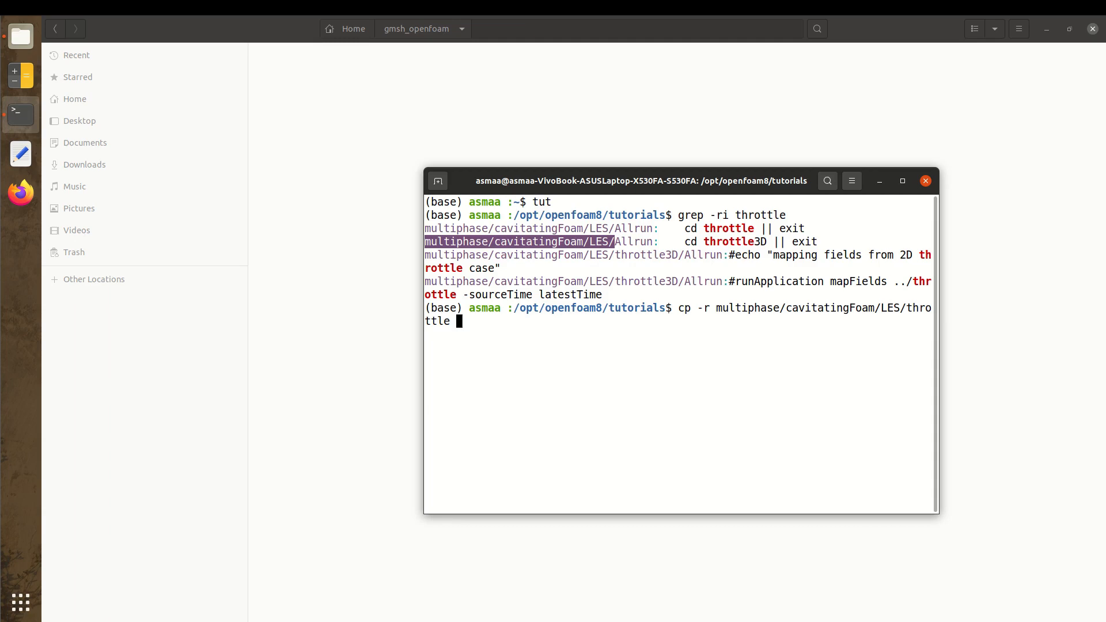
Finish copying the throttle tutorial case into the home gmsh_openfoam directory and open the copied folder
text(/home/asmaa/g)
key(Tab)
text(.)
key(Return)
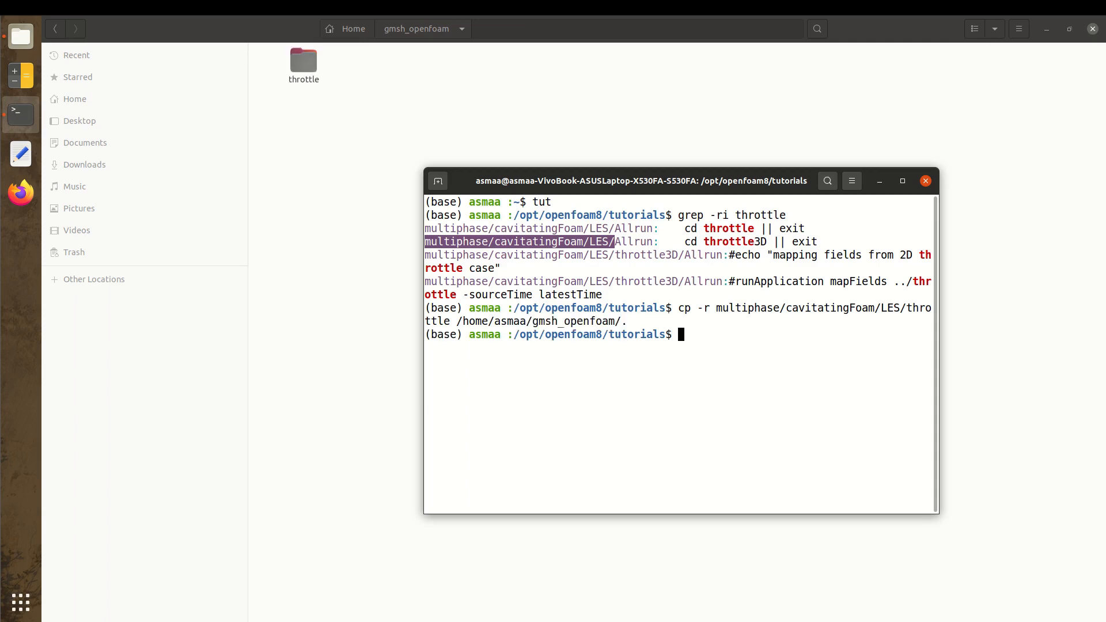
double_click(302, 68)
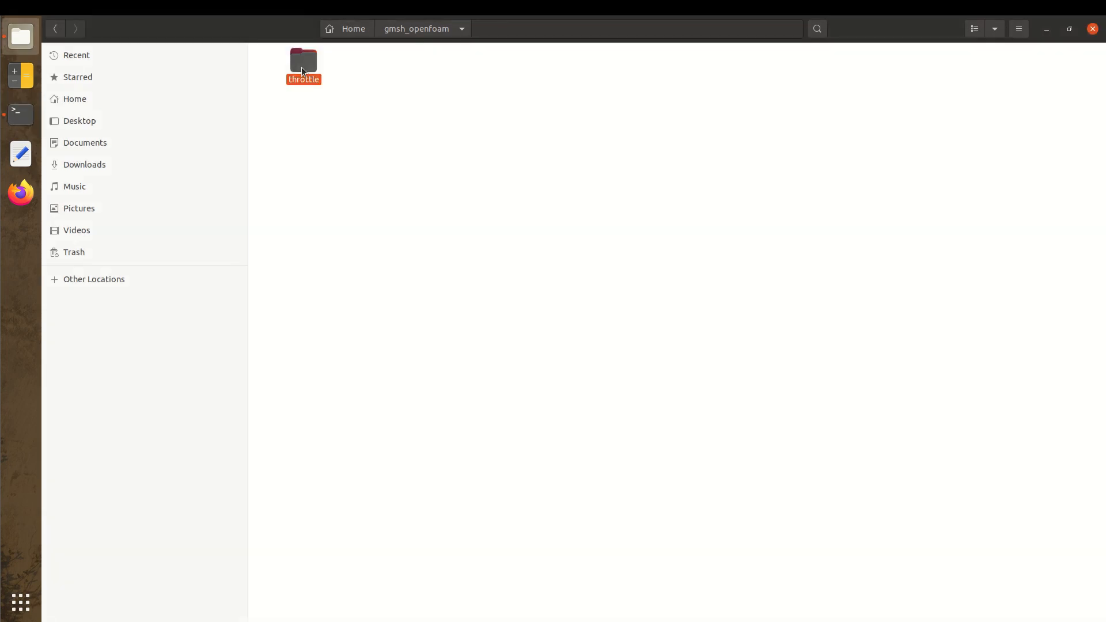
Open another terminal session and change its working directory to the copied throttle case in gmsh_openfoam
click(22, 114)
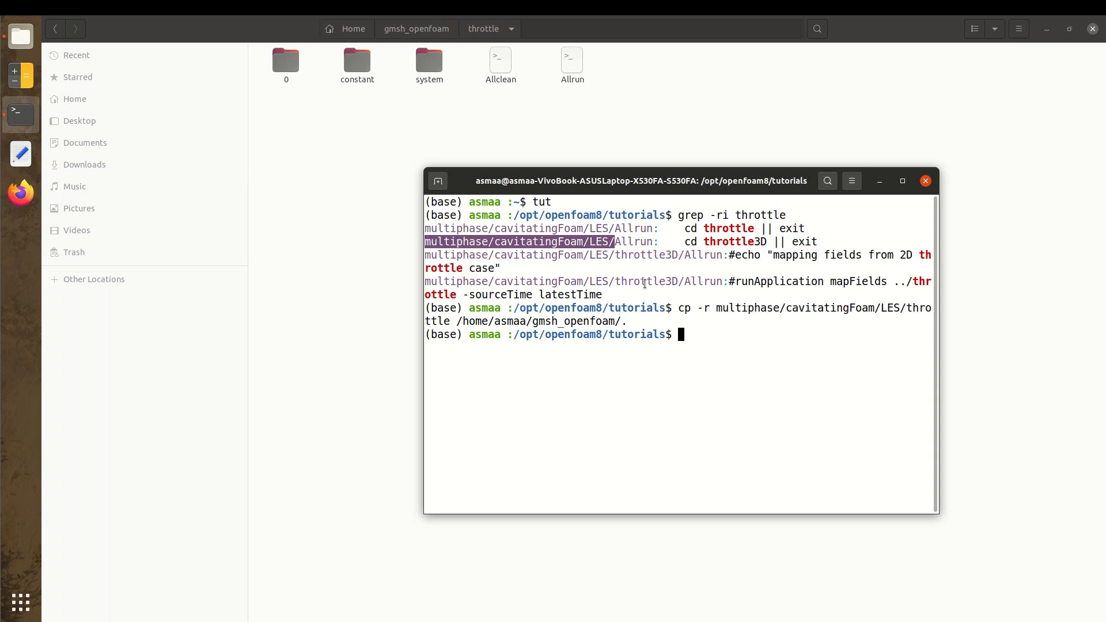
key(ctrl+shift+t)
text(cd)
key(Return)
text(cd gm)
key(Tab)
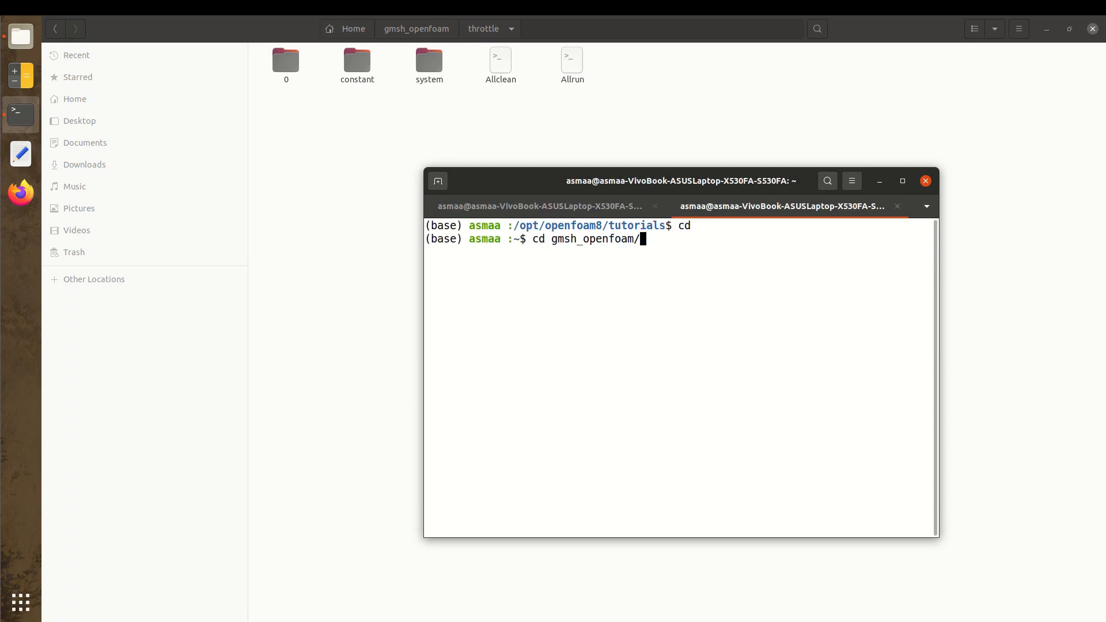
text(t)
key(Tab)
key(Return)
Generate the throttle case mesh with blockMesh and open the case in ParaView using paraFoam
text(blockMesh)
key(Return)
text(paraFoam)
key(Return)
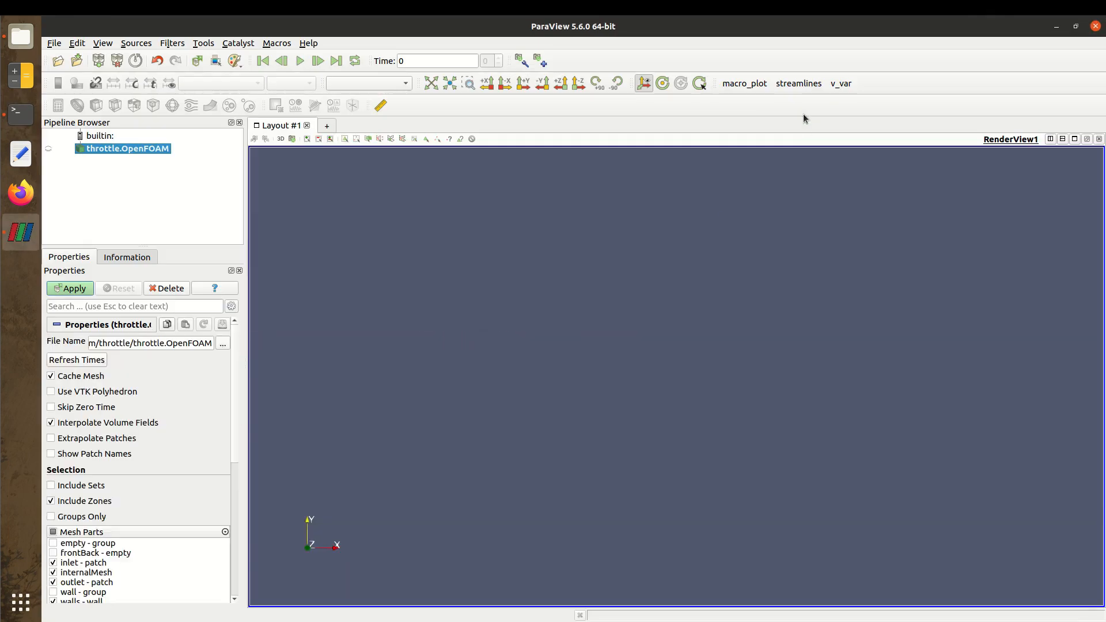
Load the throttle mesh, inspect its geometry as Surface With Edges, and close ParaView
click(85, 289)
click(389, 85)
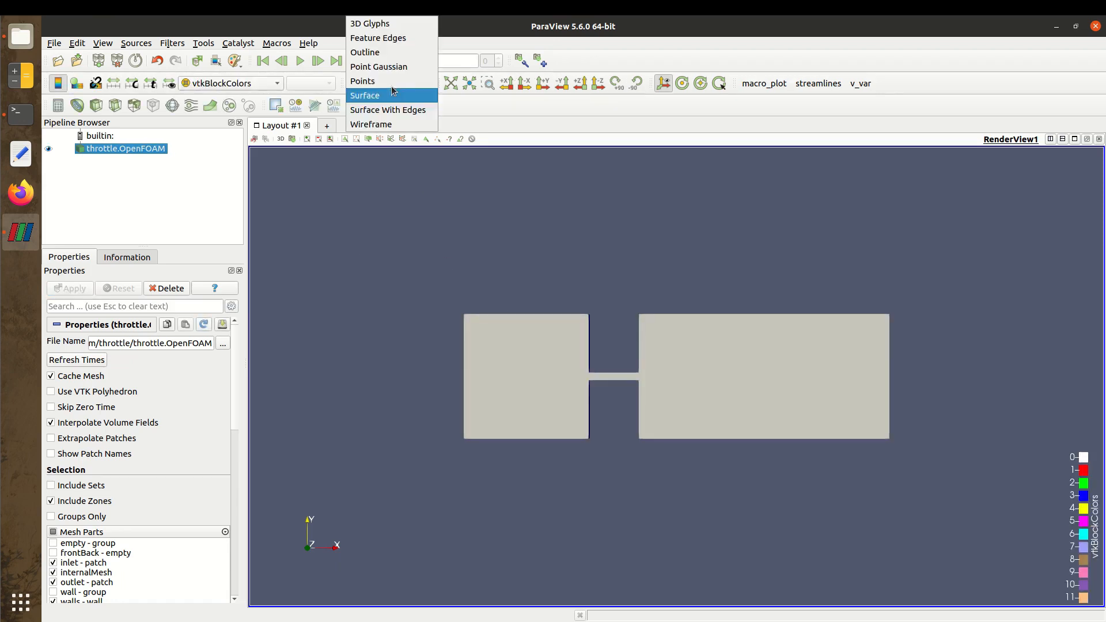
click(395, 110)
scroll(606, 376, up, 5)
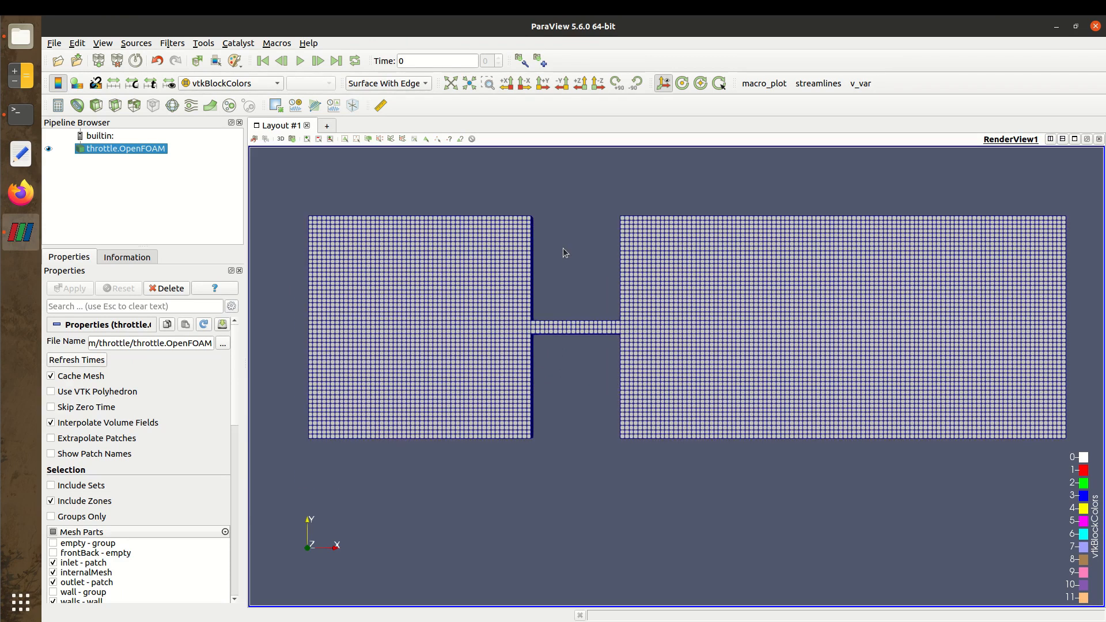
drag(582, 314, 596, 277)
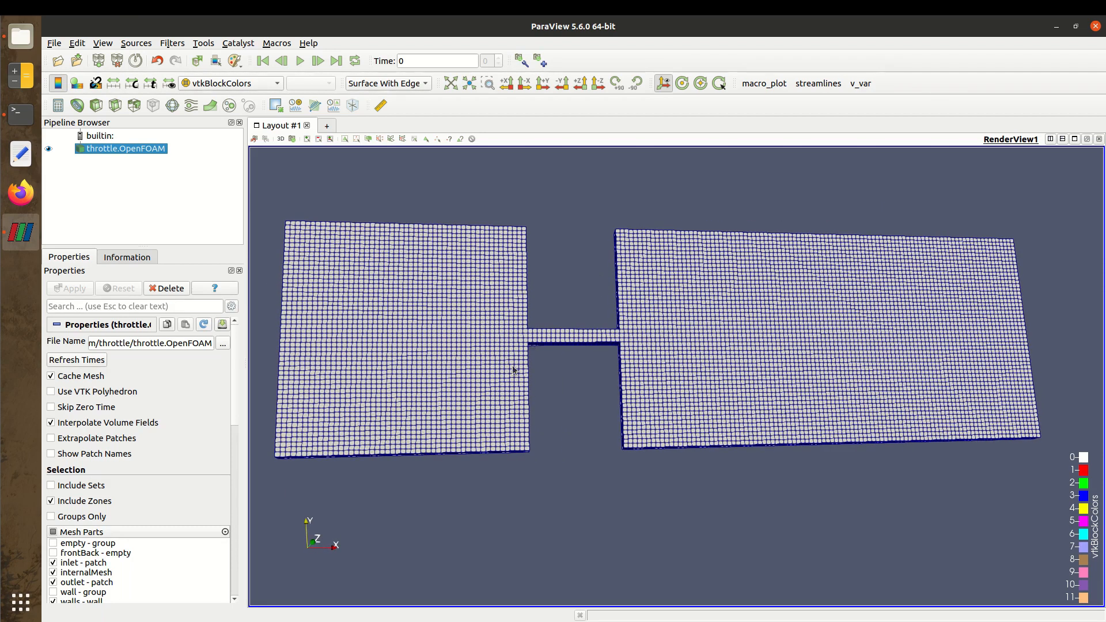
drag(853, 431, 773, 455)
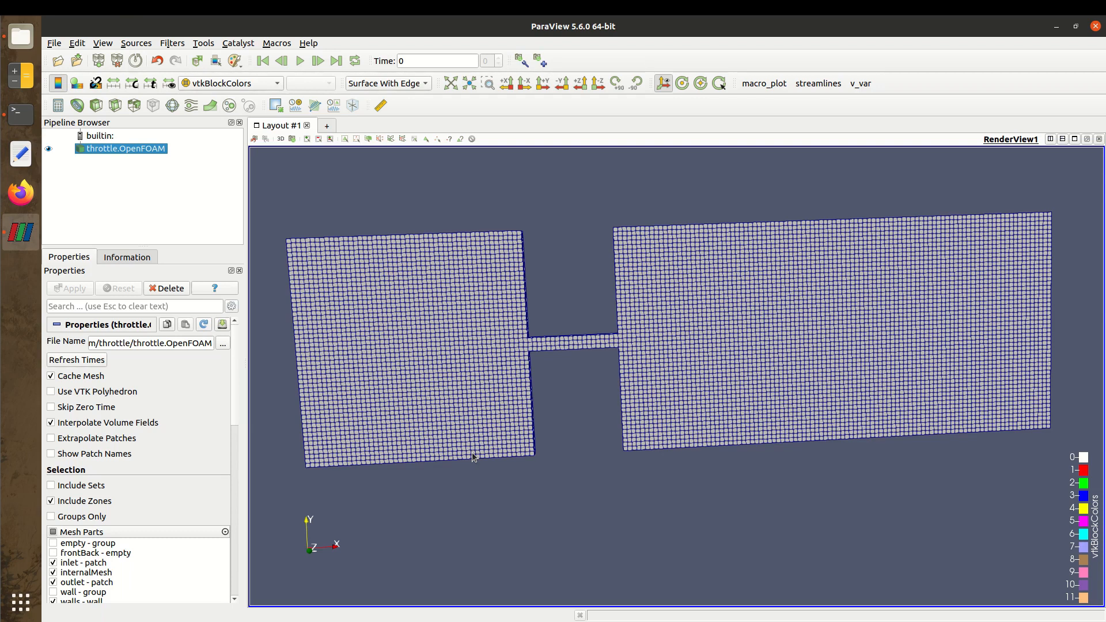
click(1099, 27)
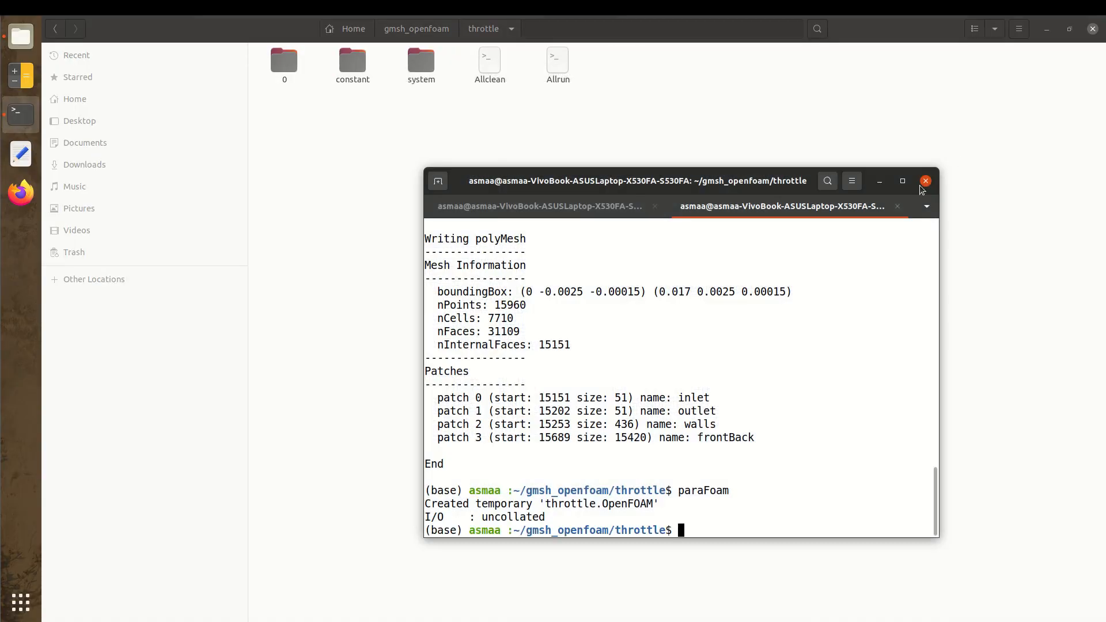
Open blockMeshDict from the case's system folder and examine its vertices, blocks and boundary definitions
double_click(422, 68)
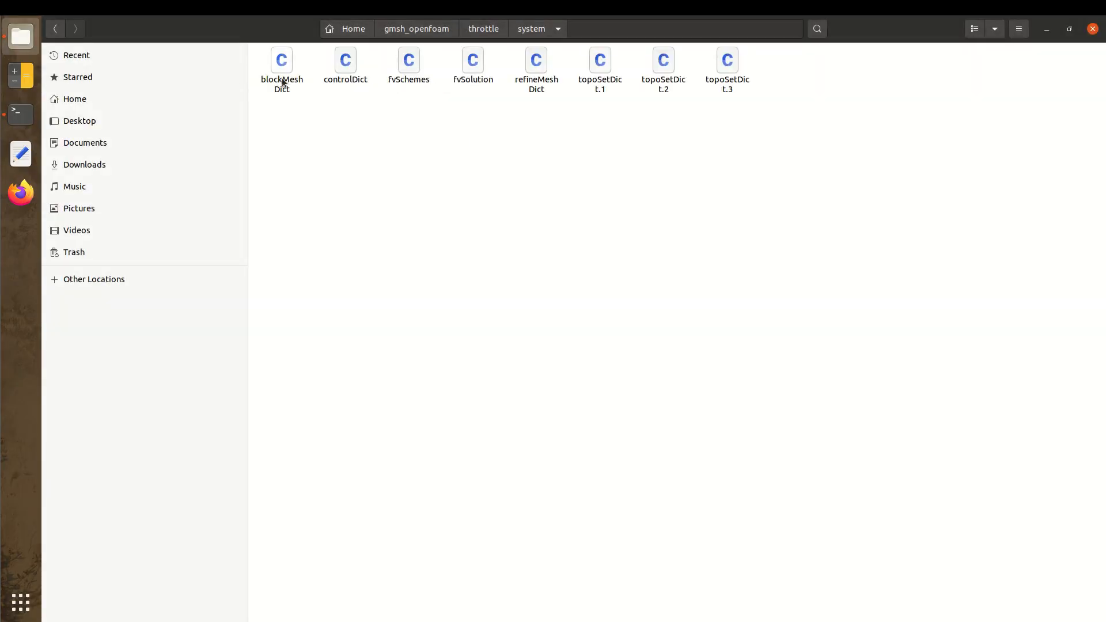
double_click(282, 69)
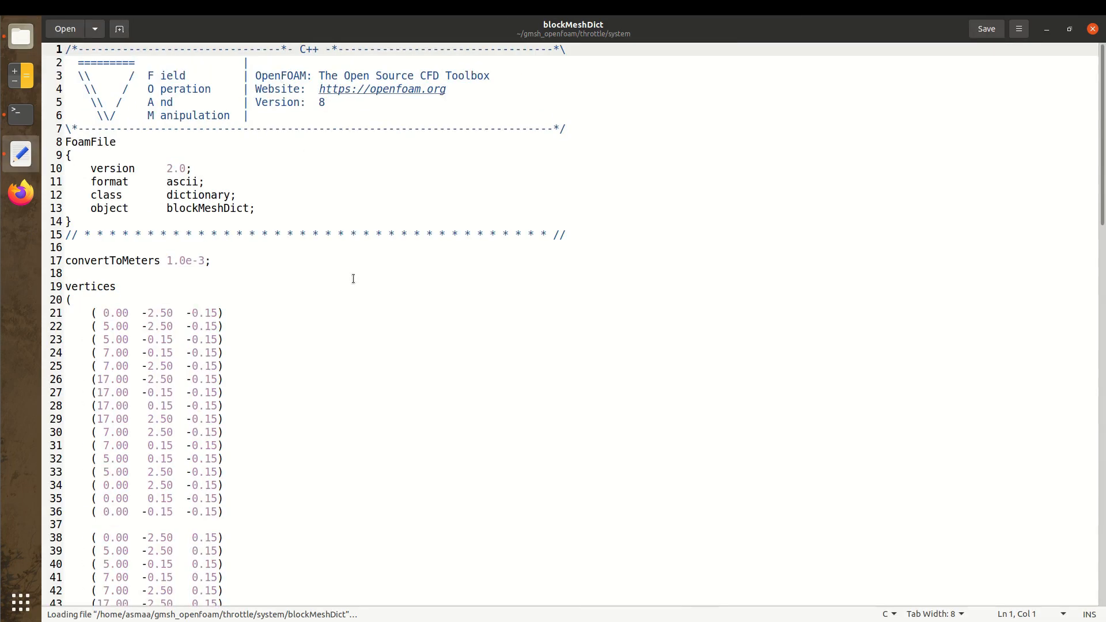
scroll(315, 315, down, 10)
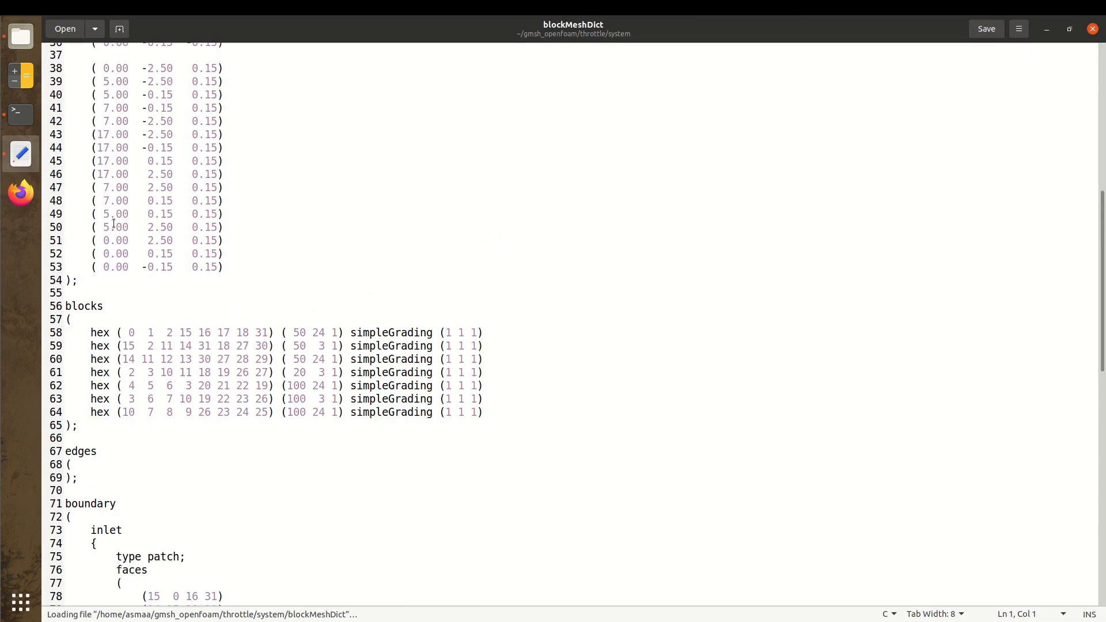
scroll(127, 241, up, 8)
drag(76, 185, 439, 563)
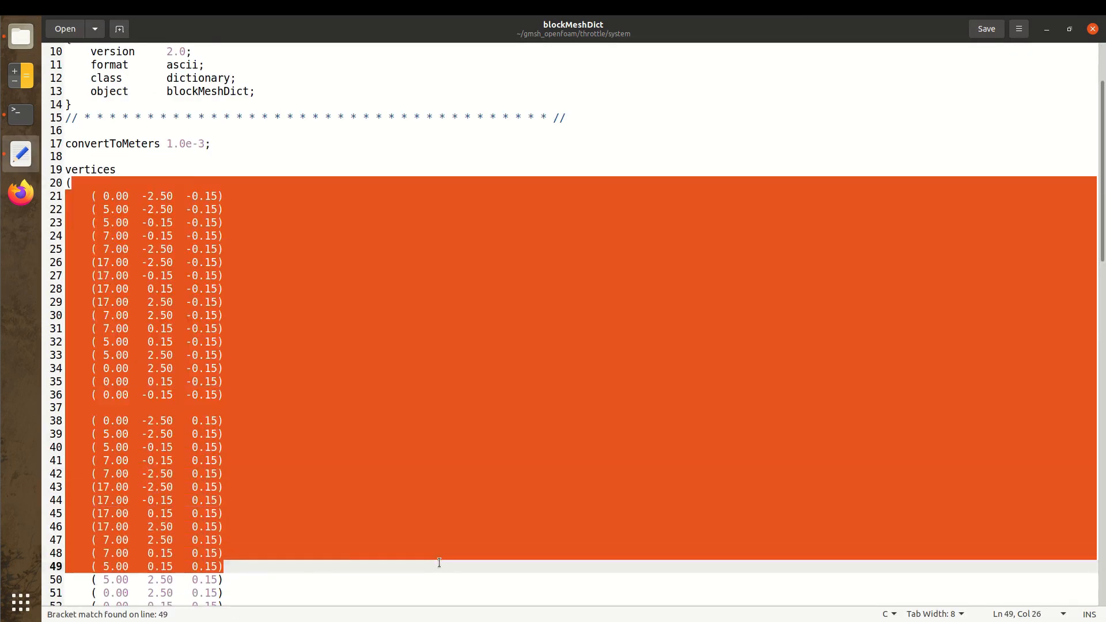
scroll(439, 563, down, 13)
scroll(439, 563, up, 16)
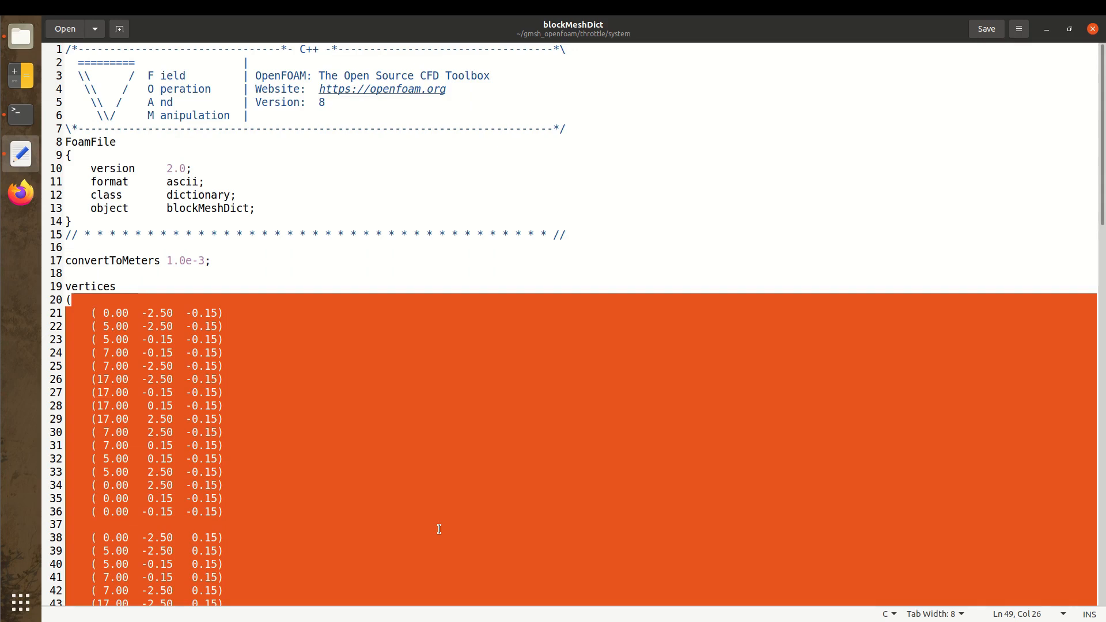
click(1047, 29)
click(1031, 53)
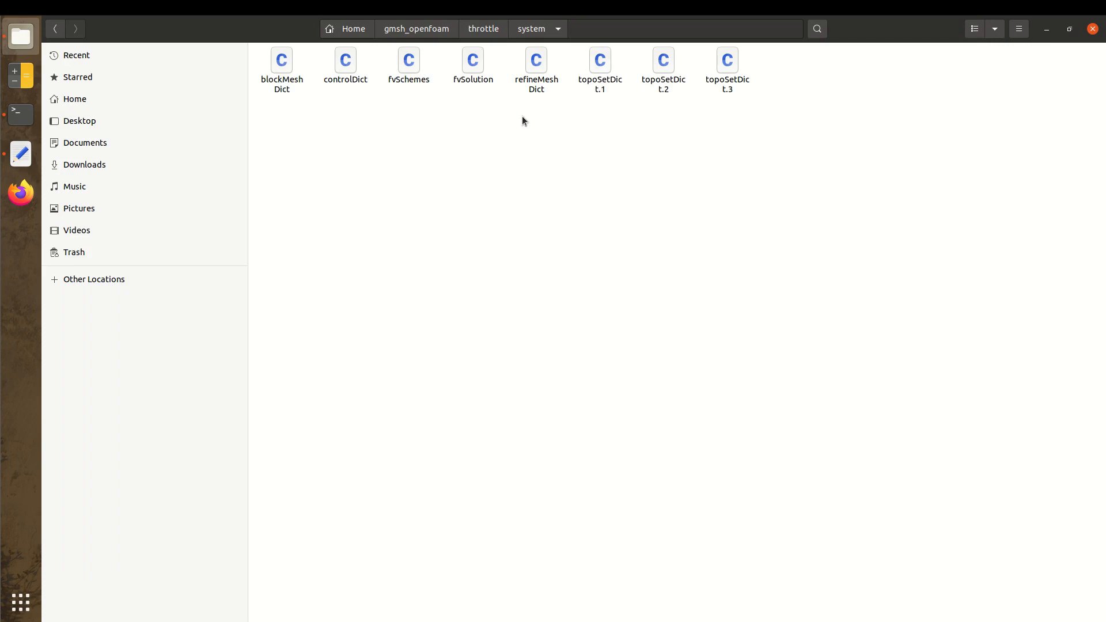
Return to the gmsh_openfoam directory in the file manager and terminal, clear the terminal, and launch Gmsh
click(445, 32)
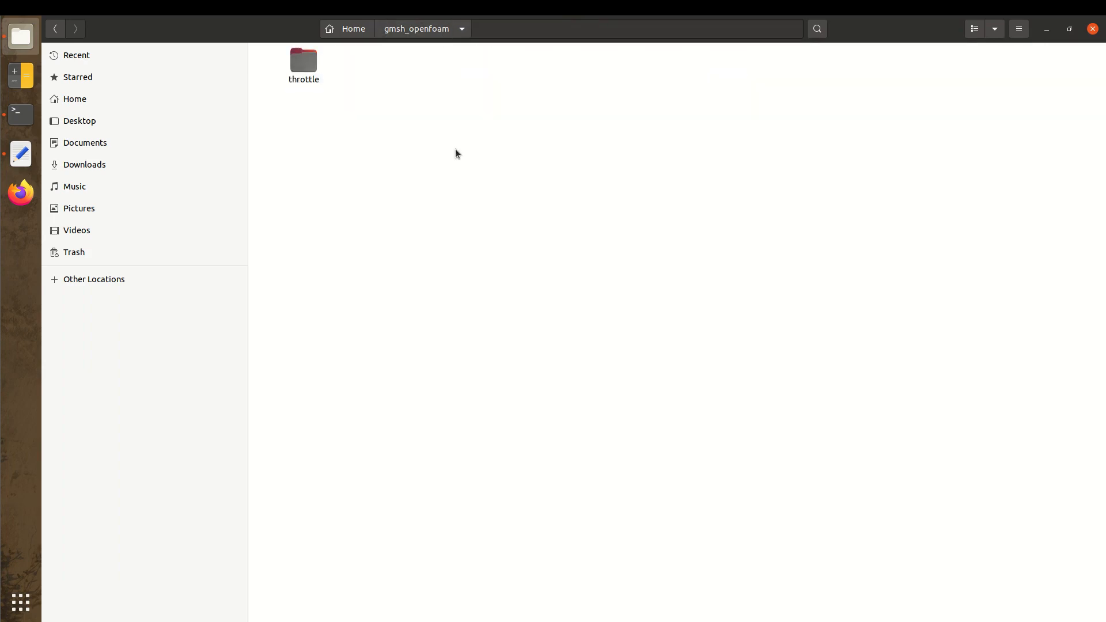
click(20, 114)
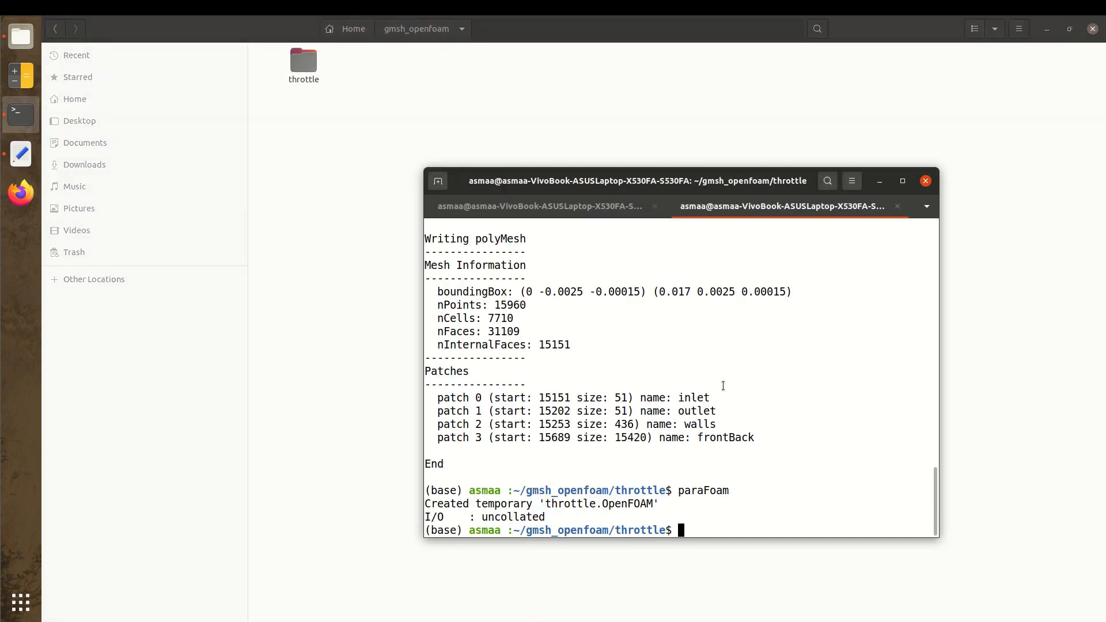
text(..)
key(Return)
text(clear)
key(Return)
text(gmsh)
key(Return)
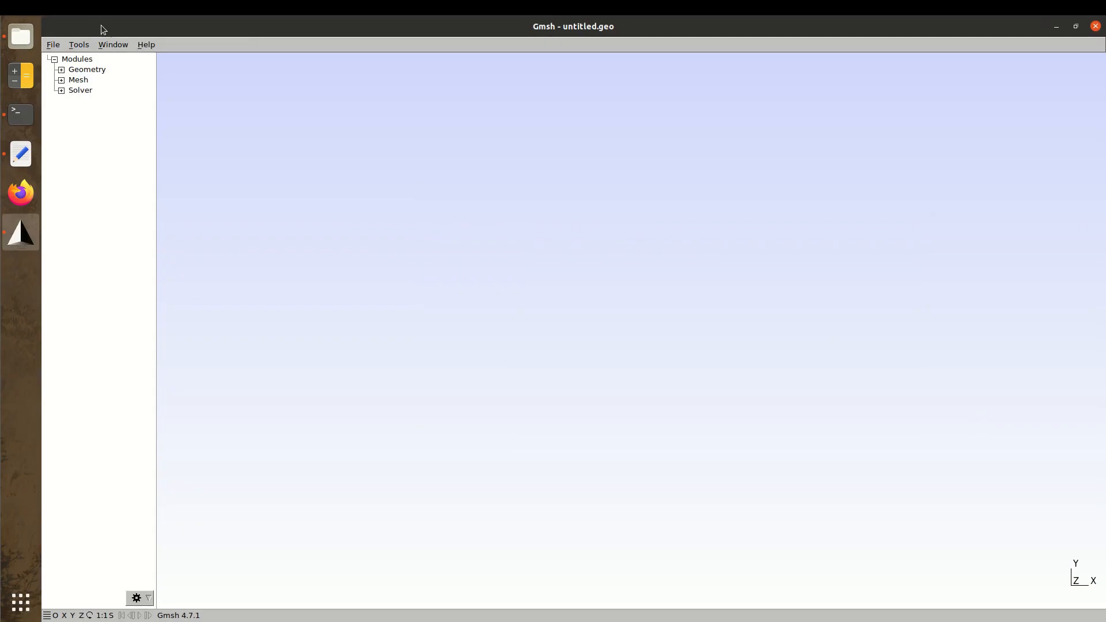
Create a new geometry file named throttle.geo in gmsh_openfoam using the Built-in geometry kernel
click(51, 46)
click(64, 61)
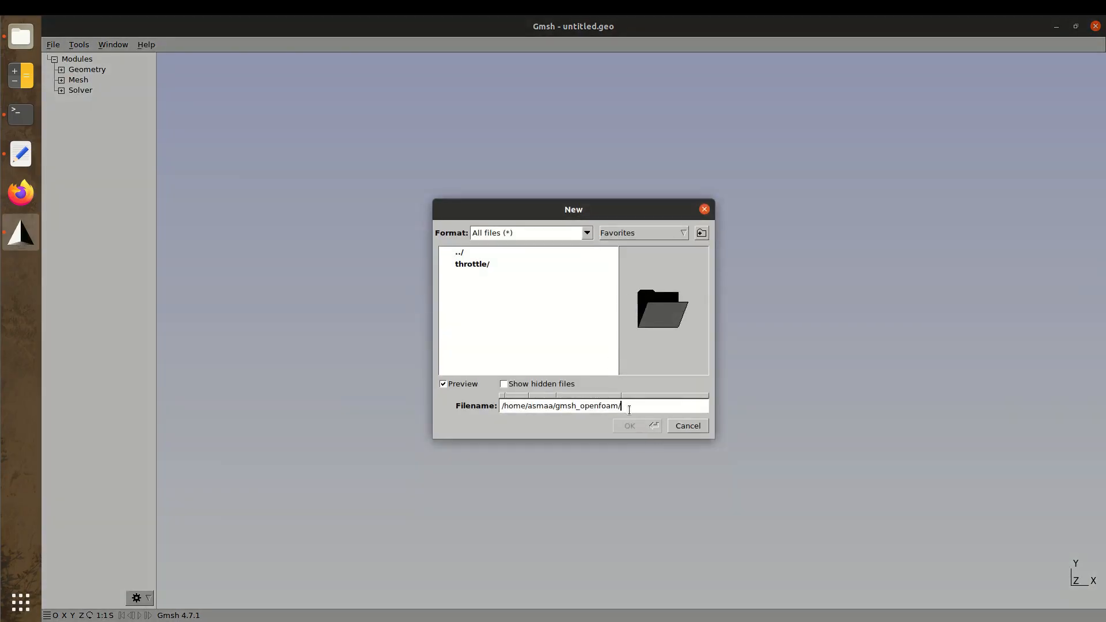
text(throttle.geo)
click(649, 427)
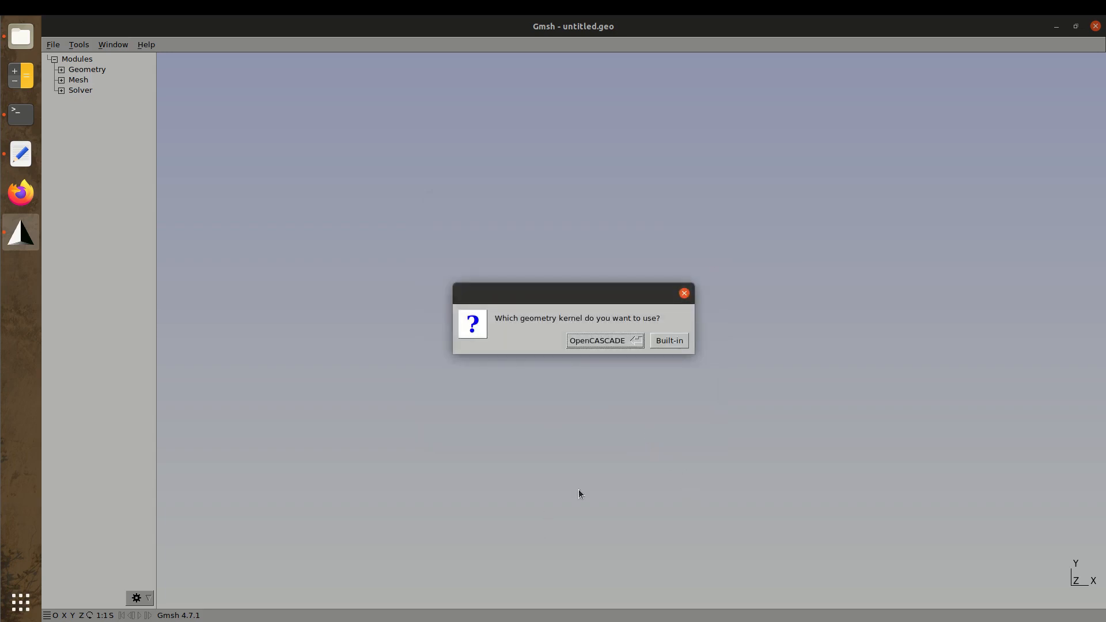
click(654, 343)
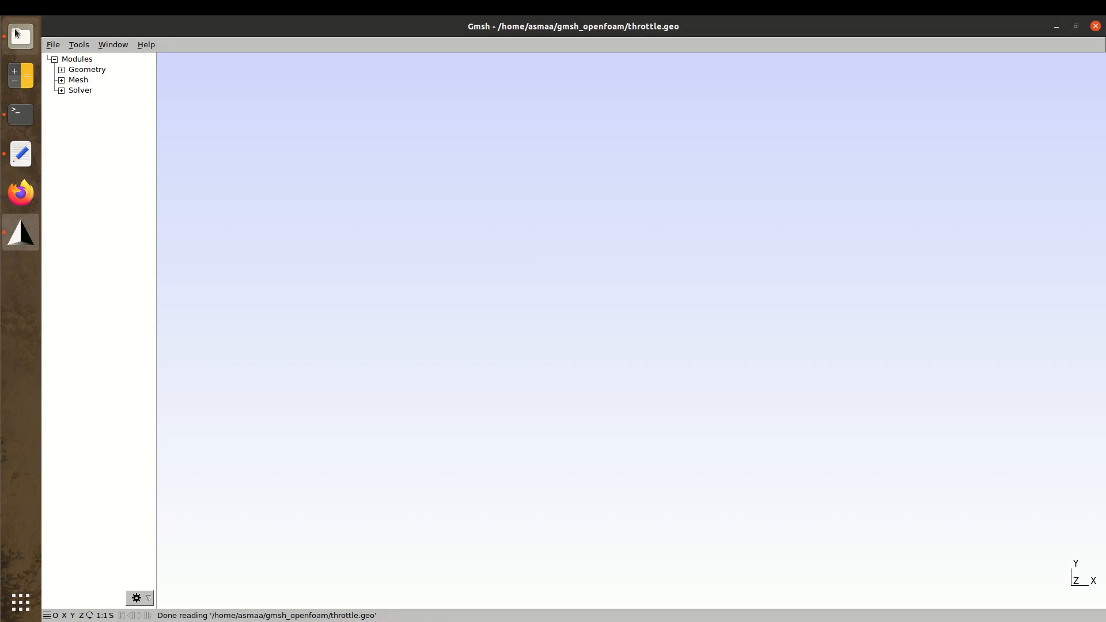
Open throttle.geo in the text editor and place the cursor at the end of its comment line
click(15, 32)
double_click(385, 68)
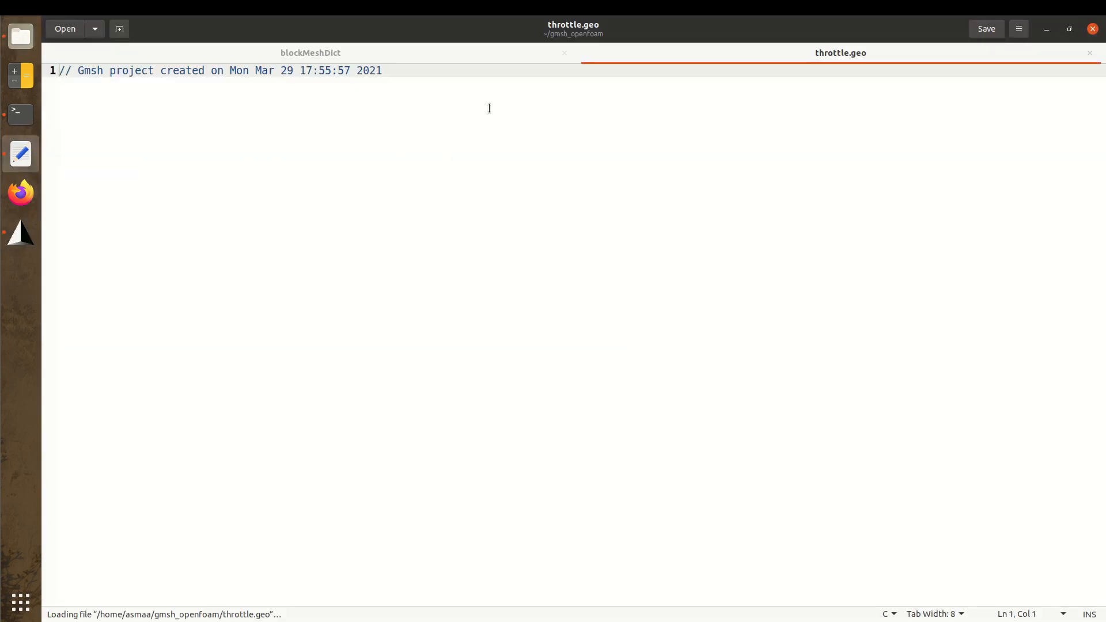
click(471, 69)
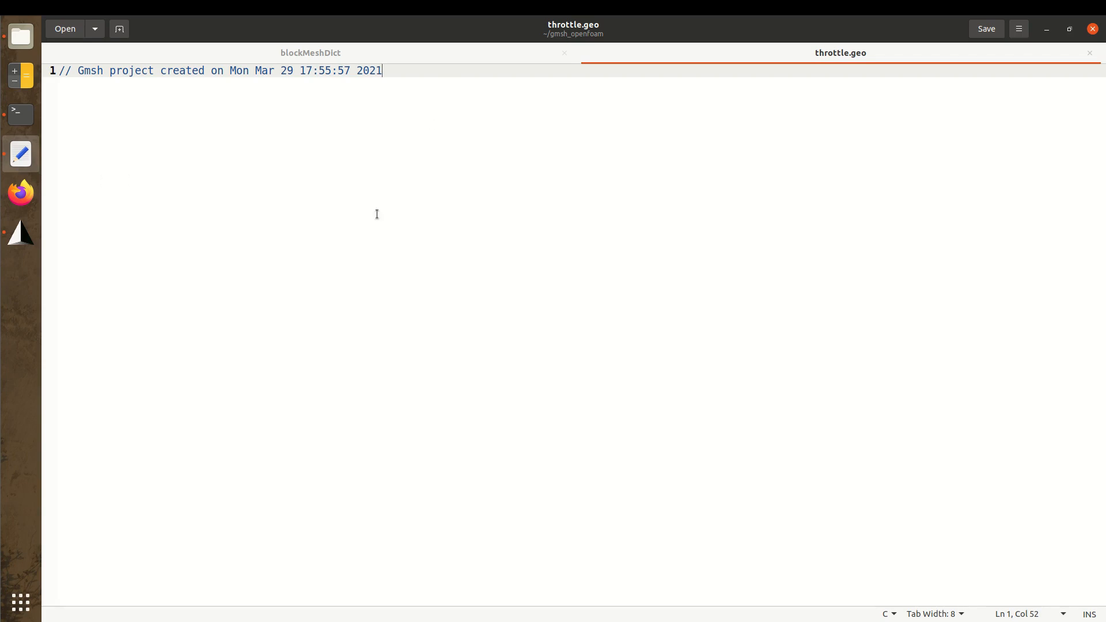
Switch back to Gmsh and start adding a point as an elementary geometry entity
click(21, 232)
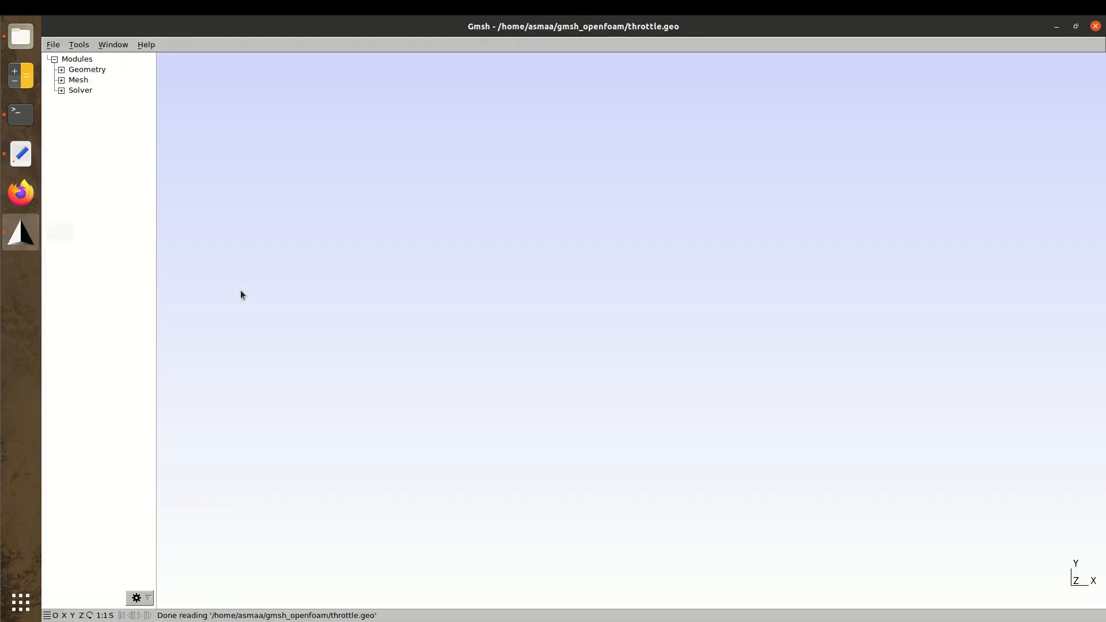
click(61, 70)
click(68, 80)
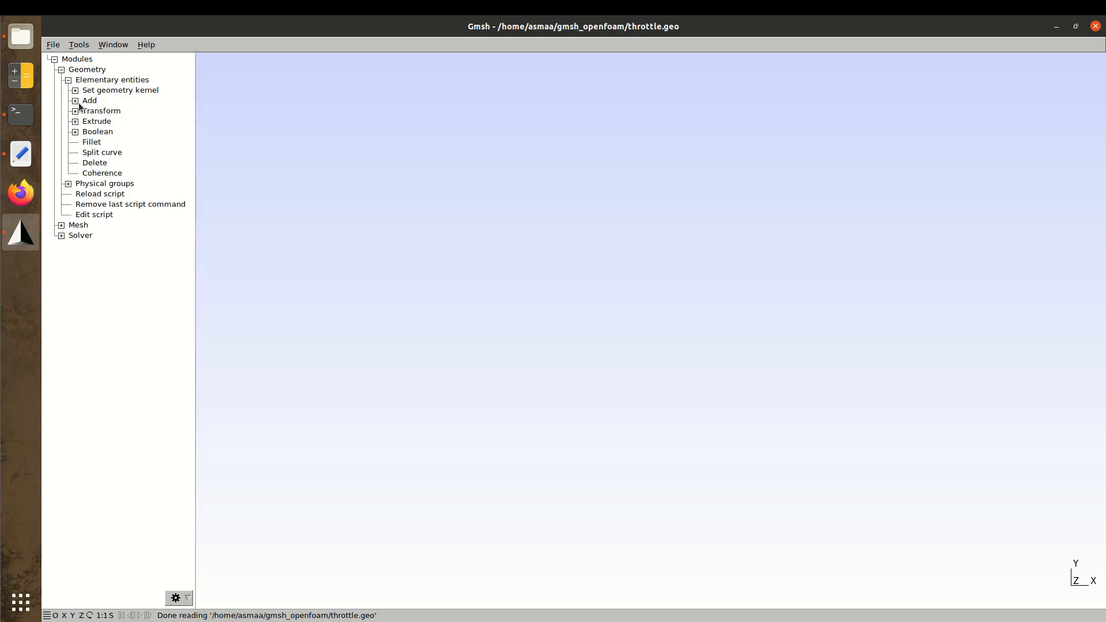
click(76, 101)
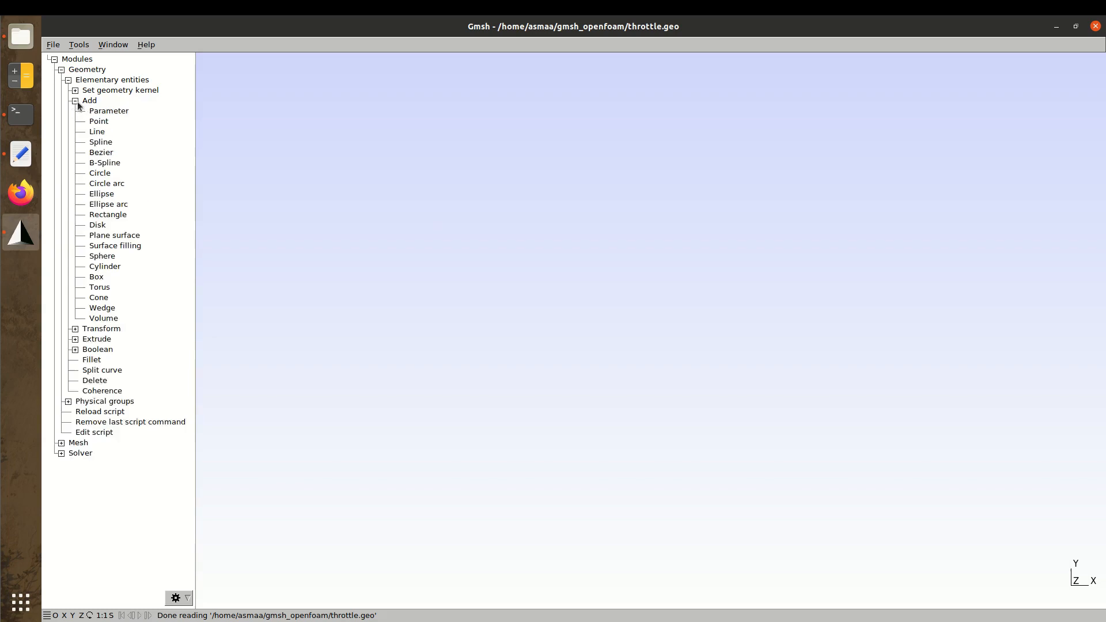
click(99, 121)
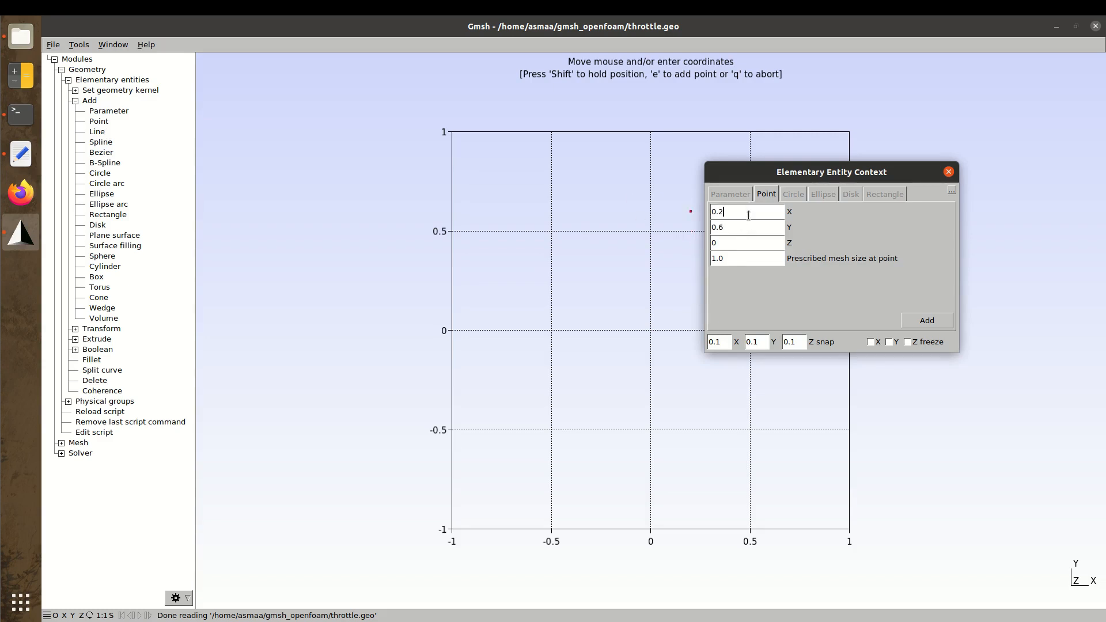
Open another terminal session, change to the throttle case directory, and launch paraFoam
click(7, 110)
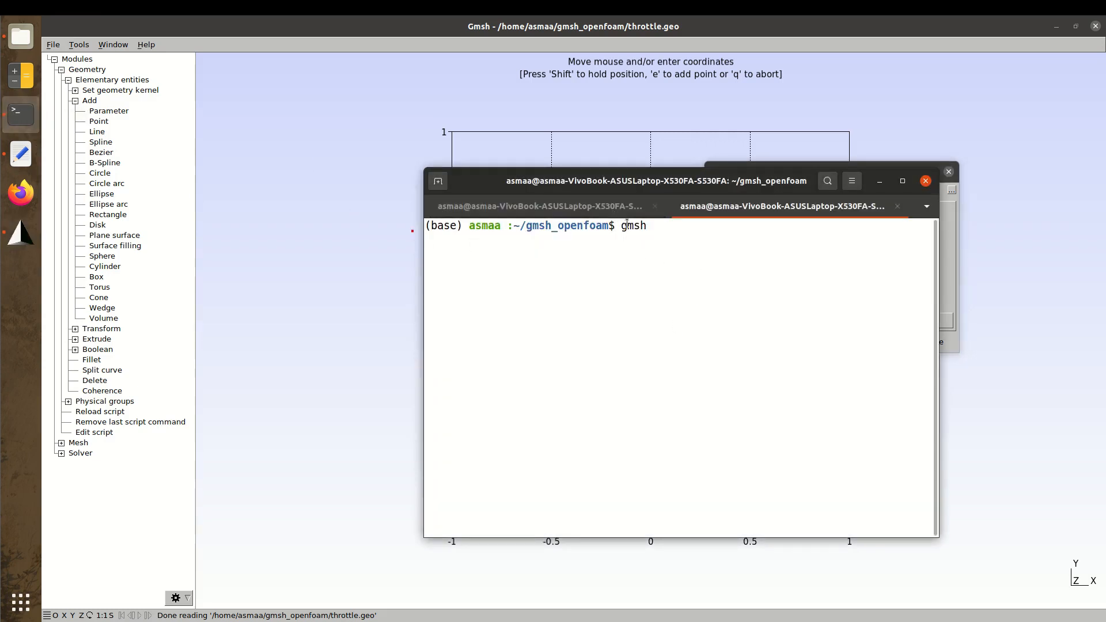
key(ctrl+shift+t)
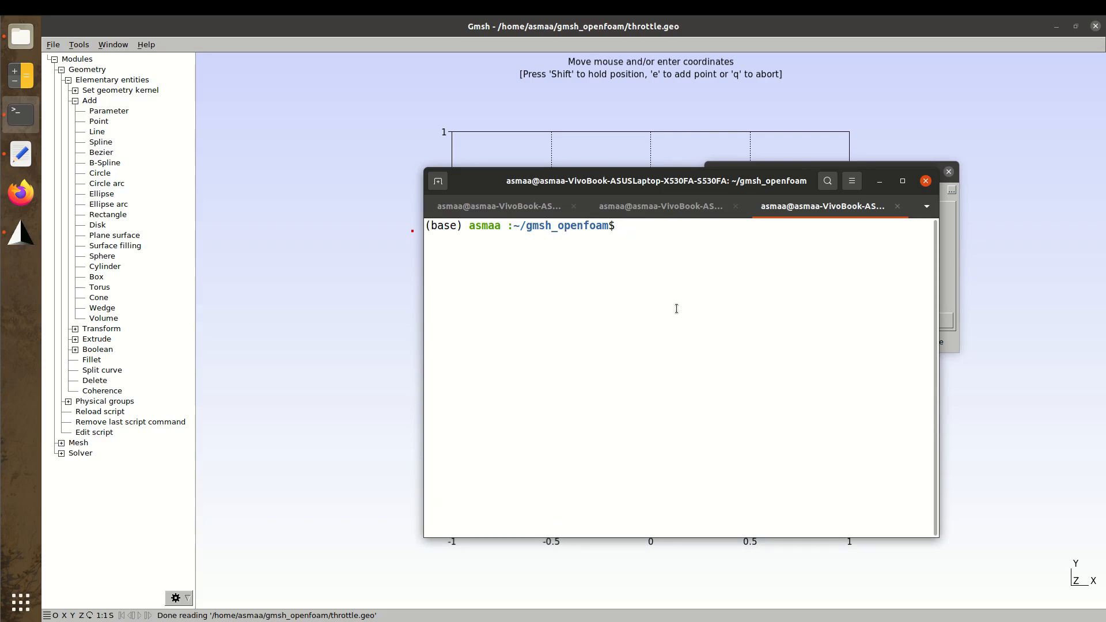
text(cd th)
key(Tab)
key(Return)
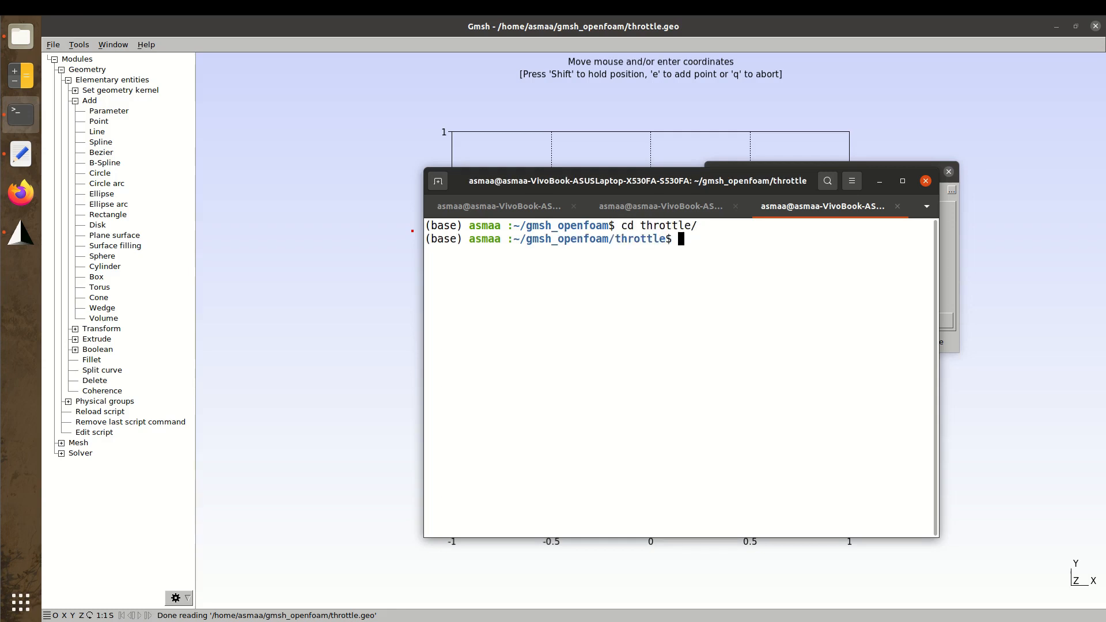
text(paraFoam)
key(Return)
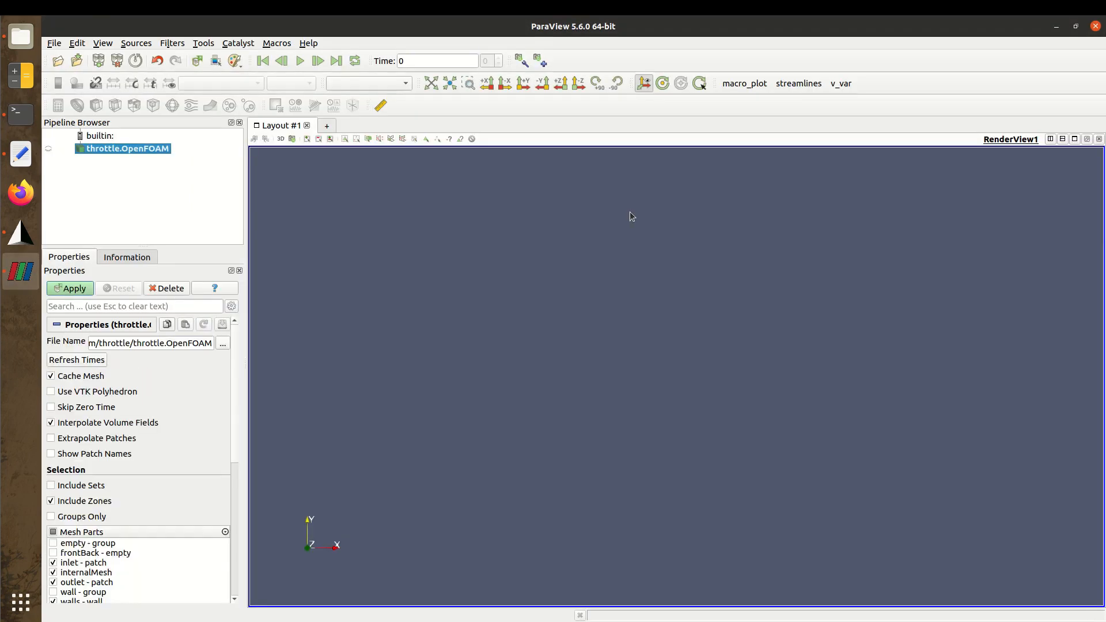
Load the throttle case into the render view, keeping the Surface representation
click(81, 290)
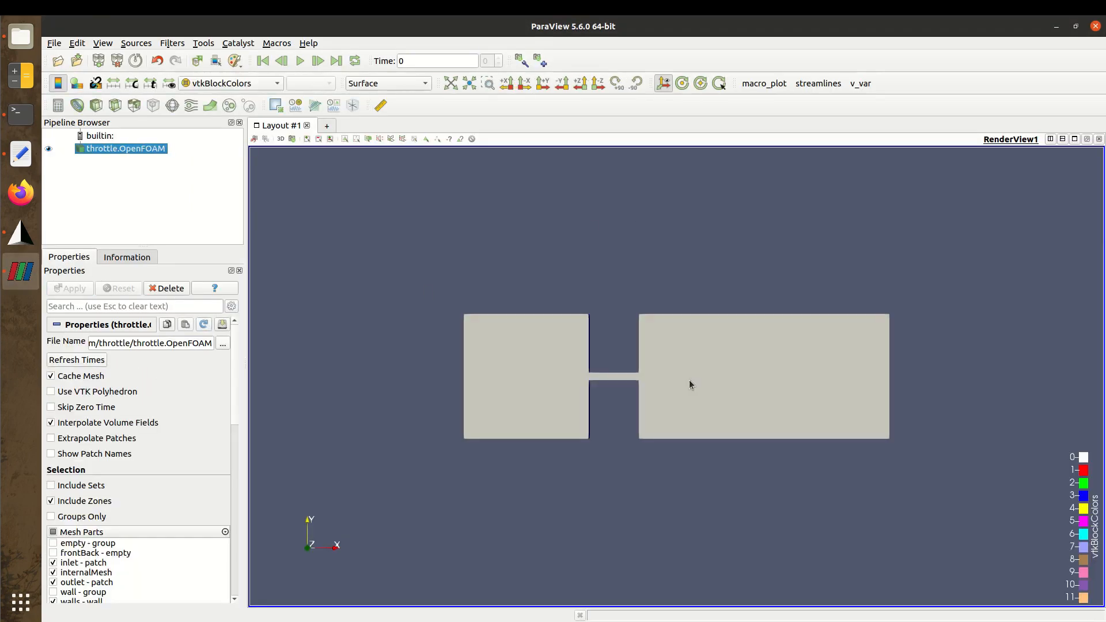
click(404, 87)
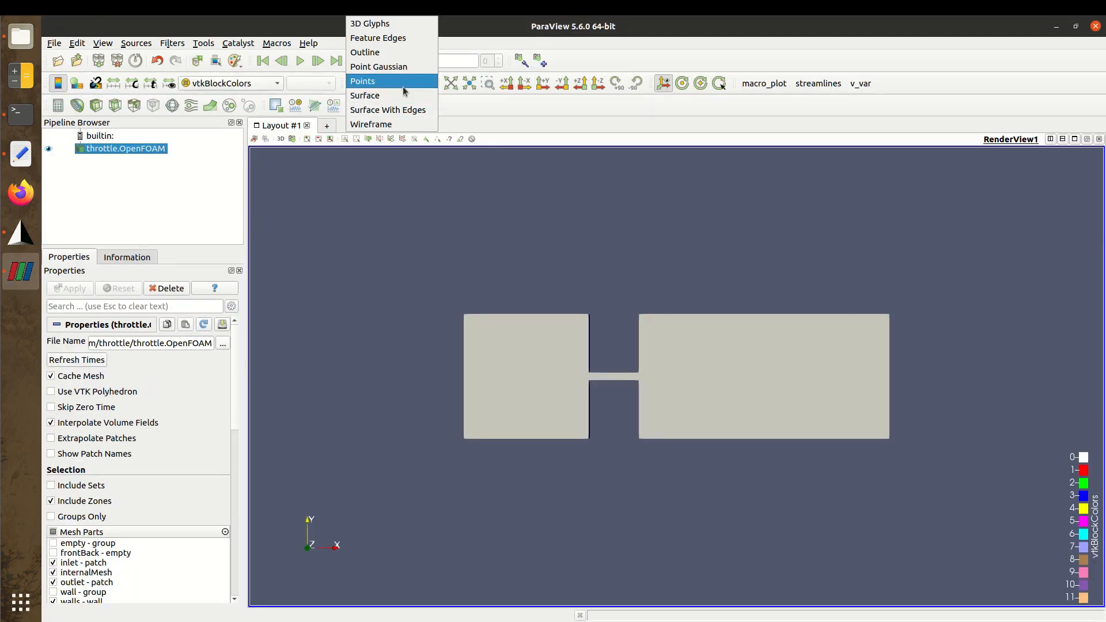
click(362, 183)
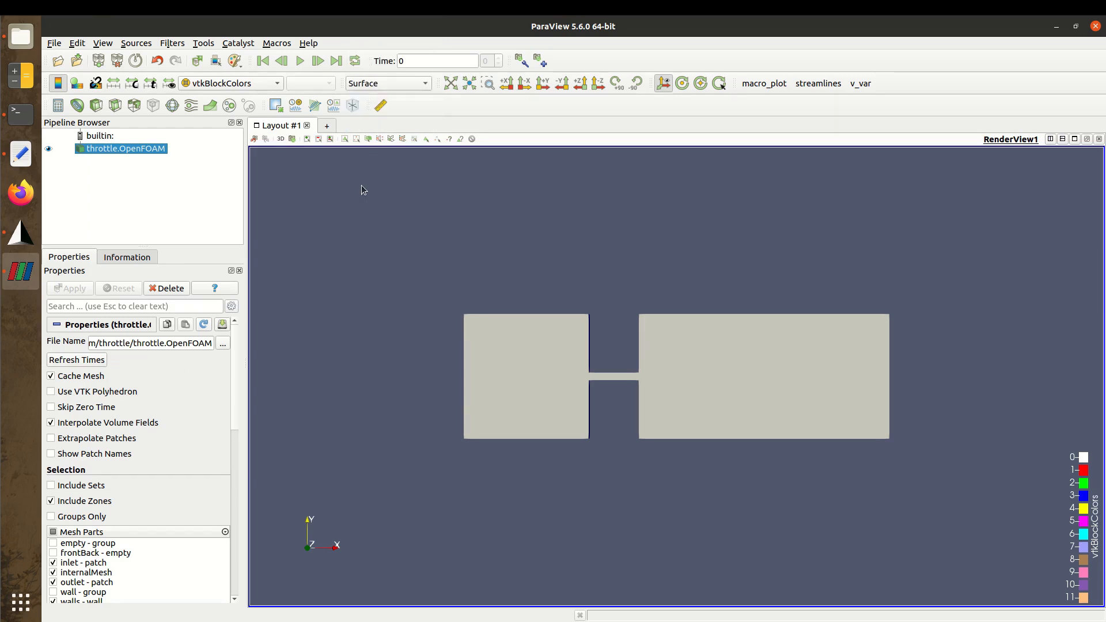
Turn on the data axes grid for the throttle case and examine the coordinates at its lower inlet corner
scroll(100, 423, down, 10)
scroll(113, 561, down, 2)
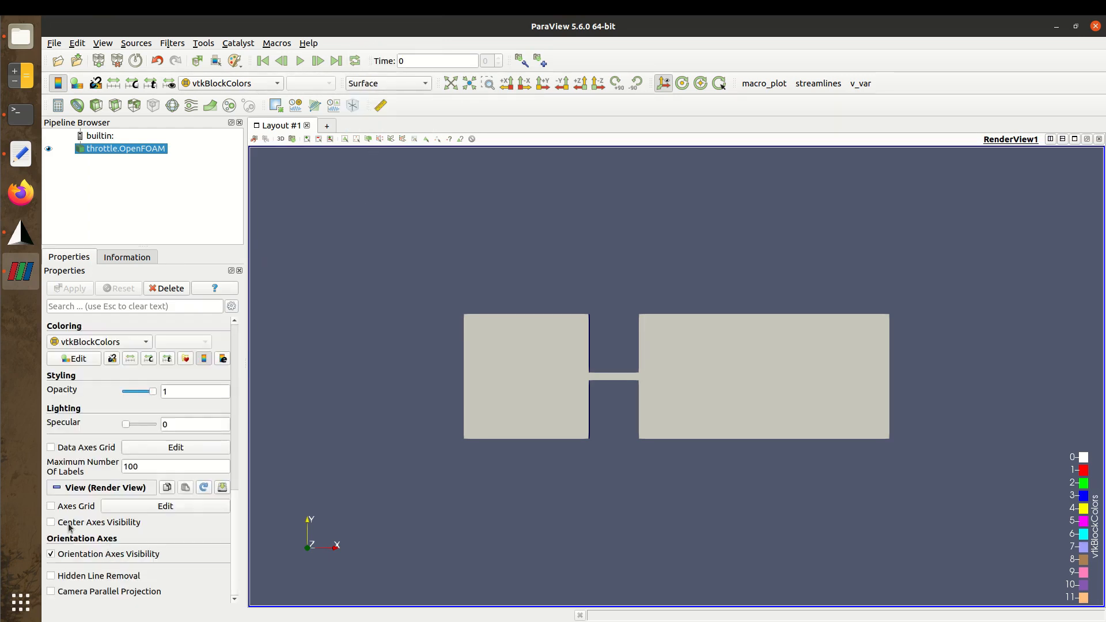
click(94, 448)
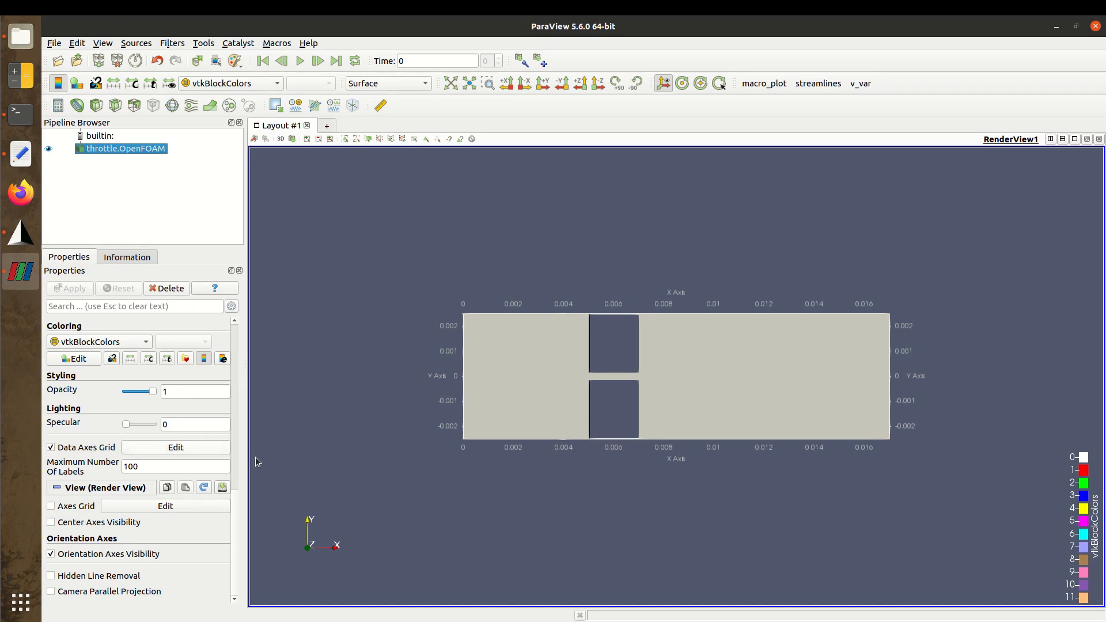
scroll(642, 515, up, 2)
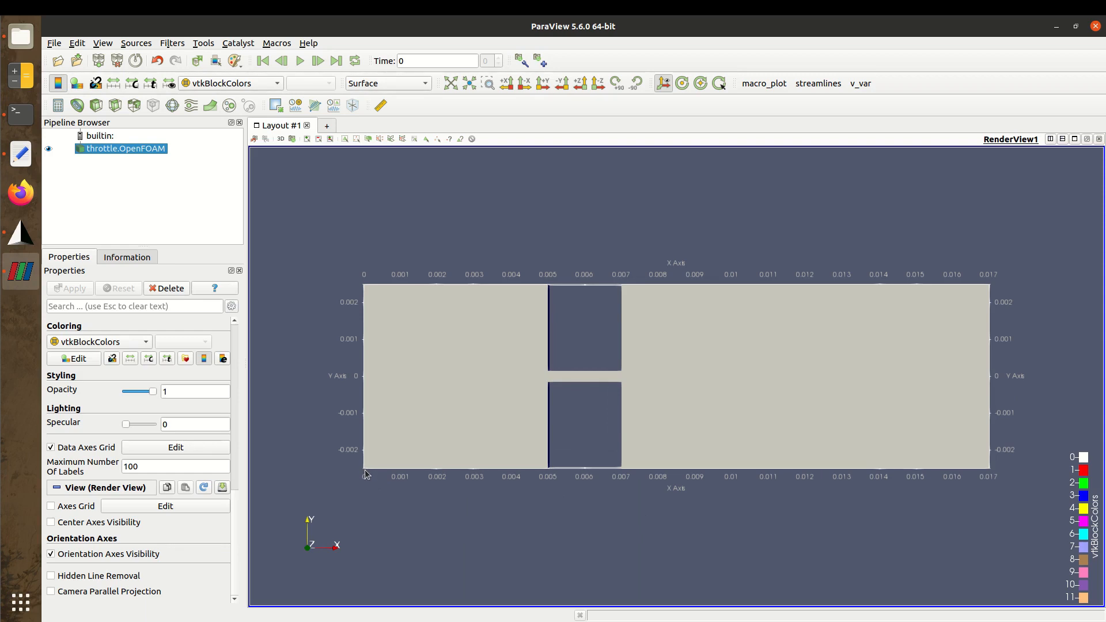
scroll(365, 472, up, 3)
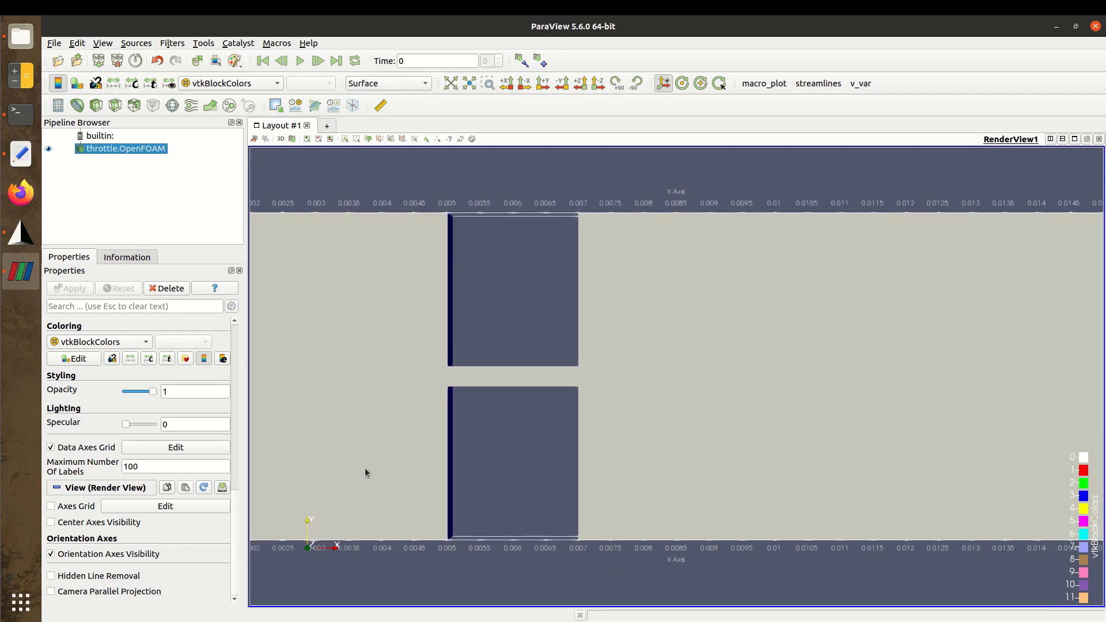
drag(364, 468, 687, 400)
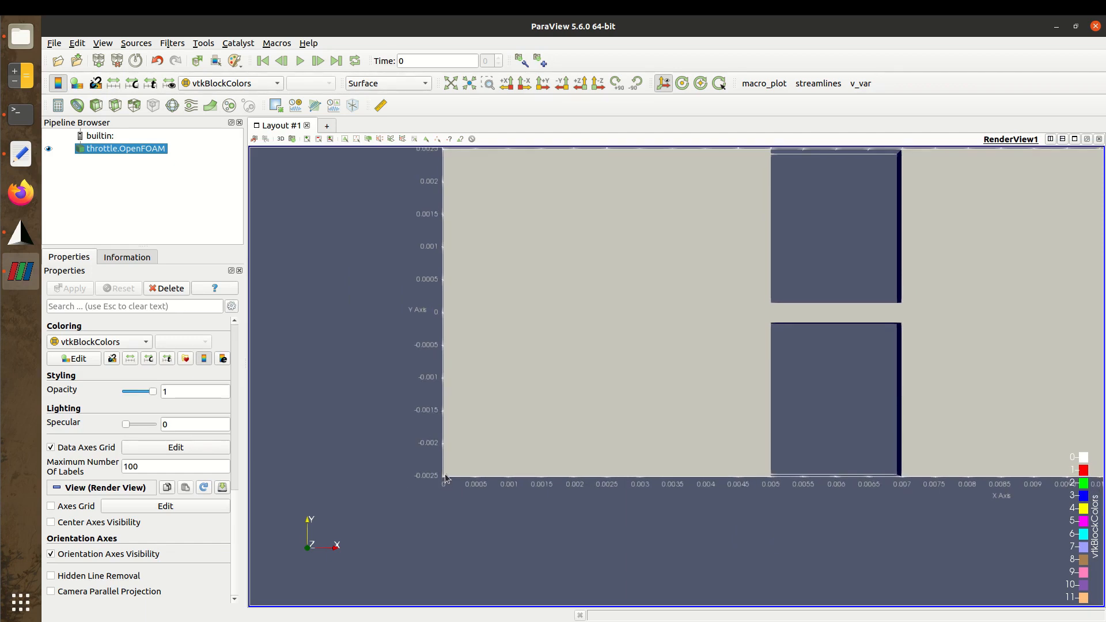
Switch to blockMeshDict in the text editor and review the convertToMeters factor and the first set of vertex coordinates
click(21, 154)
click(365, 50)
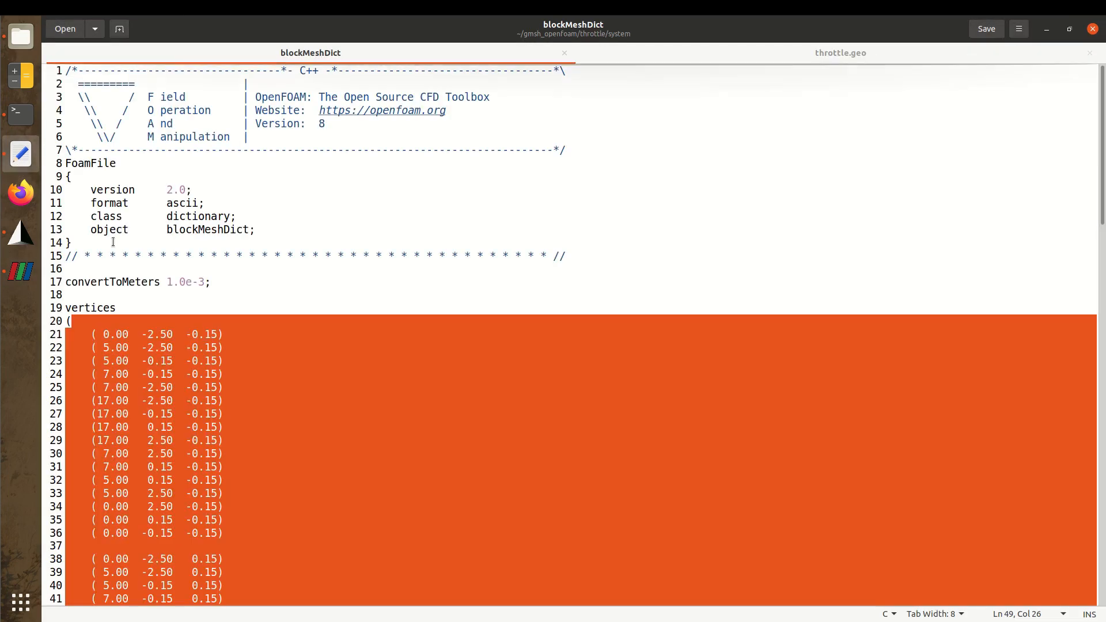
click(154, 390)
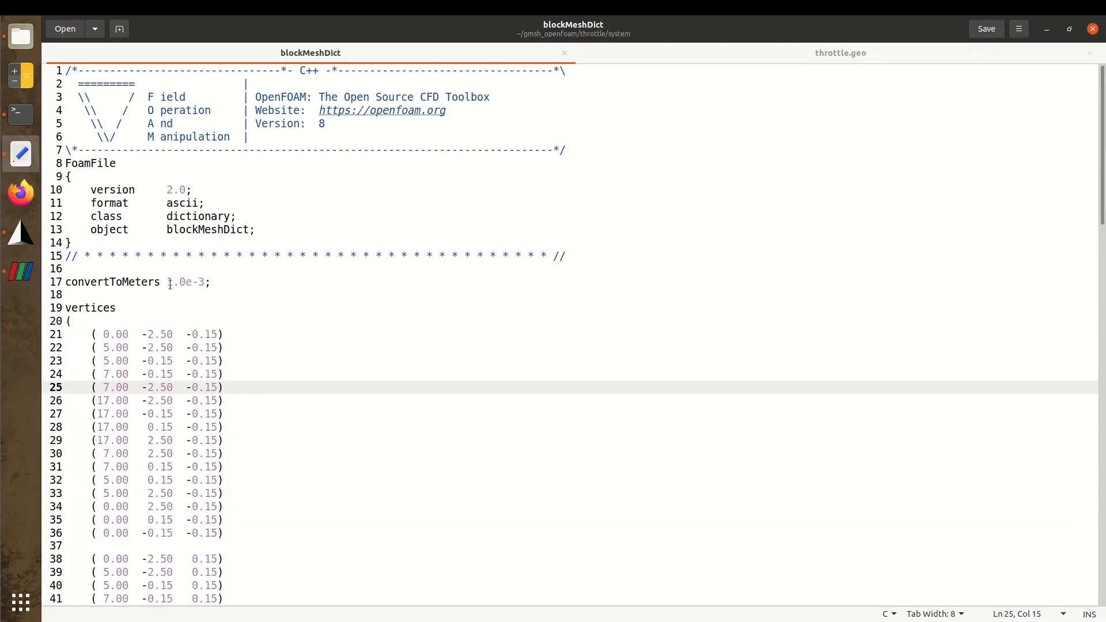
drag(166, 282, 220, 284)
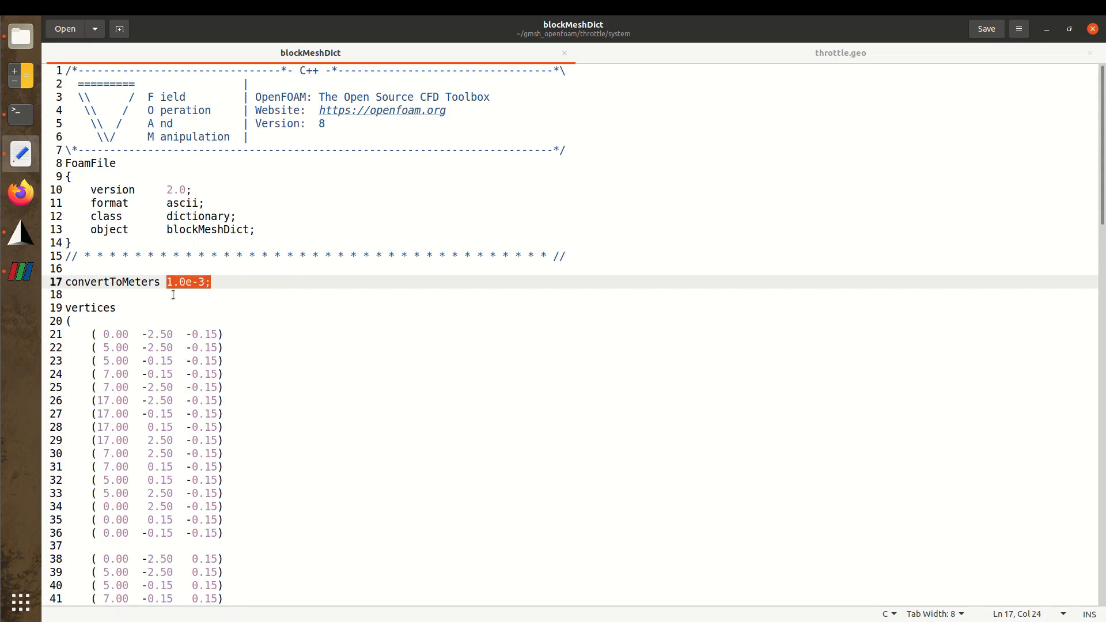
drag(93, 335, 234, 509)
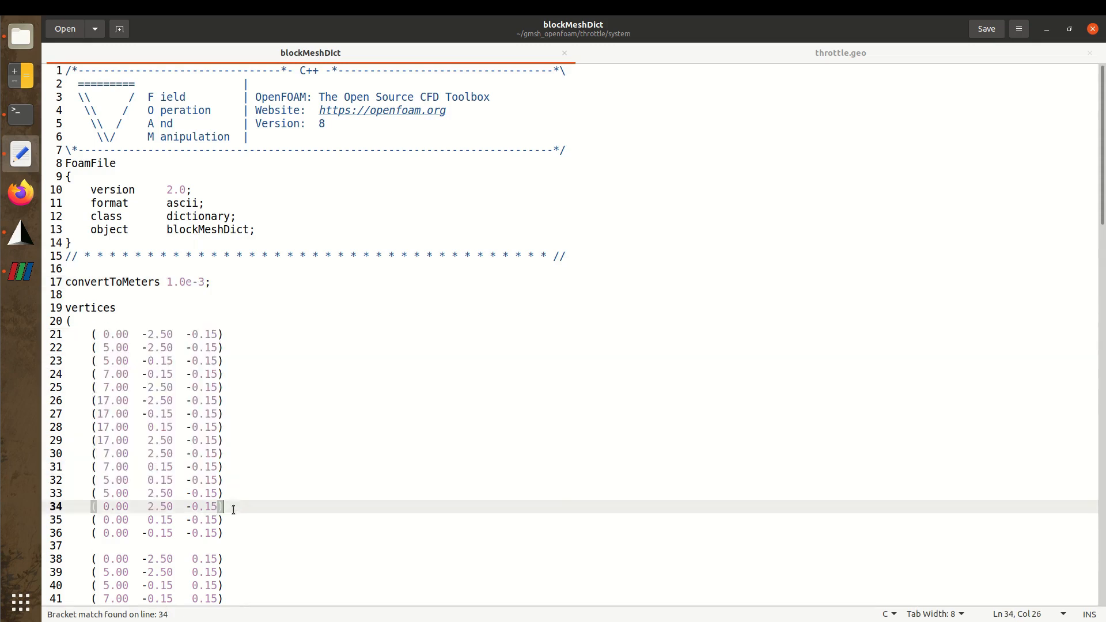
Arrange the Gmsh and ParaView windows side by side, each filling half of the screen
click(21, 271)
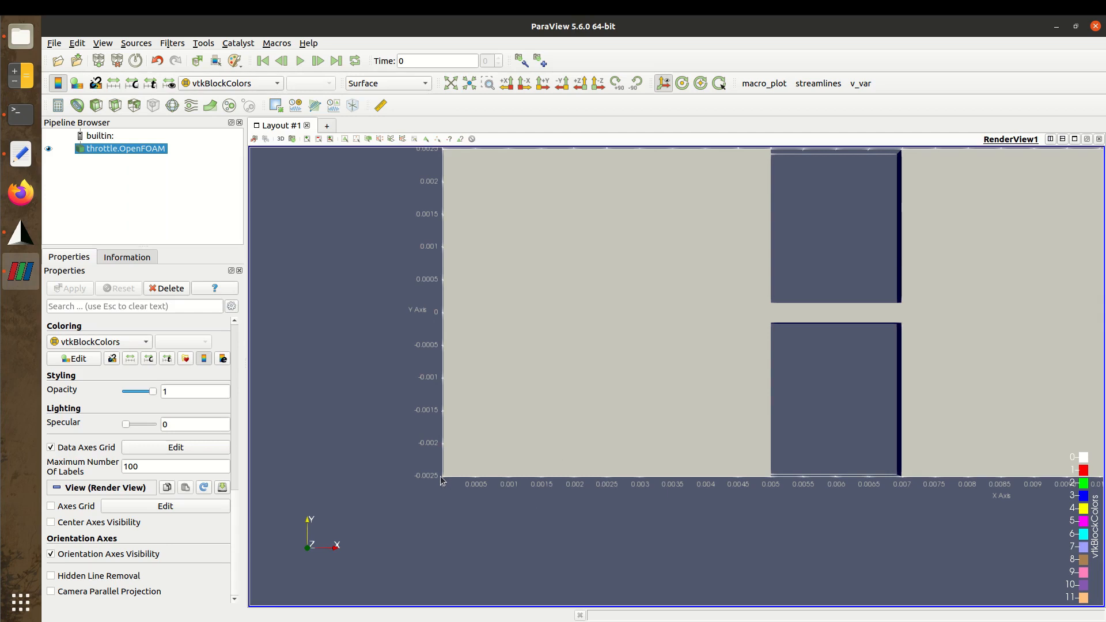
drag(407, 29, 1105, 173)
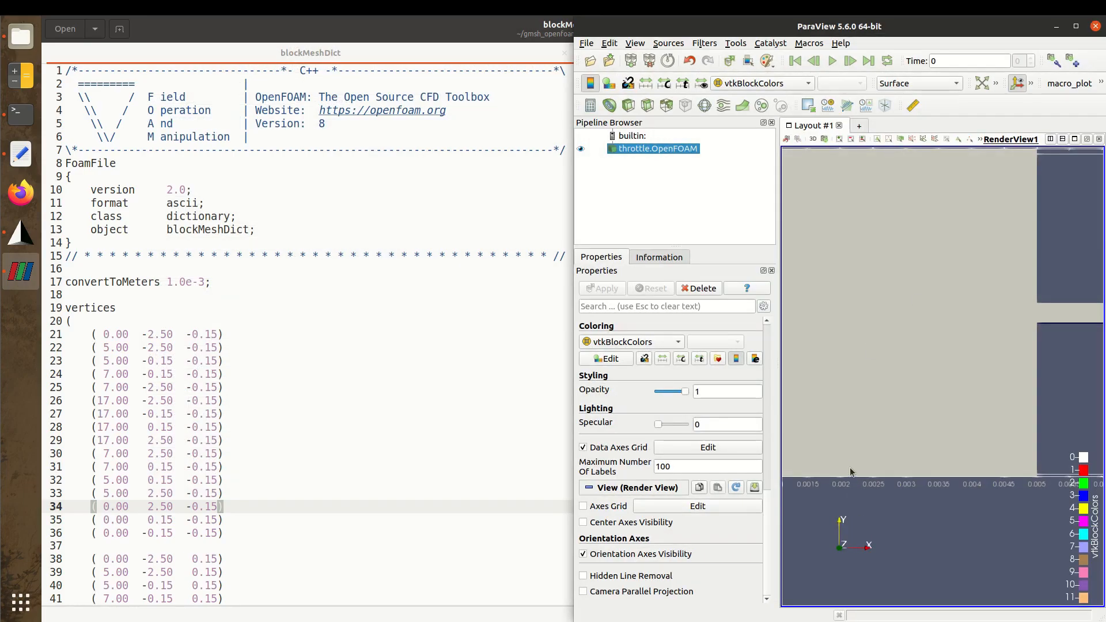
click(19, 273)
drag(431, 23, 1, 262)
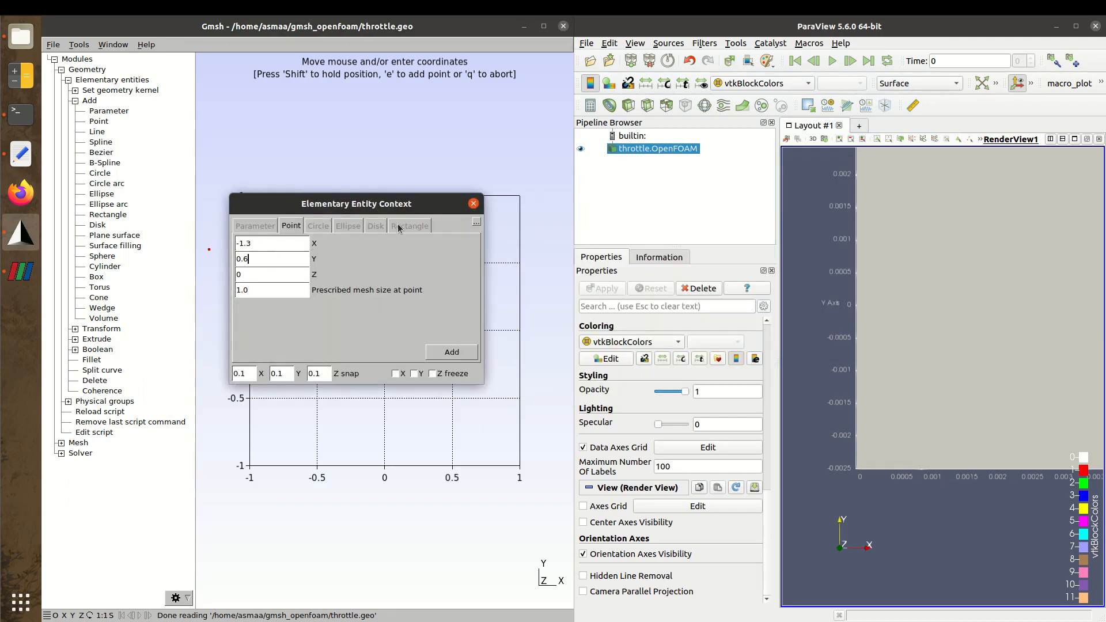
Add a Gmsh point at X 0, Y -0.0025, Z 0 with a prescribed mesh size of 1.0
drag(297, 243, 236, 242)
text(-1.2)
key(BackSpace)
key(BackSpace)
key(BackSpace)
text(0)
click(269, 258)
key(BackSpace)
key(BackSpace)
key(BackSpace)
text(-0.0025)
click(441, 353)
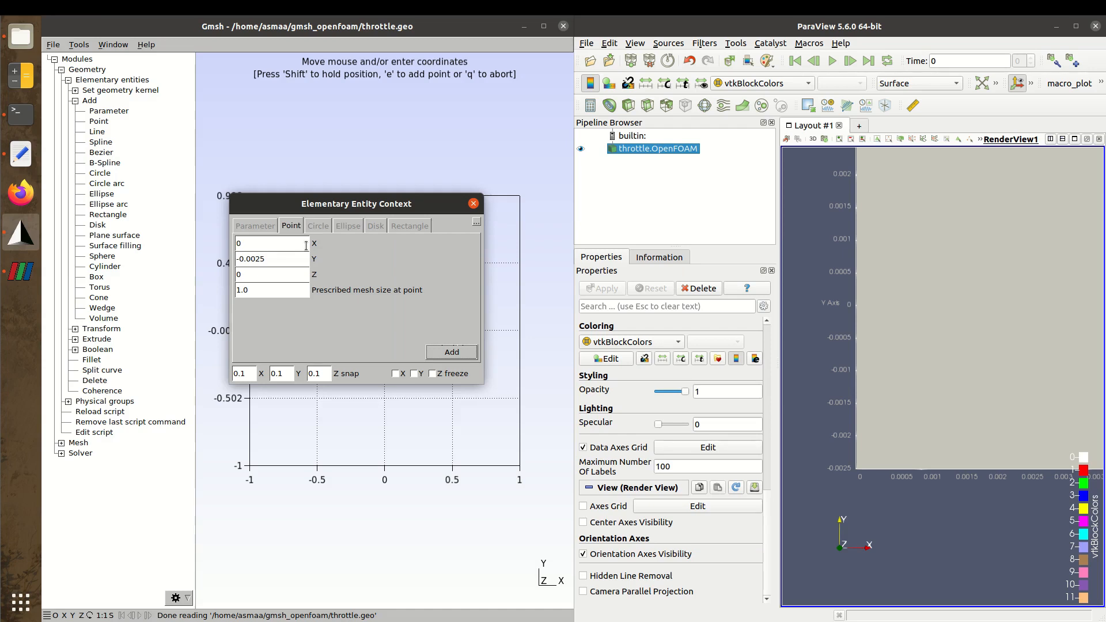
Add a second point at X 0.005, Y -0.0025, Z 0, reading the throttle's lower edge in ParaView as reference
click(853, 313)
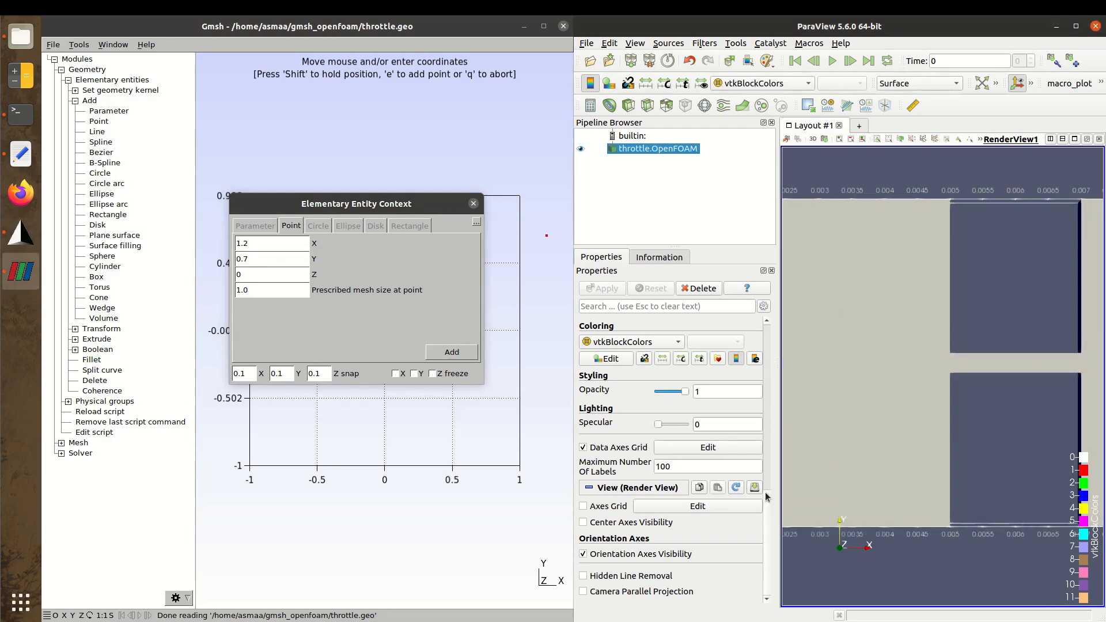
click(261, 243)
key(BackSpace)
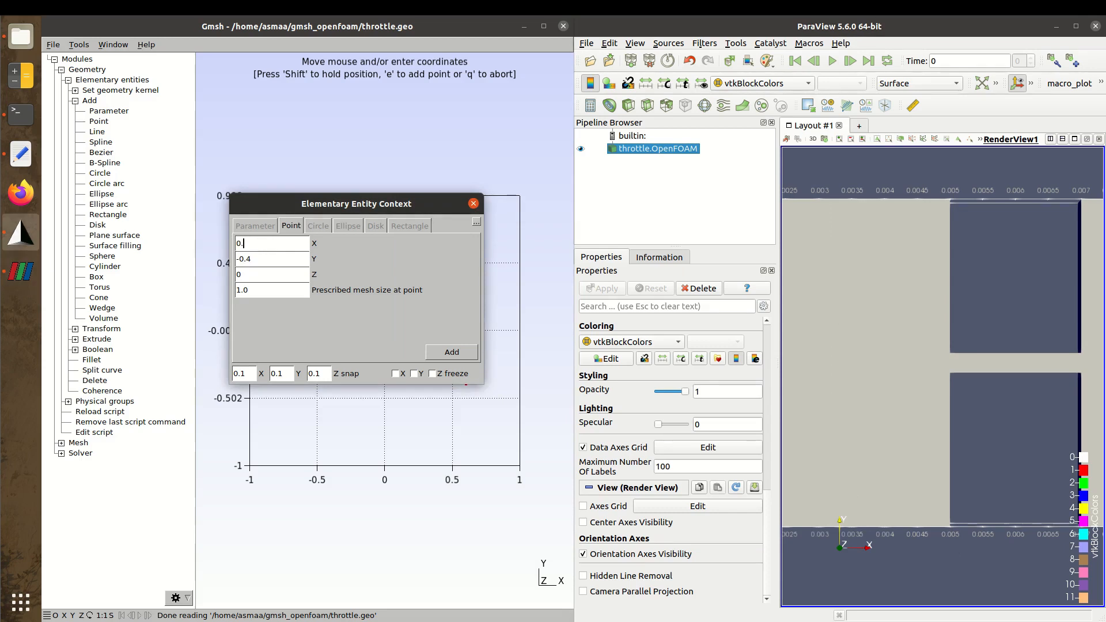
text(.005)
click(282, 258)
key(BackSpace)
key(BackSpace)
key(BackSpace)
text(0.0)
key(BackSpace)
key(BackSpace)
key(BackSpace)
text(-0.0025)
click(433, 352)
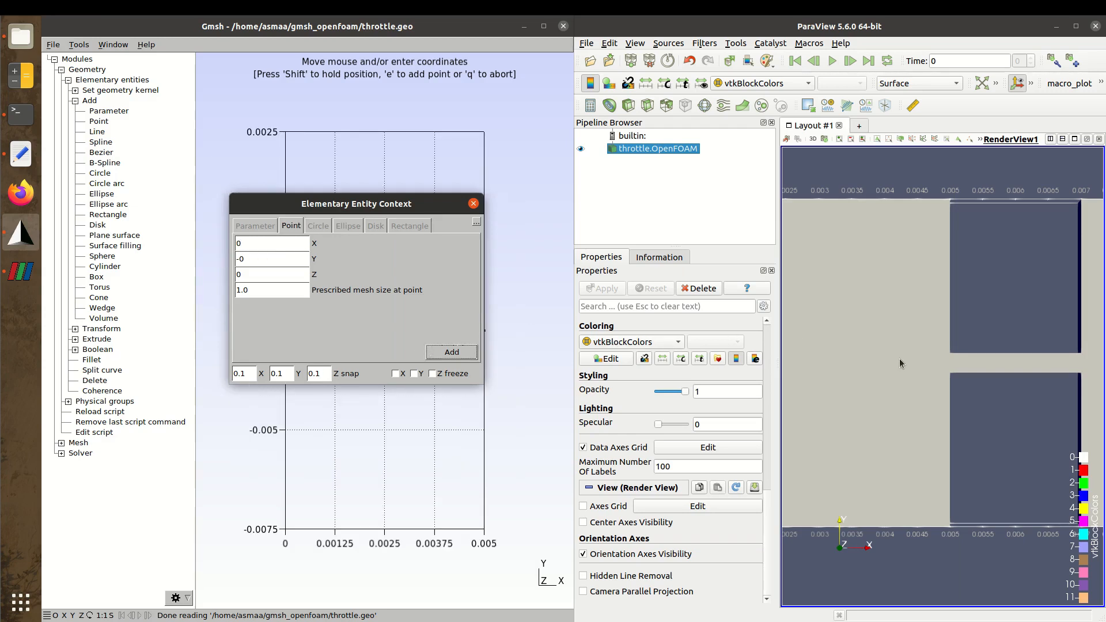
Add a third point at X 0.007, Y -0.0025, Z 0 for the downstream end of the throttle gap
drag(1011, 387, 867, 396)
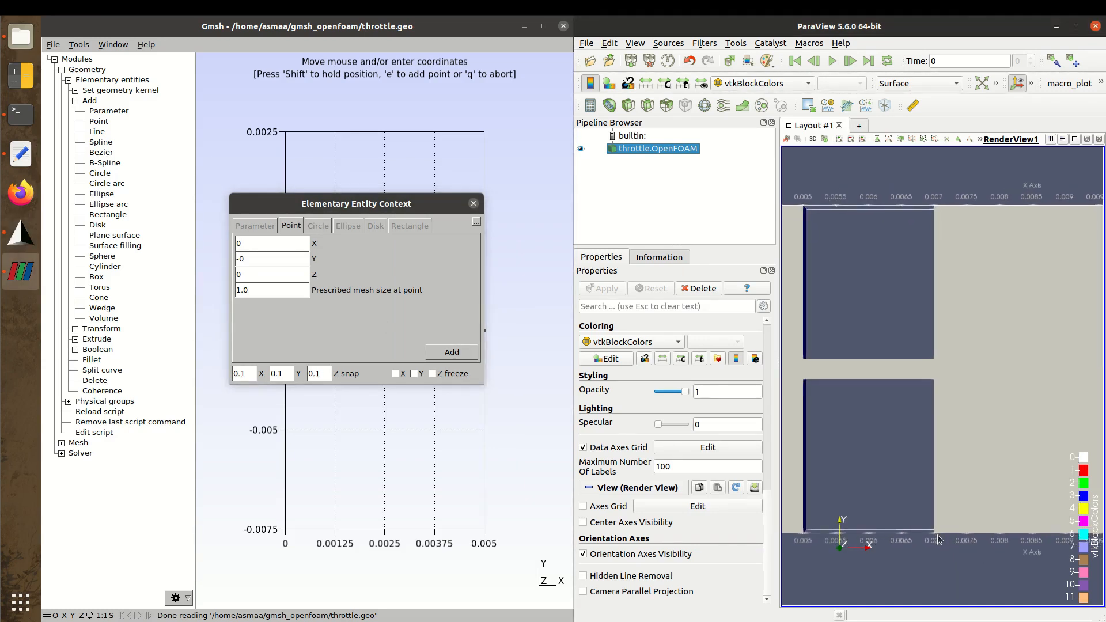
click(265, 244)
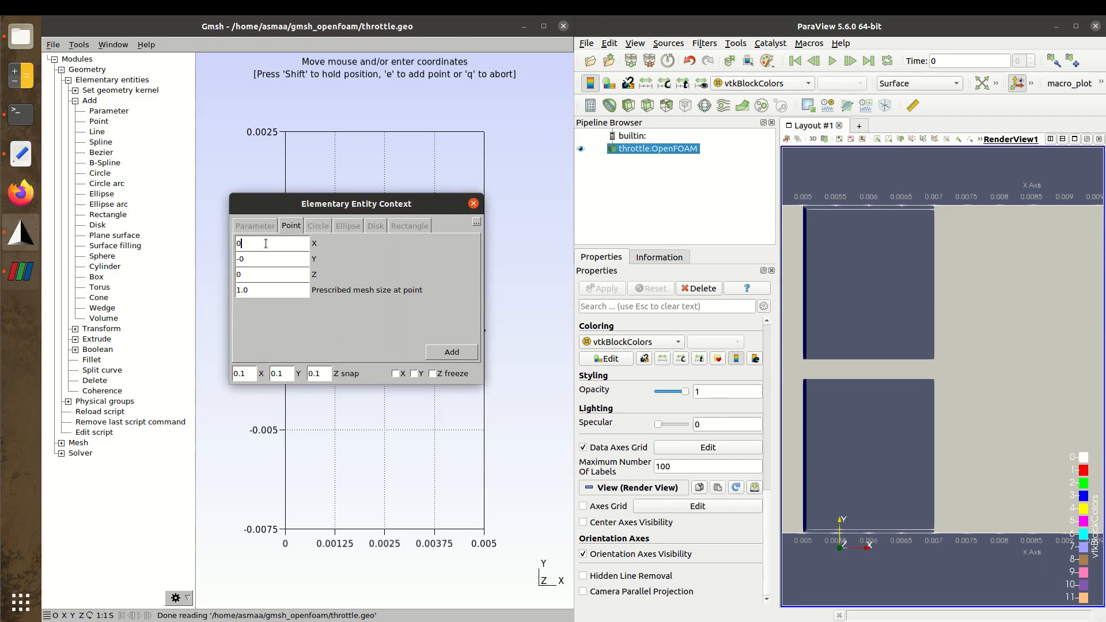
text(.007)
key(Tab)
text(-0.0025)
click(435, 350)
Add a fourth point at X 0.017, Y -0.0025, Z 0 for the outlet corner and end point creation
middle_drag(1047, 479, 792, 458)
middle_drag(1086, 413, 775, 392)
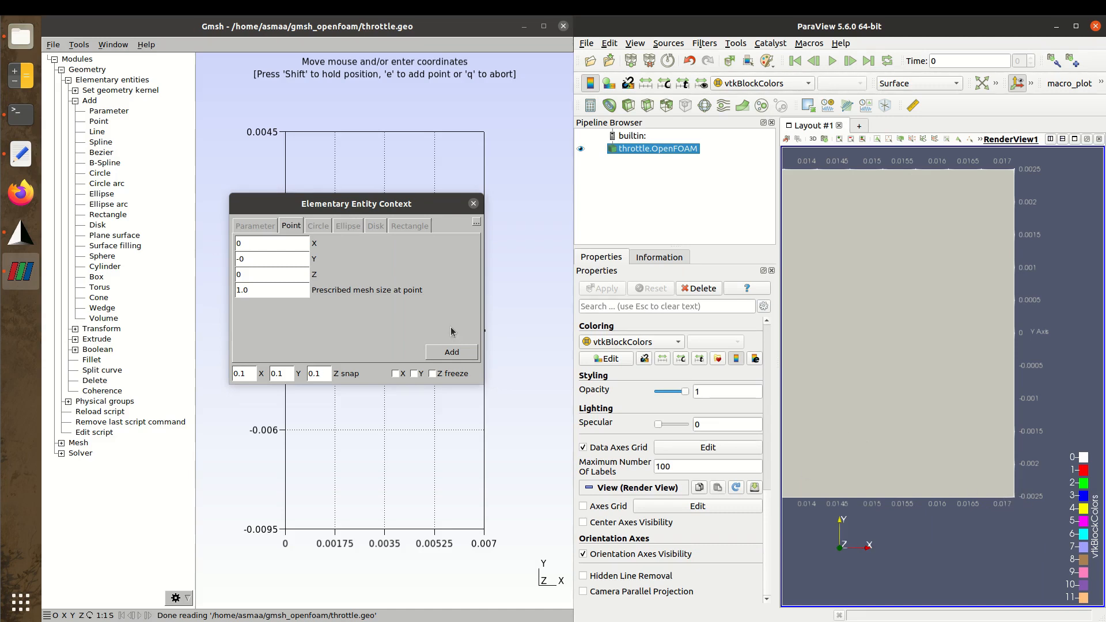
click(254, 248)
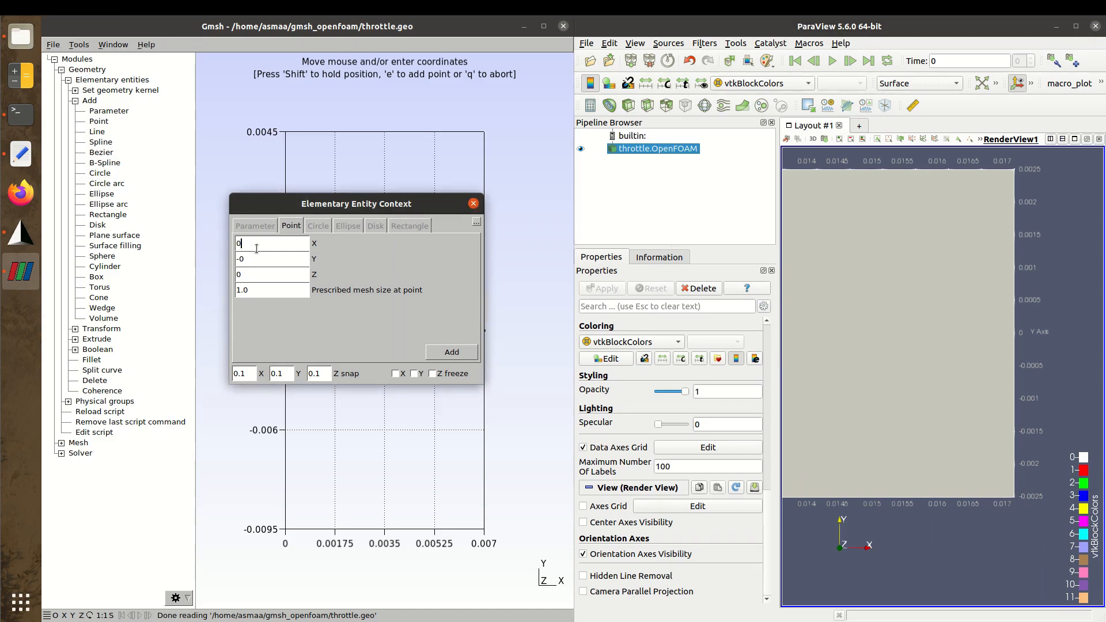
key(BackSpace)
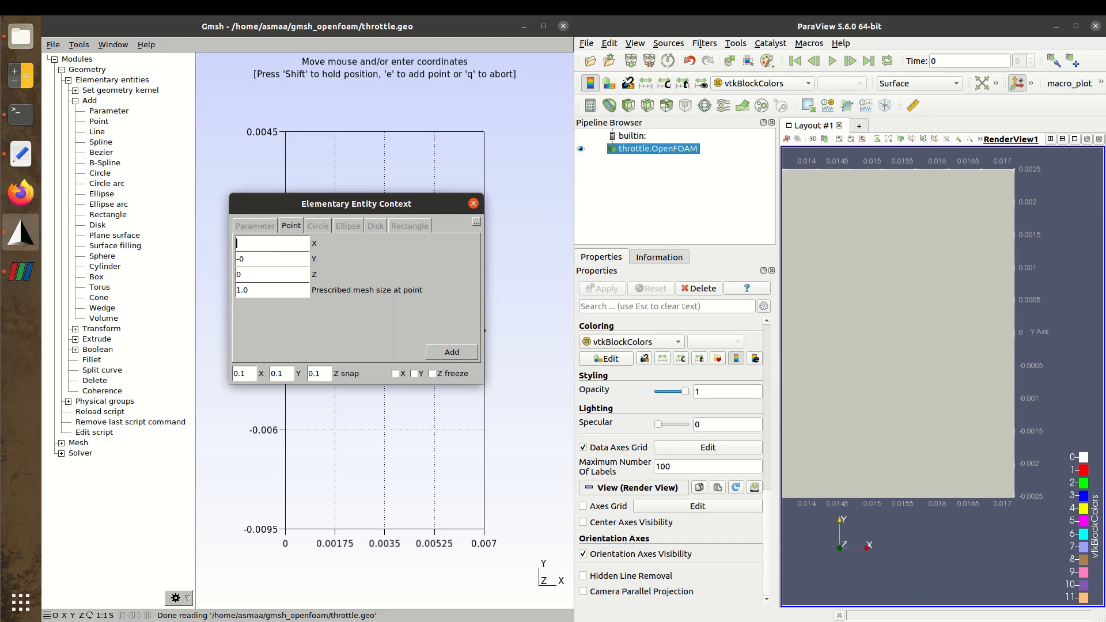
text(0.017)
key(Tab)
text(-0.0025)
click(434, 353)
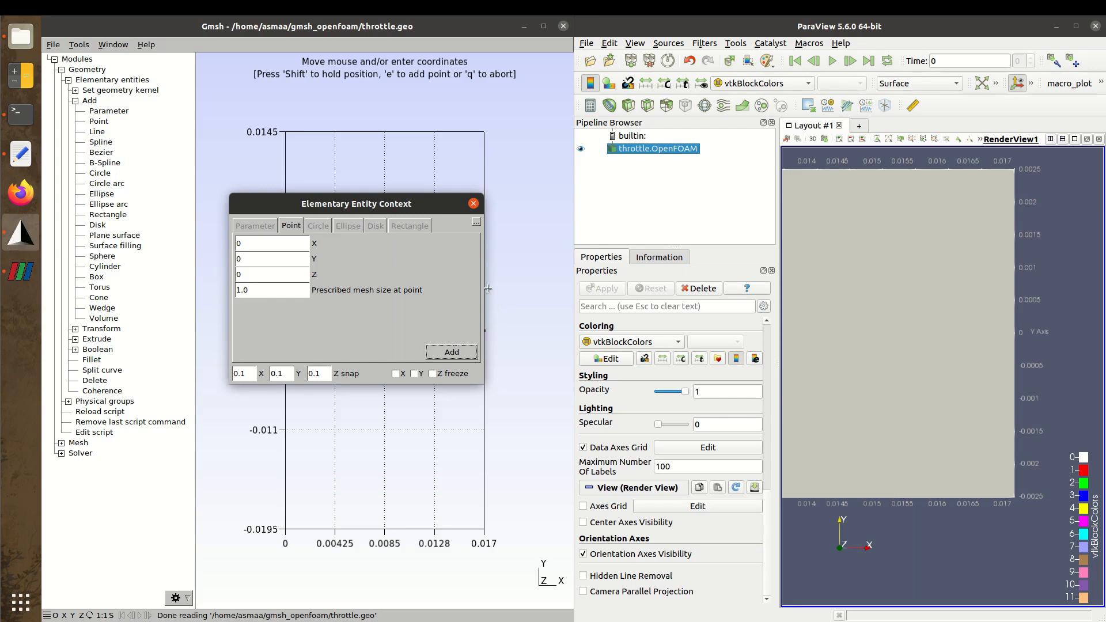
key(q)
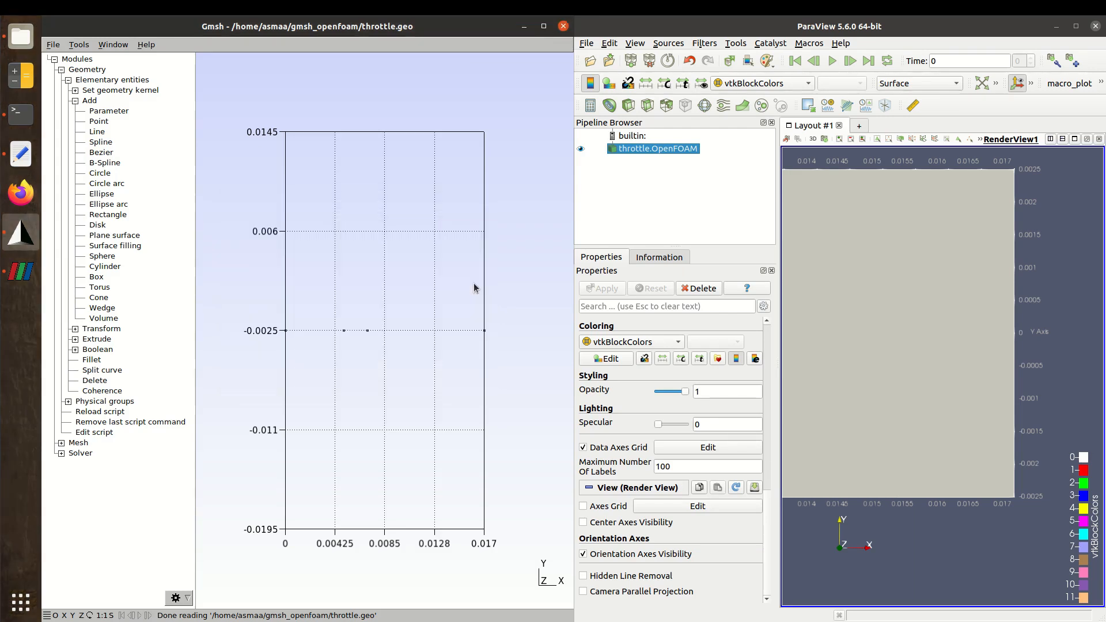
Maximize Gmsh, switch to throttle.geo in the text editor, and reload it to review the new point definitions
click(543, 27)
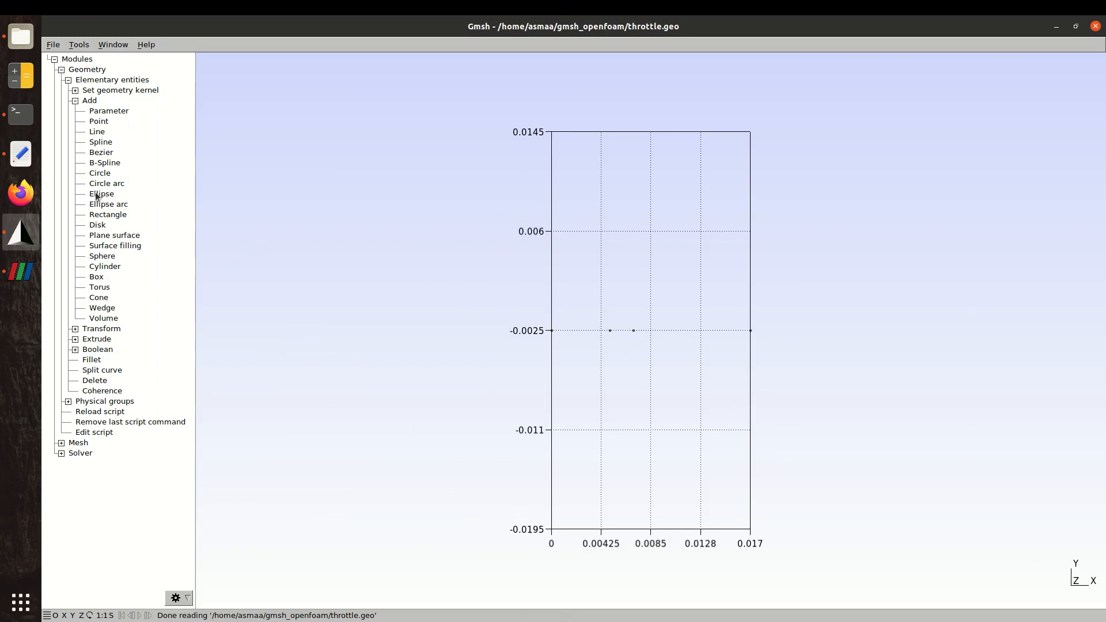
click(33, 161)
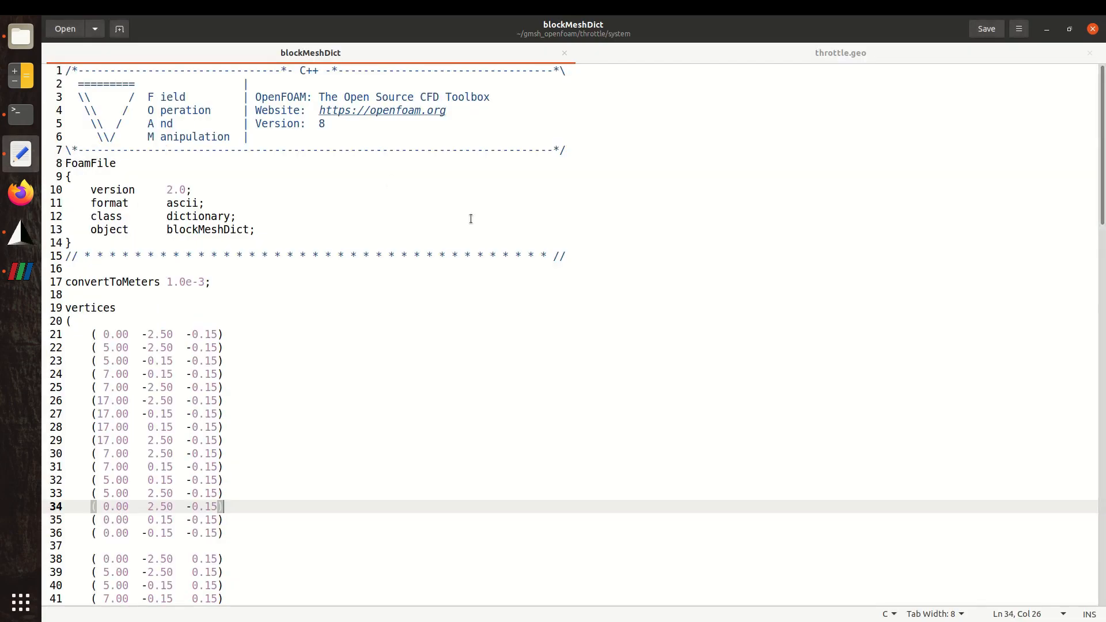
click(876, 55)
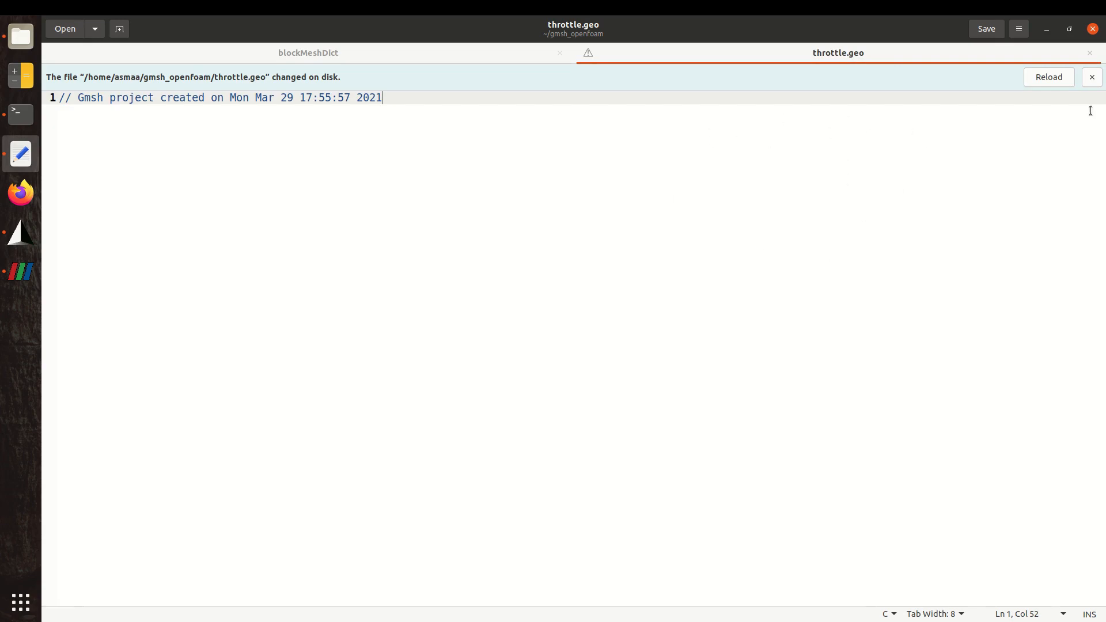
click(1062, 81)
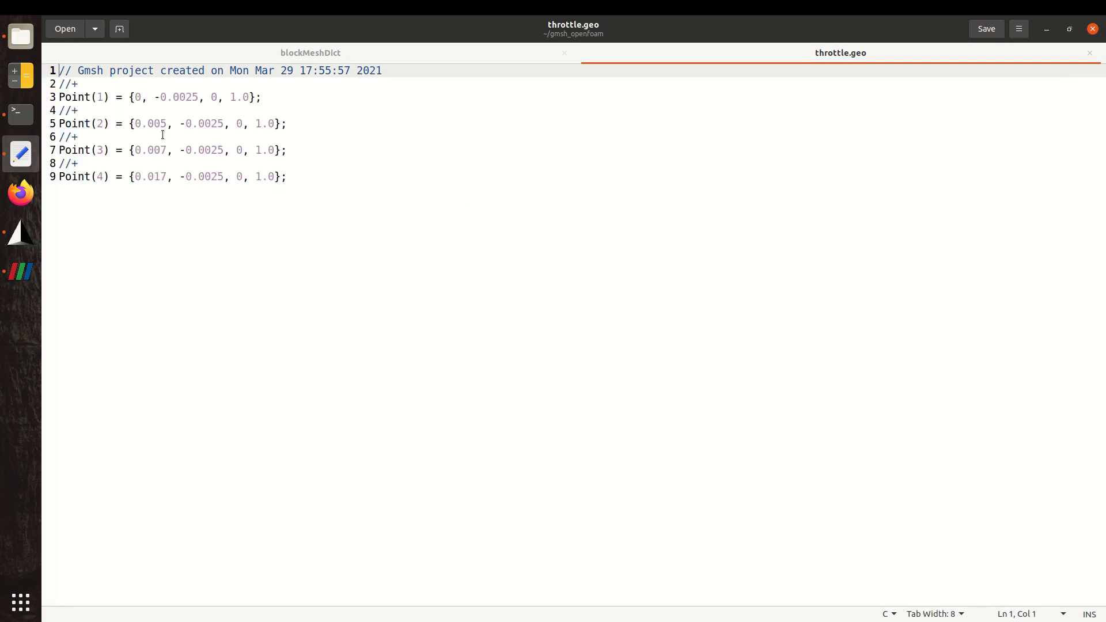
drag(60, 97, 289, 175)
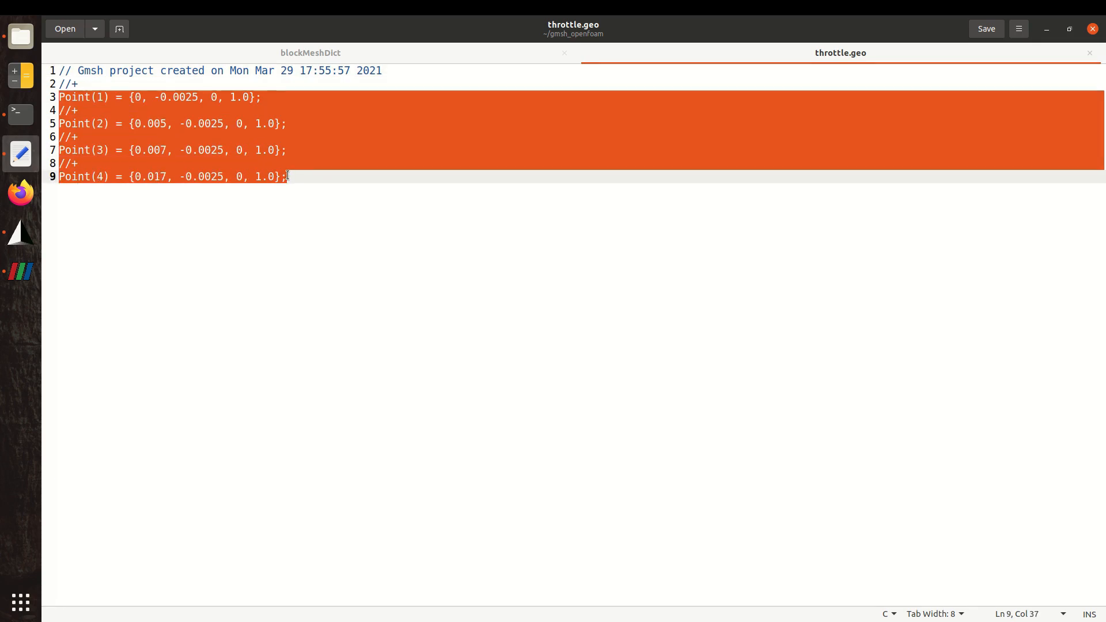
click(288, 175)
Delete the //+ comment lines between the four point definitions, add blank lines after the last one, and save throttle.geo
click(117, 104)
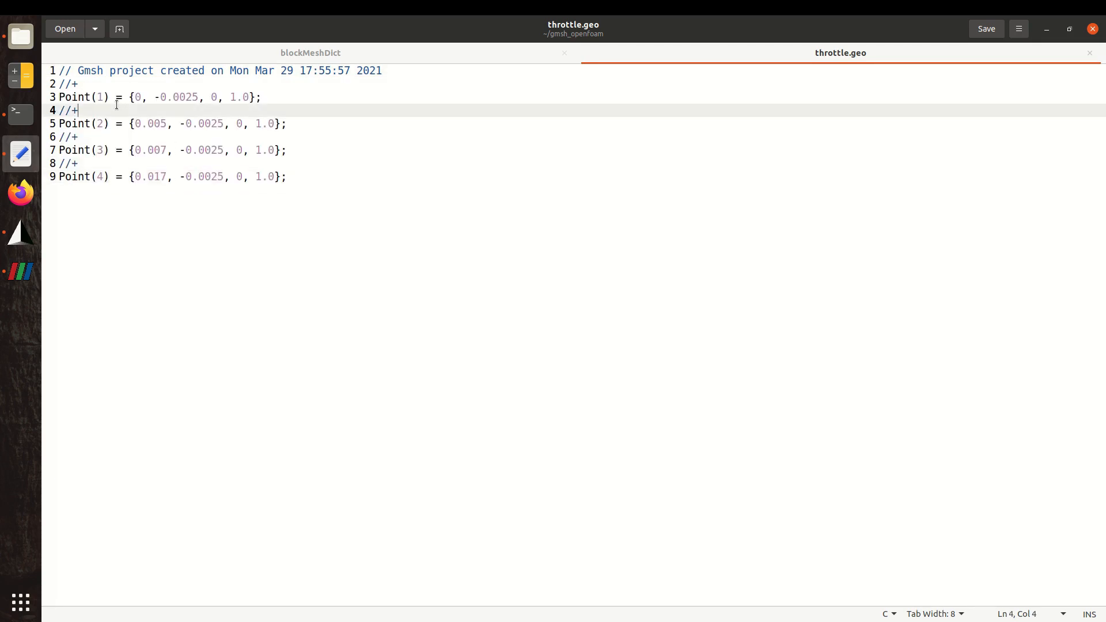
key(ctrl+d)
key(Down)
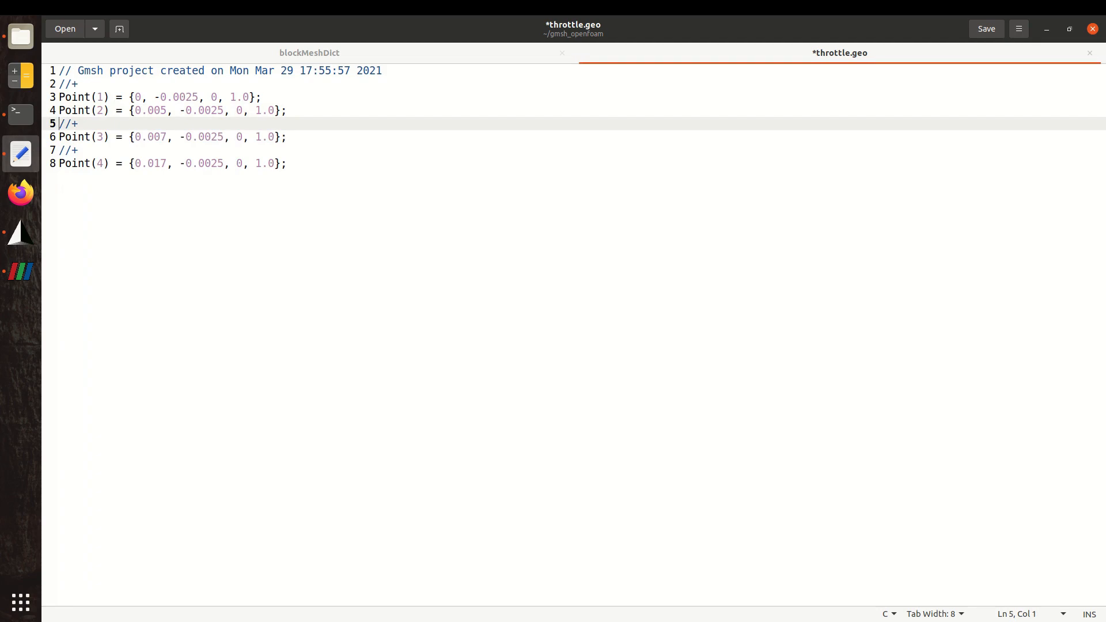
key(ctrl+d)
key(Down)
key(ctrl+d)
key(End)
key(Return)
key(Return)
key(Return)
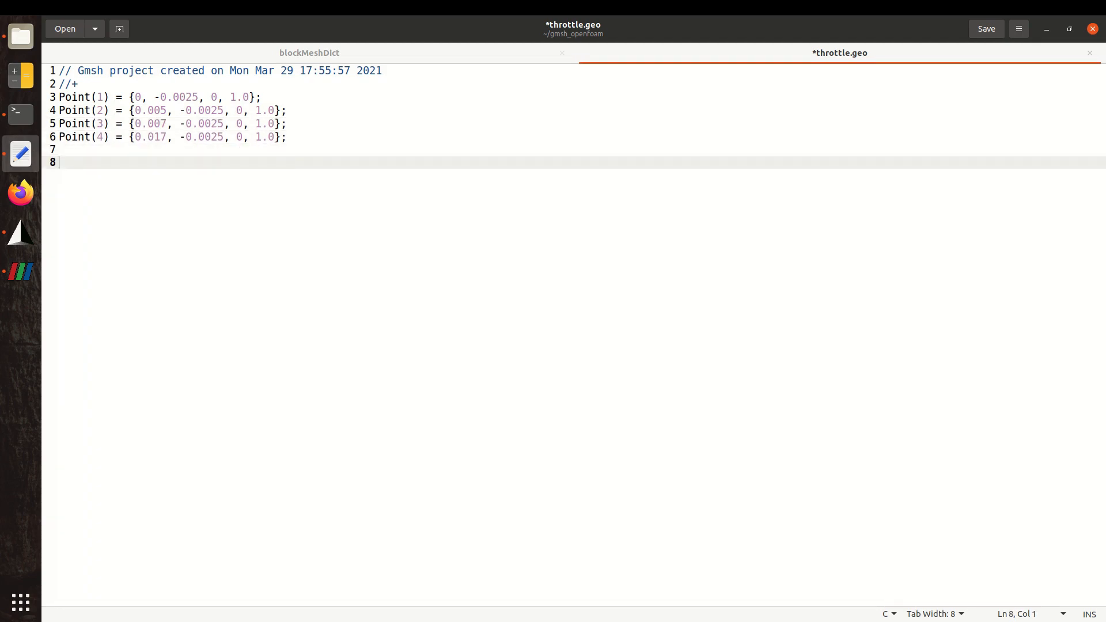
key(ctrl+s)
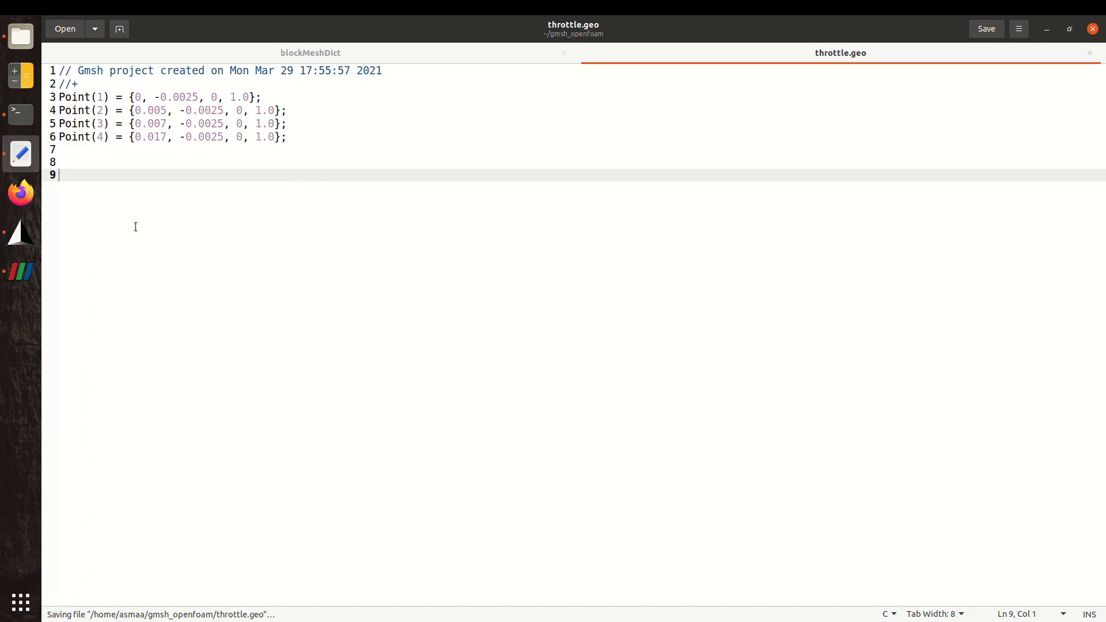
Check the points along the lower edge in Gmsh, and switch to ParaView with its window maximized for comparison
click(33, 233)
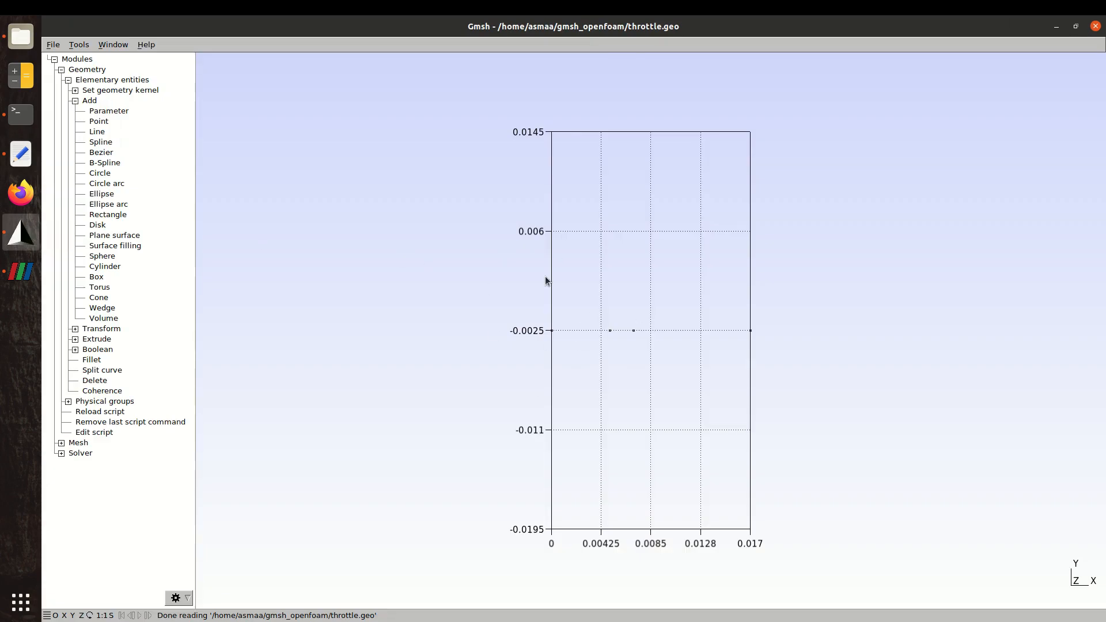
mouse_move(551, 333)
mouse_move(610, 333)
click(34, 272)
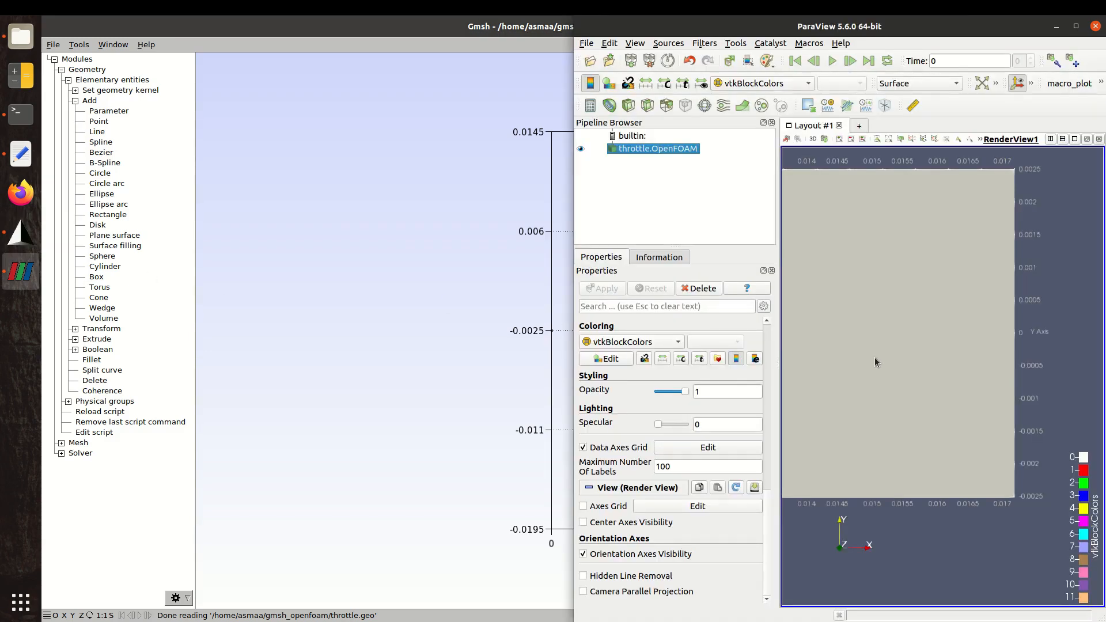
click(1076, 25)
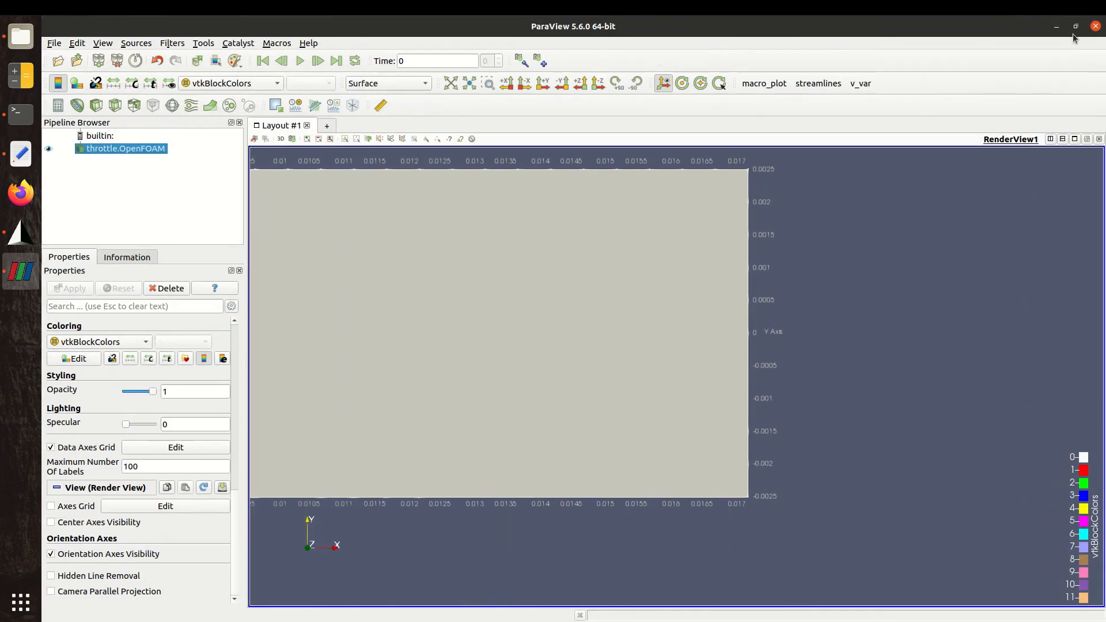
Switch from ParaView to throttle.geo in the text editor and duplicate the four point definitions directly below Point(4)
scroll(846, 275, down, 5)
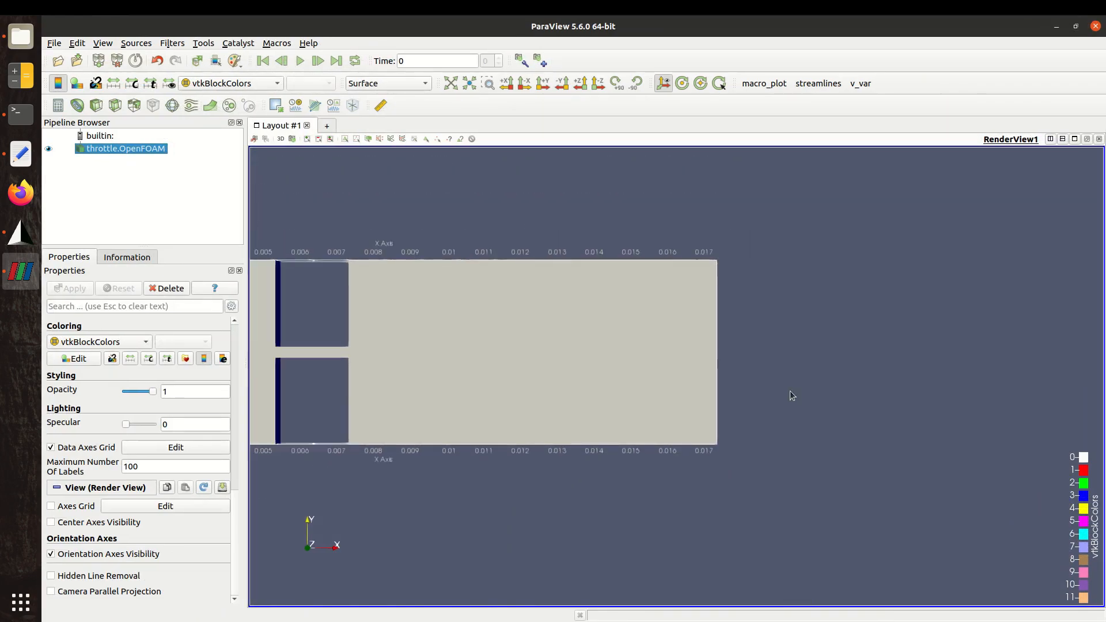
middle_drag(916, 388, 1011, 389)
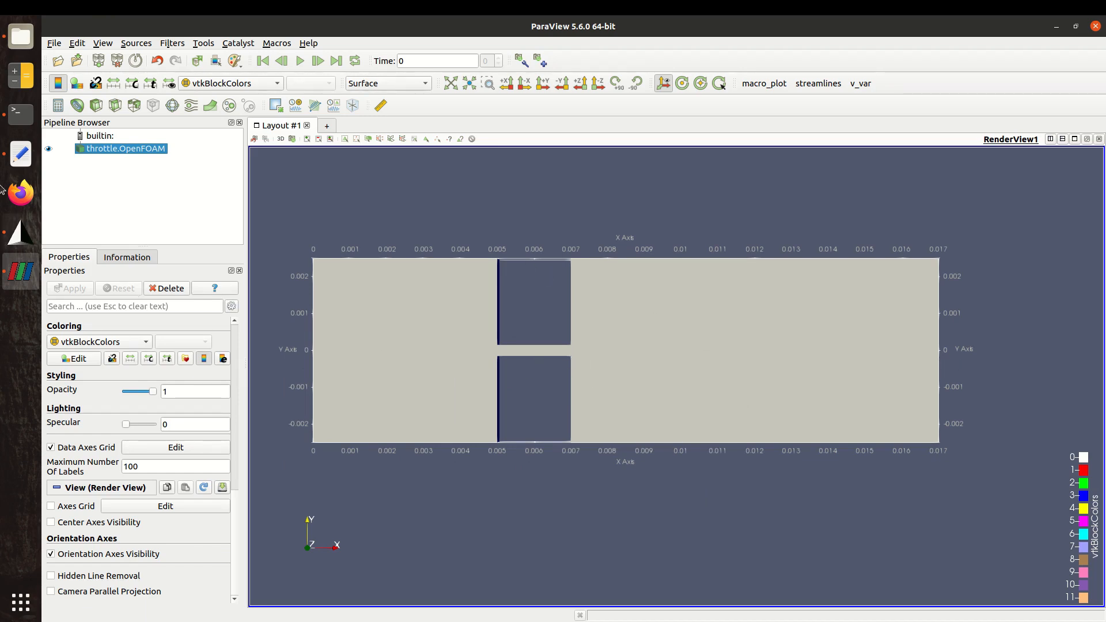
click(21, 153)
click(299, 139)
drag(300, 138, 11, 101)
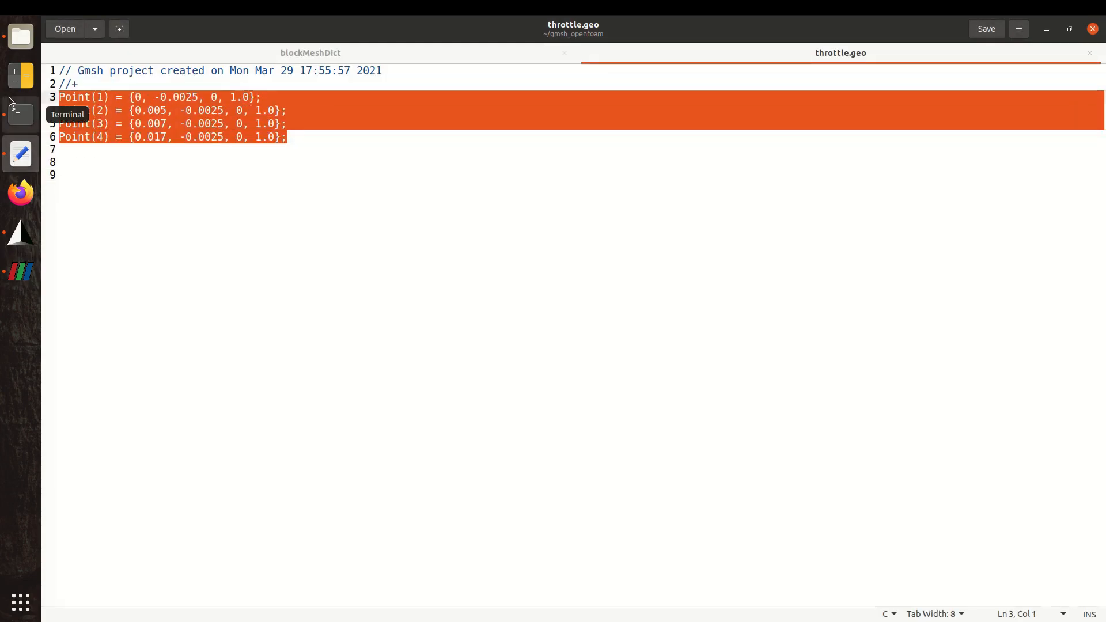
click(69, 154)
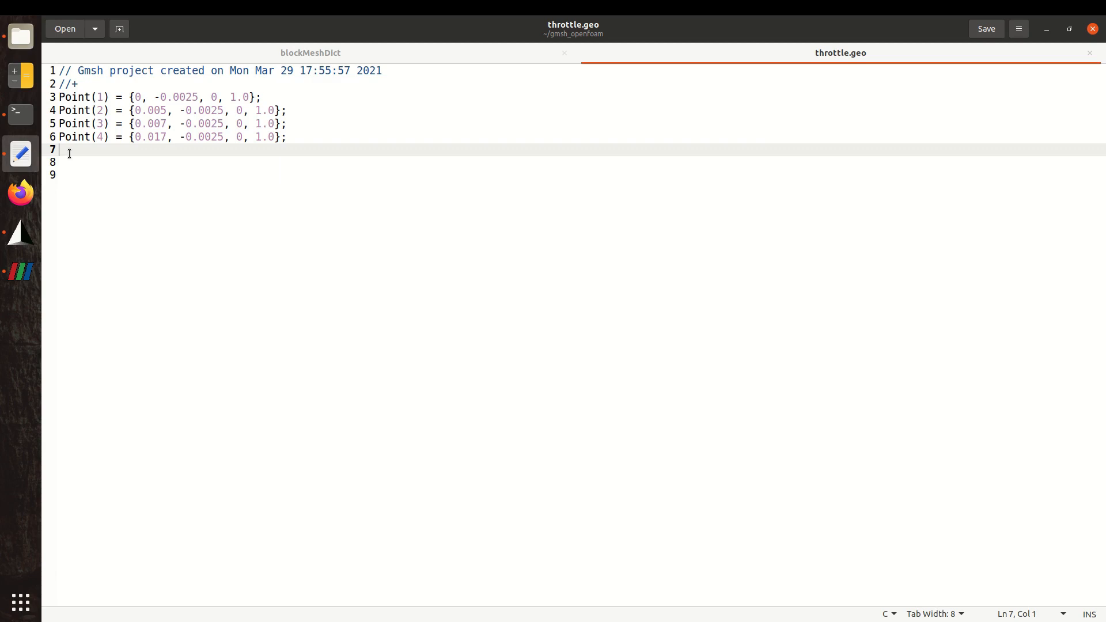
text(Point(1) = {0, -0.0025, 0, 1.0}; Point(2) = {0.005, -0.0025, 0, 1.0}; Point(3) = {0.007, -0.0025, 0, 1.0}; Point(4) = {0.017, -0.0025, 0, 1.0};)
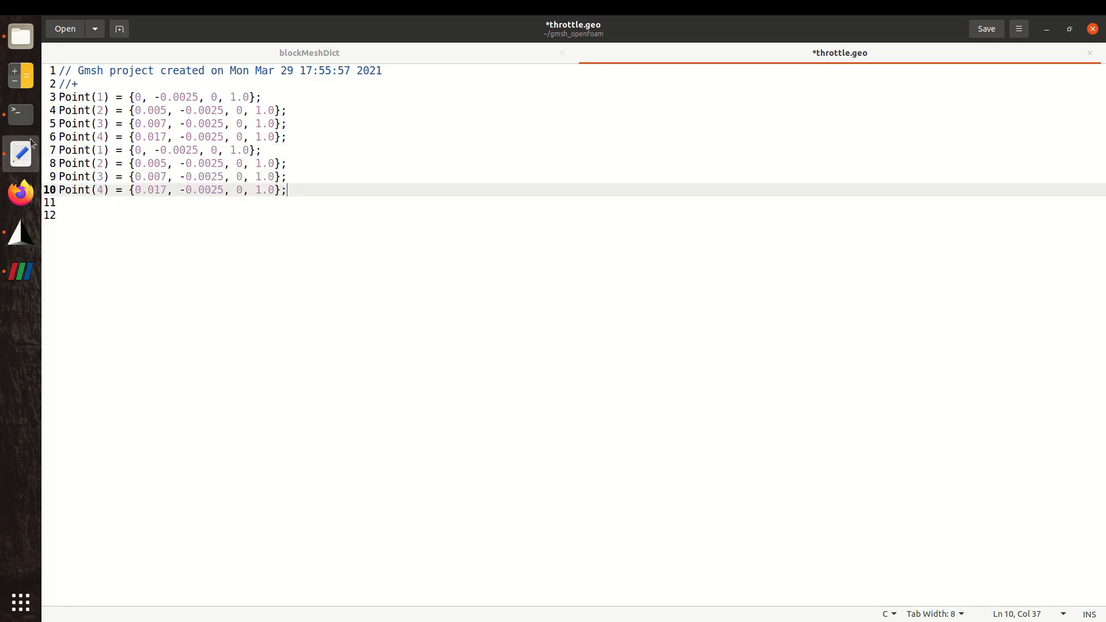
Renumber the copied points as 5, 6, 7 and 8, and separate them from the first four with a blank line
click(105, 151)
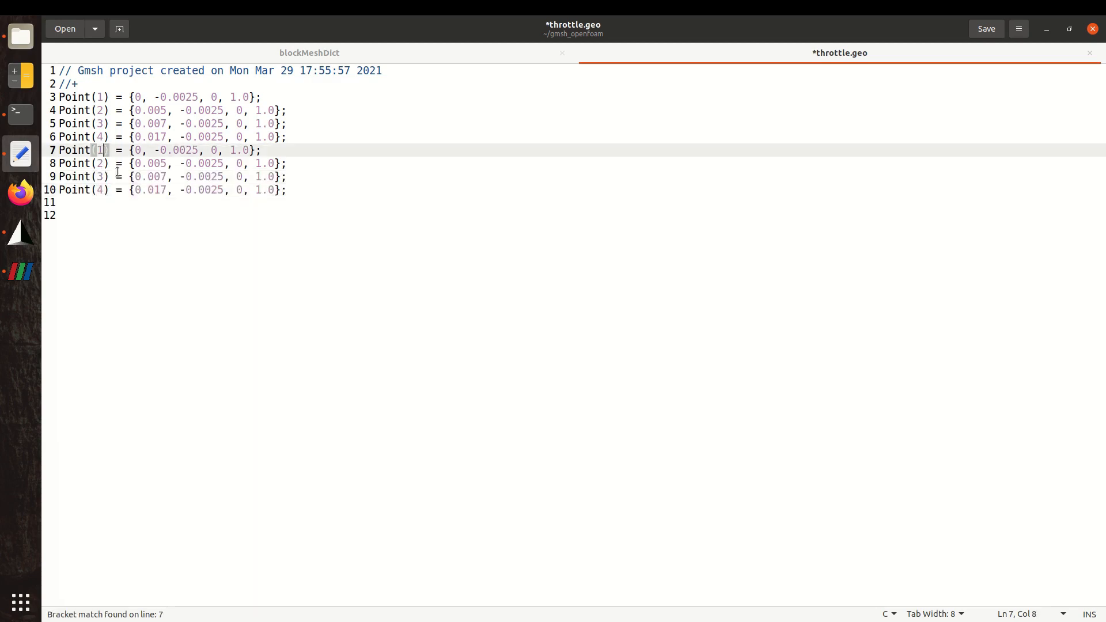
key(BackSpace)
text(5)
key(Down)
key(BackSpace)
text(6)
key(Down)
key(BackSpace)
text(7)
key(Down)
key(BackSpace)
text(8)
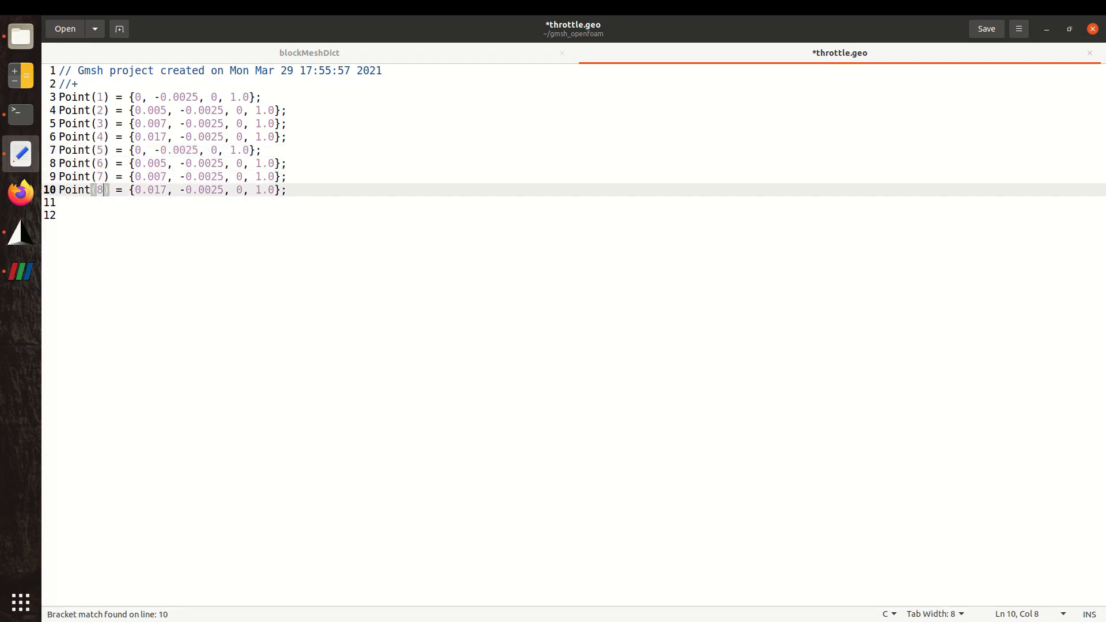
click(291, 138)
key(Return)
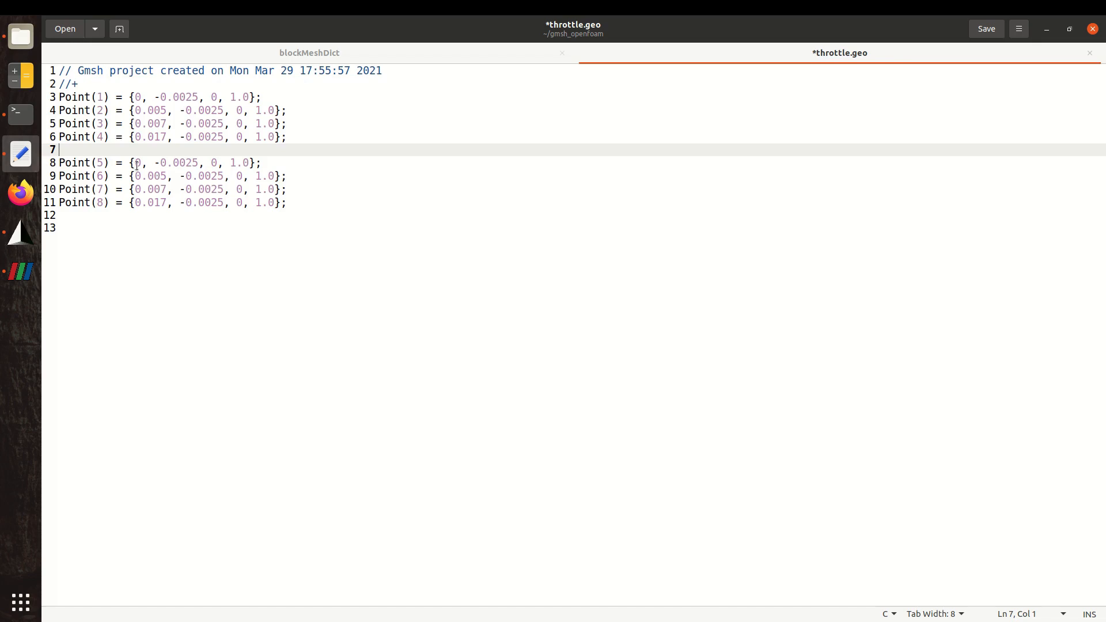
Check the throttle opening in ParaView, and look up its lower Y coordinate and the convertToMeters factor in blockMeshDict
drag(138, 166, 161, 181)
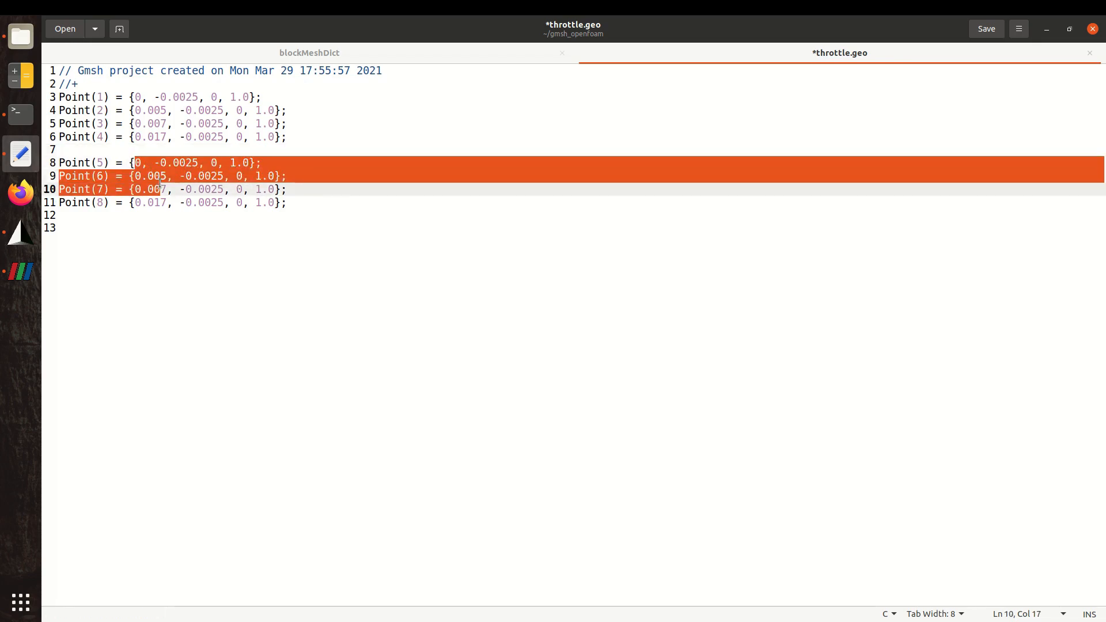
click(156, 165)
key(alt+Tab)
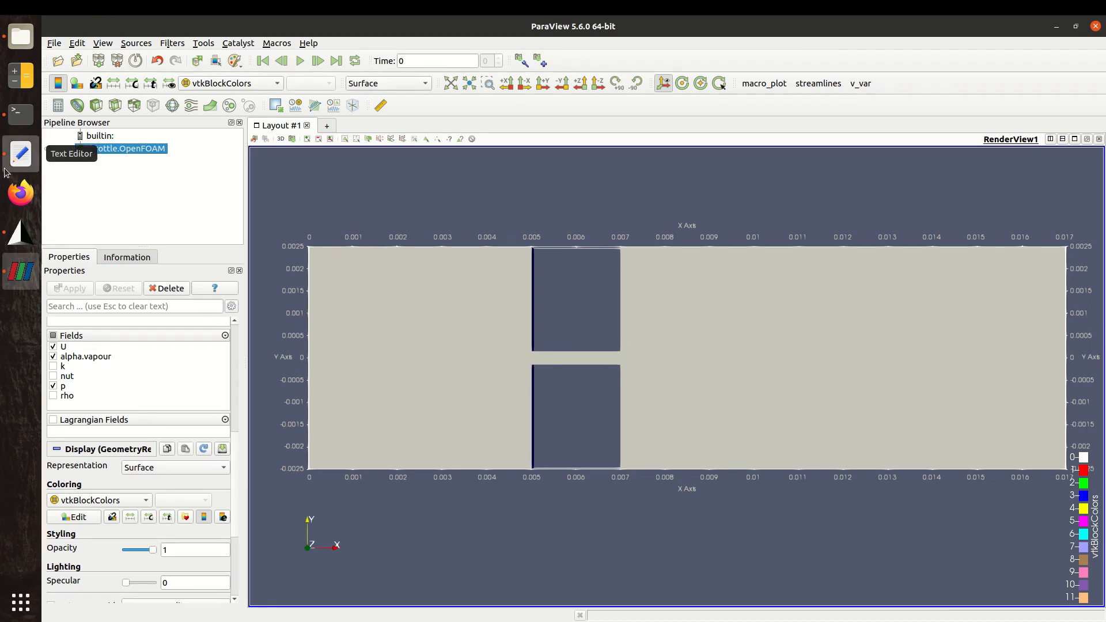
click(21, 153)
click(177, 57)
scroll(304, 321, down, 1)
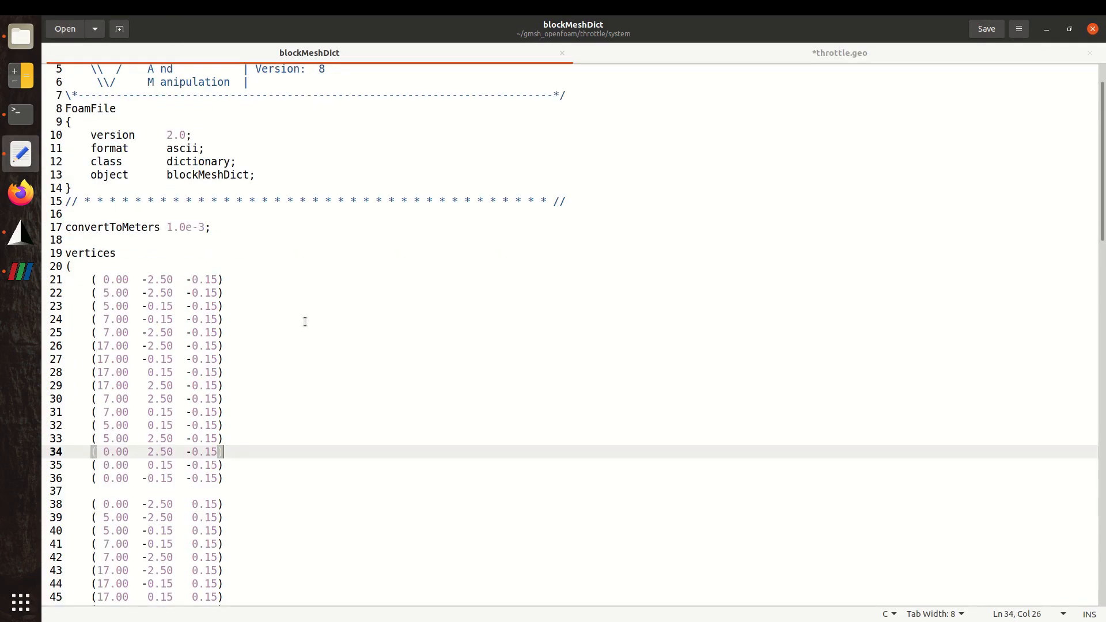
drag(142, 306, 171, 307)
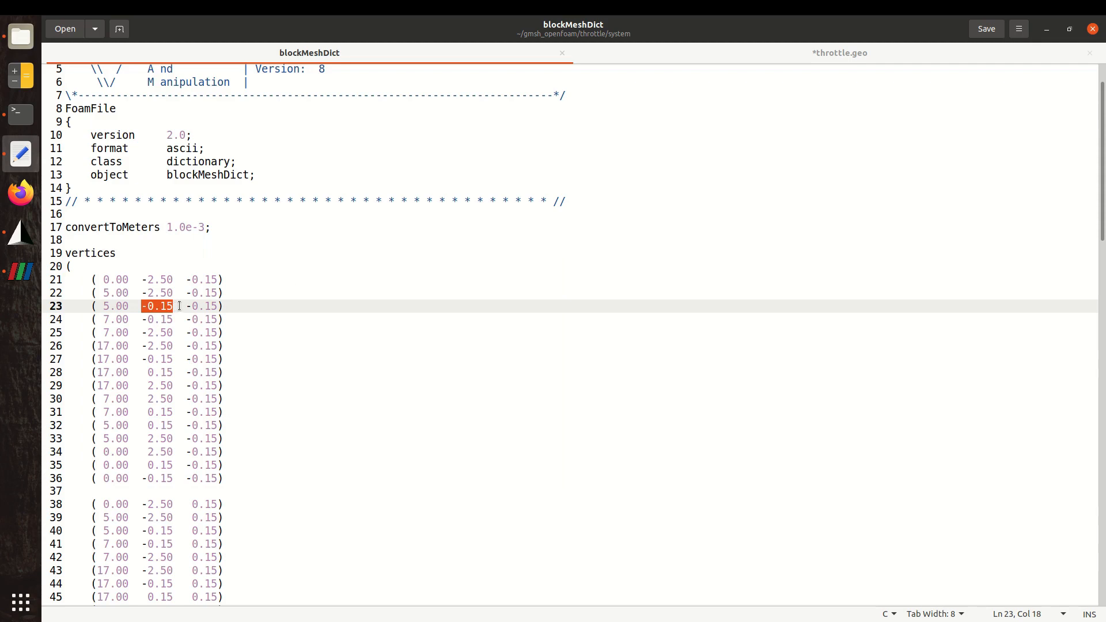
drag(167, 227, 205, 227)
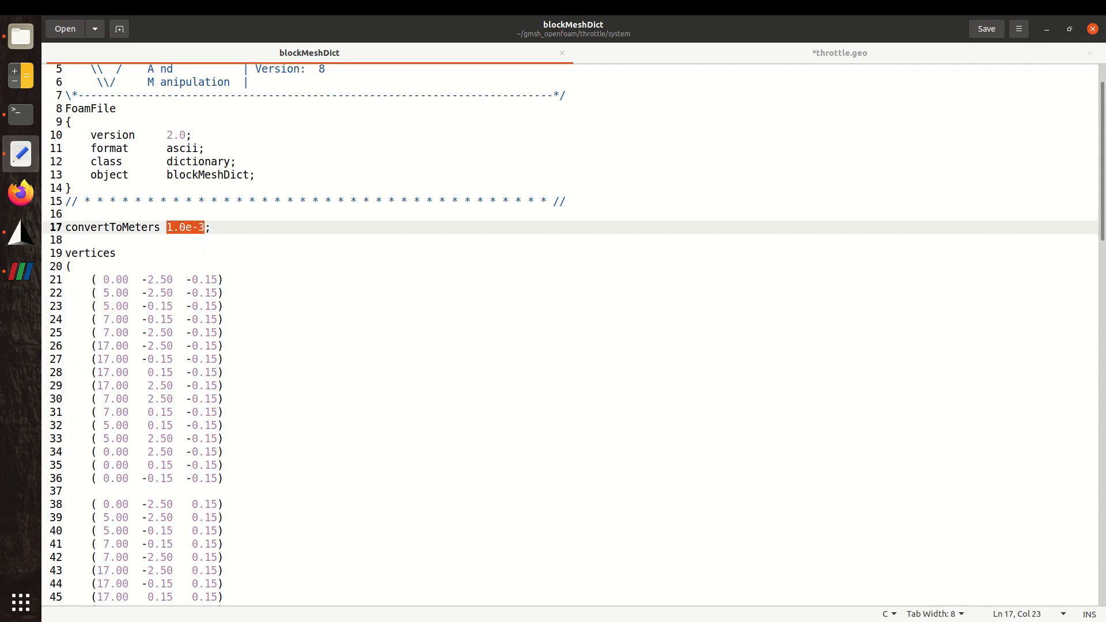
Set the Y coordinate of points 5 to 8 in throttle.geo to -0.00015 and add blank lines after Point(8)
key(ctrl+alt+Page_Down)
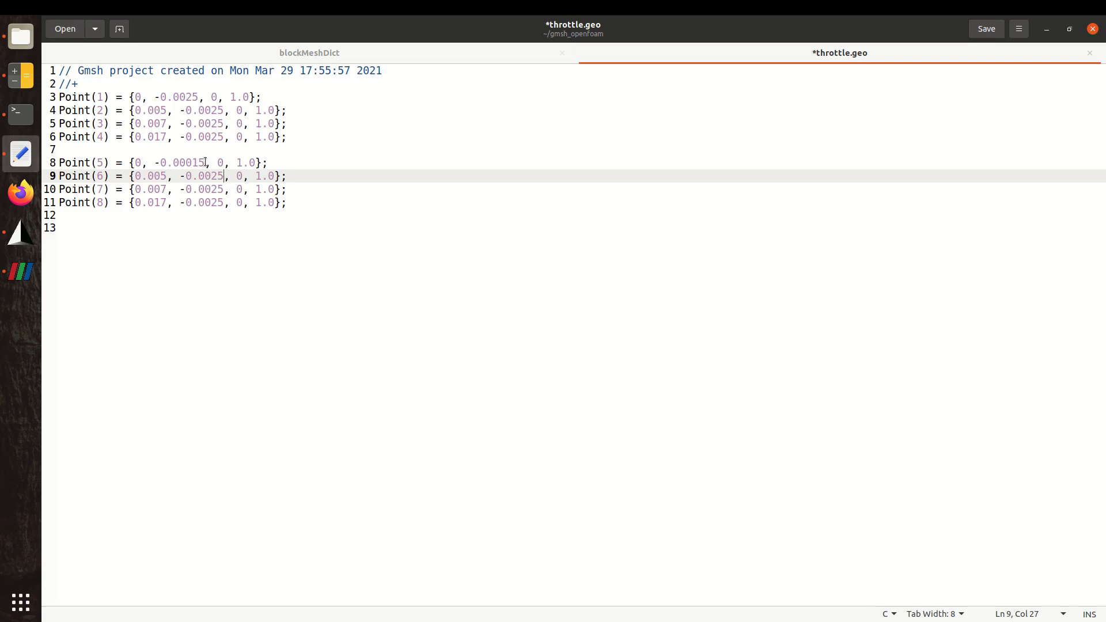
click(205, 162)
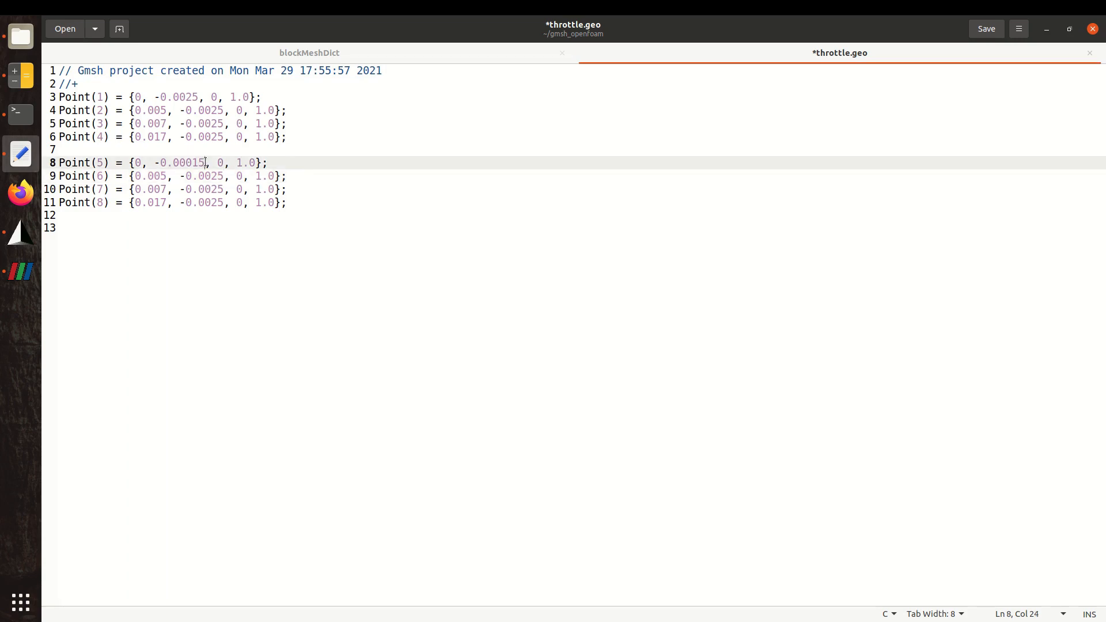
drag(211, 176, 222, 174)
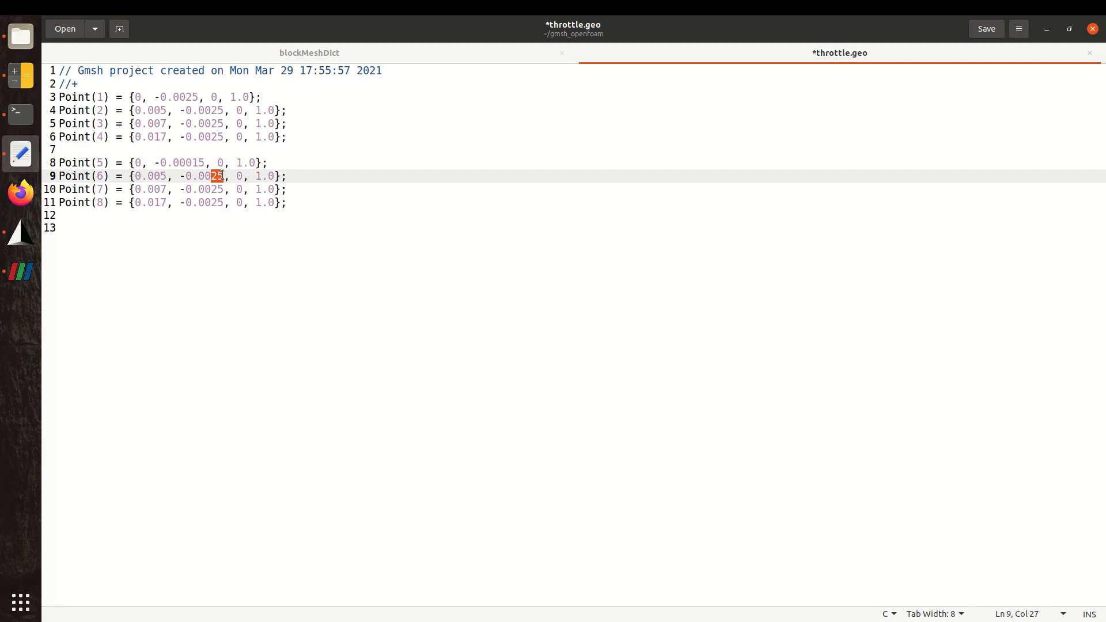
text(015)
key(Down)
key(BackSpace)
key(BackSpace)
text(015)
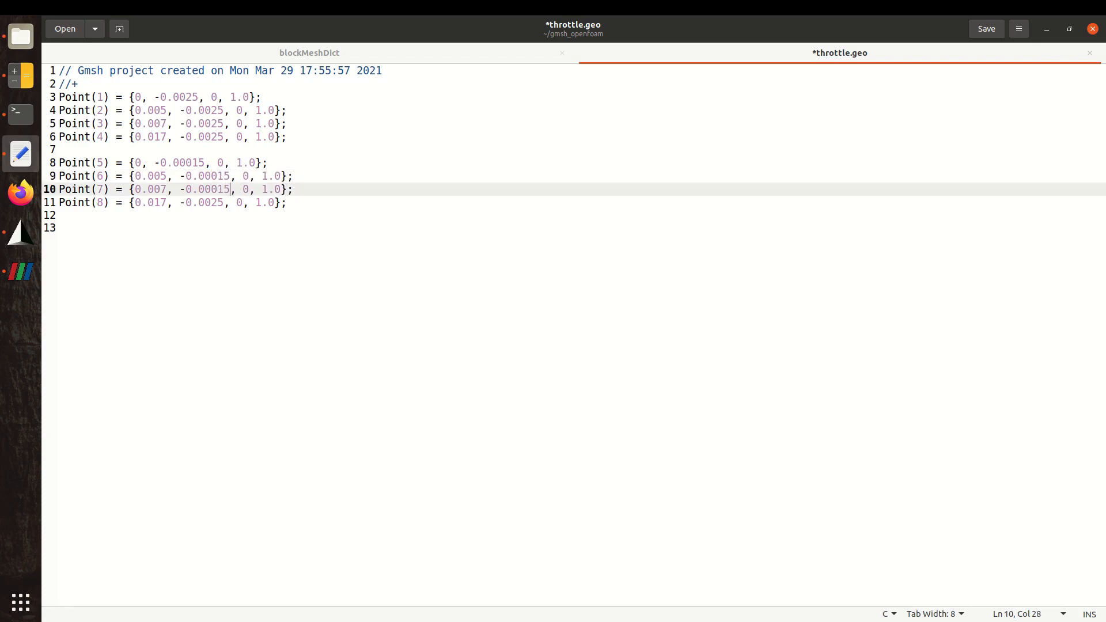
key(Down)
key(BackSpace)
key(BackSpace)
text(015)
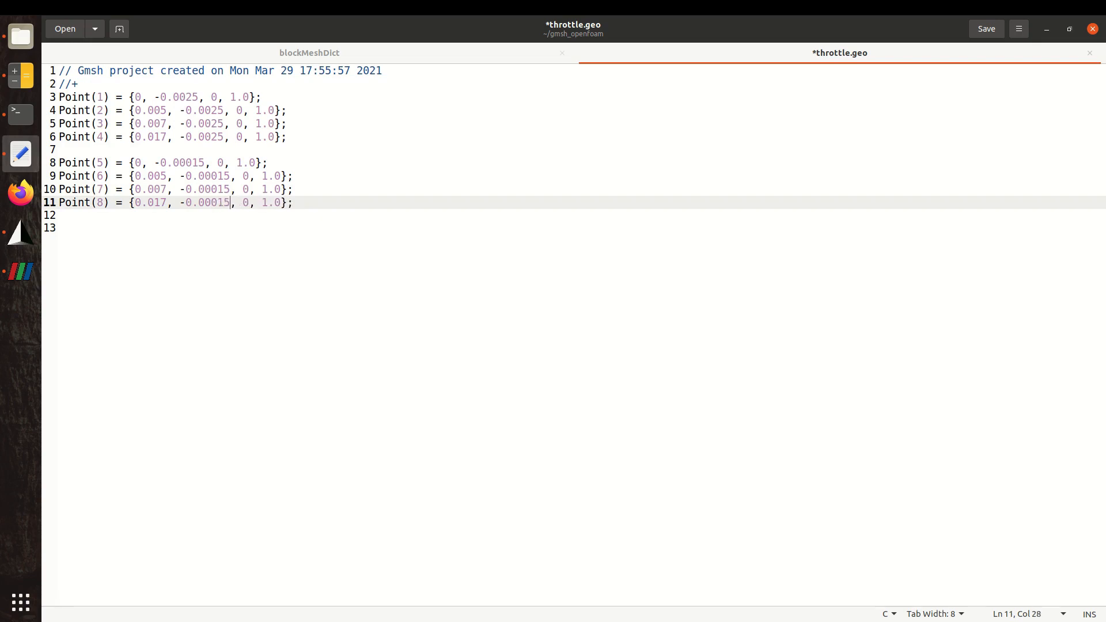
key(Return)
key(Return)
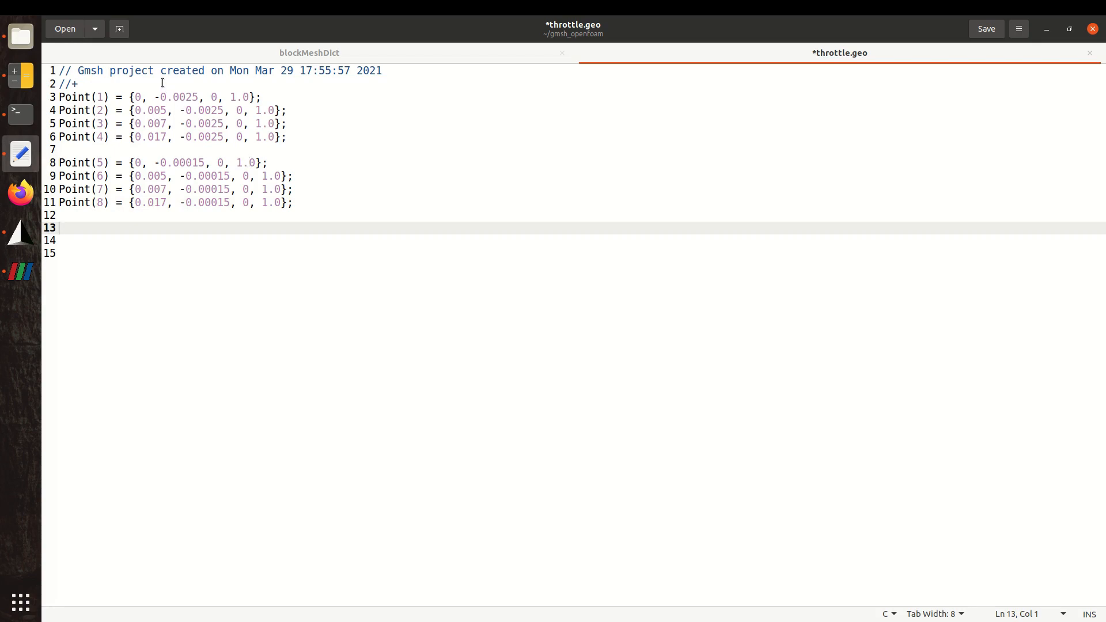
Label the two point sets with the comments "// first group" and "// second group", and save throttle.geo
click(163, 83)
key(Return)
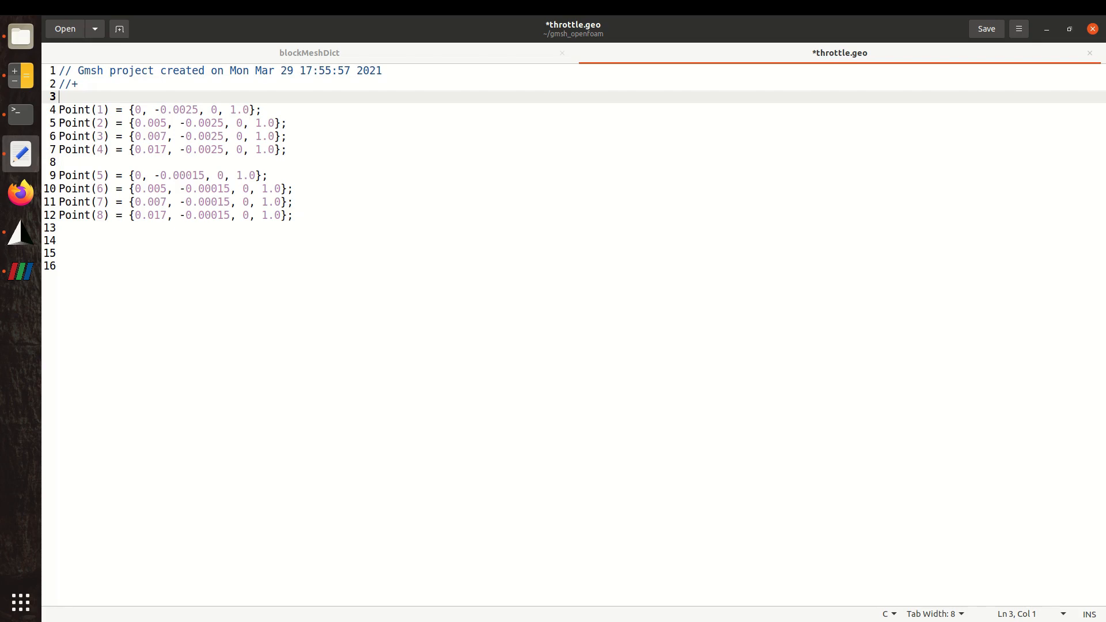
text(// first group)
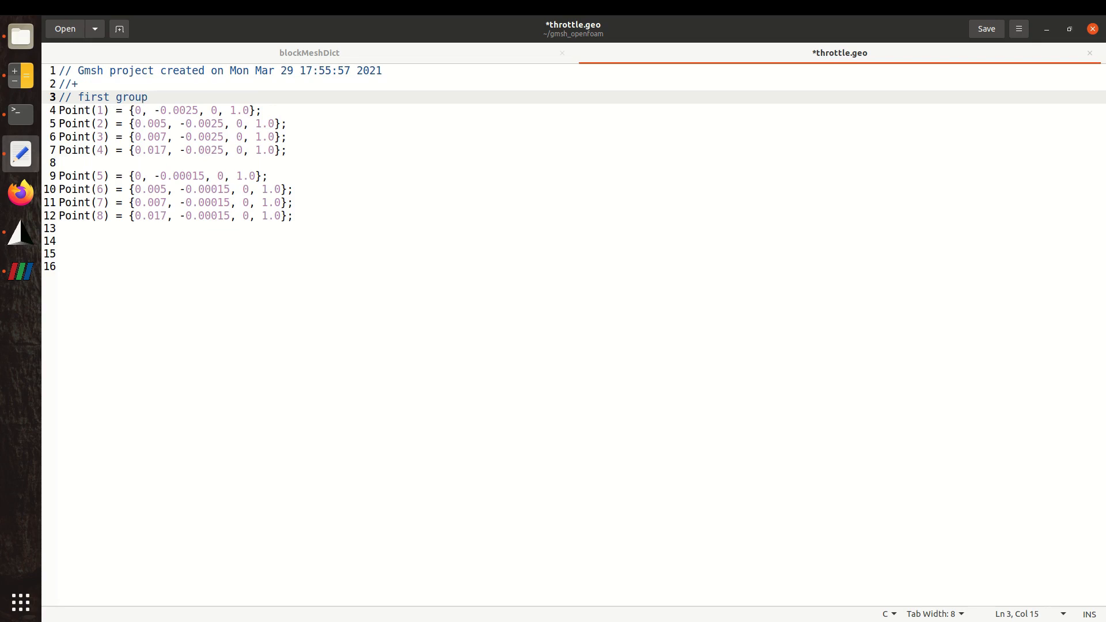
key(Down)
key(Down)
key(Down)
key(Down)
key(Down)
text(// secon)
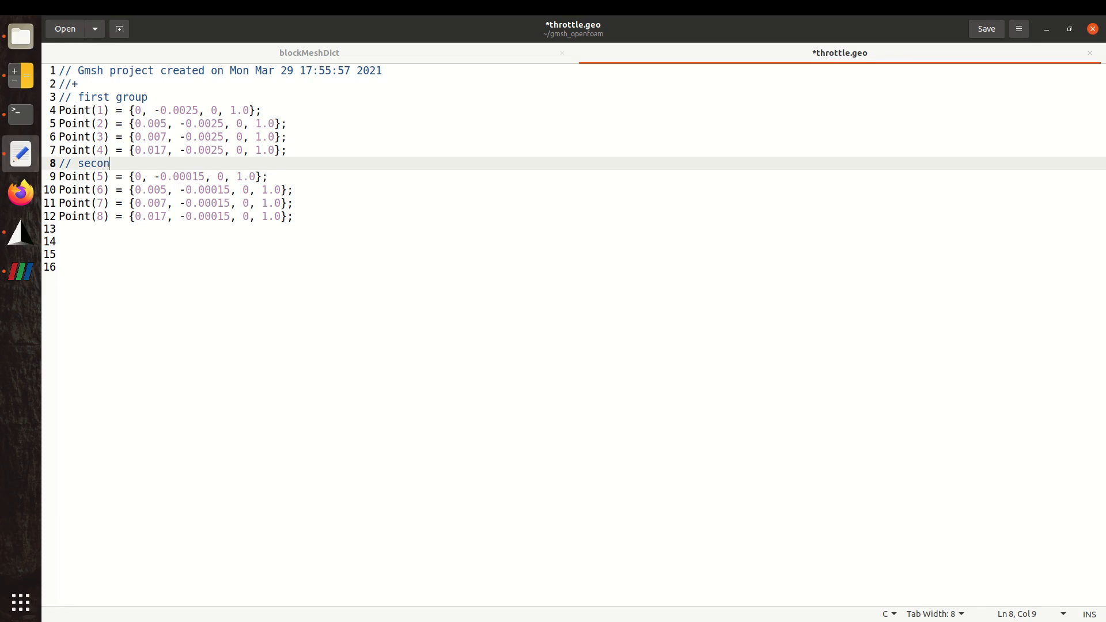
text(d group)
key(Down)
key(Down)
key(Down)
key(Down)
key(Down)
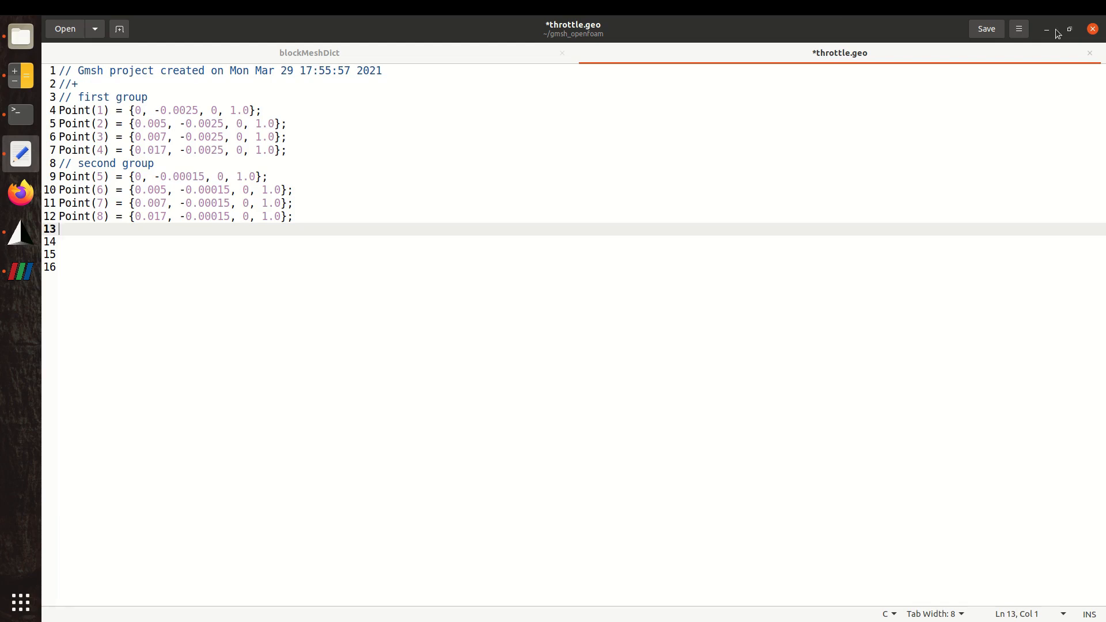
click(997, 28)
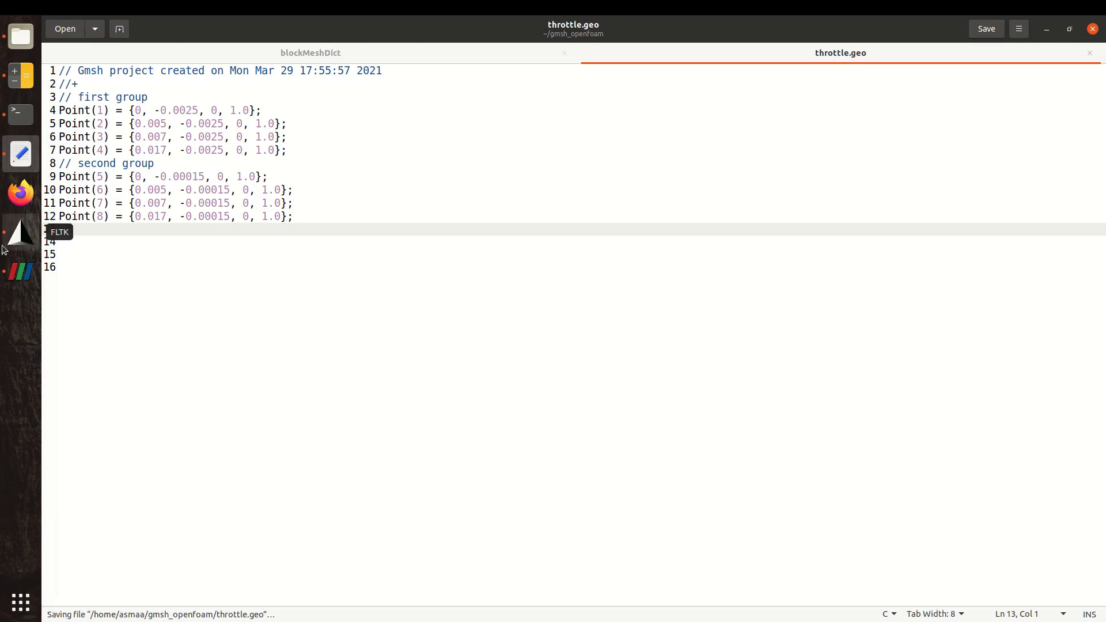
Switch to Gmsh, reload the throttle.geo script, and check the positions of the second group's points
click(17, 233)
click(104, 401)
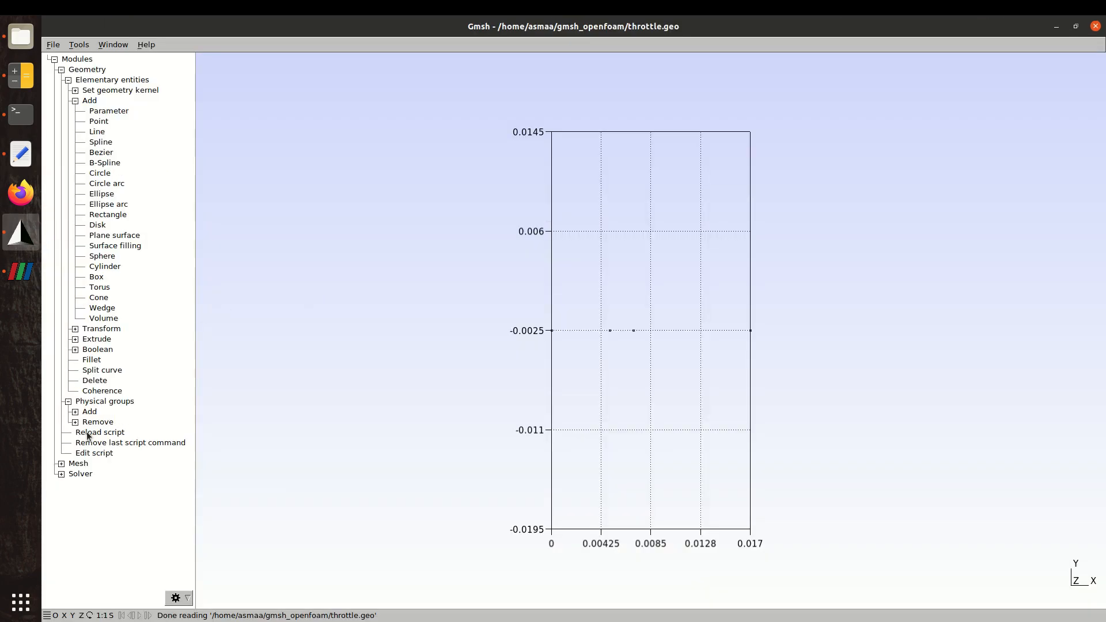
click(71, 403)
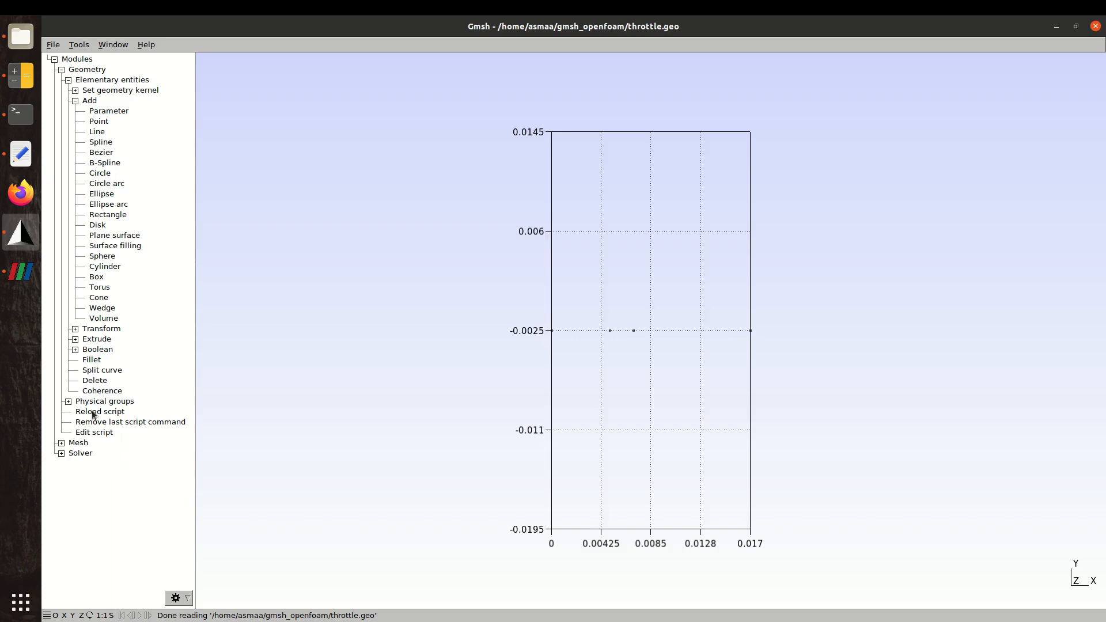
click(93, 413)
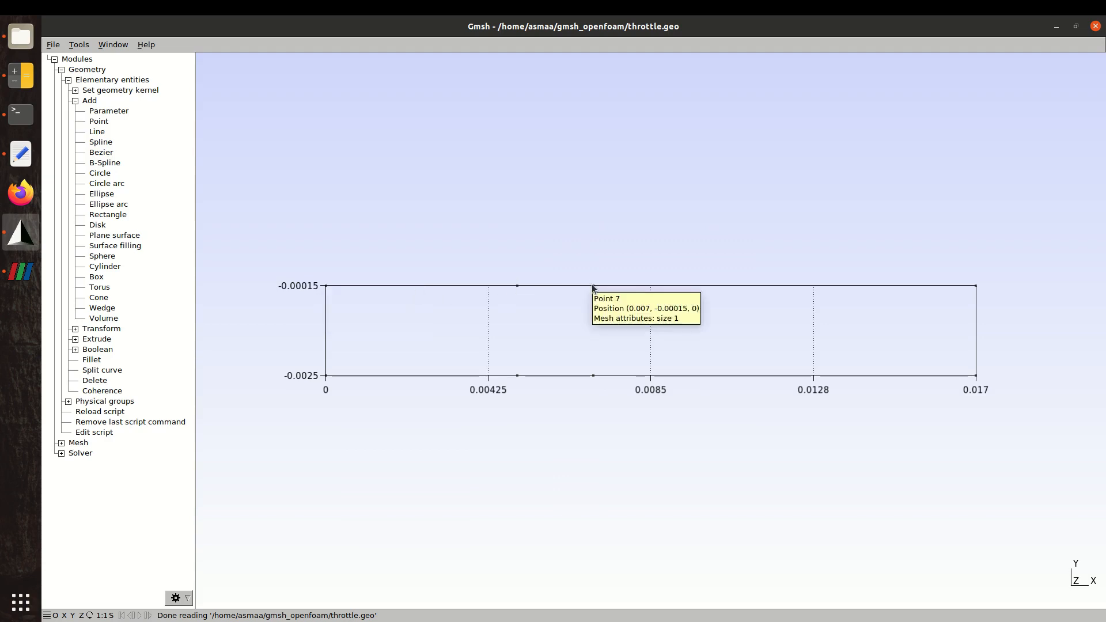
mouse_move(976, 286)
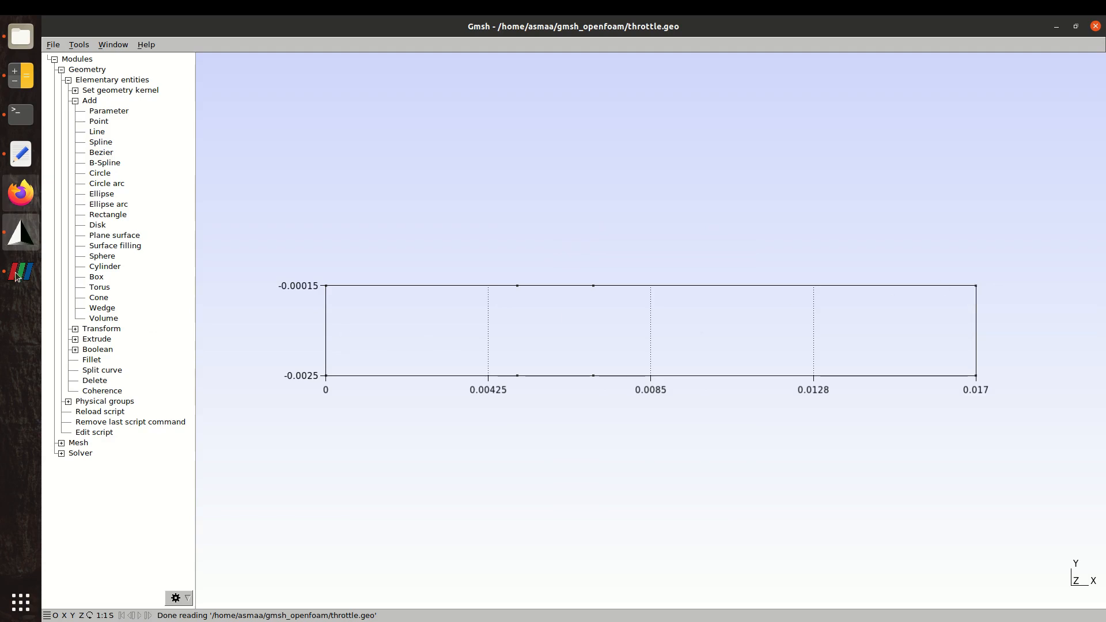
Compare the points in throttle.geo with the ParaView geometry and the blockMeshDict vertices to find the next row's Y coordinate
click(20, 154)
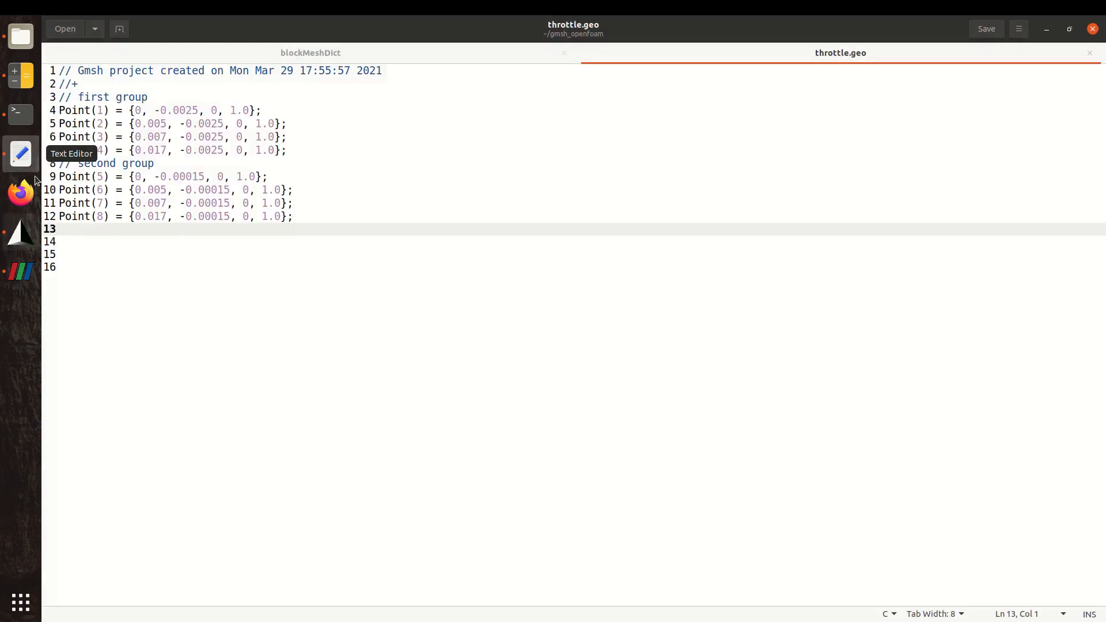
click(23, 268)
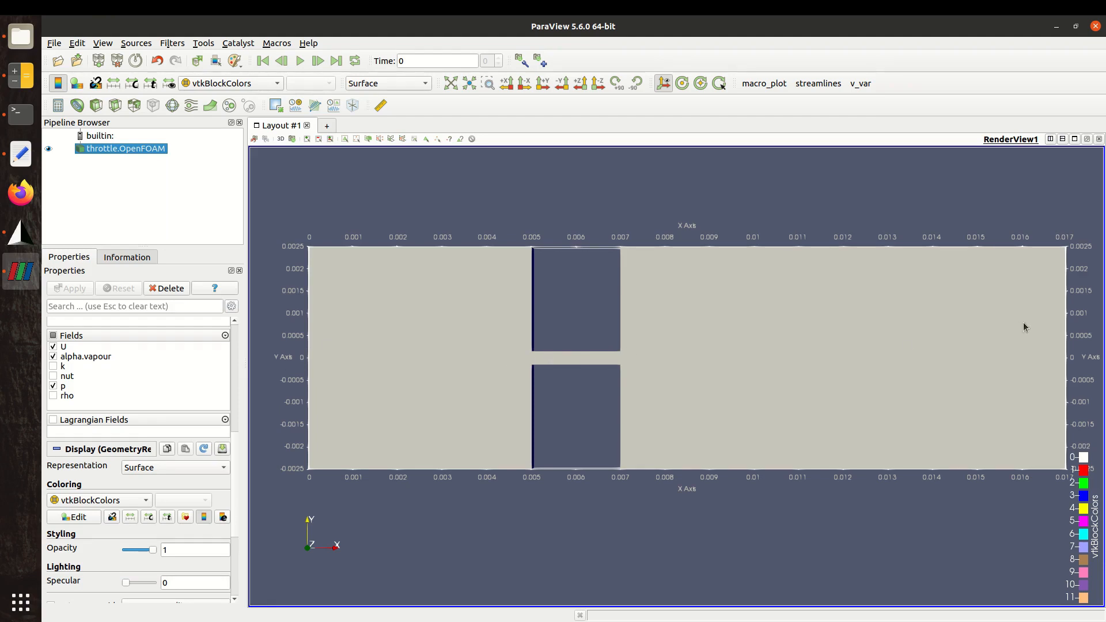
click(19, 162)
click(193, 60)
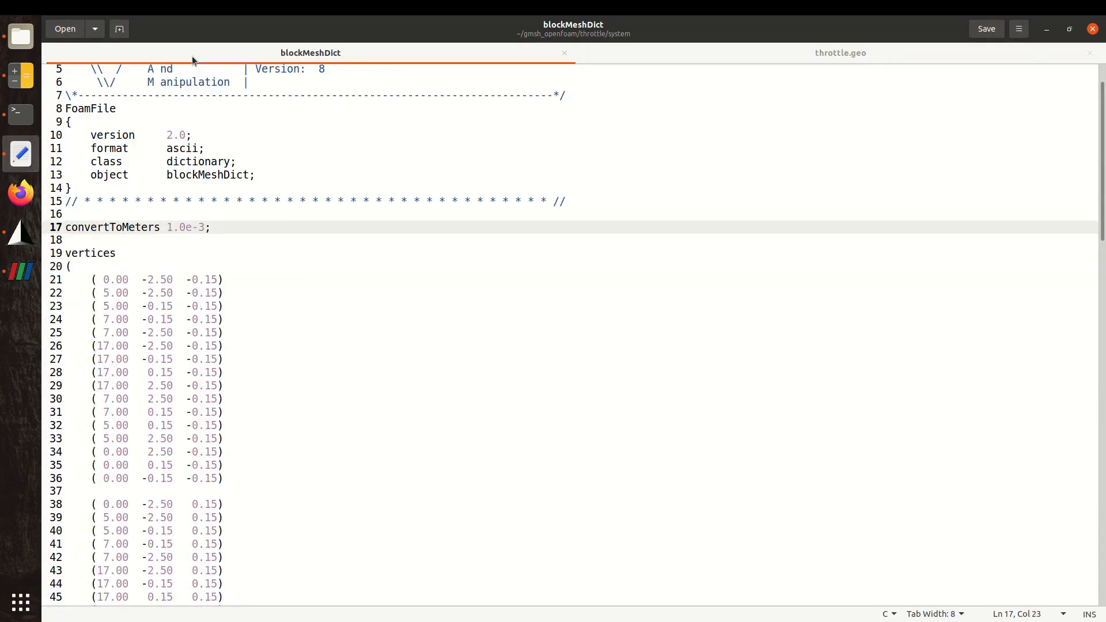
click(723, 53)
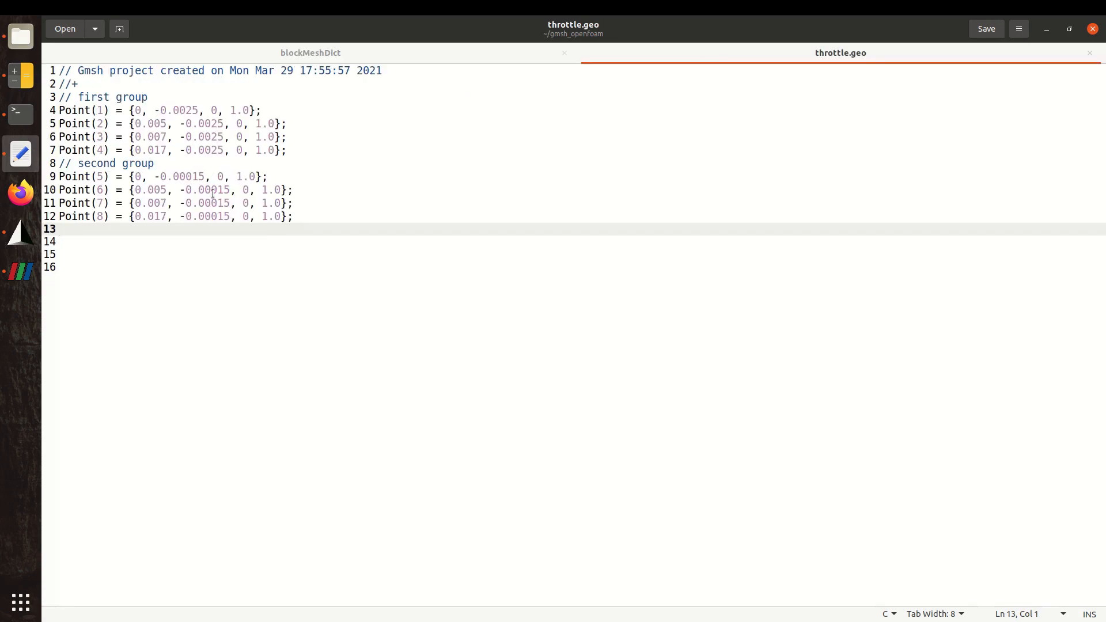
click(223, 54)
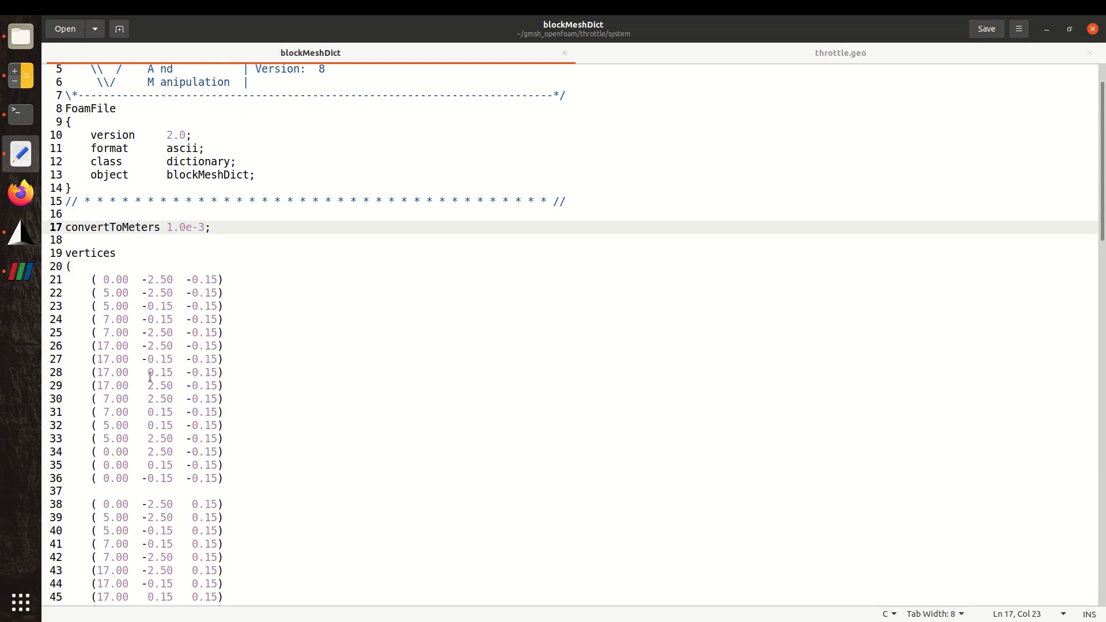
Duplicate the second group's comment and points below Point(8) in throttle.geo, and label the copy "// third group"
click(777, 54)
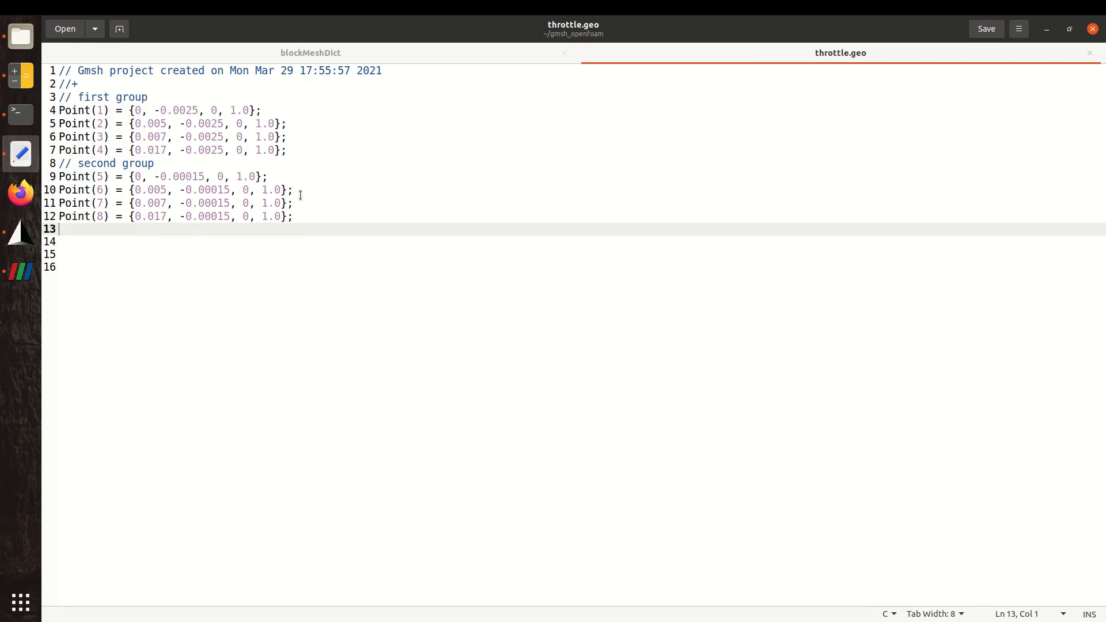
drag(304, 216, 8, 167)
key(ctrl+c)
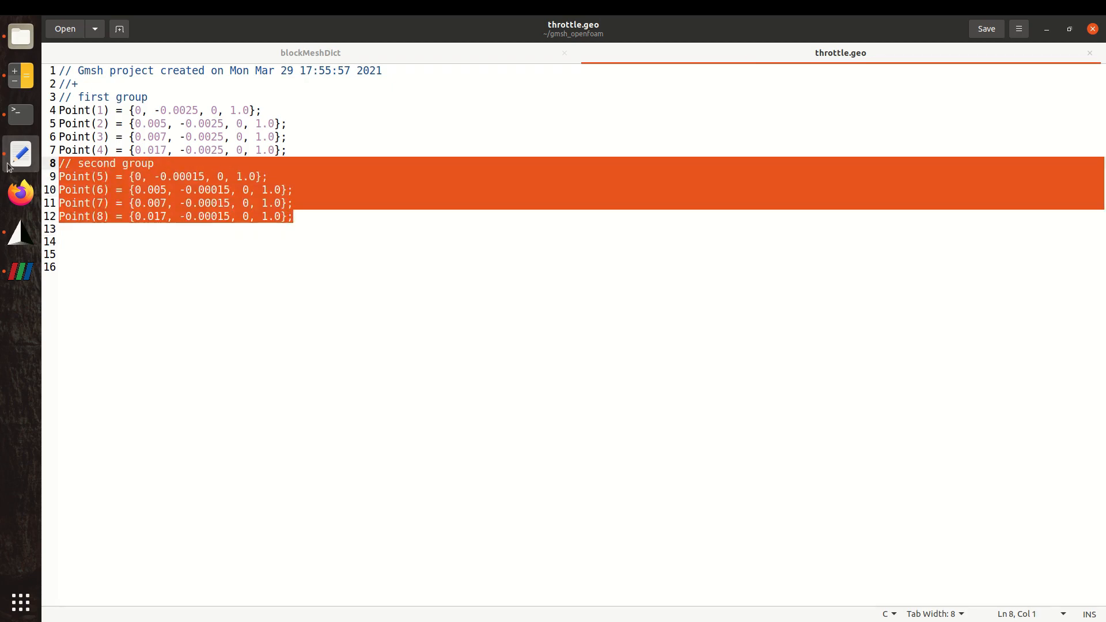
click(73, 232)
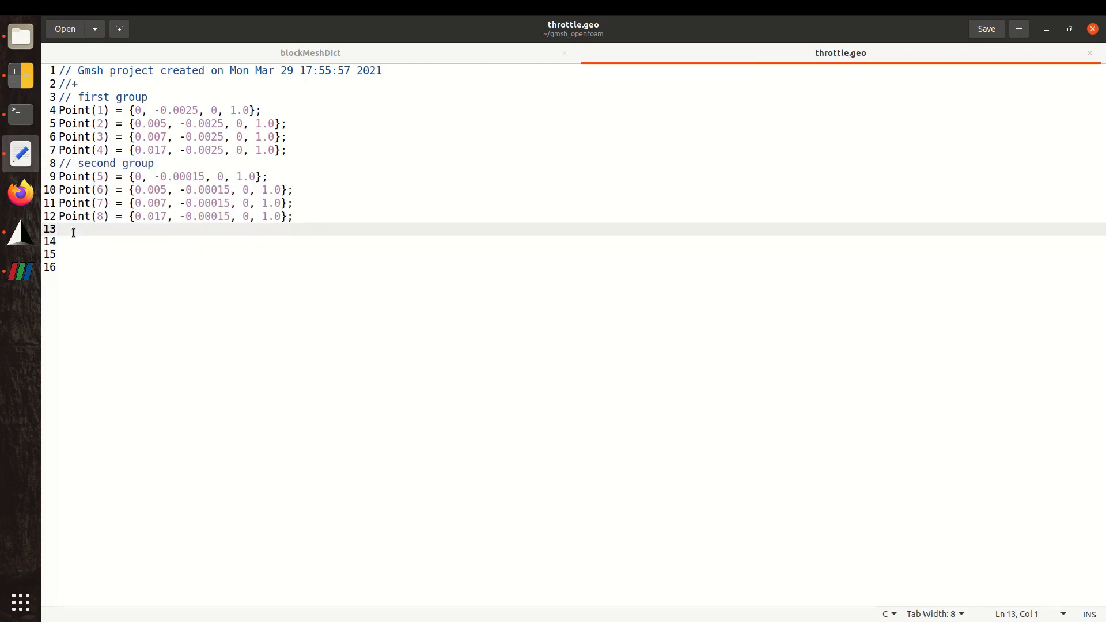
key(ctrl+v)
click(87, 219)
click(91, 227)
double_click(92, 229)
text(third)
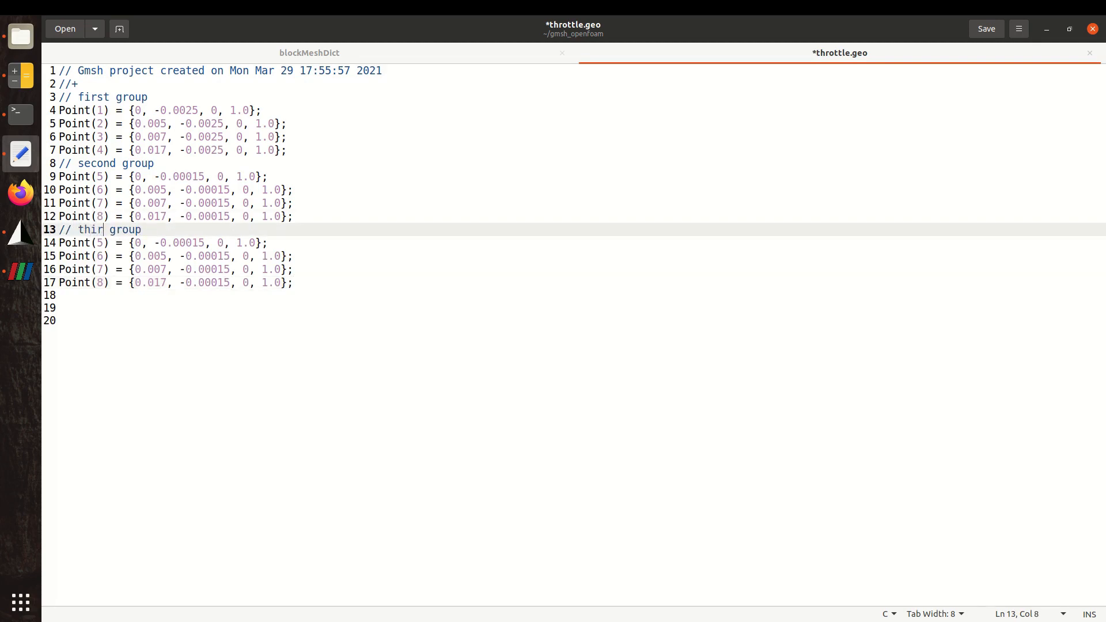
Renumber the four points of the third group as Point(9), Point(10), Point(11) and Point(12)
click(103, 243)
key(BackSpace)
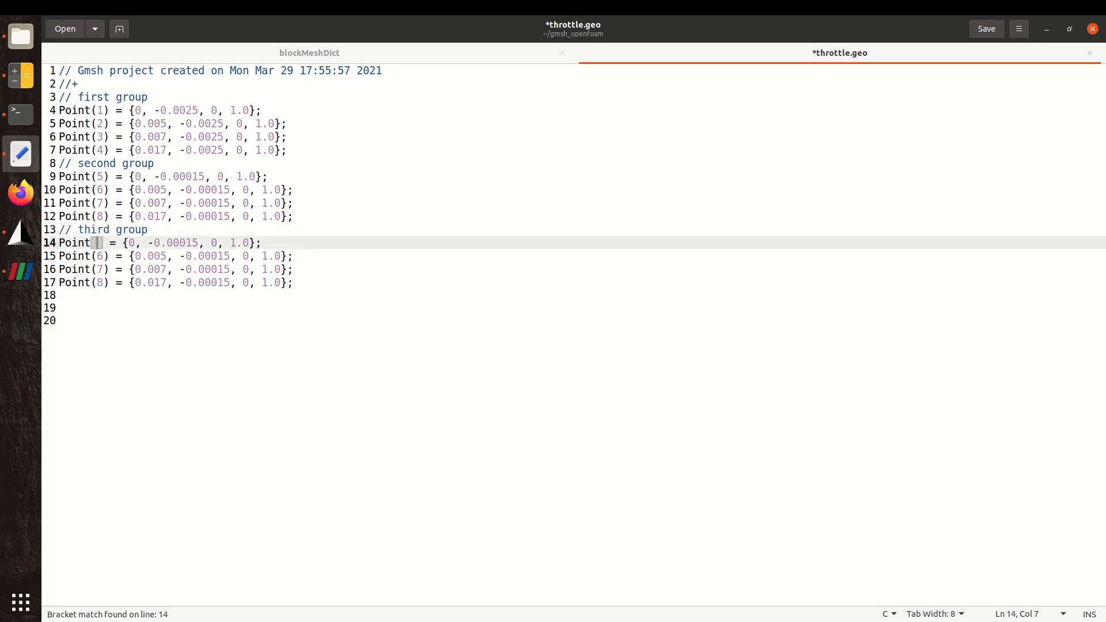
text(9)
key(Down)
key(BackSpace)
text(10)
key(Down)
key(BackSpace)
text(11)
key(Down)
key(BackSpace)
text(12)
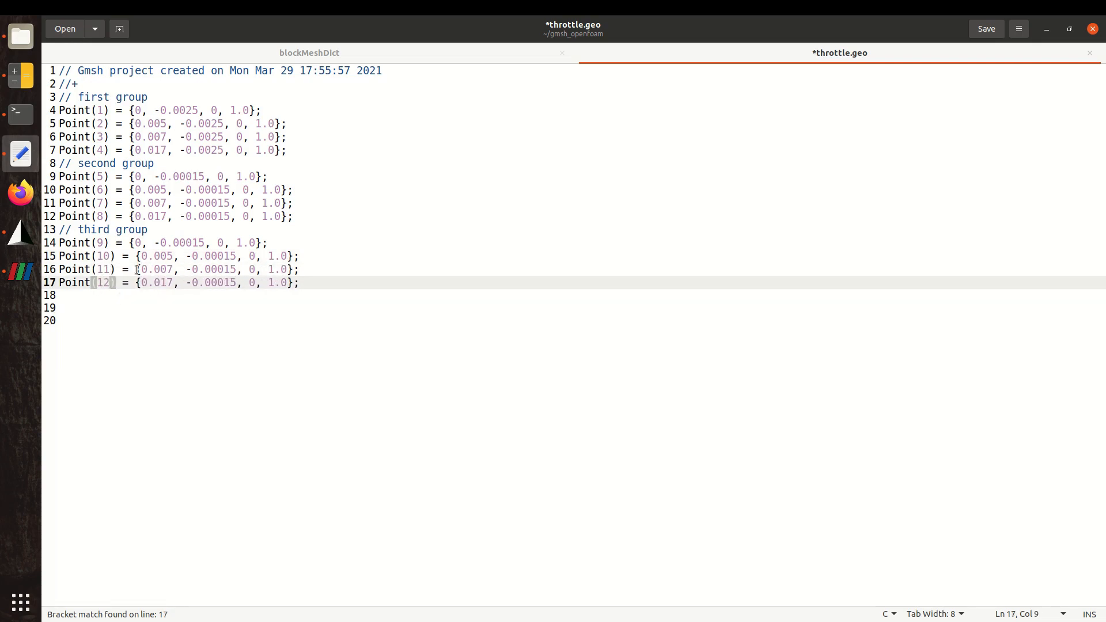
Set the Y coordinate of points 9 to 12 to 0.00015 by removing their minus signs
click(162, 243)
key(BackSpace)
key(Down)
key(Right)
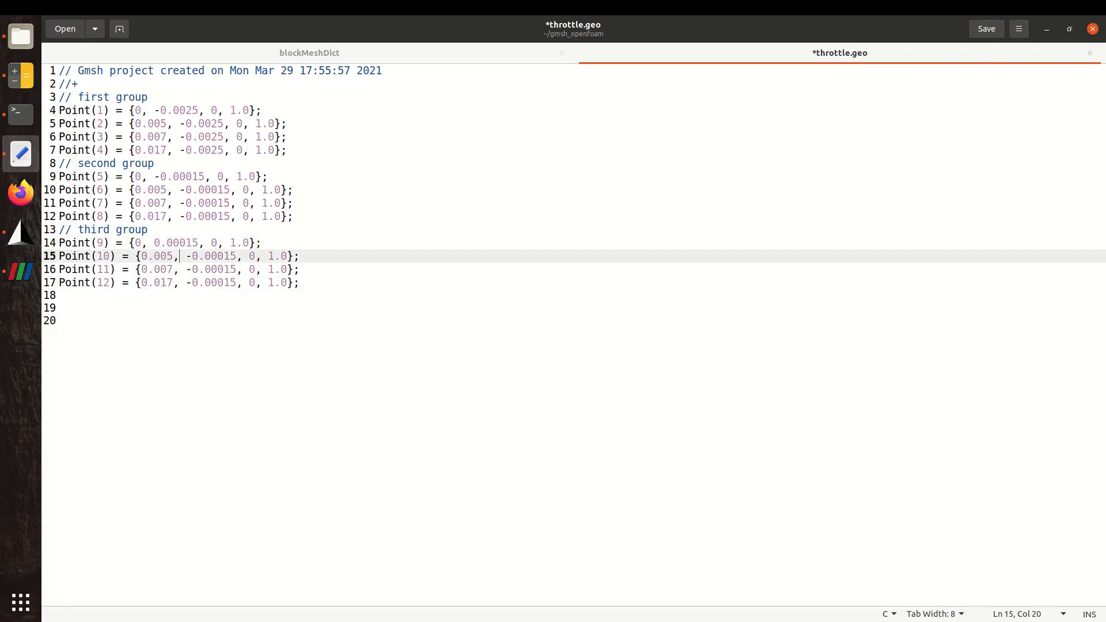
key(BackSpace)
key(Down)
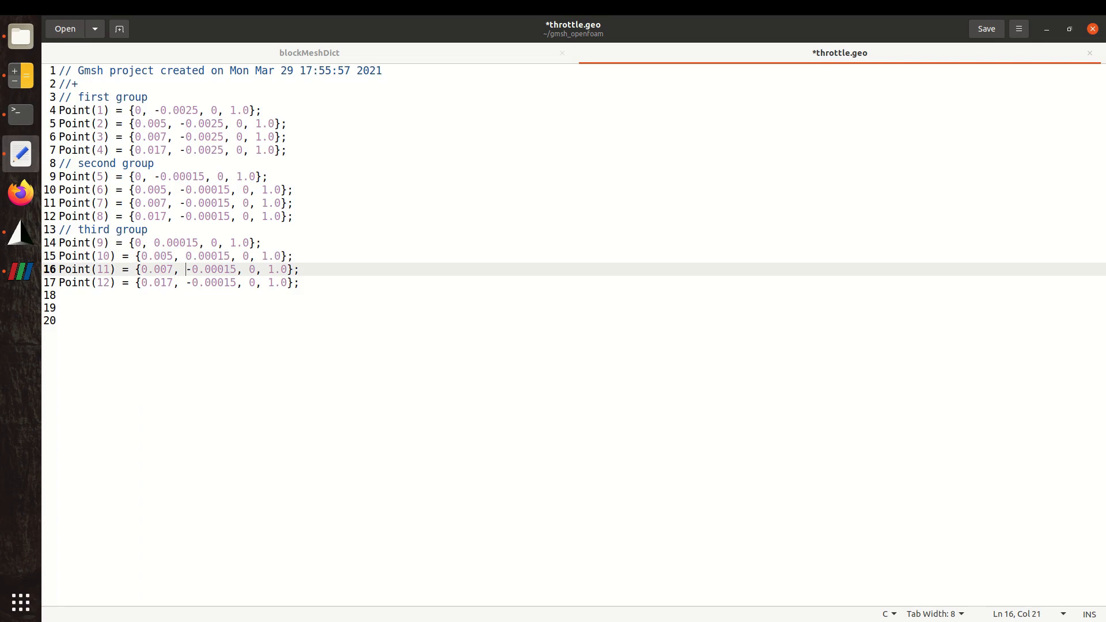
key(Delete)
key(Down)
key(Delete)
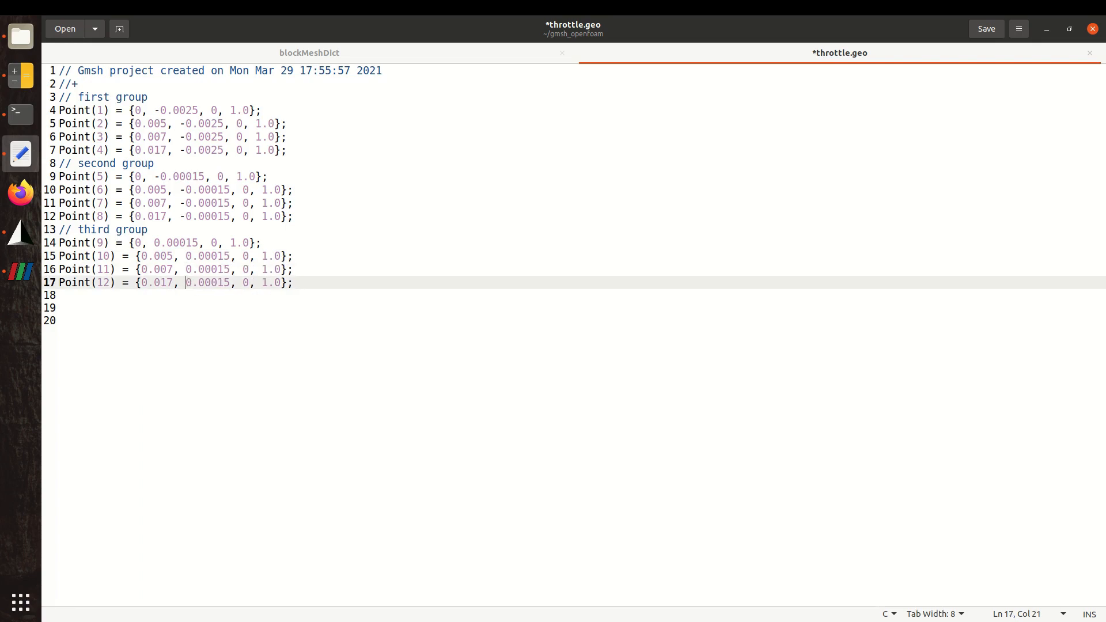
Save throttle.geo and reload the script in Gmsh to show the third group's points
key(ctrl+s)
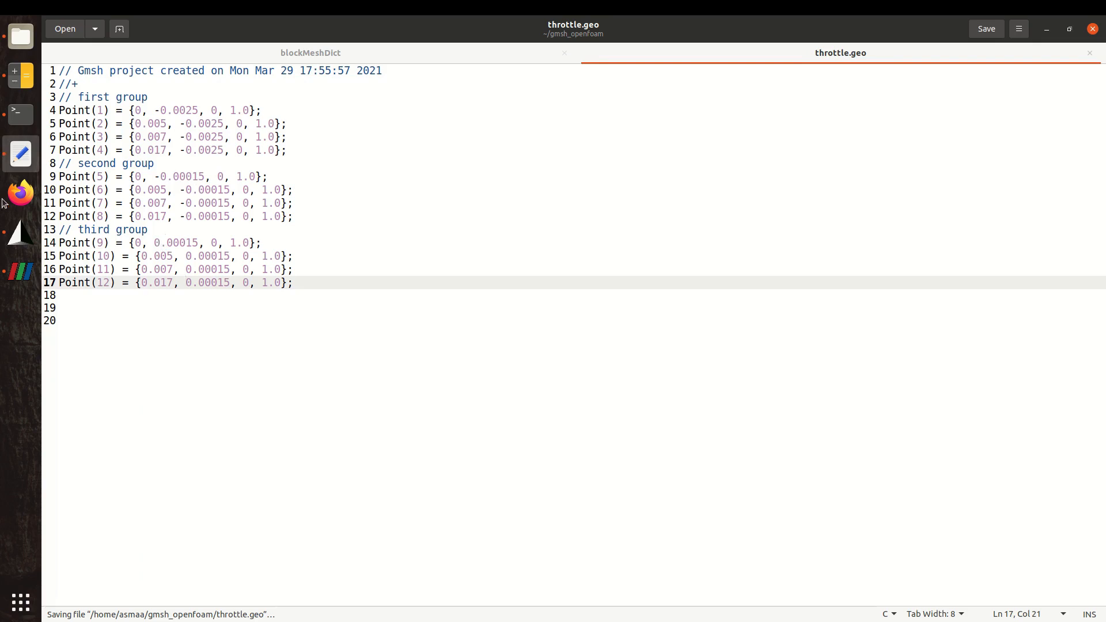
click(8, 238)
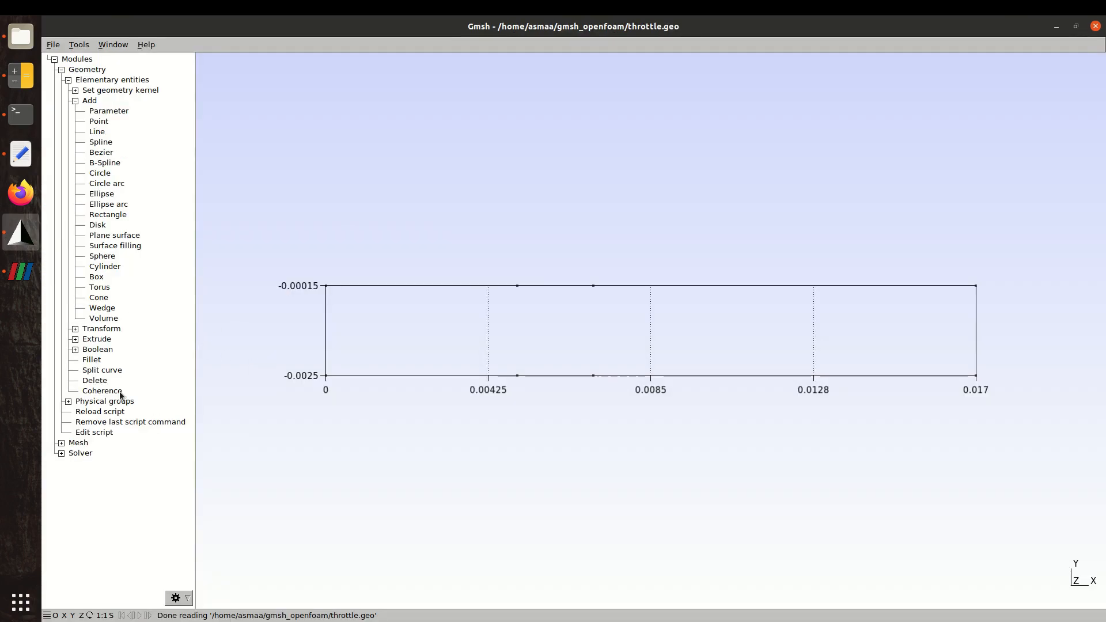
click(94, 413)
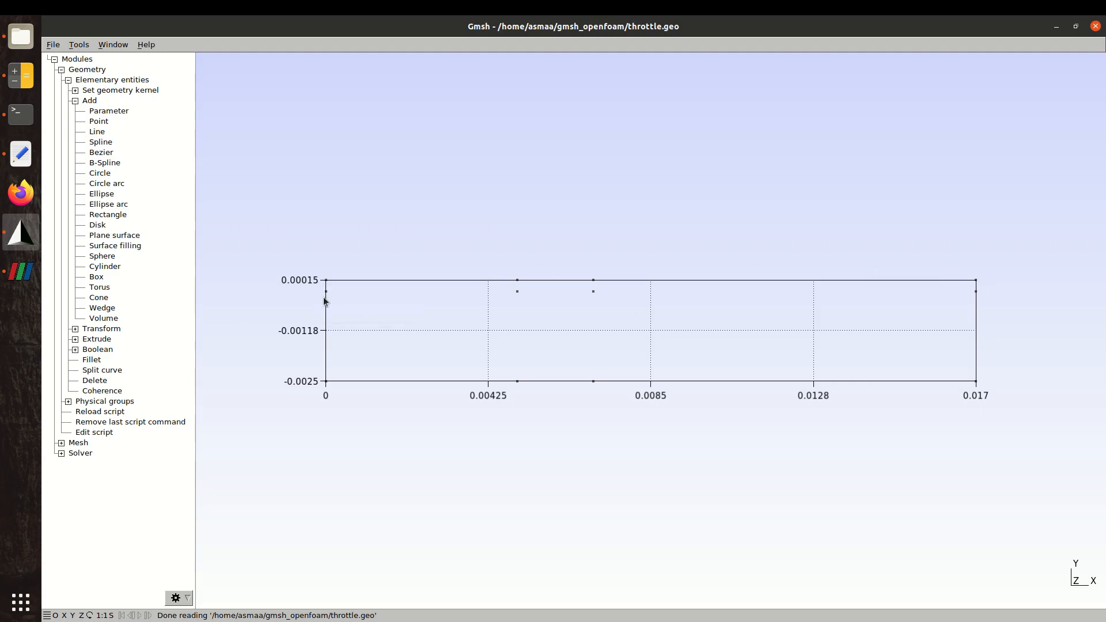
Return to the text editor, duplicate the third group below Point(12), and label the copy "// fourth group"
click(21, 154)
drag(345, 287, 1, 233)
key(ctrl+c)
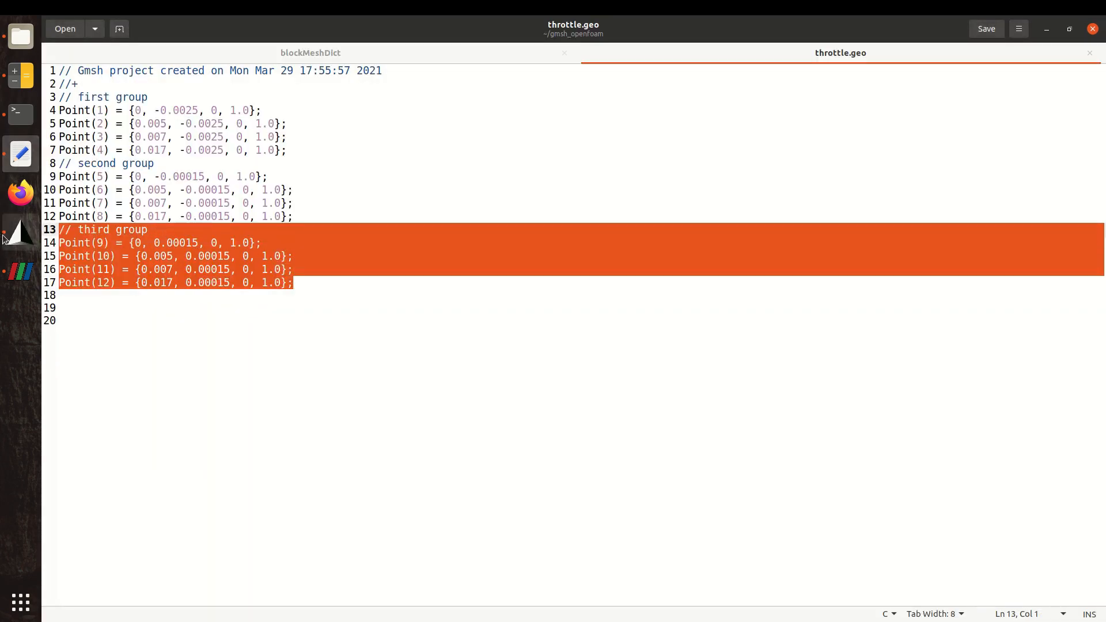
click(77, 297)
key(ctrl+v)
double_click(87, 295)
text(fourth g)
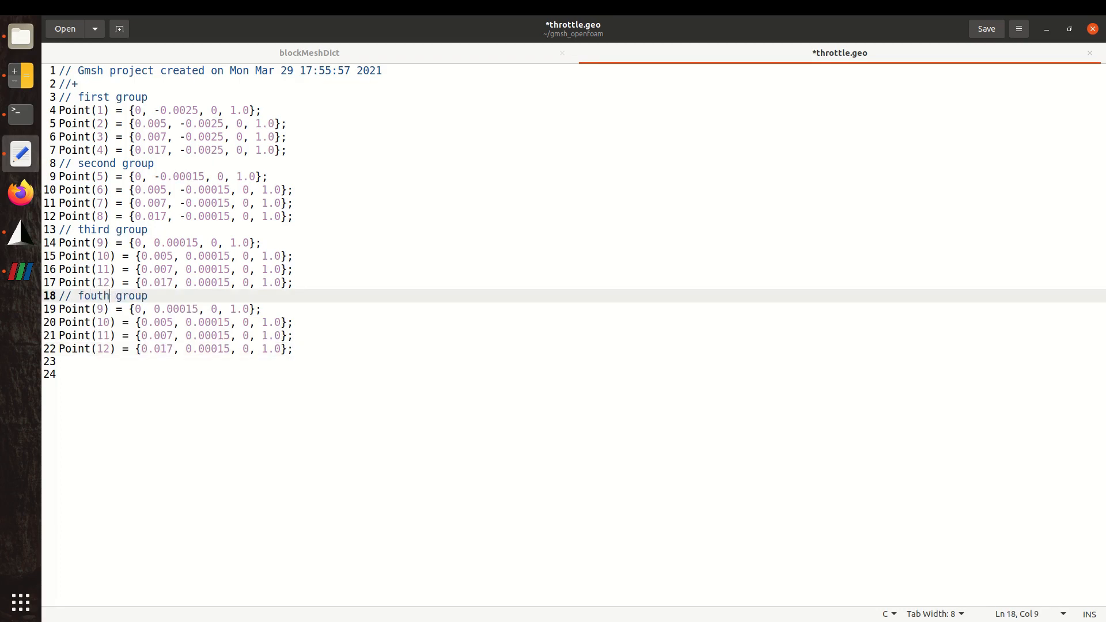
text(r)
Renumber the fourth group's points as Point(13) to Point(16) and save throttle.geo
click(101, 310)
key(BackSpace)
text(13)
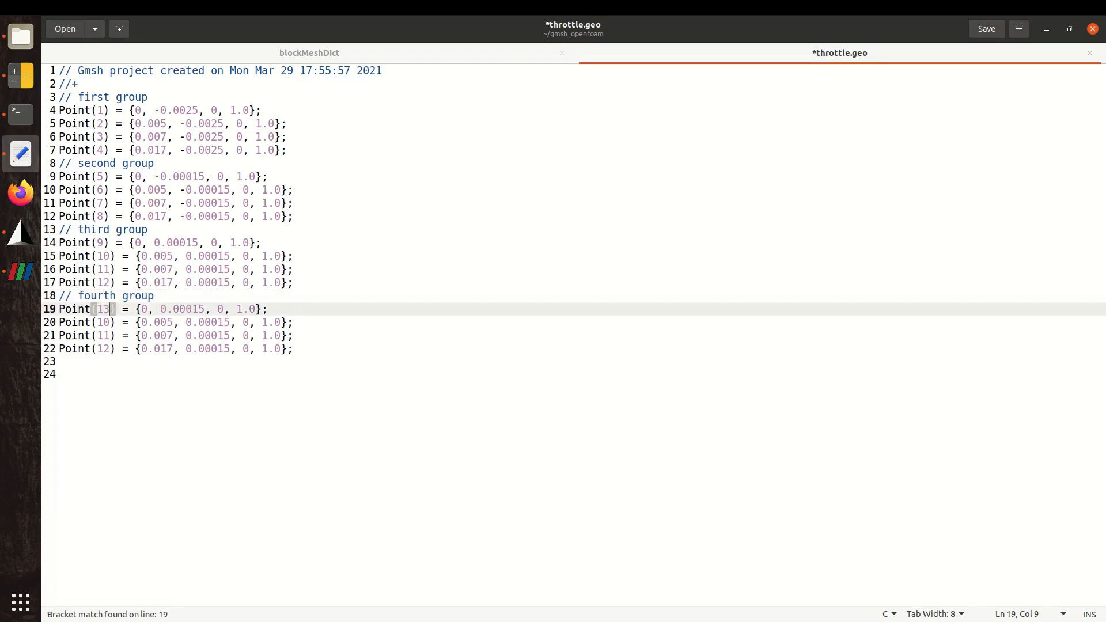
key(Down)
key(BackSpace)
text(4)
key(Down)
key(BackSpace)
text(5)
key(Down)
key(BackSpace)
text(6)
key(ctrl+s)
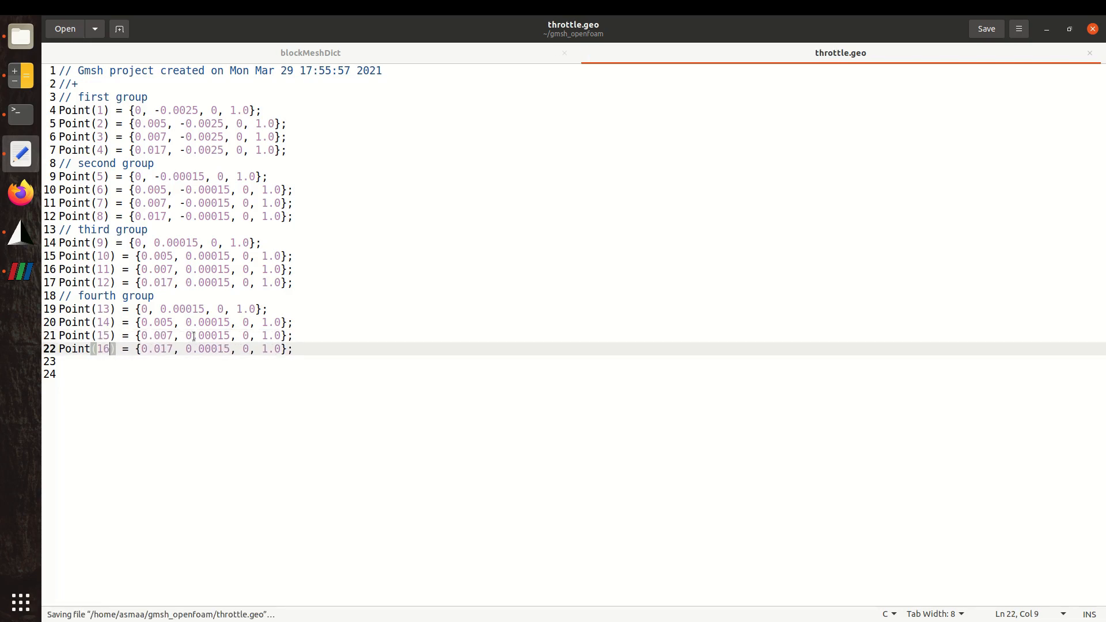
Check the upper edge's Y value in ParaView, and set the Y coordinate of points 13 to 16 in throttle.geo to 0.0025
click(33, 275)
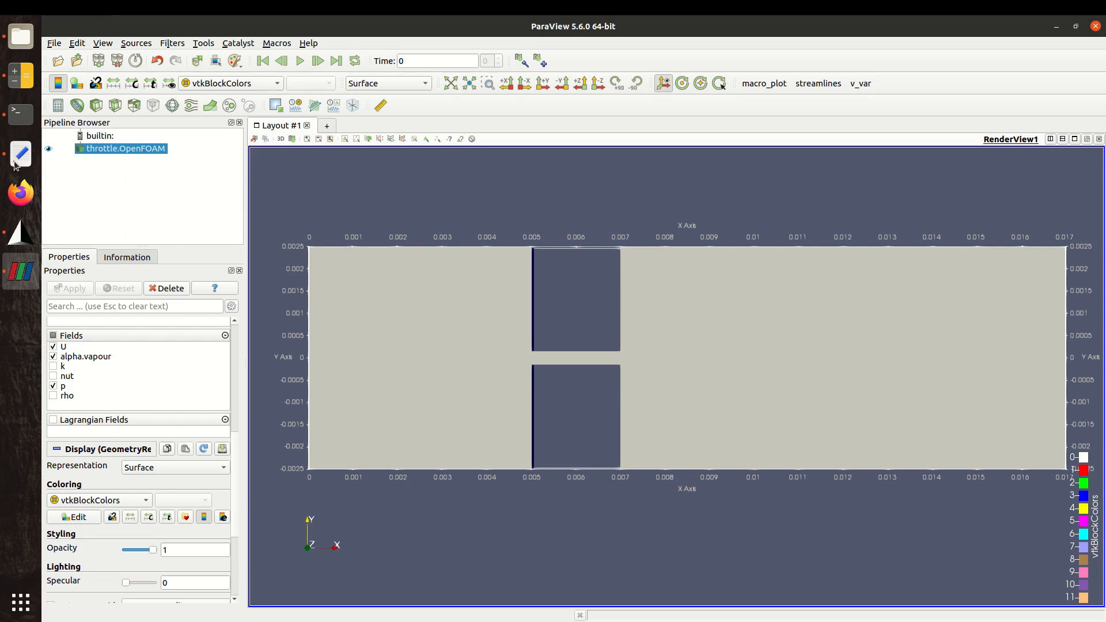
click(20, 158)
drag(185, 309, 228, 321)
text(25)
text(25)
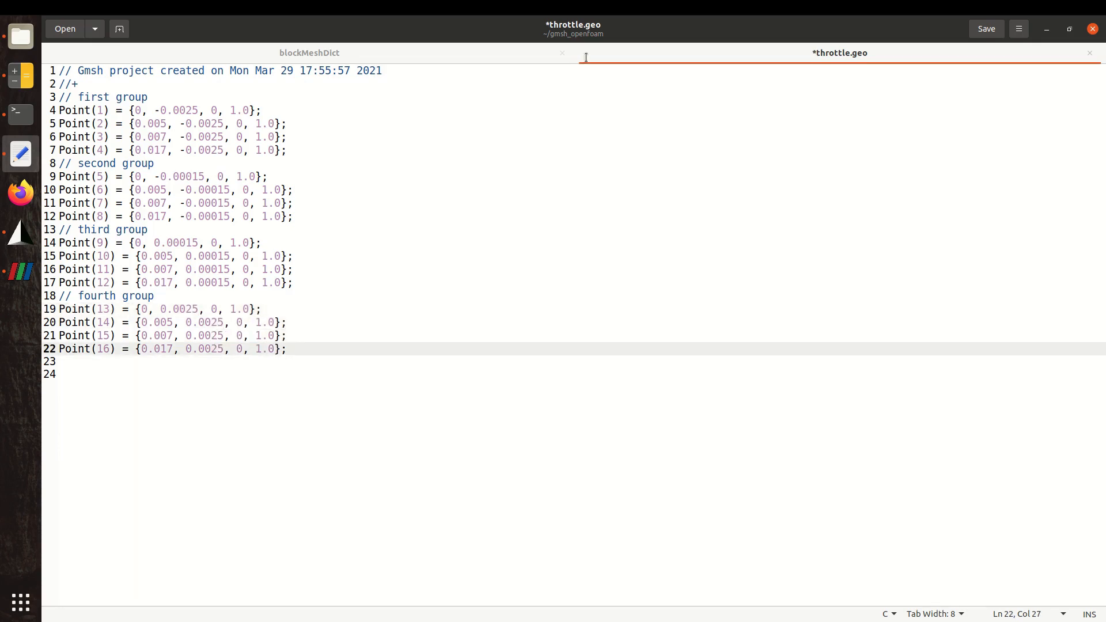
Save throttle.geo and reload the script in Gmsh to show the fourth group's points
click(985, 30)
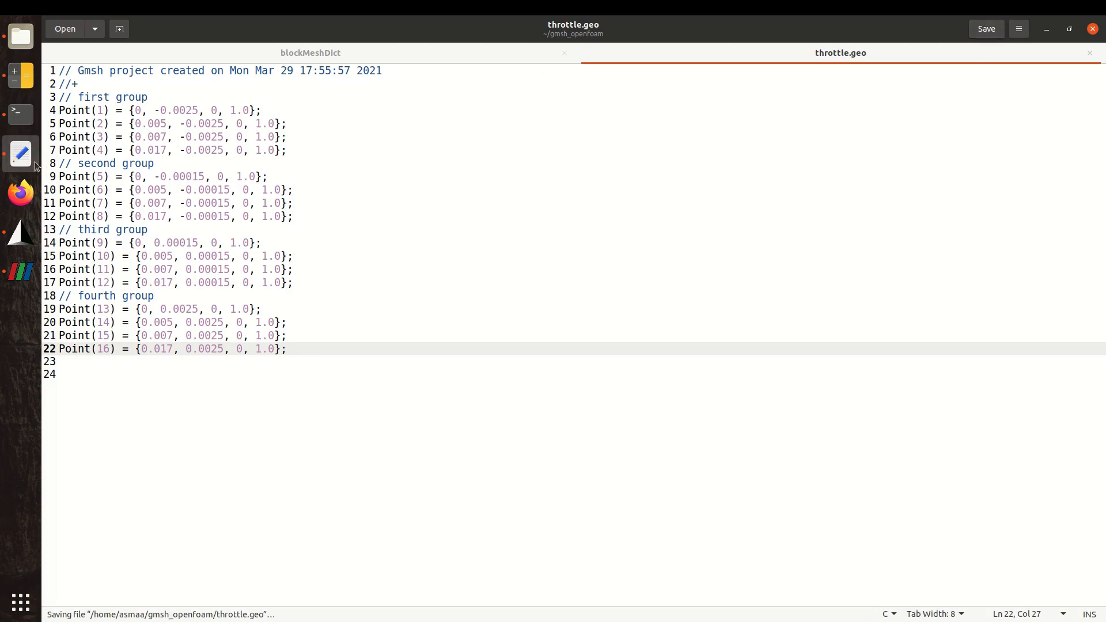
click(15, 223)
click(109, 412)
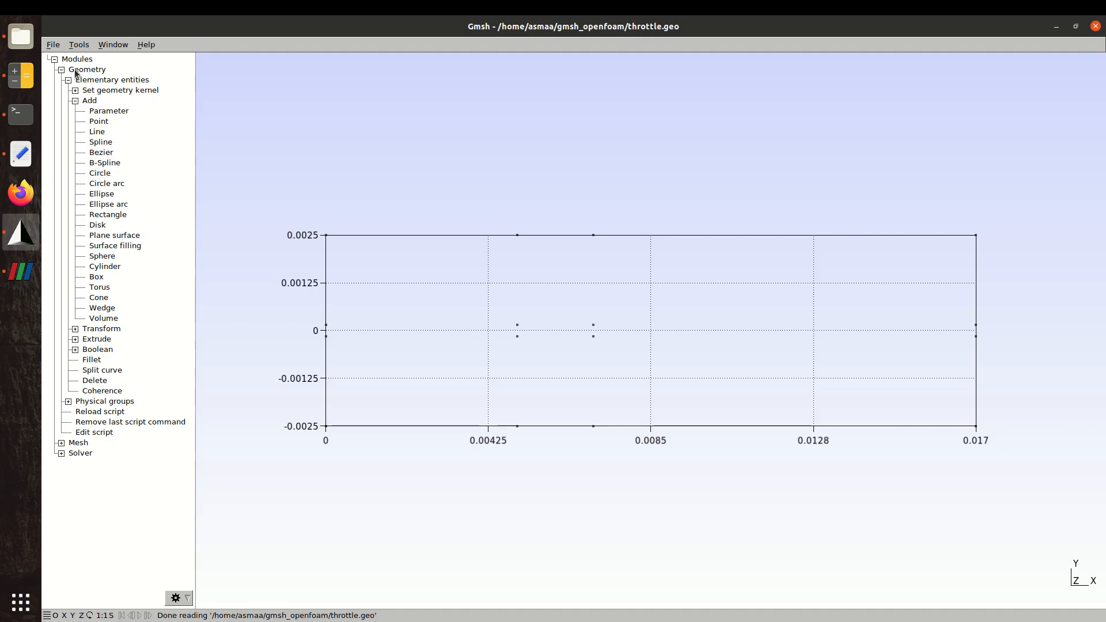
Draw lines from point 1 to point 2, and around the lower throttle block through points 6, 7 and 3
click(97, 132)
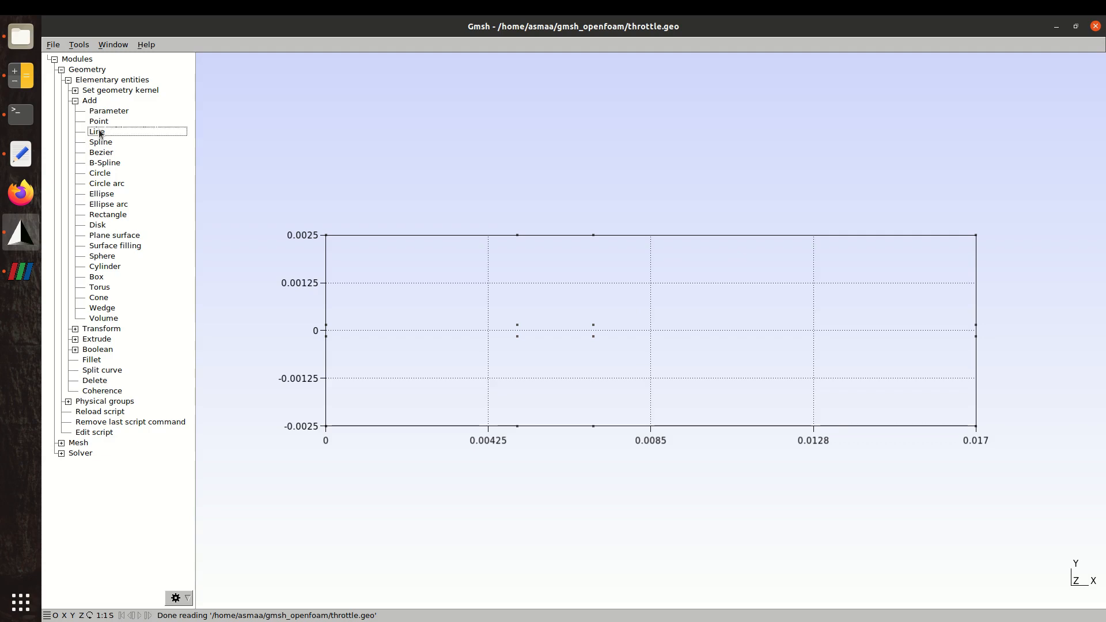
click(326, 427)
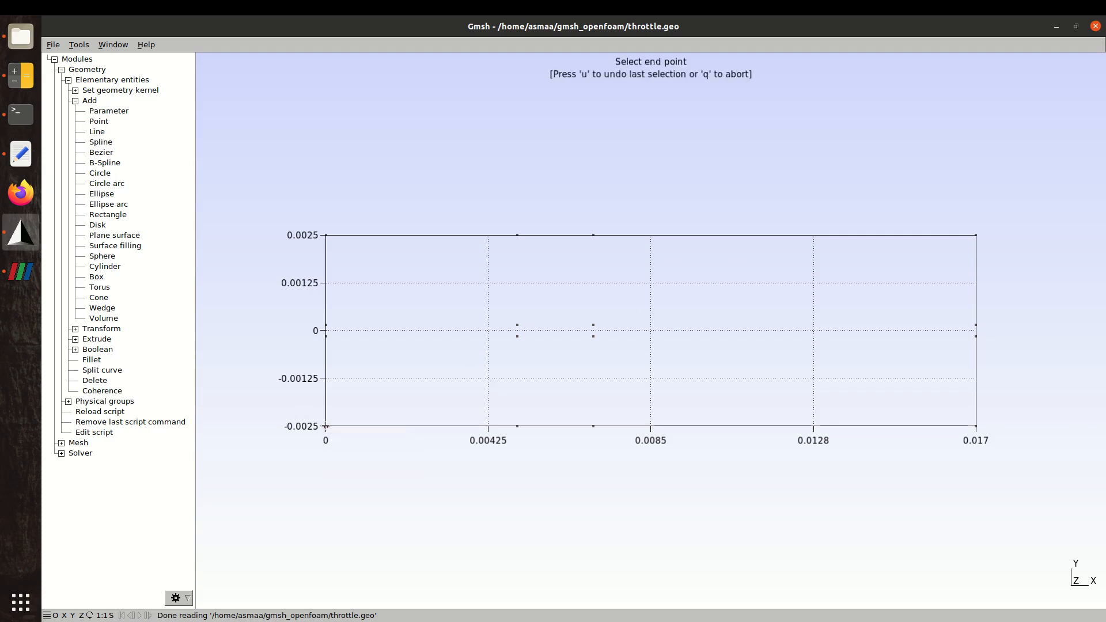
click(517, 427)
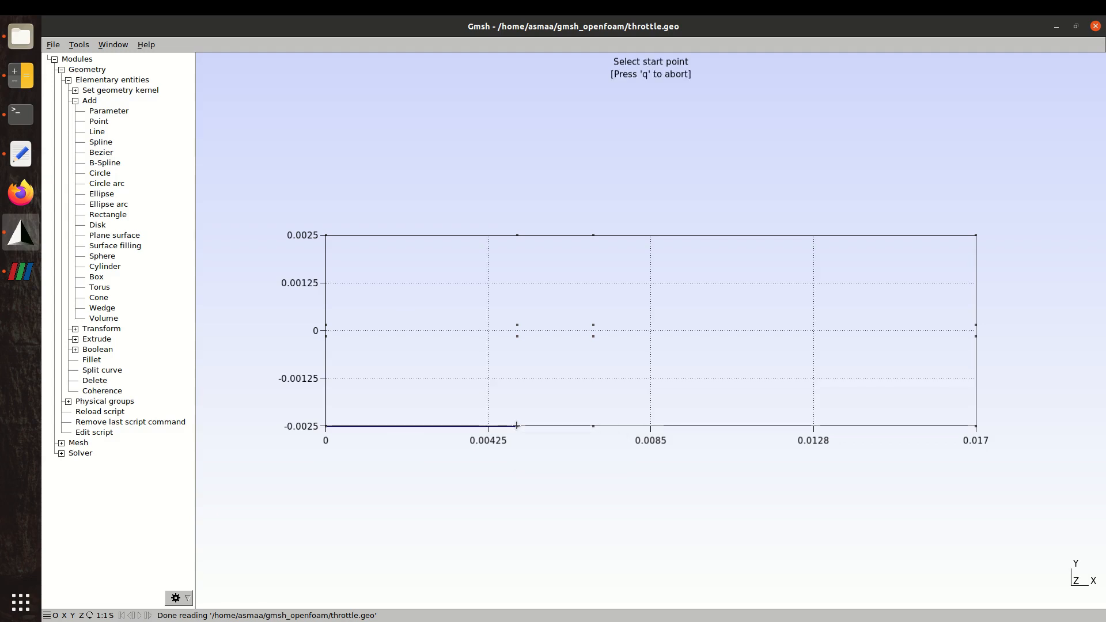
click(516, 426)
click(517, 336)
click(517, 337)
click(593, 336)
click(593, 336)
click(593, 426)
Draw the lower outlet edge from point 3 to 4, and the outlet side through points 8, 12 and 16
click(593, 426)
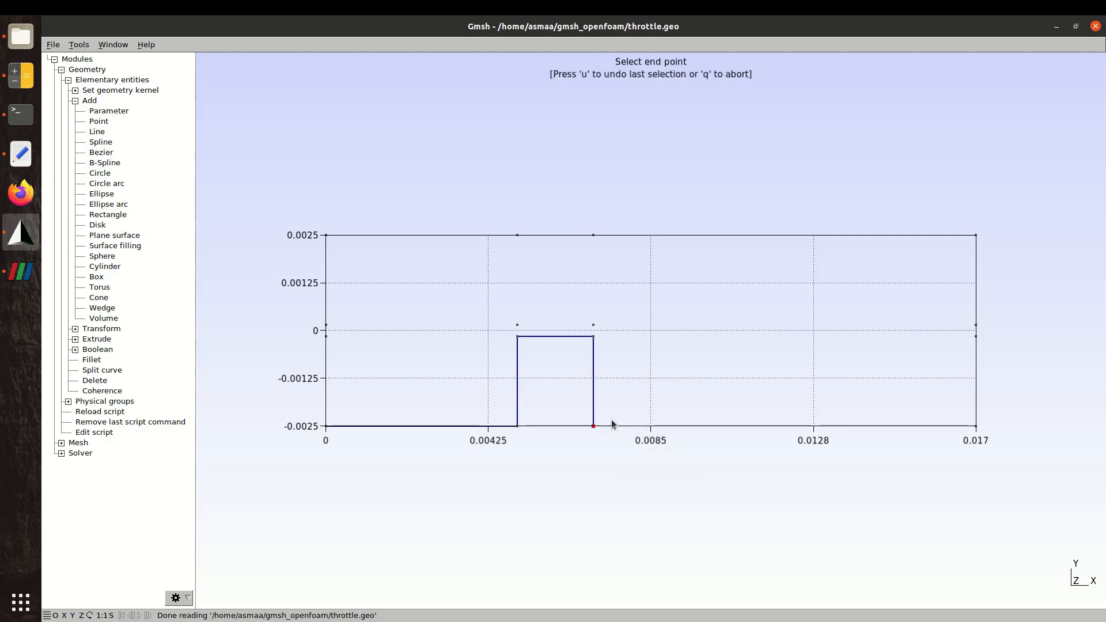
click(976, 425)
click(976, 426)
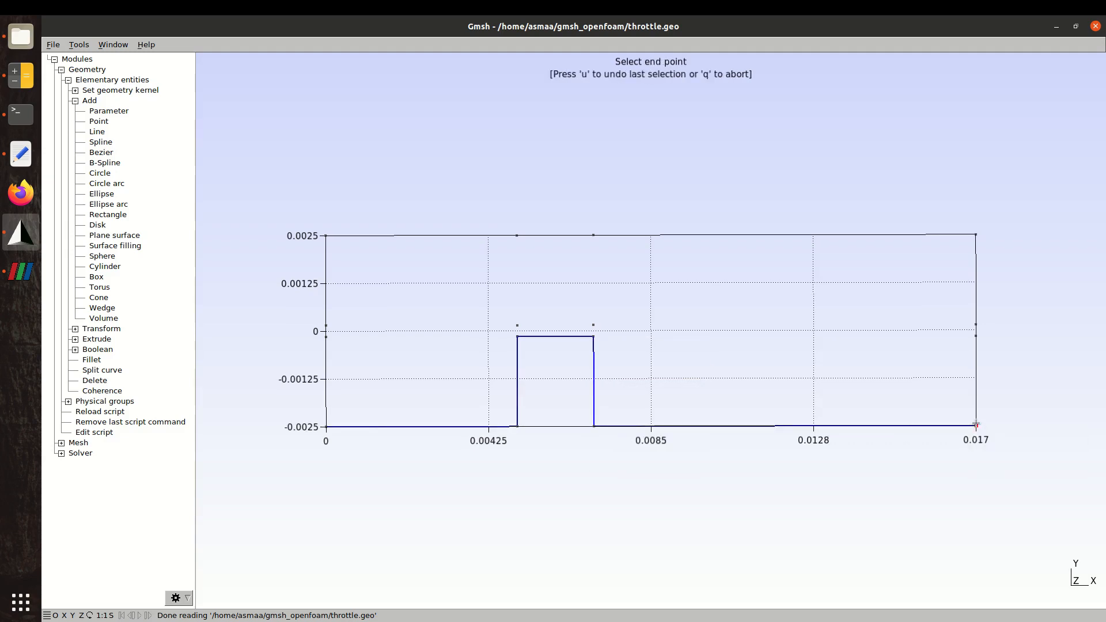
click(975, 337)
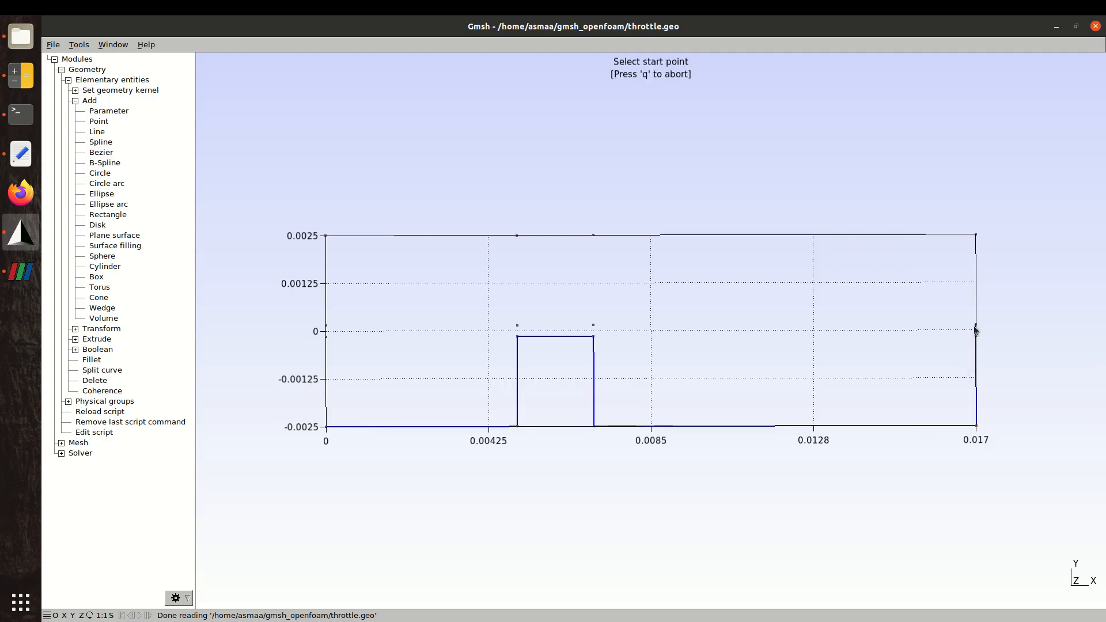
click(975, 325)
click(976, 235)
Draw lines from point 16 to point 15, and around the upper throttle block through points 11, 10 and 14
click(977, 235)
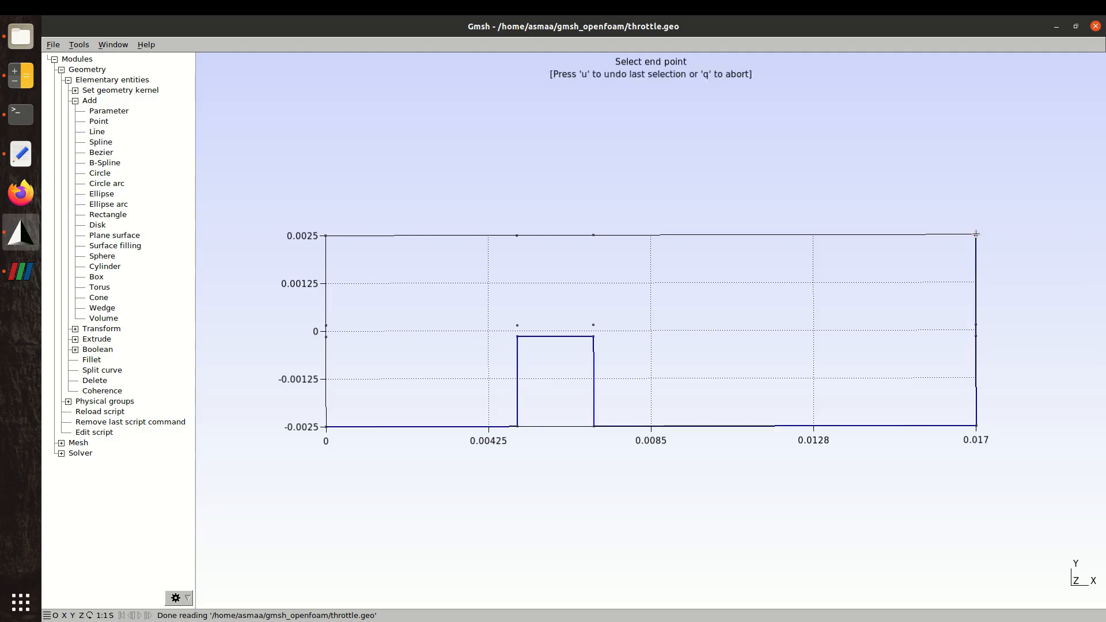
click(594, 235)
click(593, 235)
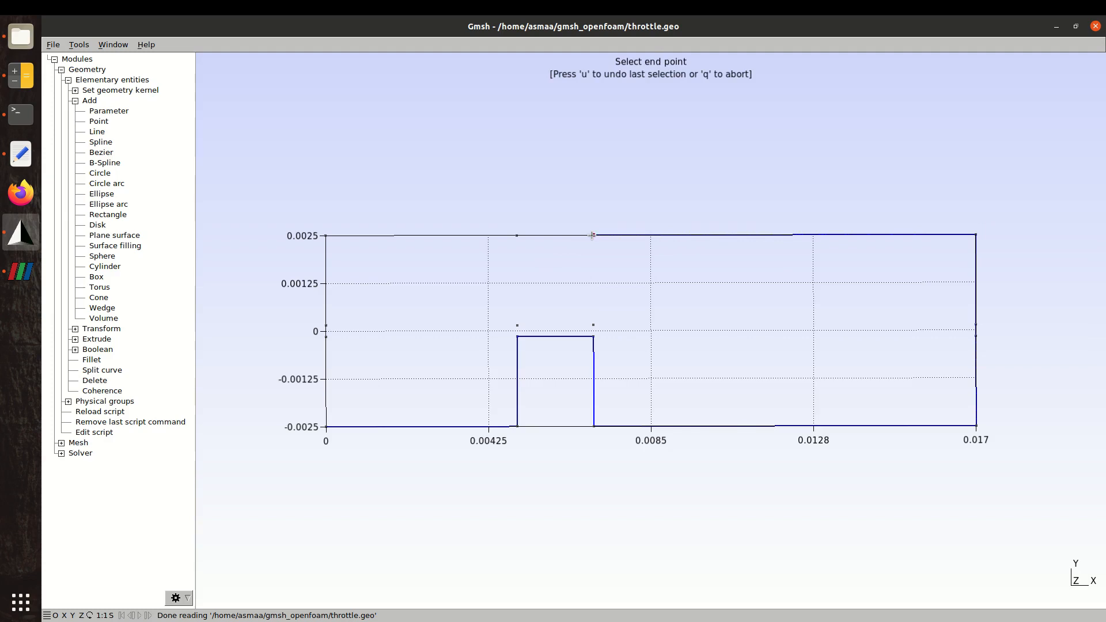
click(593, 324)
click(594, 325)
click(518, 325)
click(517, 326)
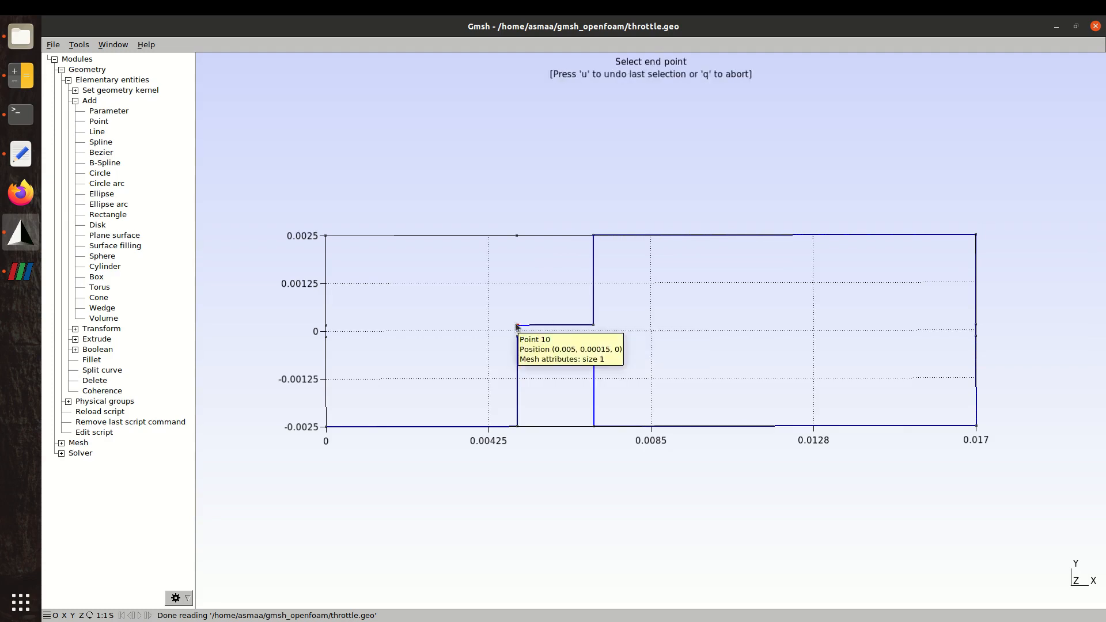
click(517, 236)
Close the outline with lines from point 14 to 13, and along the inlet side through points 9, 5 and 1
click(517, 236)
click(326, 236)
click(325, 235)
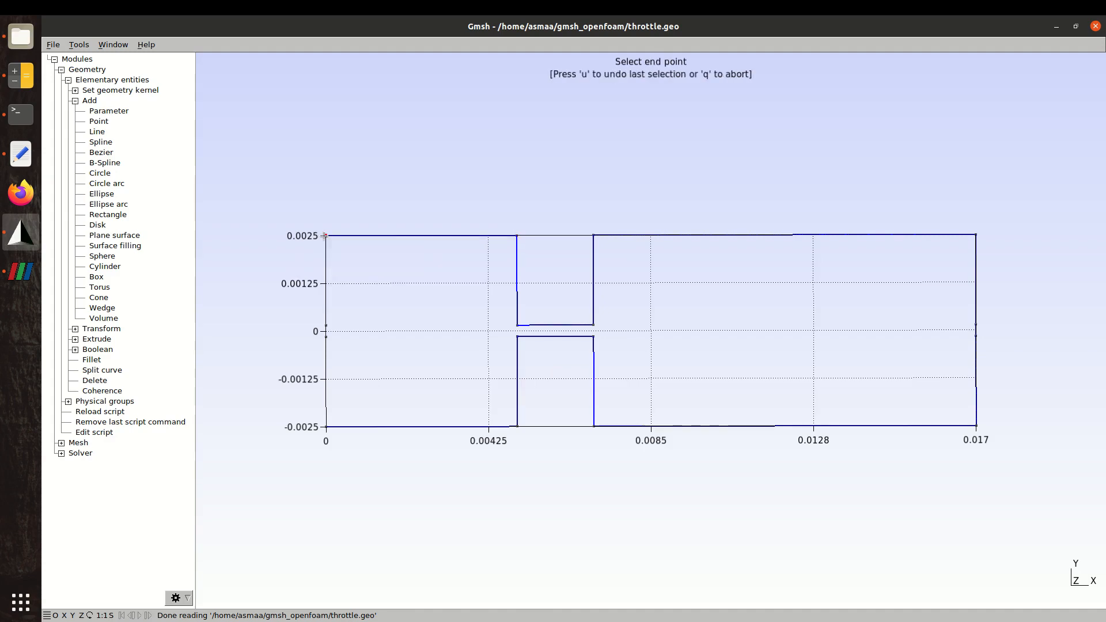
click(326, 326)
click(326, 326)
click(327, 337)
click(326, 336)
click(325, 426)
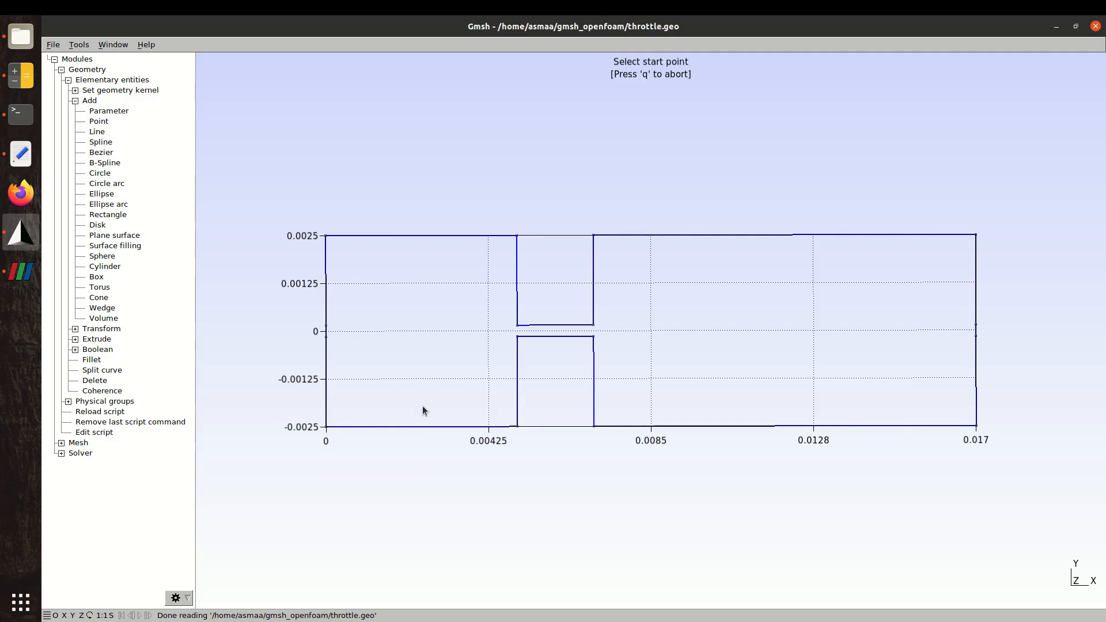
Inspect the closed outline, end line creation in Gmsh, and switch to the text editor to check throttle.geo for the new lines
drag(316, 487, 339, 462)
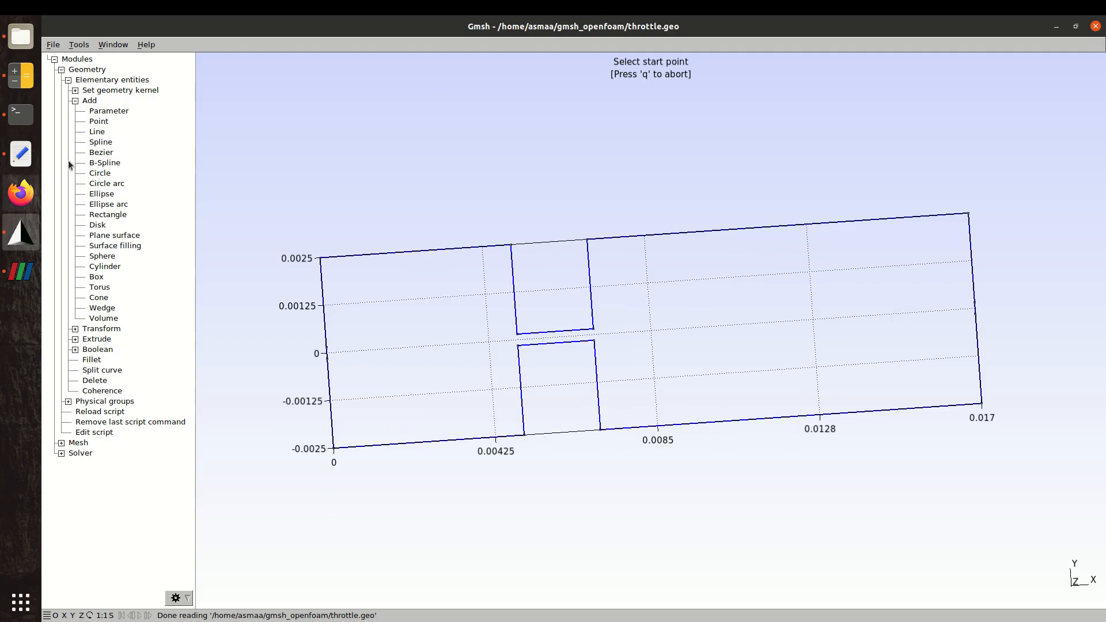
click(29, 155)
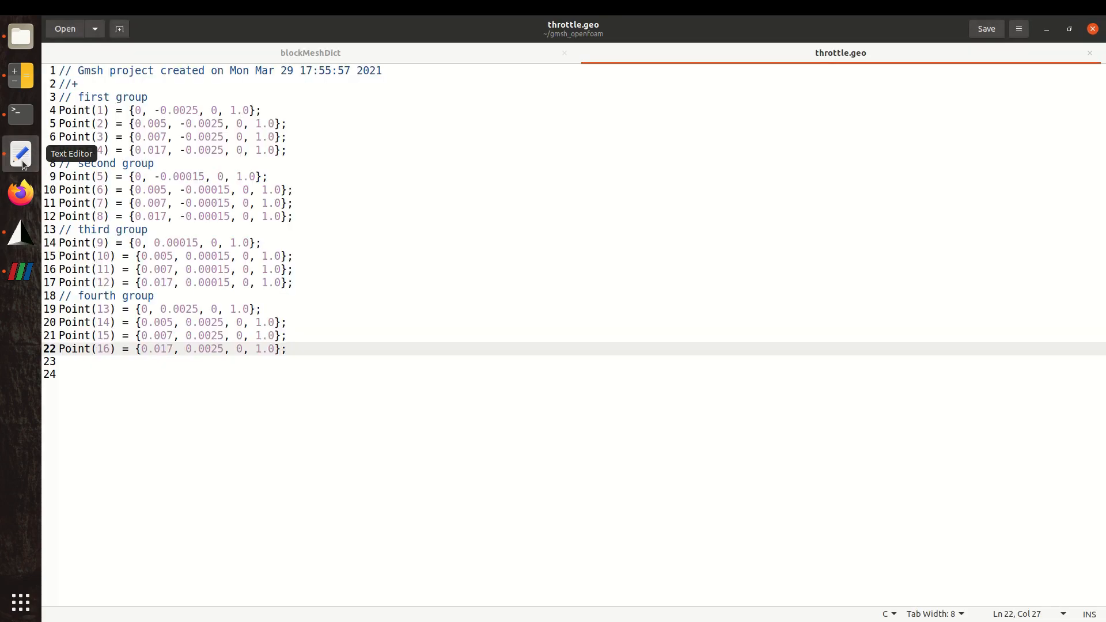
click(21, 232)
key(q)
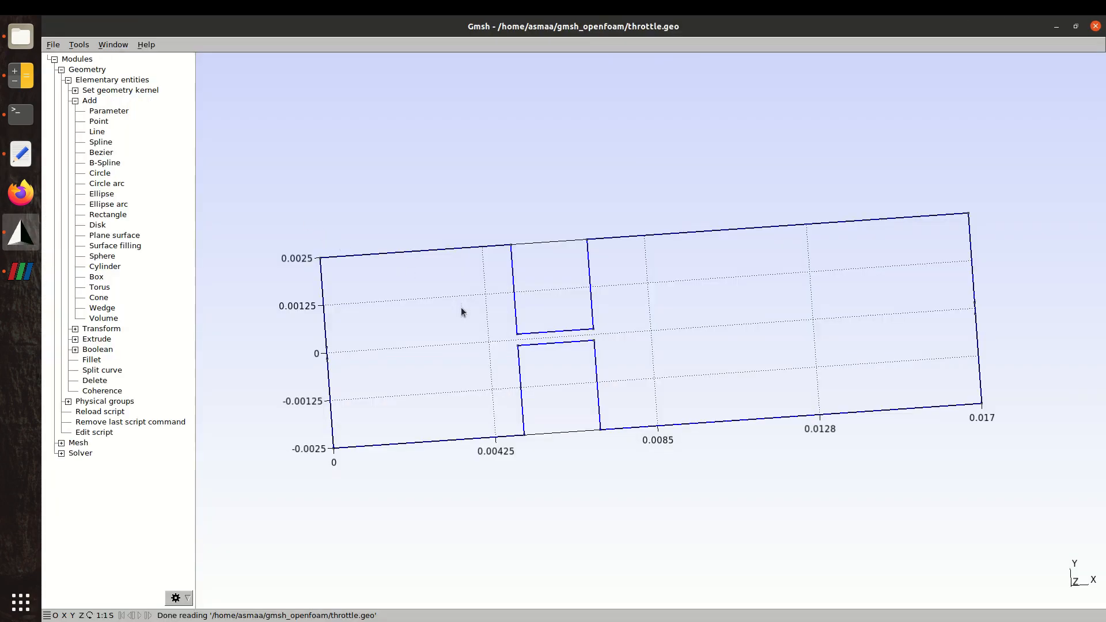
click(21, 154)
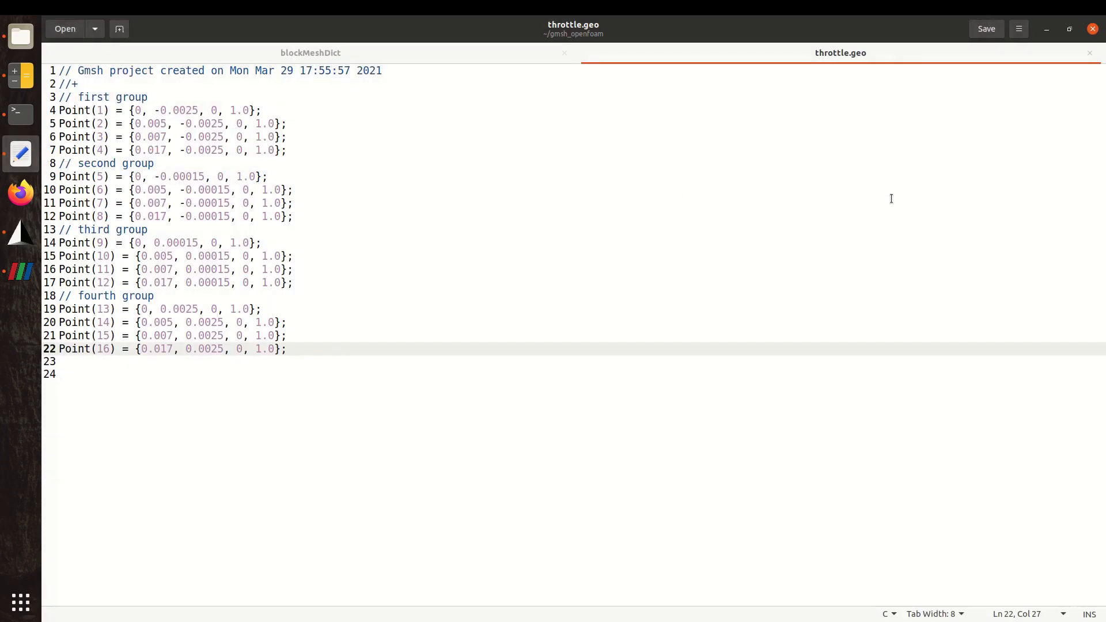
Reload throttle.geo from disk and look through the line definitions added below the fourth point group
click(856, 108)
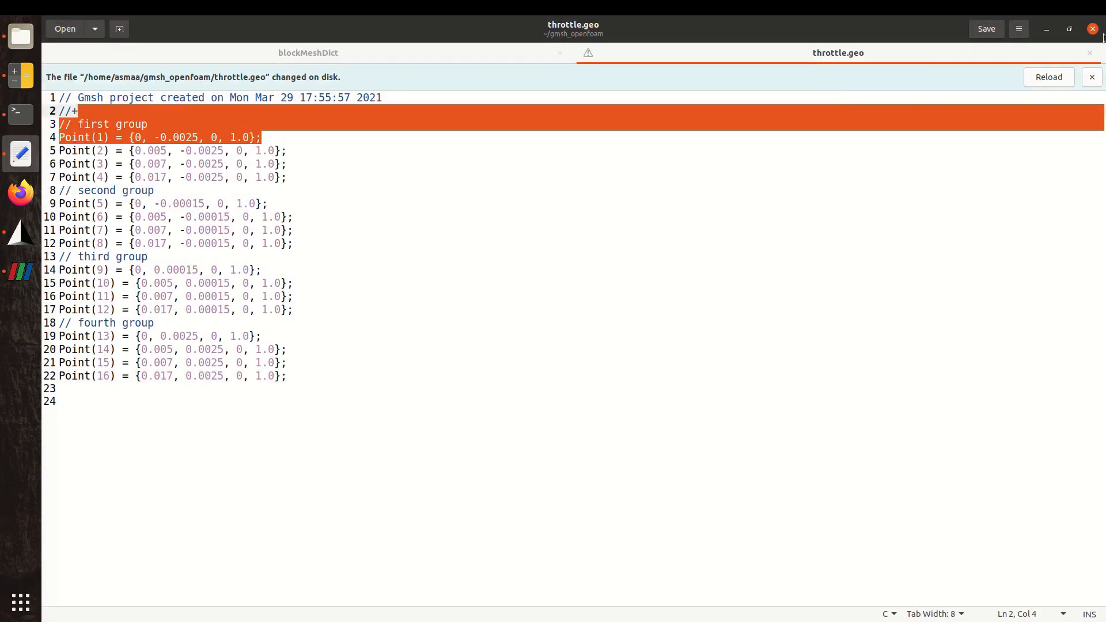
click(1049, 78)
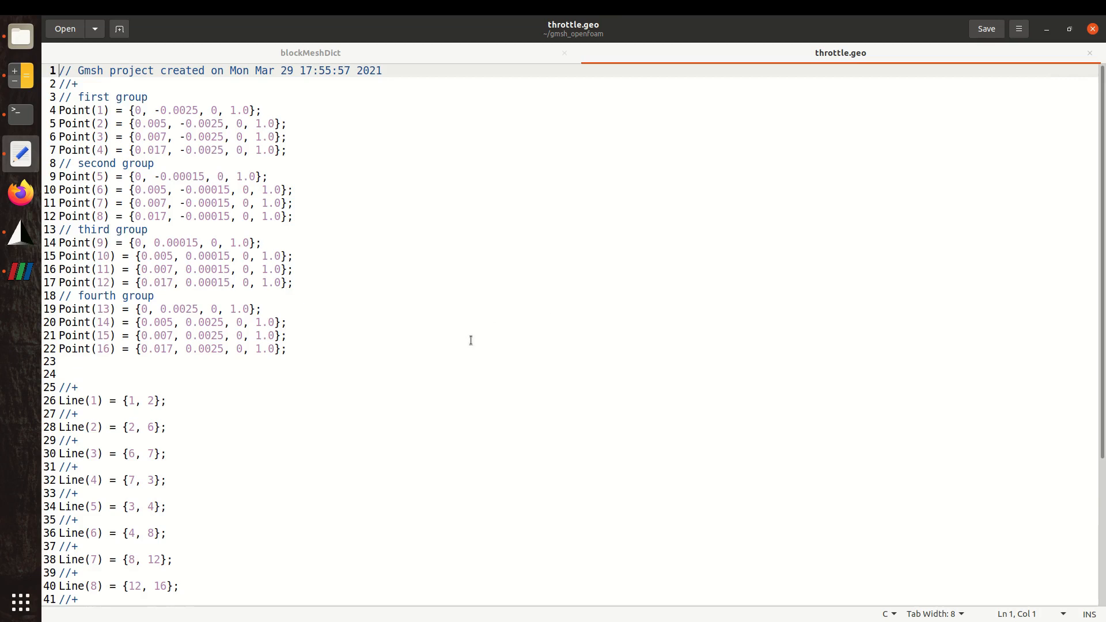
scroll(469, 341, down, 2)
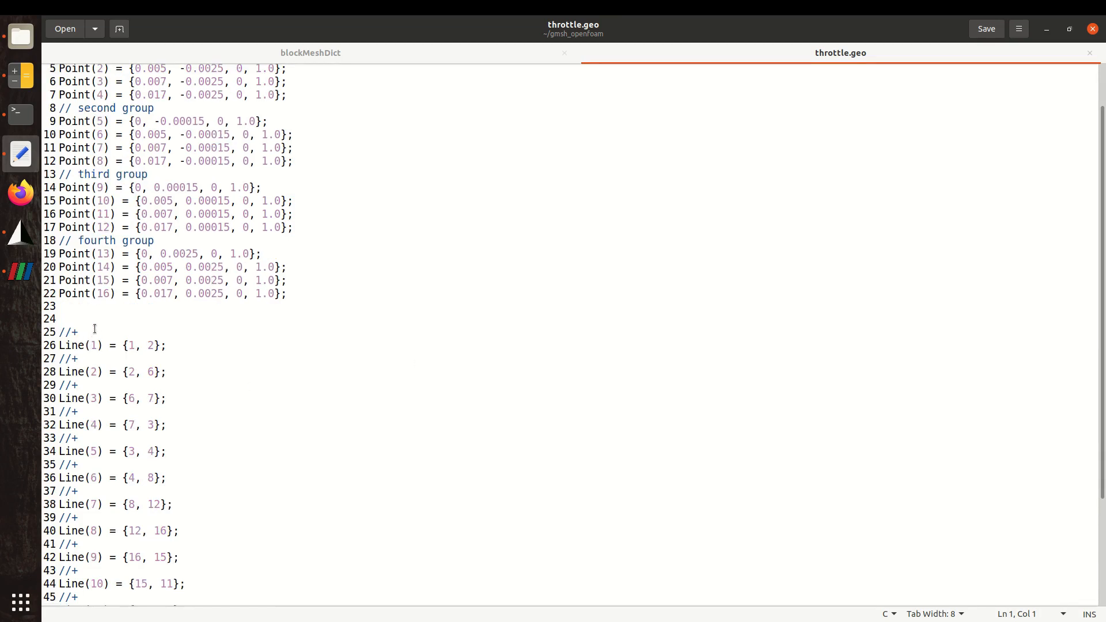
Delete the "//+" separator lines between the Line(1) to Line(16) definitions in throttle.geo, keeping the one above Line(1)
click(95, 332)
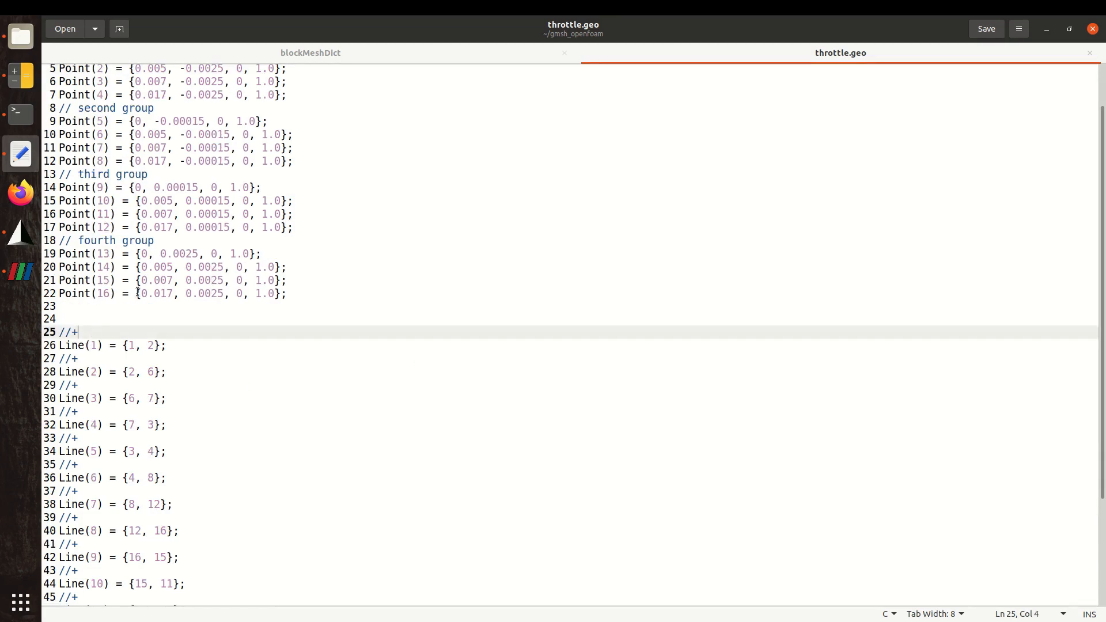
click(134, 359)
key(ctrl+d)
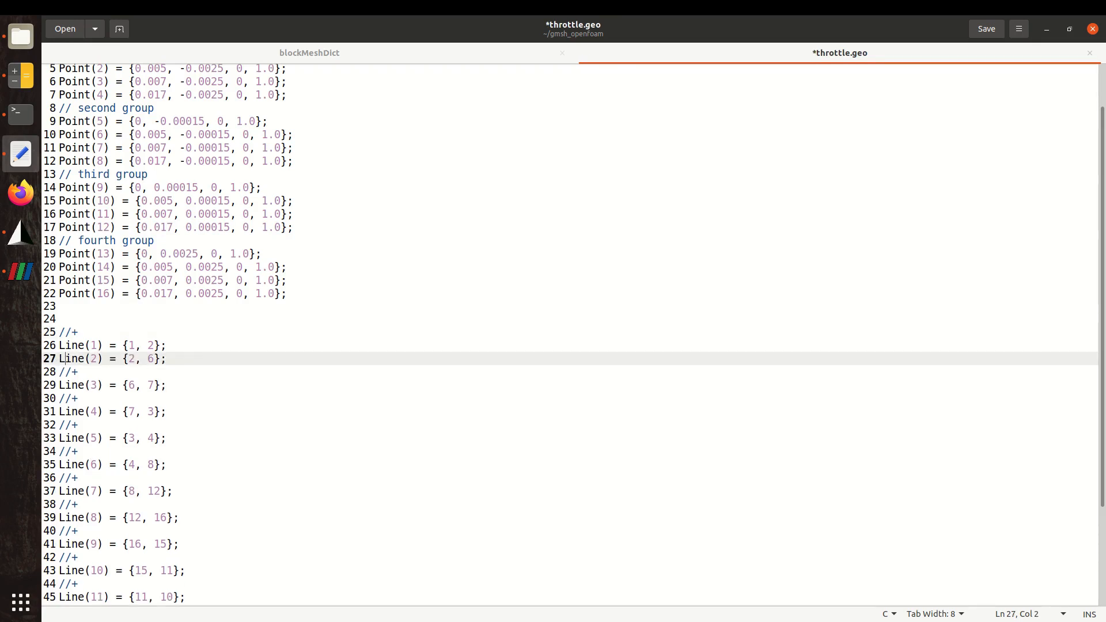
key(Down)
key(ctrl+d)
key(Down)
key(ctrl+d)
key(Down)
key(ctrl+d)
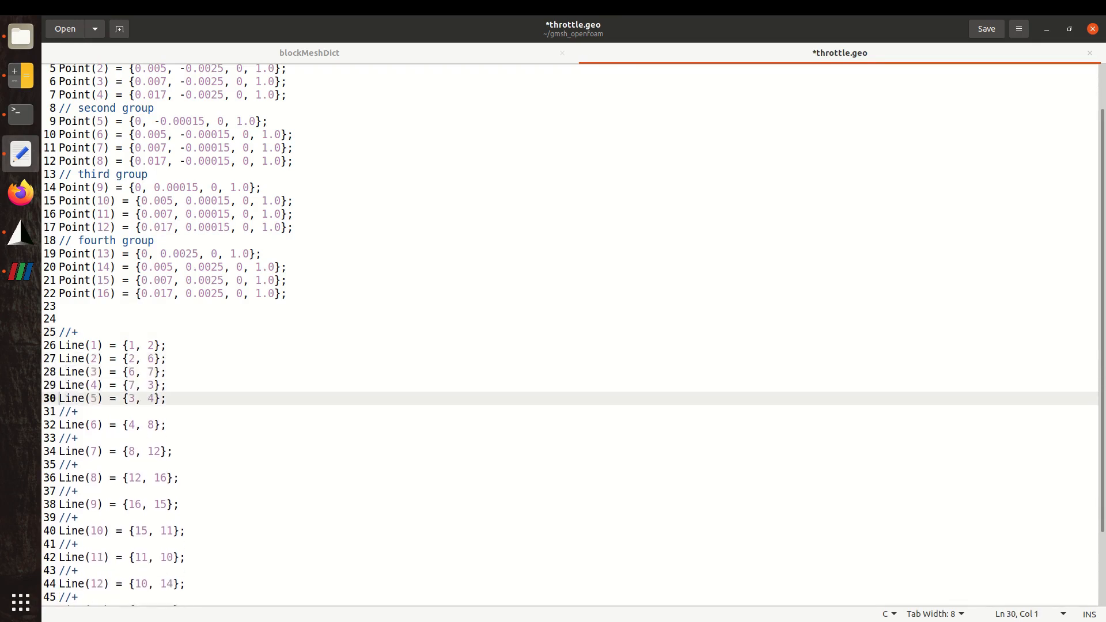
key(Down)
key(ctrl+d)
key(Down)
key(ctrl+d)
key(Down)
key(ctrl+d)
key(Down)
key(ctrl+d)
key(Down)
key(ctrl+d)
key(Down)
key(ctrl+d)
key(Down)
key(ctrl+d)
key(Down)
key(ctrl+d)
key(Down)
key(ctrl+d)
key(Down)
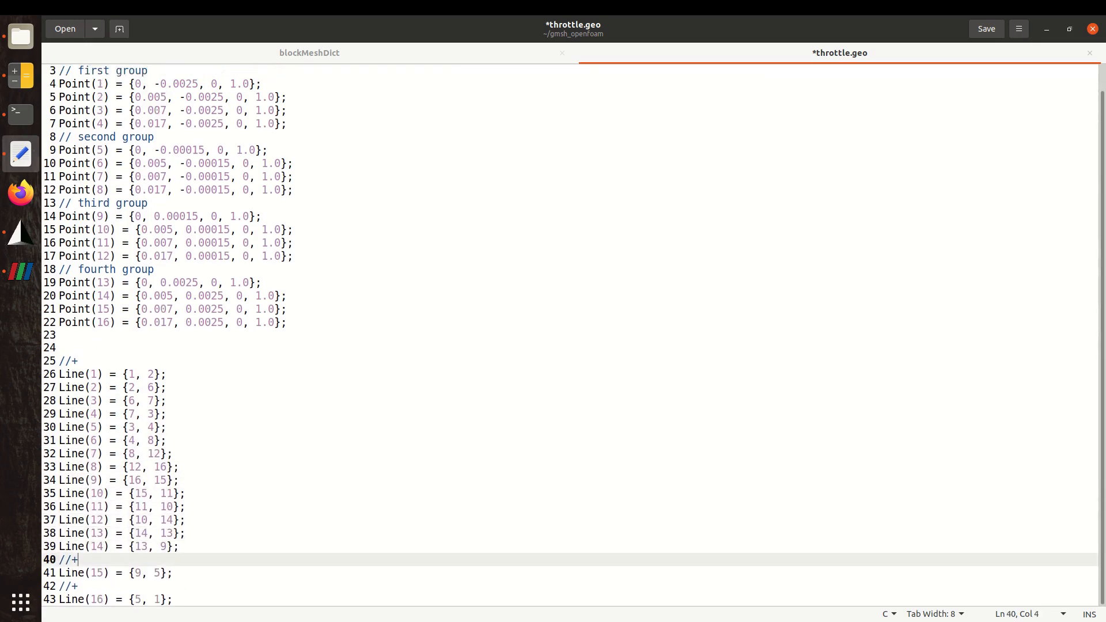
key(ctrl+d)
key(Down)
key(ctrl+d)
key(End)
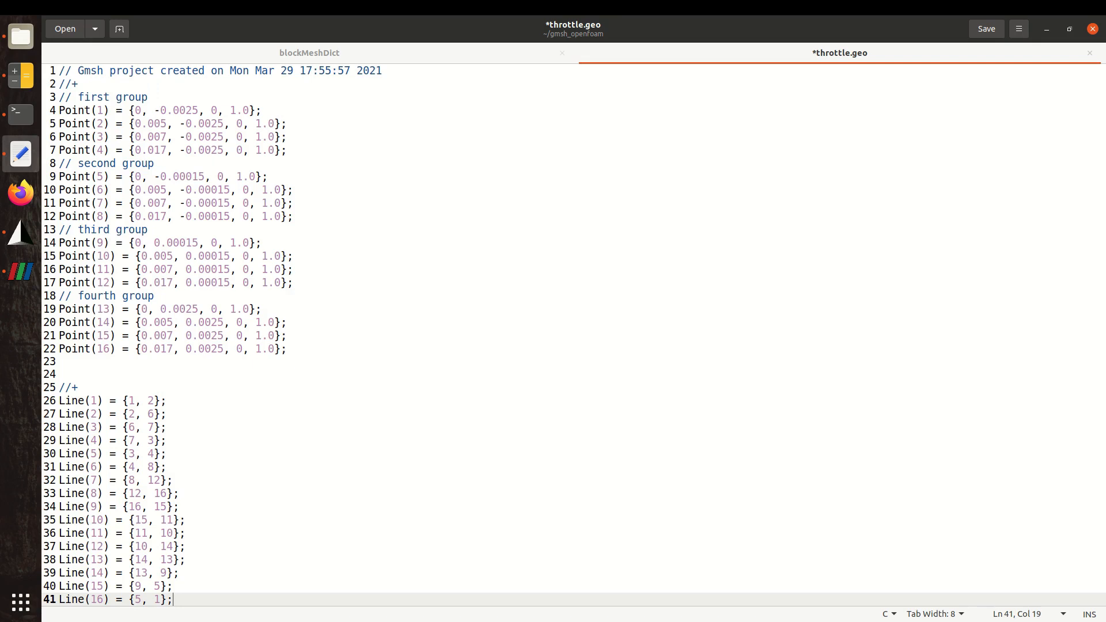
Save throttle.geo and switch back to Gmsh
key(ctrl+s)
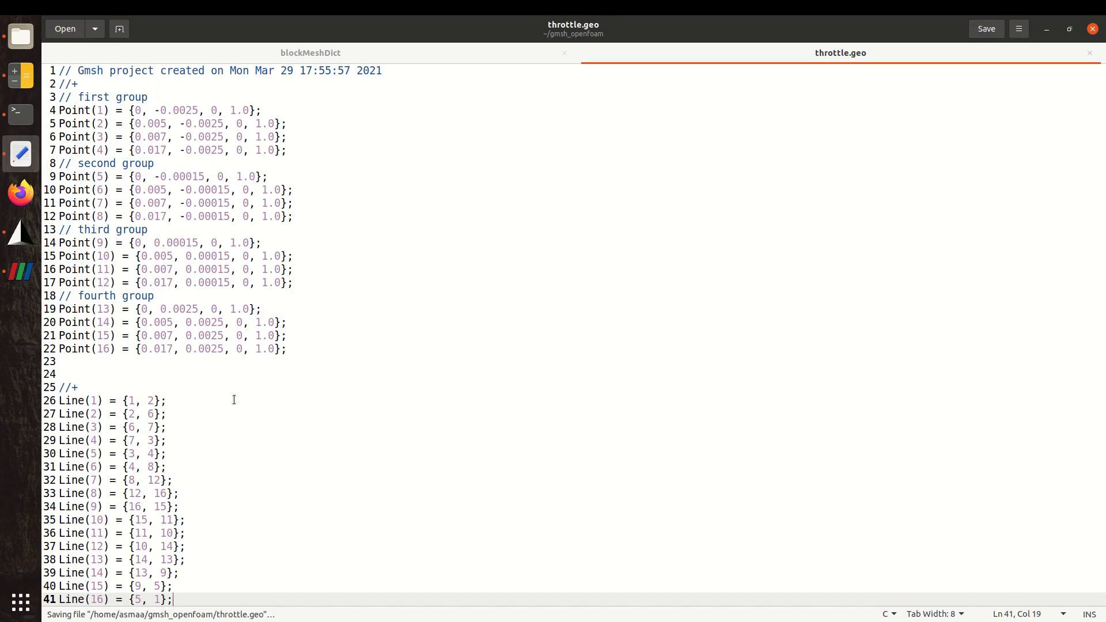
click(21, 232)
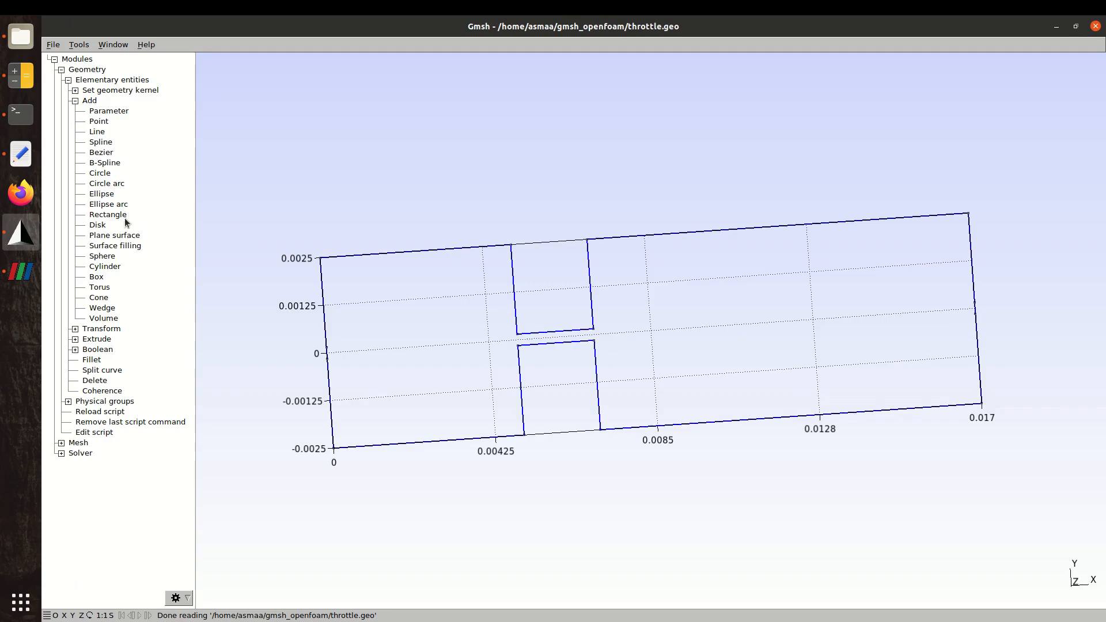
Try to create a plane surface bounded by the closed throttle outline, with no hole boundaries
click(116, 234)
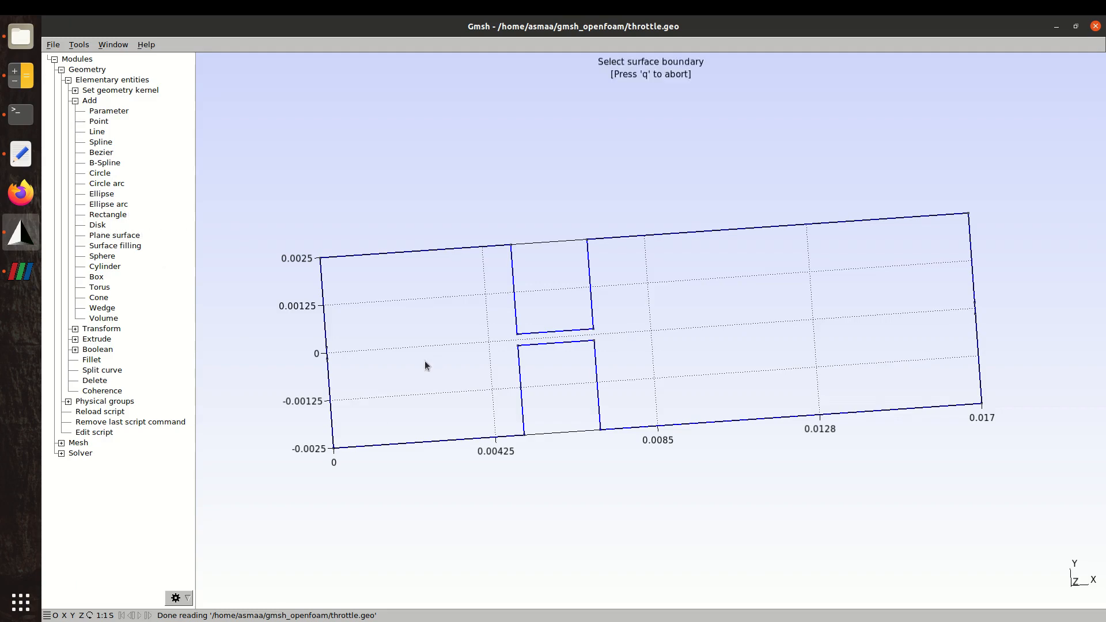
click(331, 367)
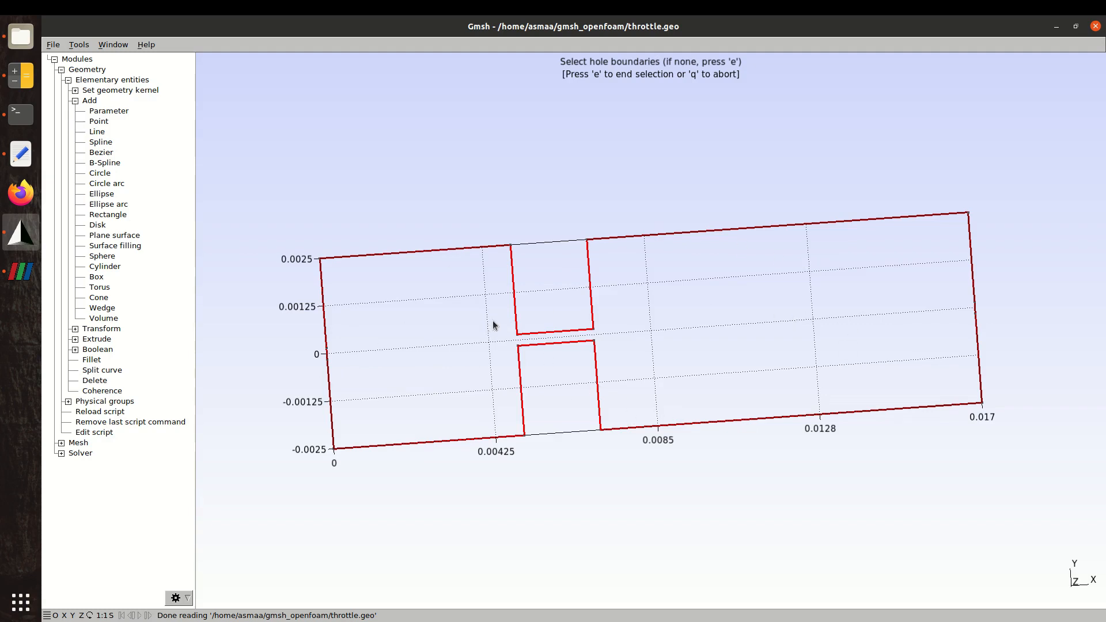
key(e)
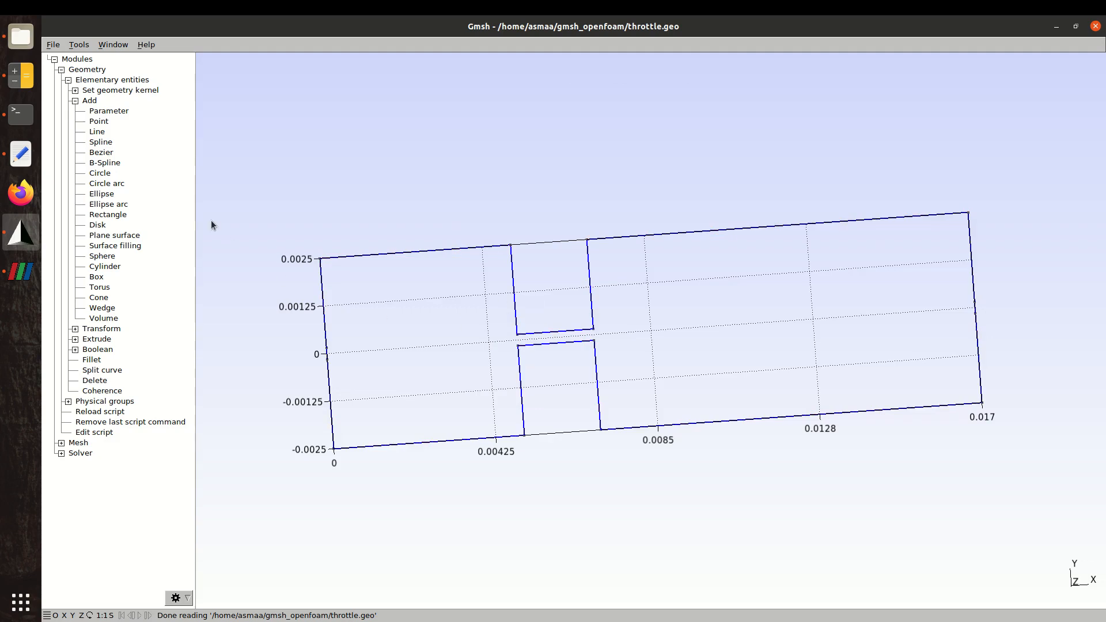
View the geometry along Z and check the visibility list of elementary entities and physical groups for a surface
click(82, 615)
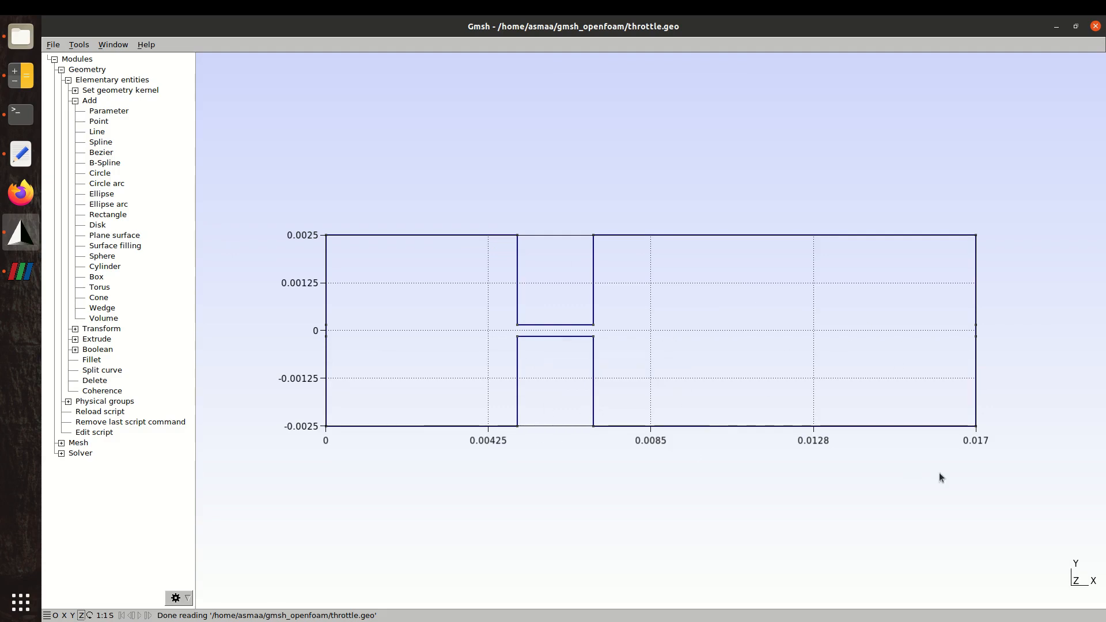
click(79, 45)
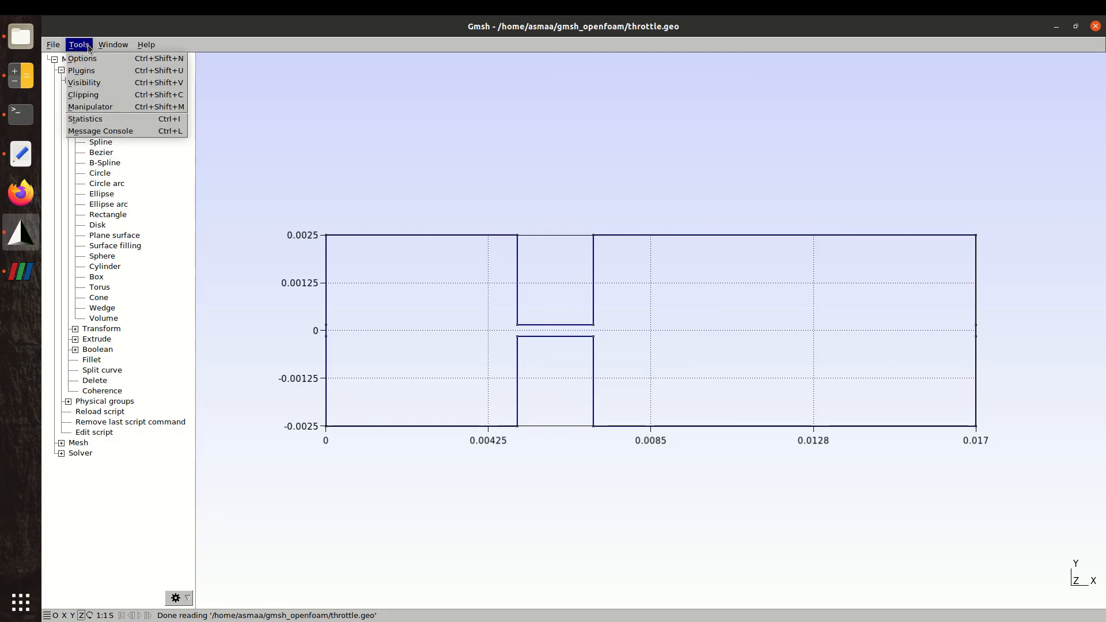
click(94, 83)
scroll(768, 285, down, 3)
scroll(768, 285, up, 3)
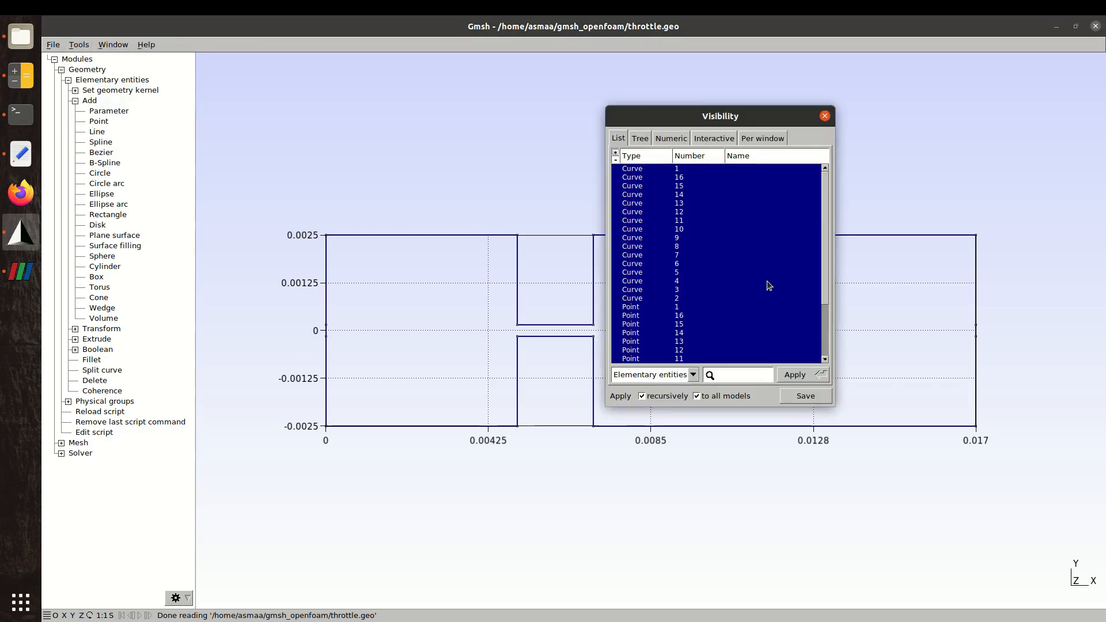
scroll(708, 309, down, 1)
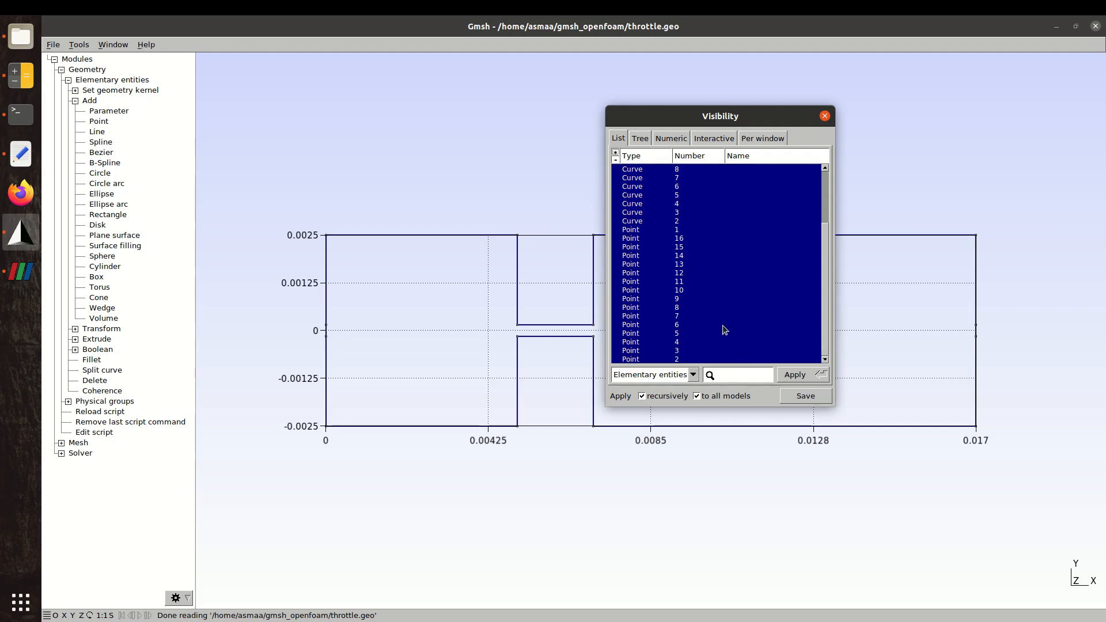
click(694, 375)
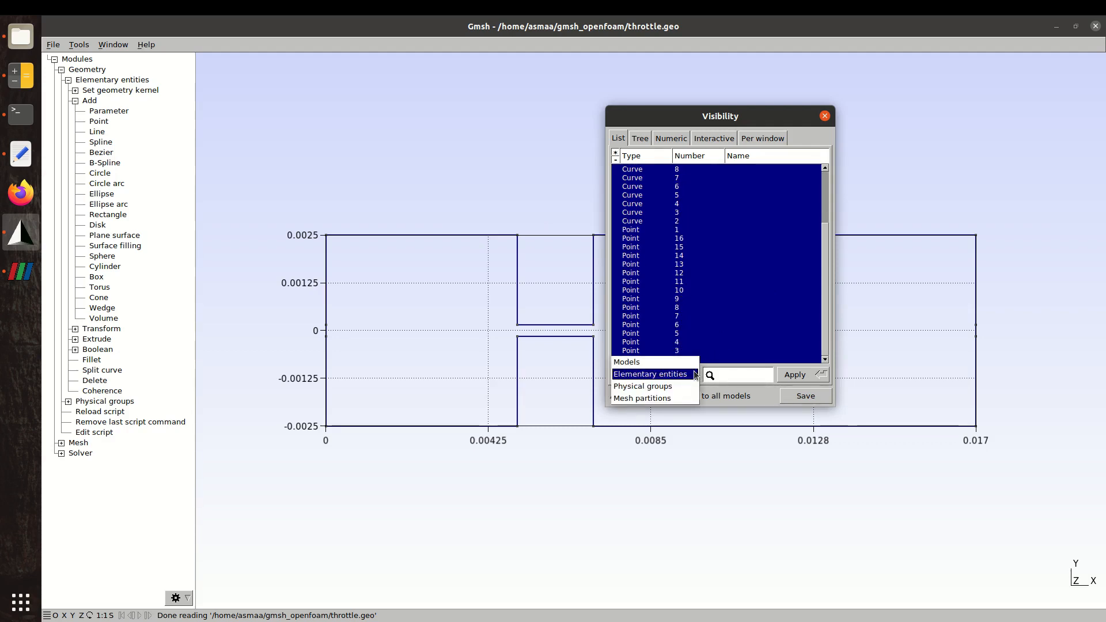
click(685, 387)
click(689, 375)
click(687, 363)
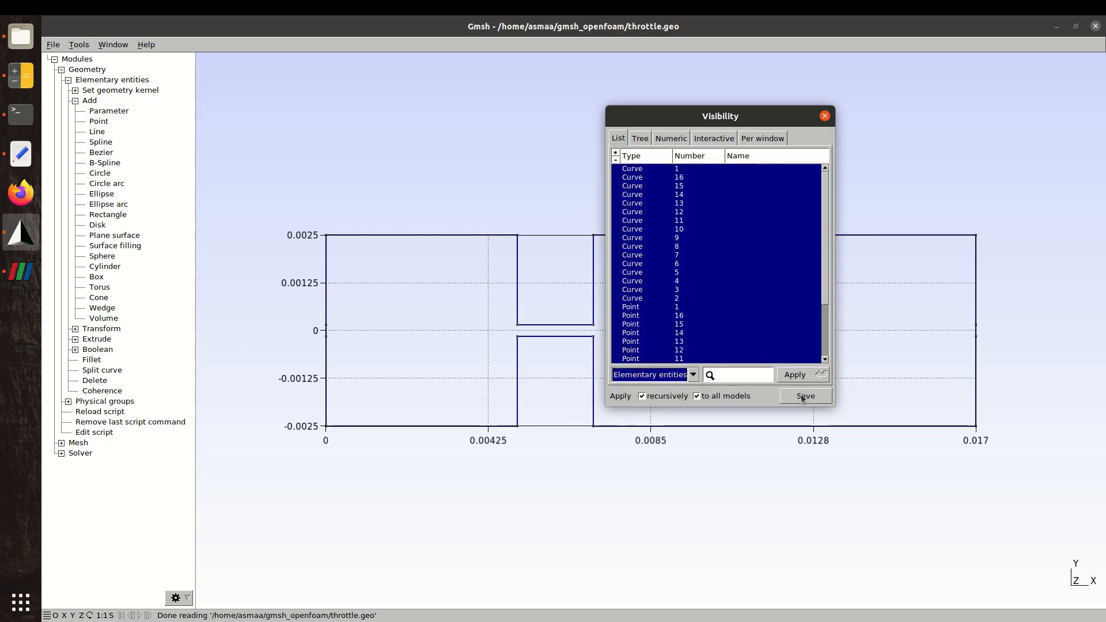
click(825, 117)
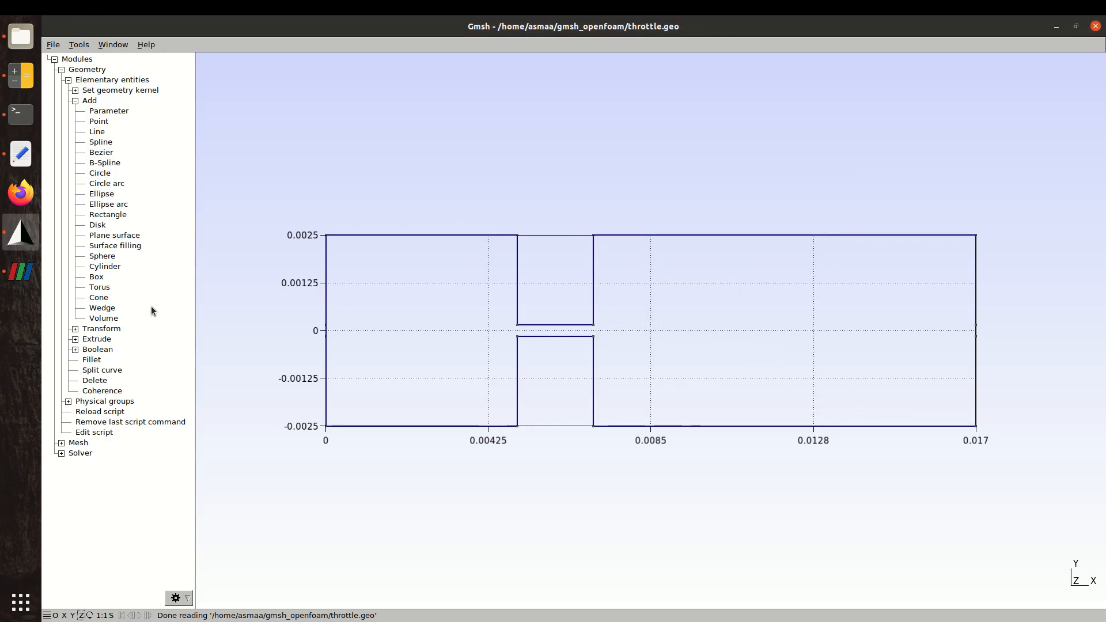
Create a plane surface from the closed throttle outline without holes, and check for it in the visibility list
click(123, 237)
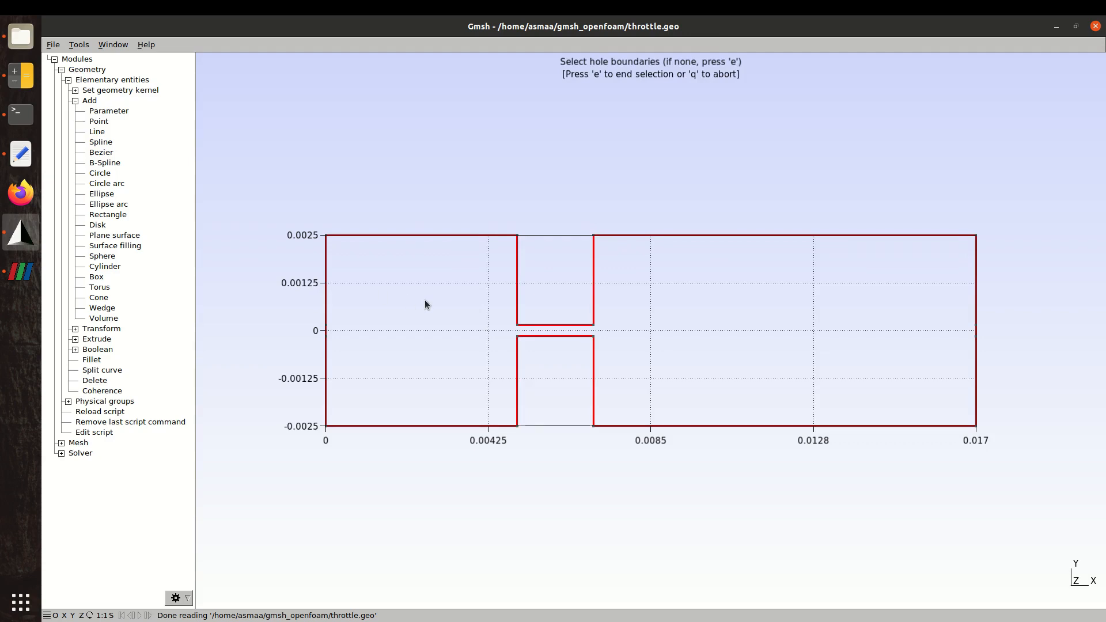
key(e)
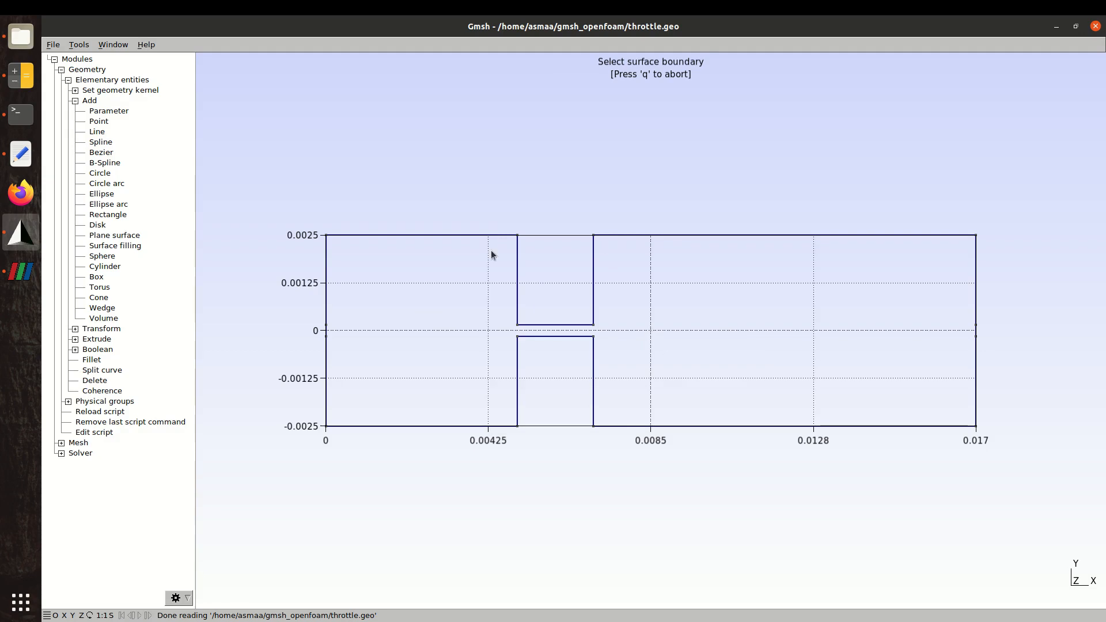
click(86, 46)
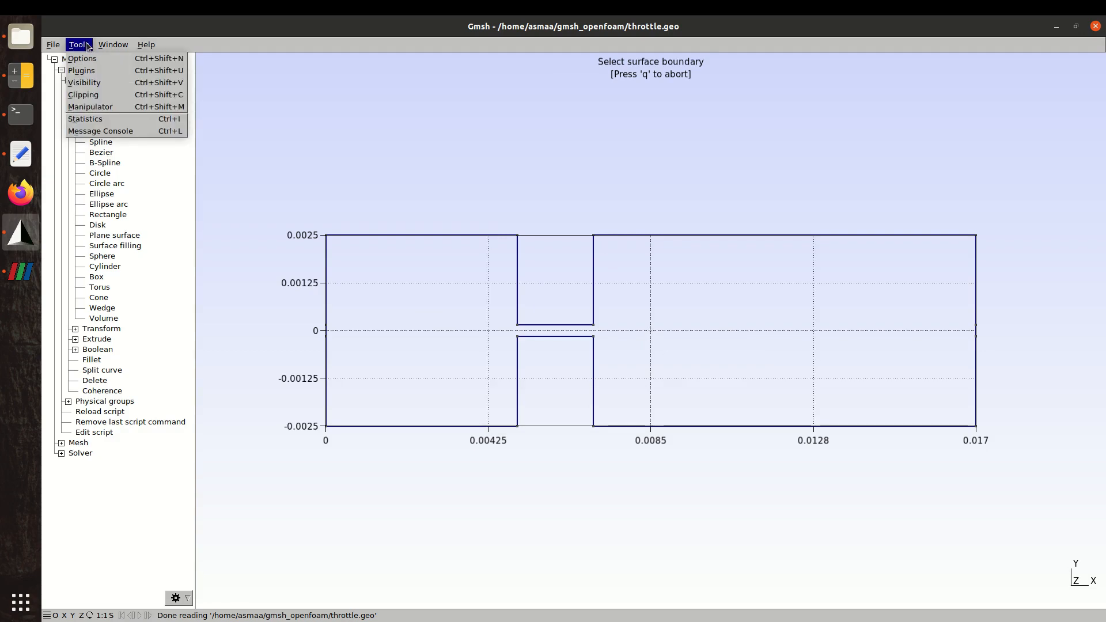
click(85, 83)
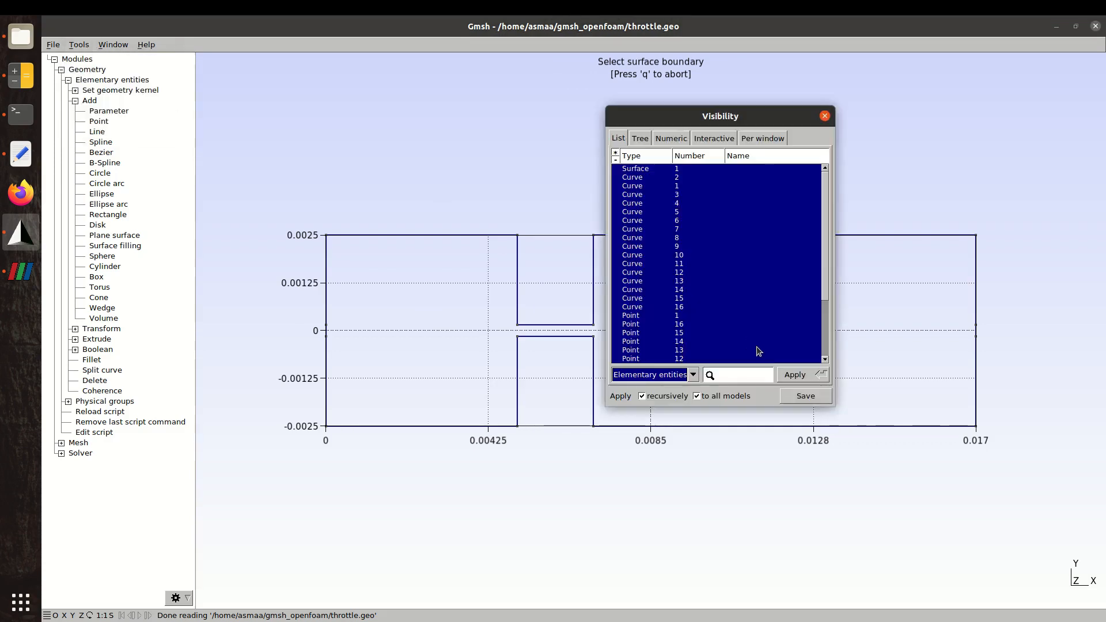
Examine the surface, curve and point entries in the visibility list, and limit the display to the points only
click(660, 170)
drag(661, 176, 666, 306)
scroll(669, 310, down, 3)
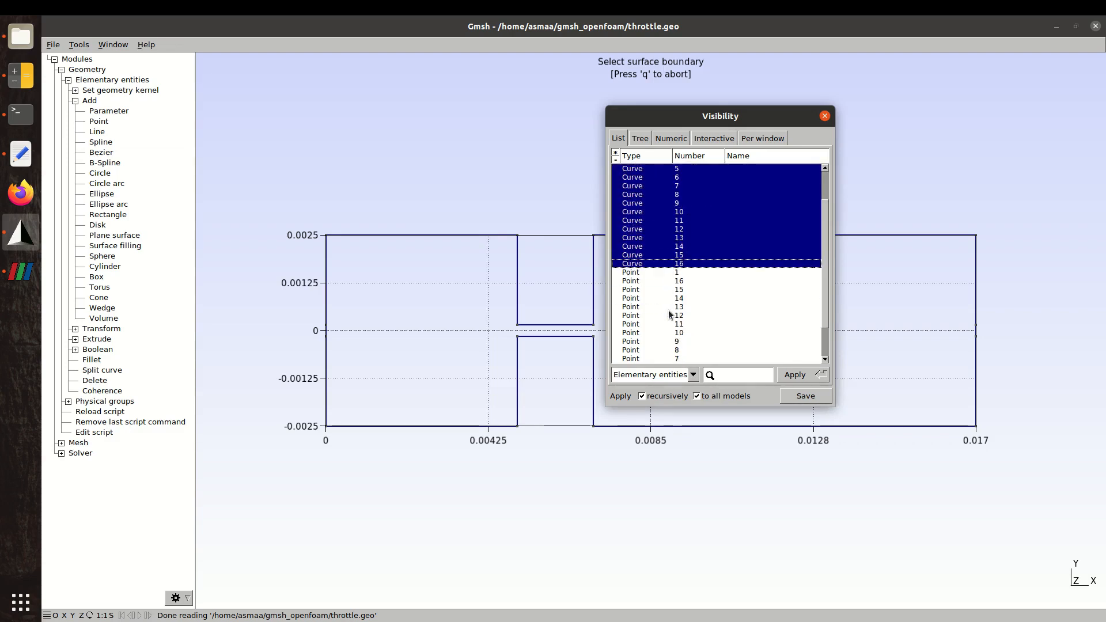
scroll(668, 312, down, 1)
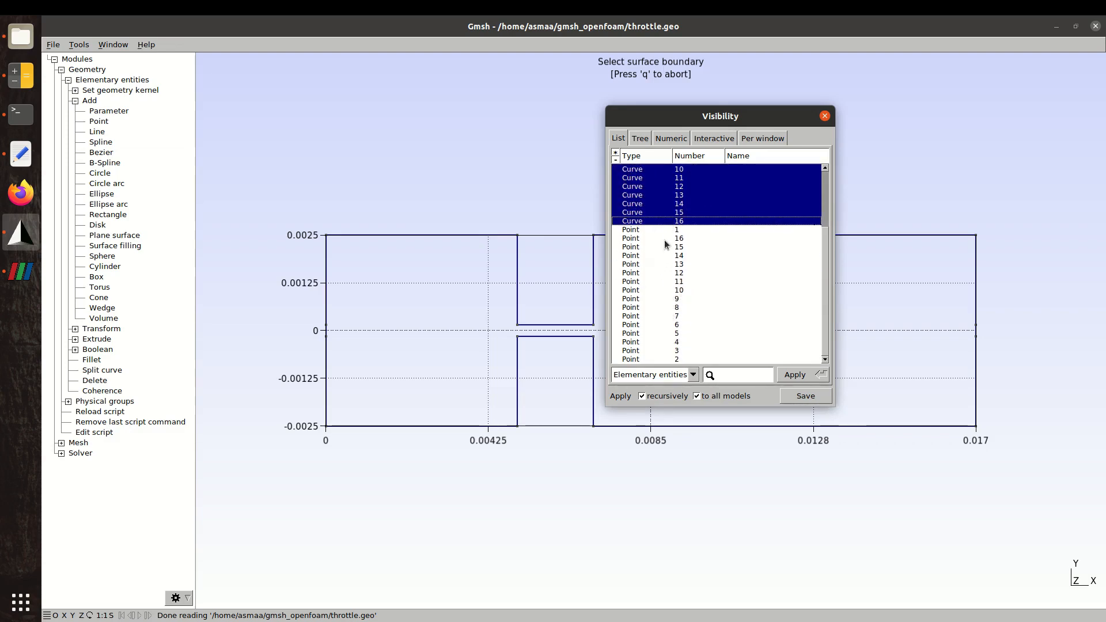
drag(667, 229, 685, 360)
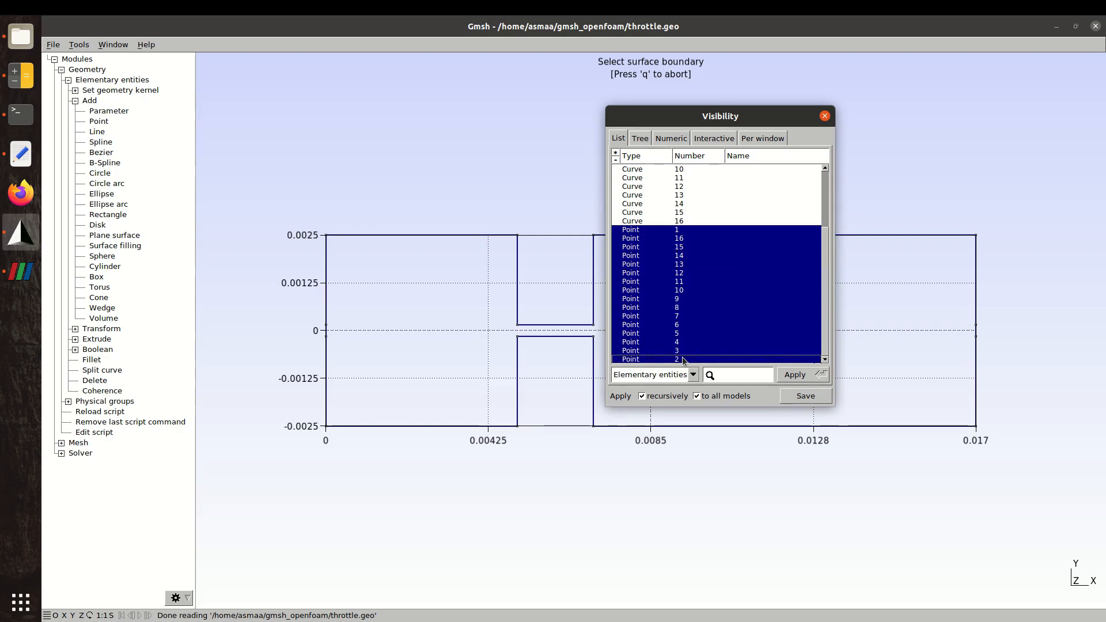
click(795, 374)
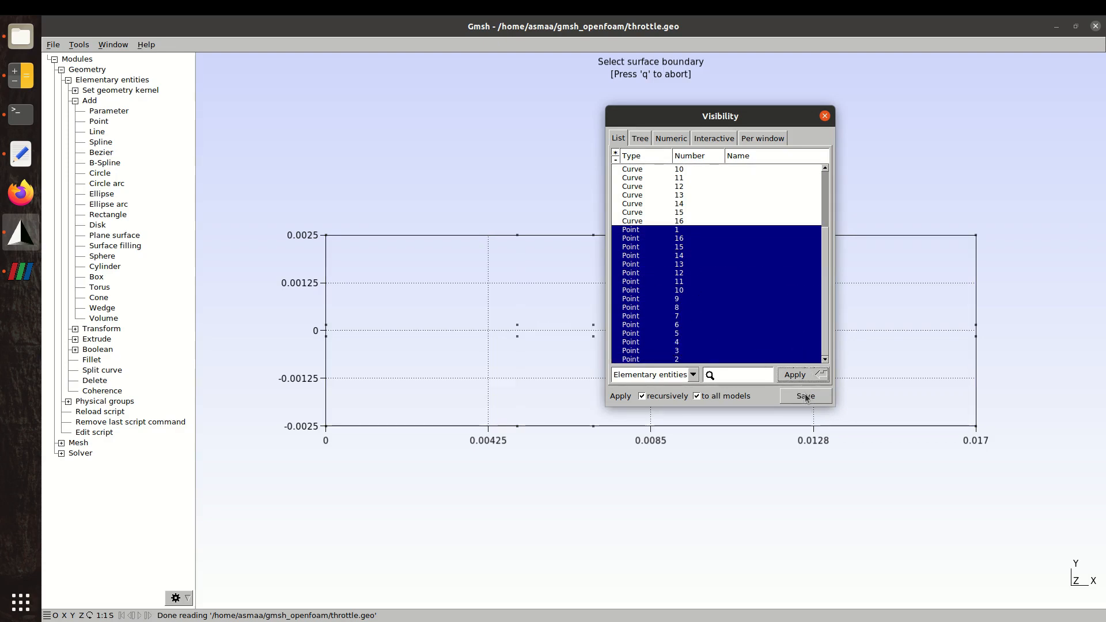
Make all elementary entities visible, save the visibility settings to the script, and end plane surface creation
scroll(800, 329, up, 2)
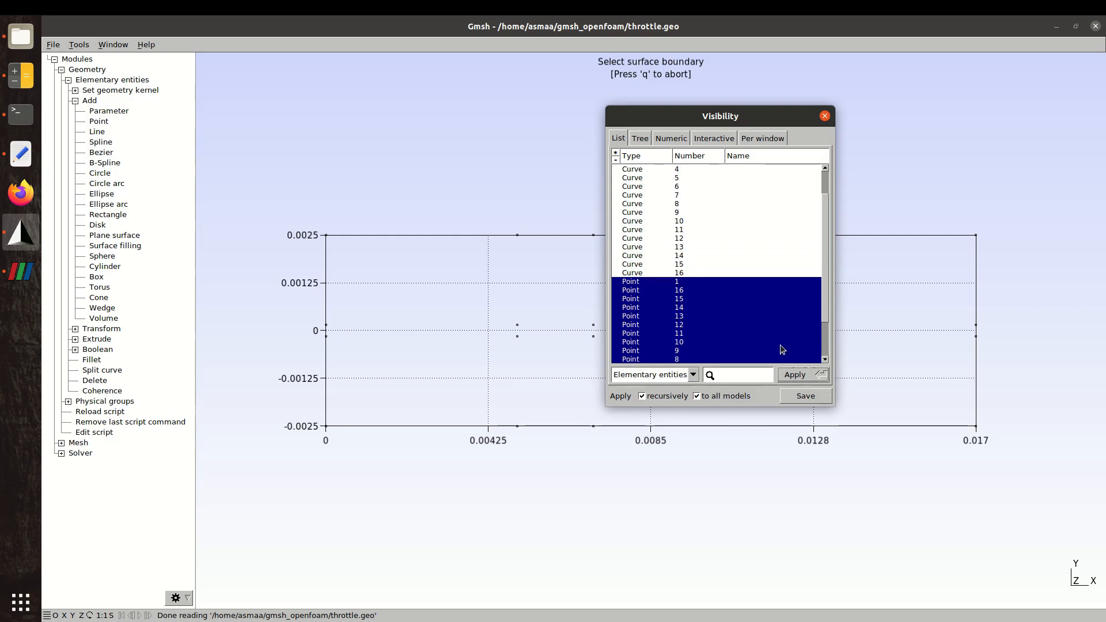
key(ctrl+a)
click(801, 375)
click(806, 396)
click(823, 116)
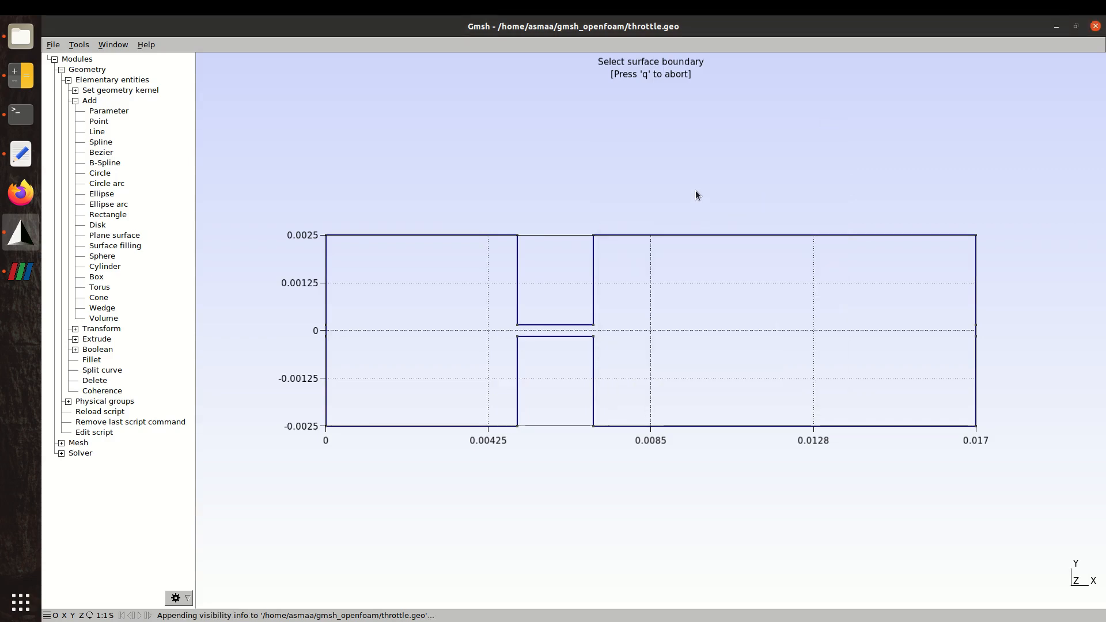
key(q)
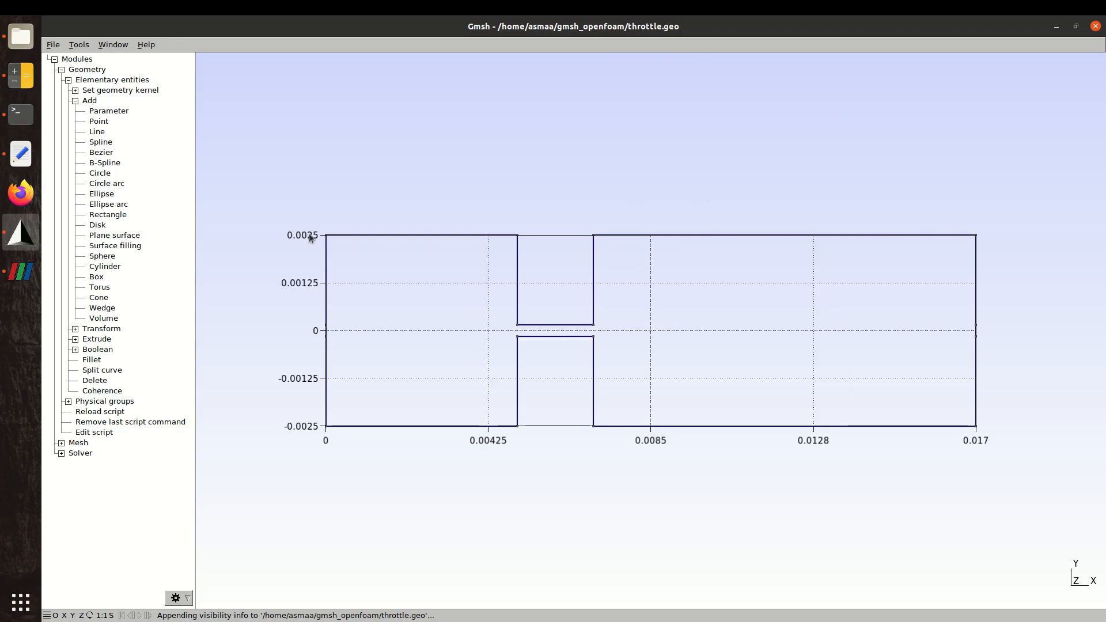
Generate a 2D mesh on the throttle's plane surface, regenerating it from the 1D mesh
drag(309, 220, 324, 332)
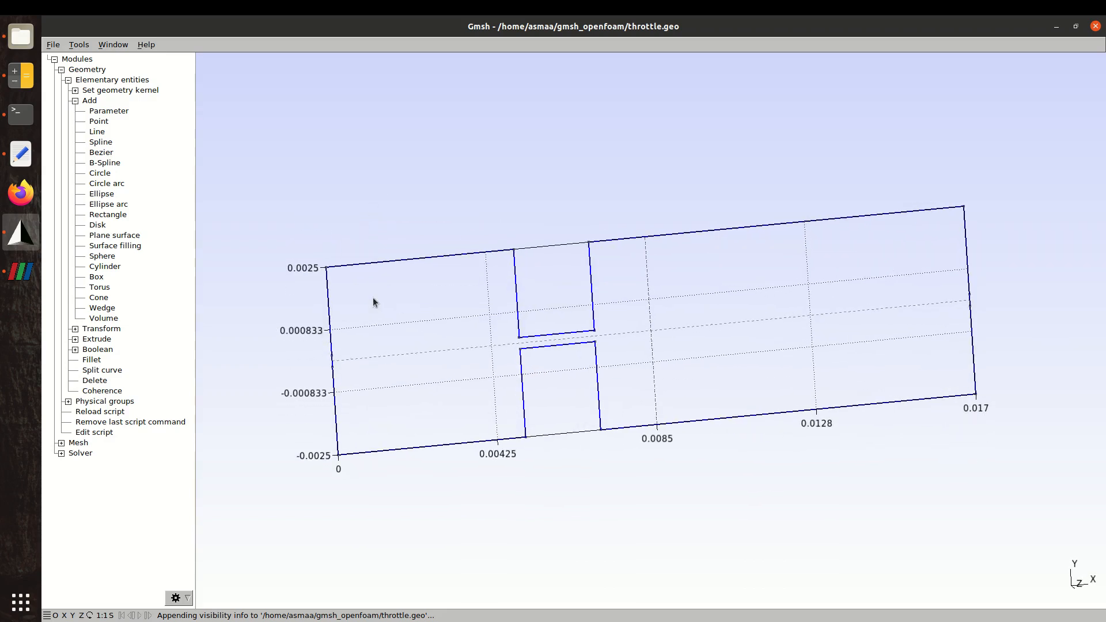
click(81, 616)
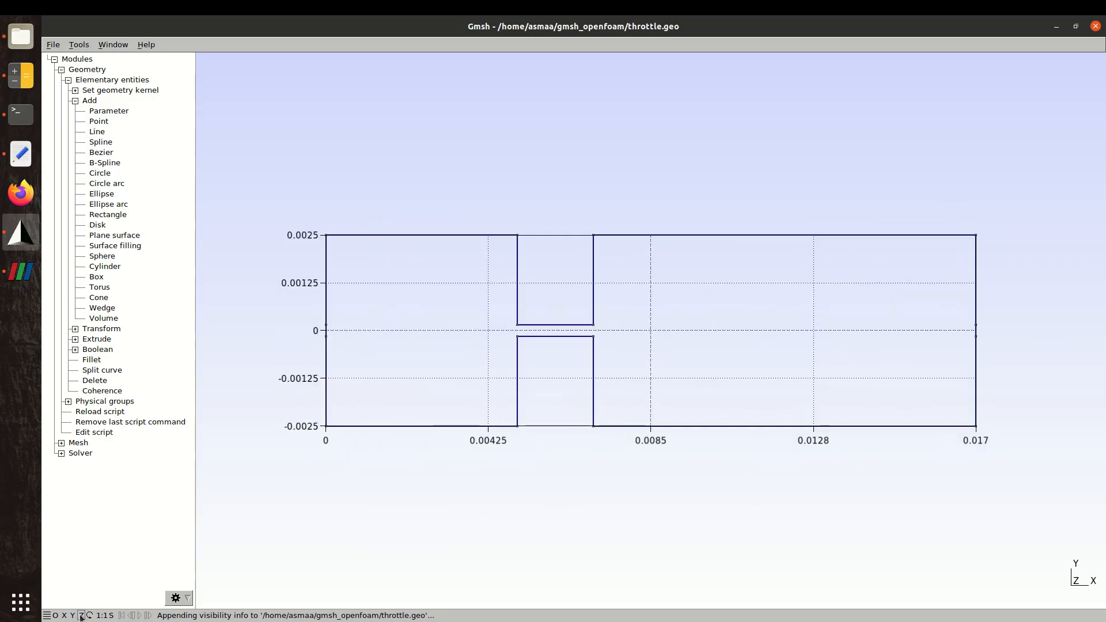
click(77, 100)
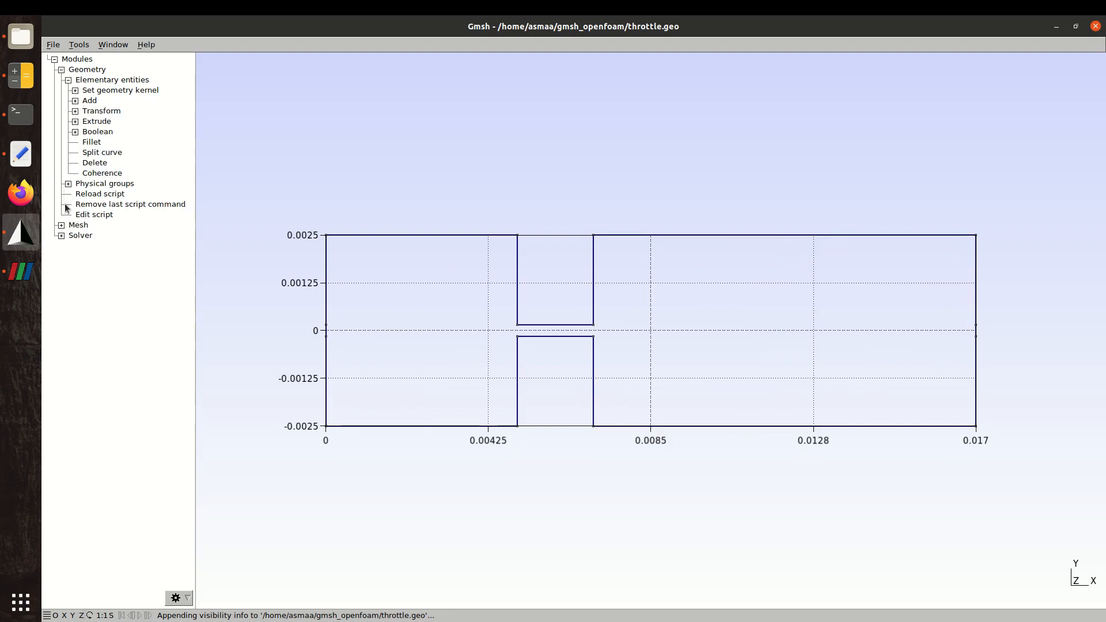
click(62, 225)
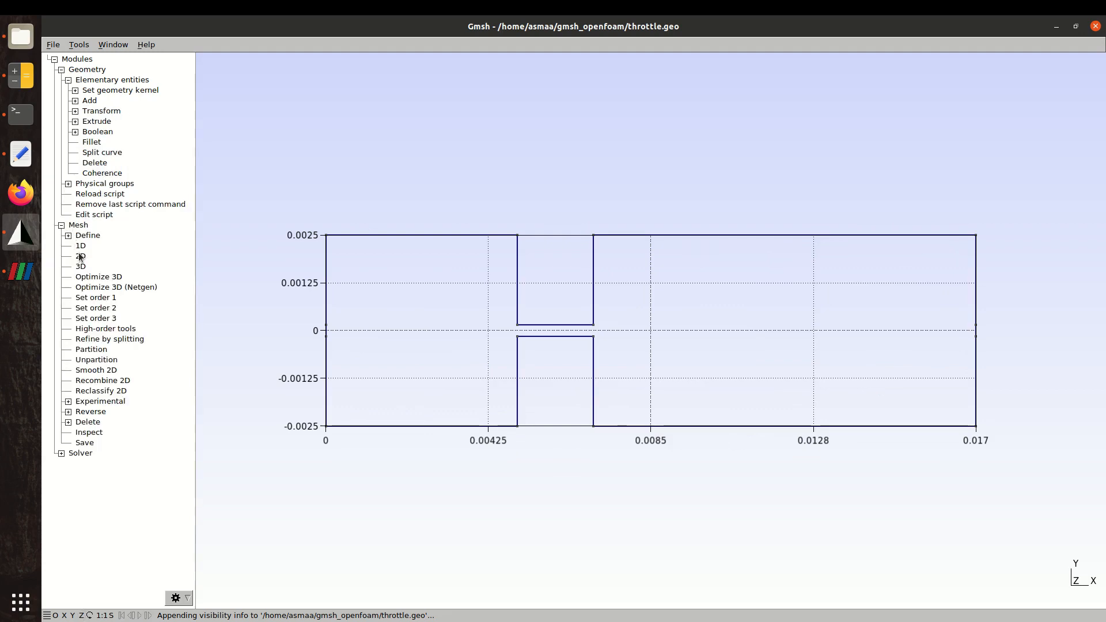
click(80, 257)
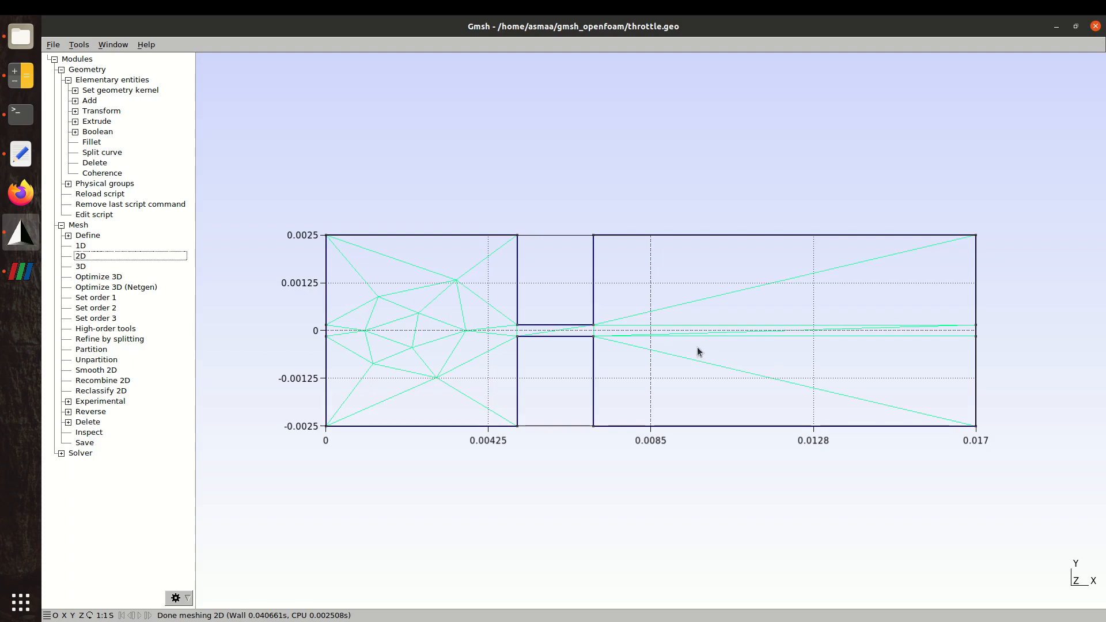
click(82, 247)
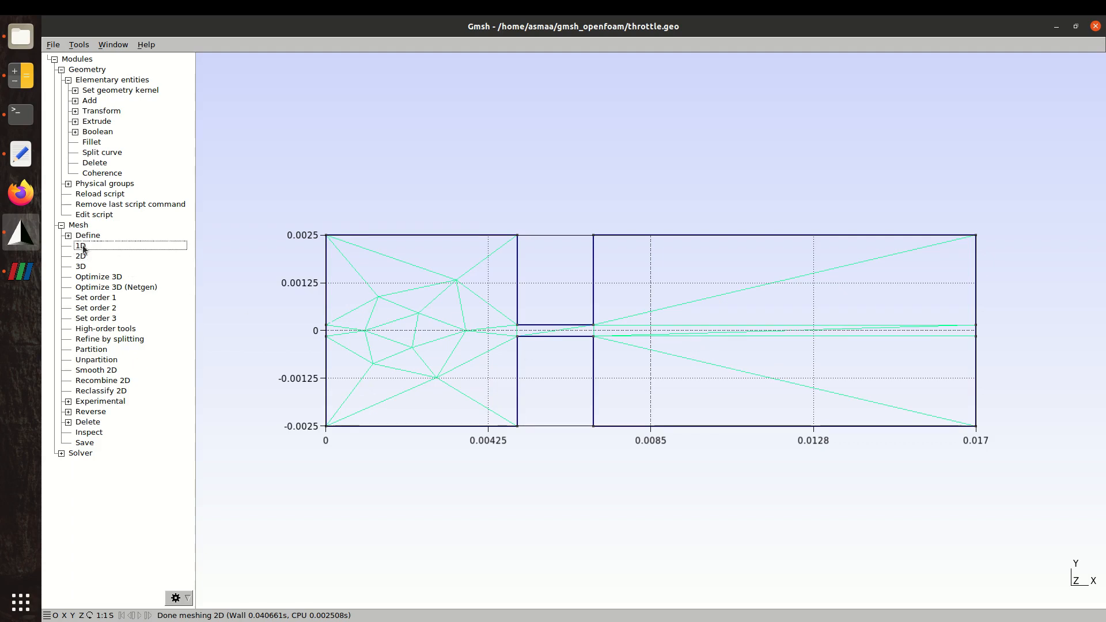
click(82, 256)
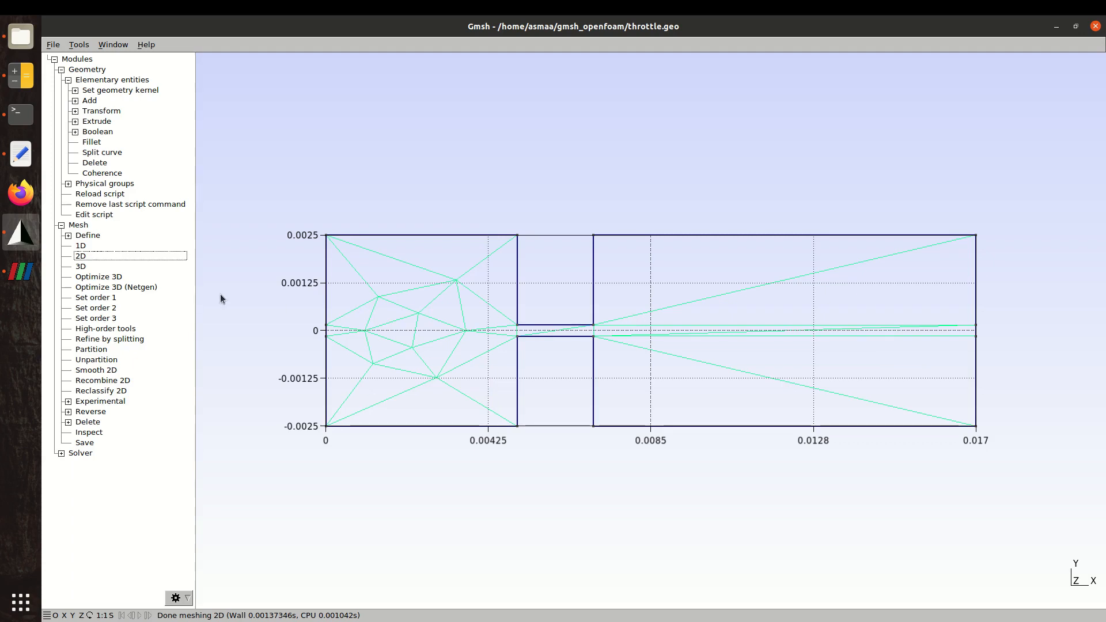
Show the throttle case in ParaView as Surface With Edges and compare its mesh with the one in Gmsh
click(12, 276)
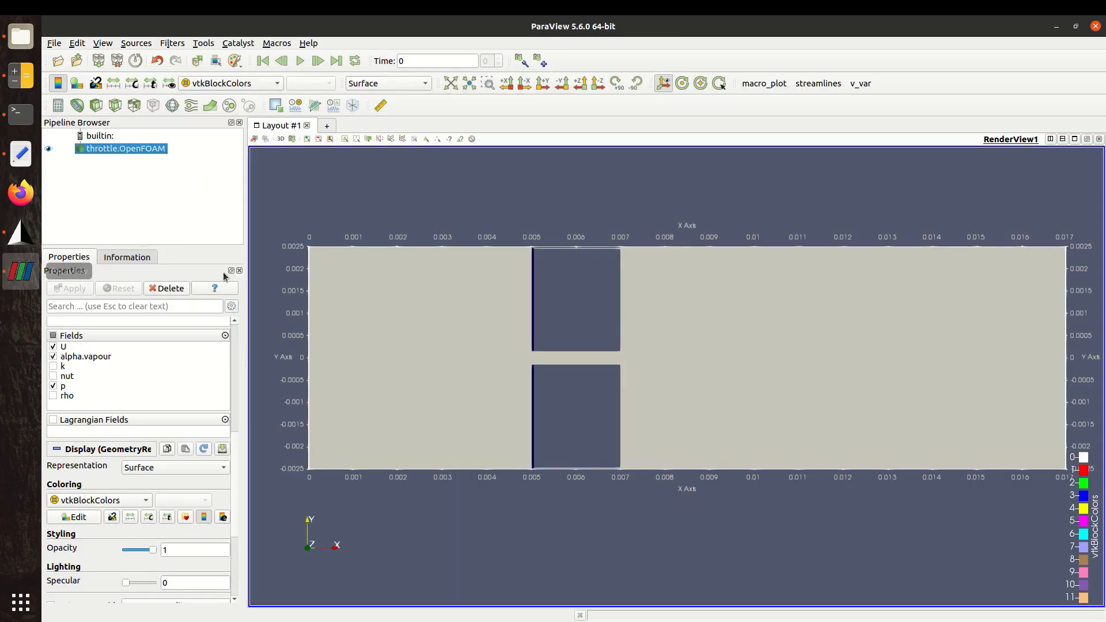
click(383, 82)
click(393, 110)
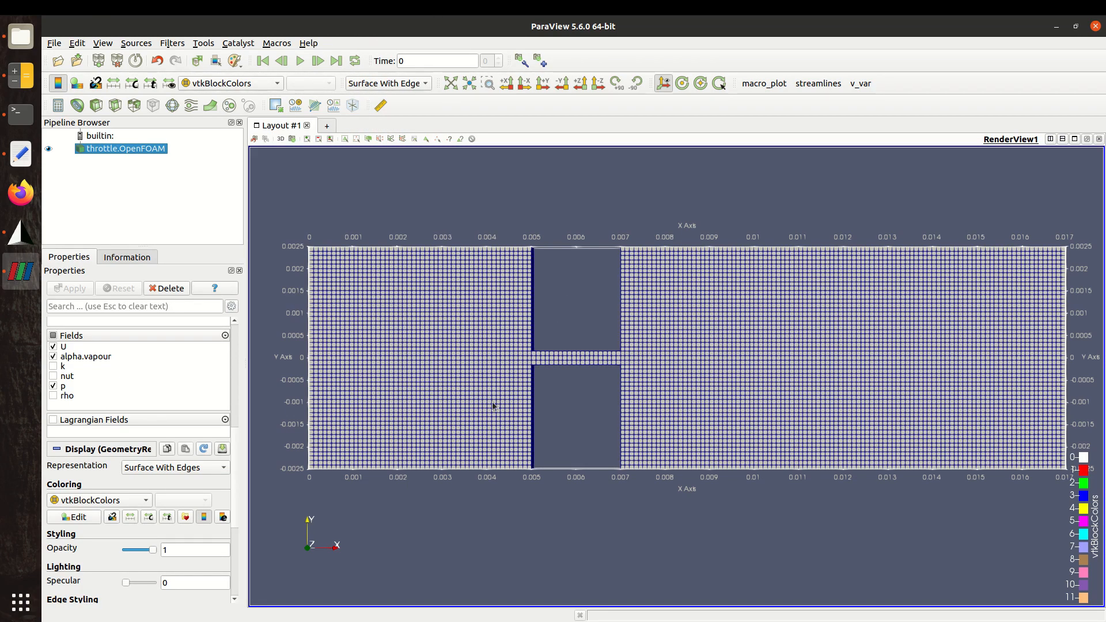
click(21, 233)
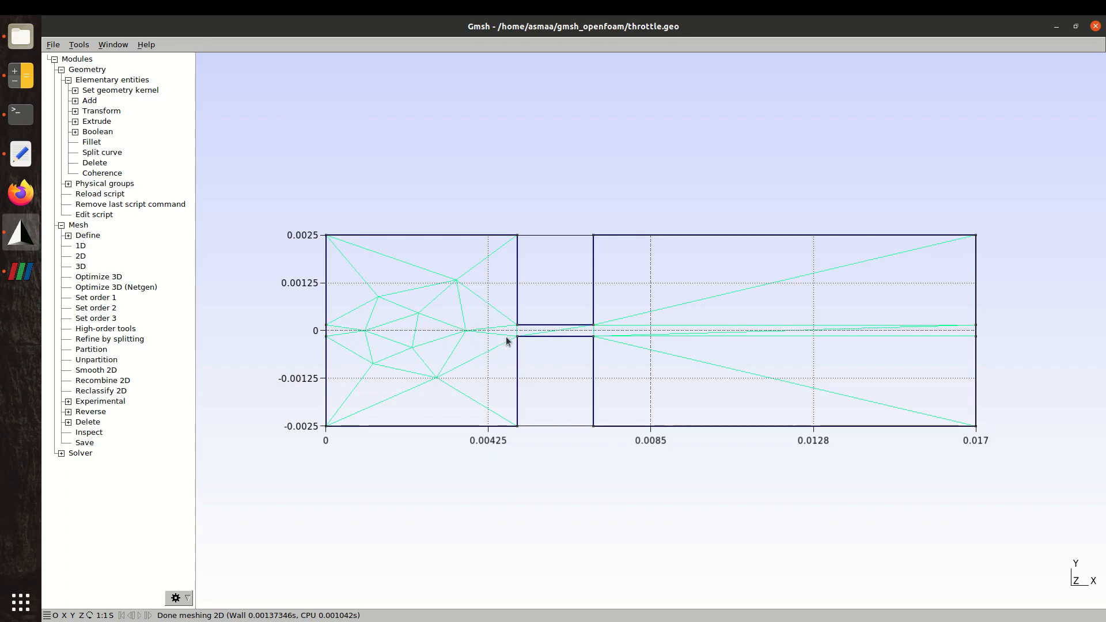
mouse_move(521, 341)
Reload throttle.geo from disk in the text editor, and reload the geometry script in Gmsh
click(21, 153)
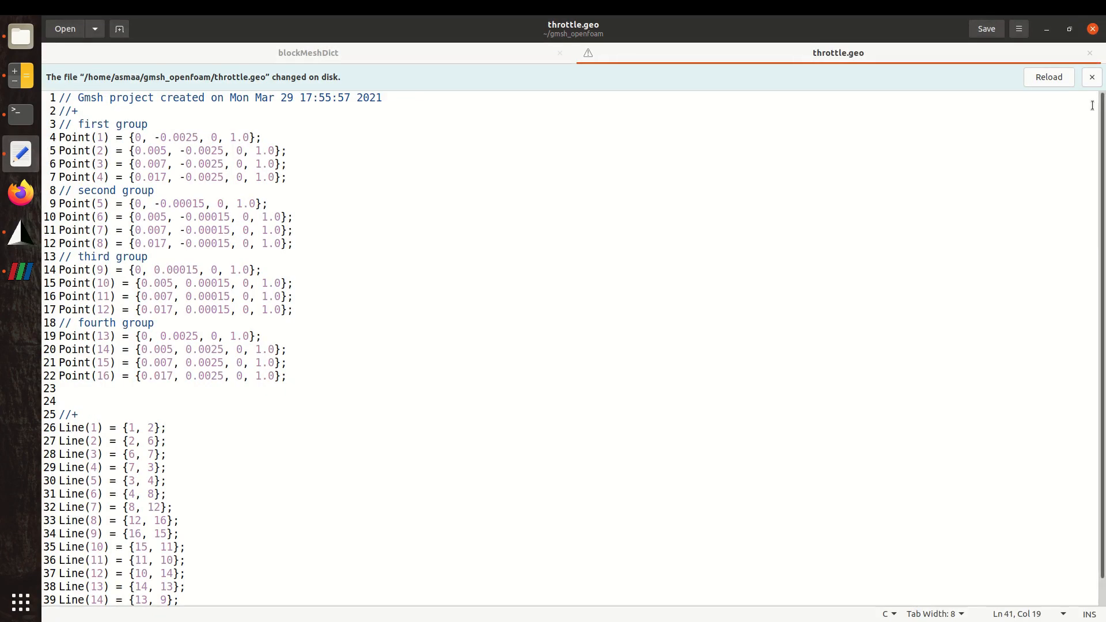
click(1048, 77)
scroll(624, 364, down, 2)
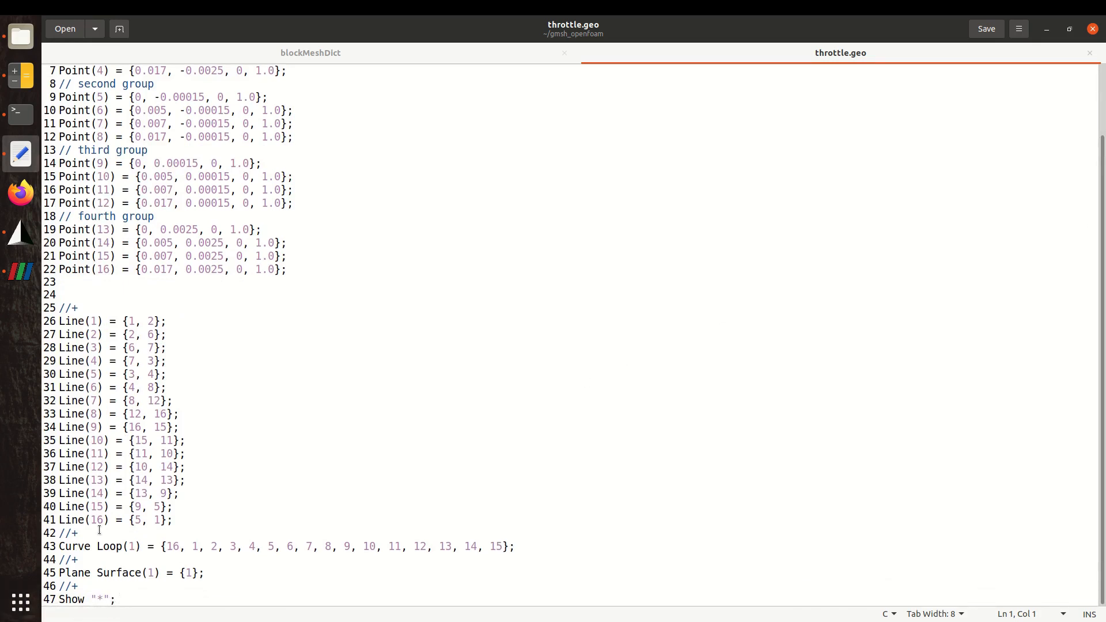
click(59, 535)
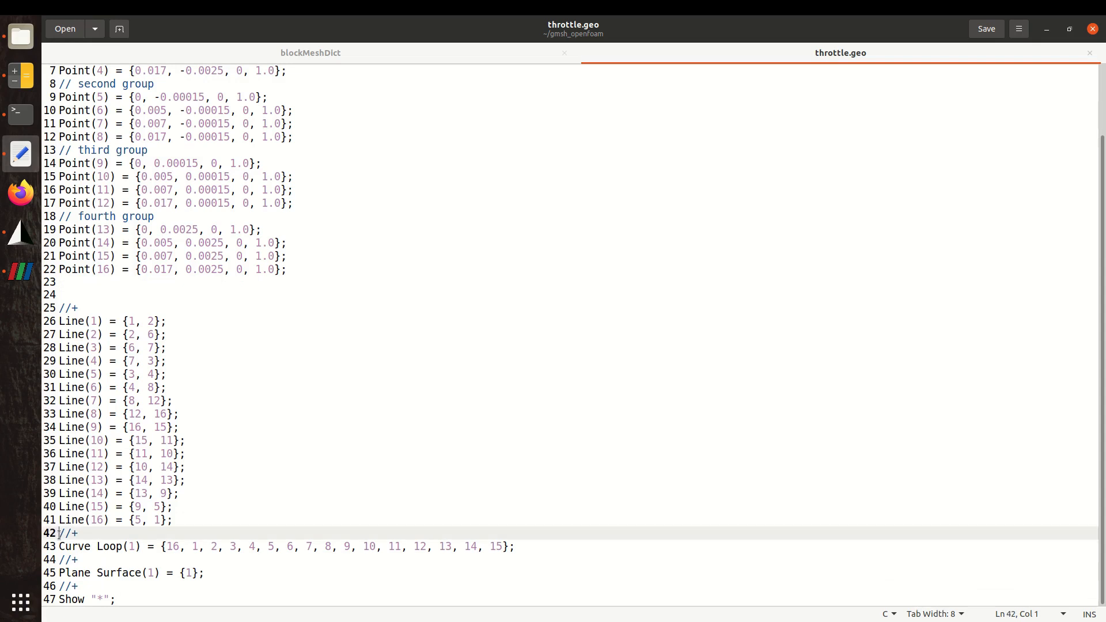
drag(118, 599, 30, 582)
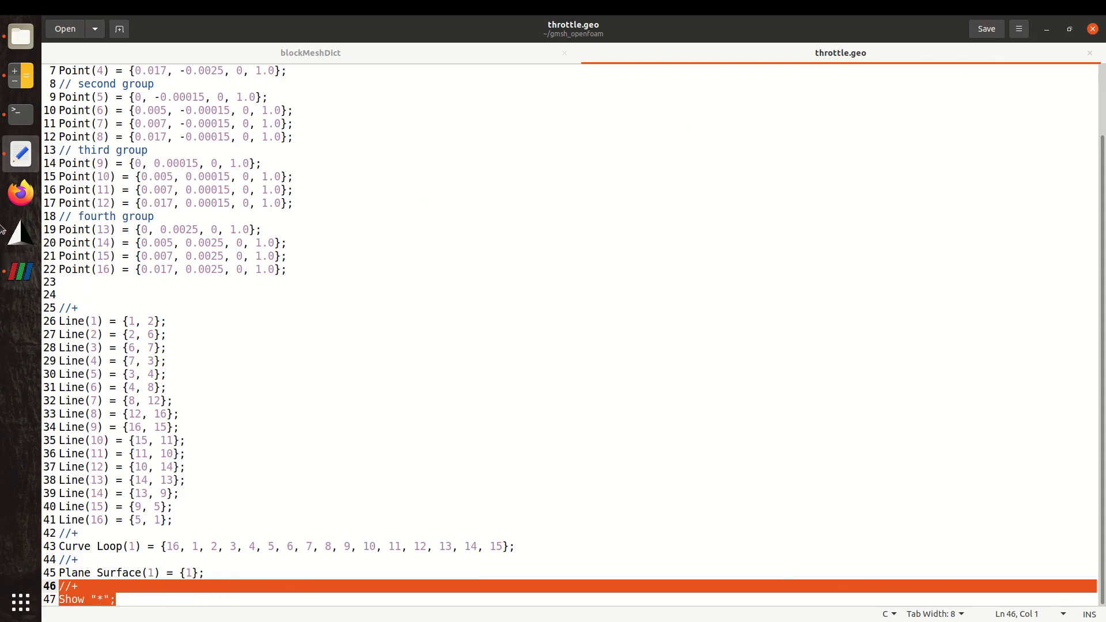
click(21, 233)
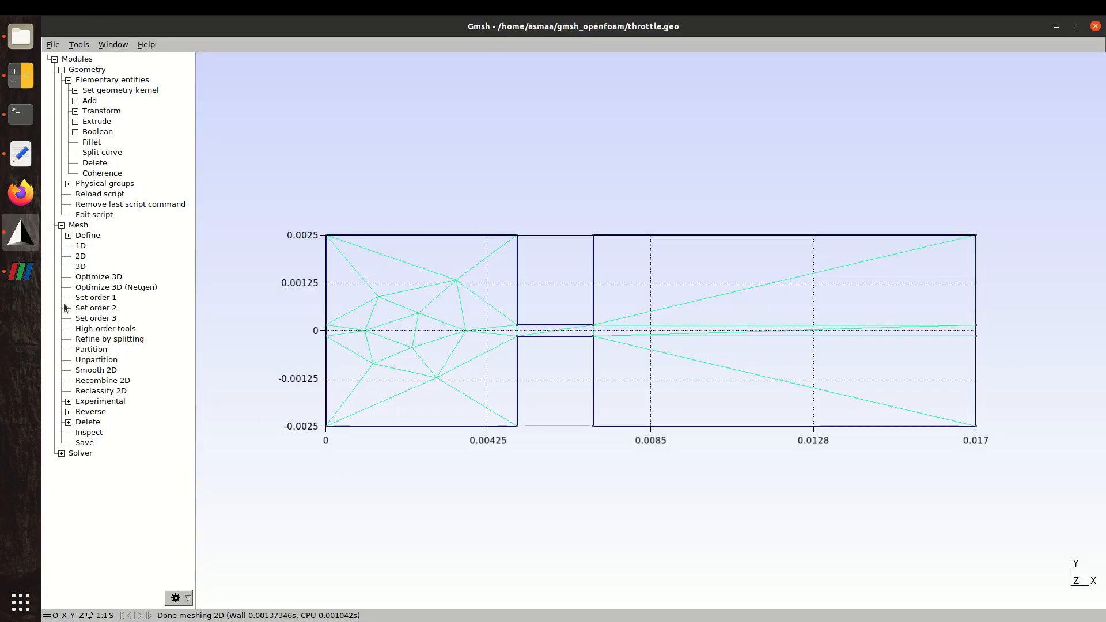
click(106, 194)
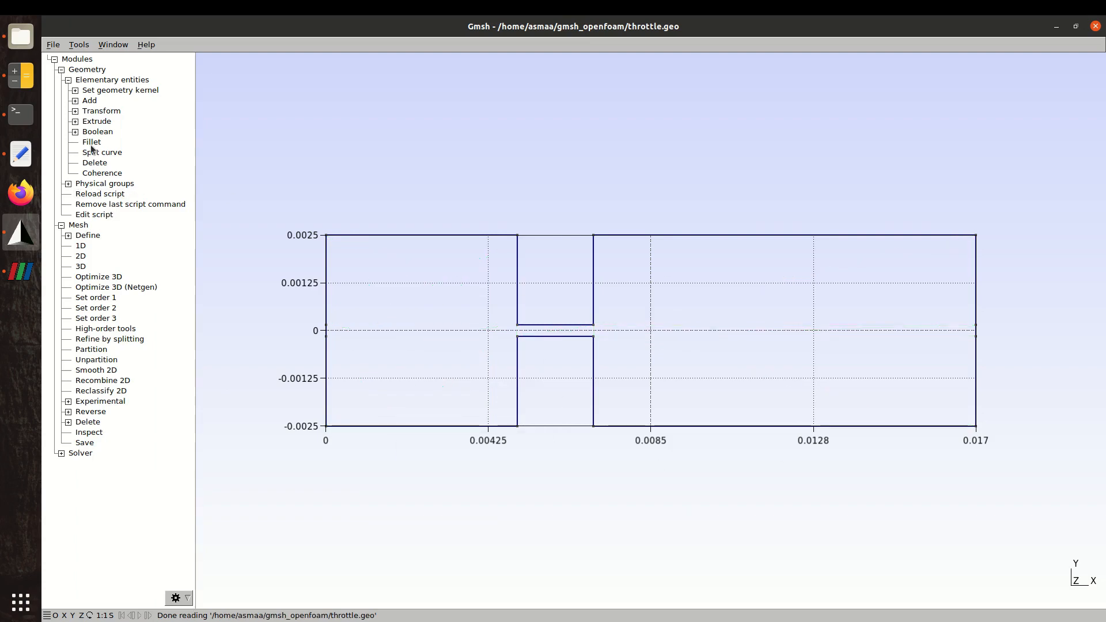
Delete the Curve Loop(1), Plane Surface(1) and Show "*" commands from throttle.geo in the text editor, and save the file
click(21, 154)
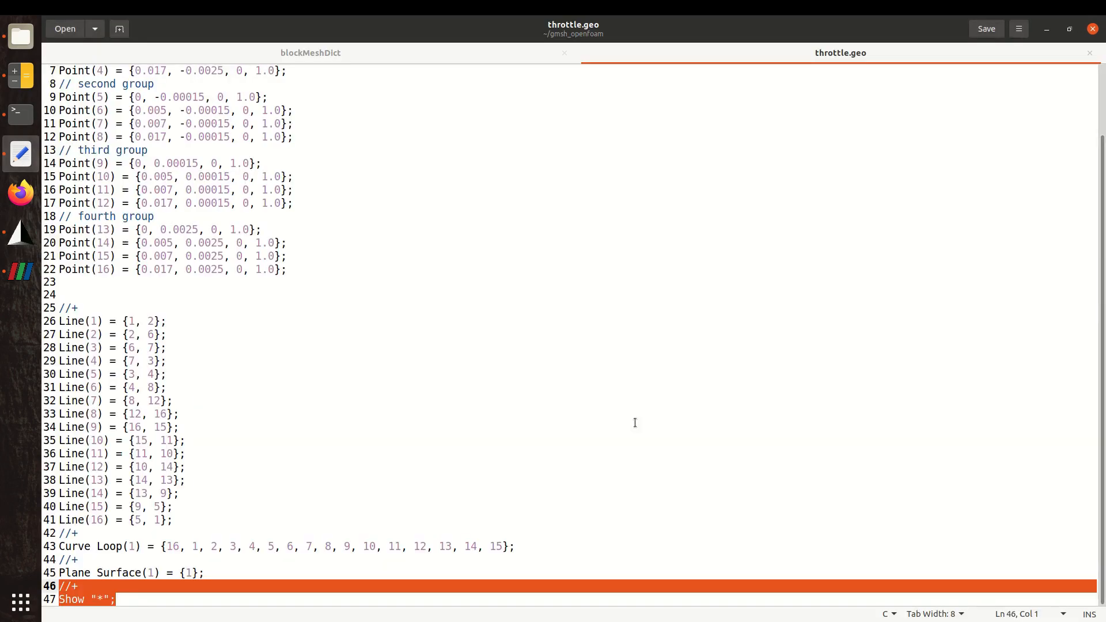
click(124, 602)
drag(125, 601, 47, 534)
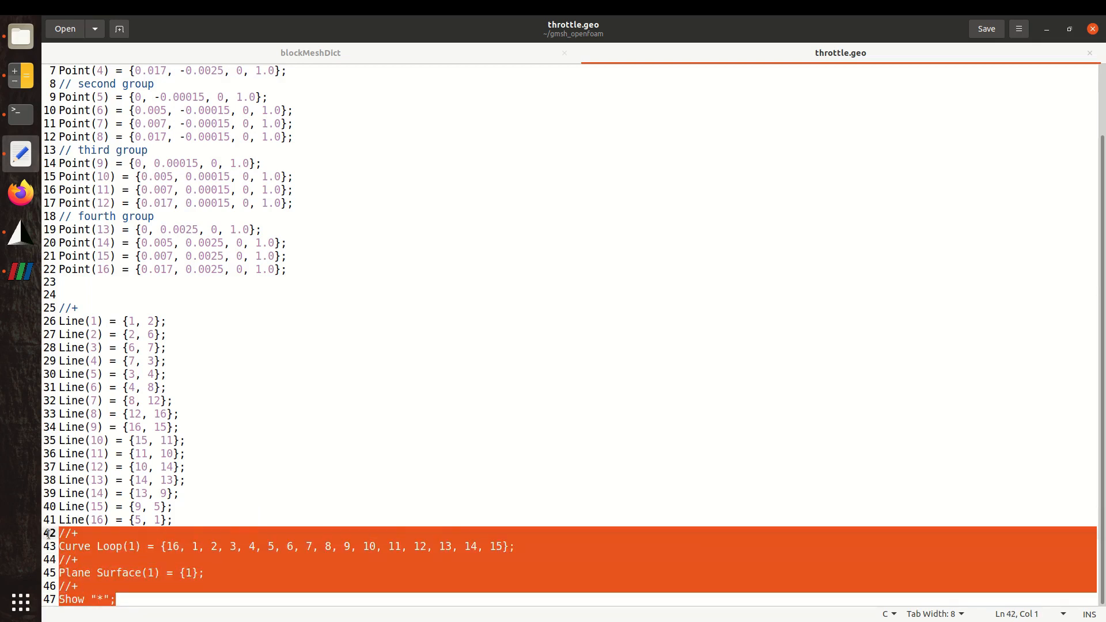
click(129, 573)
drag(62, 546, 533, 582)
drag(153, 599, 2, 537)
key(Up)
key(ctrl+s)
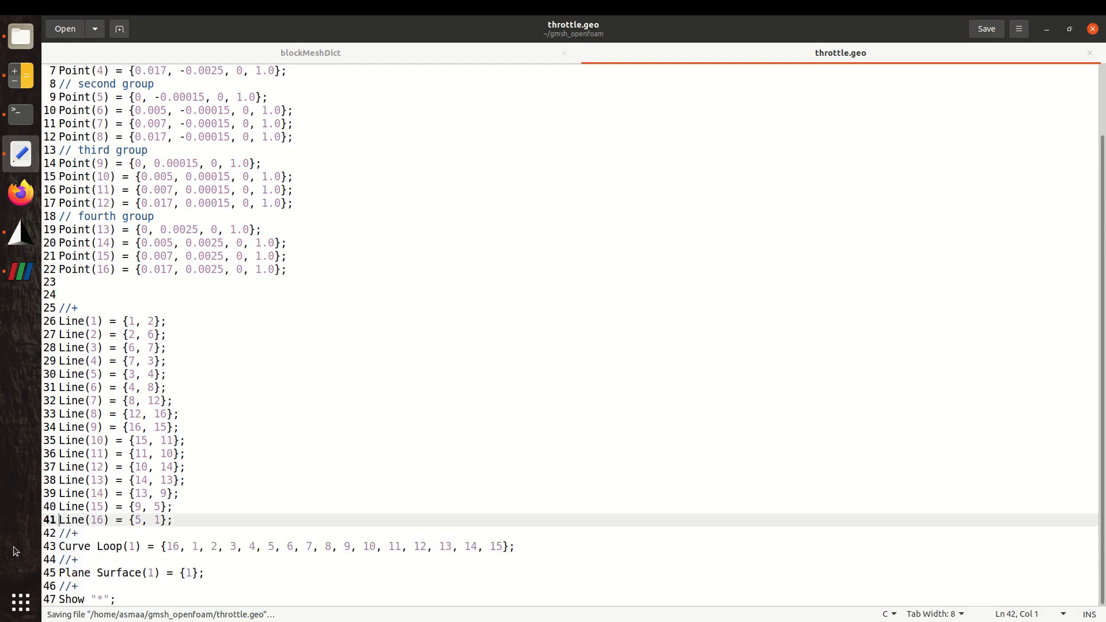
drag(178, 604, 2, 541)
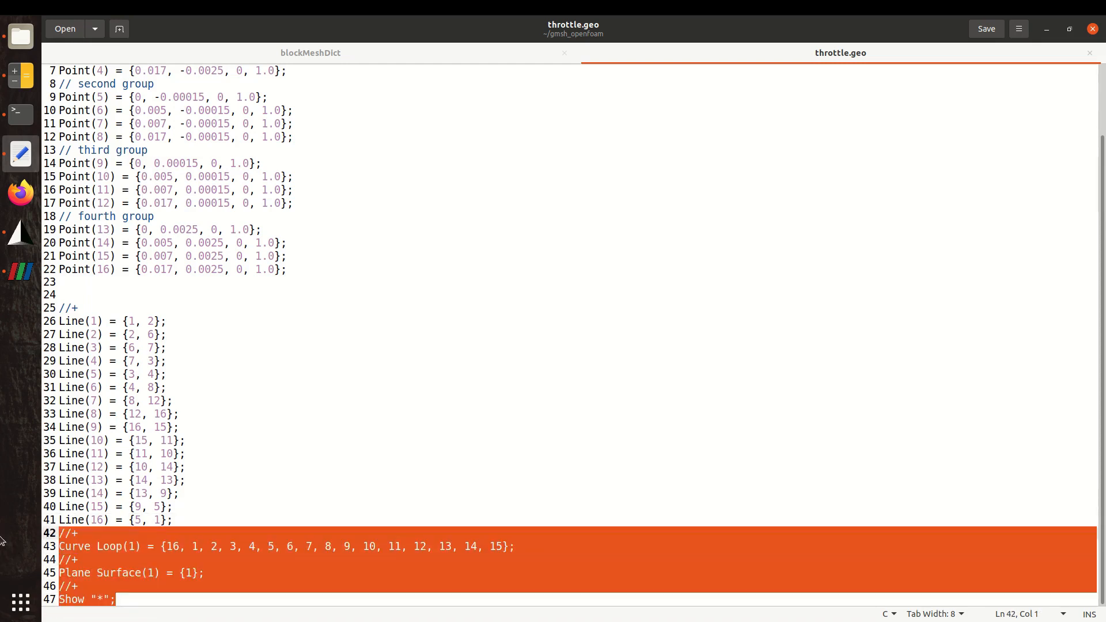
key(Delete)
key(Up)
key(ctrl+s)
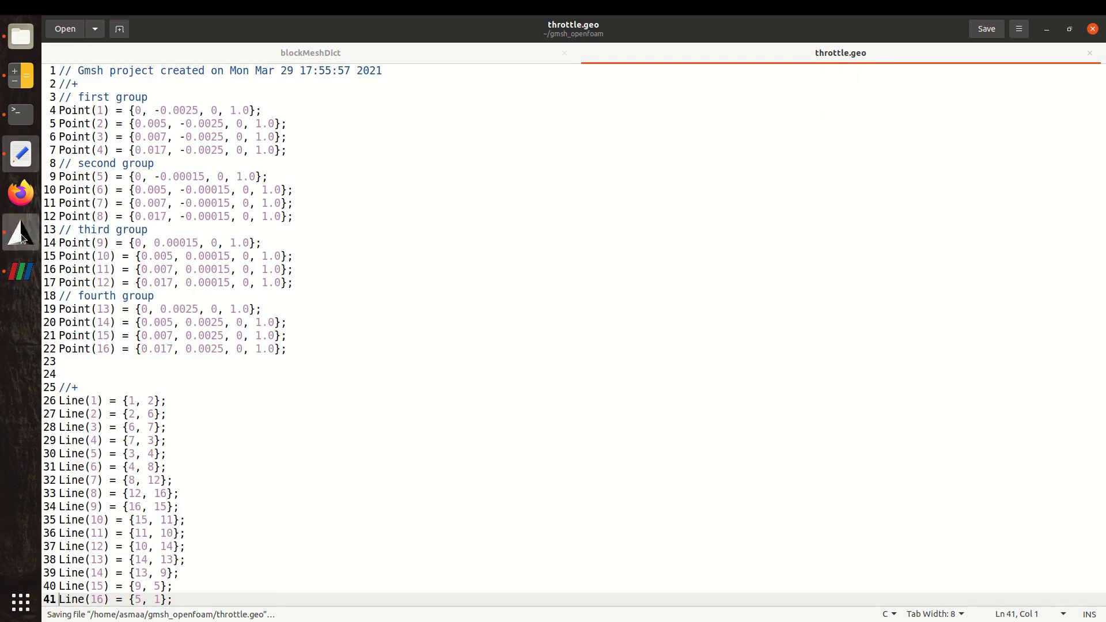
Reload the script in Gmsh and check the visibility list of elementary entities for the removed surface
click(22, 234)
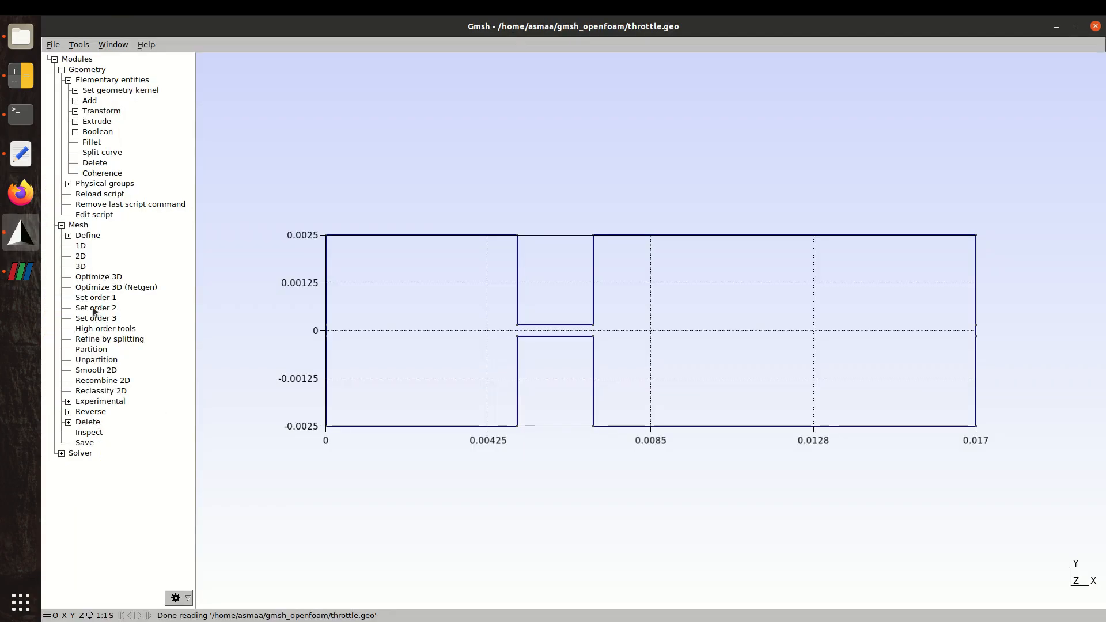
click(91, 196)
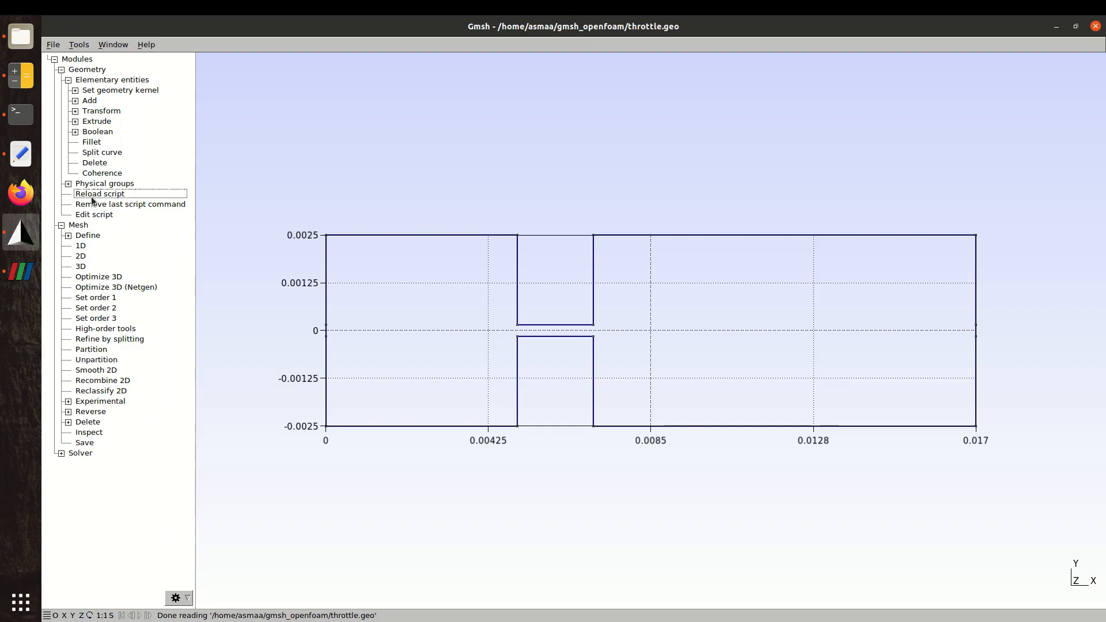
click(87, 45)
click(92, 83)
scroll(640, 304, down, 3)
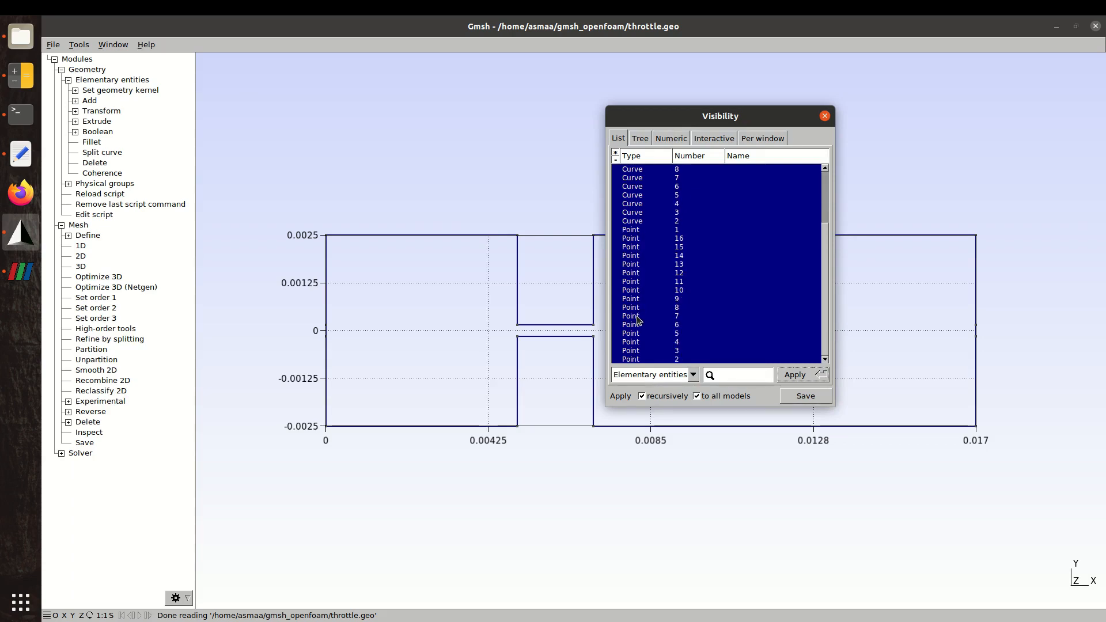
click(21, 154)
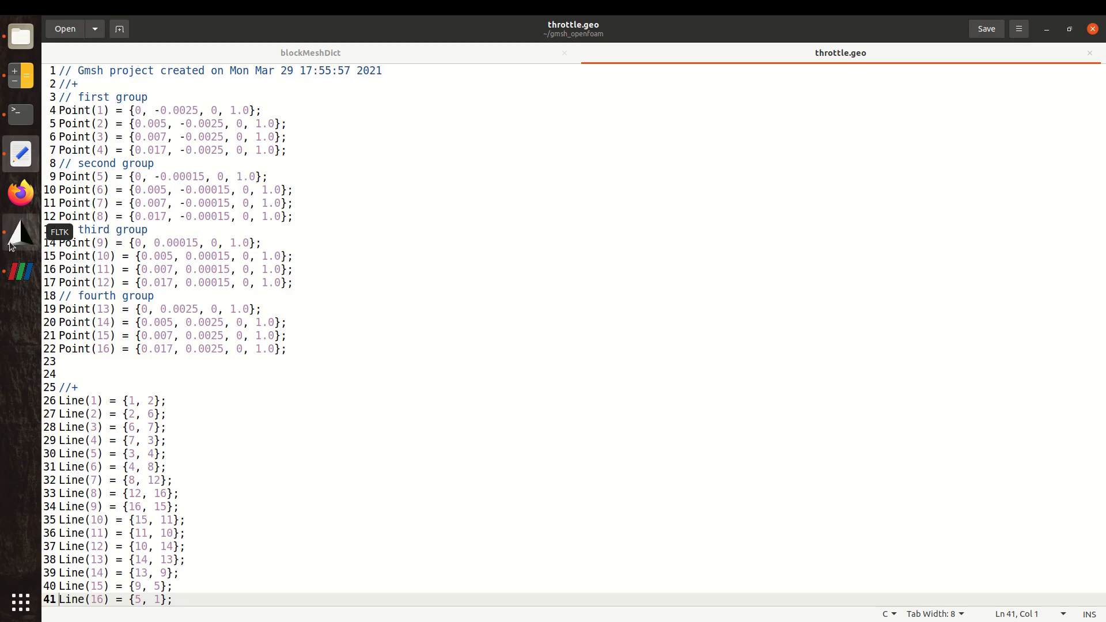
click(30, 239)
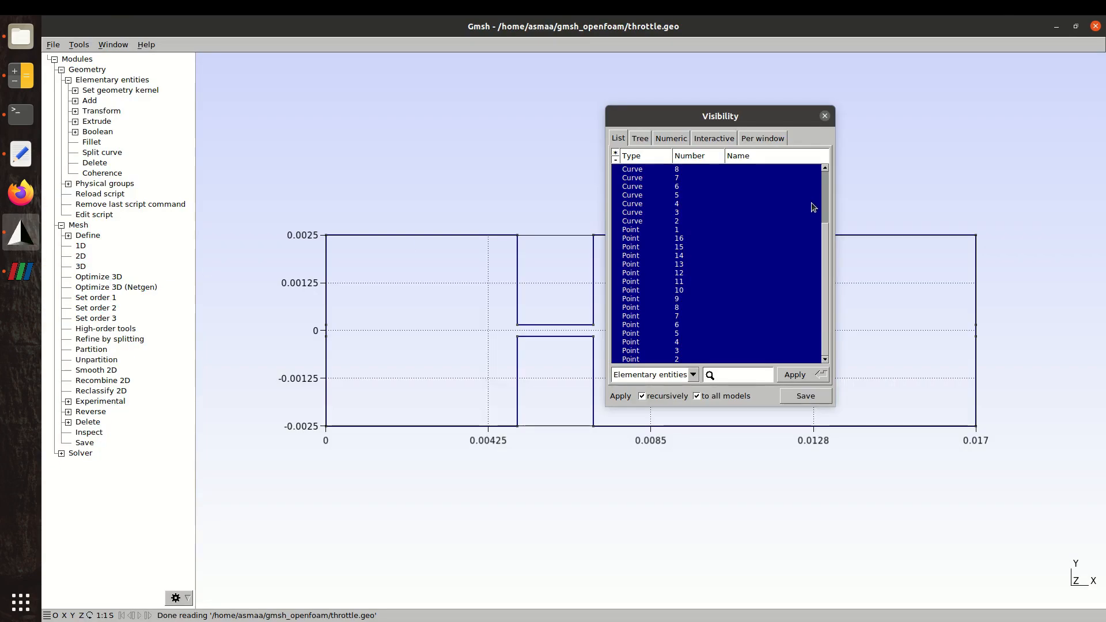
key(Escape)
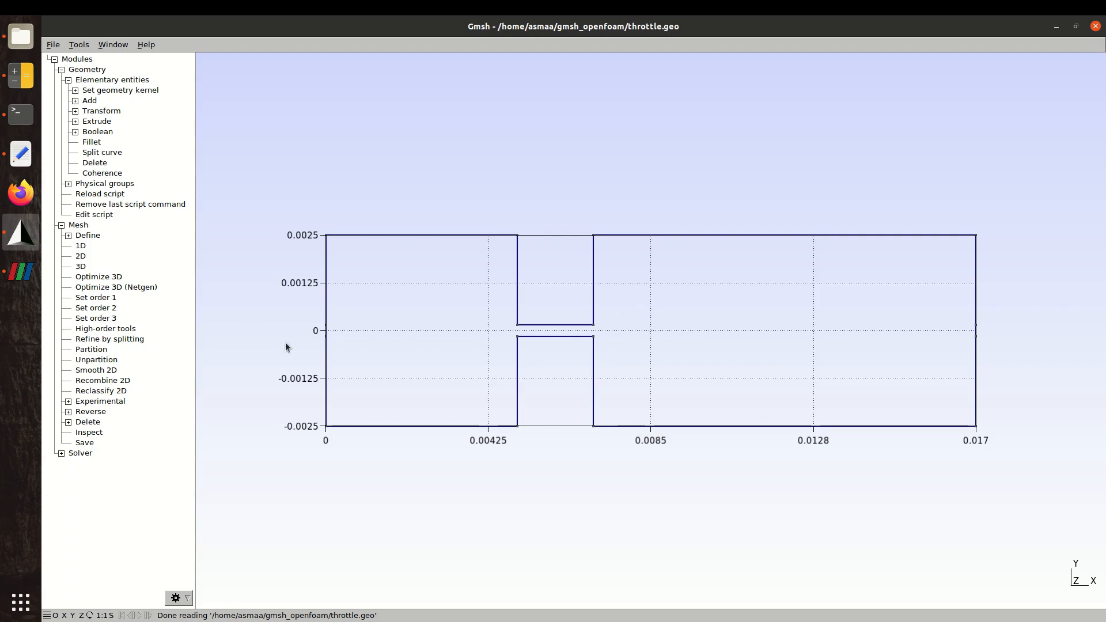
Add horizontal lines from point 5 to point 6 and from point 9 to point 10 across the inlet section
click(88, 101)
click(98, 131)
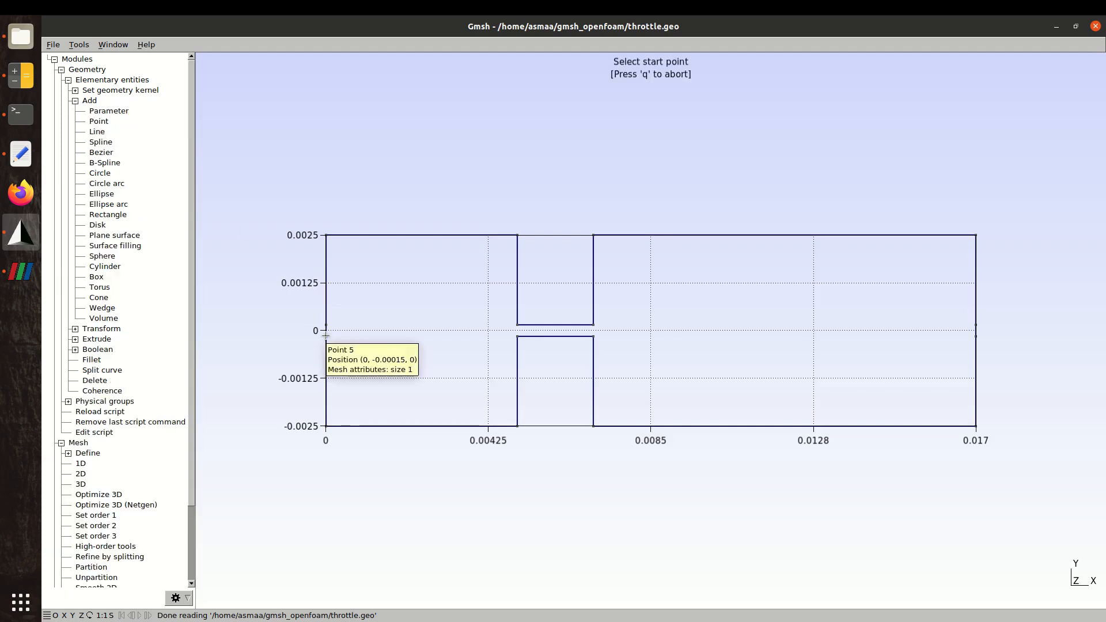
click(331, 335)
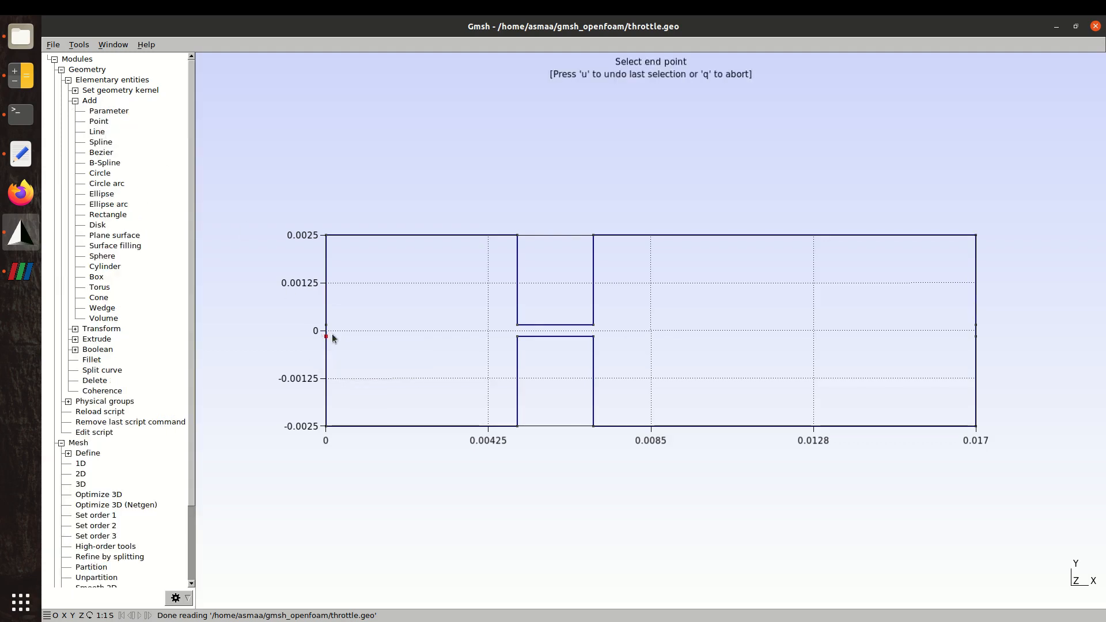
click(516, 337)
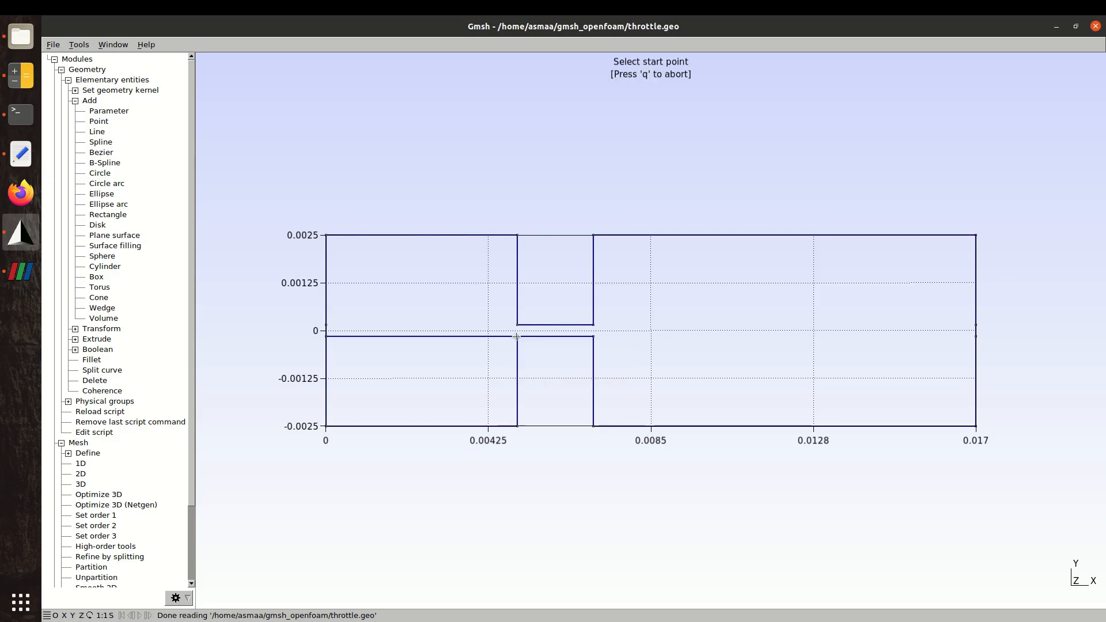
click(326, 325)
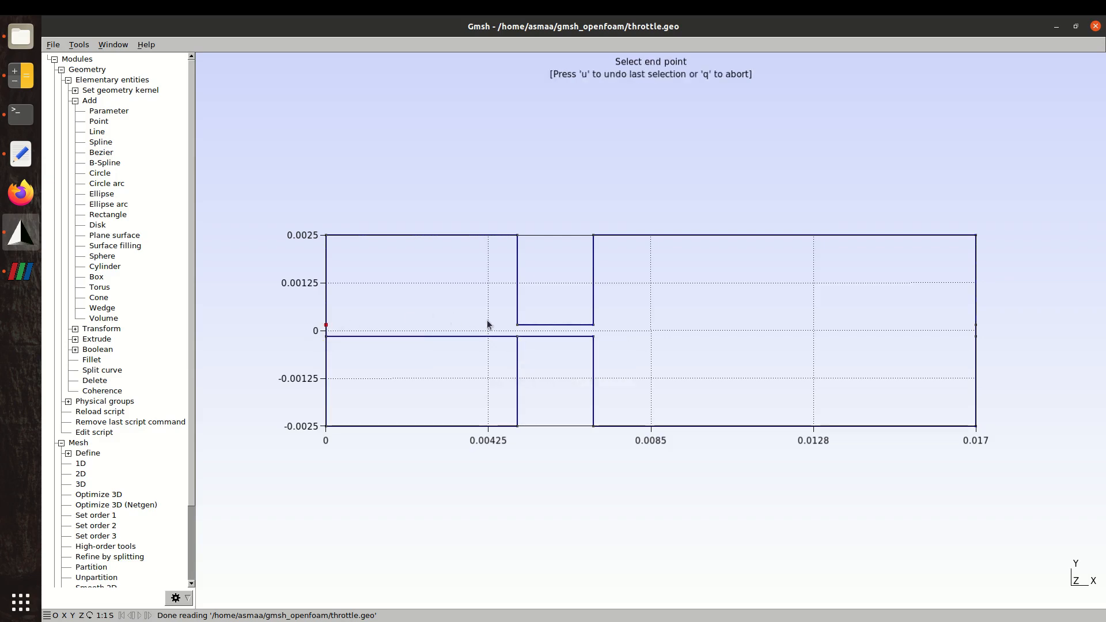
click(517, 325)
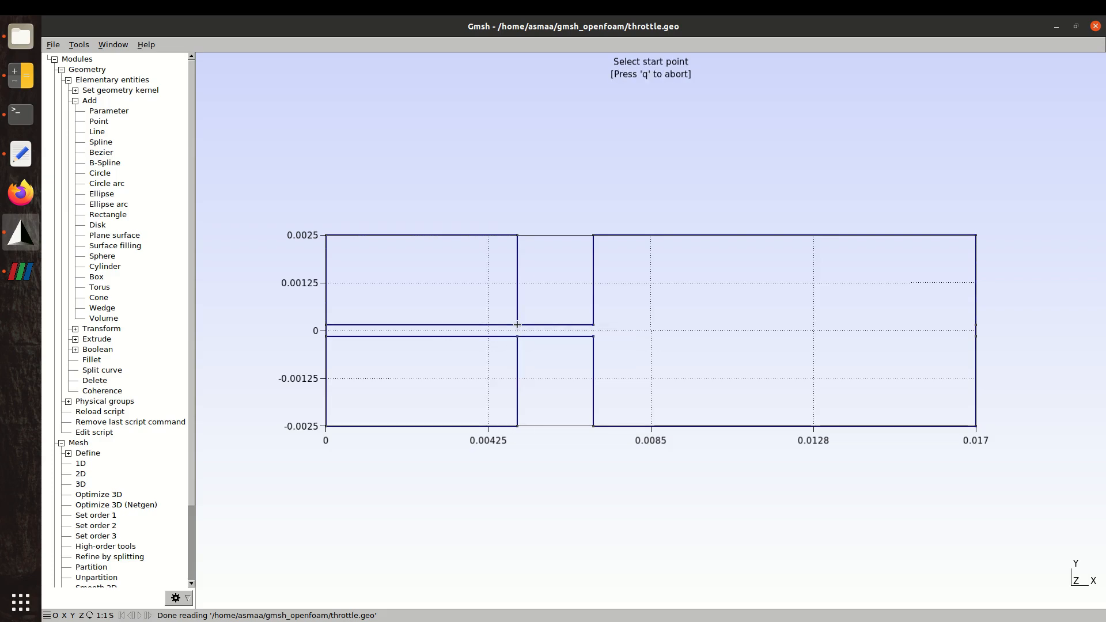
Add horizontal lines from point 11 to point 12 and from point 7 to point 8 across the outlet section
click(592, 325)
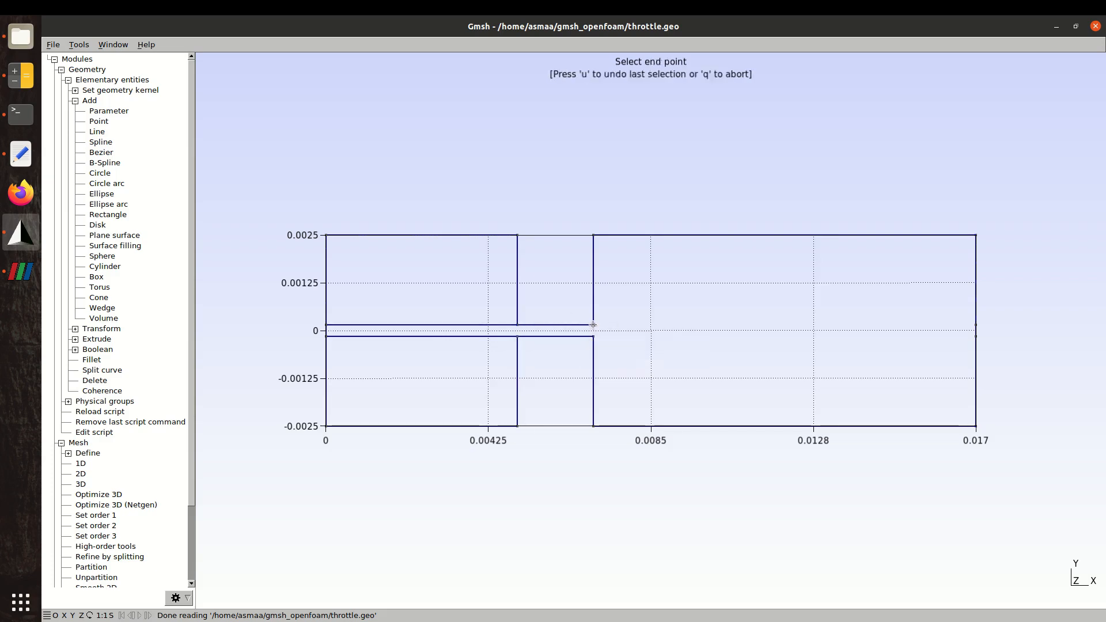
click(977, 325)
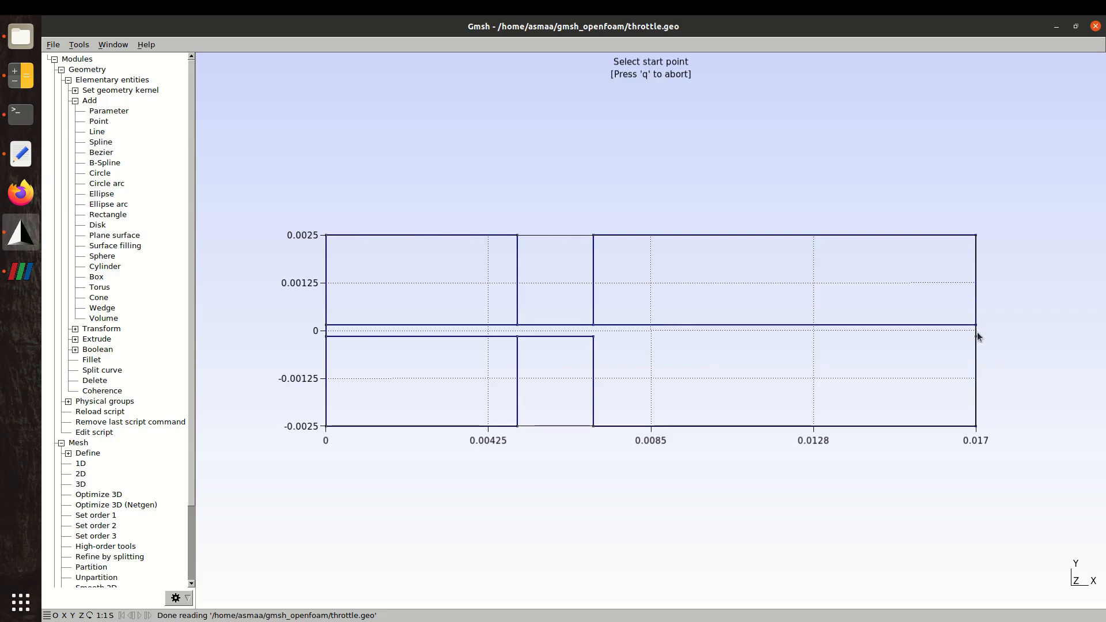
click(594, 336)
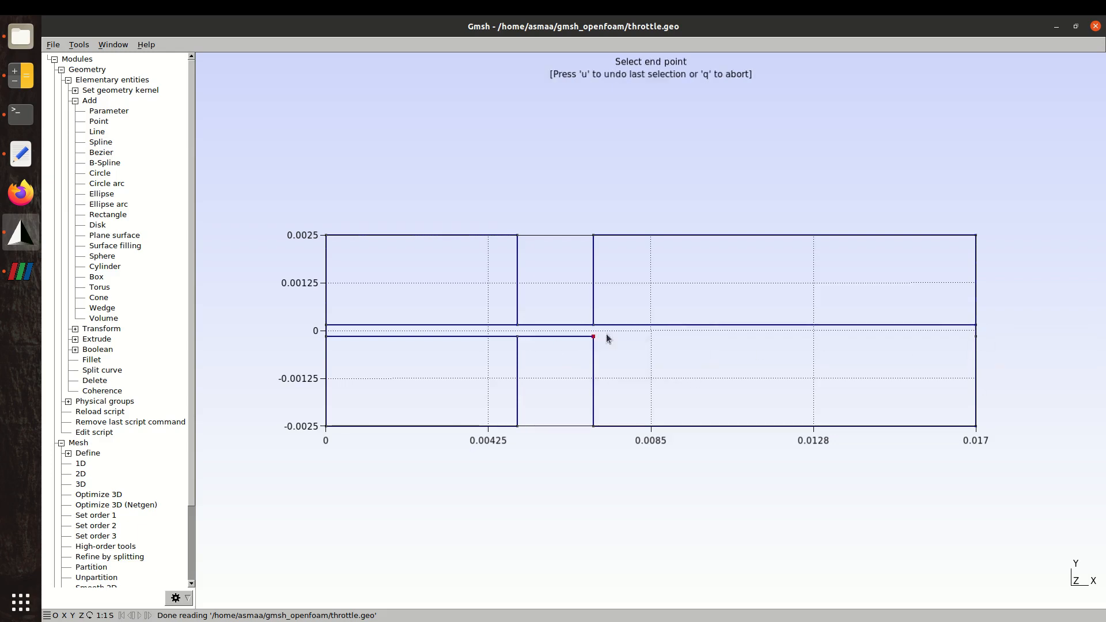
click(976, 336)
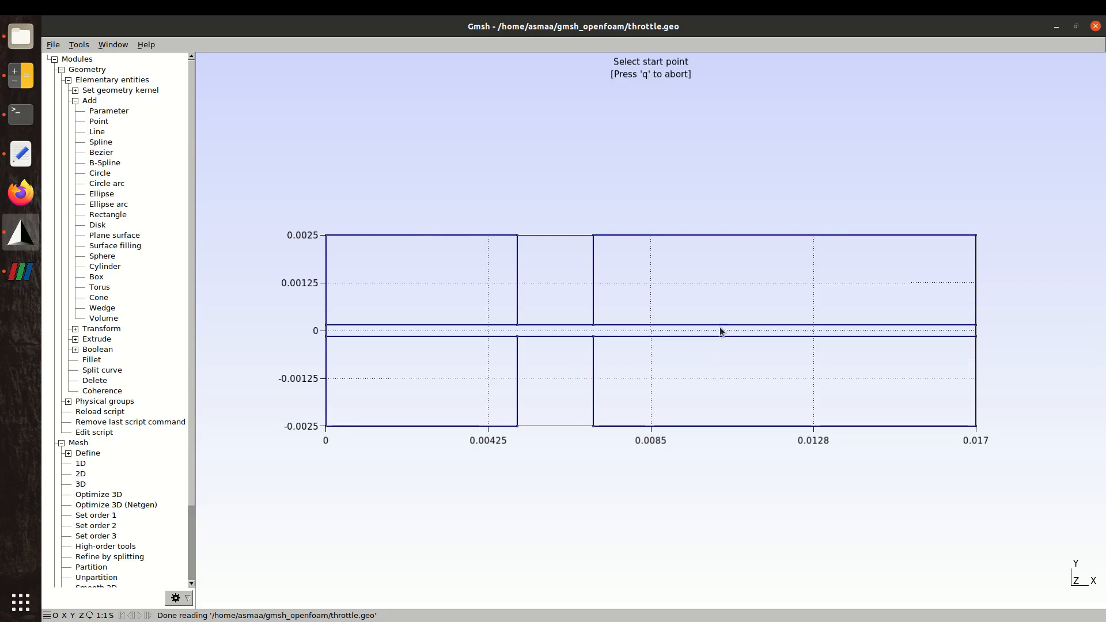
Add vertical lines closing both throat ends, from point 10 to point 6 and from point 11 to point 7
click(518, 325)
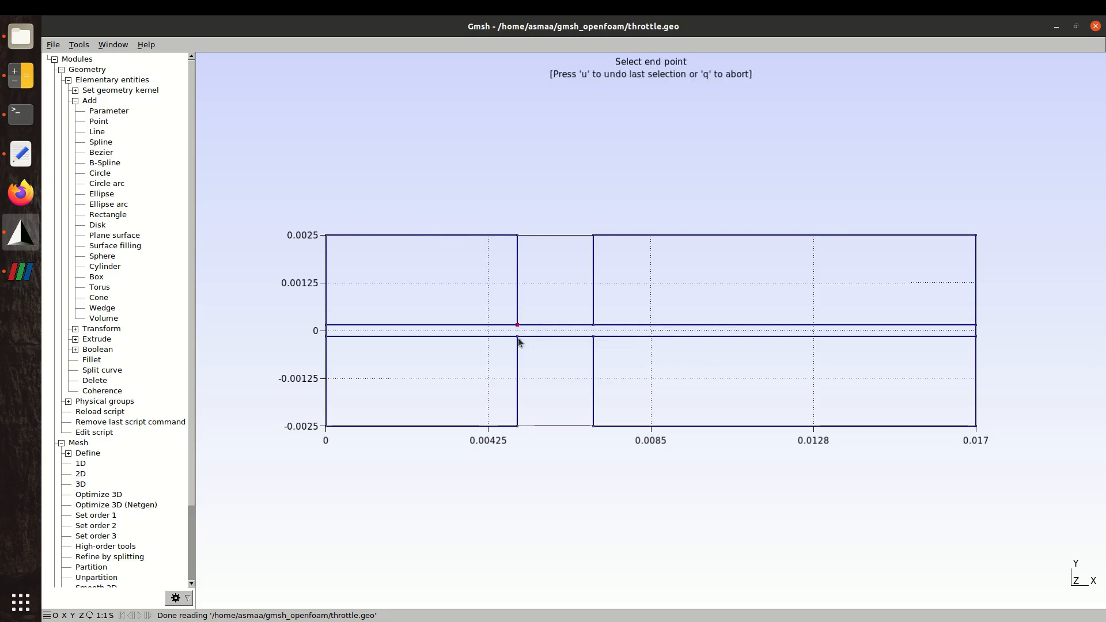
click(518, 337)
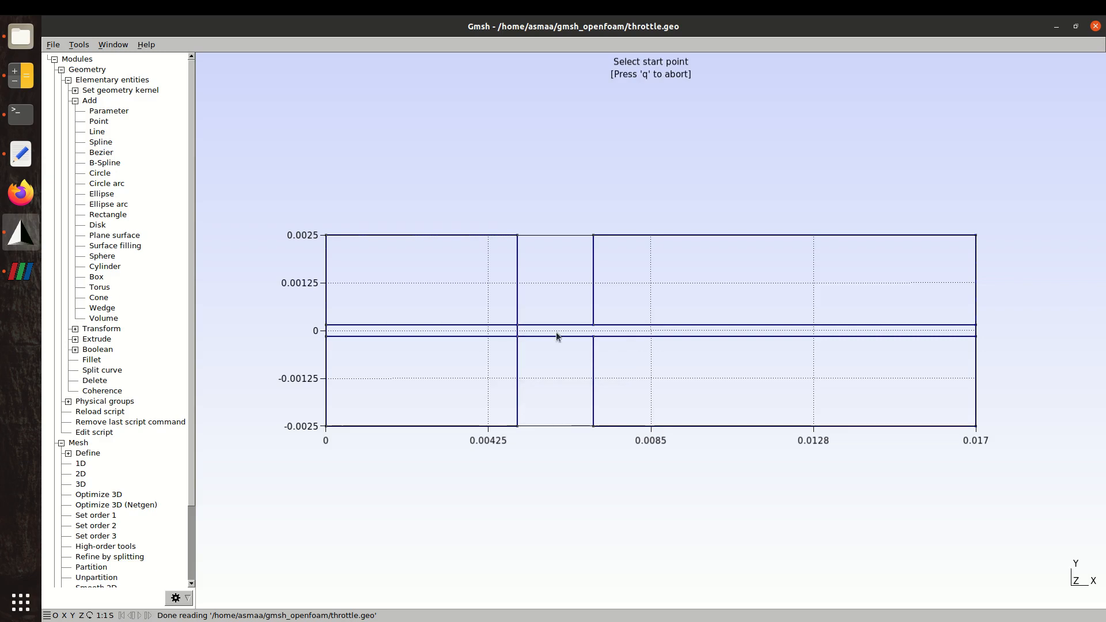
click(594, 325)
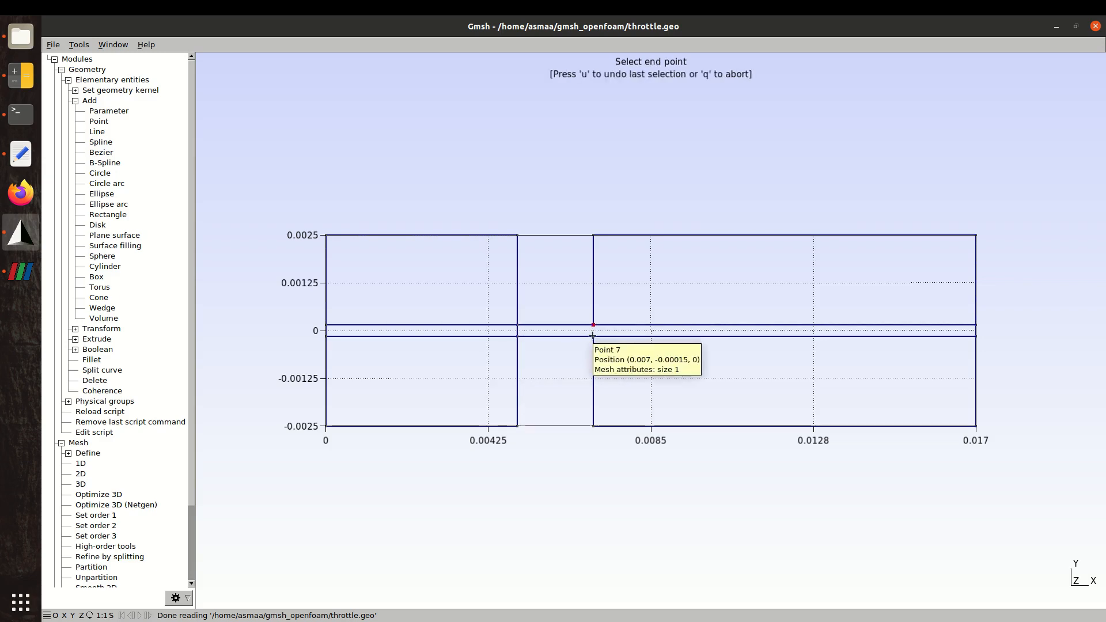
click(593, 336)
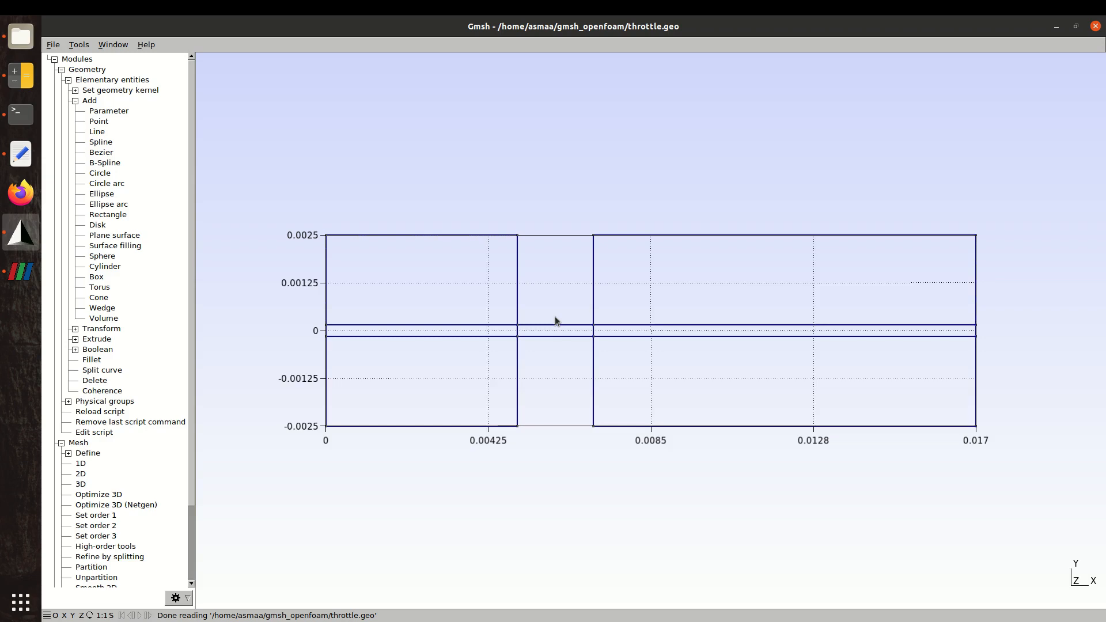
Reload throttle.geo from disk in the text editor and delete the //+ comments above Line(17) and Line(18)
click(12, 149)
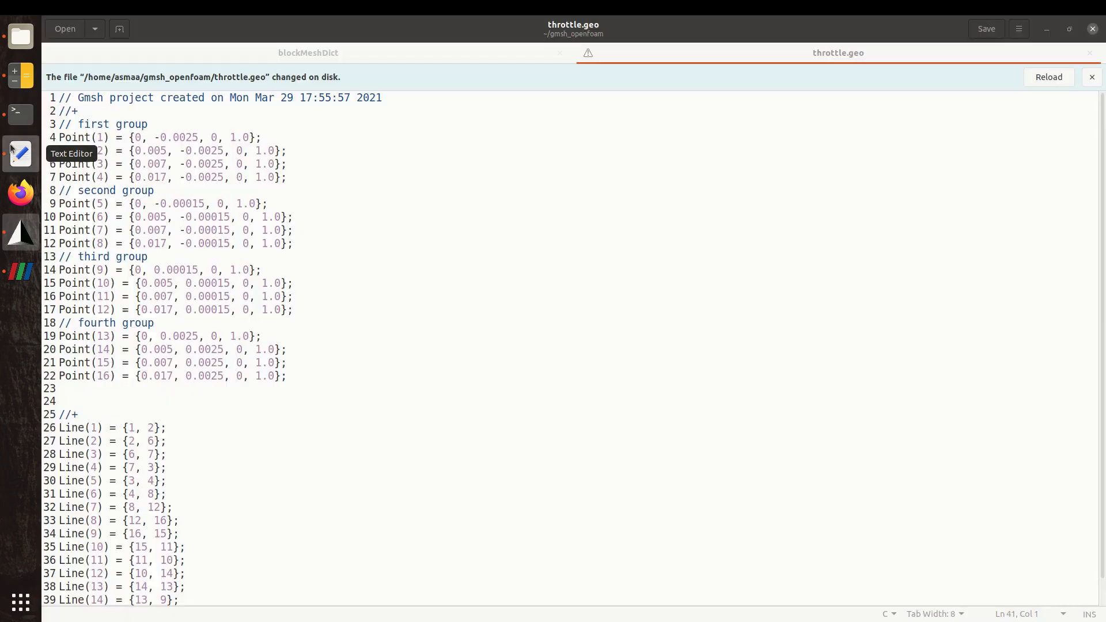
click(1044, 77)
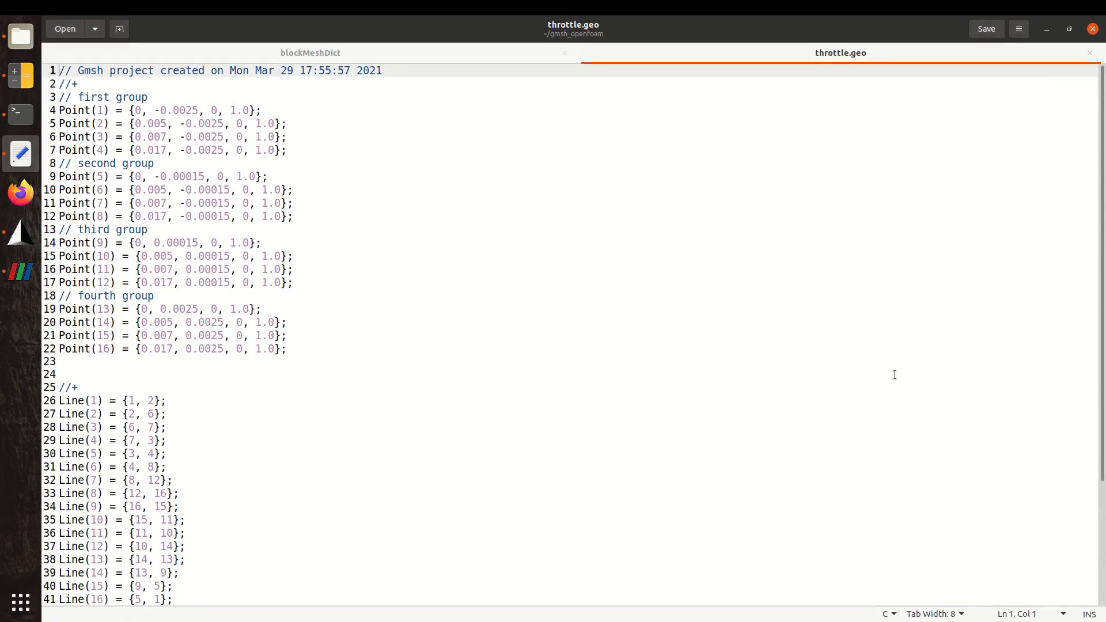
scroll(894, 374, down, 4)
click(109, 458)
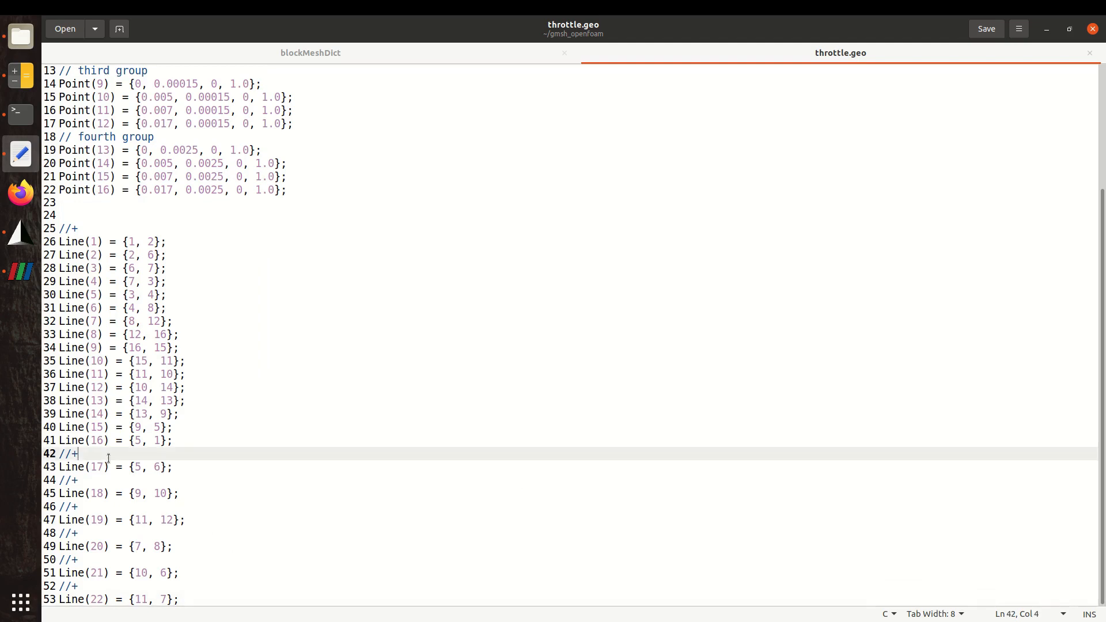
key(ctrl+d)
key(Down)
key(ctrl+d)
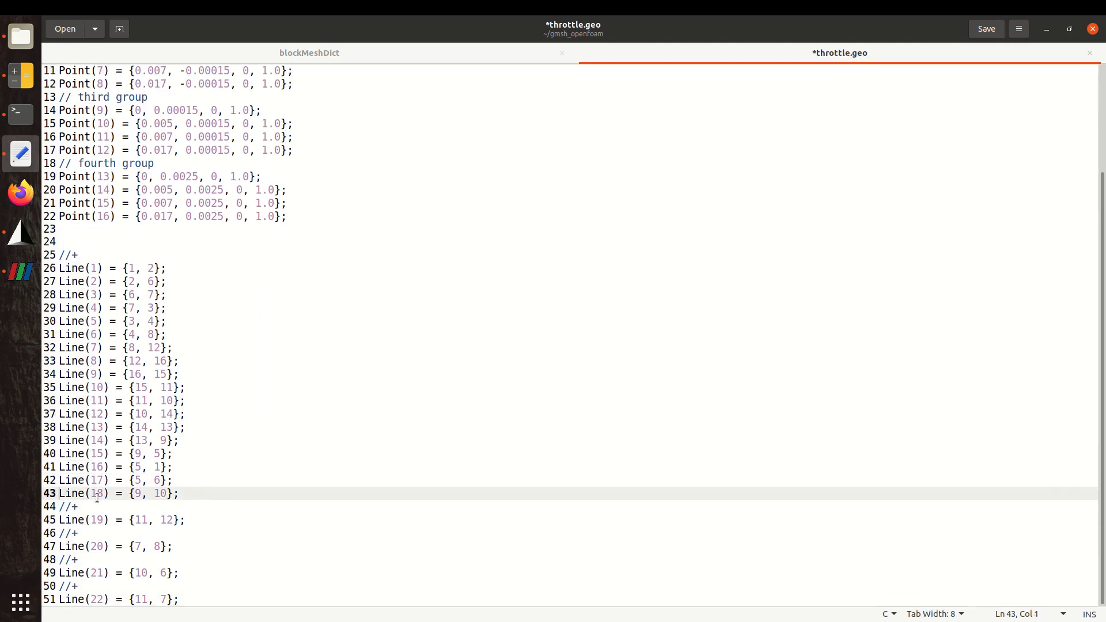
Delete the //+ comments above Line(19) through Line(22) in throttle.geo and save the file
click(97, 507)
key(ctrl+d)
click(95, 531)
key(ctrl+d)
click(94, 562)
key(ctrl+d)
click(87, 586)
key(ctrl+d)
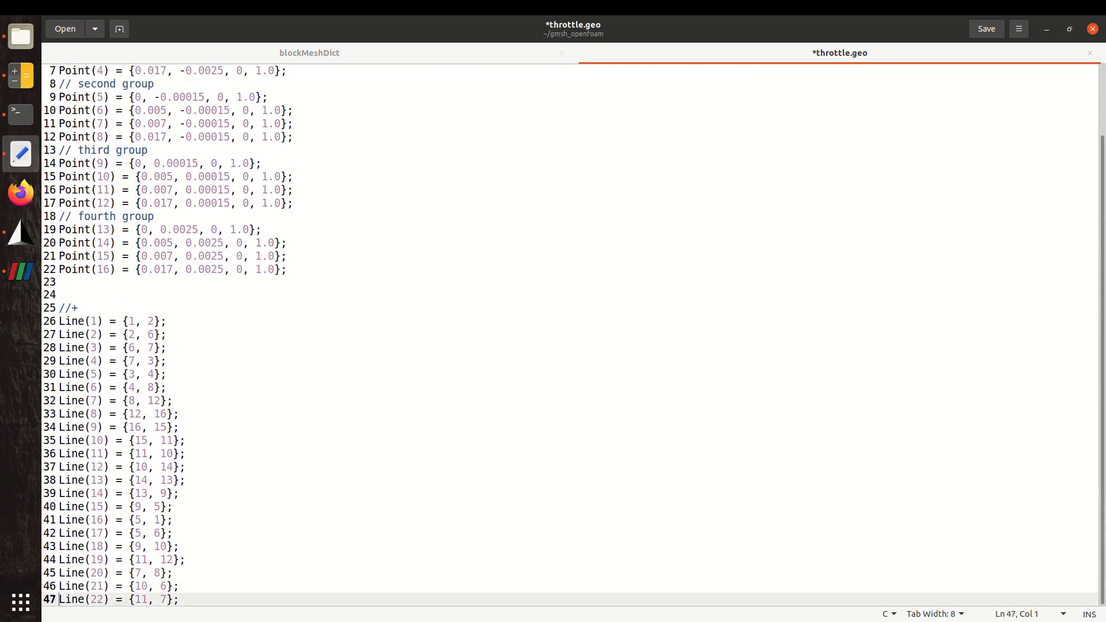
key(ctrl+s)
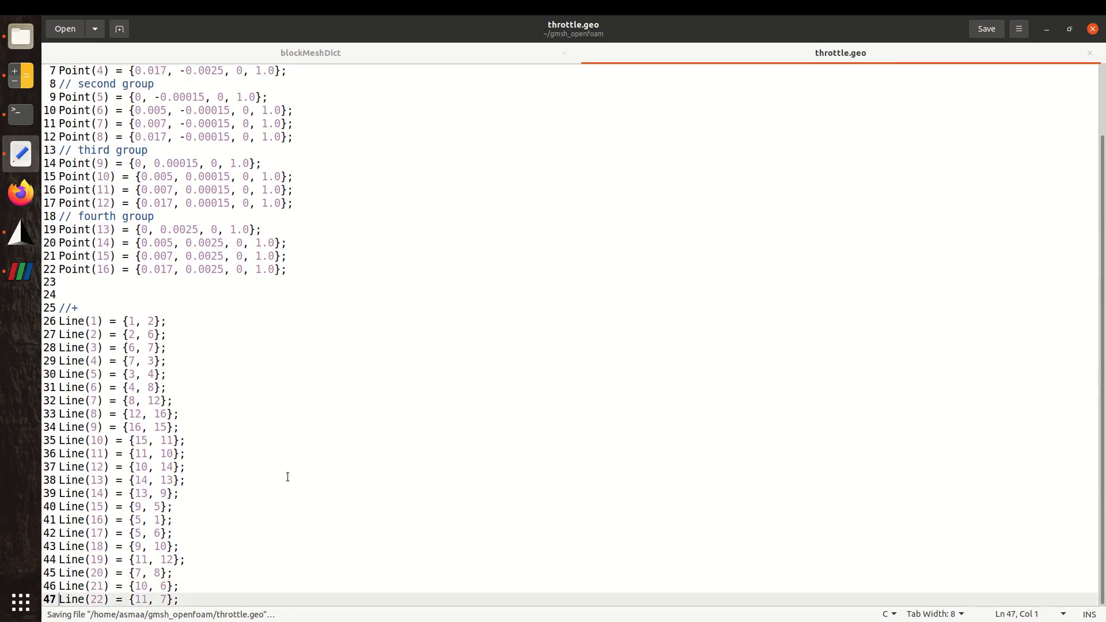
drag(262, 598, 4, 530)
click(420, 496)
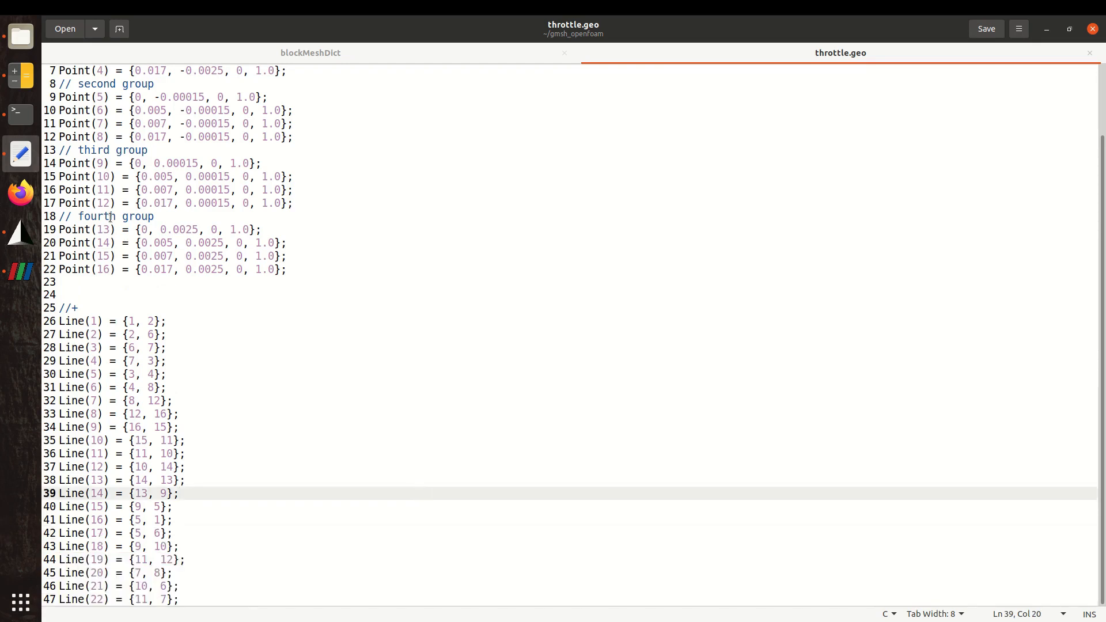
Switch to Gmsh and show the transfinite options among the mesh definitions
click(21, 232)
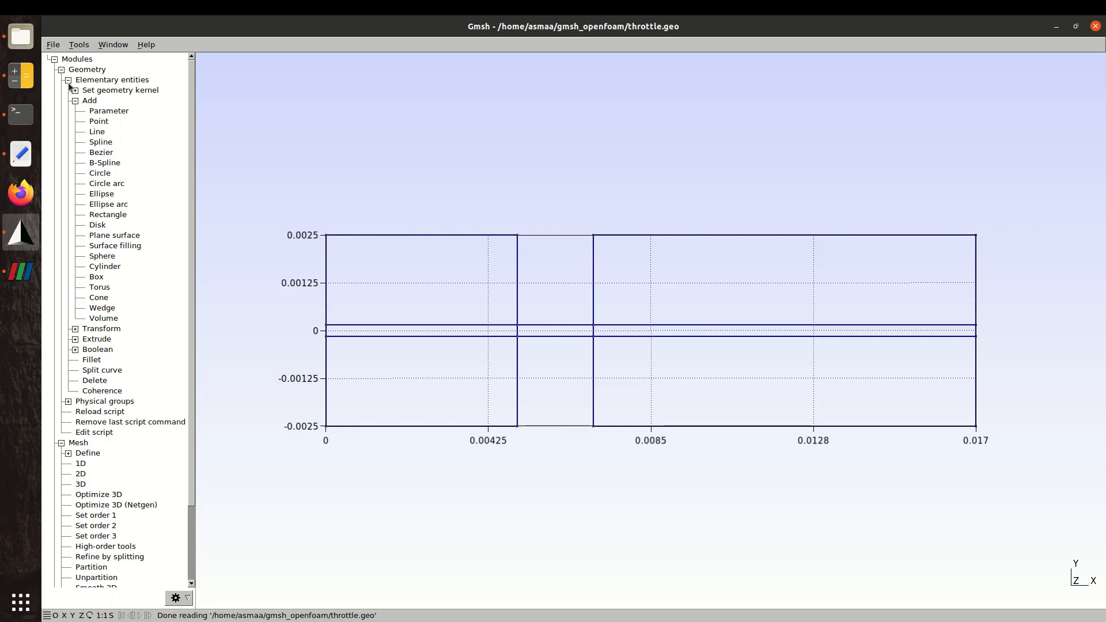
click(75, 101)
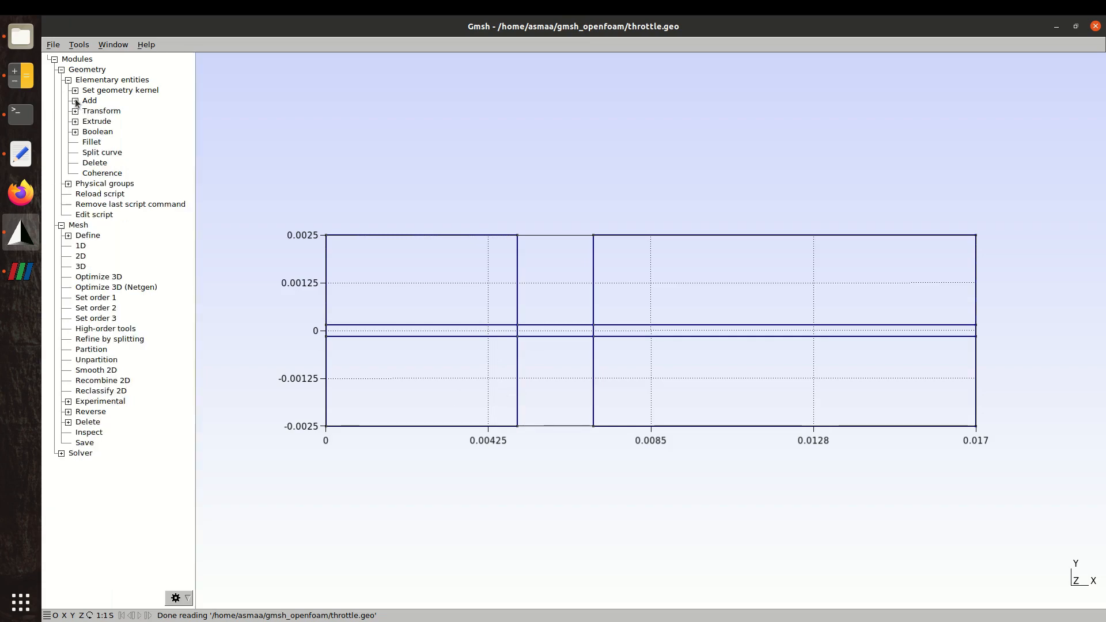
click(67, 235)
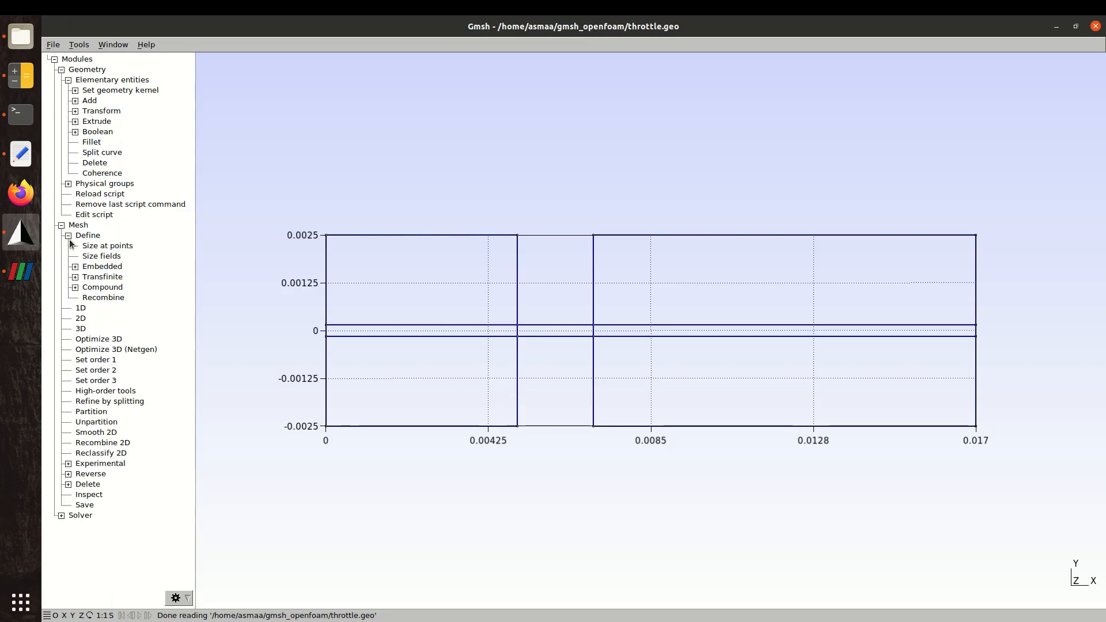
click(75, 277)
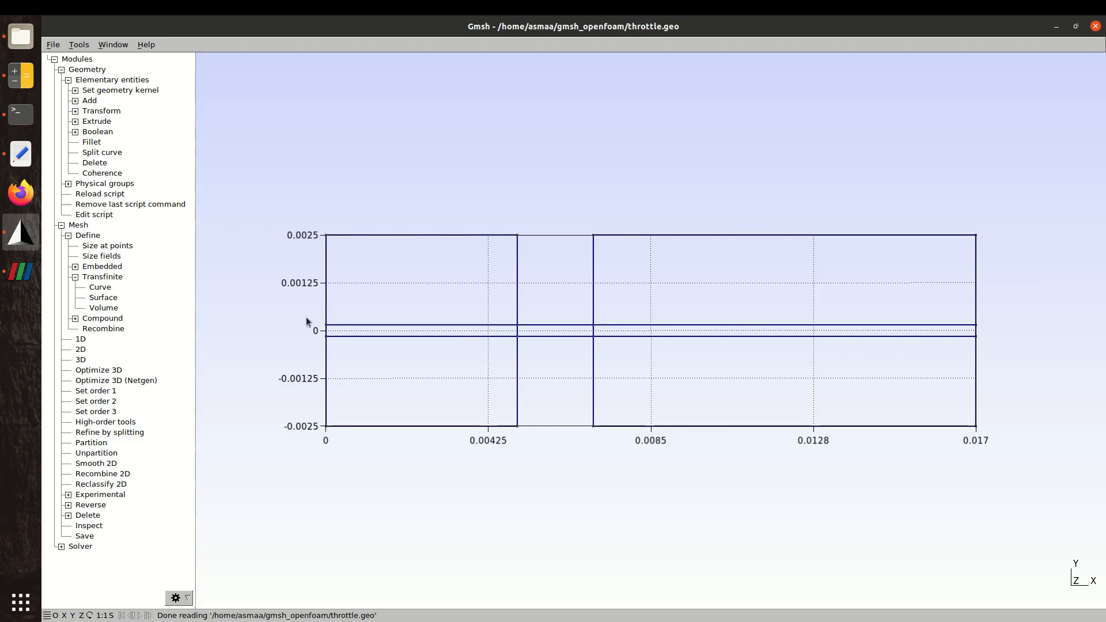
Compare the block division in Gmsh with the original throttle mesh in ParaView, examining the throat and the whole domain
mouse_move(327, 328)
click(17, 276)
scroll(612, 424, up, 5)
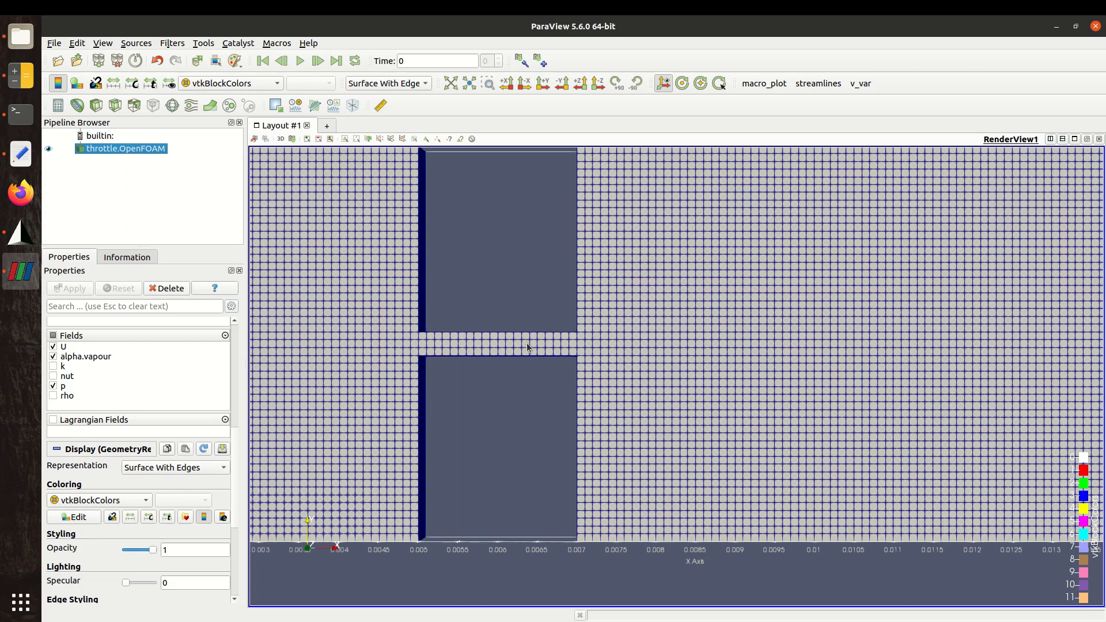
click(21, 232)
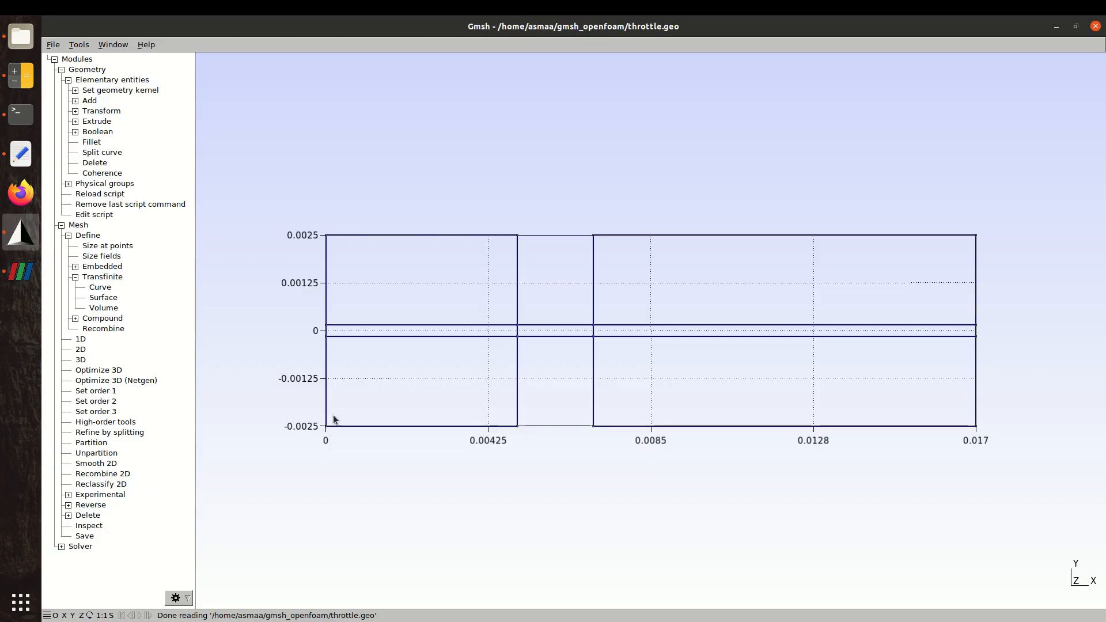
mouse_move(327, 334)
click(21, 271)
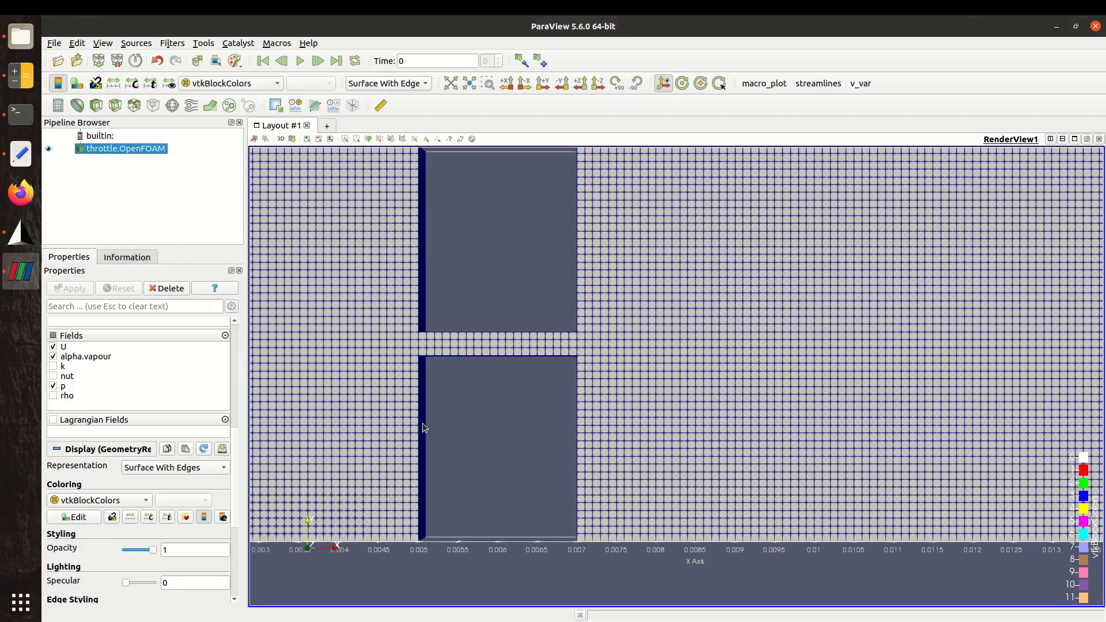
scroll(422, 482, down, 5)
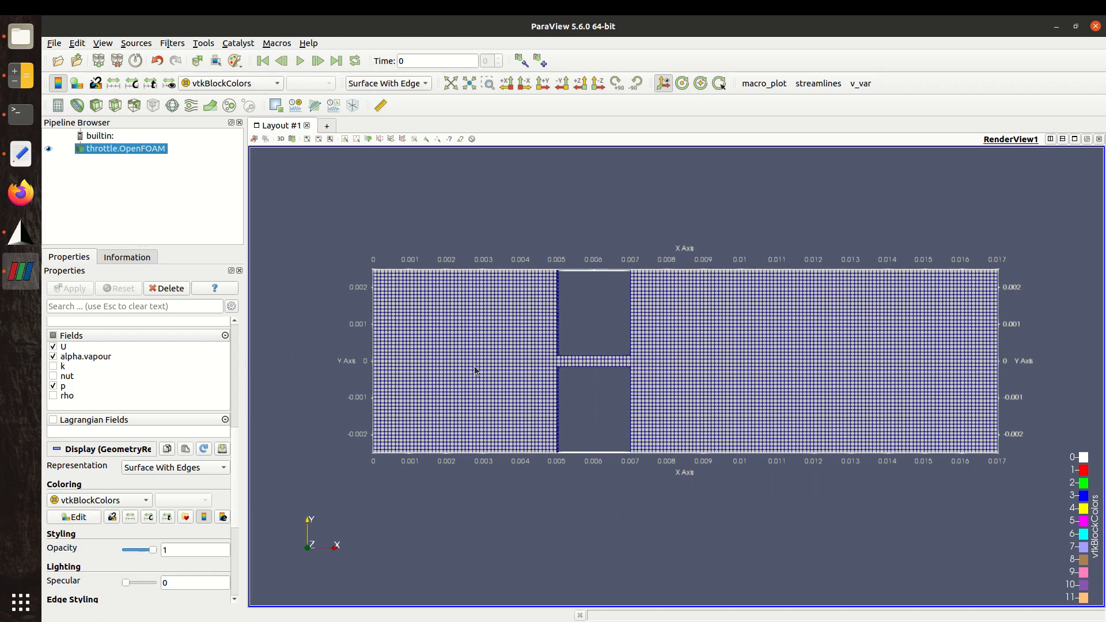
click(35, 169)
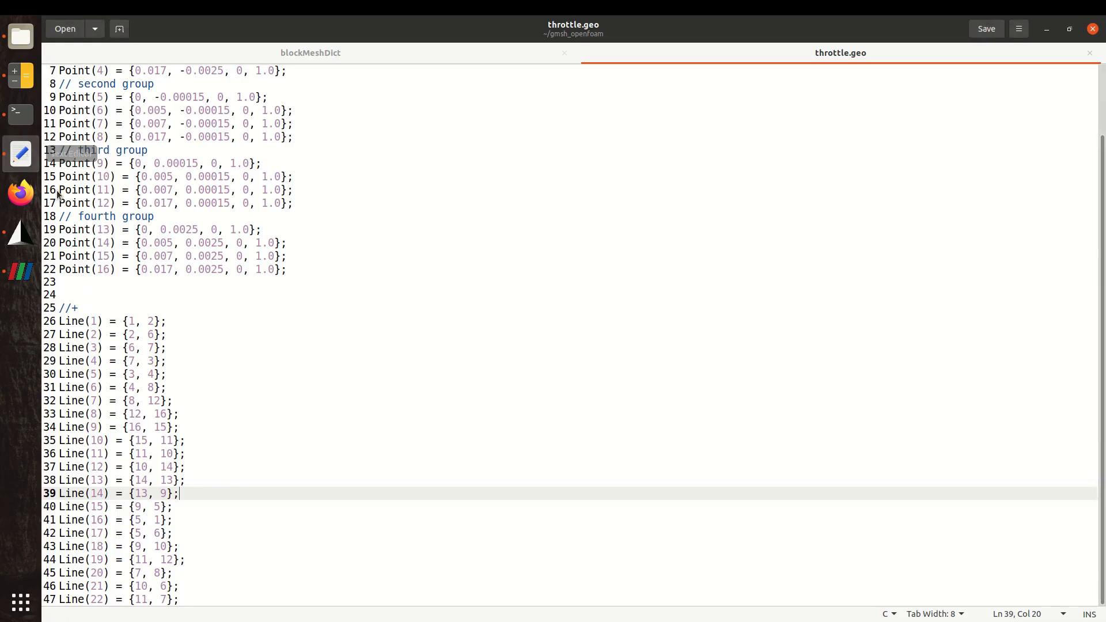
Return to Gmsh and add a plane surface for the lower inlet block, with no holes
click(22, 233)
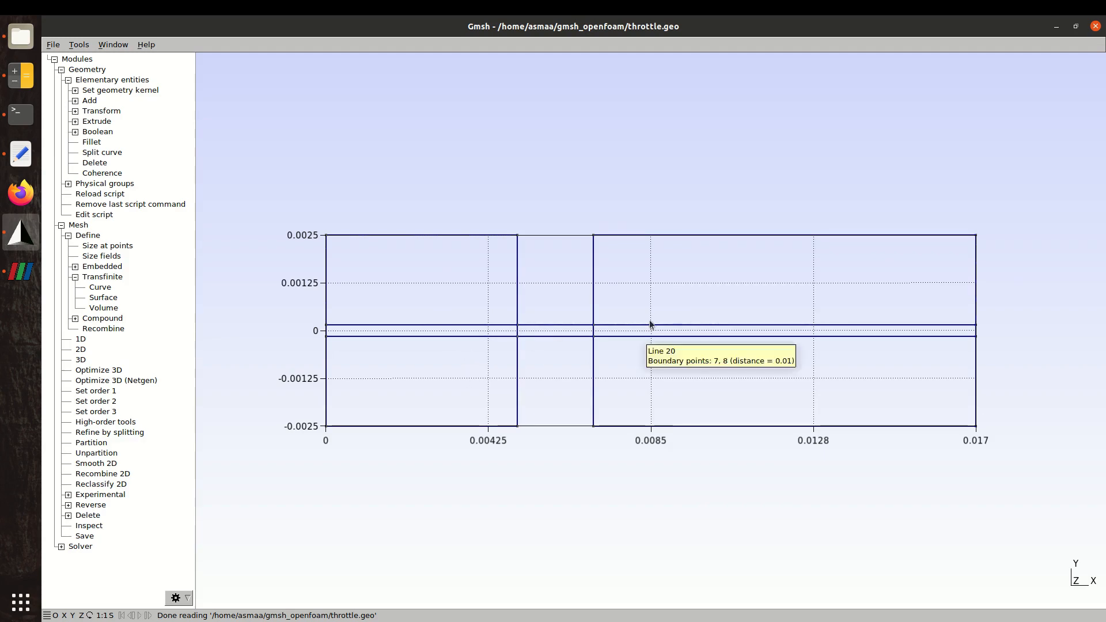
click(75, 101)
click(106, 235)
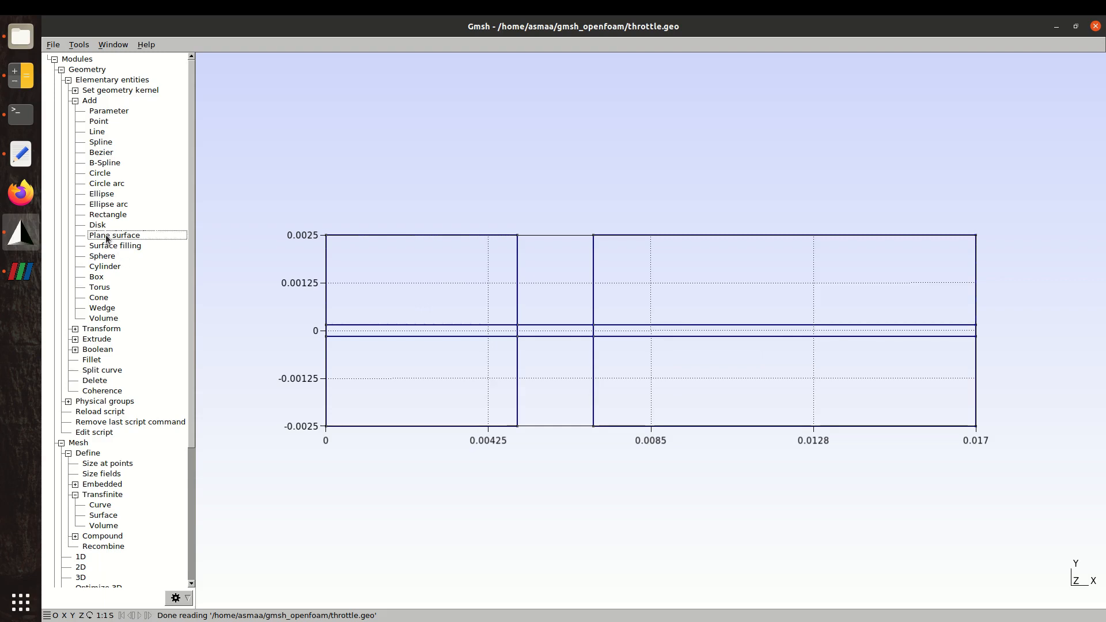
click(332, 390)
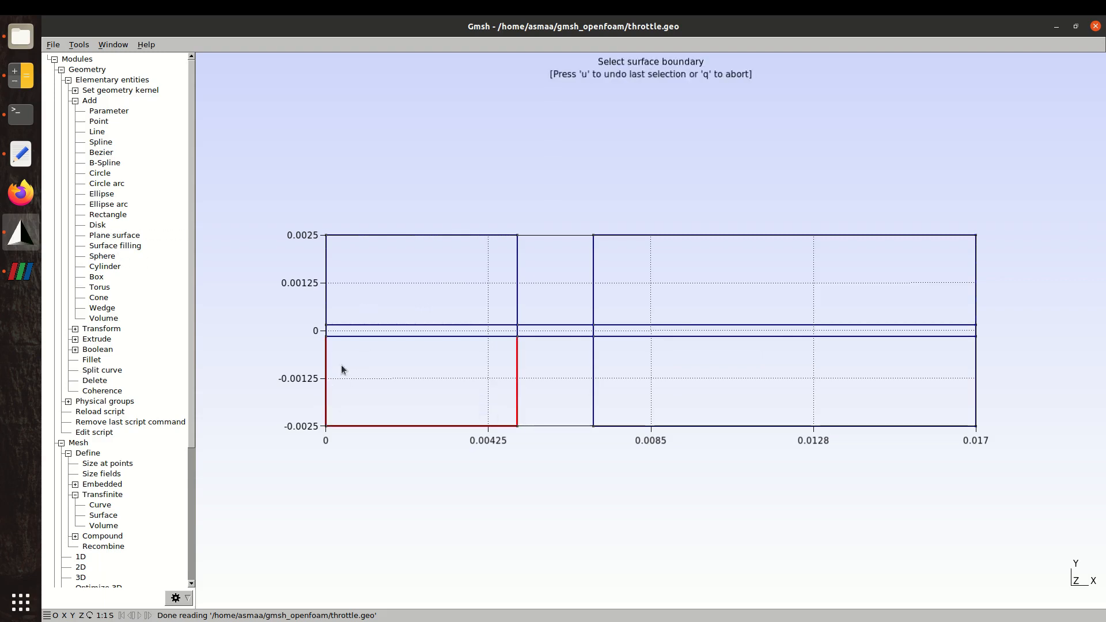
click(366, 337)
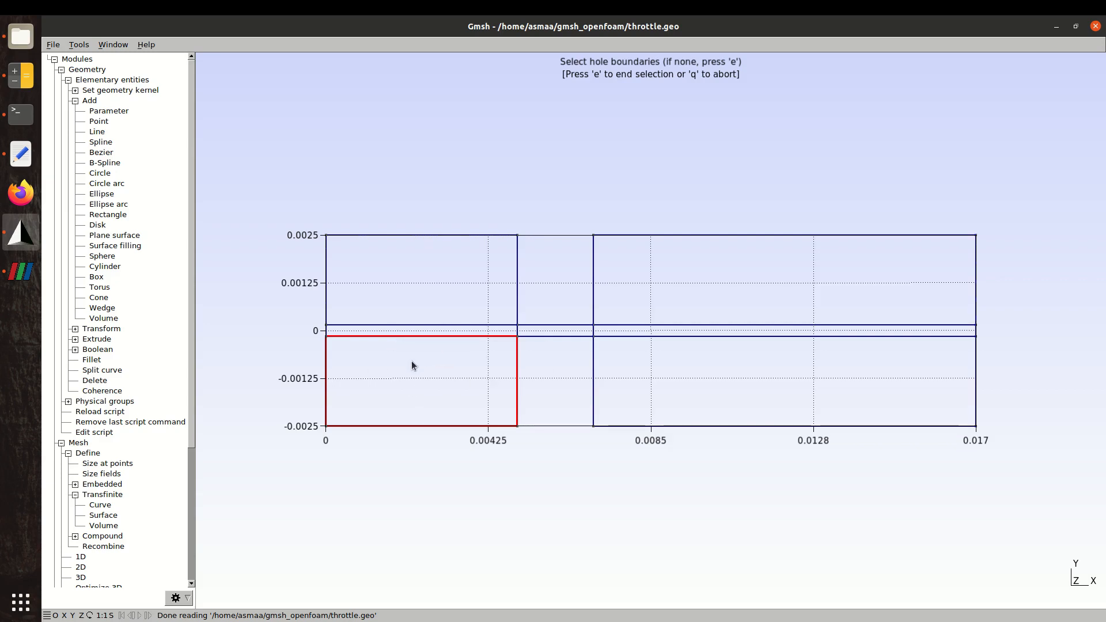
key(e)
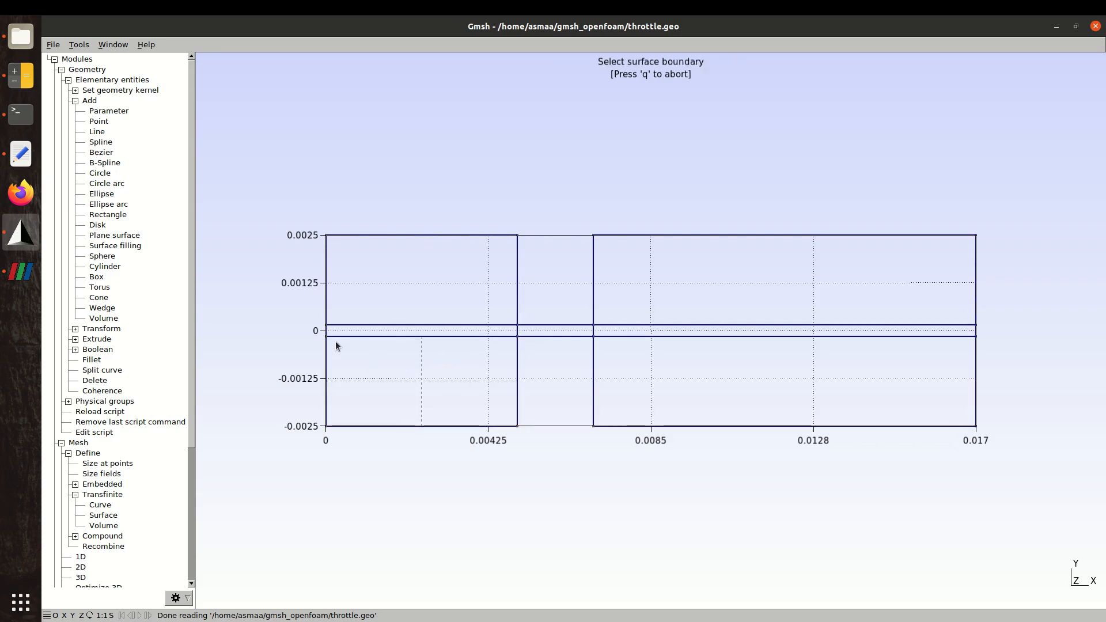
Add a plane surface for the thin middle inlet block between the two horizontal lines
click(337, 326)
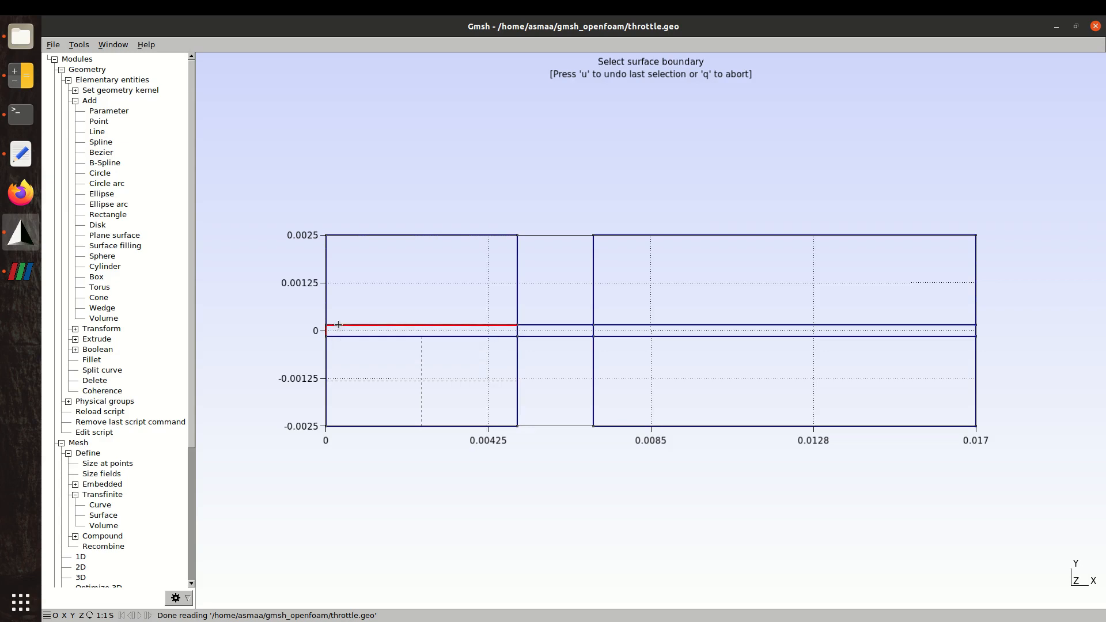
click(346, 335)
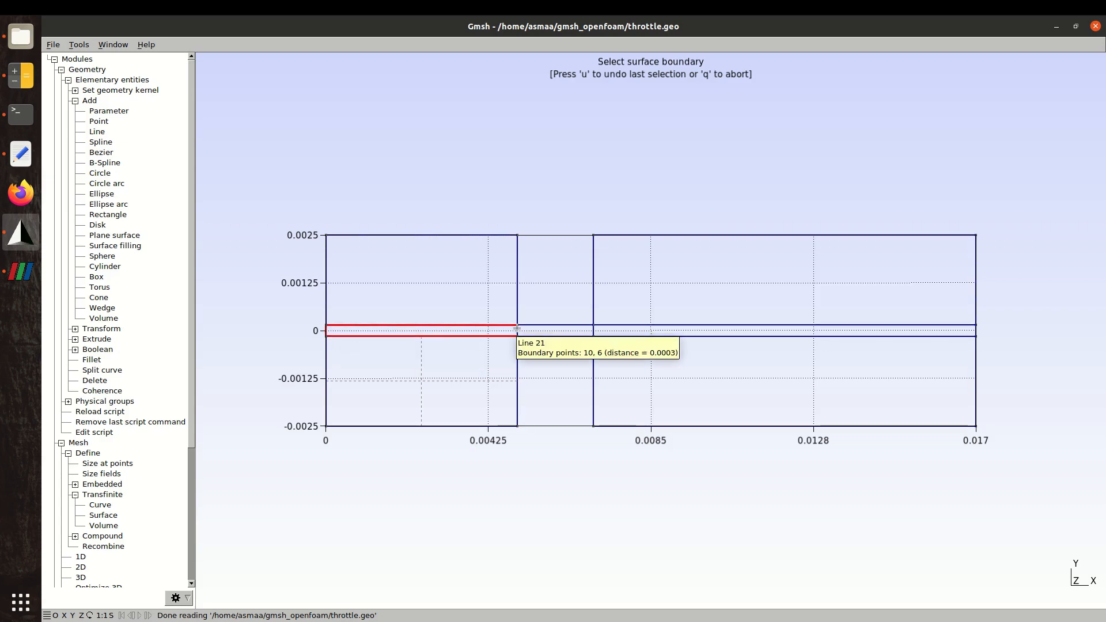
key(e)
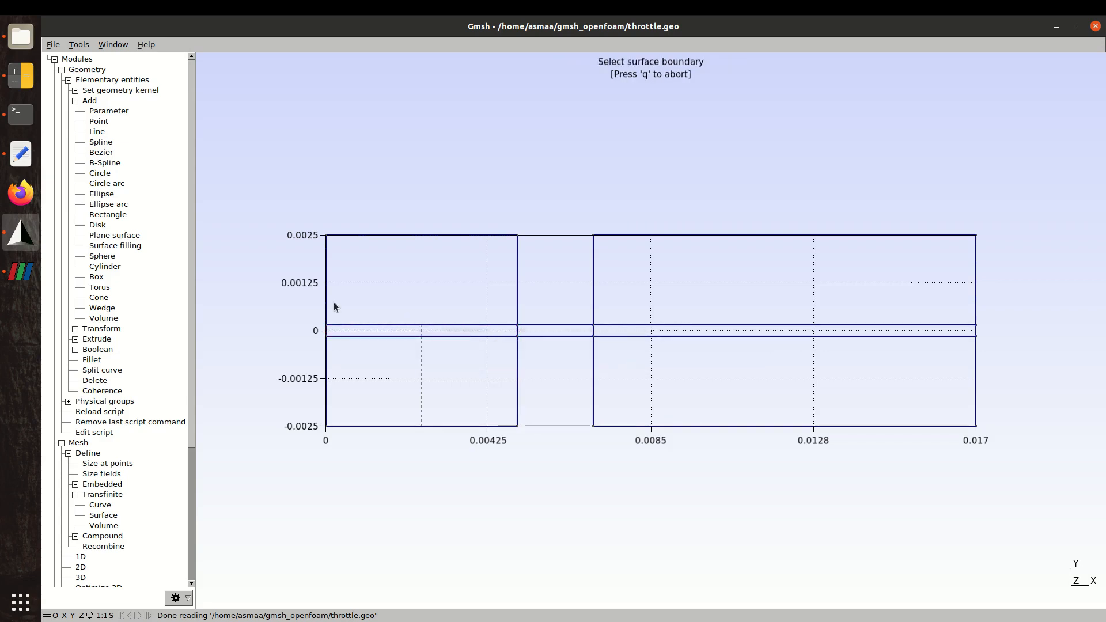
Add plane surfaces for the upper inlet block and the narrow throat block
click(411, 324)
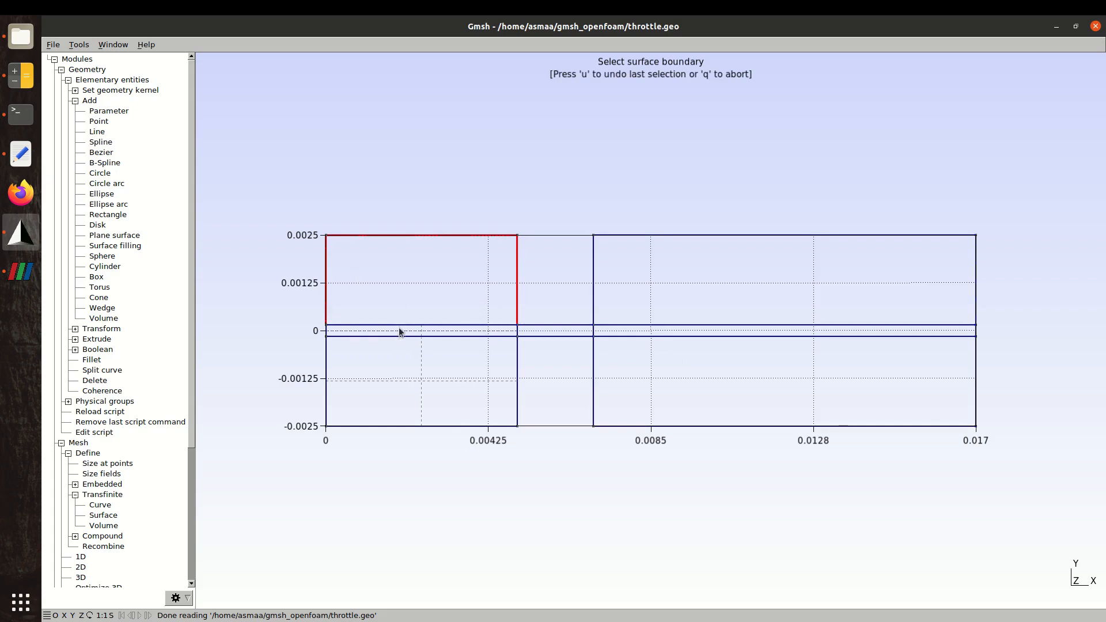
key(e)
click(539, 336)
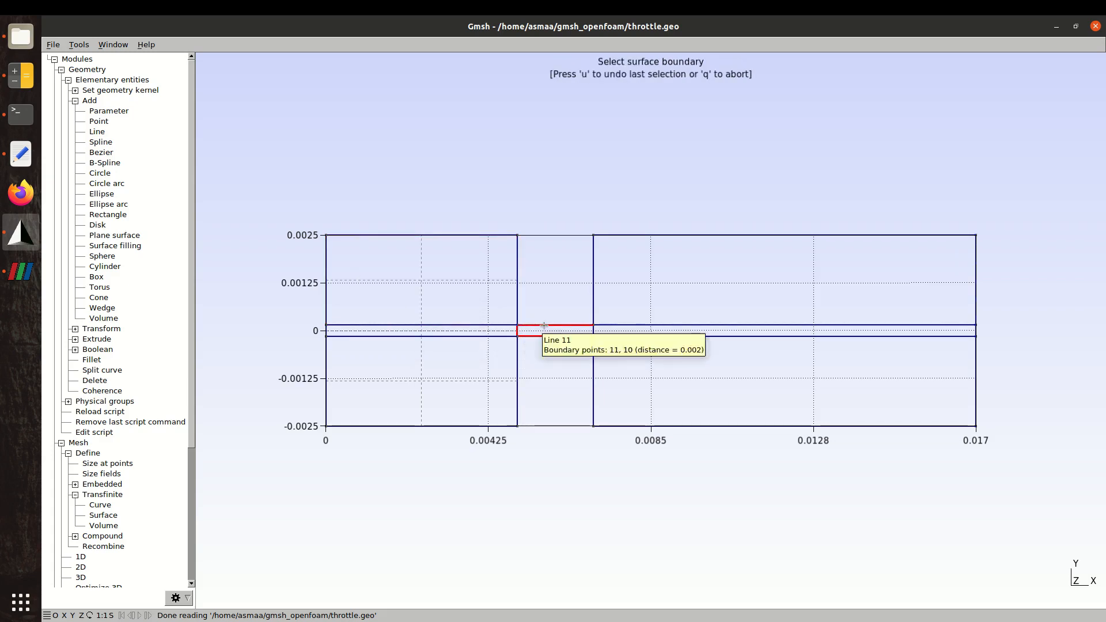
key(e)
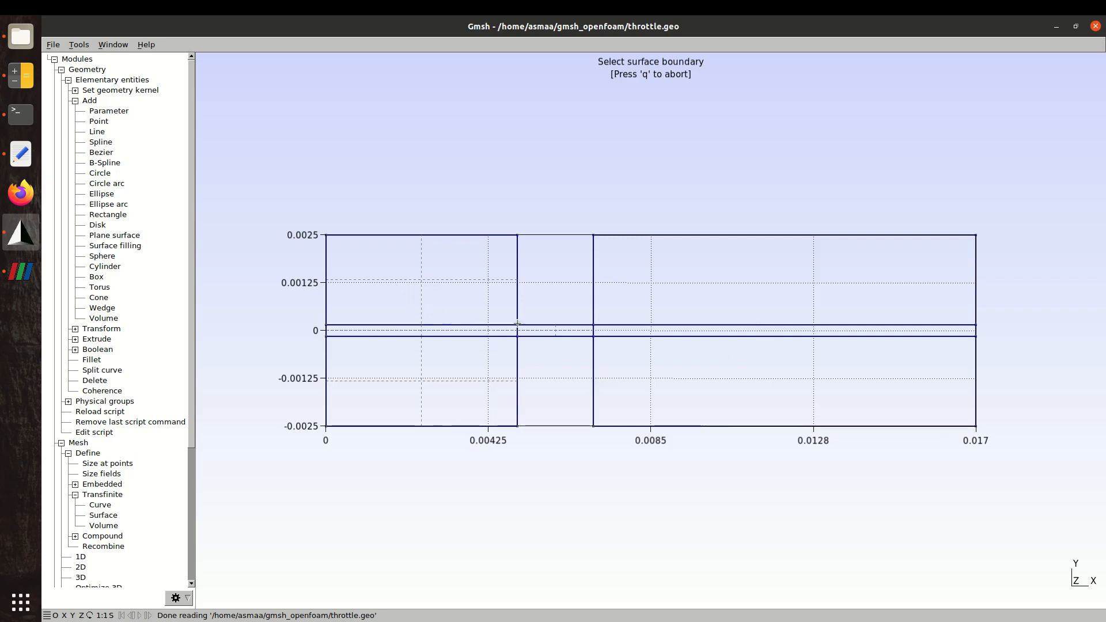
Add a plane surface for the lower outlet block, with no holes
click(596, 411)
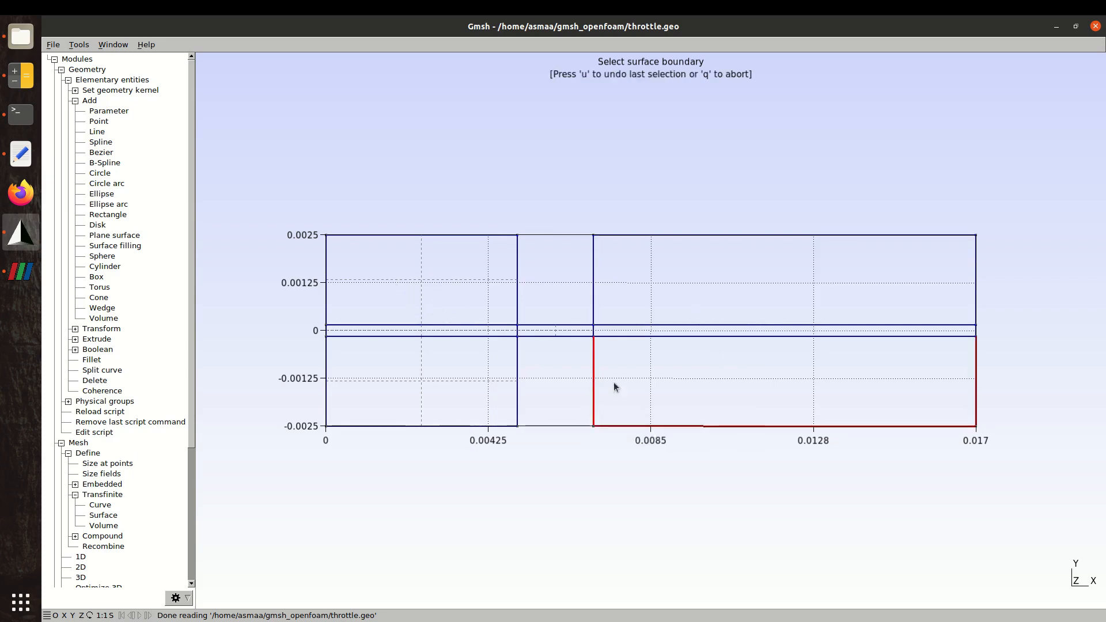
click(625, 337)
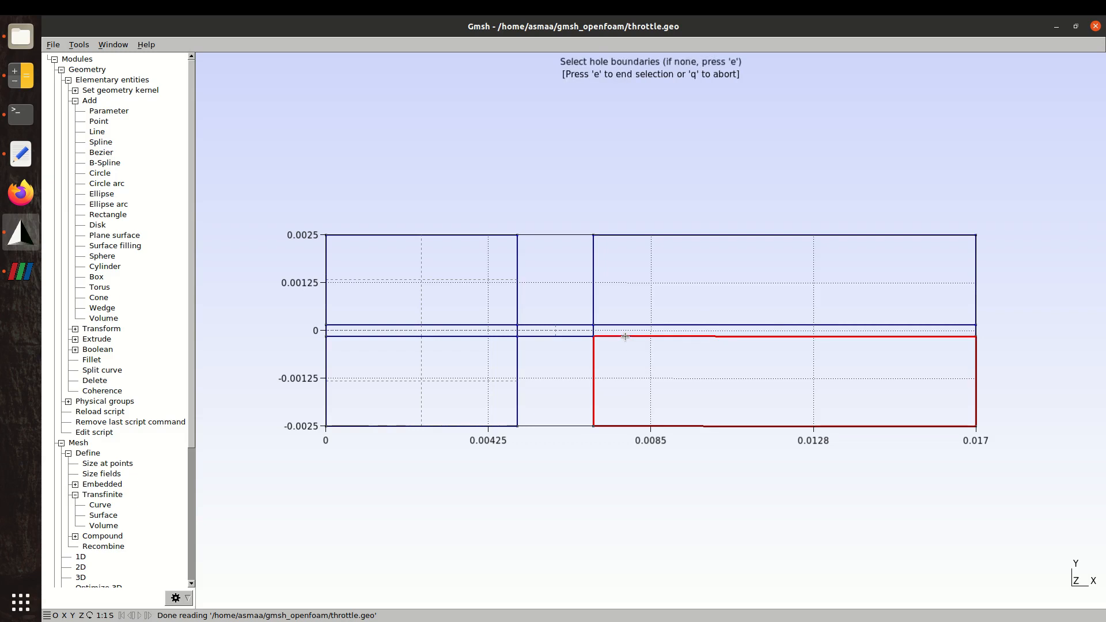
key(e)
Add a plane surface for the thin middle outlet block between the two horizontal lines
click(594, 332)
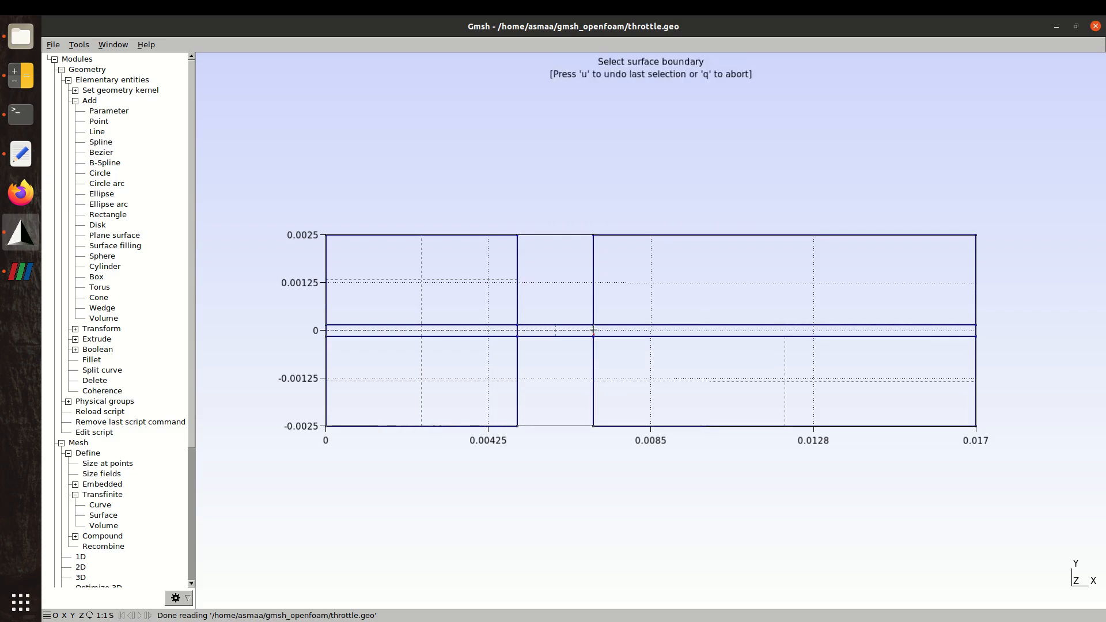
click(623, 337)
click(628, 326)
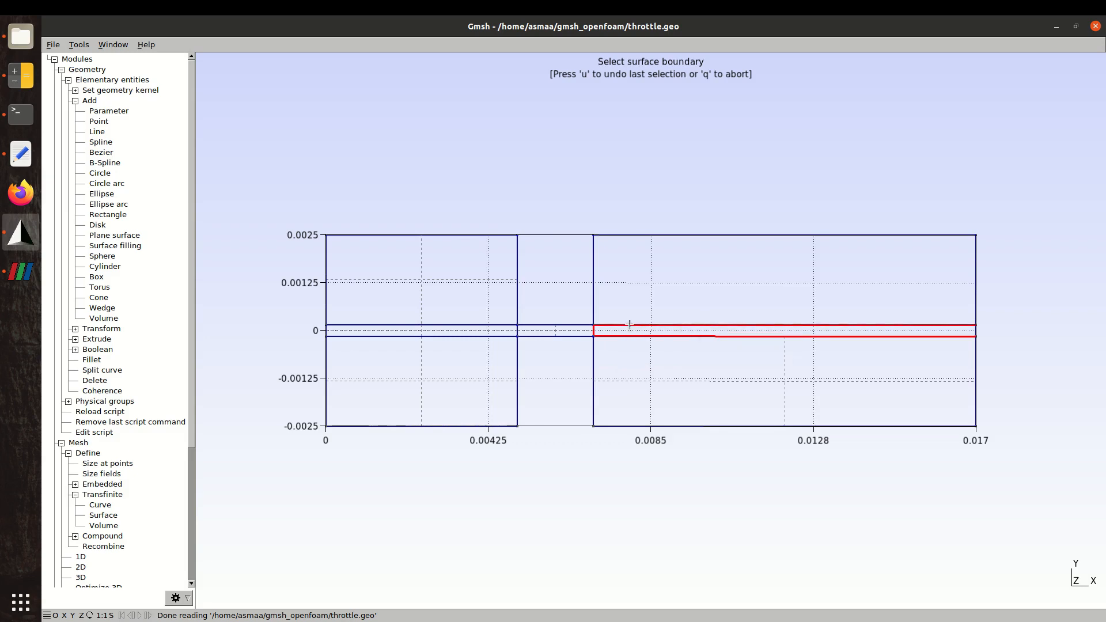
click(976, 330)
key(e)
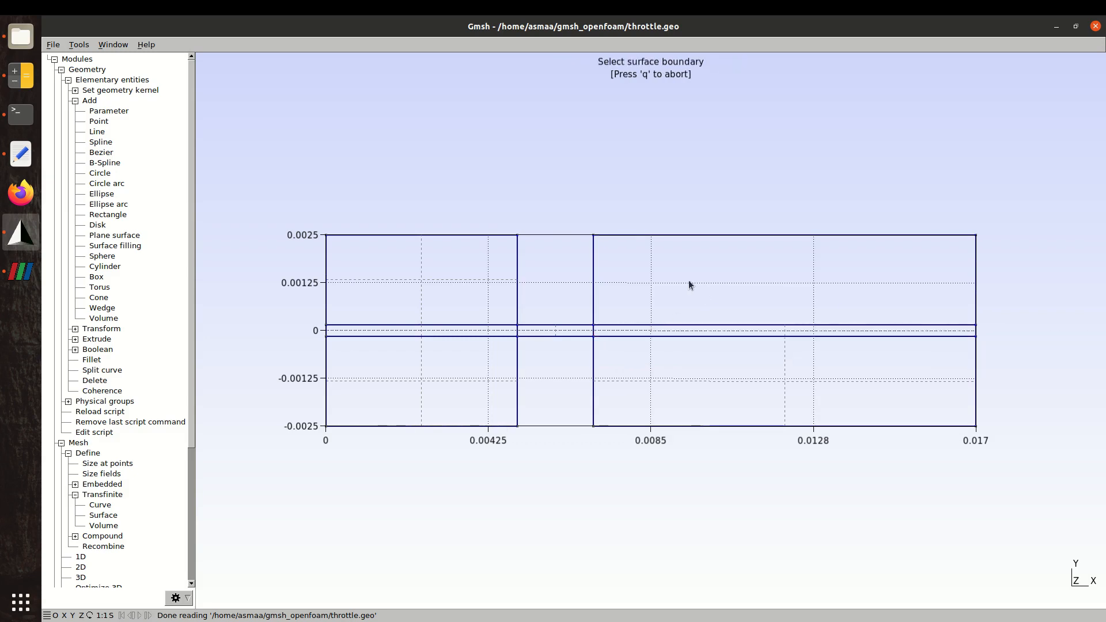
Add a plane surface for the upper outlet block and finish defining plane surfaces
click(593, 301)
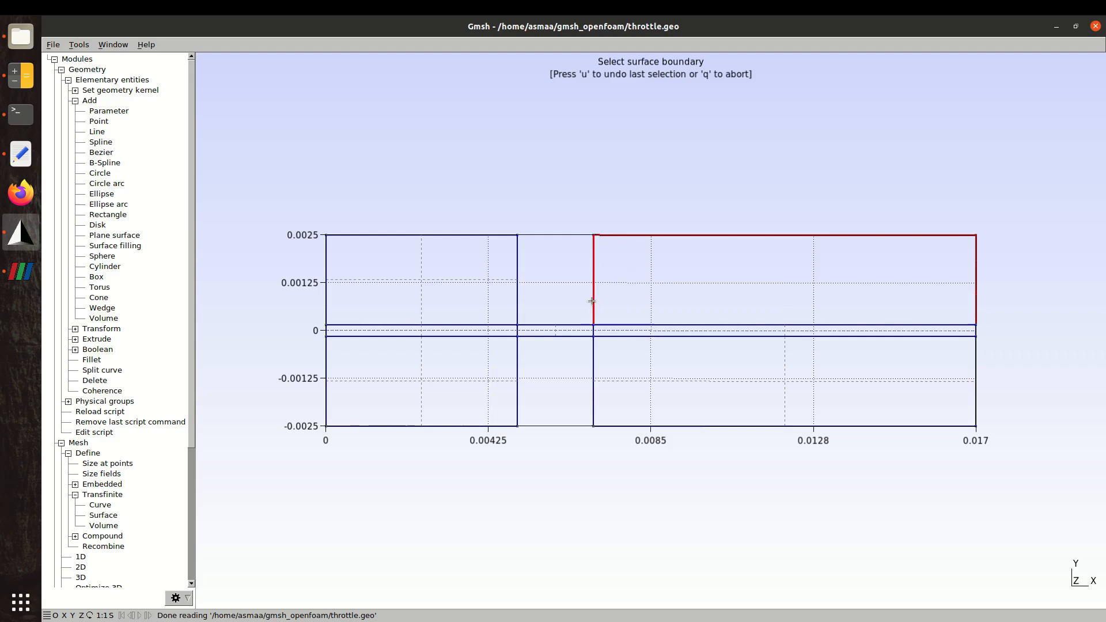
click(618, 324)
key(e)
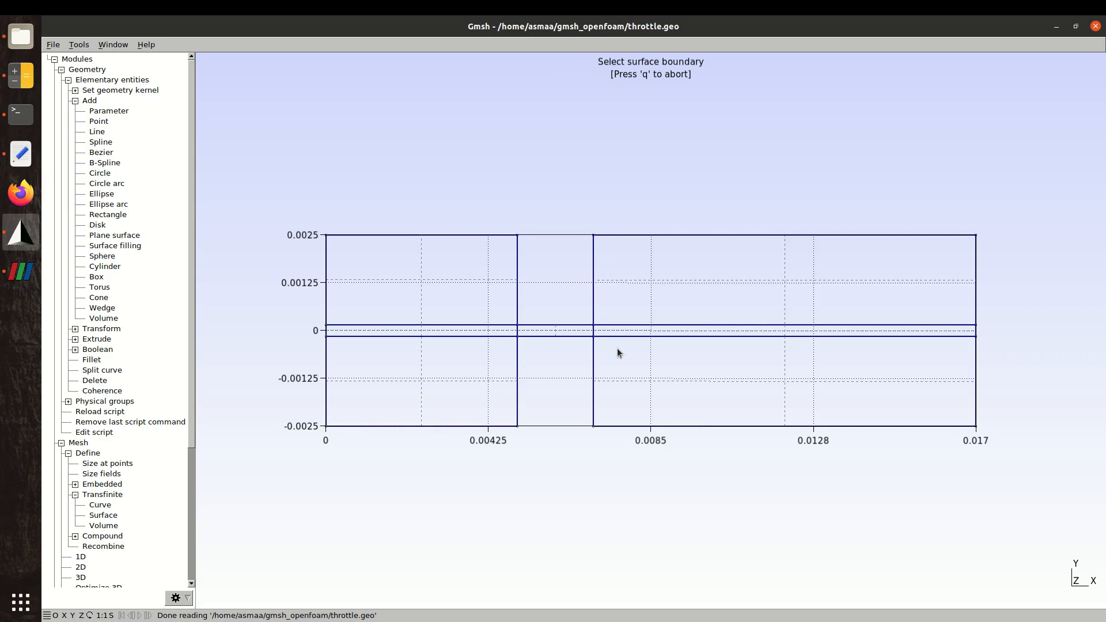
key(q)
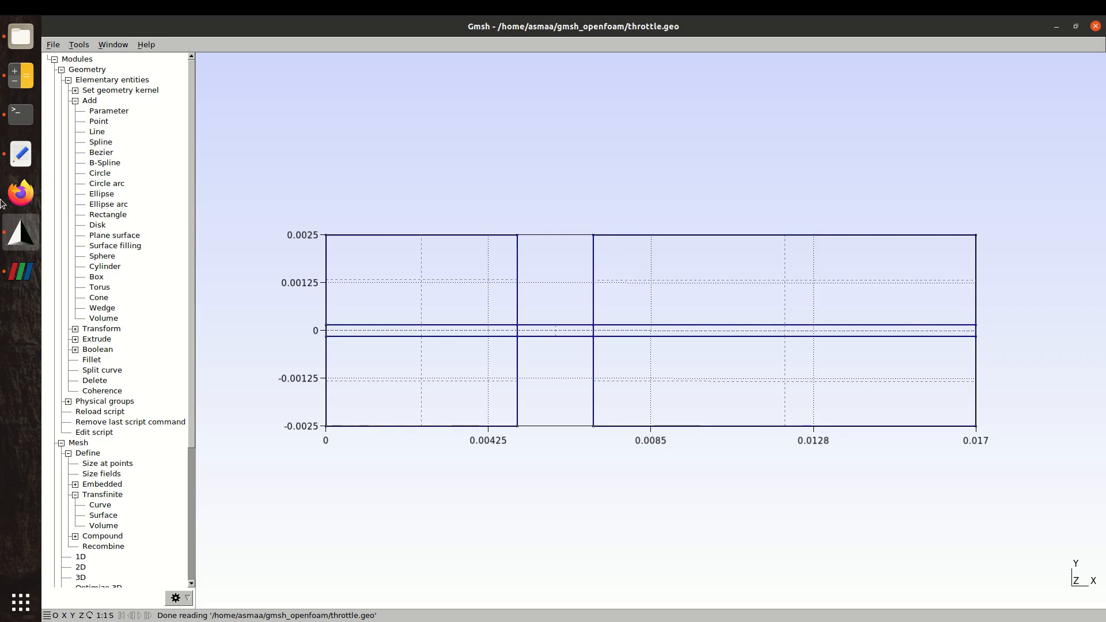
Switch to the text editor, reload throttle.geo and review its curve loop and plane surface definitions
click(20, 154)
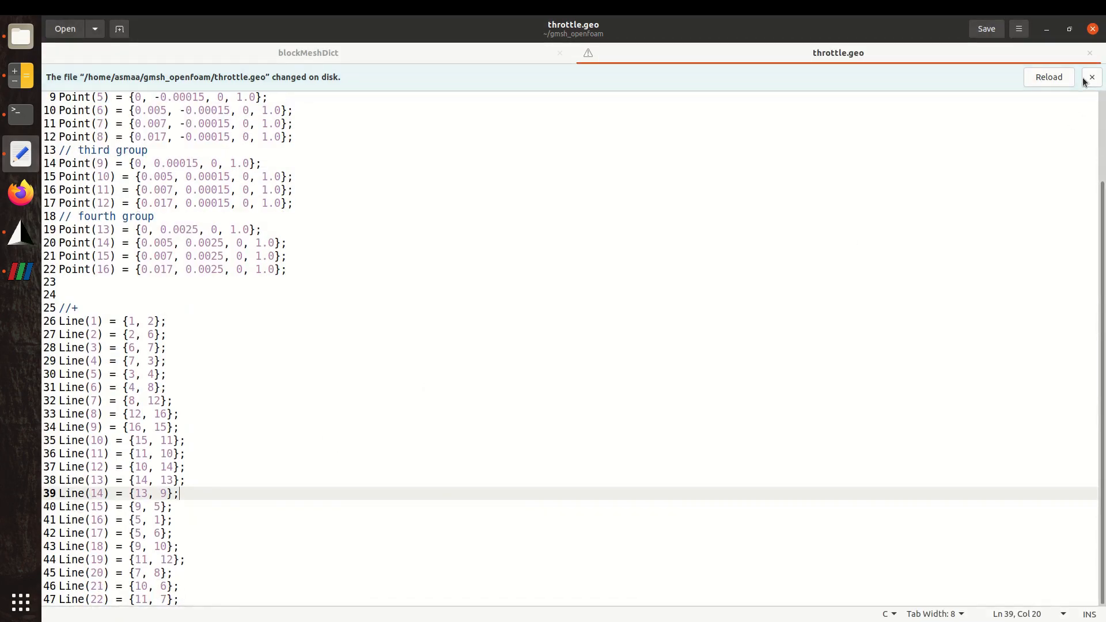
click(1049, 77)
scroll(1079, 297, down, 3)
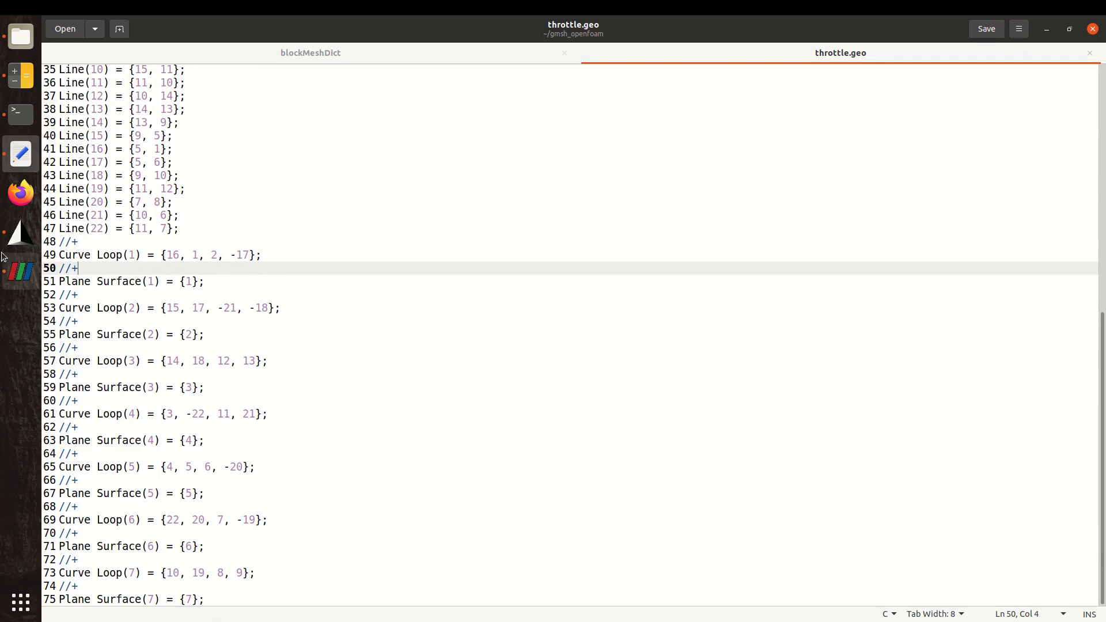
Return to Gmsh and define the four short vertical lines of the middle strip as transfinite curves with 3 points, Progression 1
click(20, 234)
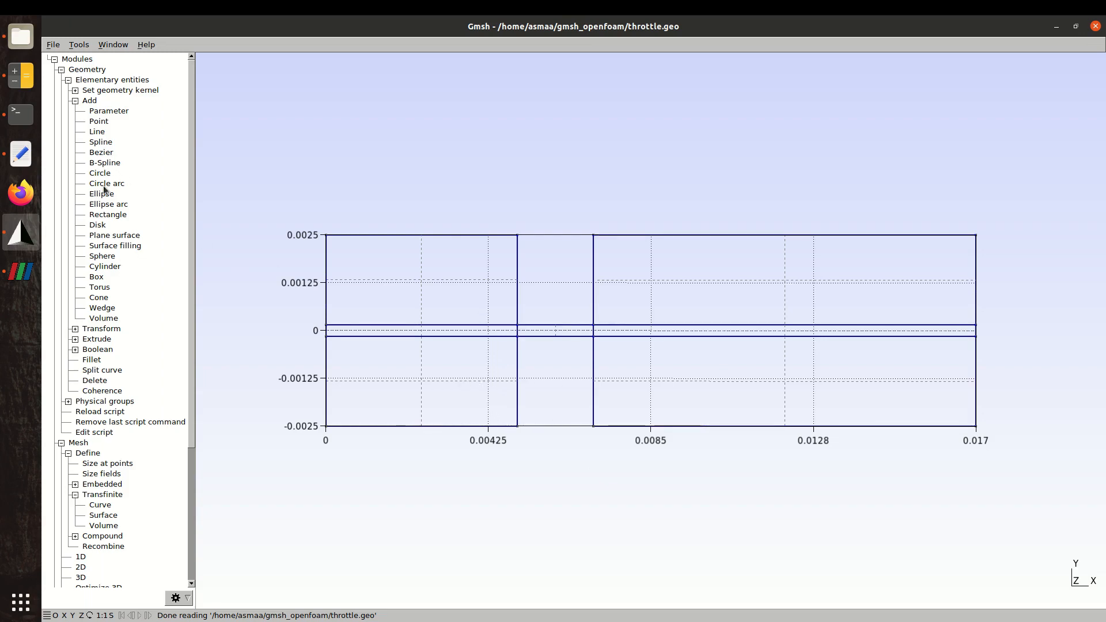
click(75, 100)
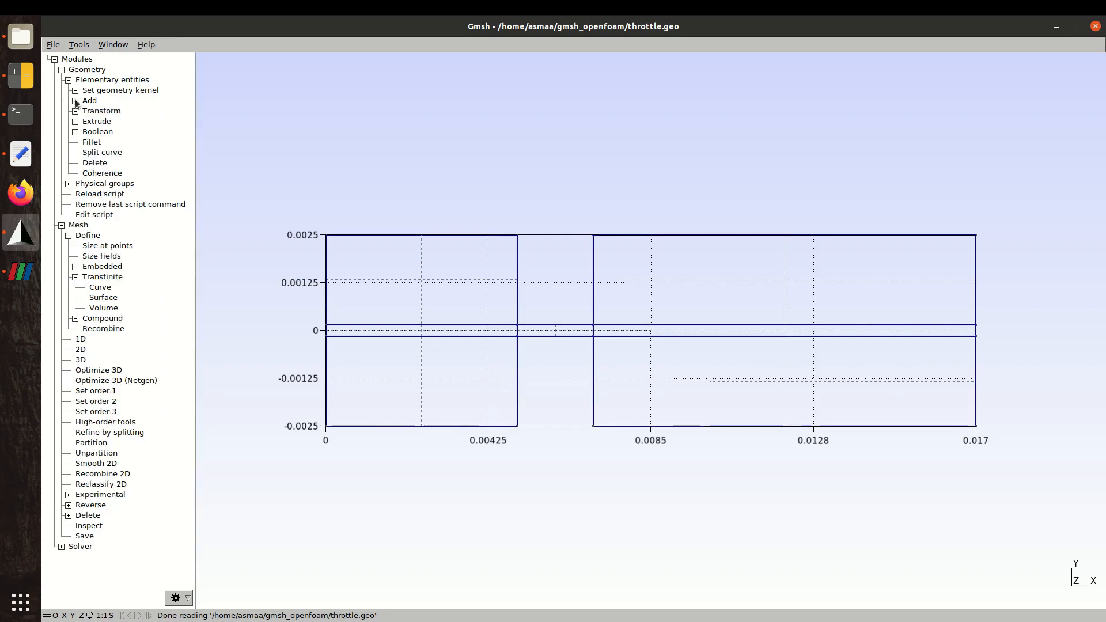
click(62, 69)
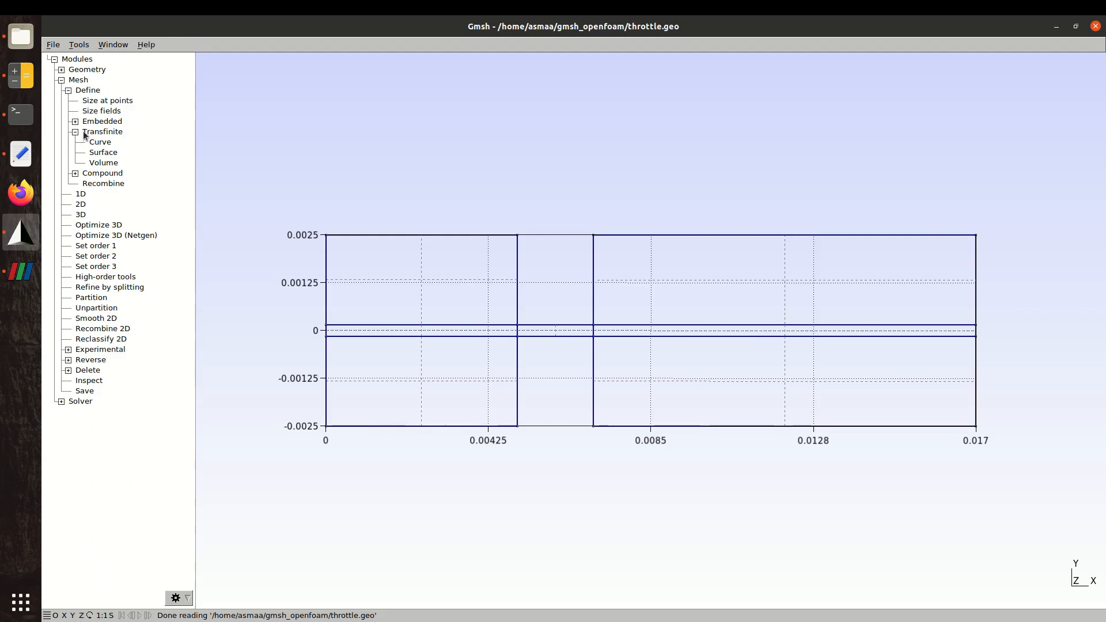
click(95, 143)
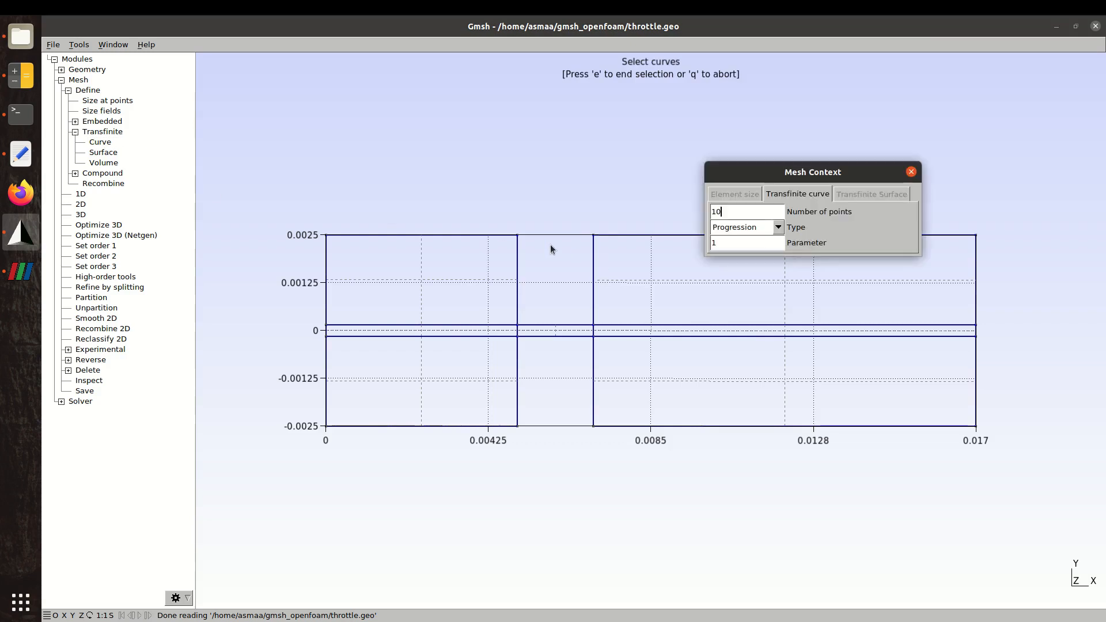
click(326, 332)
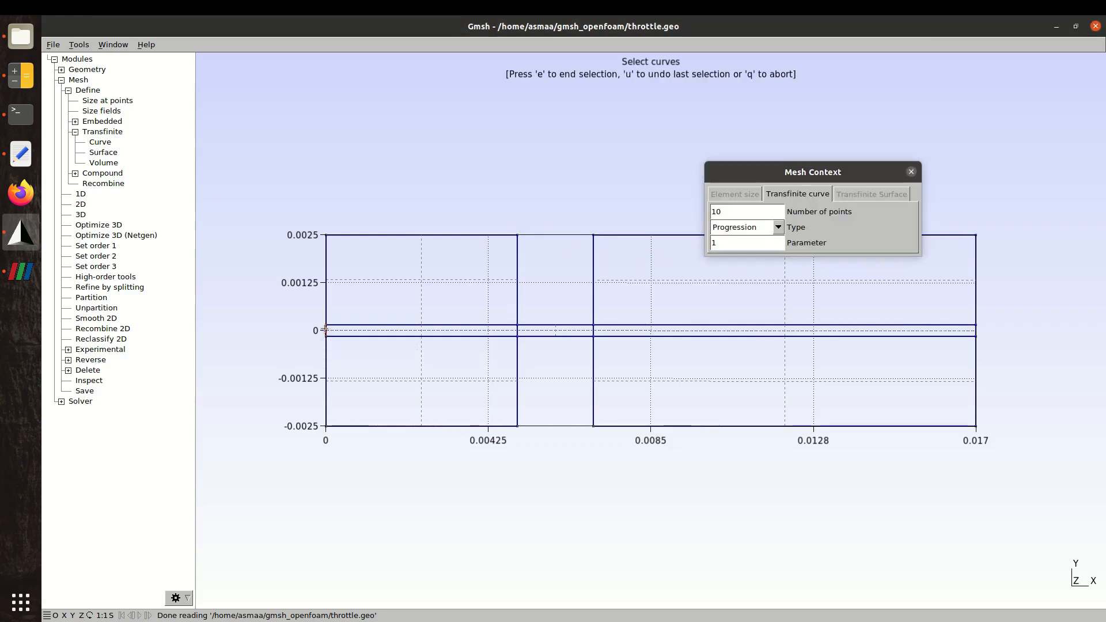
click(524, 332)
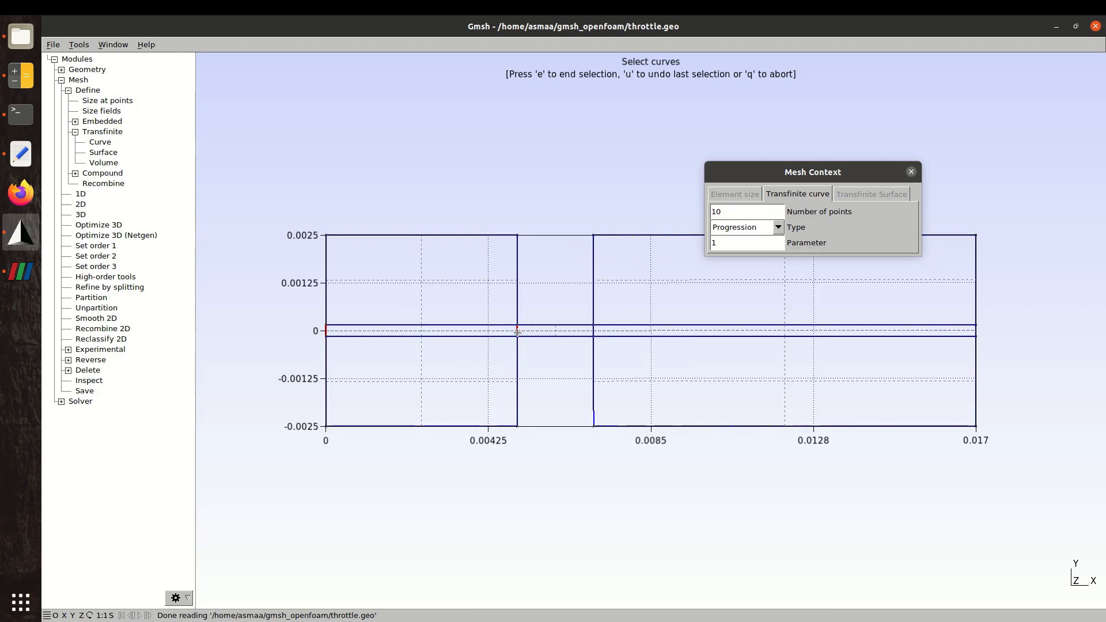
click(593, 331)
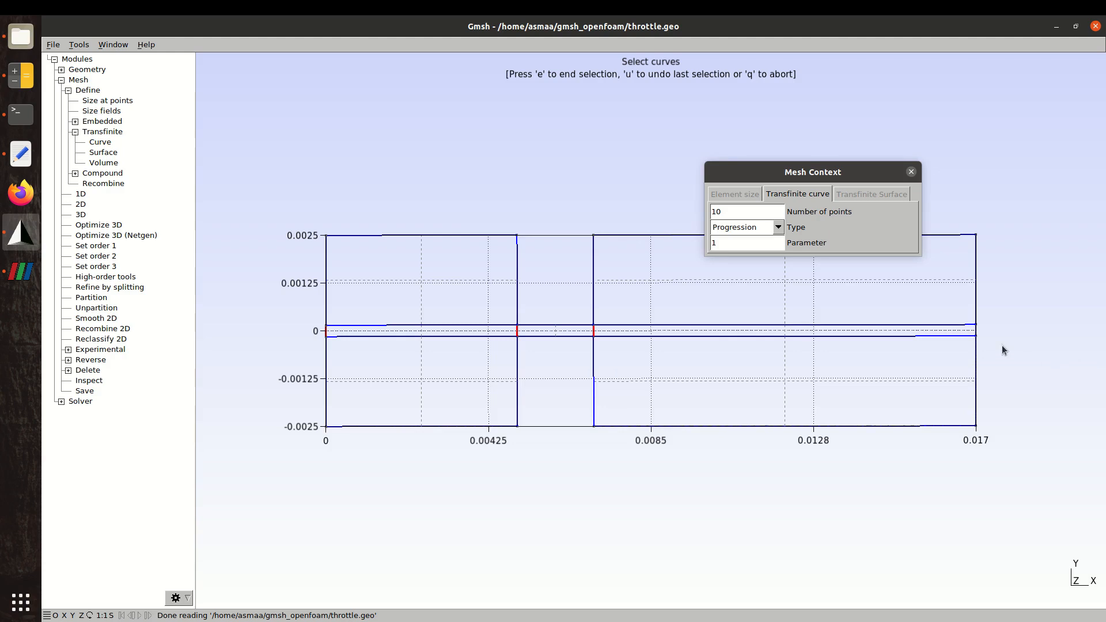
click(977, 332)
text(3)
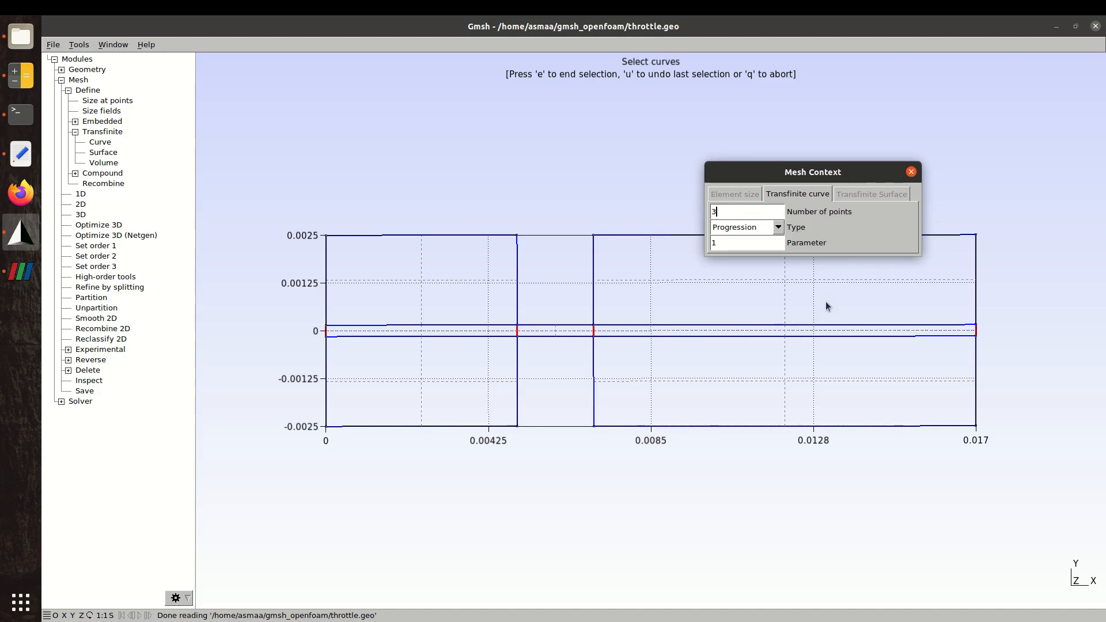
click(1028, 324)
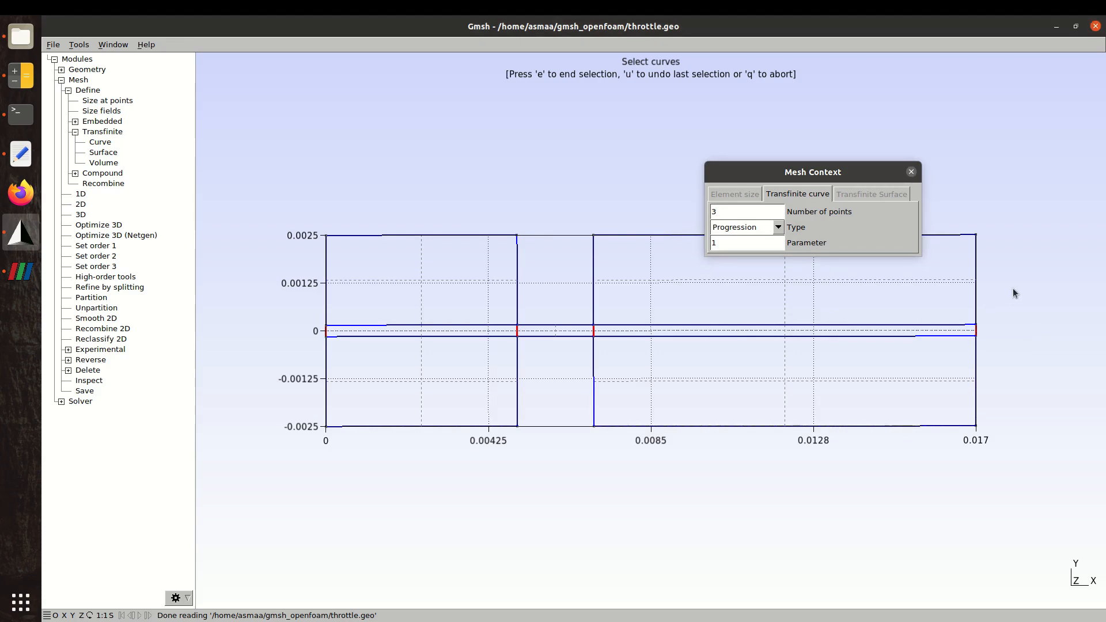
key(e)
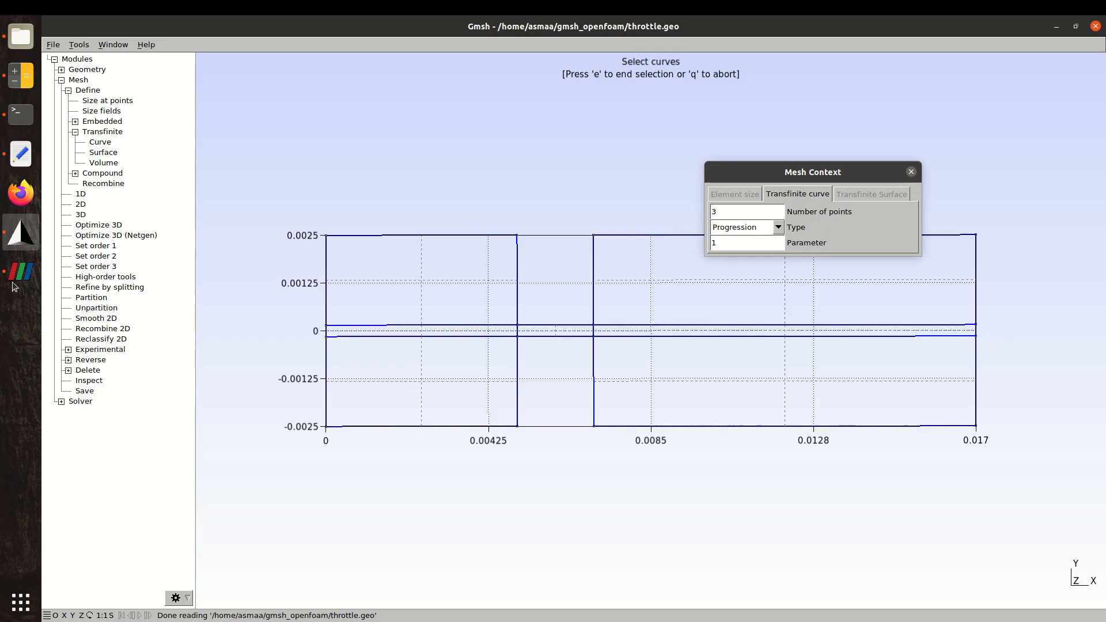
Reload throttle.geo in the text editor and copy its Transfinite Curve statement for curves 15, 21, 22 and 7
click(20, 154)
click(1053, 89)
scroll(1041, 338, down, 5)
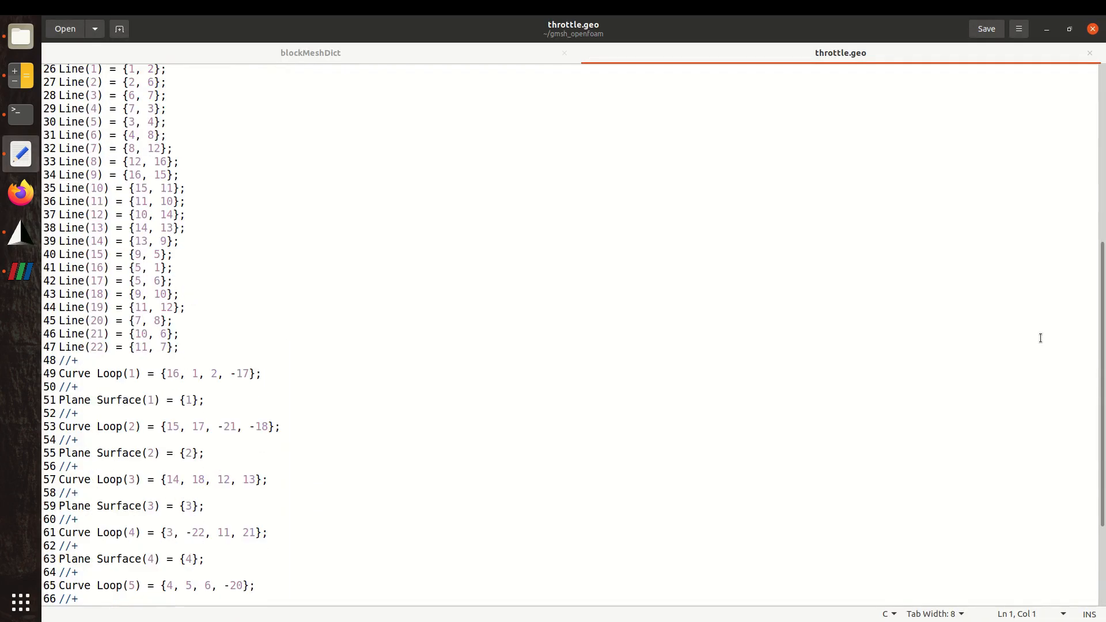
scroll(1041, 337, down, 4)
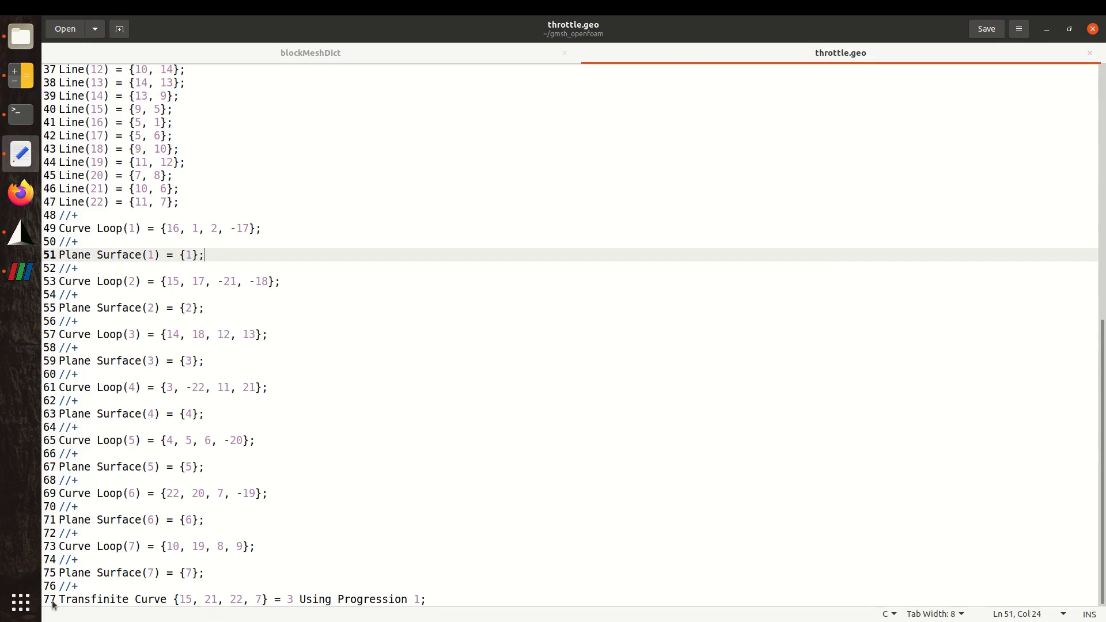
drag(59, 599, 444, 597)
key(ctrl+c)
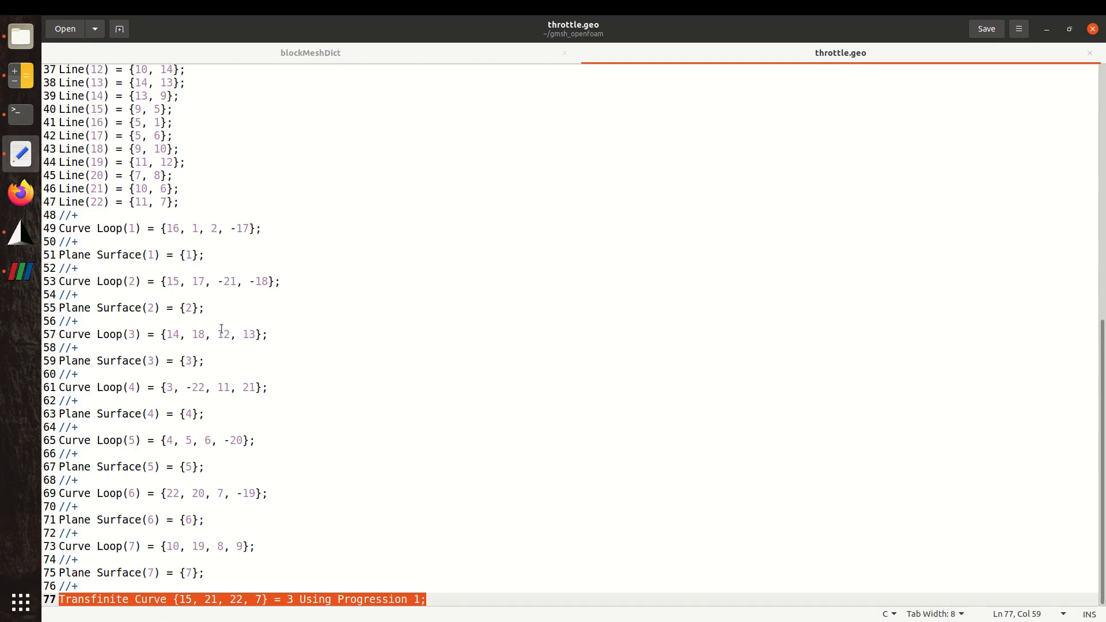
Paste the Transfinite Curve statement after the Line(15) definition, keep only curve 15 in its braces, and save
scroll(121, 151, up, 2)
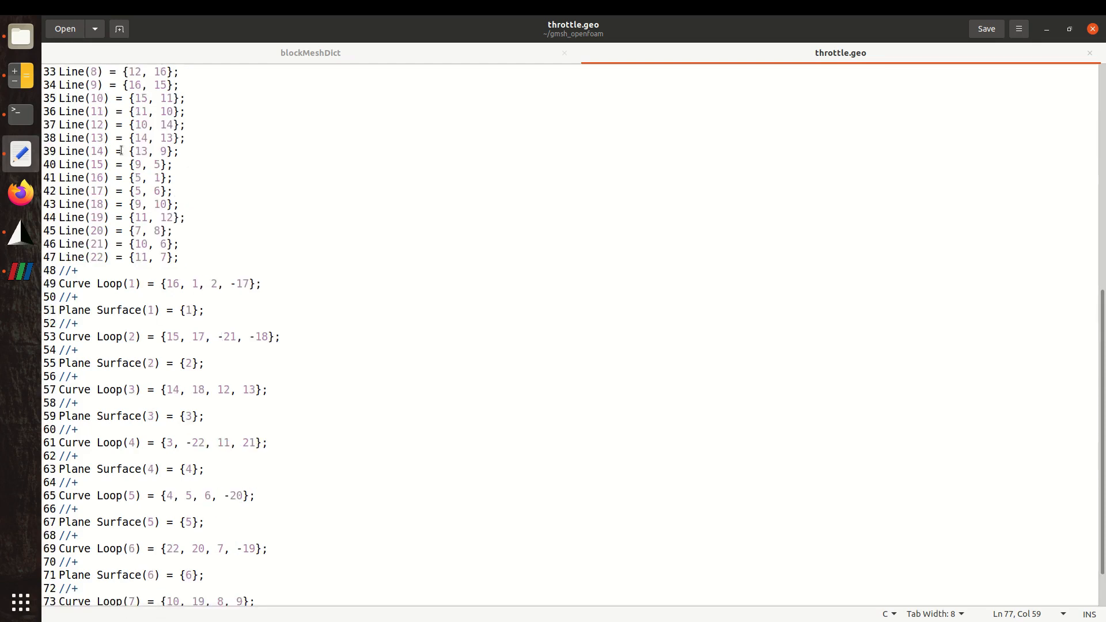
click(175, 164)
key(ctrl+v)
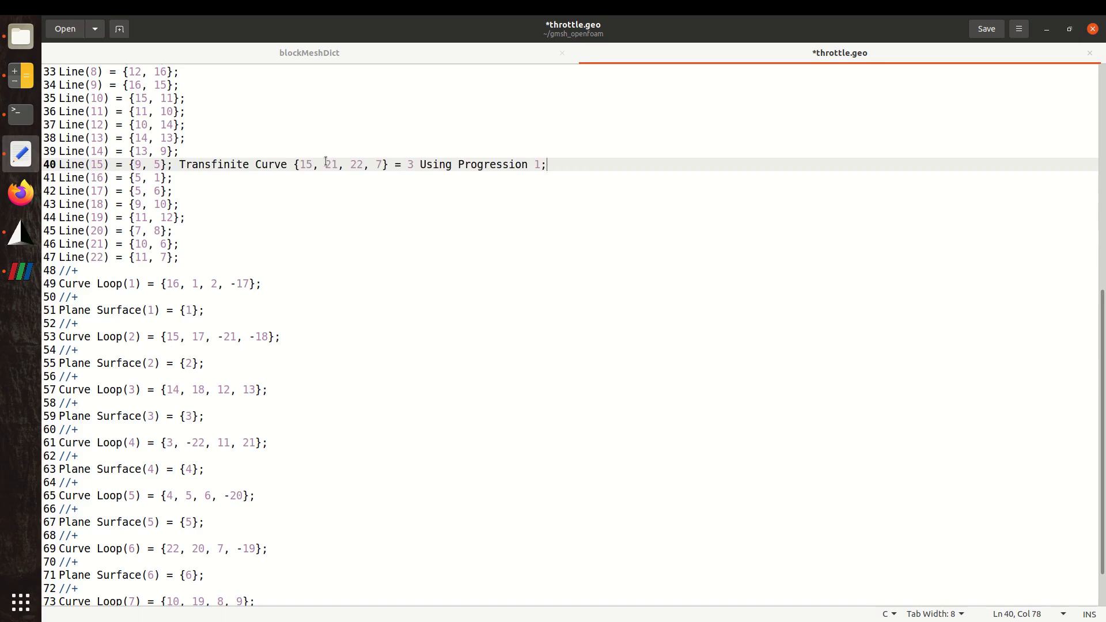
drag(313, 164, 383, 164)
key(BackSpace)
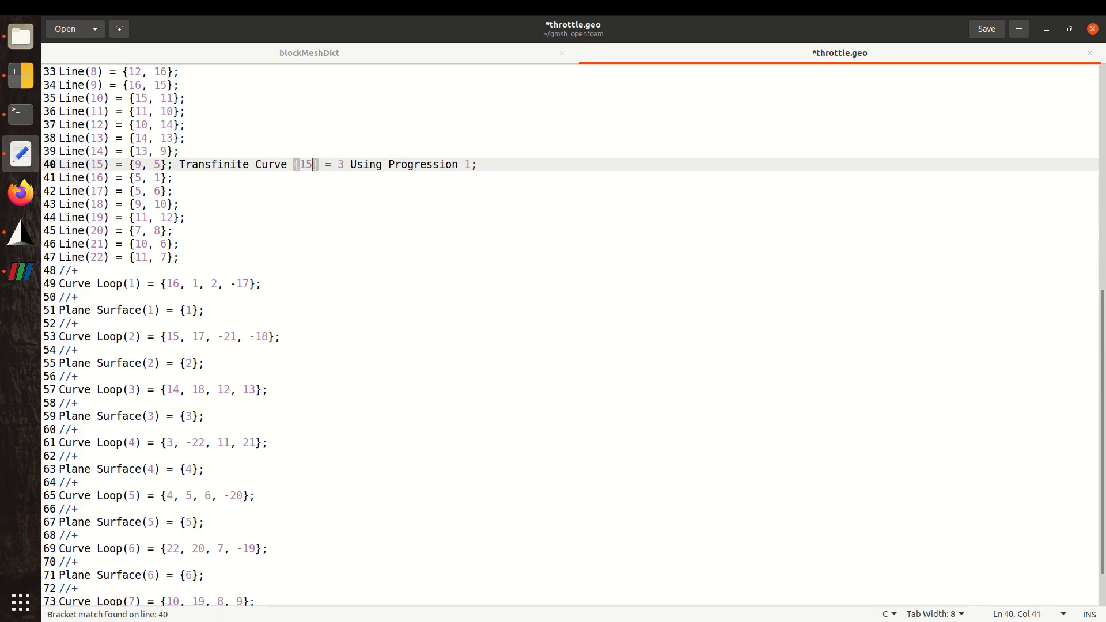
key(ctrl+s)
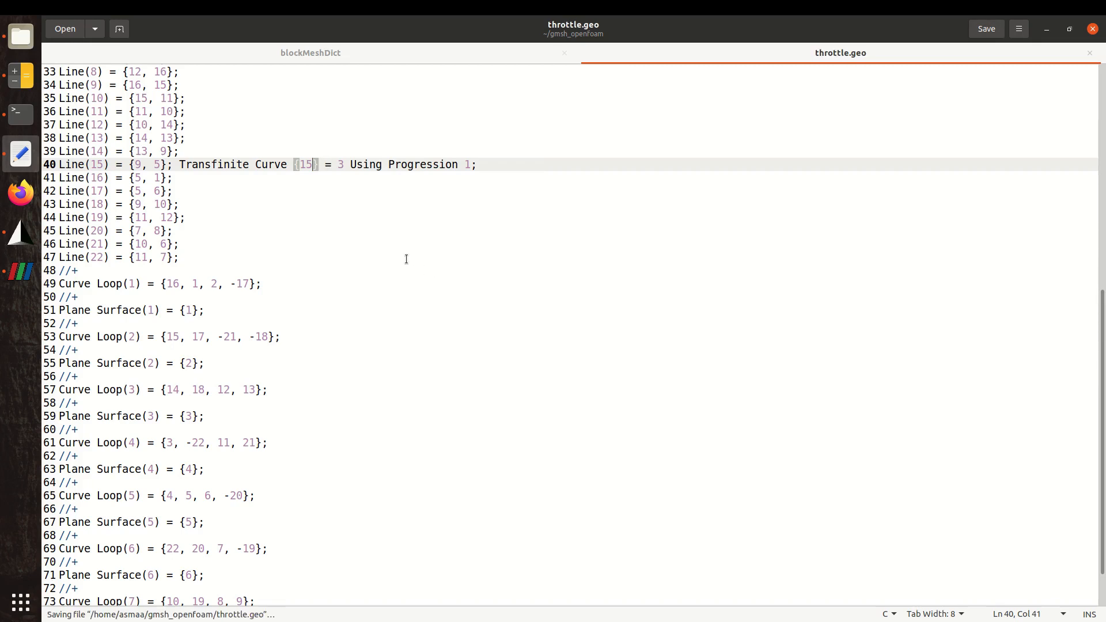
Add separate Transfinite Curve statements with 3 points and Progression 1 after the definitions of lines 7, 21 and 22
scroll(371, 279, down, 1)
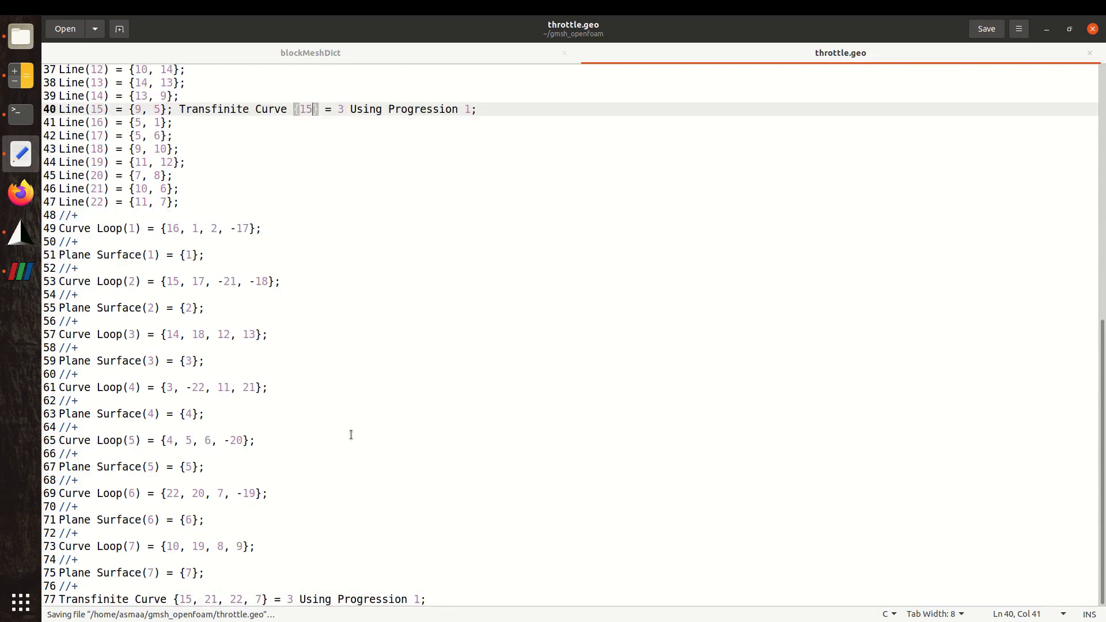
scroll(373, 230, up, 2)
scroll(398, 247, down, 2)
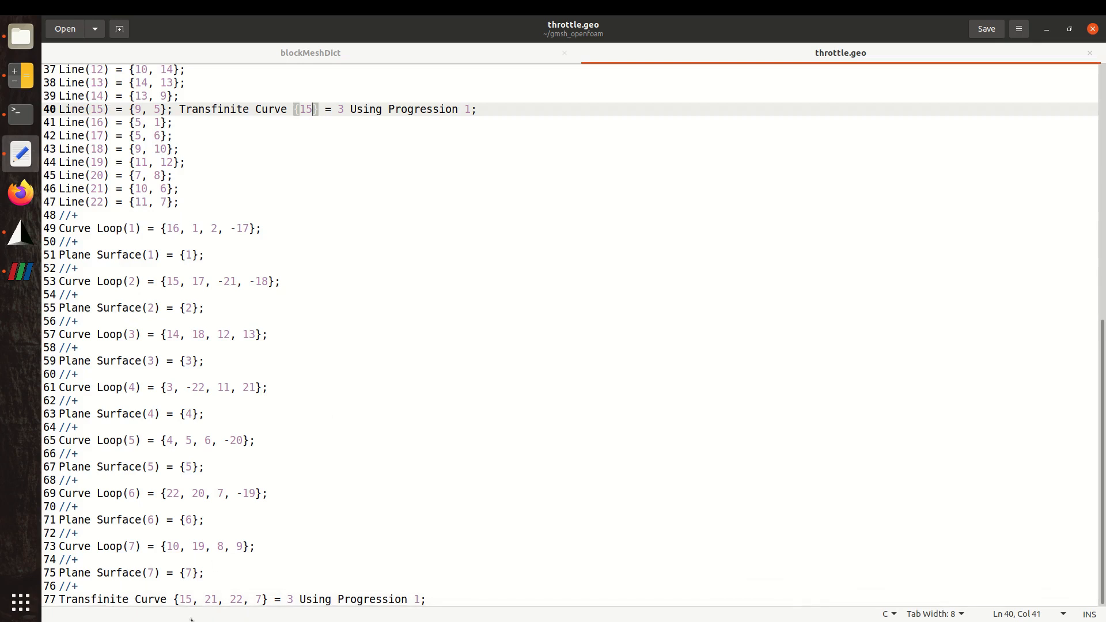
scroll(288, 441, up, 4)
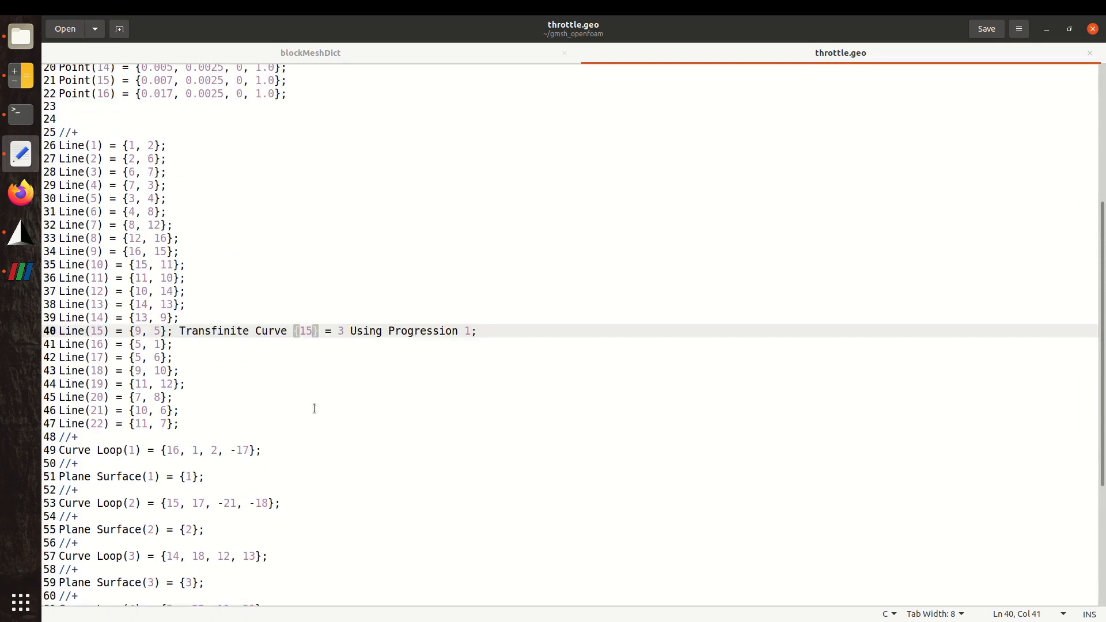
triple_click(475, 332)
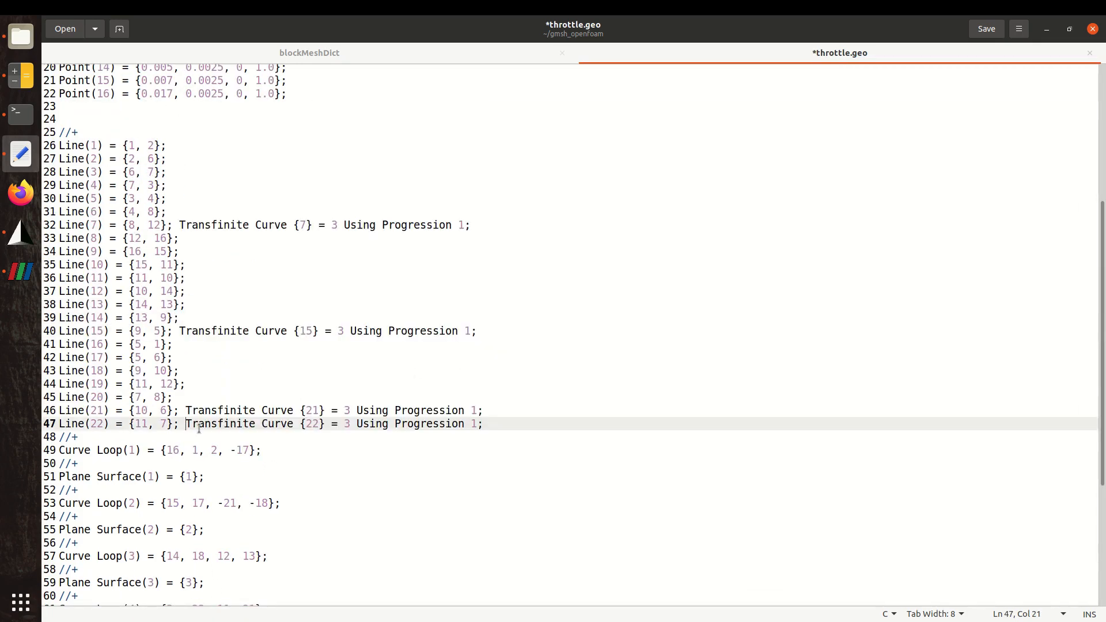
Delete the combined Transfinite Curve statement at the end of throttle.geo, save the script and switch back to Gmsh
scroll(198, 428, down, 4)
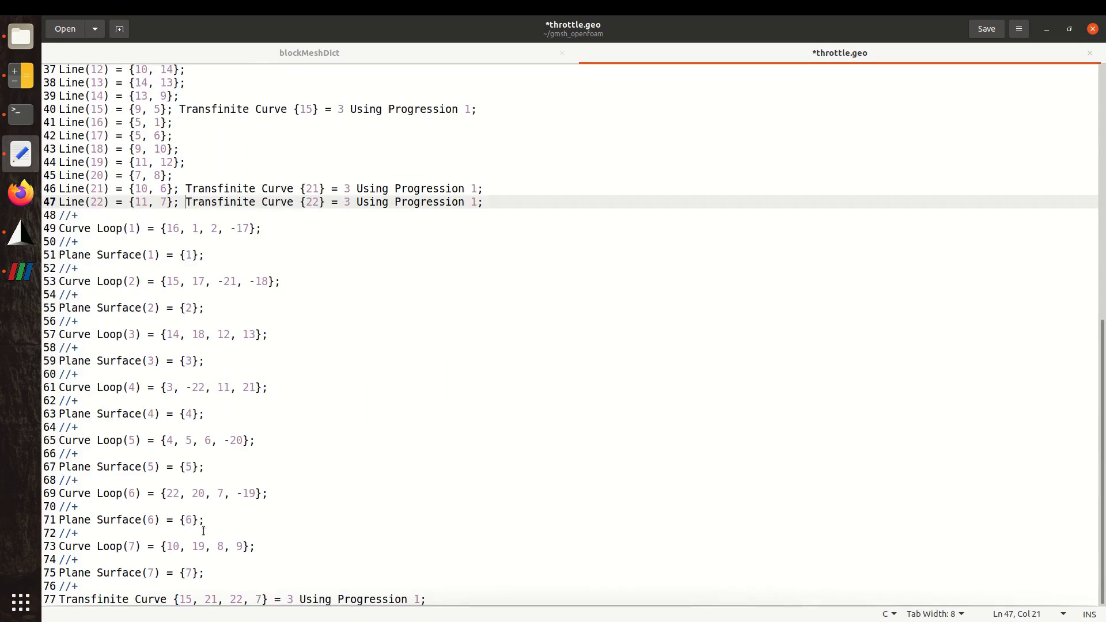
click(199, 599)
key(ctrl+d)
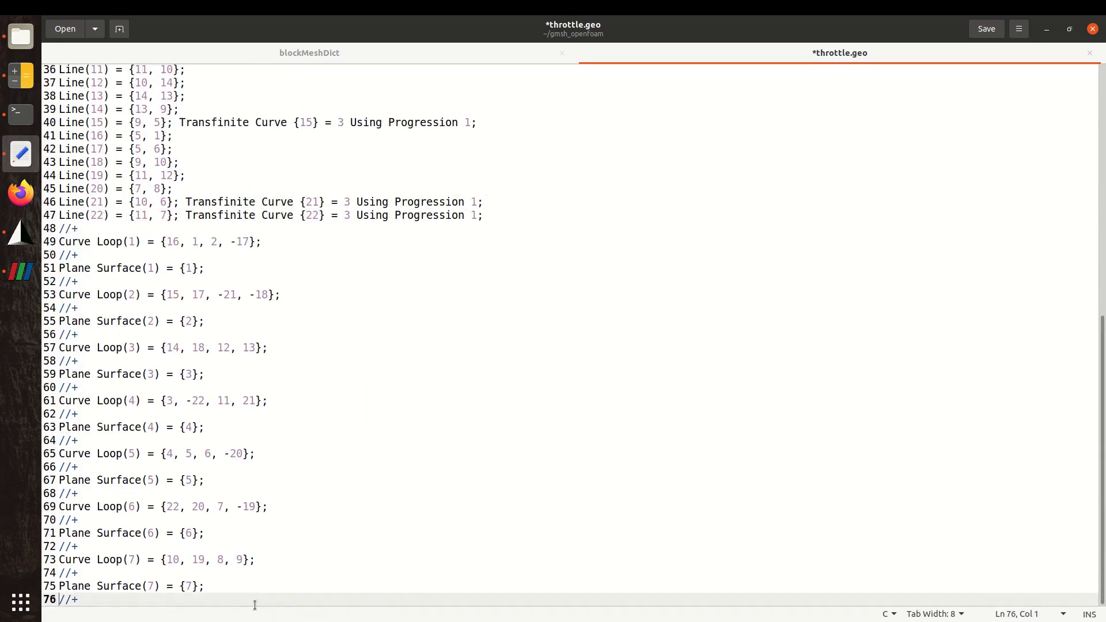
key(ctrl+s)
scroll(283, 454, up, 5)
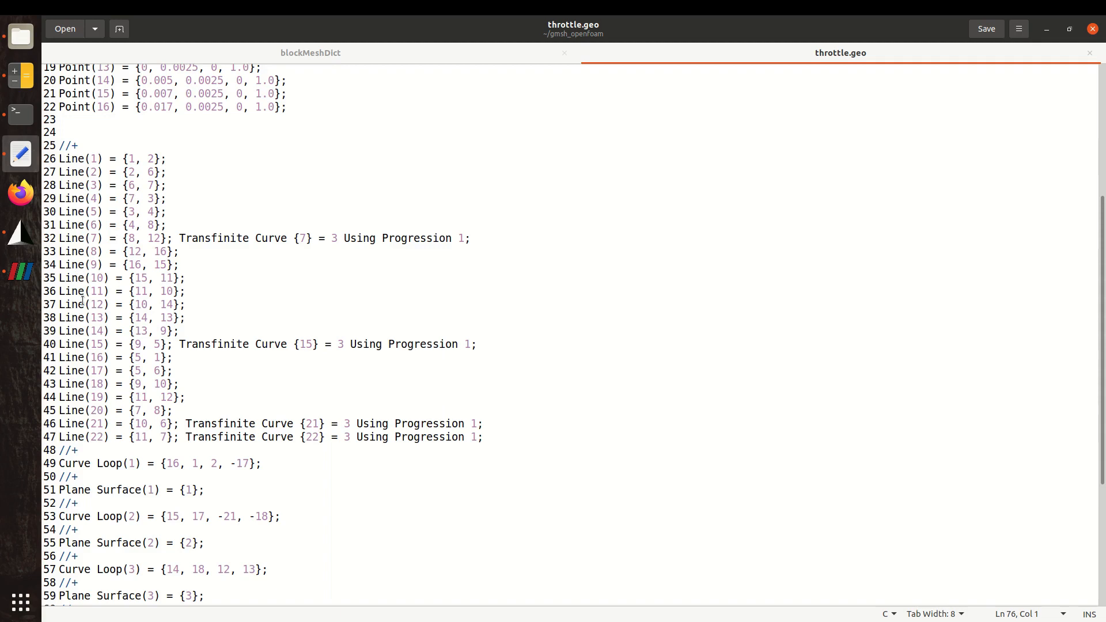
key(ctrl+s)
key(alt+Tab)
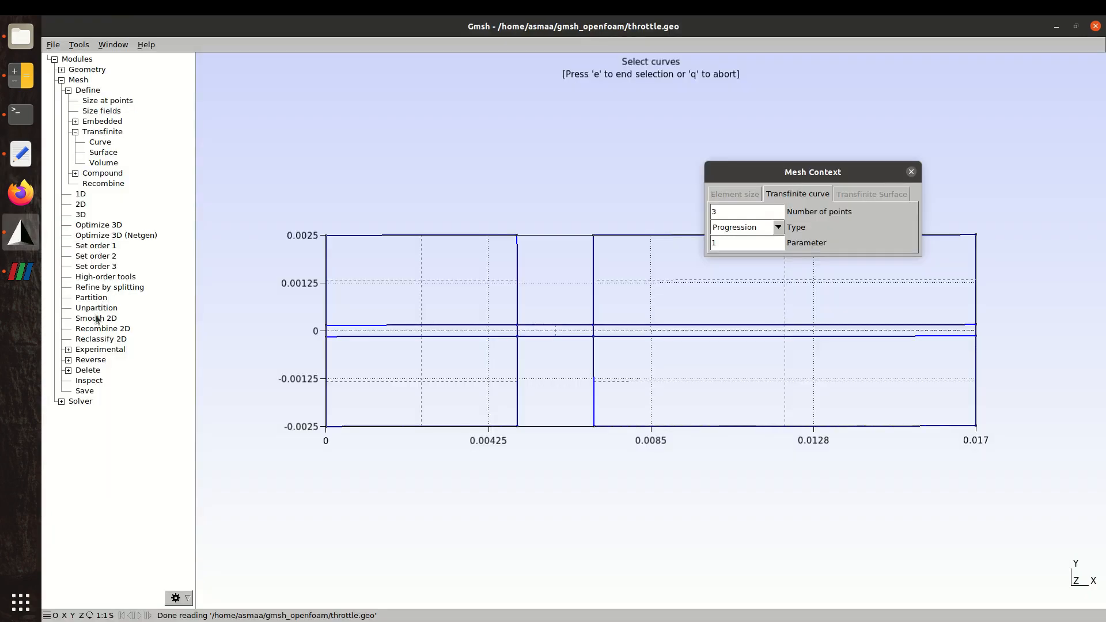
End the current transfinite curve selection and reload the throttle.geo script
click(911, 172)
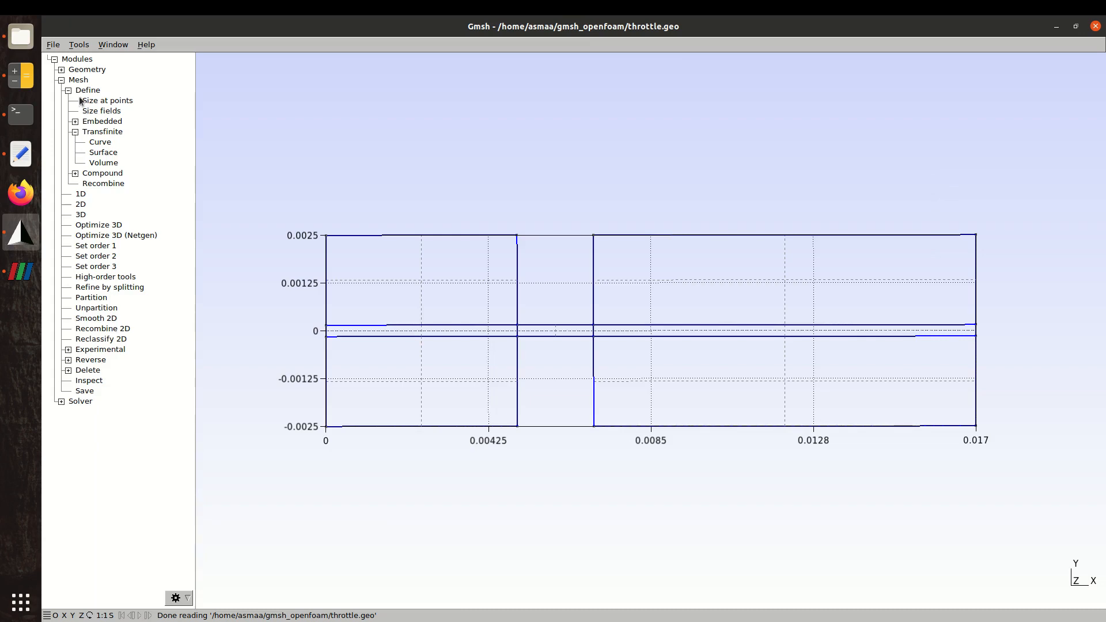
click(61, 70)
click(86, 198)
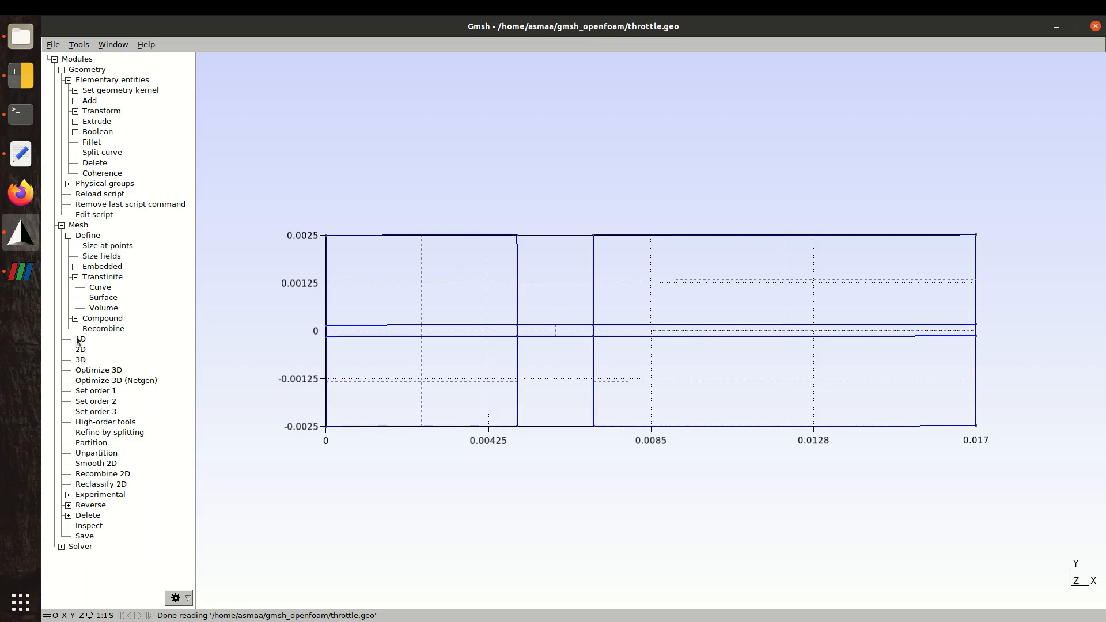
Define the eight long vertical edges above and below the narrow central band as transfinite curves with 22 points, Progression 1
click(92, 288)
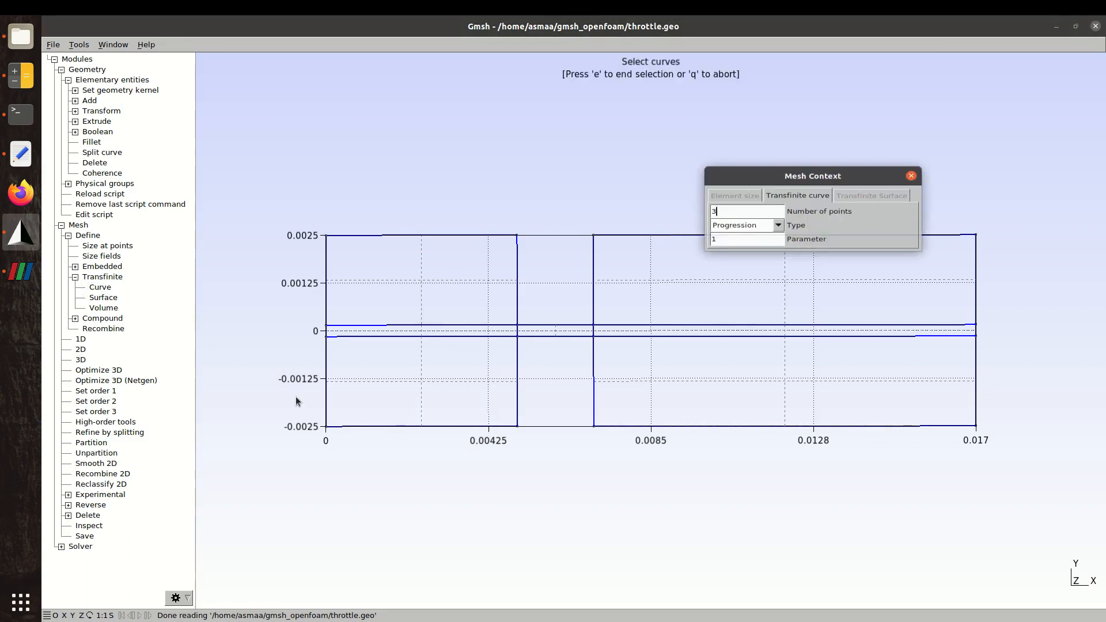
click(325, 391)
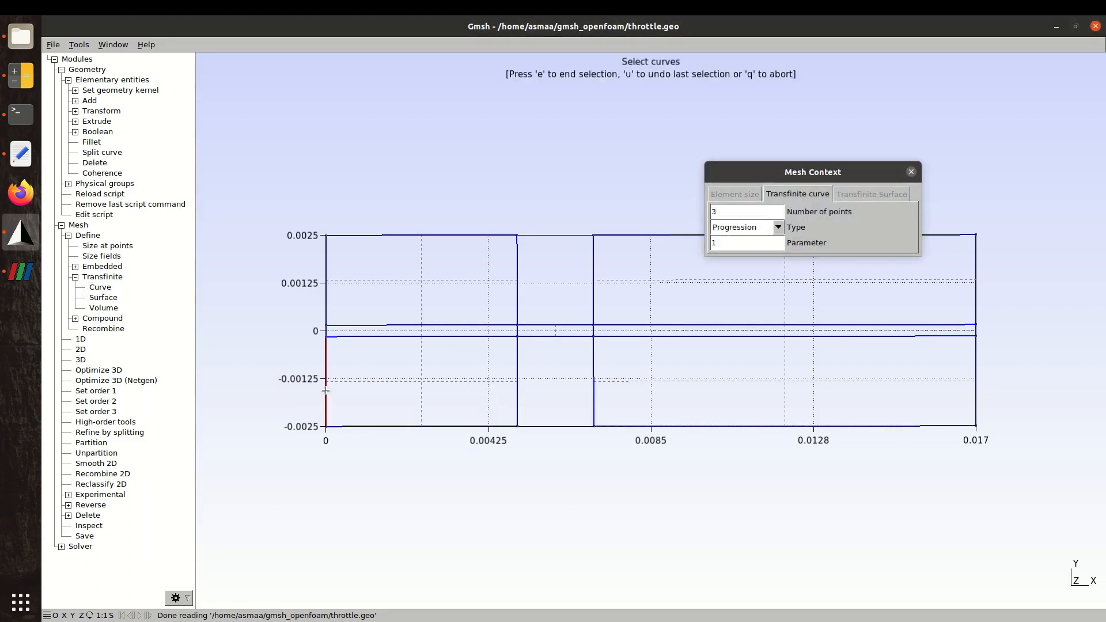
click(518, 352)
click(593, 371)
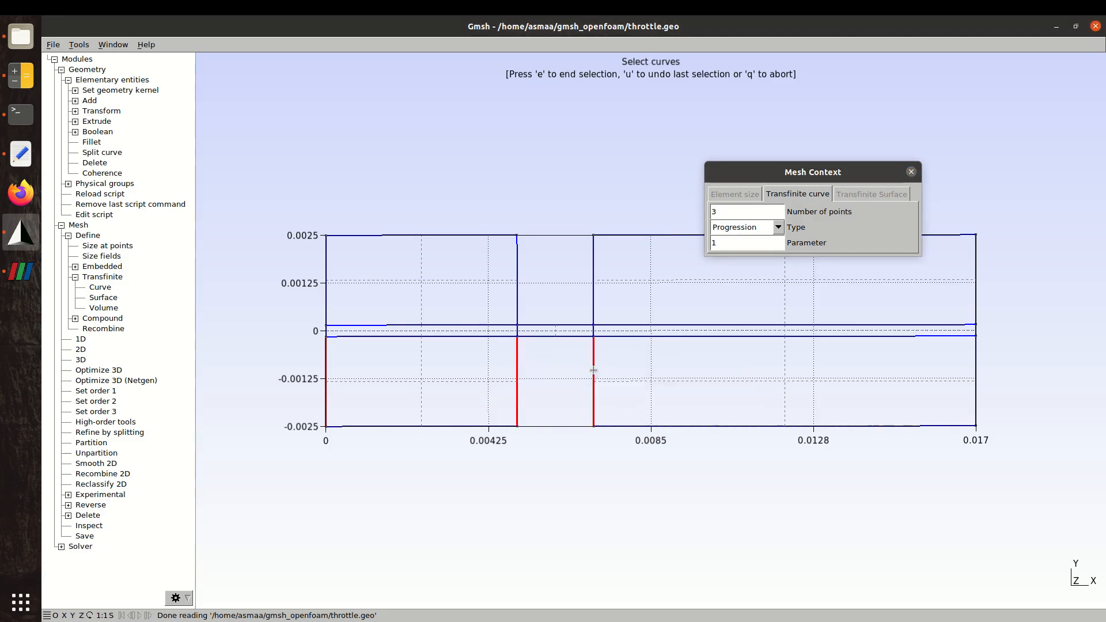
click(976, 369)
click(975, 305)
click(593, 304)
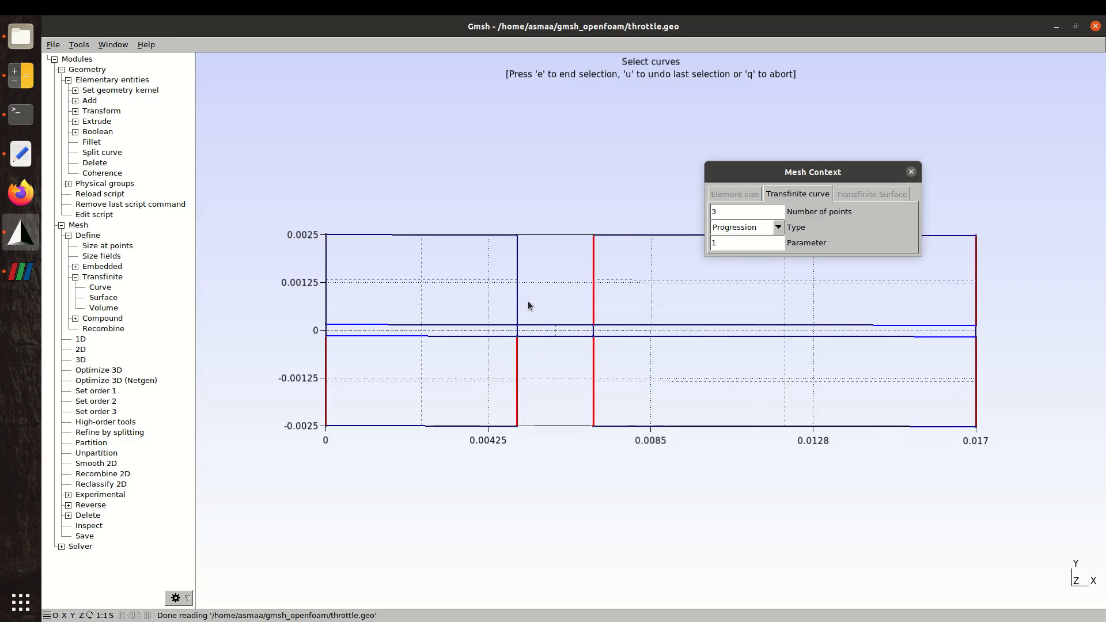
click(518, 306)
click(326, 297)
double_click(726, 212)
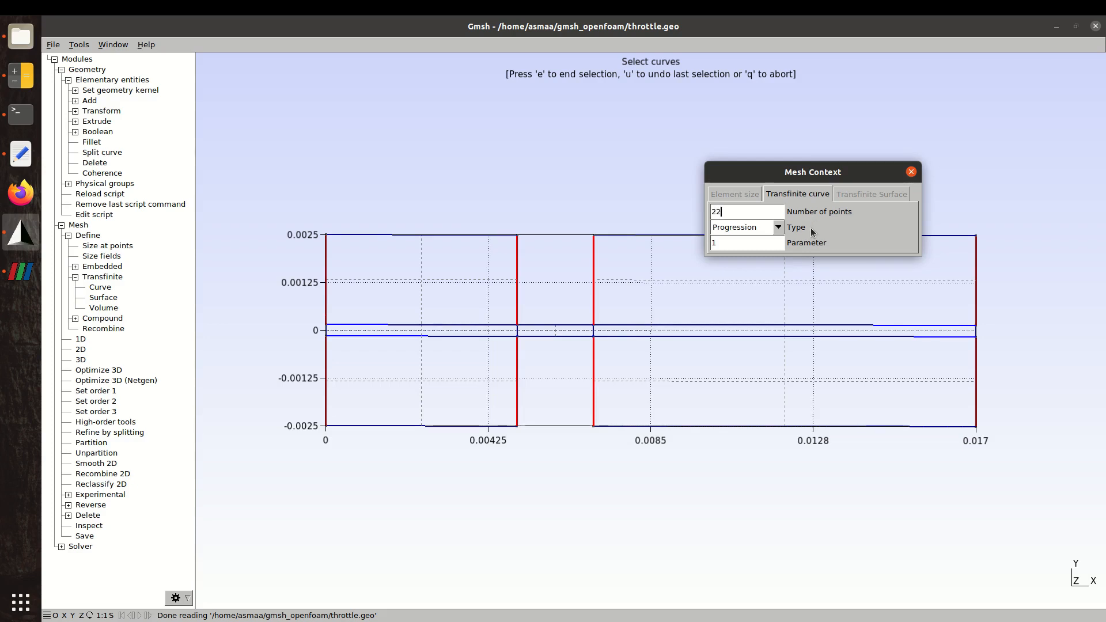
click(985, 224)
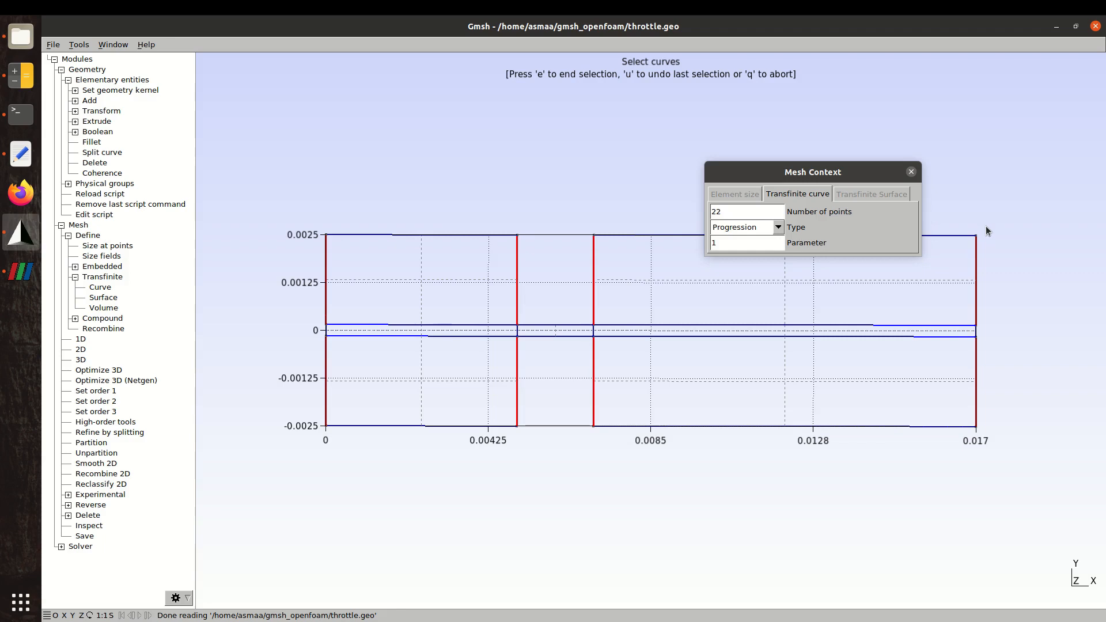
key(e)
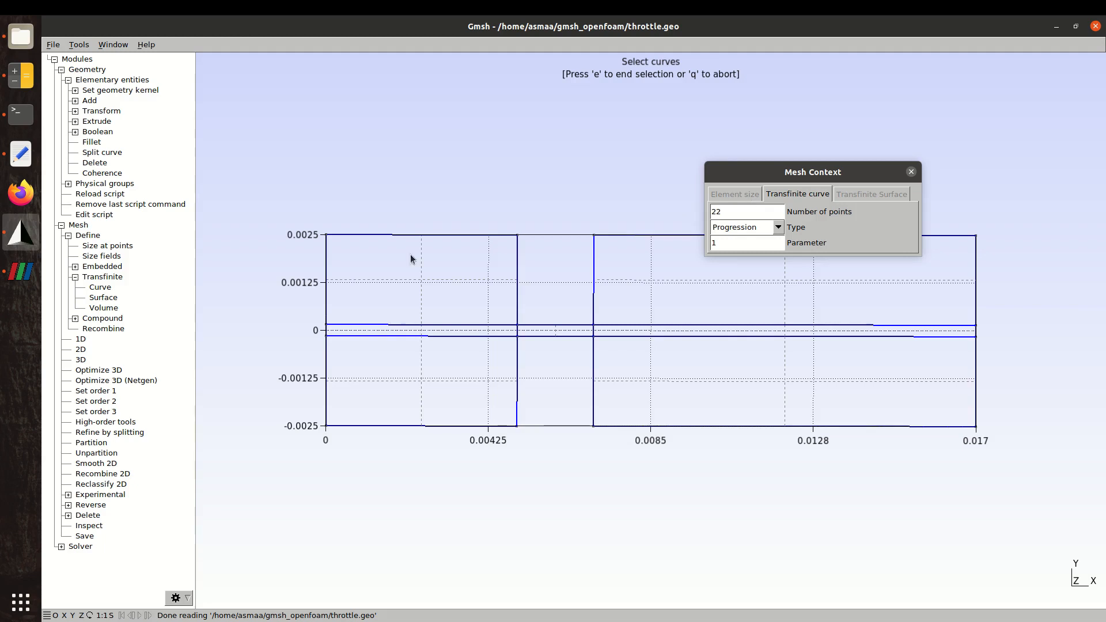
Define the four horizontal edges of the inlet blocks, from x = 0 to the throat, as transfinite curves with 50 points
click(357, 237)
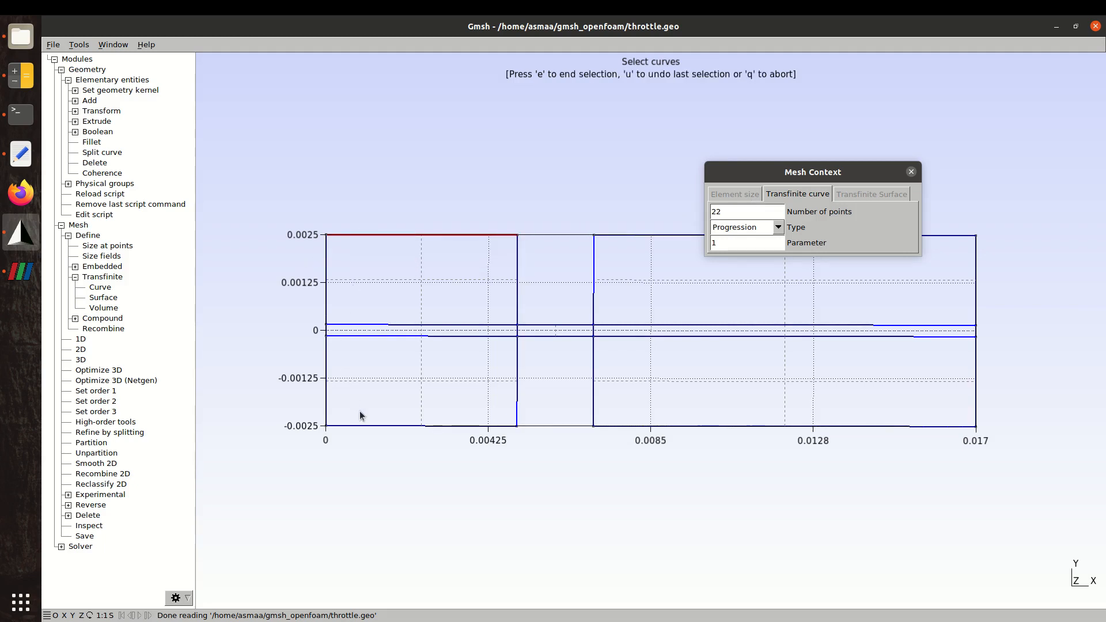
click(374, 426)
click(390, 335)
click(390, 324)
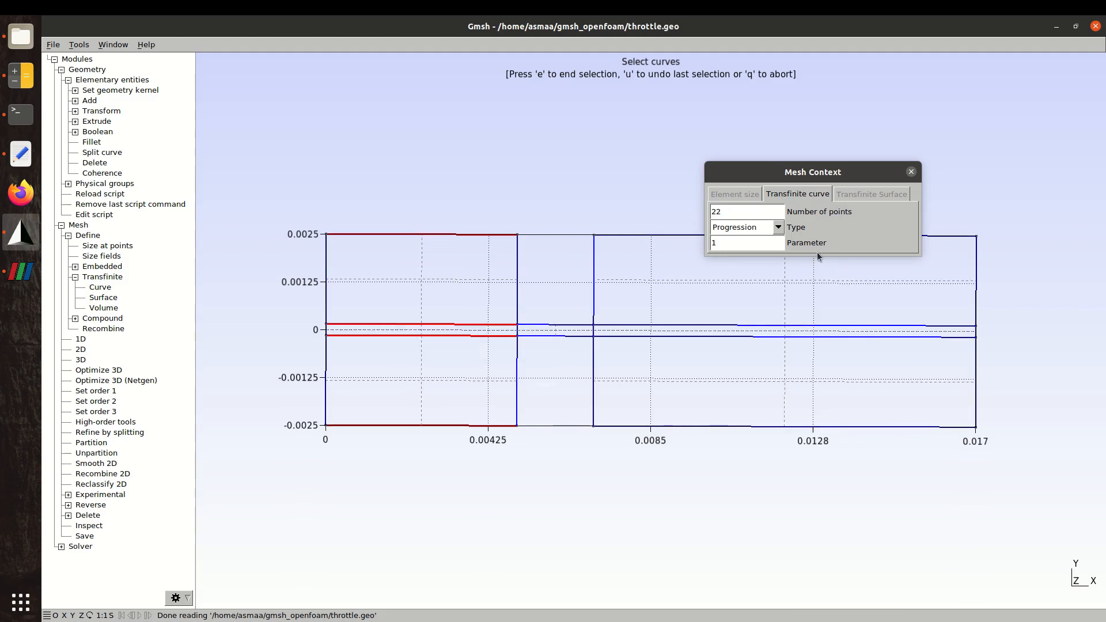
double_click(780, 212)
text(50)
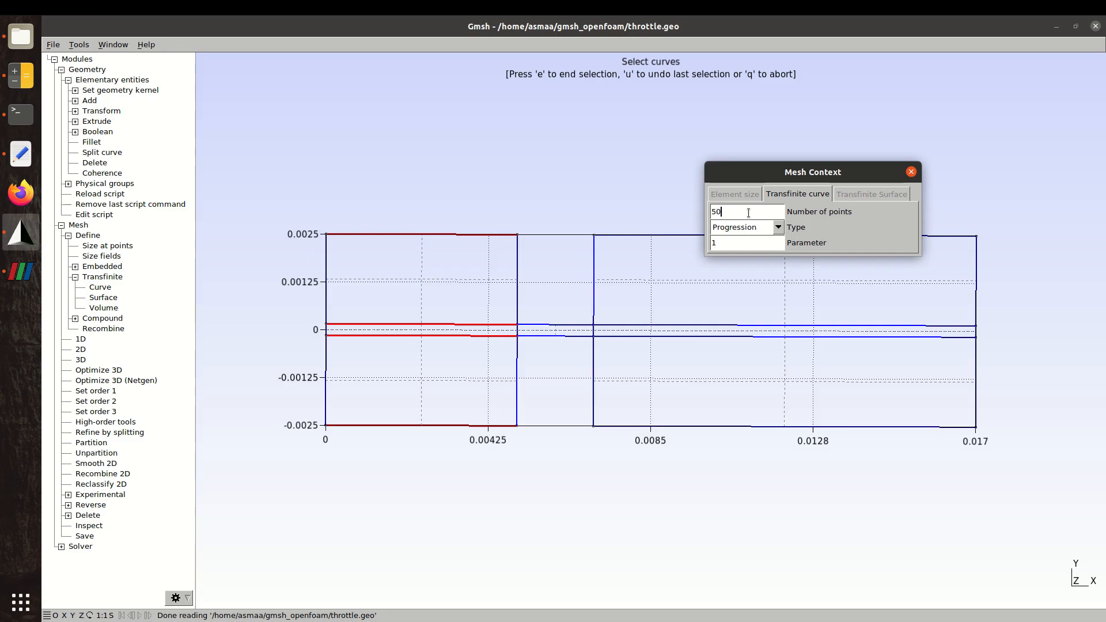
click(668, 206)
key(e)
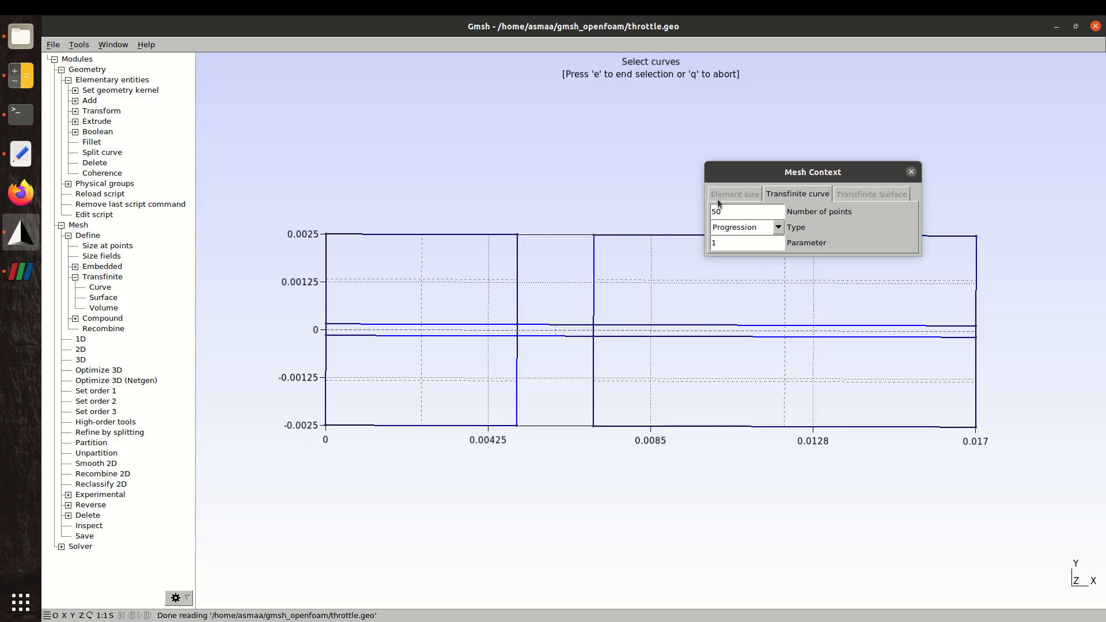
Define the four horizontal edges of the outlet blocks, from the throat to x = 0.017, as transfinite curves with 100 points
click(663, 237)
click(650, 325)
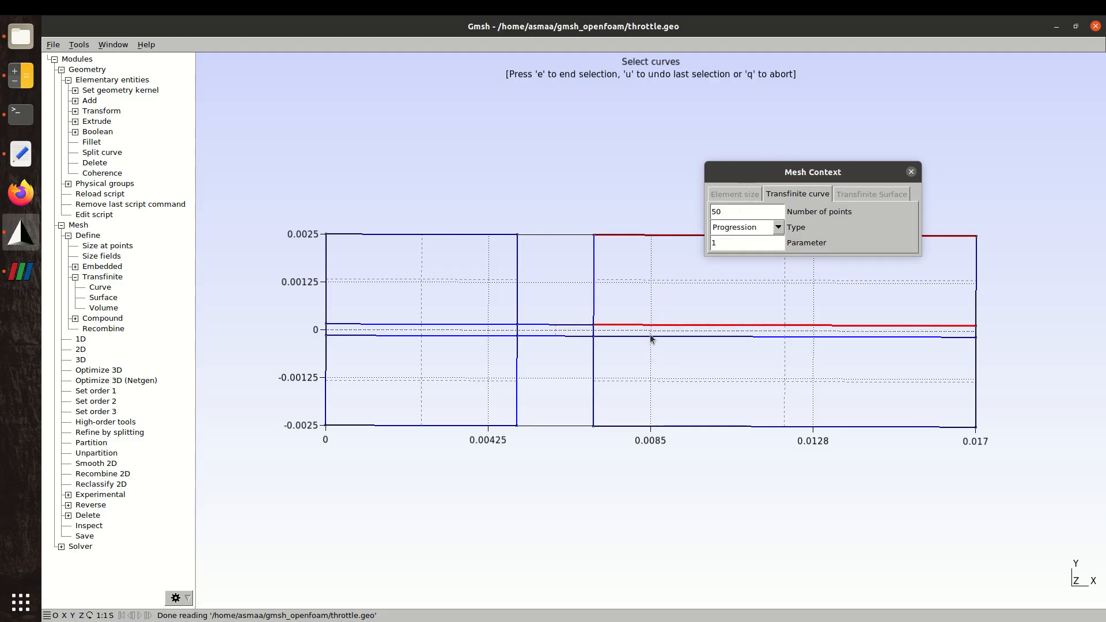
click(654, 337)
click(653, 427)
drag(761, 212, 678, 206)
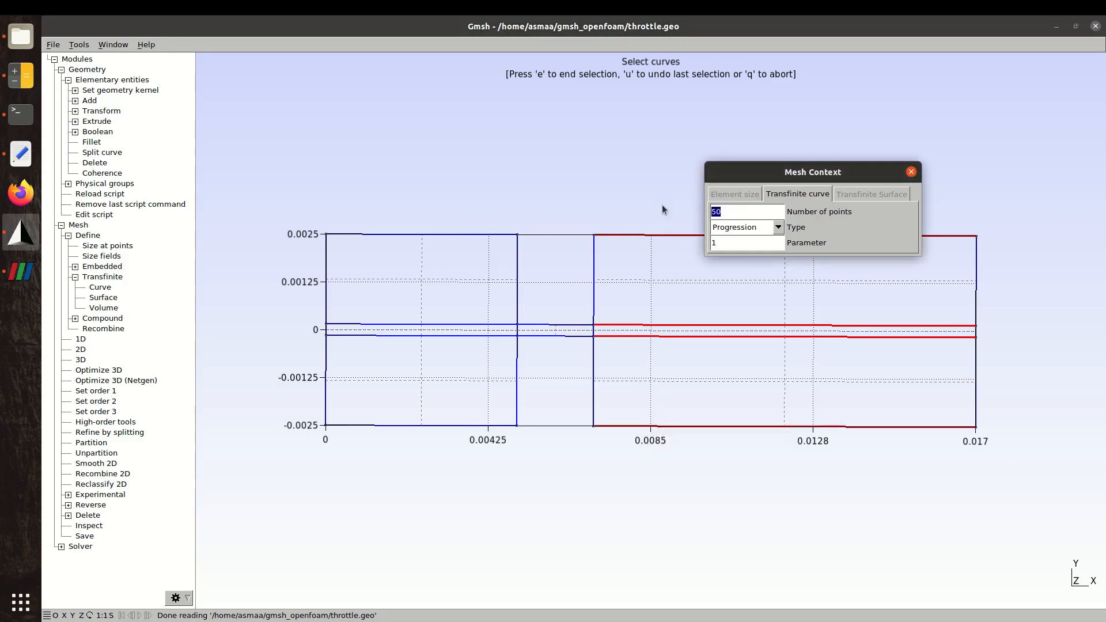
text(100)
click(648, 212)
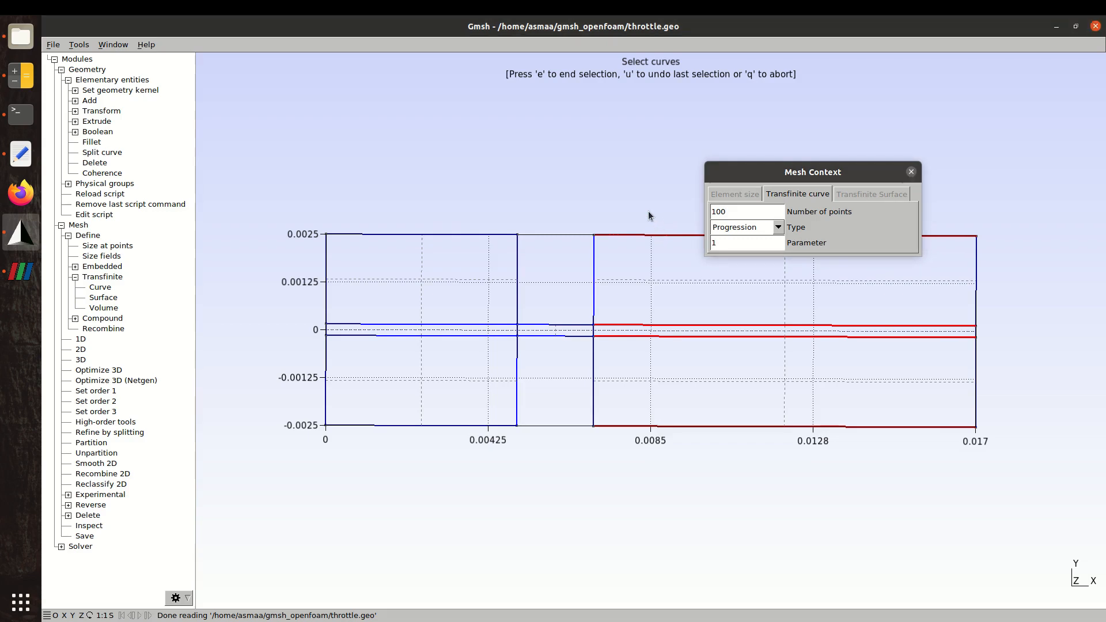
key(e)
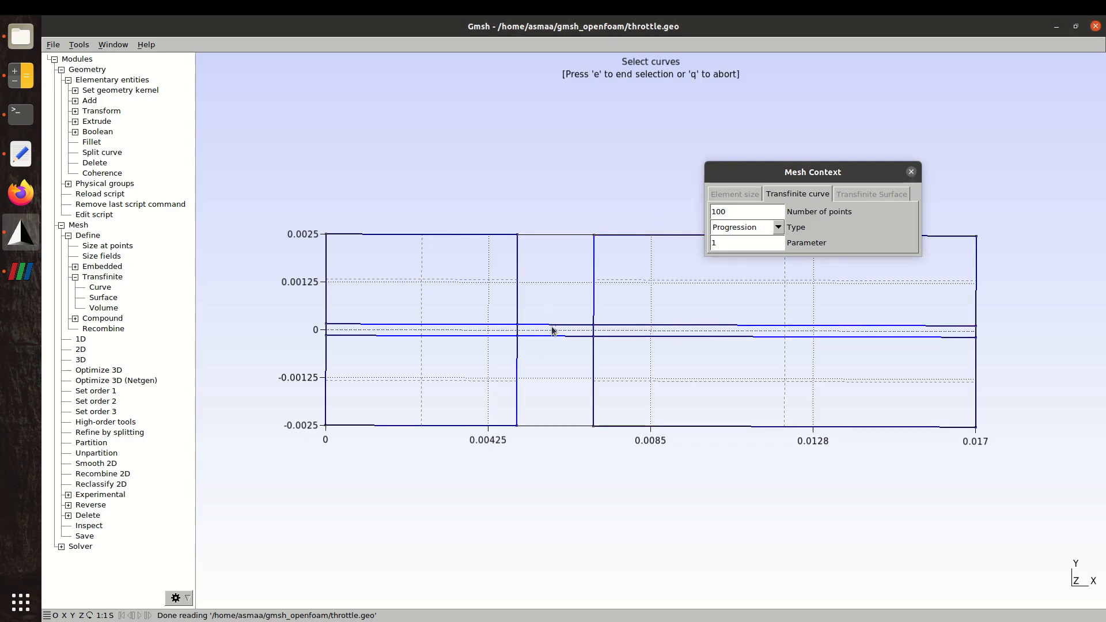
Select the two horizontal edges of the throat block for a transfinite curve definition and set 10 points
click(552, 329)
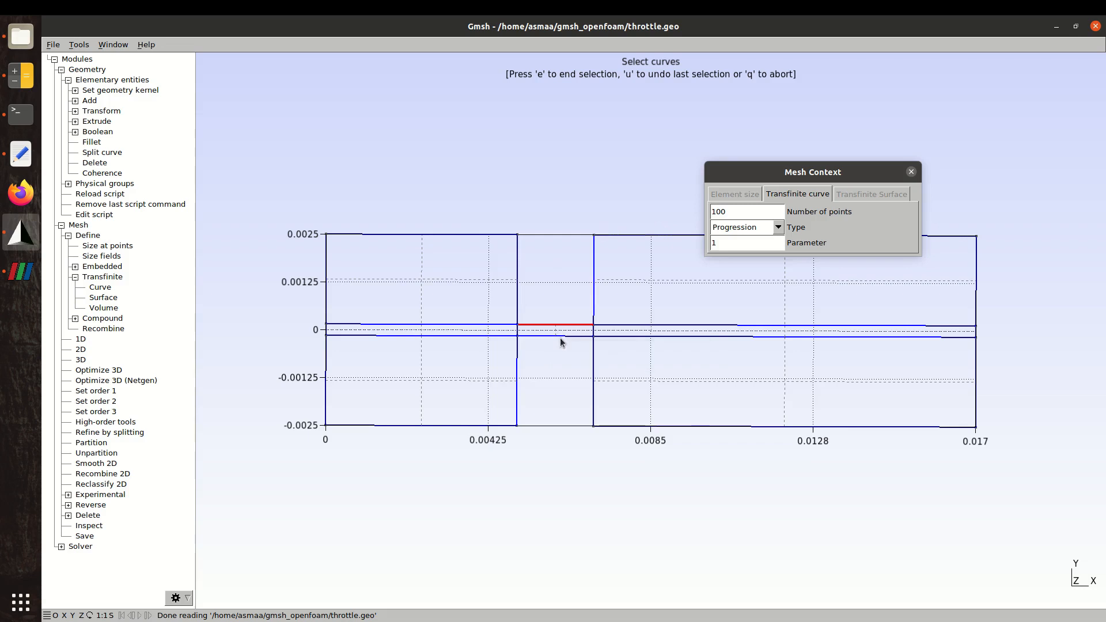
click(563, 335)
double_click(724, 211)
text(10)
click(618, 219)
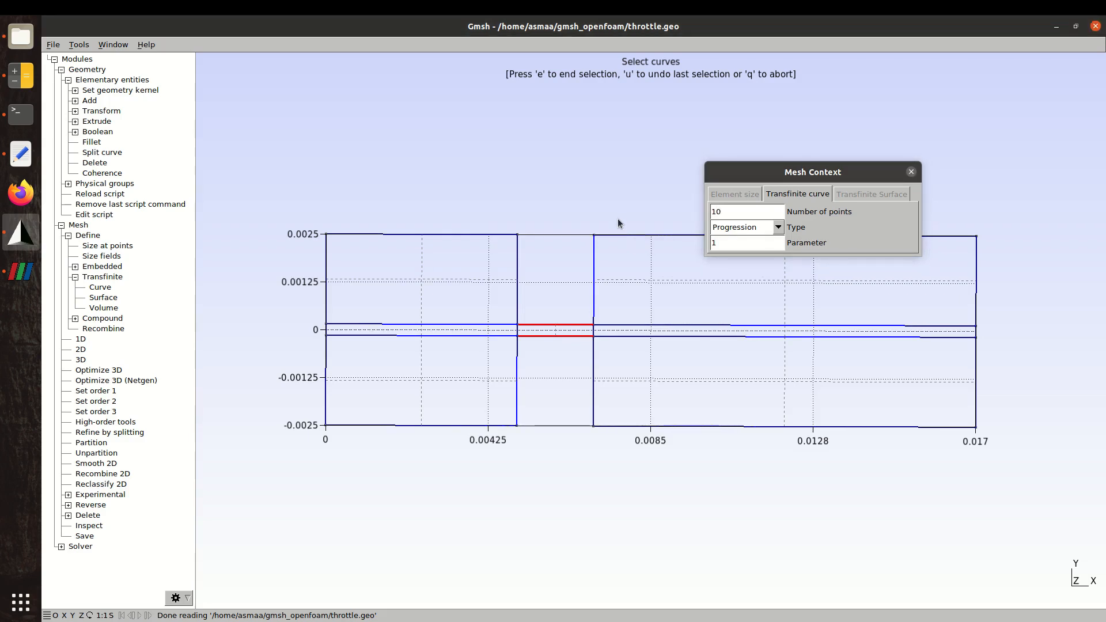
Apply 10 points with Progression 1 to the two selected middle-channel curves and finish defining transfinite curves
key(e)
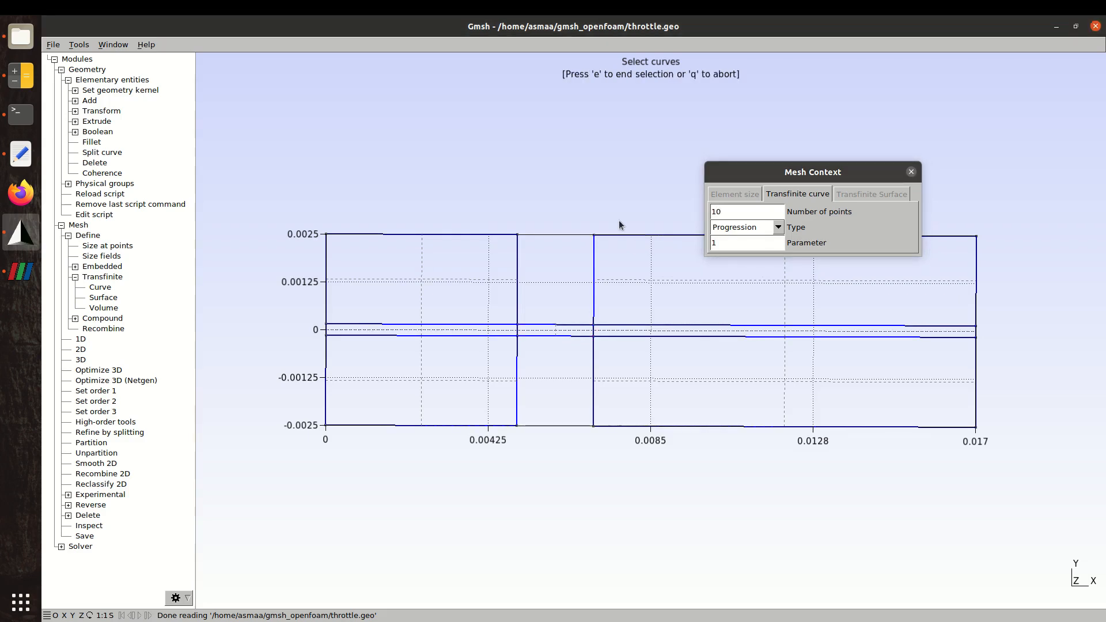
key(q)
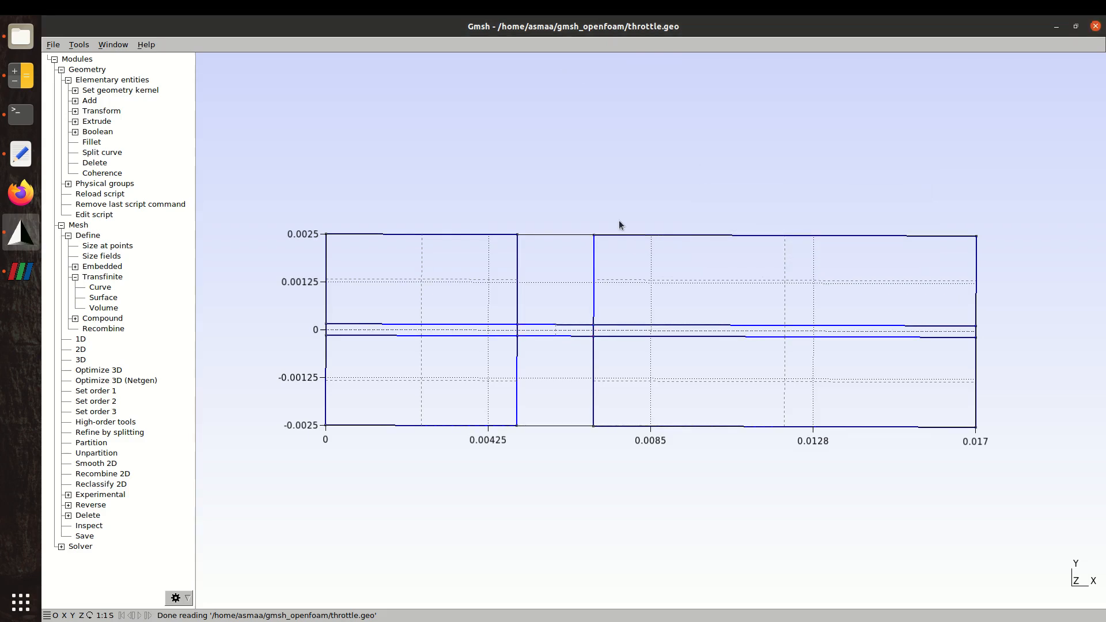
Switch to throttle.geo in the text editor and copy the Transfinite Curve statement that assigns 22 points
click(9, 159)
click(1058, 78)
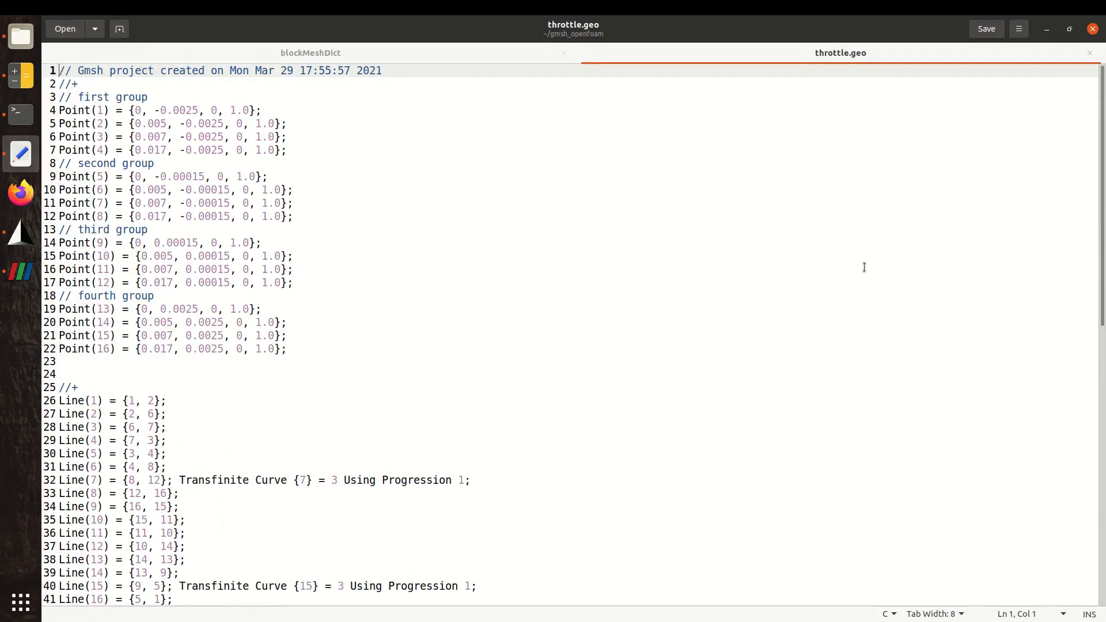
scroll(399, 351, down, 10)
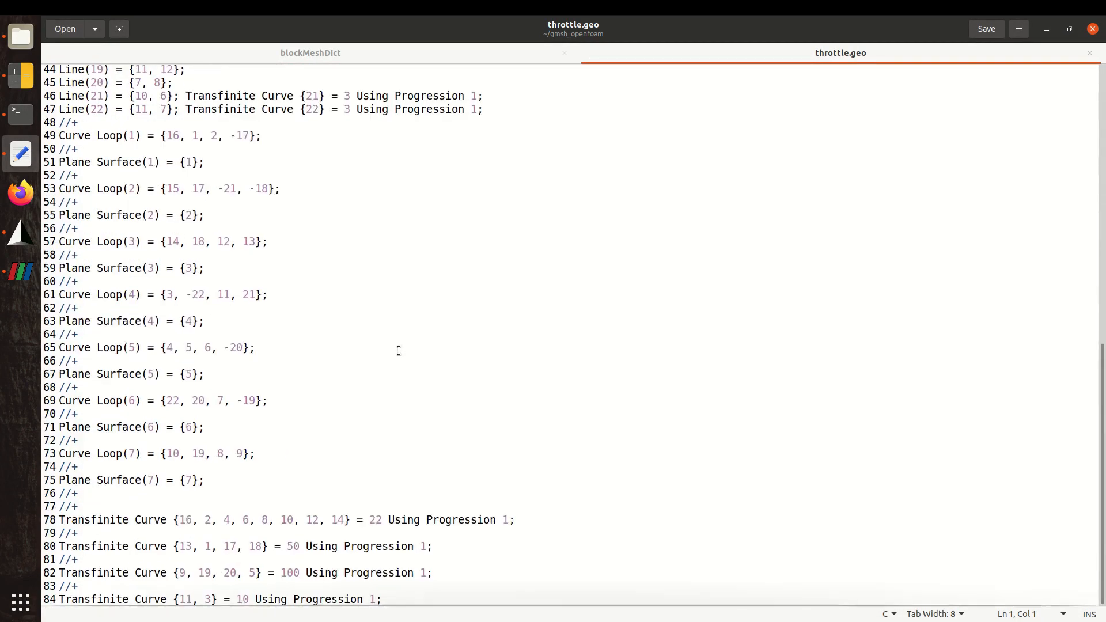
drag(59, 520, 529, 521)
key(ctrl+c)
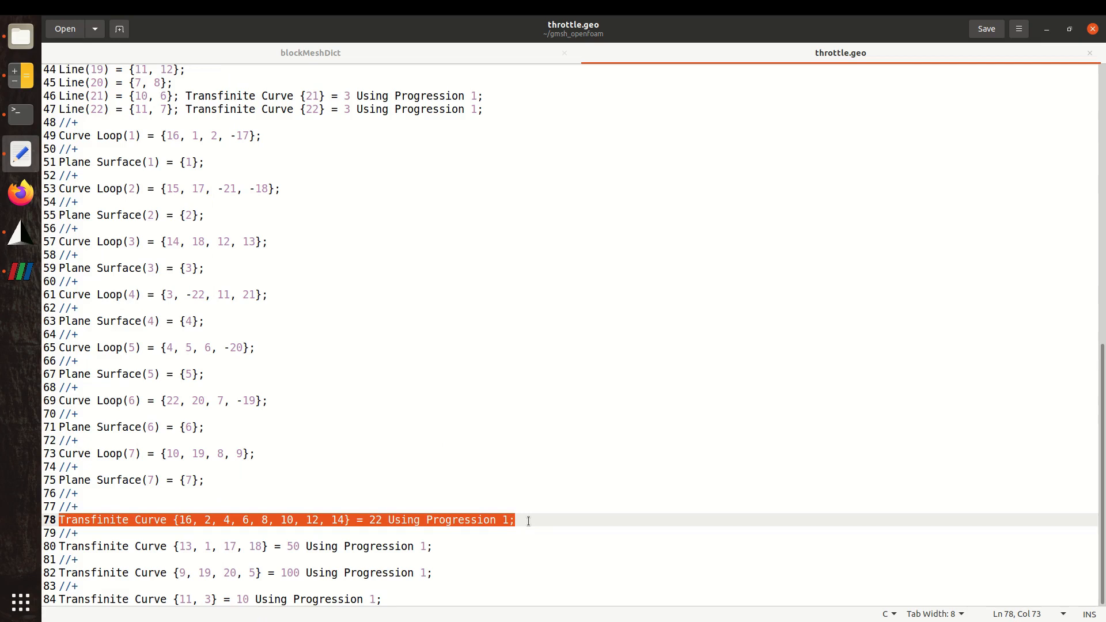
Paste the copied Transfinite Curve statement after the Line(16) definition
scroll(495, 507, up, 9)
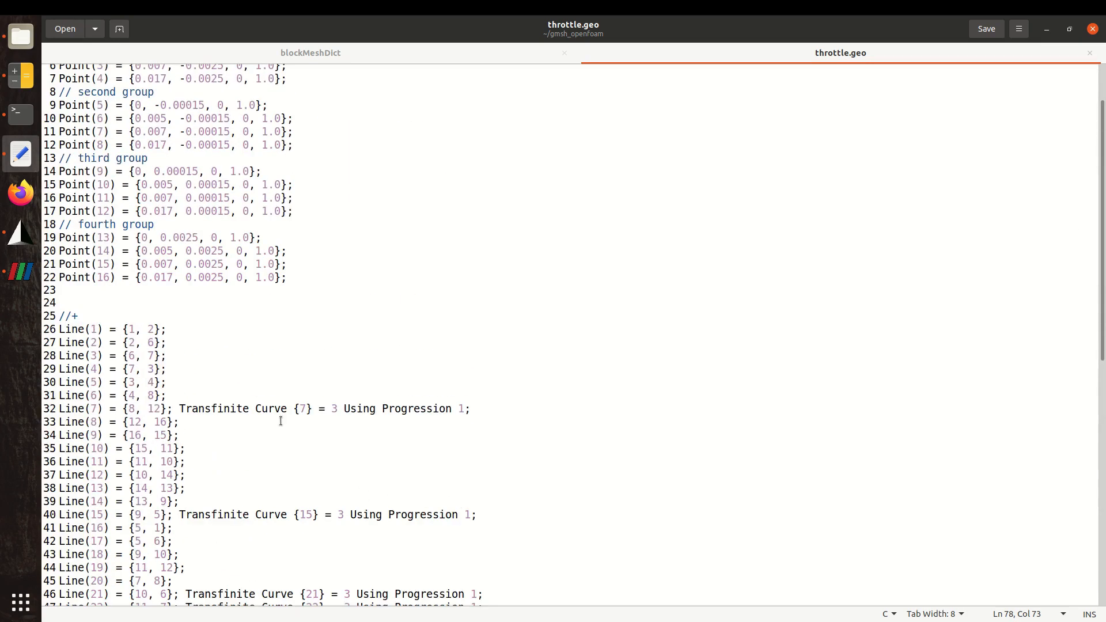
scroll(195, 364, down, 3)
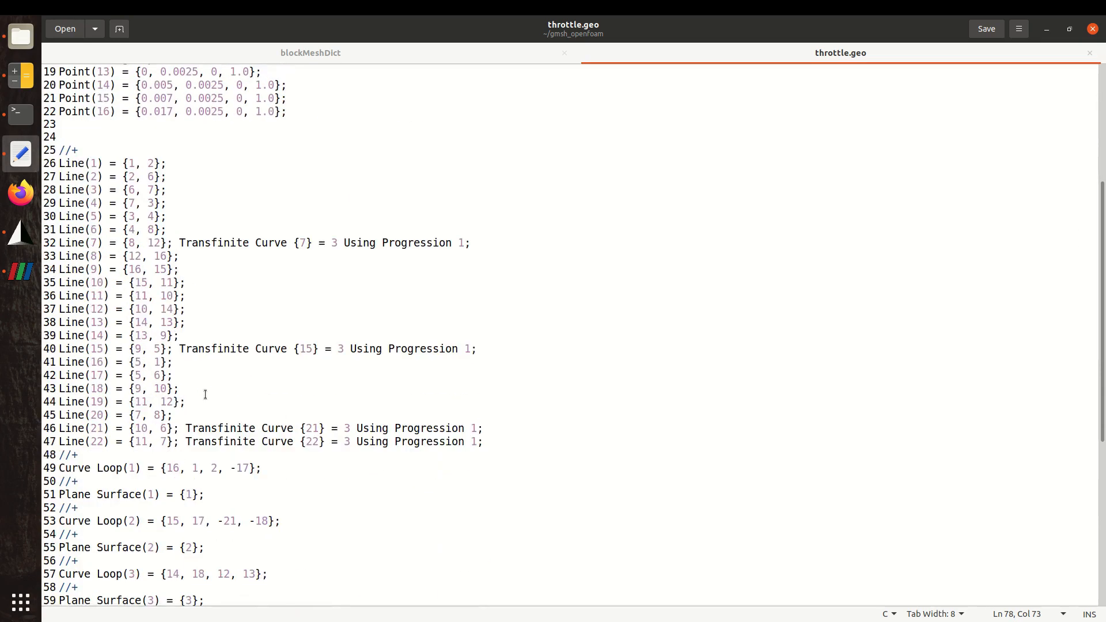
click(190, 364)
key(ctrl+v)
Paste the copied 22-point Transfinite Curve statement after the definitions of Line(2), Line(4), Line(6) and Line(8)
scroll(222, 391, down, 8)
scroll(222, 391, up, 6)
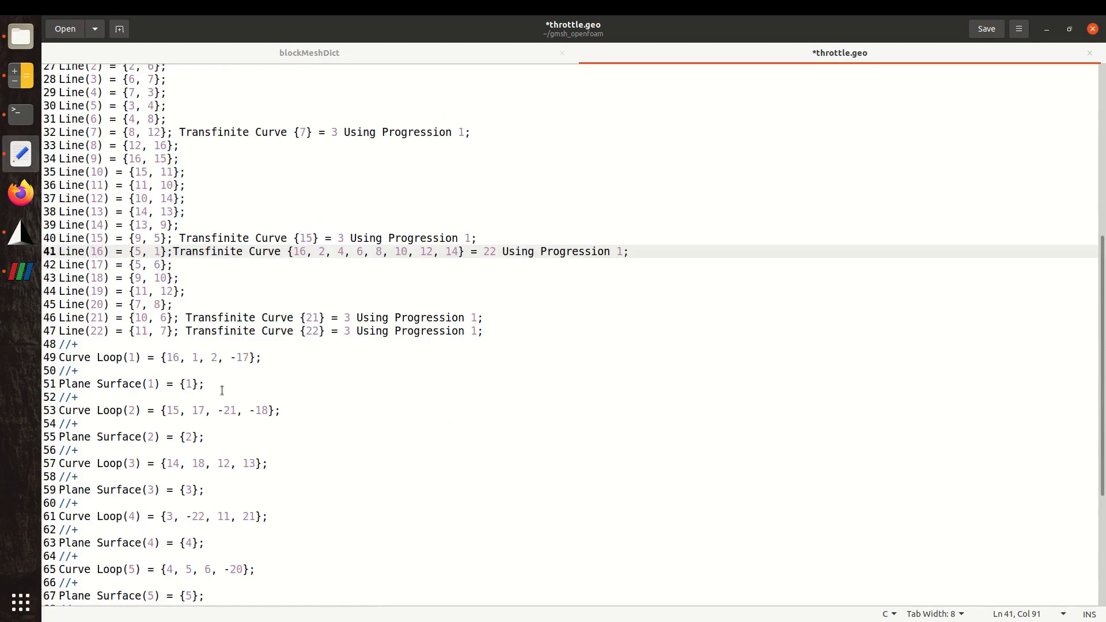
scroll(222, 390, up, 1)
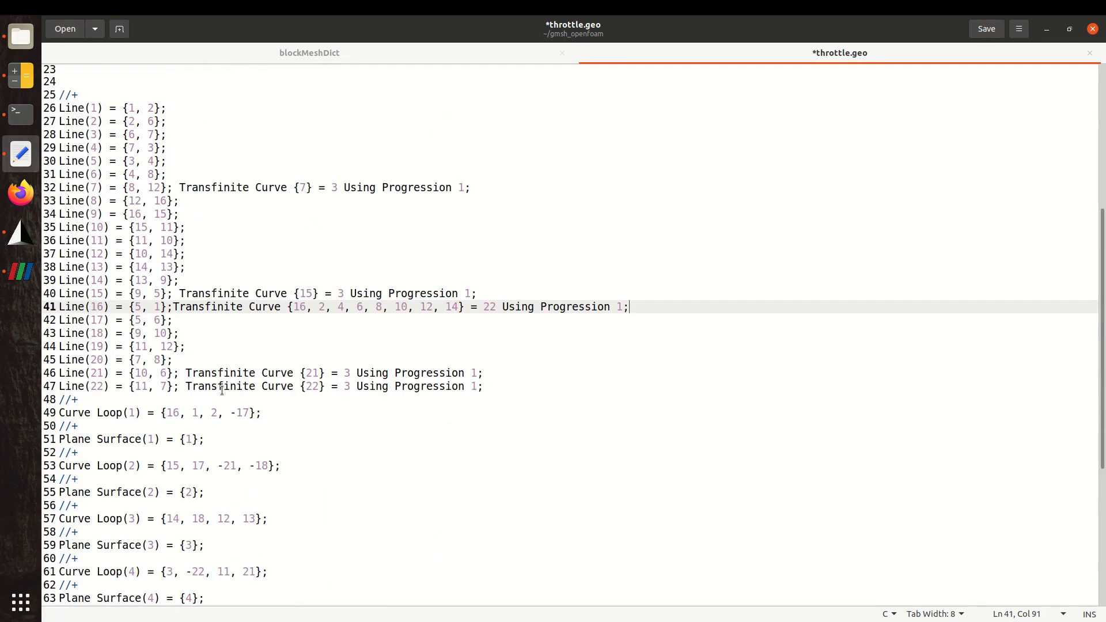
click(180, 119)
key(ctrl+v)
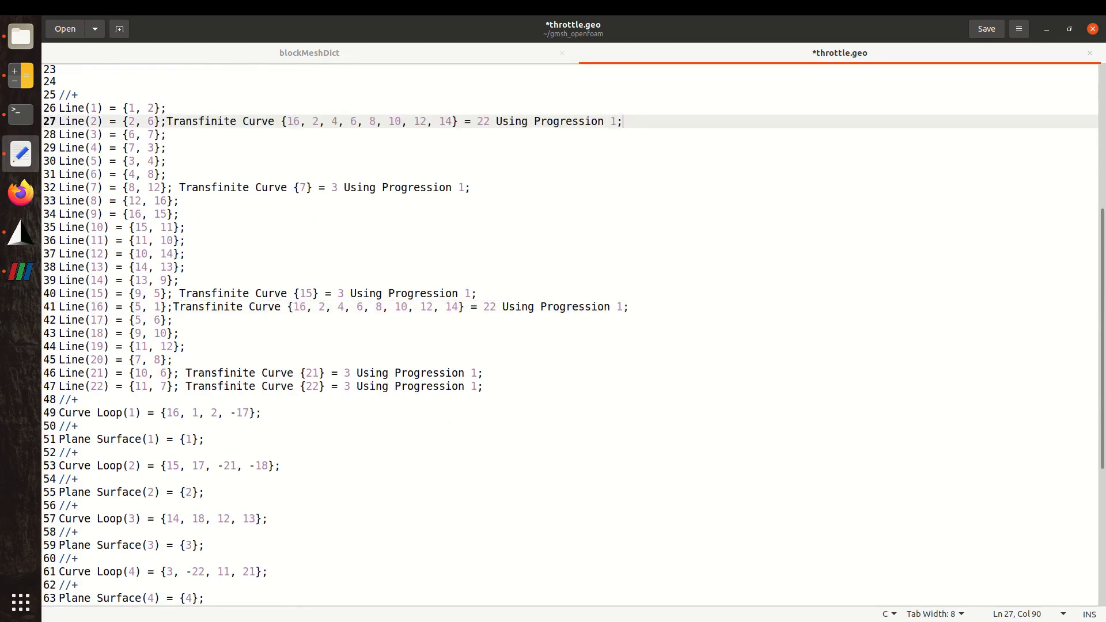
click(193, 145)
key(ctrl+v)
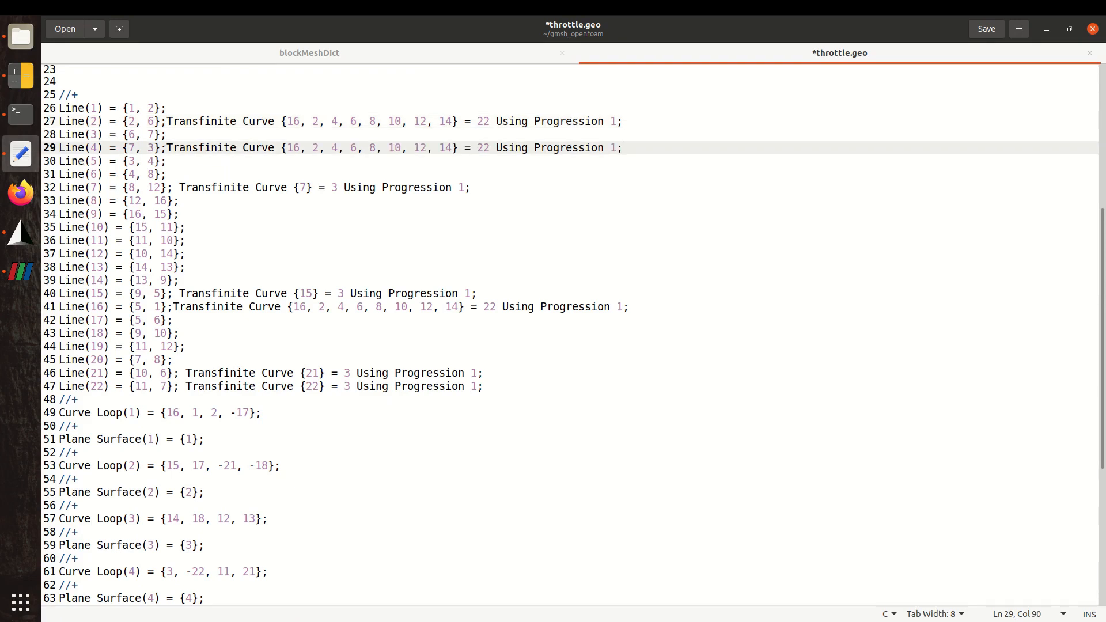
click(203, 175)
key(ctrl+v)
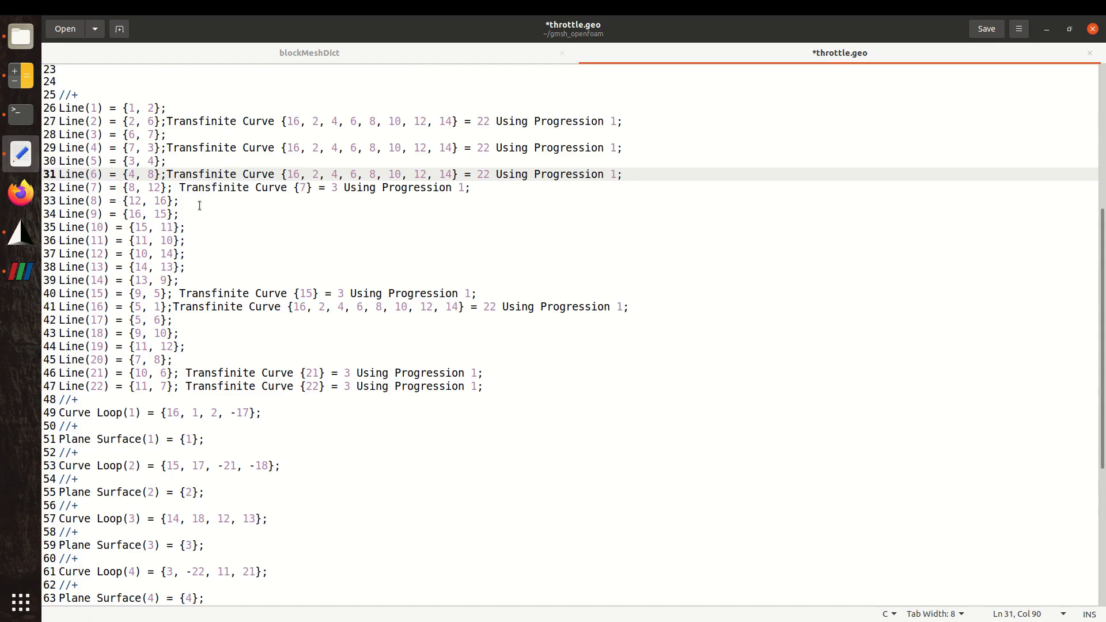
click(185, 199)
key(ctrl+v)
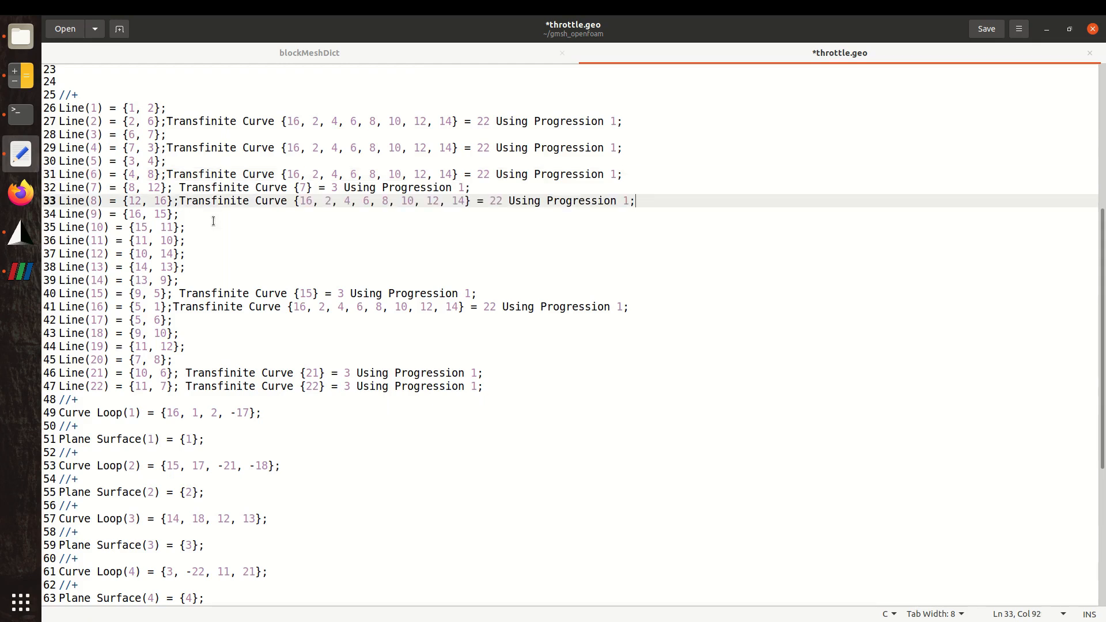
Paste the same 22-point Transfinite Curve statement after the definitions of Line(11), Line(12) and Line(14)
click(208, 243)
key(ctrl+v)
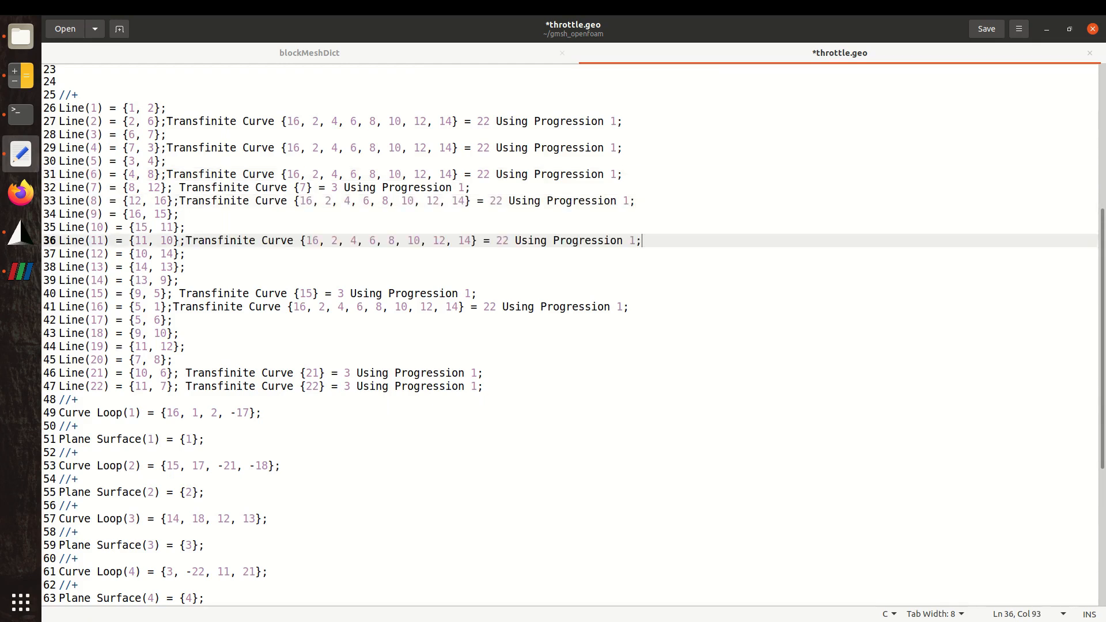
click(206, 253)
key(ctrl+v)
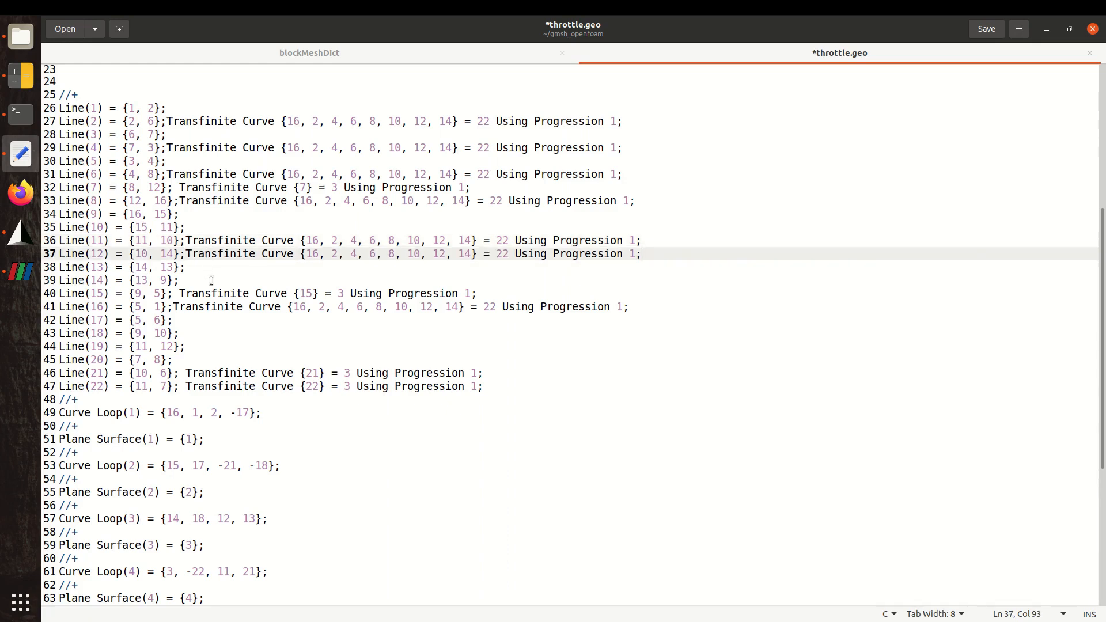
click(211, 281)
key(ctrl+v)
Trim the pasted curve lists so that Line(2) keeps only curve 2 and Line(4) keeps only curve 4
drag(302, 124, 451, 121)
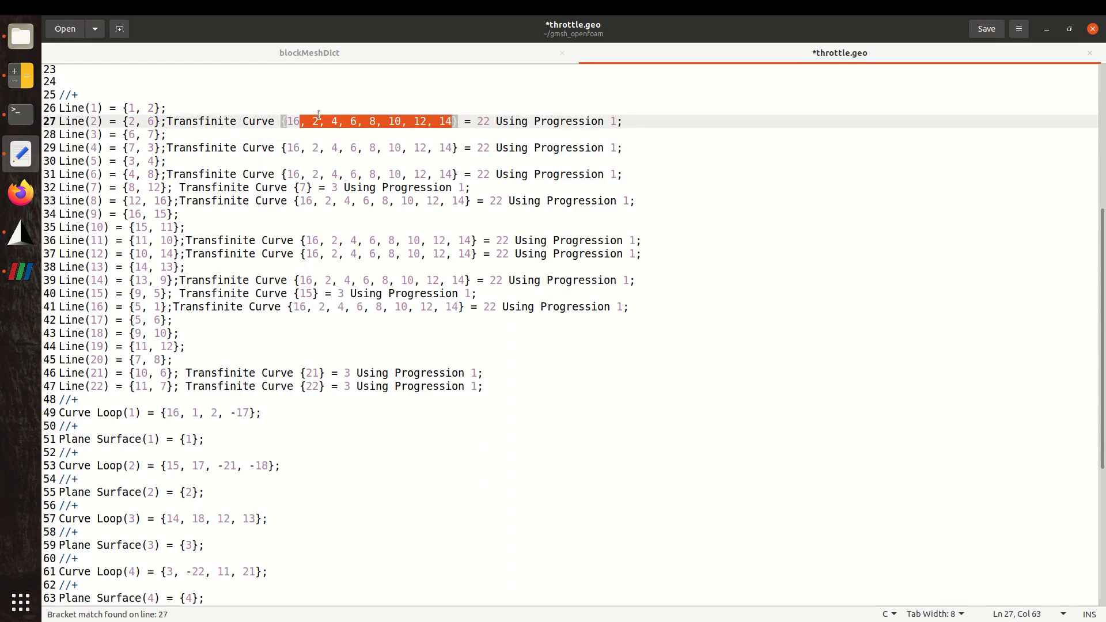
drag(313, 124, 430, 121)
key(BackSpace)
key(BackSpace)
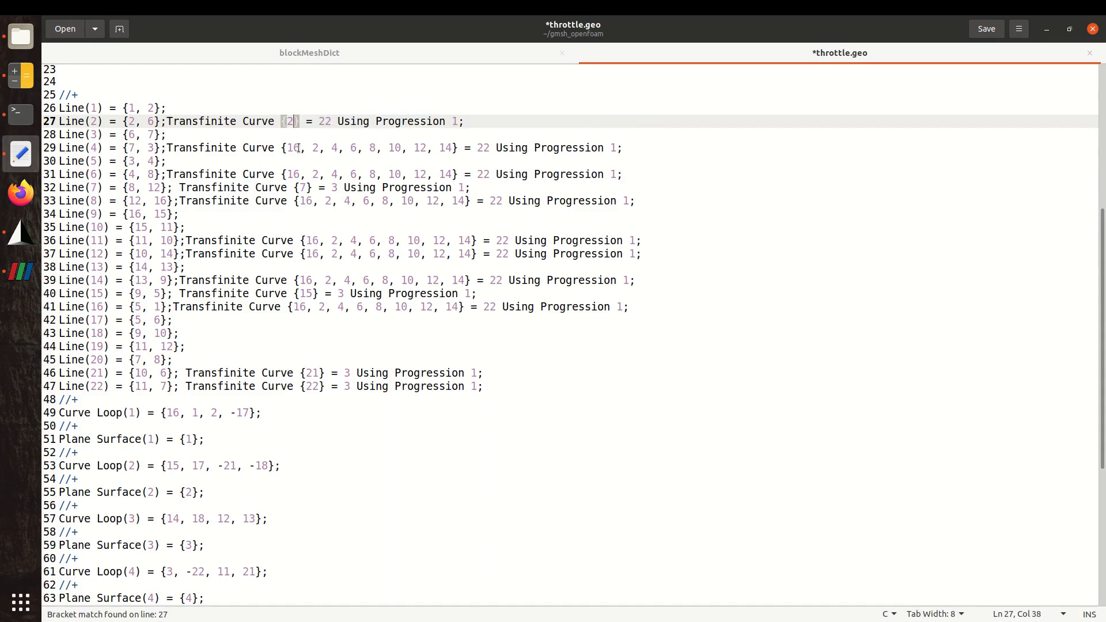
drag(293, 148, 410, 149)
key(BackSpace)
key(BackSpace)
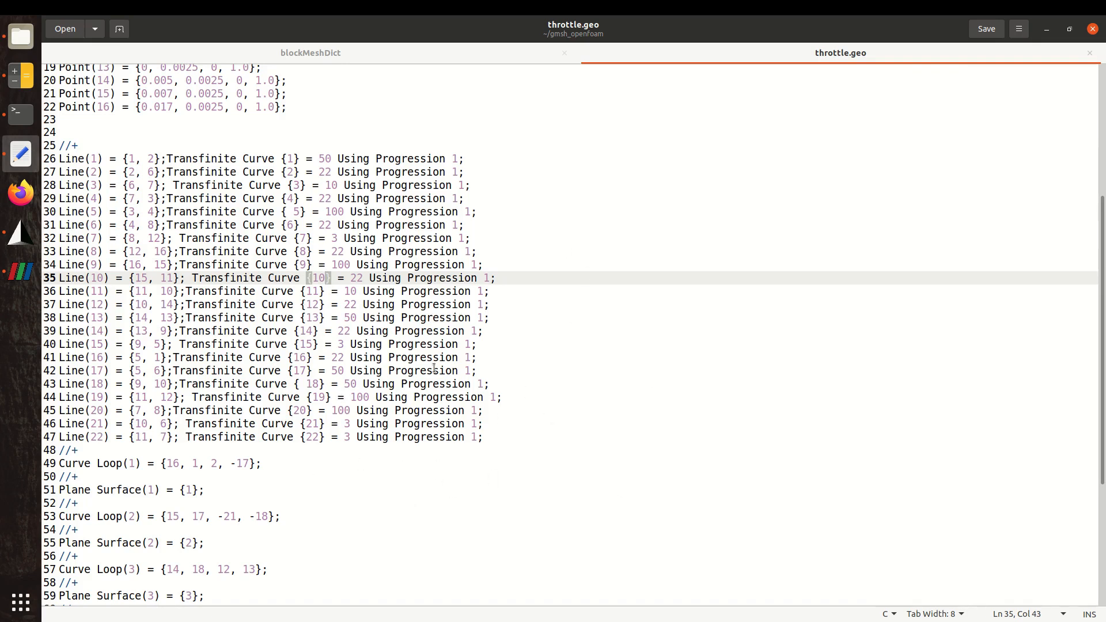
Switch to Gmsh, reload the script and generate the 2D mesh
scroll(419, 531, down, 6)
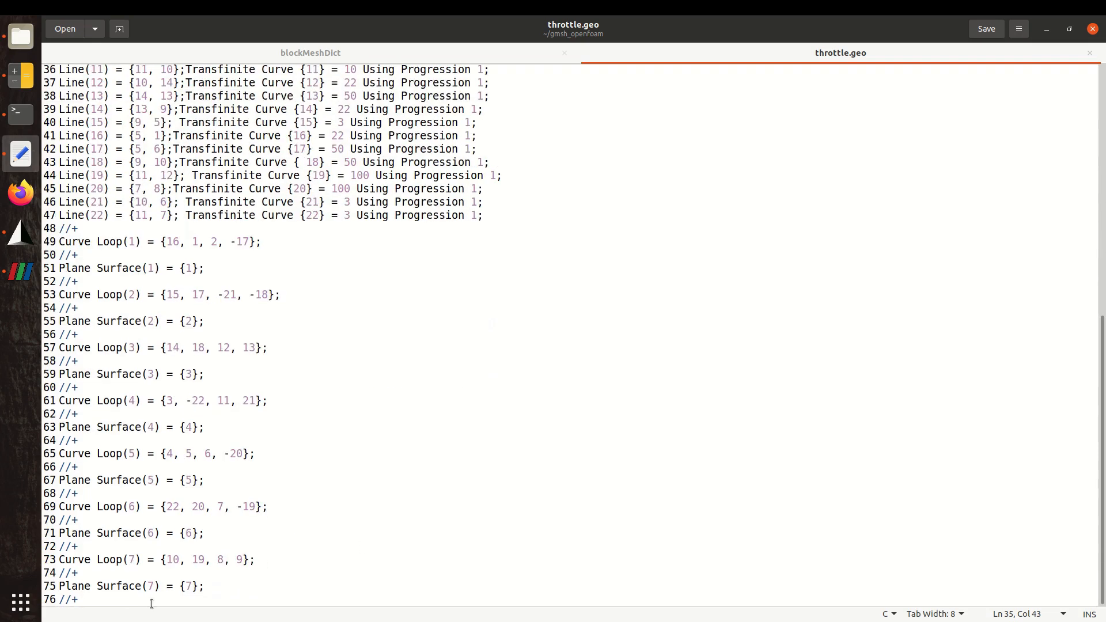
scroll(125, 590, up, 4)
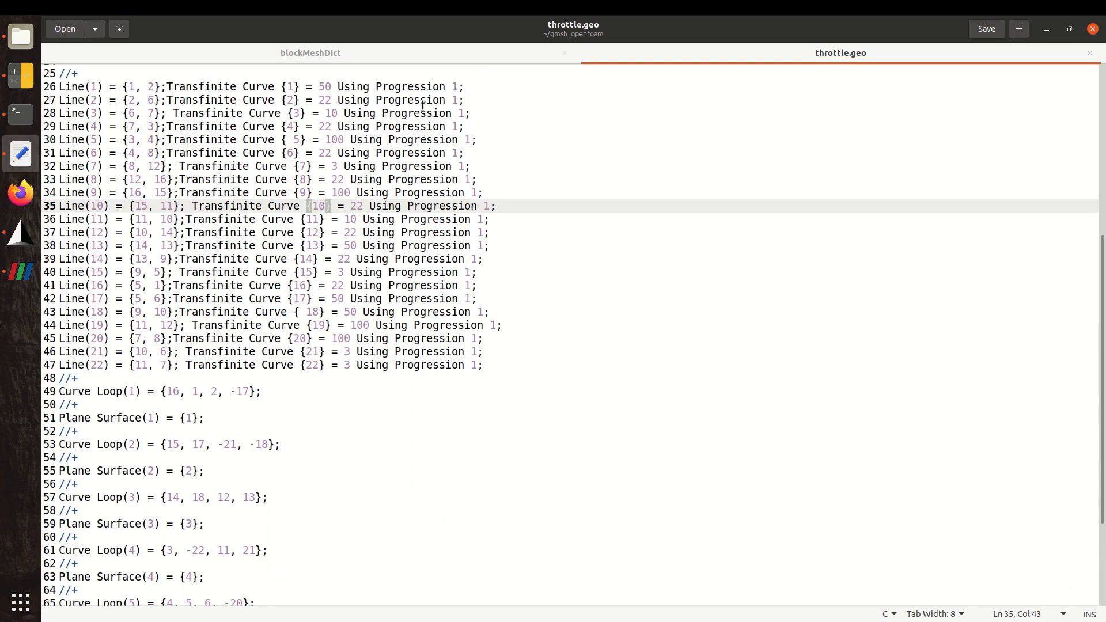
scroll(391, 158, up, 4)
click(18, 233)
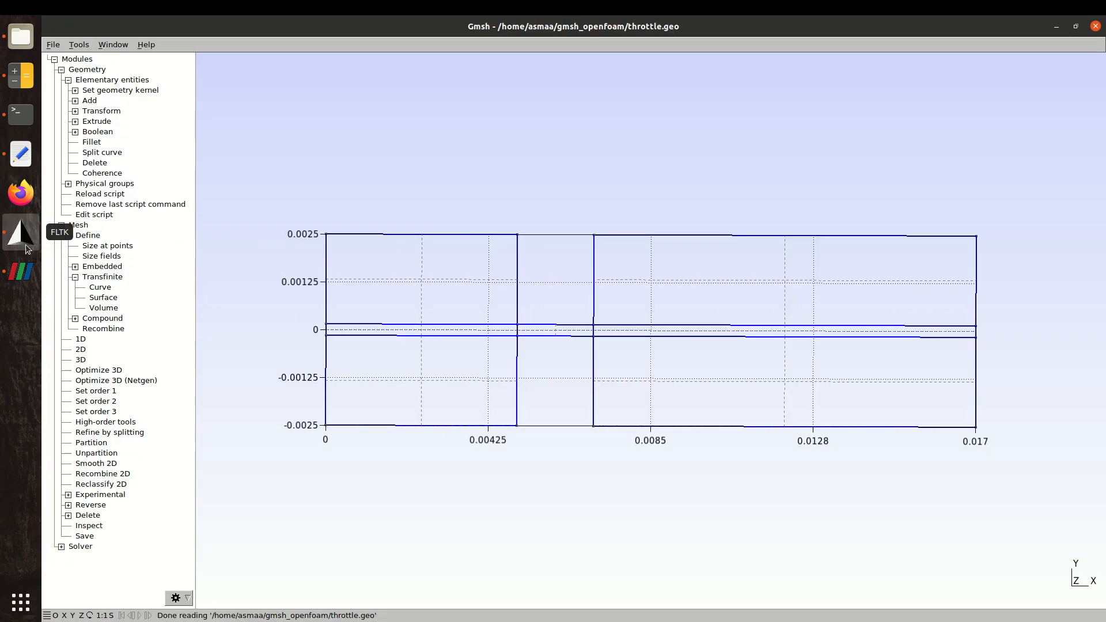
click(87, 196)
click(81, 349)
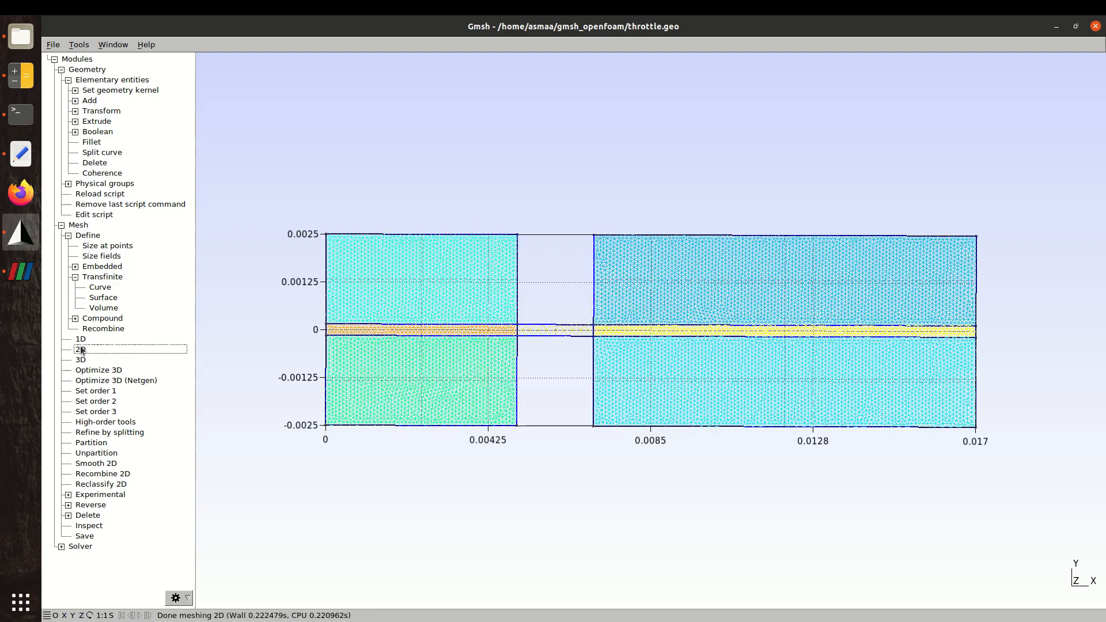
Examine the 2D mesh around the narrow middle channel and check the transfinite curve definitions in throttle.geo
scroll(483, 388, up, 6)
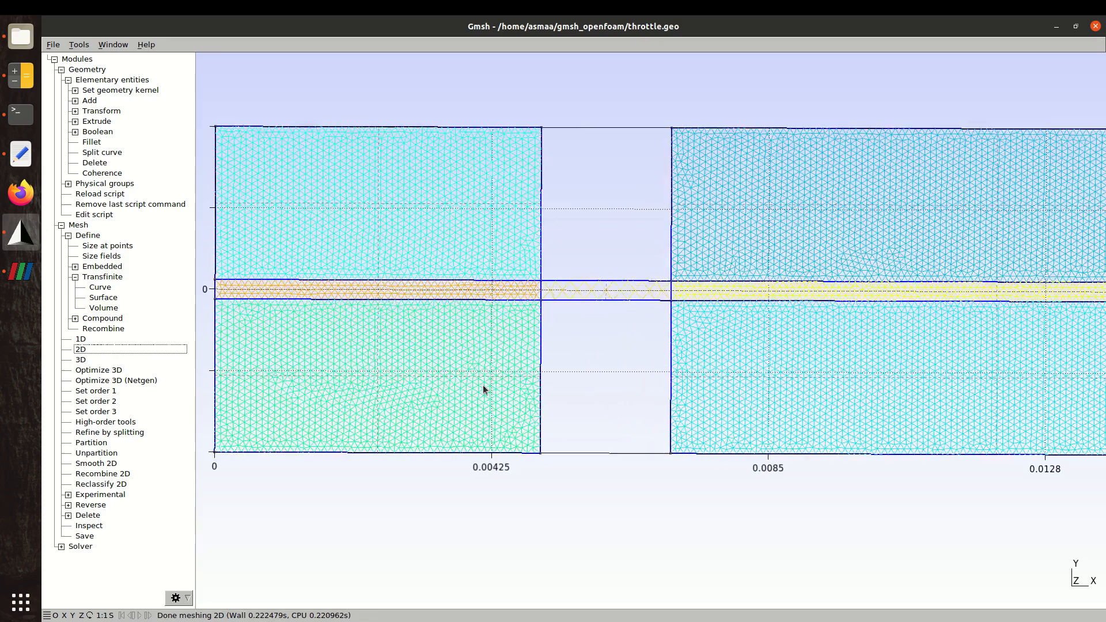
scroll(483, 389, up, 5)
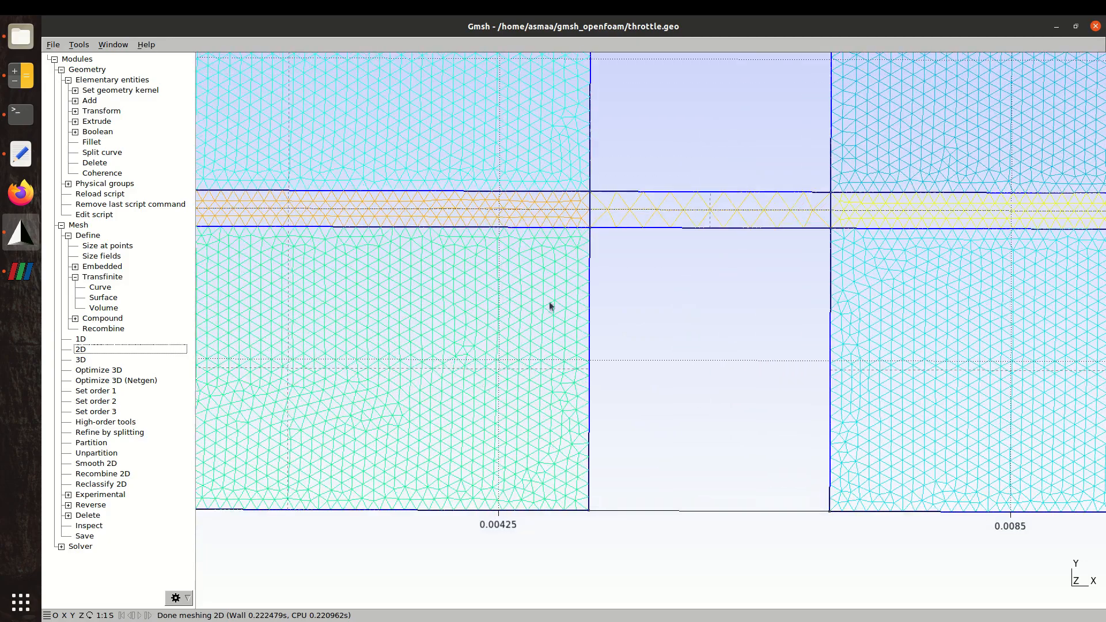
scroll(609, 226, up, 1)
scroll(608, 226, down, 1)
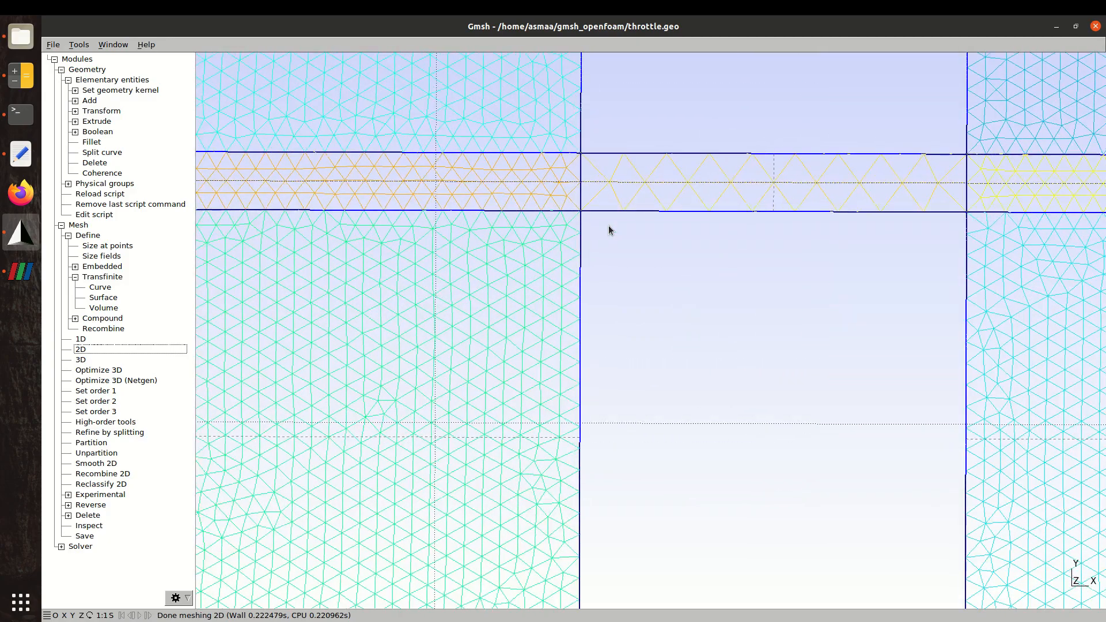
scroll(582, 242, down, 1)
scroll(572, 439, down, 2)
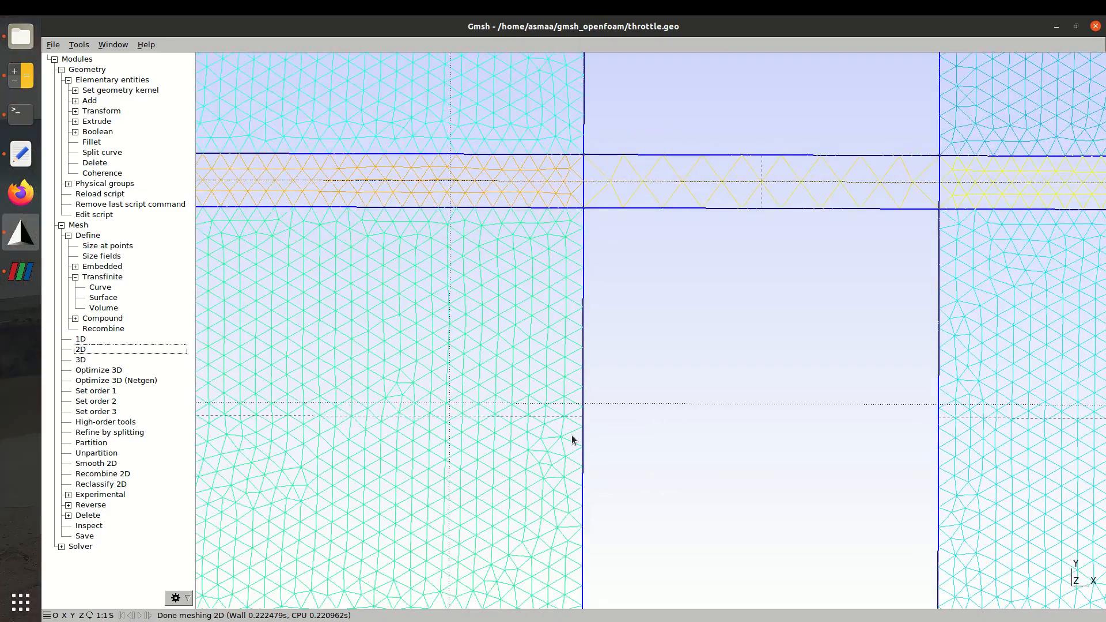
scroll(572, 438, down, 4)
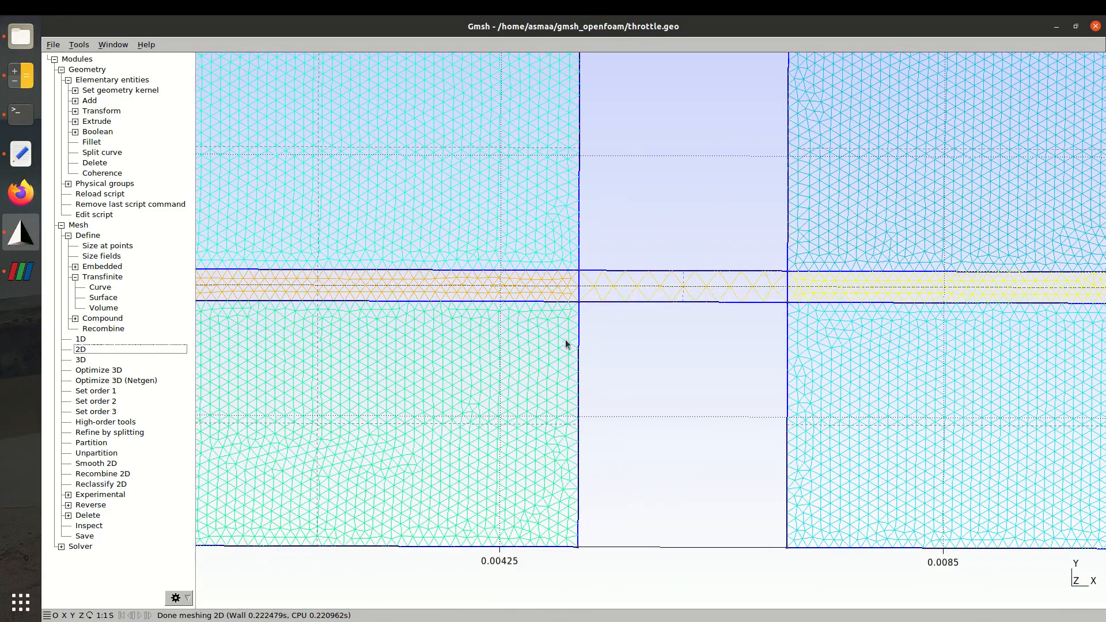
scroll(566, 445, down, 5)
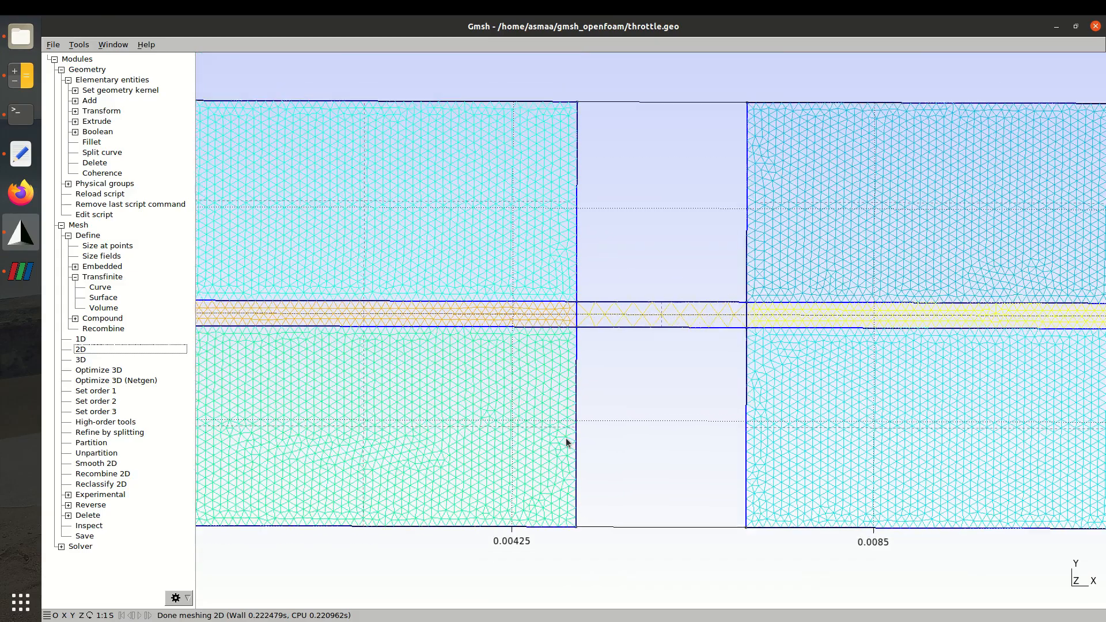
scroll(566, 438, down, 1)
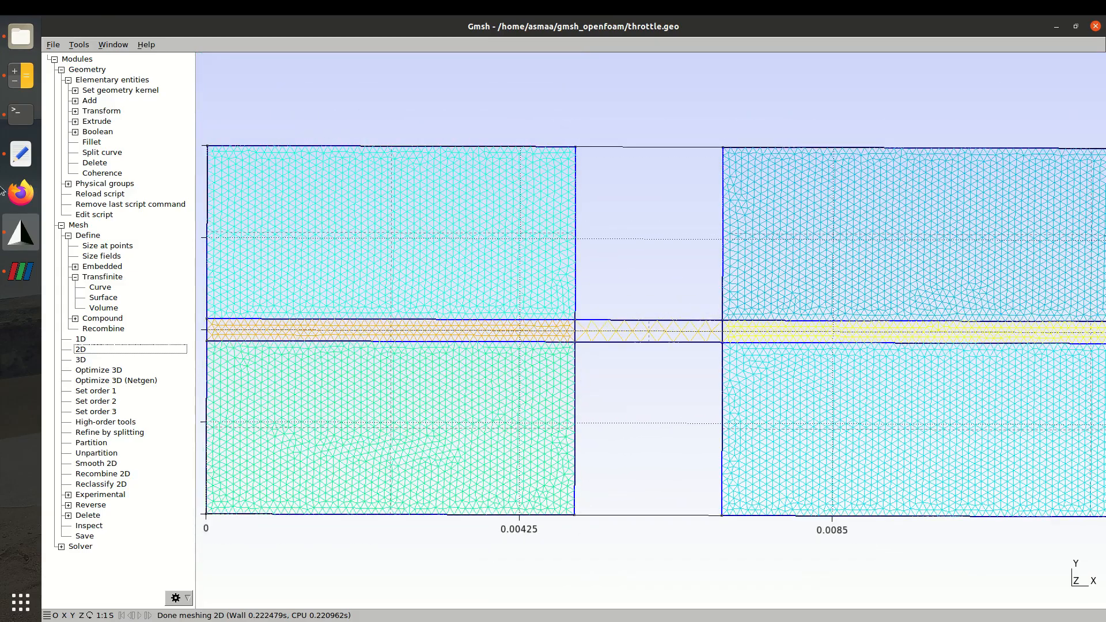
click(18, 150)
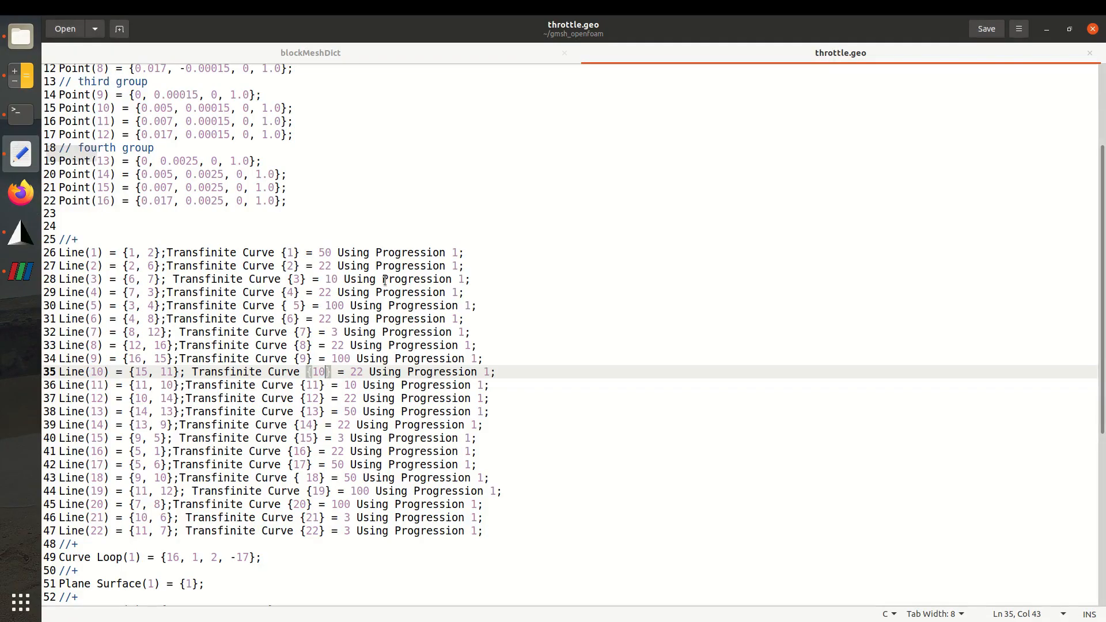
click(21, 232)
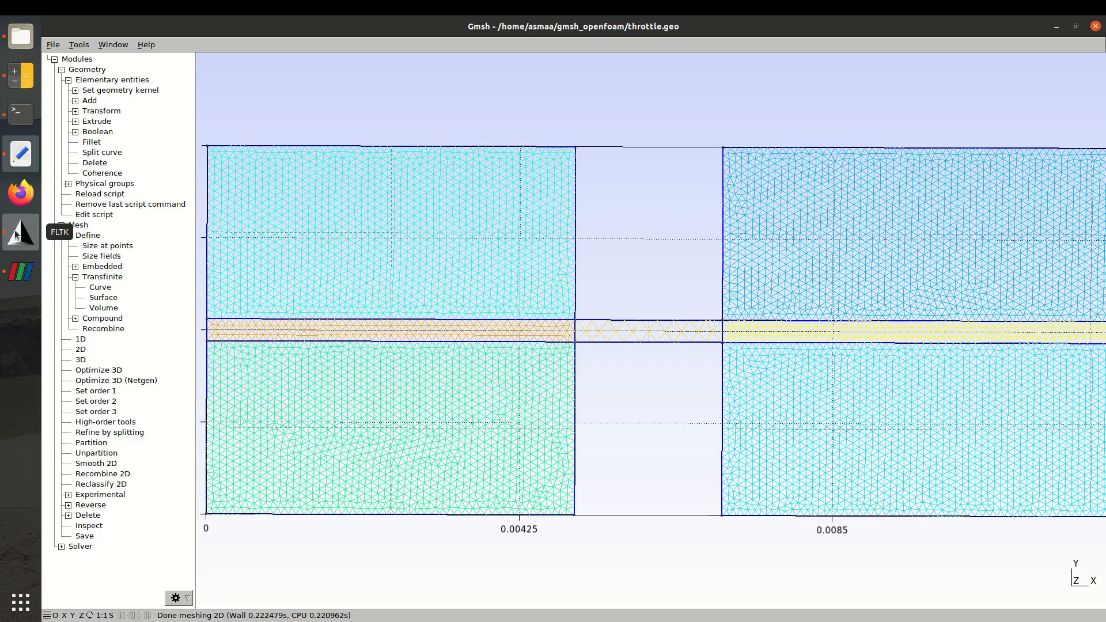
scroll(578, 452, up, 1)
scroll(578, 452, down, 2)
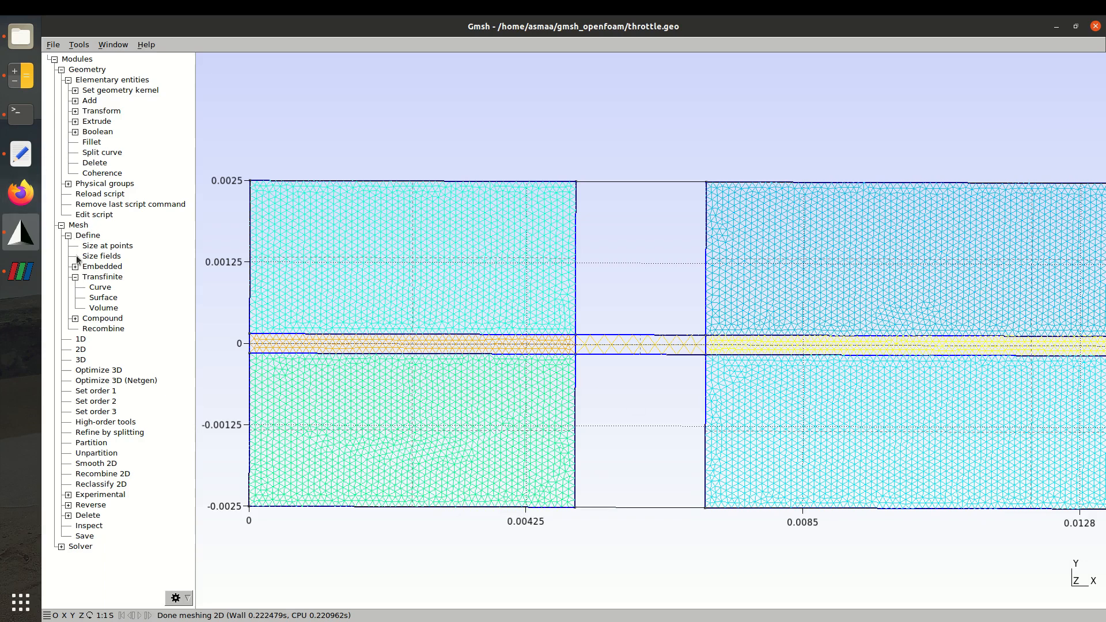
Define the lower inlet-side surface as a transfinite surface with the Left arrangement
click(104, 298)
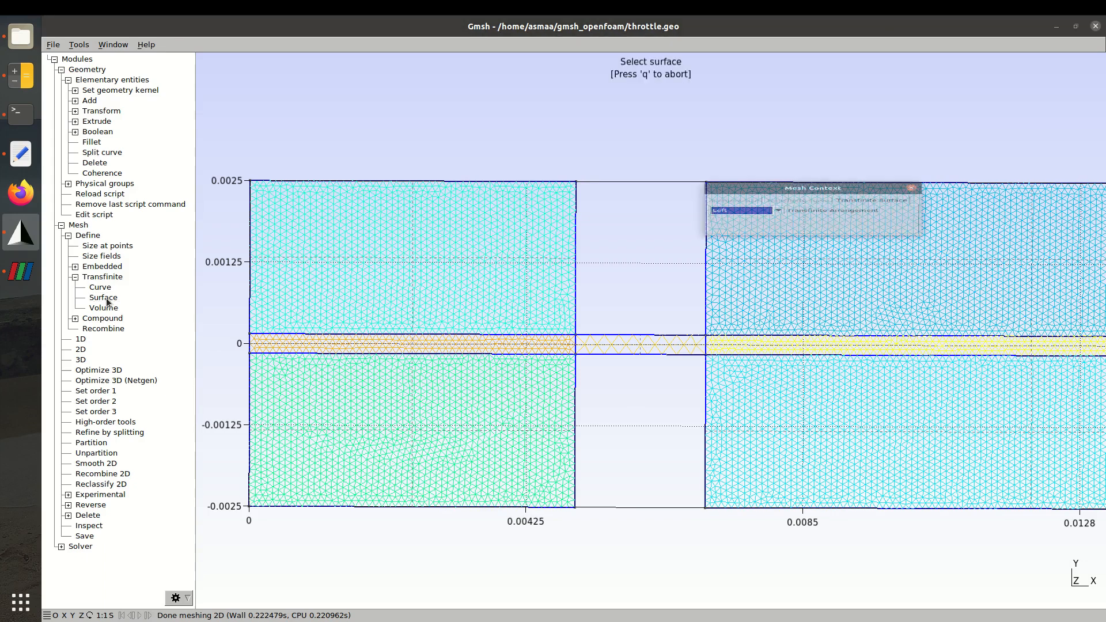
click(413, 424)
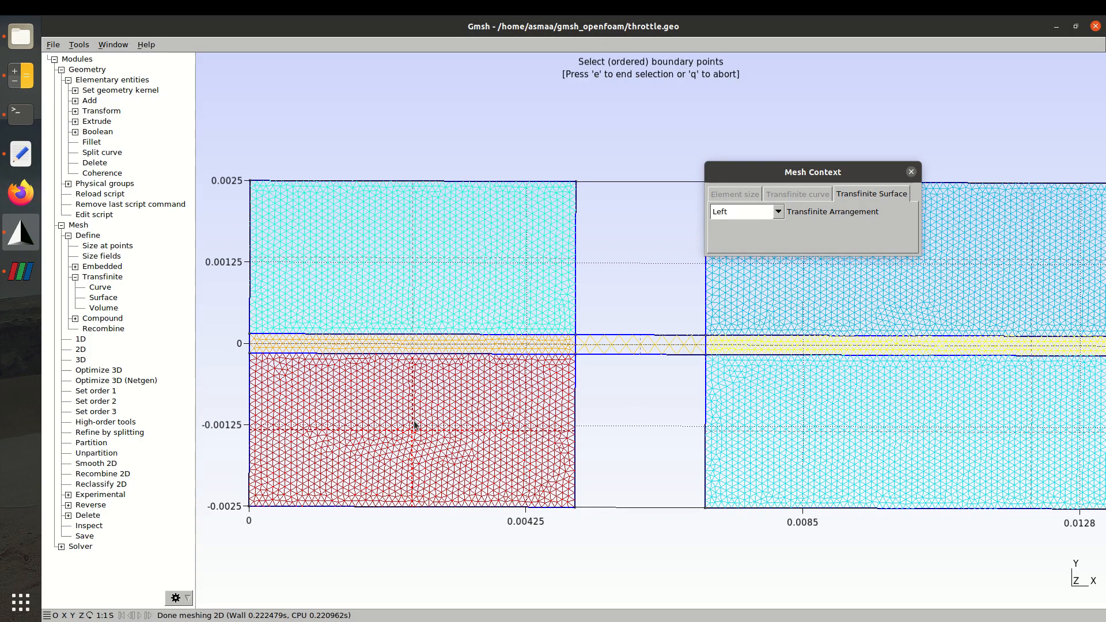
key(e)
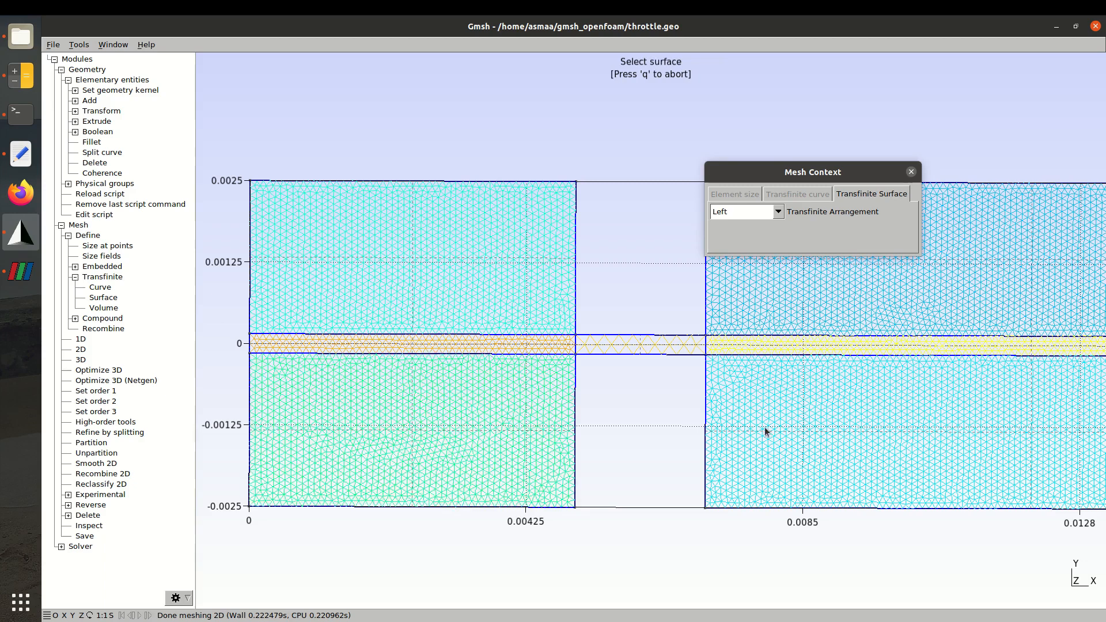
Define the lower, middle and upper outlet-side surfaces as transfinite surfaces with the Left arrangement
click(766, 432)
key(e)
click(779, 348)
key(e)
click(801, 295)
key(e)
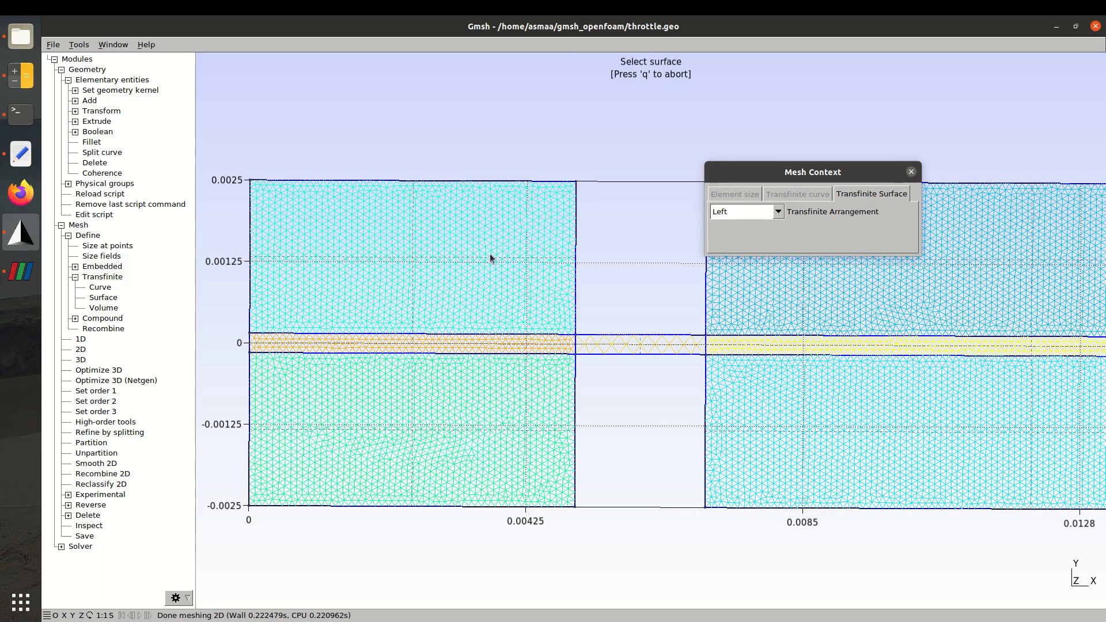
Define the upper inlet-side surface and the remaining narrow channel surfaces as transfinite surfaces, and end the surface selection
click(490, 259)
key(e)
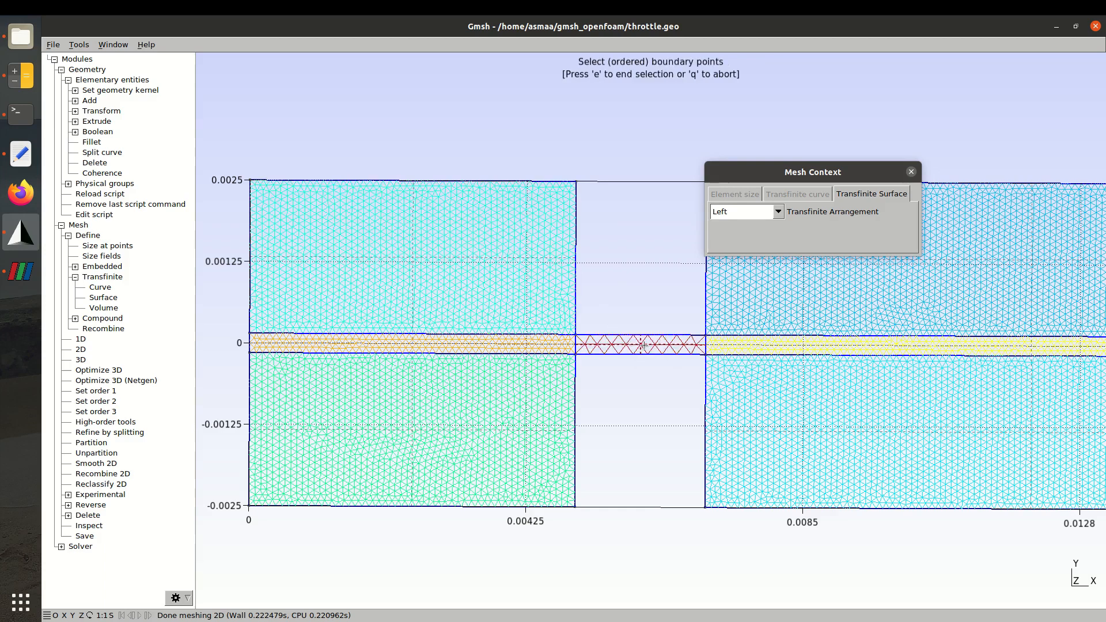
click(568, 344)
key(e)
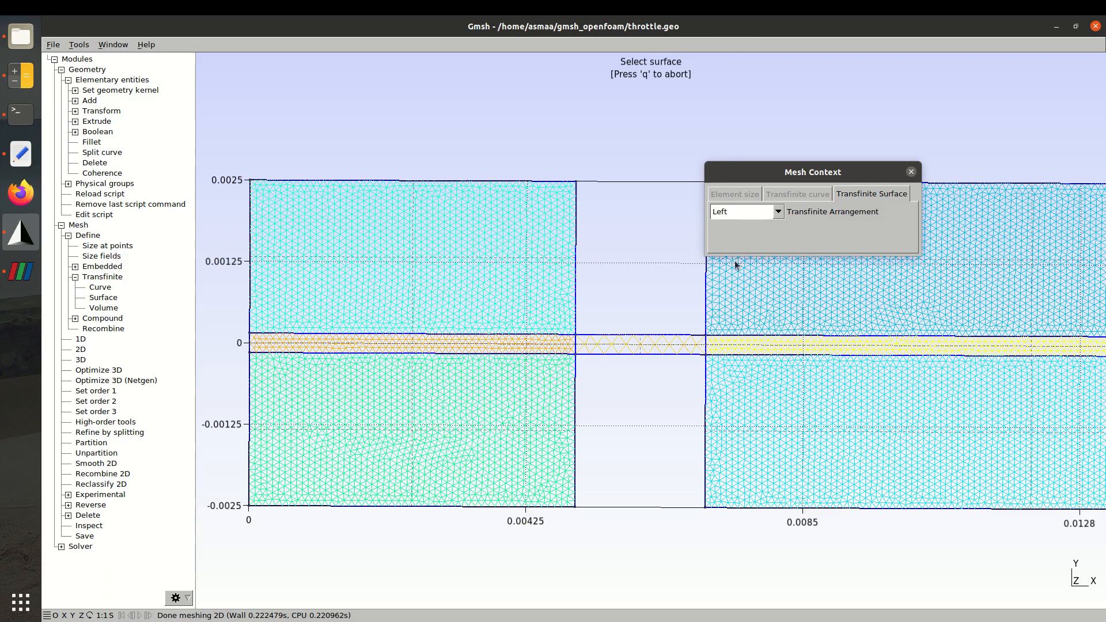
key(q)
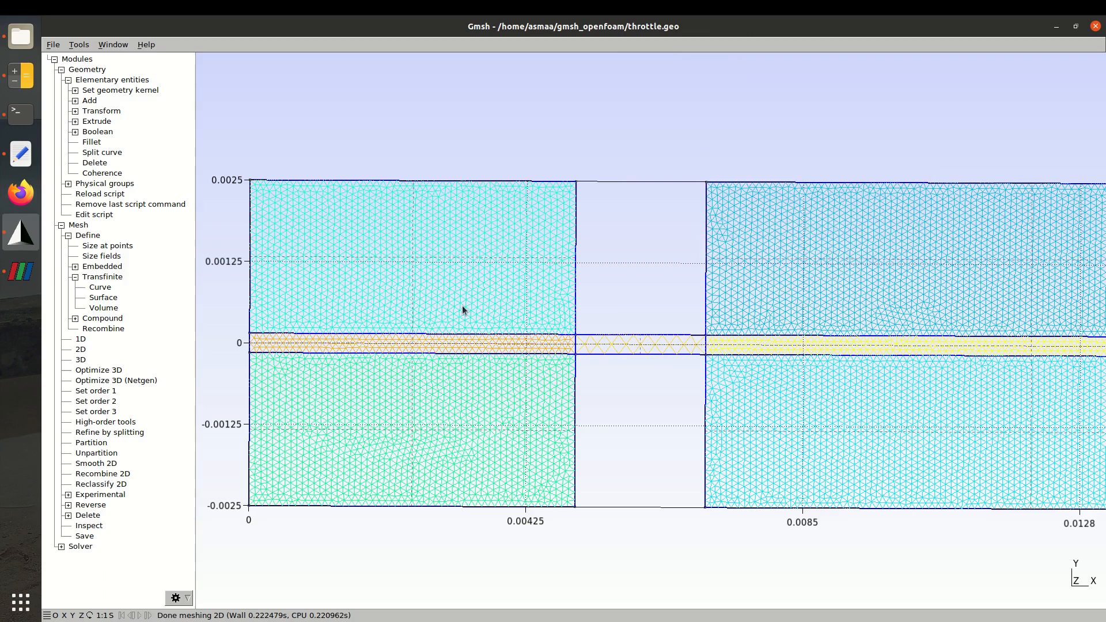
Switch to the text editor, reload throttle.geo from disk and check the Transfinite Surface lines at its end
click(21, 153)
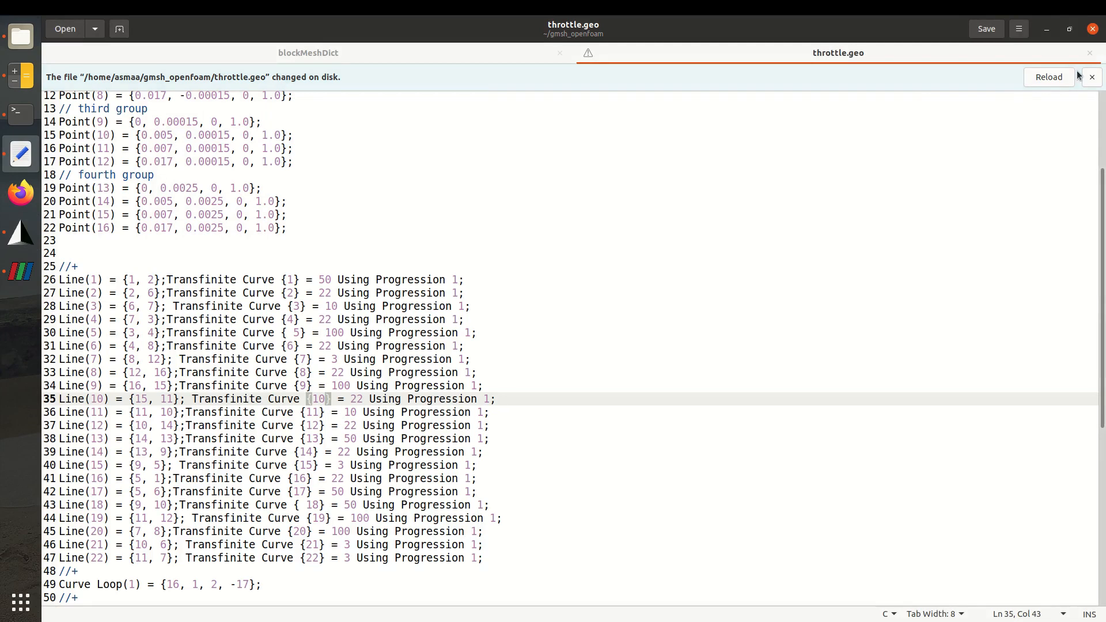
click(1053, 82)
scroll(953, 287, down, 10)
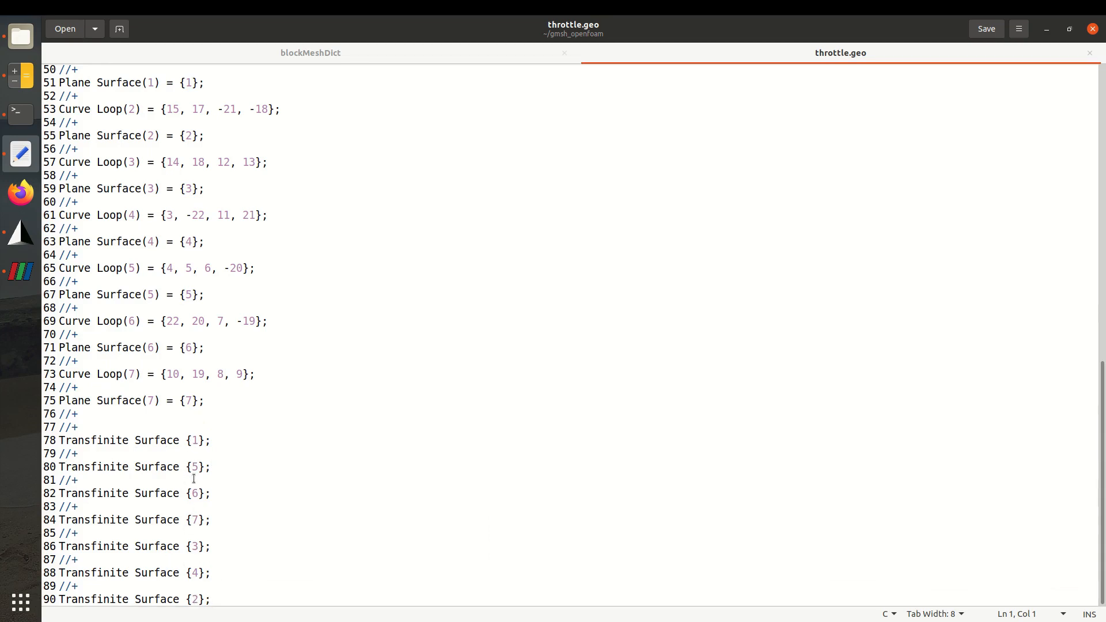
click(225, 595)
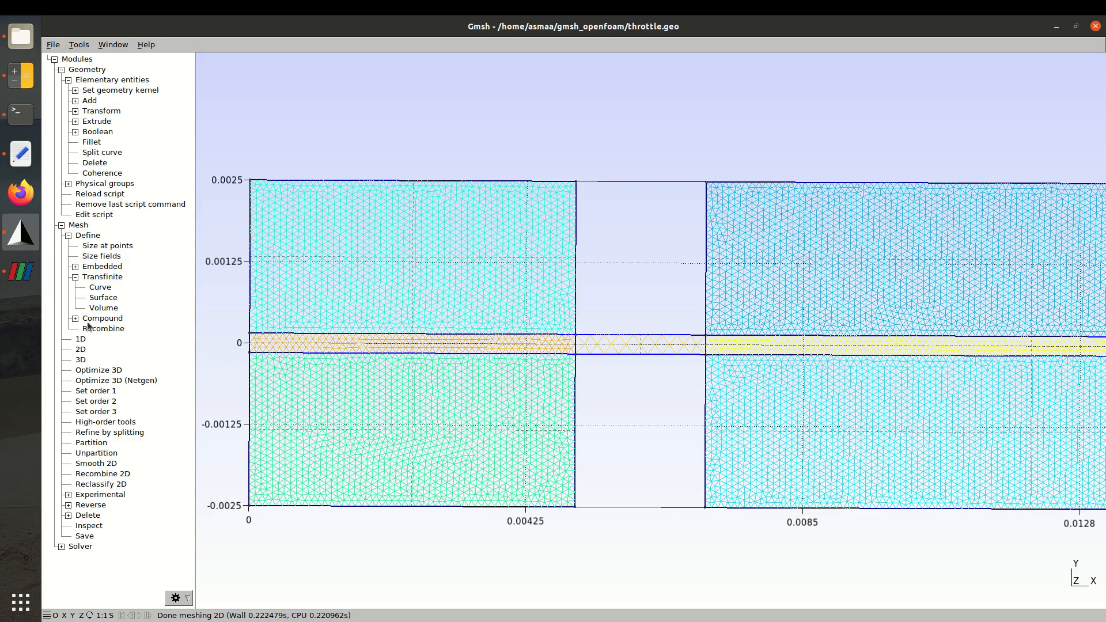
Generate the 2D mesh in Gmsh and inspect the structured triangles around the narrow channel
click(81, 351)
click(81, 352)
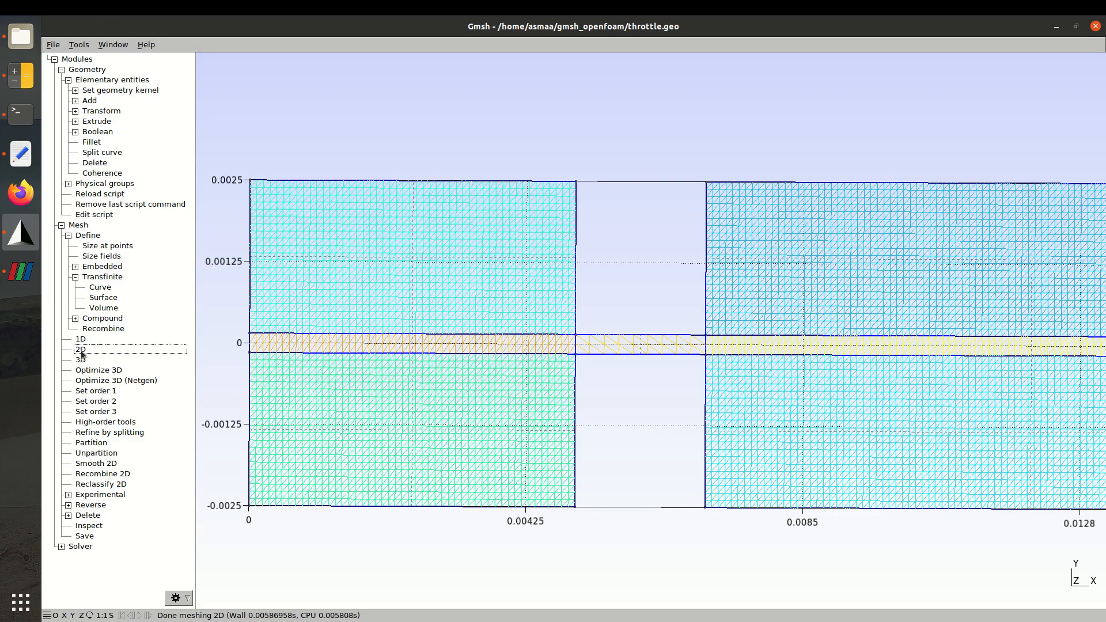
scroll(398, 478, up, 3)
scroll(398, 476, up, 5)
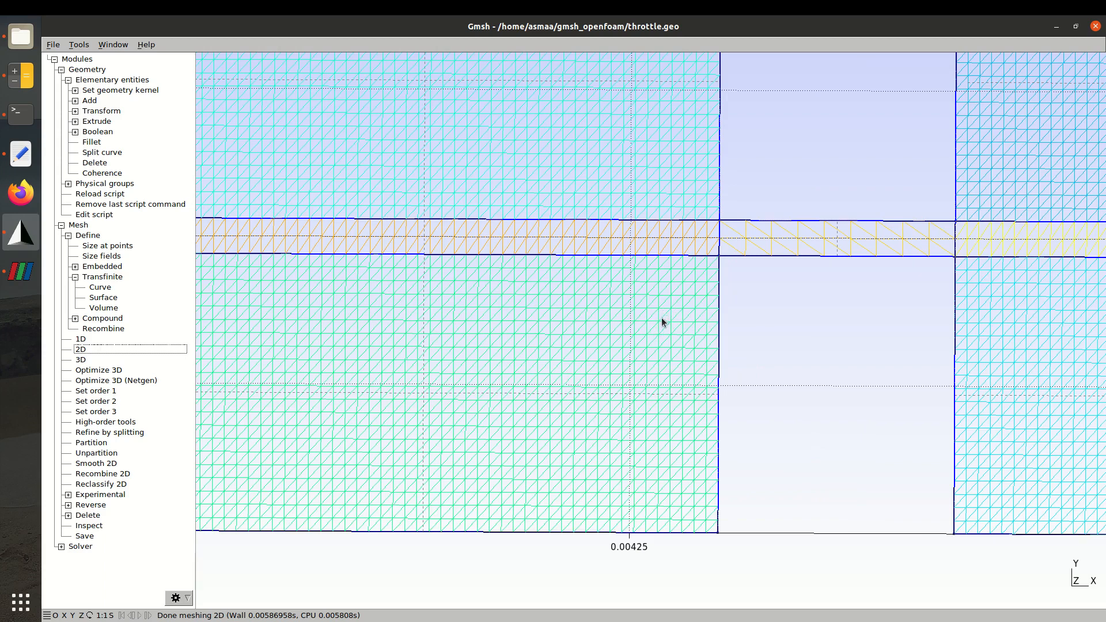
scroll(649, 314, down, 3)
scroll(649, 317, down, 2)
scroll(650, 317, down, 1)
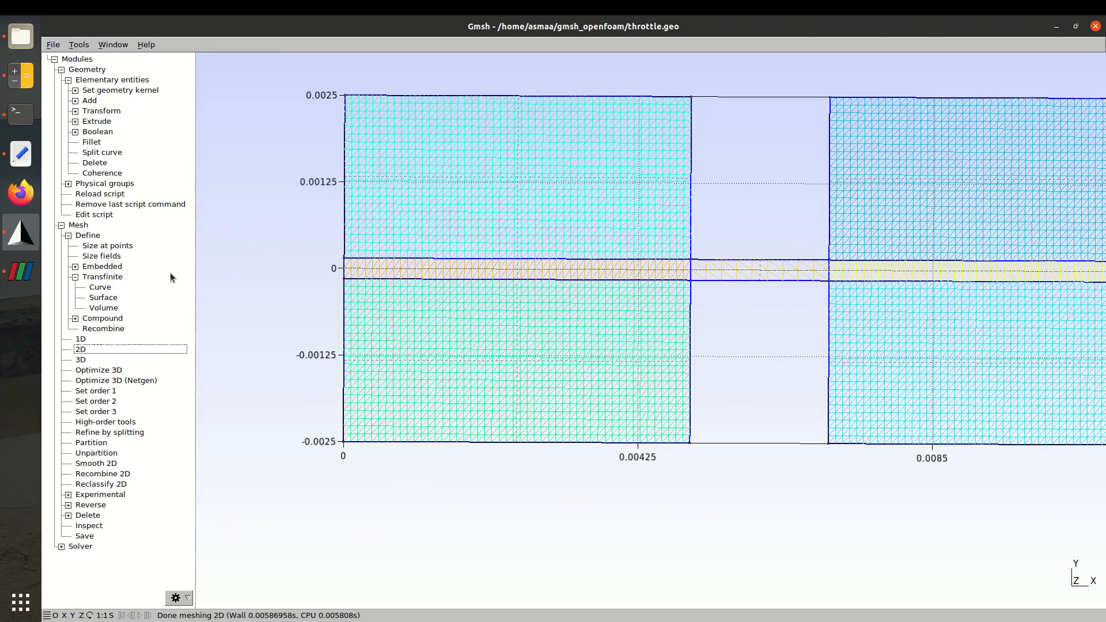
Recombine all seven surfaces of the throttle geometry in a single Recombine selection
click(99, 332)
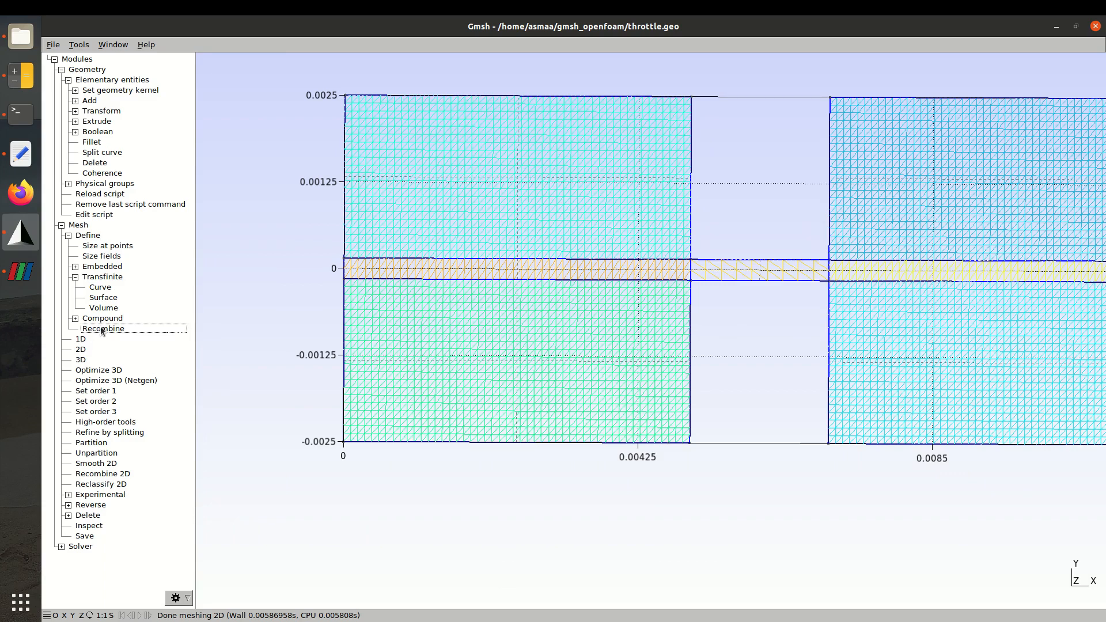
click(99, 333)
scroll(597, 358, down, 2)
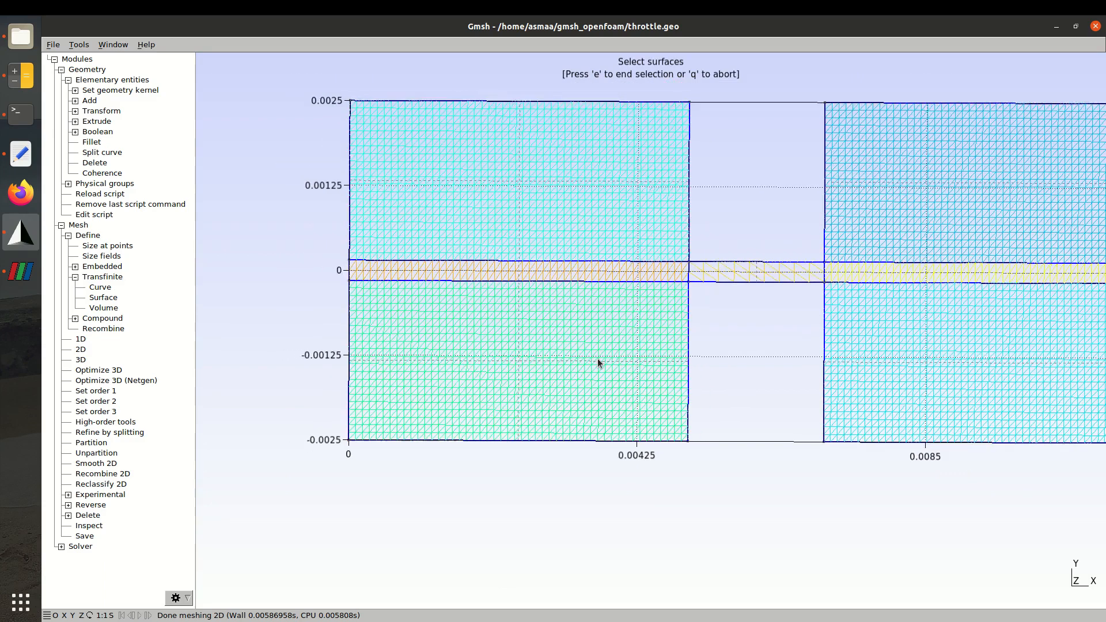
click(600, 359)
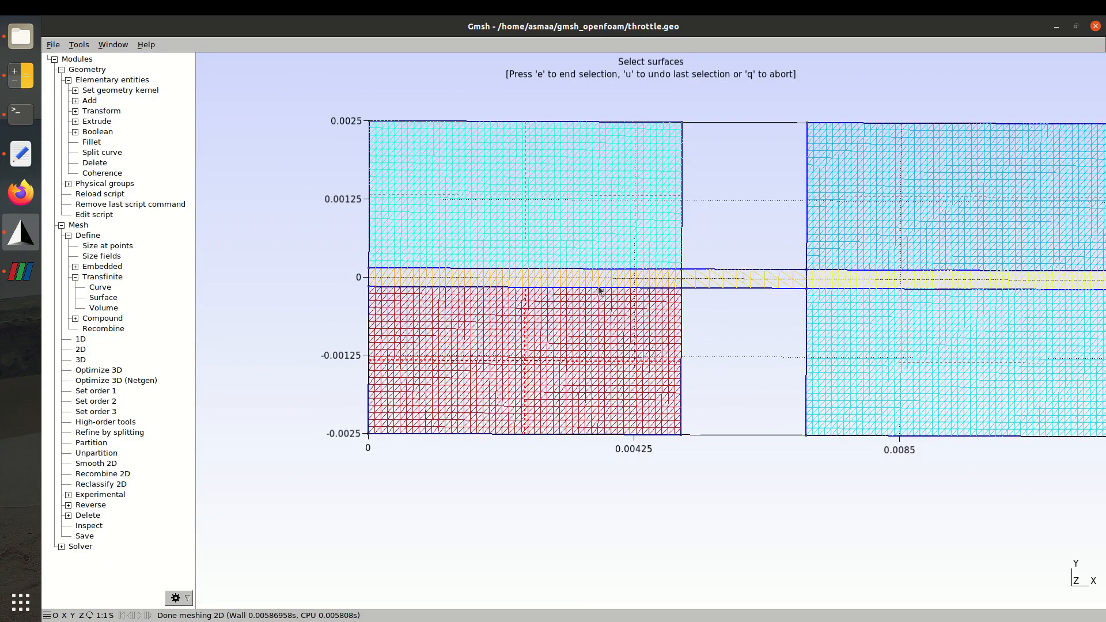
click(597, 279)
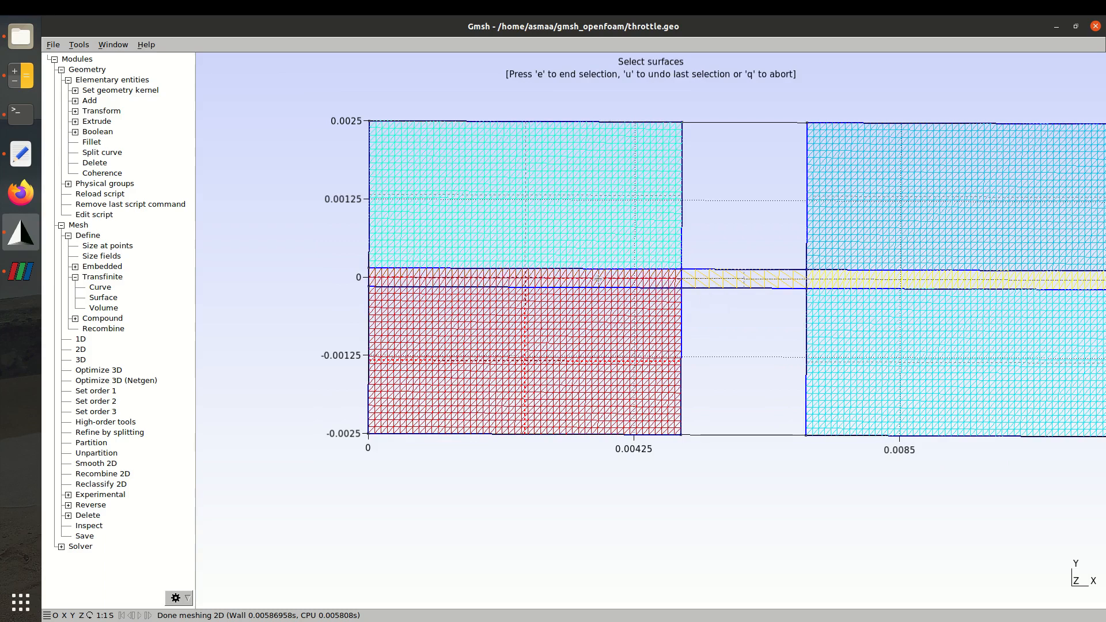
click(564, 199)
click(712, 280)
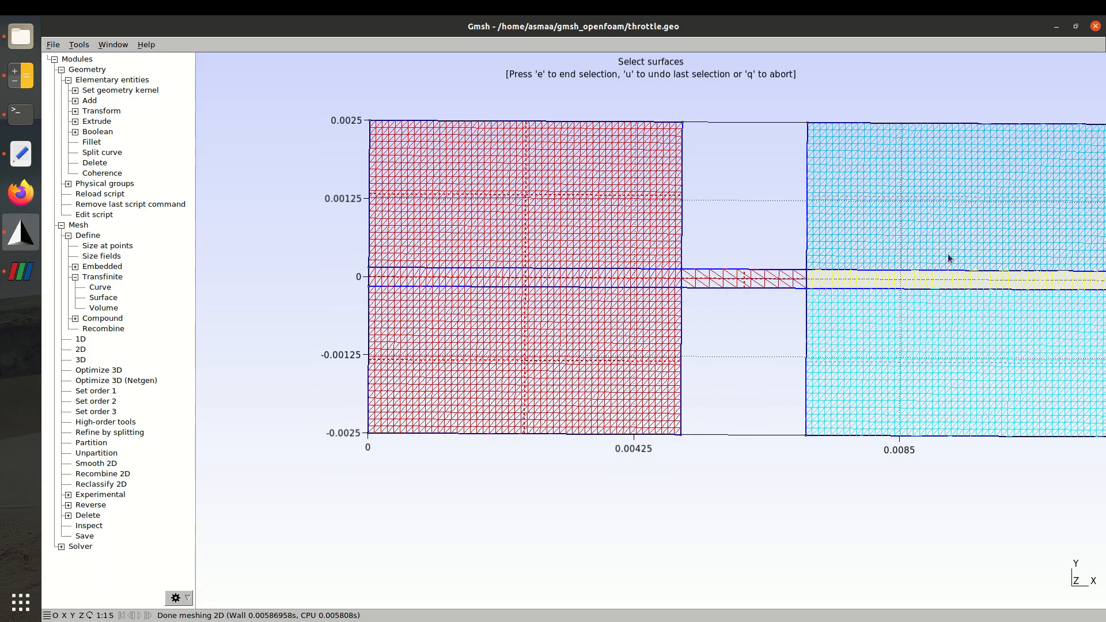
click(902, 226)
click(900, 281)
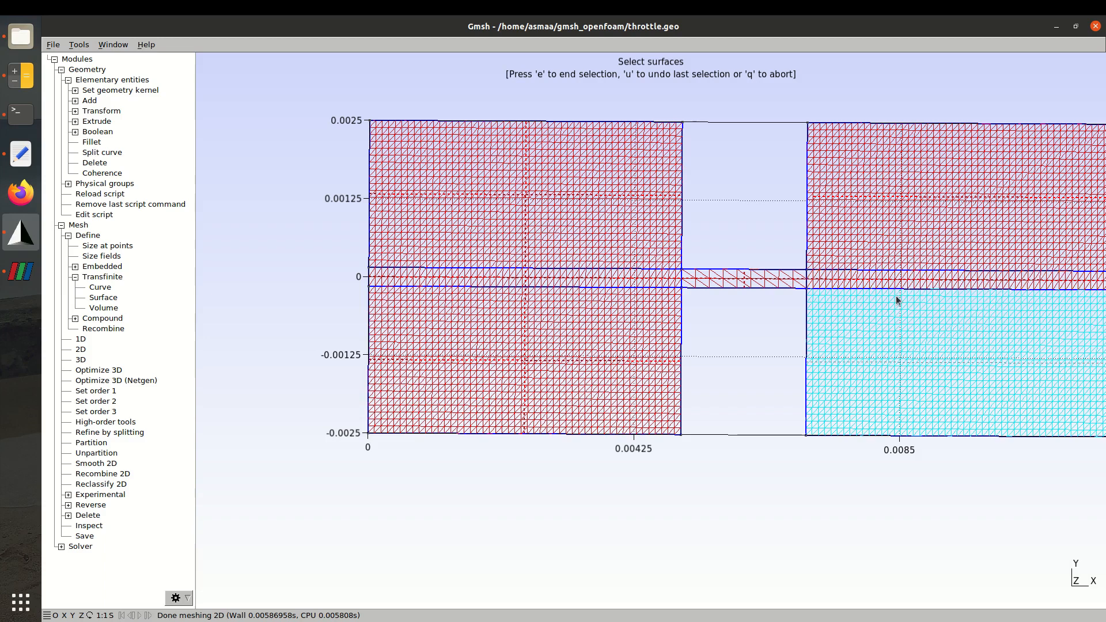
click(902, 318)
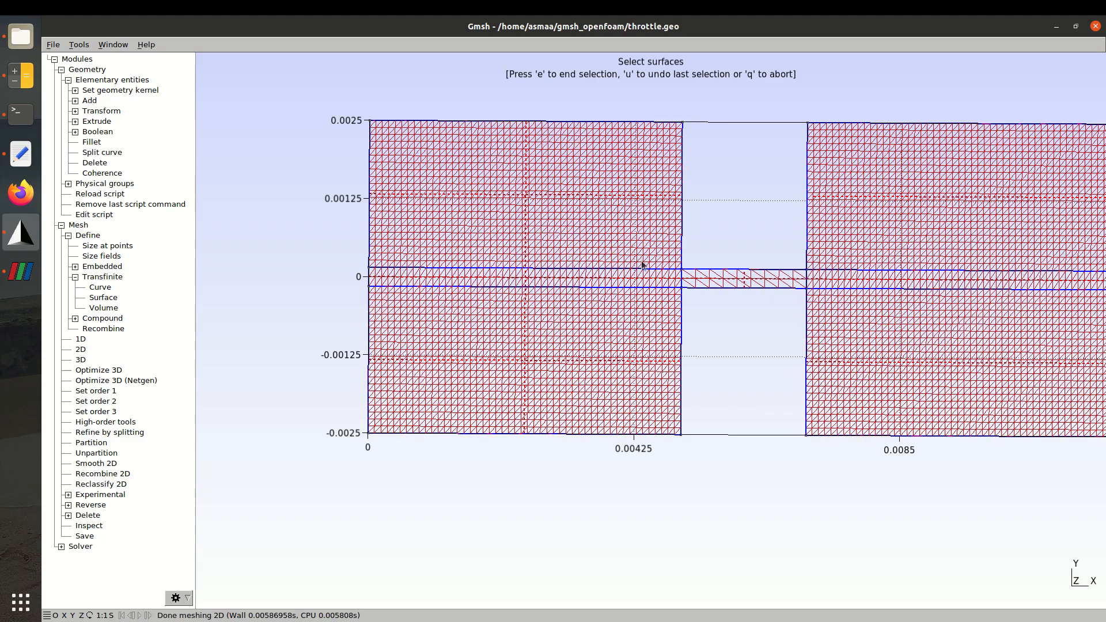
key(e)
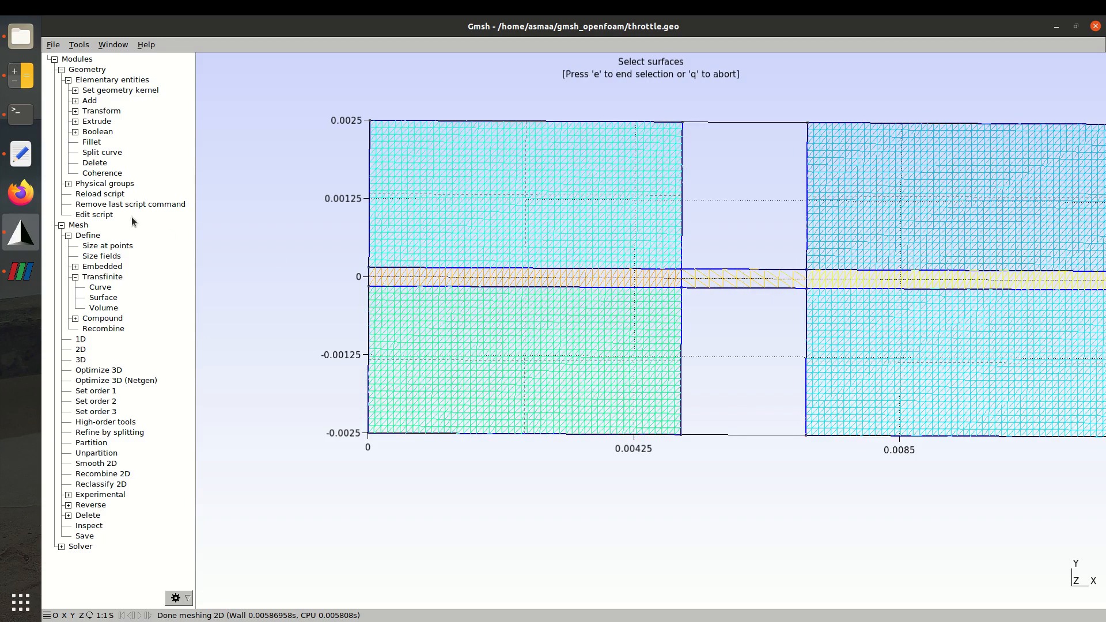
Switch to the text editor, reload throttle.geo and check the Recombine Surface line at the end of the script
click(21, 154)
click(1049, 78)
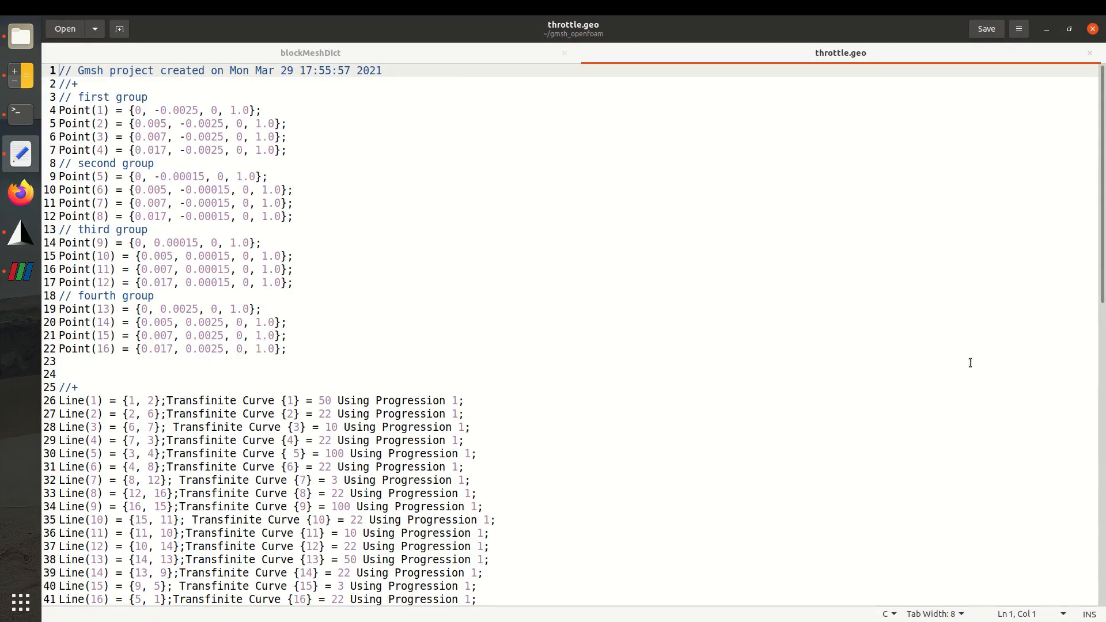
scroll(963, 413, down, 10)
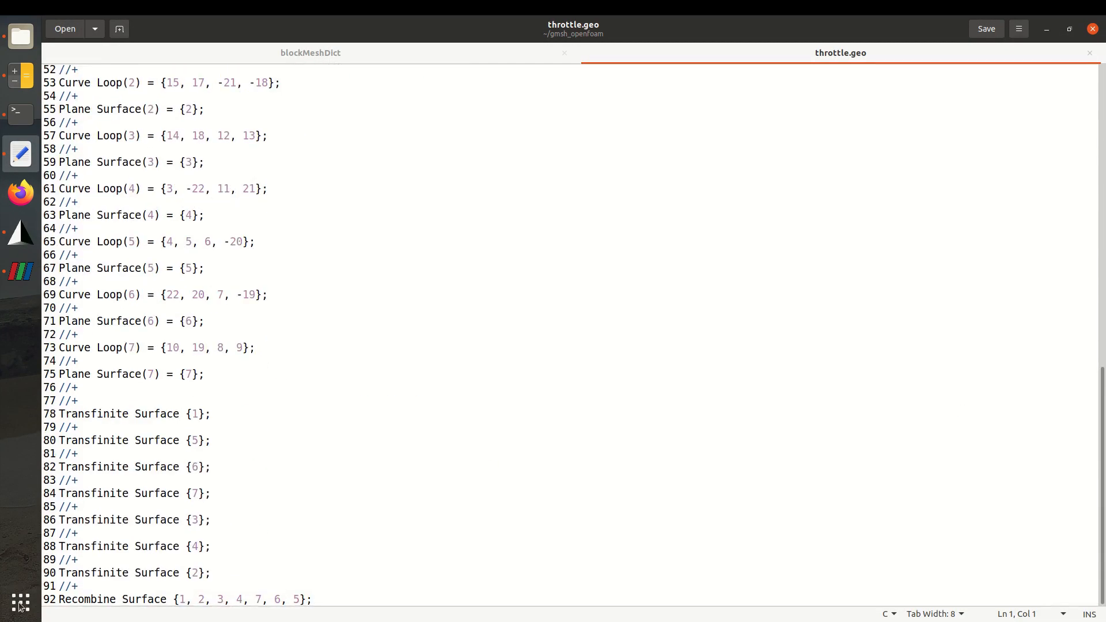
drag(189, 599, 313, 599)
click(314, 600)
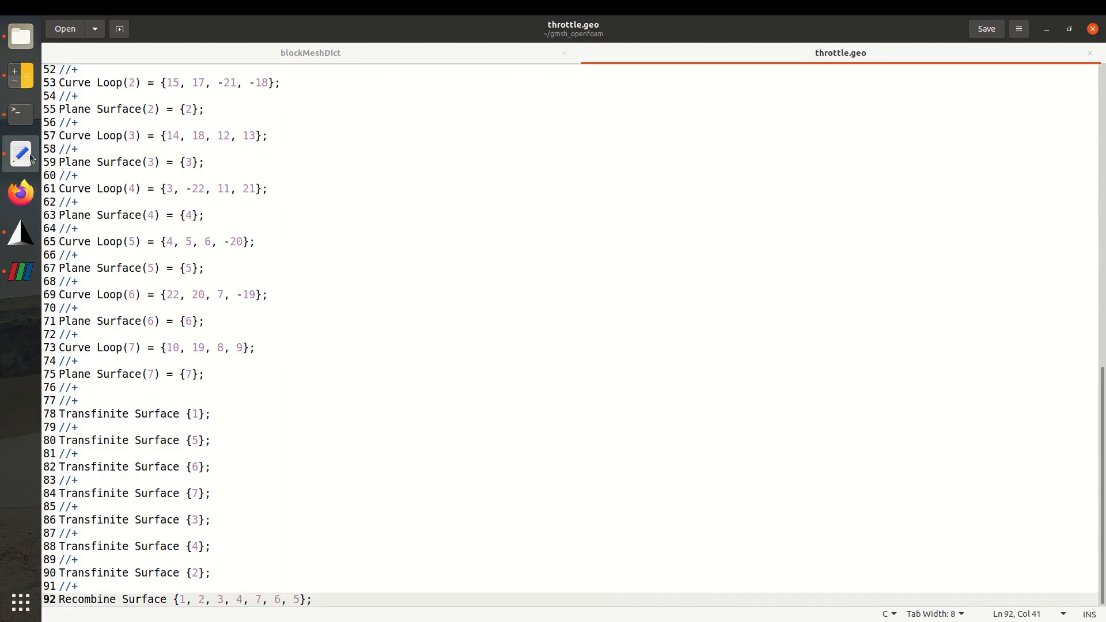
Switch to Gmsh, regenerate the 2D mesh with the recombined surfaces and inspect its cells around the channel
click(13, 230)
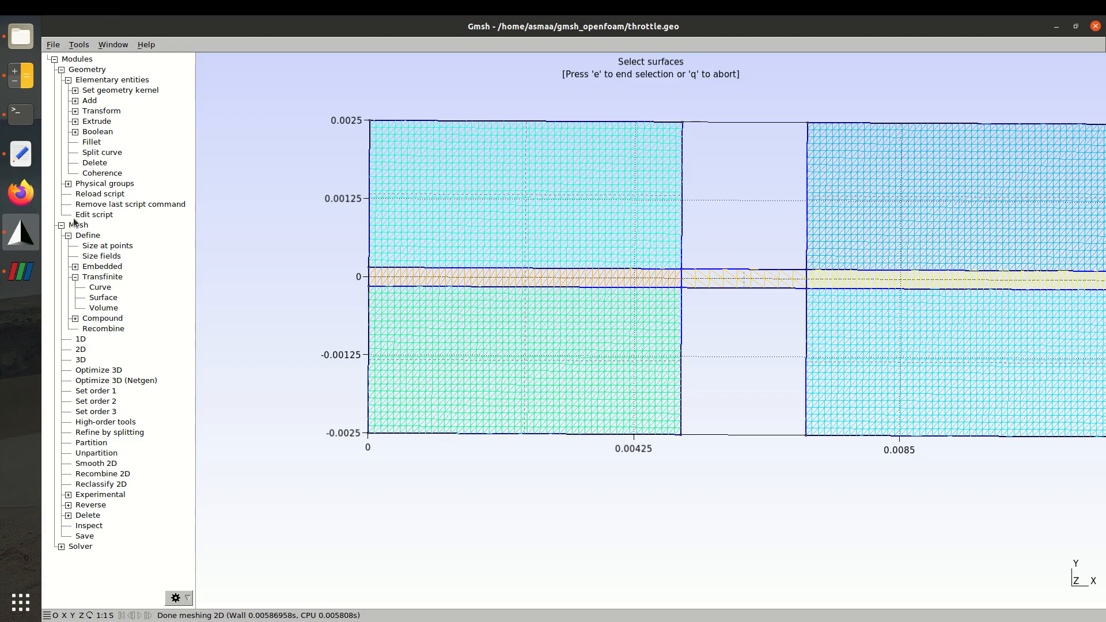
click(82, 350)
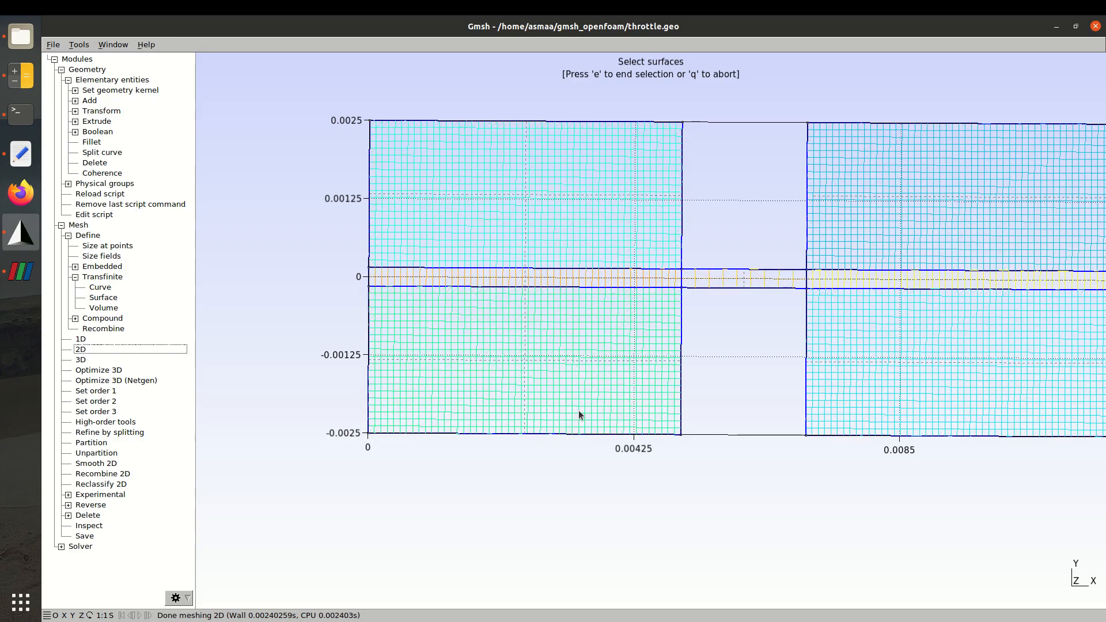
scroll(579, 411, up, 2)
scroll(579, 411, up, 2)
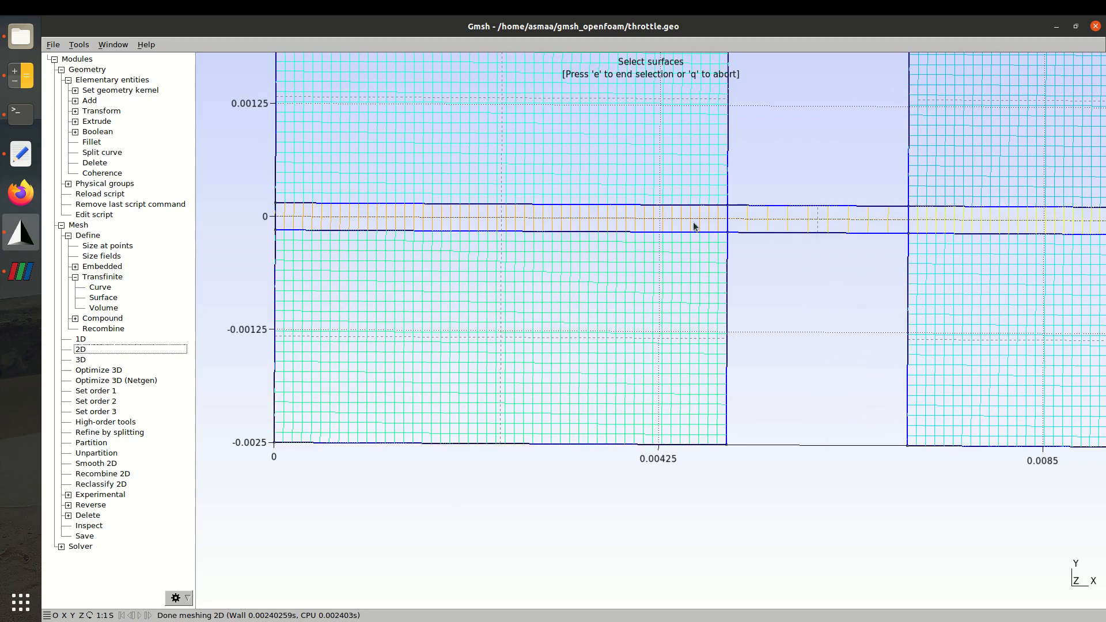
scroll(606, 265, up, 1)
scroll(628, 320, up, 1)
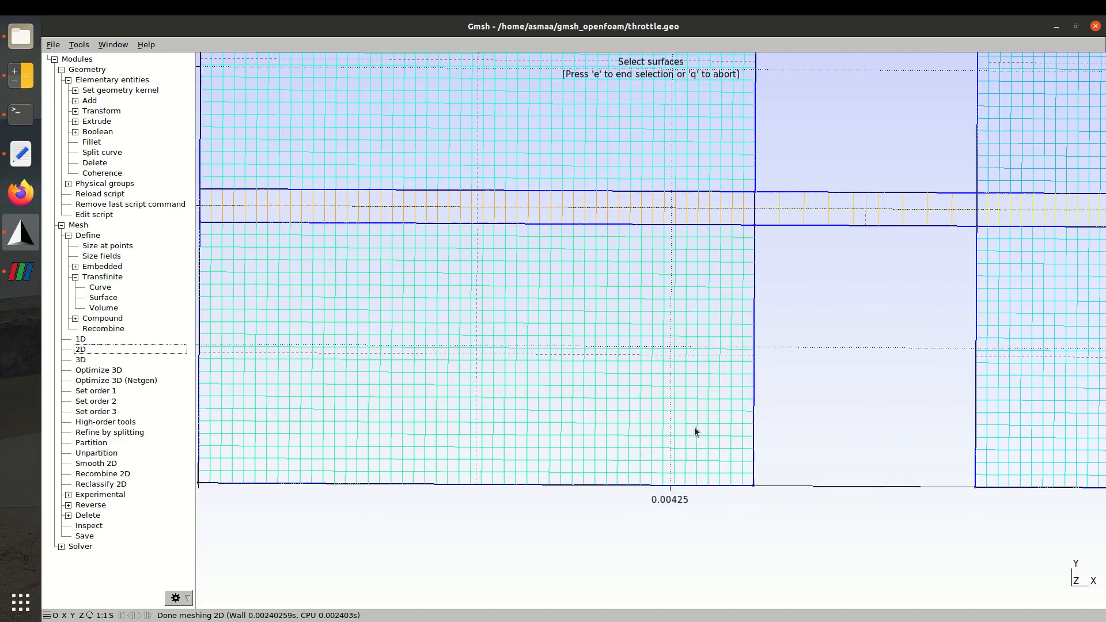
scroll(720, 341, down, 3)
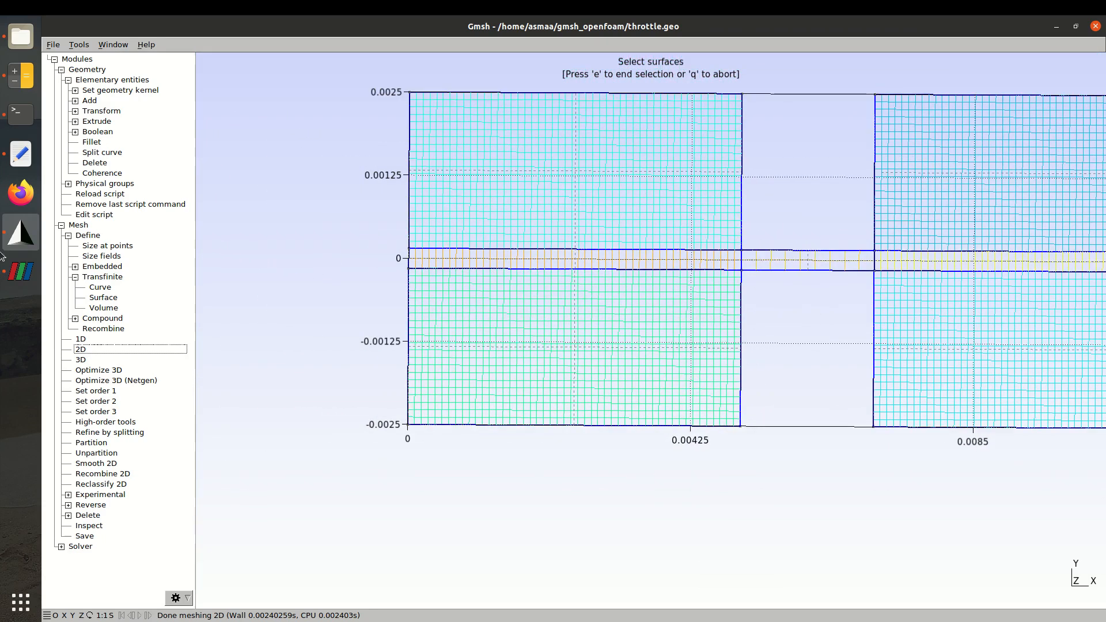
Compare the transfinite curve definitions in throttle.geo with the channel mesh in Gmsh
click(20, 154)
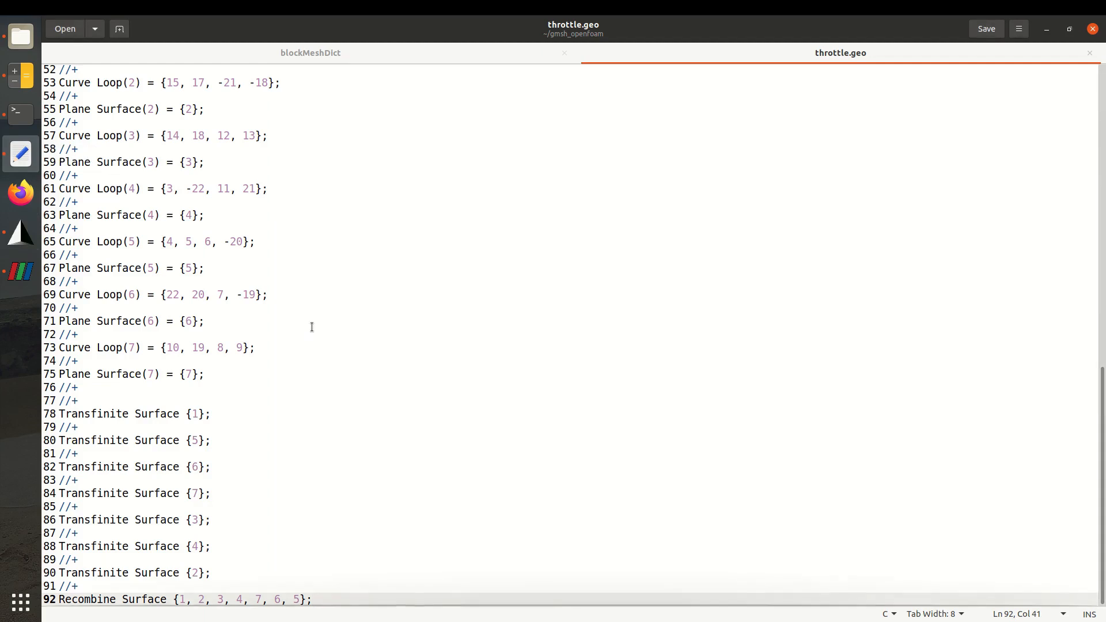
scroll(944, 268, up, 6)
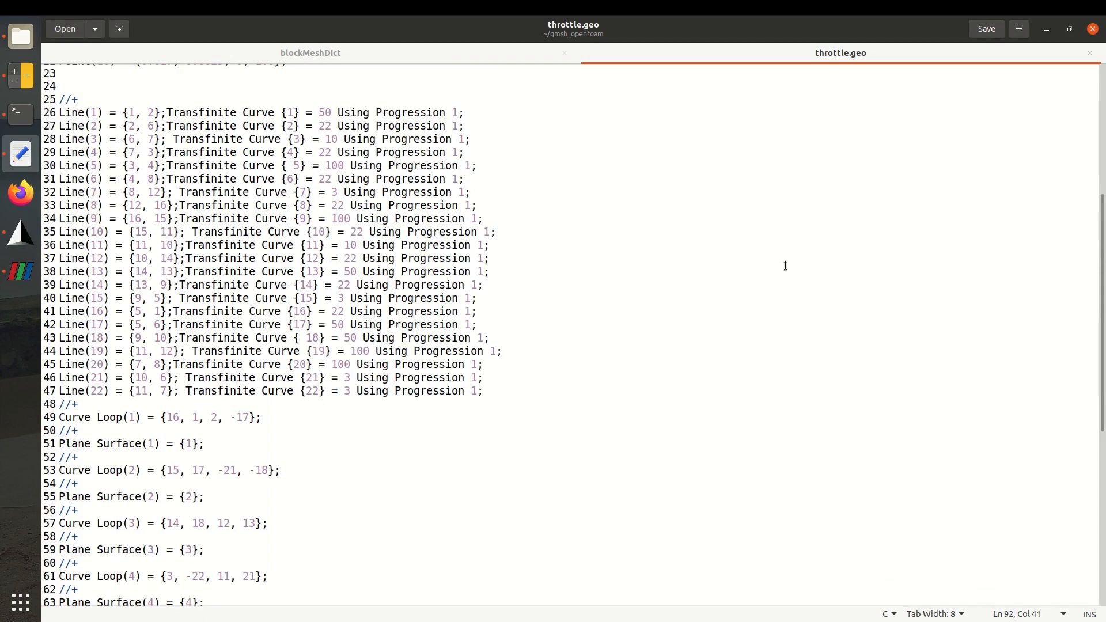
scroll(786, 264, up, 1)
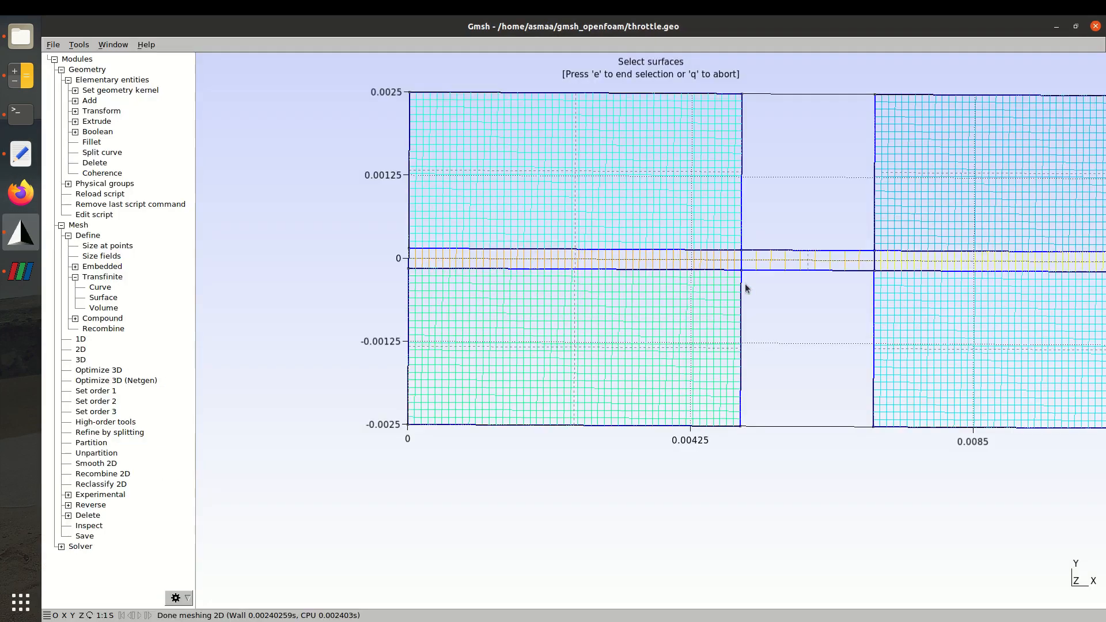
click(20, 232)
click(21, 154)
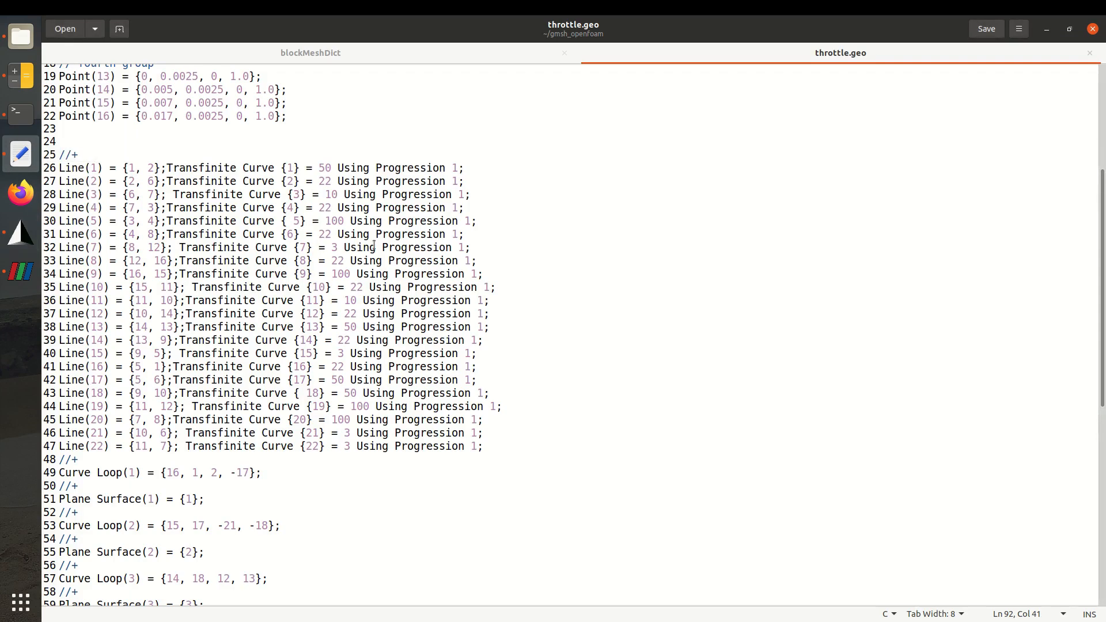
Set the number of points on Transfinite Curve 7 to 4 in throttle.geo
drag(333, 242, 339, 247)
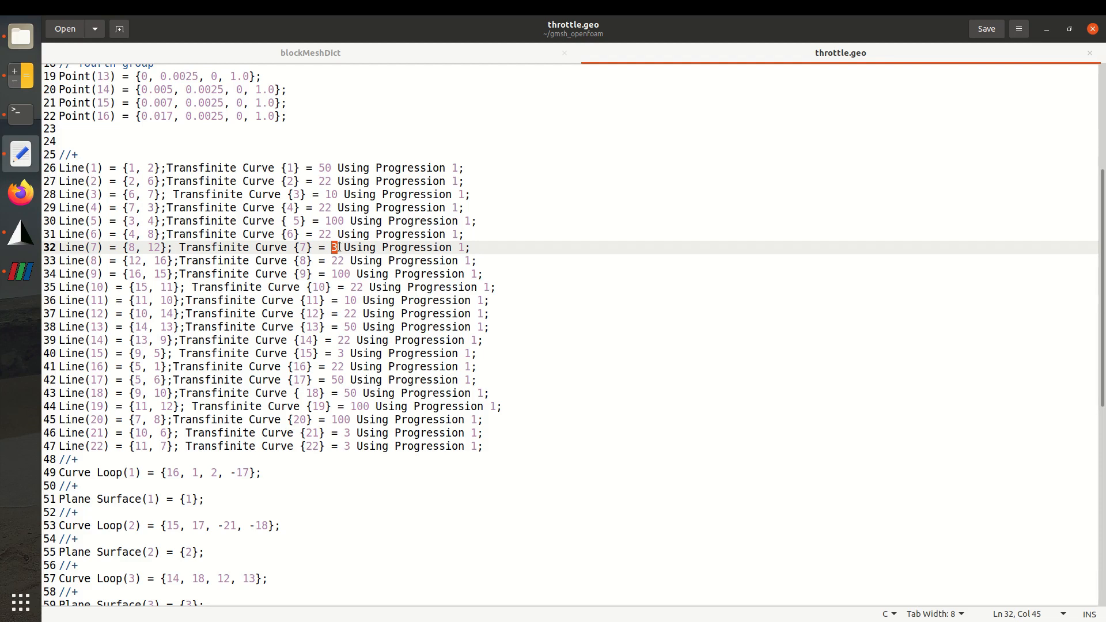
click(327, 167)
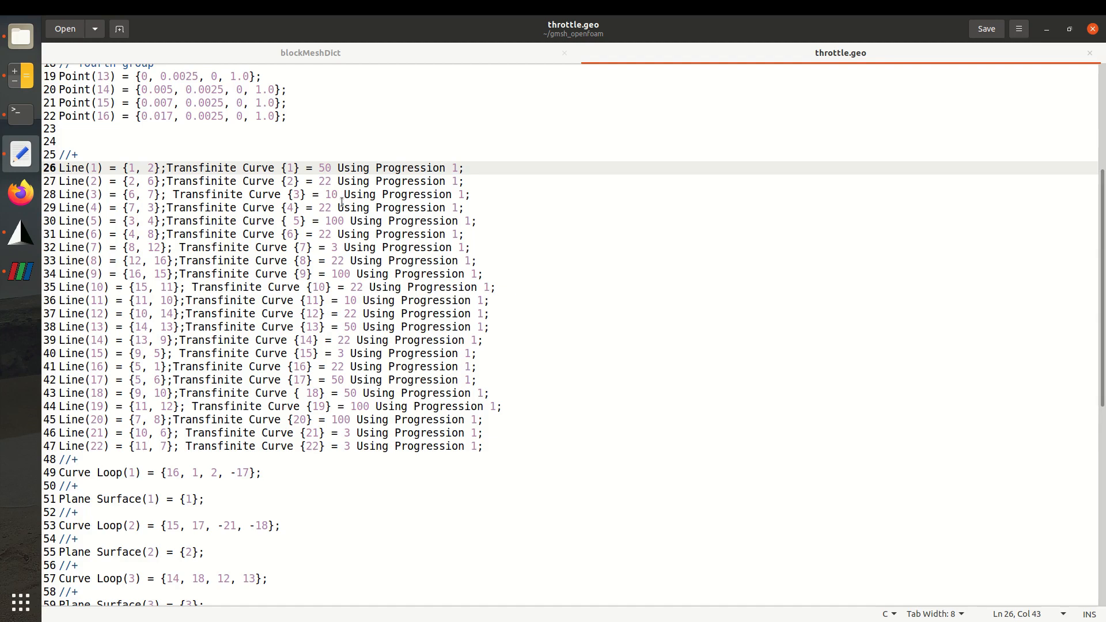
key(Down)
key(Down)
key(Down)
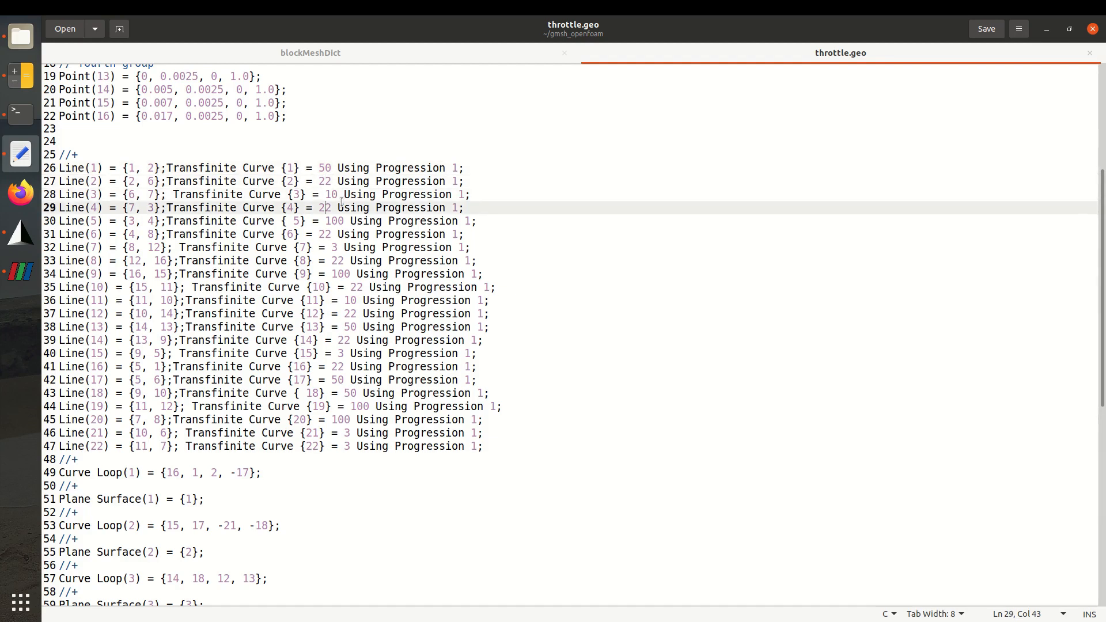
key(Down)
key(Down)
key(Down)
key(Delete)
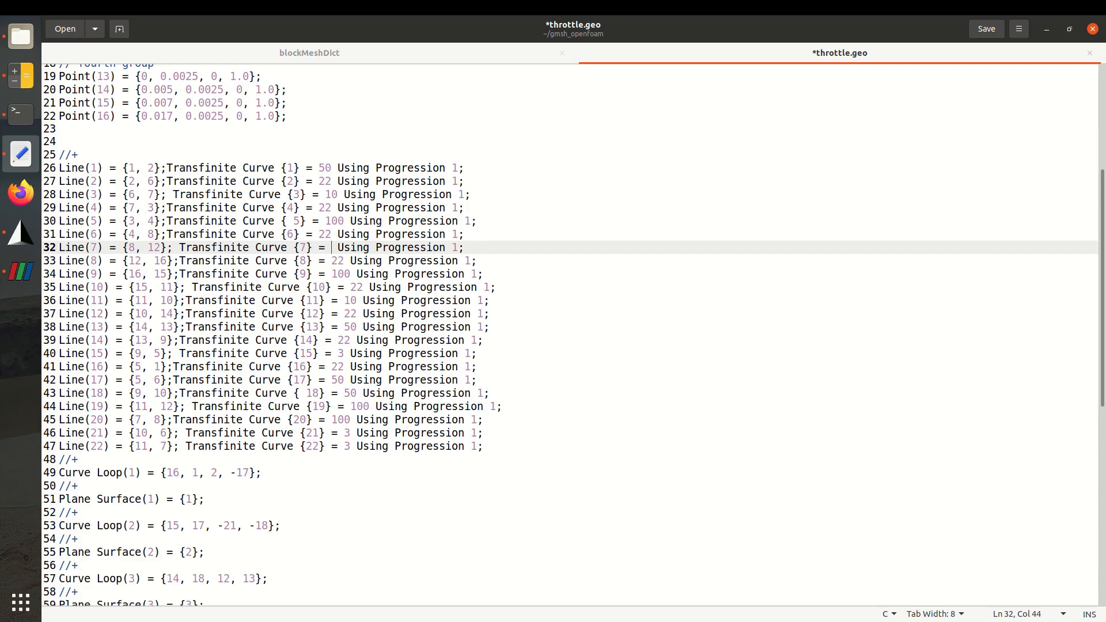
text(4)
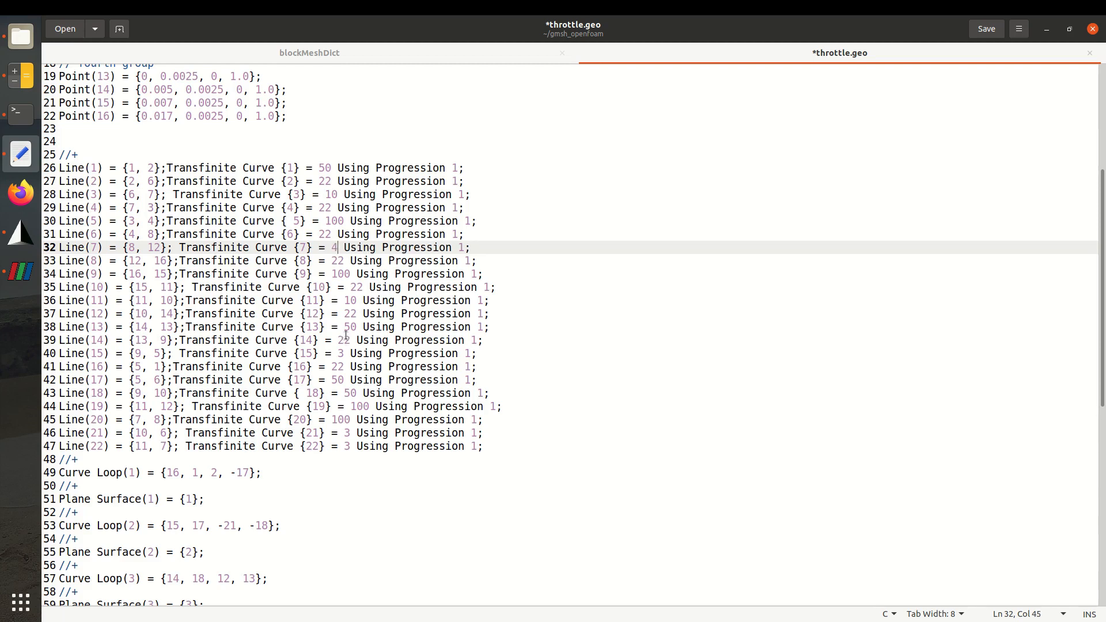
Set the number of points on Transfinite Curves 15, 21 and 22 to 4 in throttle.geo and save the file
click(340, 353)
key(Delete)
text(4)
click(344, 433)
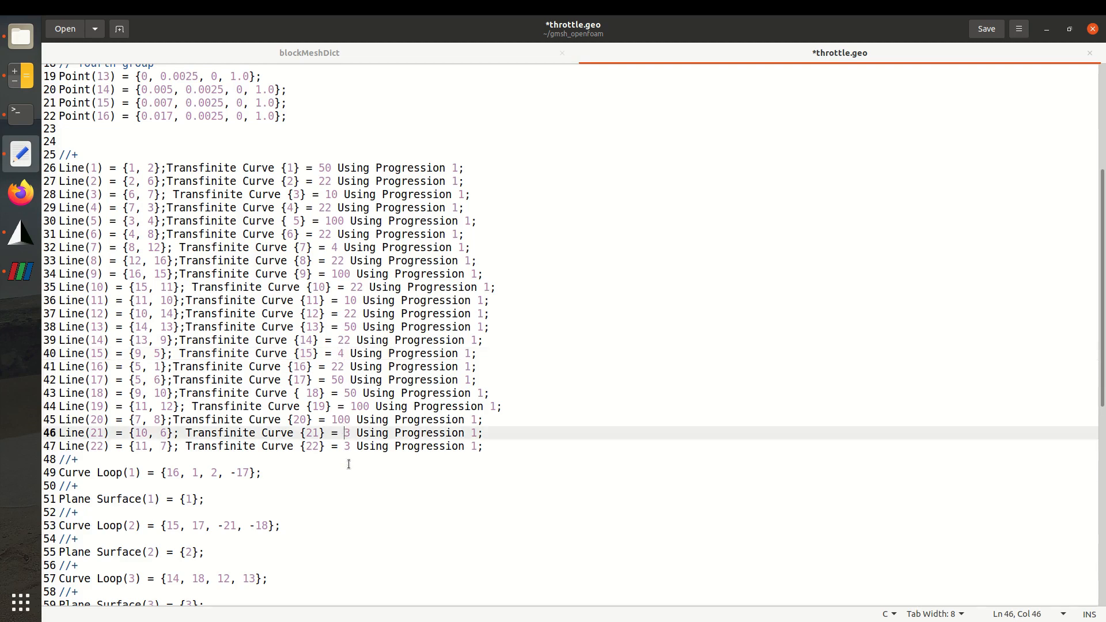
key(Delete)
text(4)
key(Down)
key(BackSpace)
text(4)
key(ctrl+s)
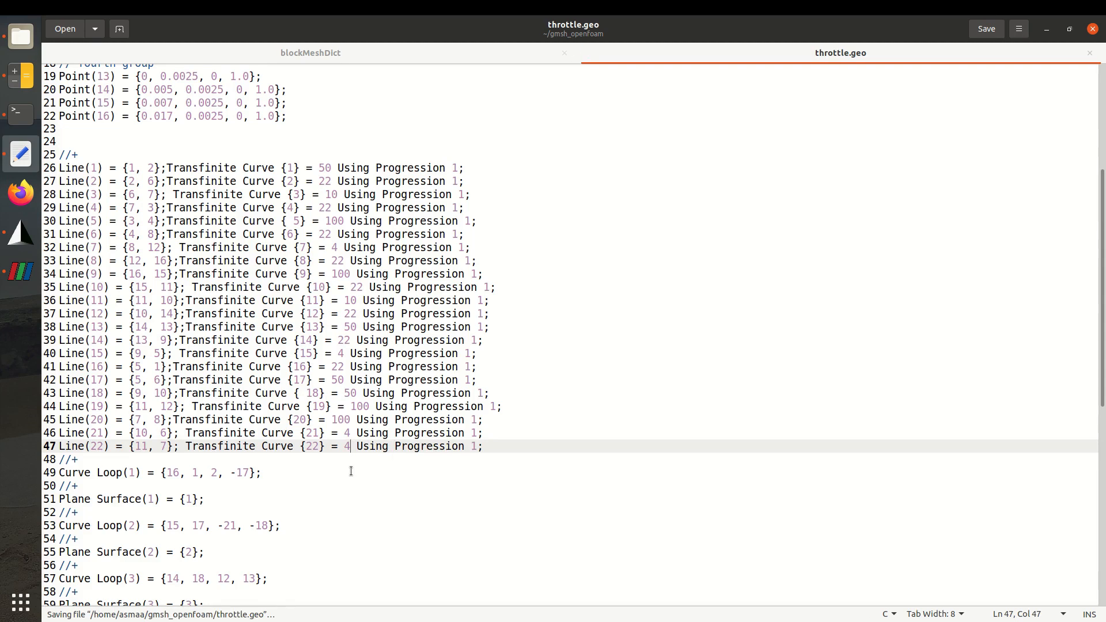
Switch to Gmsh, reload the script, regenerate the 2D mesh and inspect the cells across the channel height
click(29, 239)
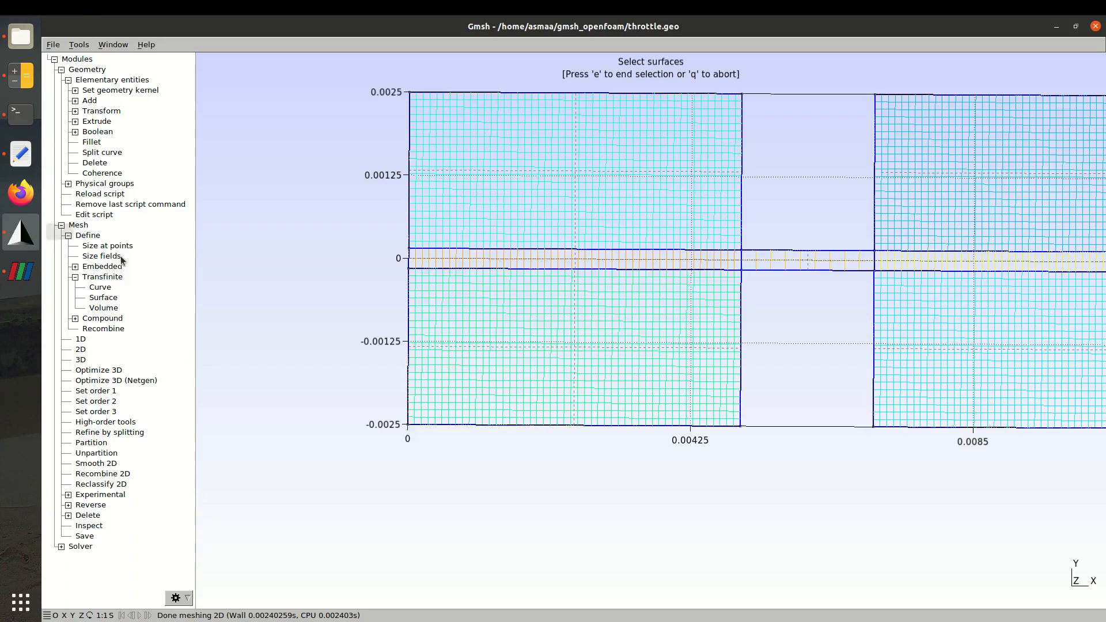
click(100, 195)
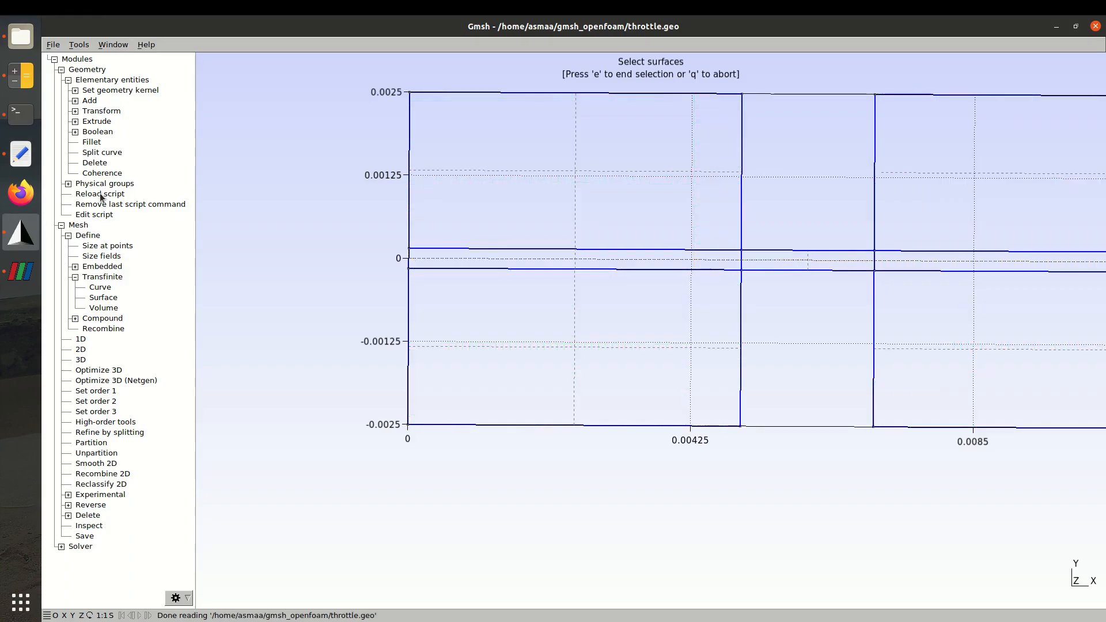
click(82, 349)
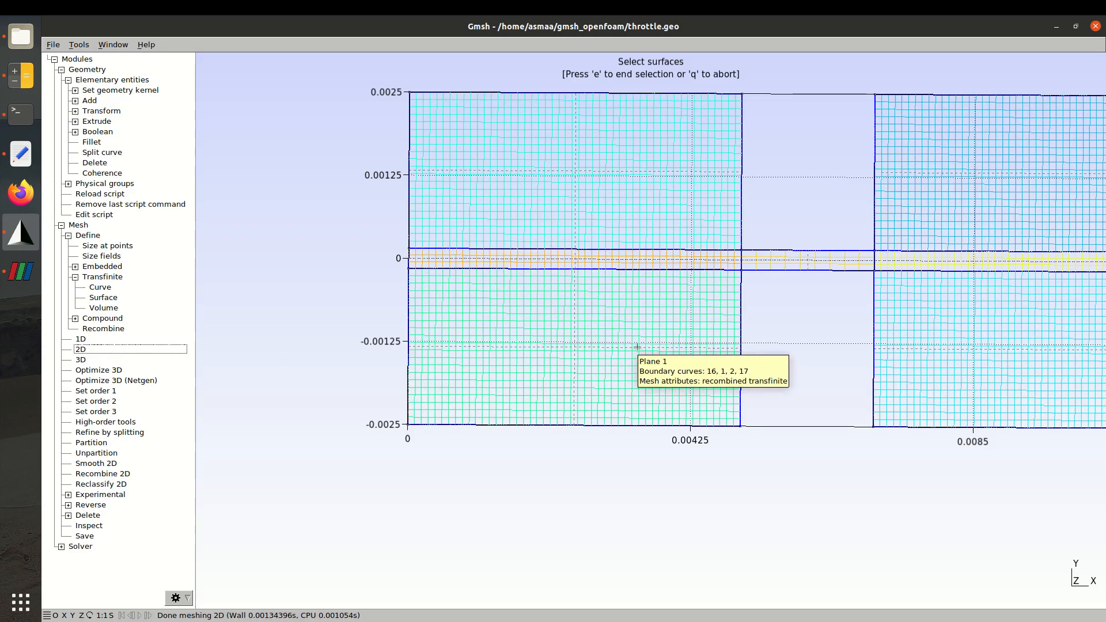
scroll(637, 348, down, 6)
scroll(638, 347, up, 5)
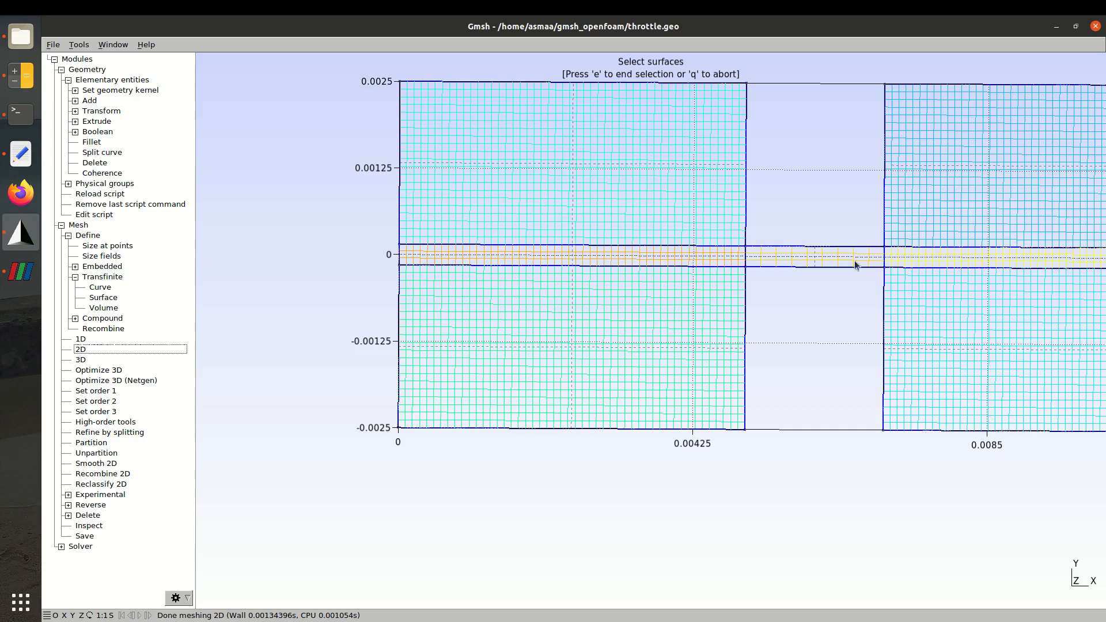
Switch to the text editor, set the number of points on Transfinite Curve 11 to 15 and save throttle.geo
click(30, 165)
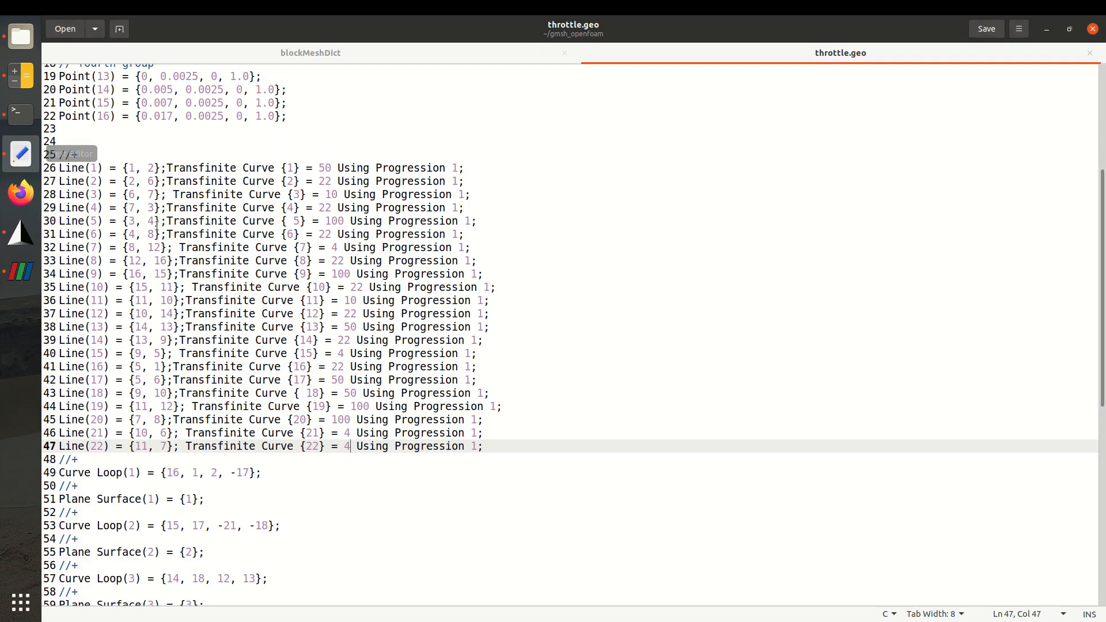
click(356, 300)
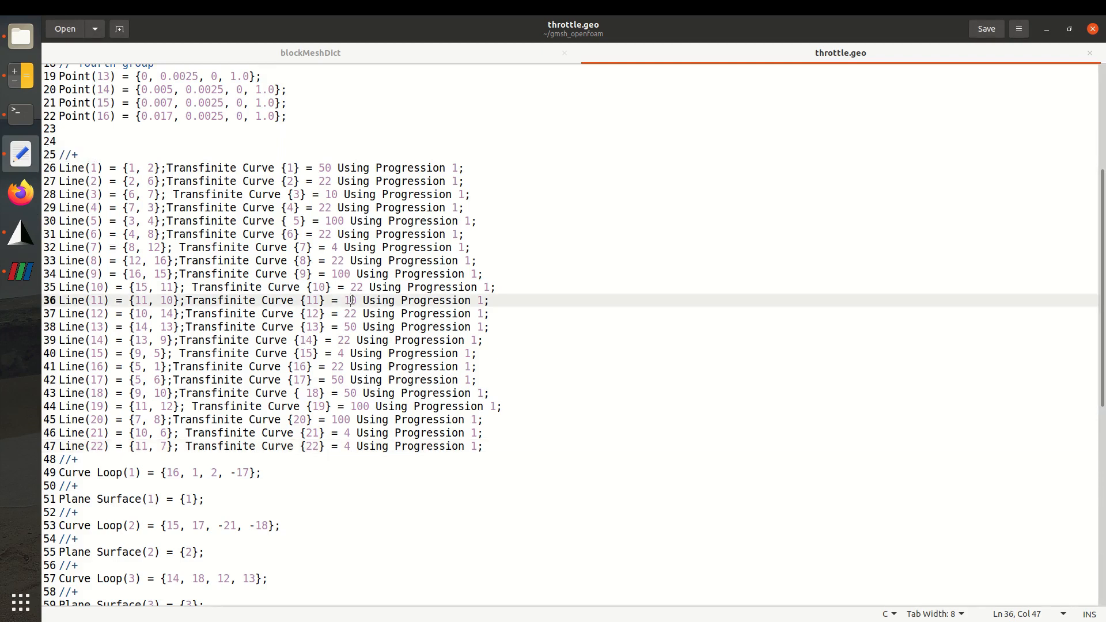
drag(357, 300, 349, 300)
text(5)
key(ctrl+s)
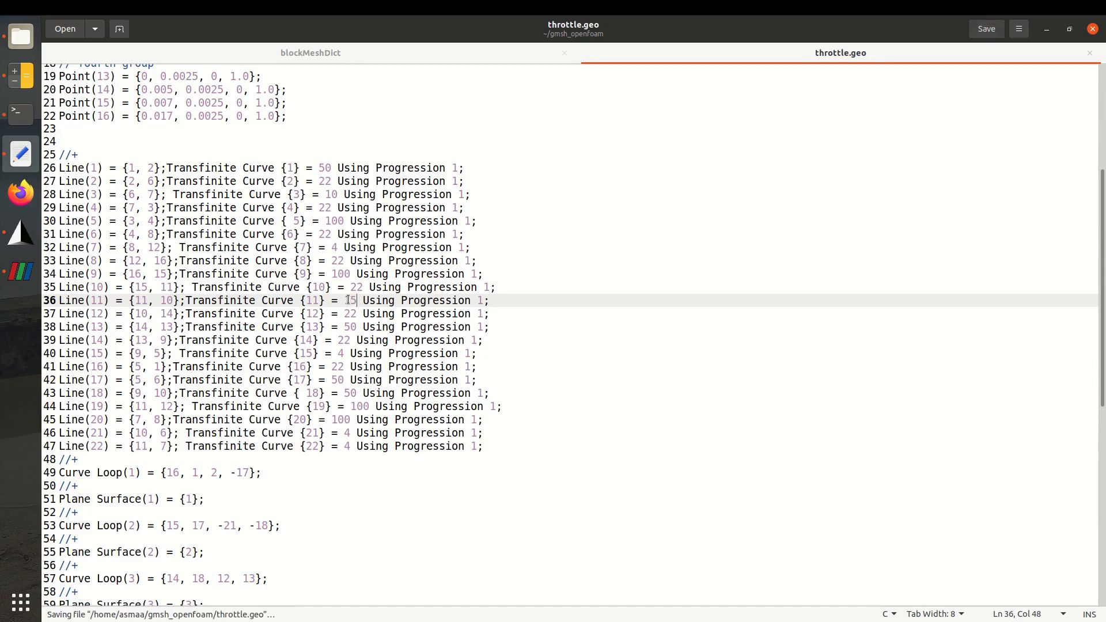
Switch to Gmsh, reload the script and regenerate the 2D mesh with the new Curve 11 division
click(7, 249)
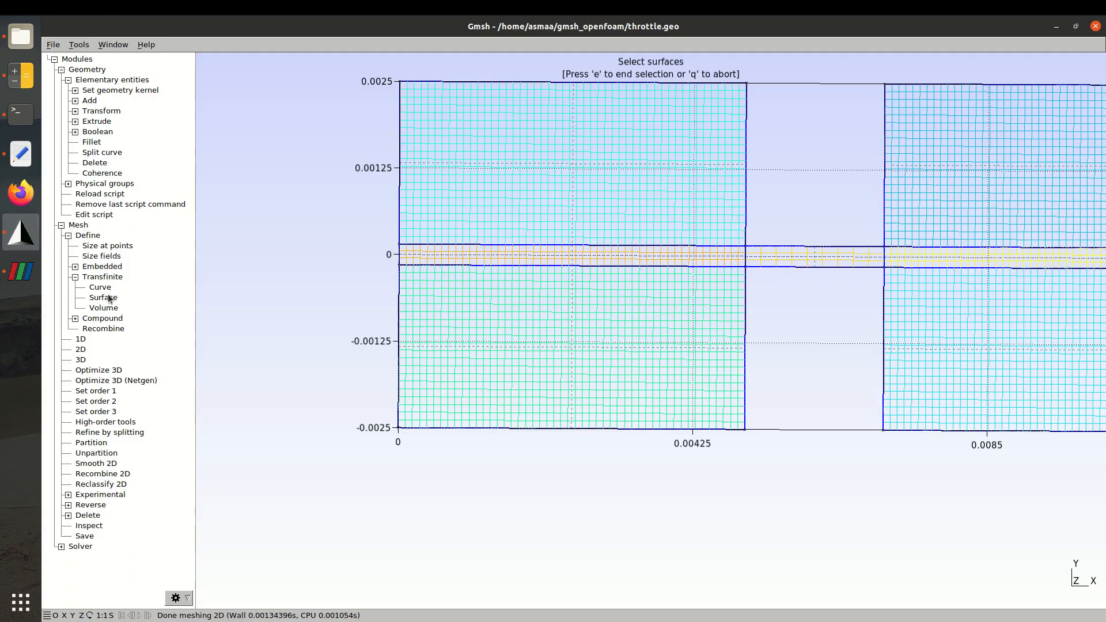
click(92, 196)
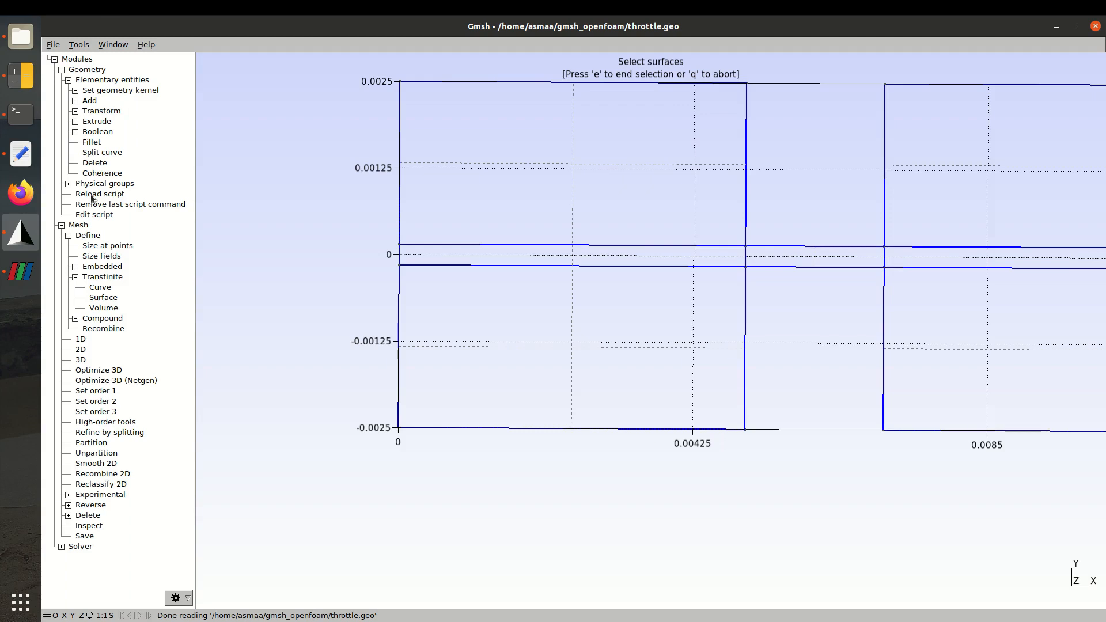
click(80, 349)
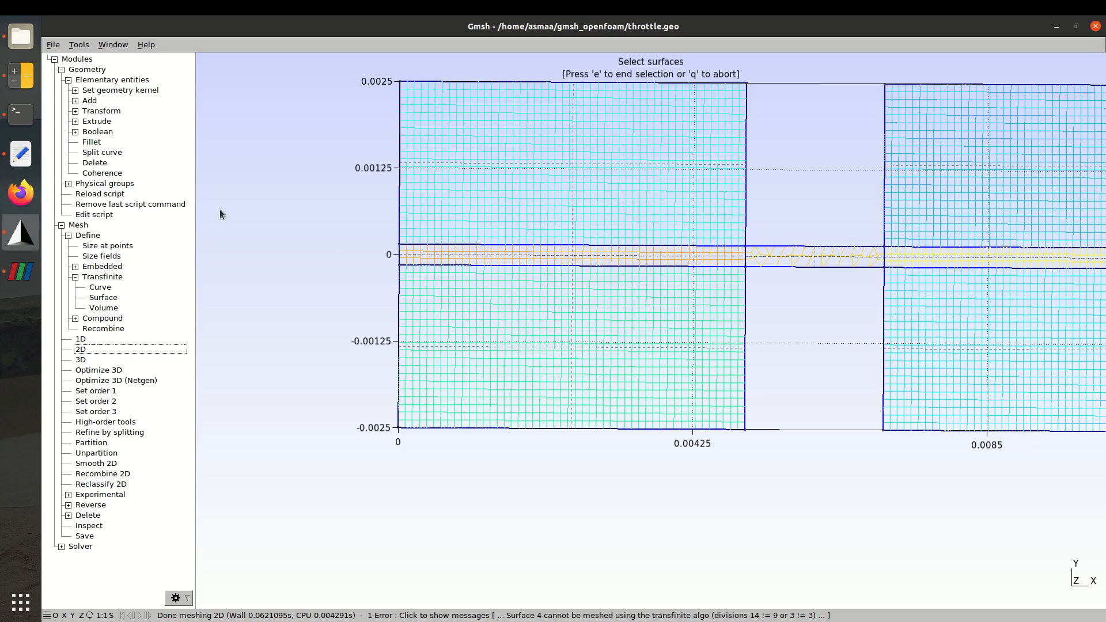
Back in the text editor, set the number of points on Transfinite Curve 3 to 15 and save throttle.geo
click(21, 154)
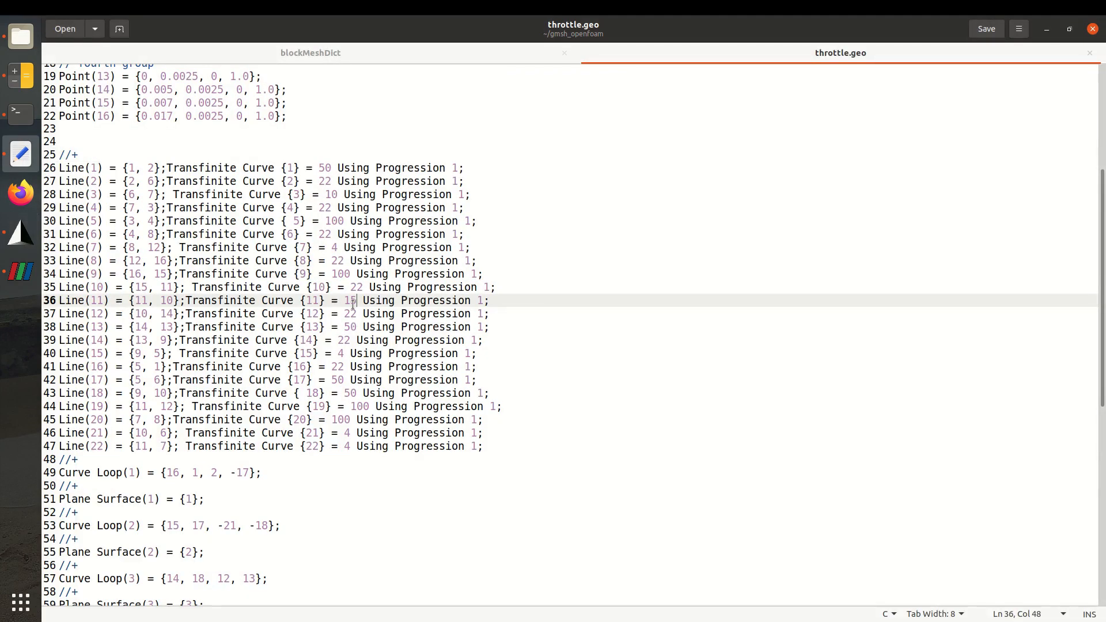
drag(359, 300, 352, 301)
click(30, 229)
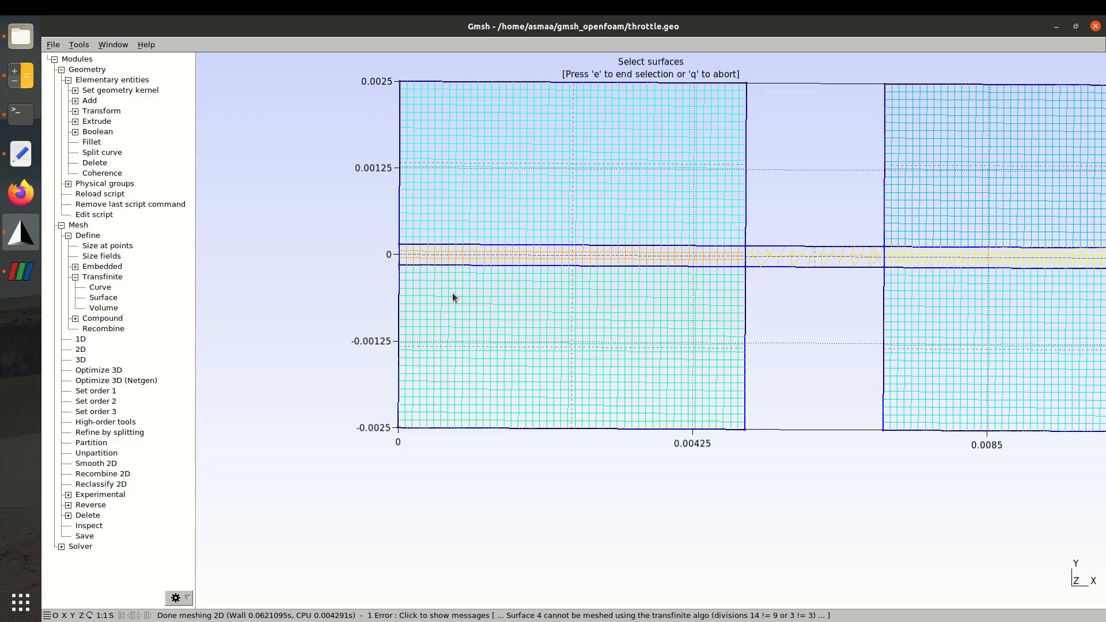
click(21, 154)
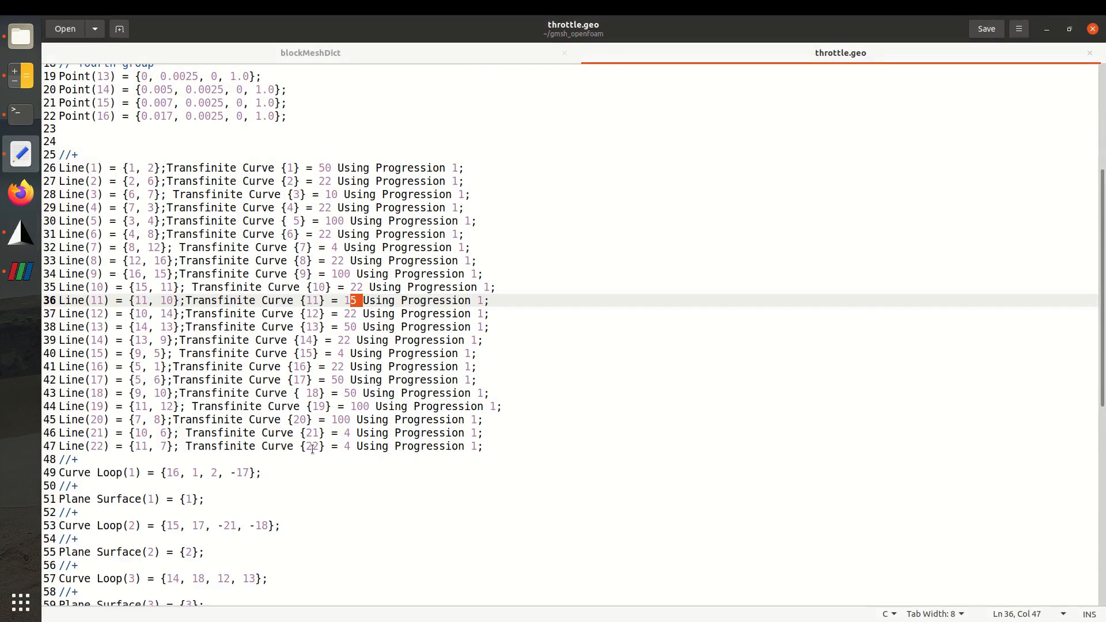
click(335, 194)
key(BackSpace)
text(5)
key(ctrl+s)
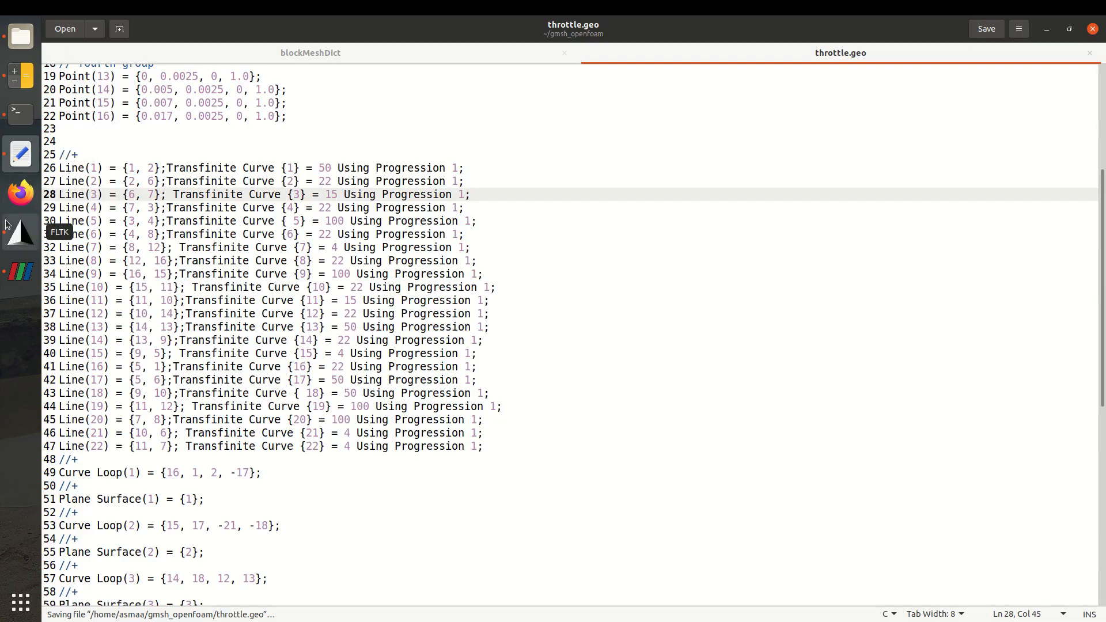
Switch to Gmsh, reload the script, regenerate the 2D mesh with matching Curve 3 and 11 divisions and inspect it
click(21, 232)
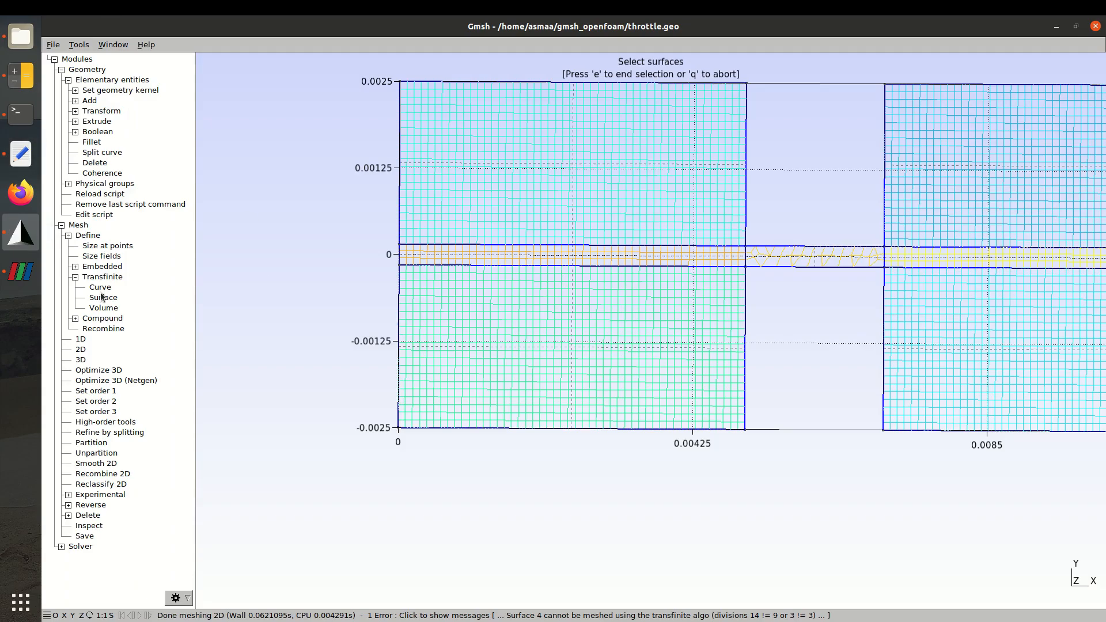
click(106, 196)
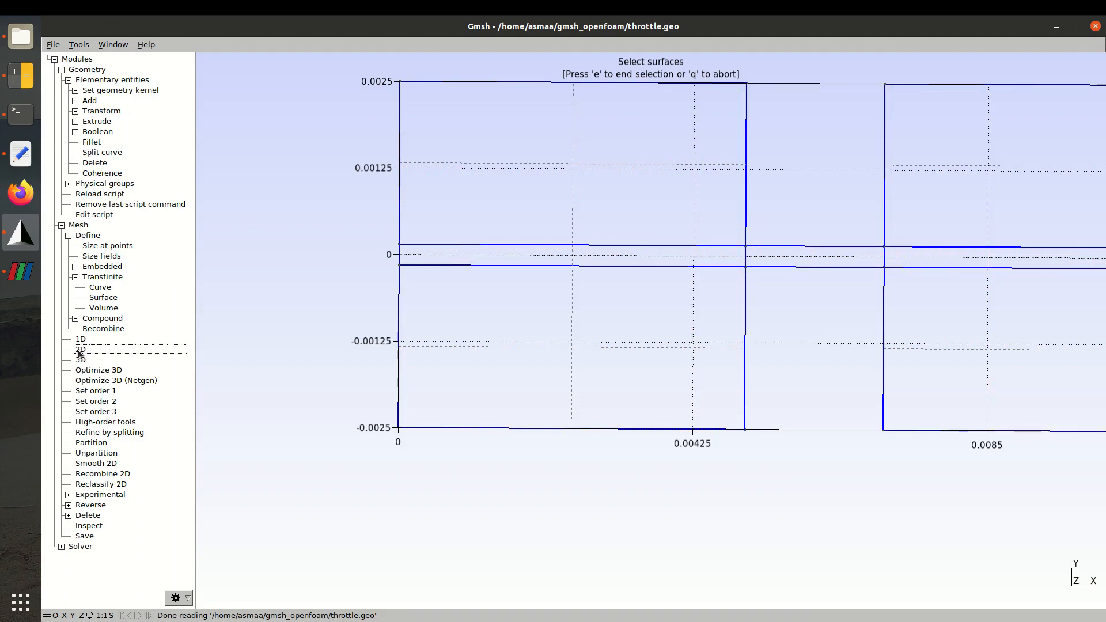
click(80, 353)
scroll(823, 337, down, 10)
scroll(822, 337, down, 3)
scroll(822, 336, up, 12)
scroll(822, 330, up, 2)
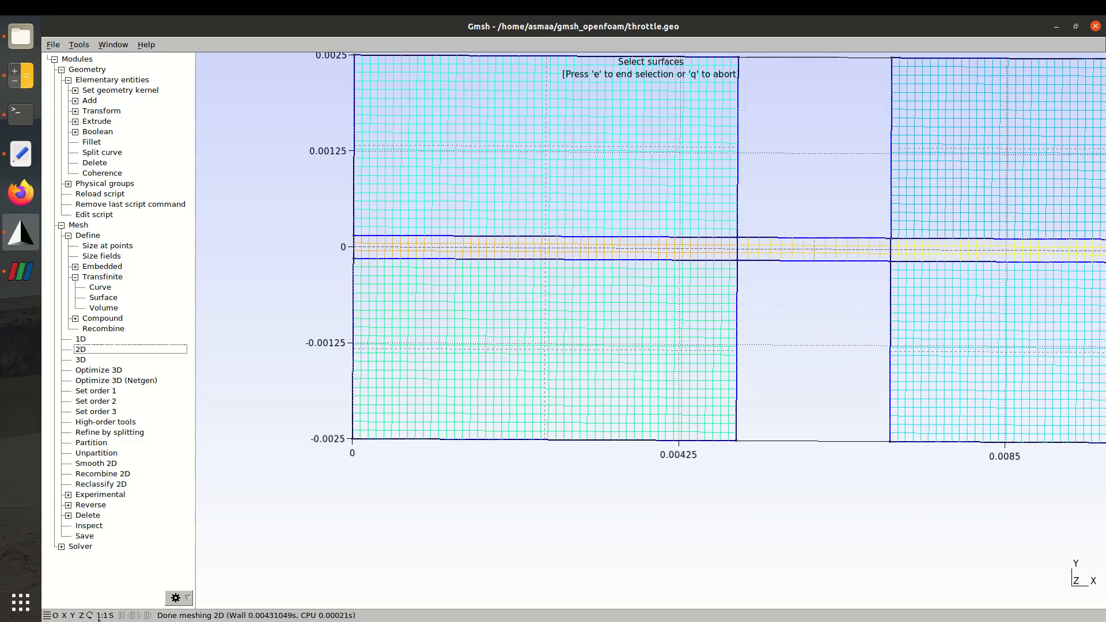
Align the view along the Z axis, examine the full throttle mesh and tilt it slightly out of plane
click(80, 615)
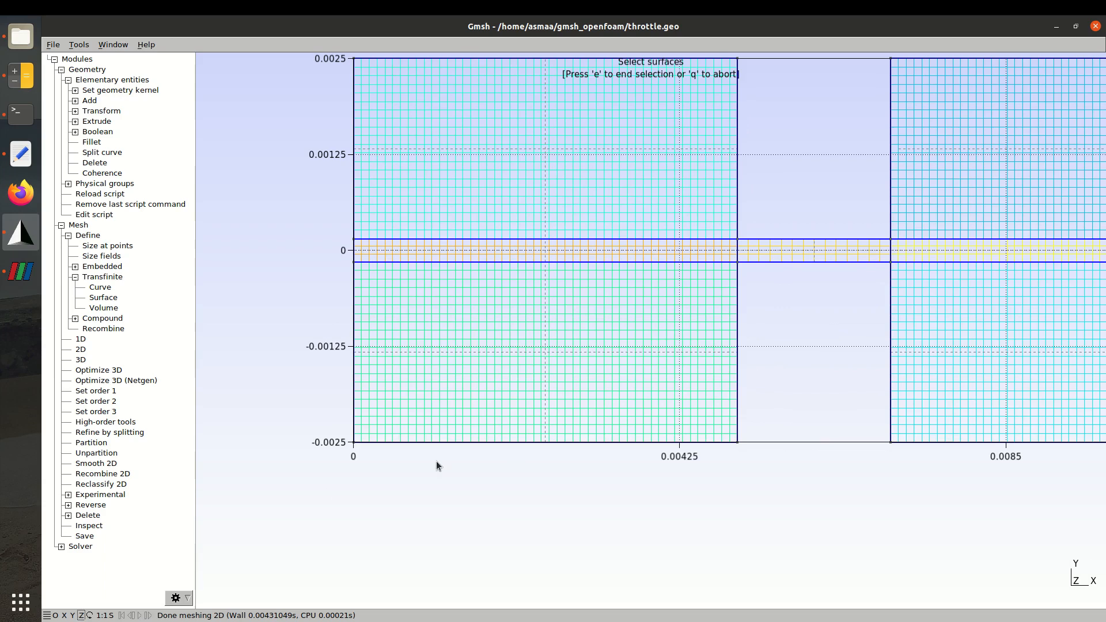
scroll(539, 378, up, 7)
scroll(543, 369, down, 7)
scroll(577, 288, down, 6)
scroll(624, 167, up, 4)
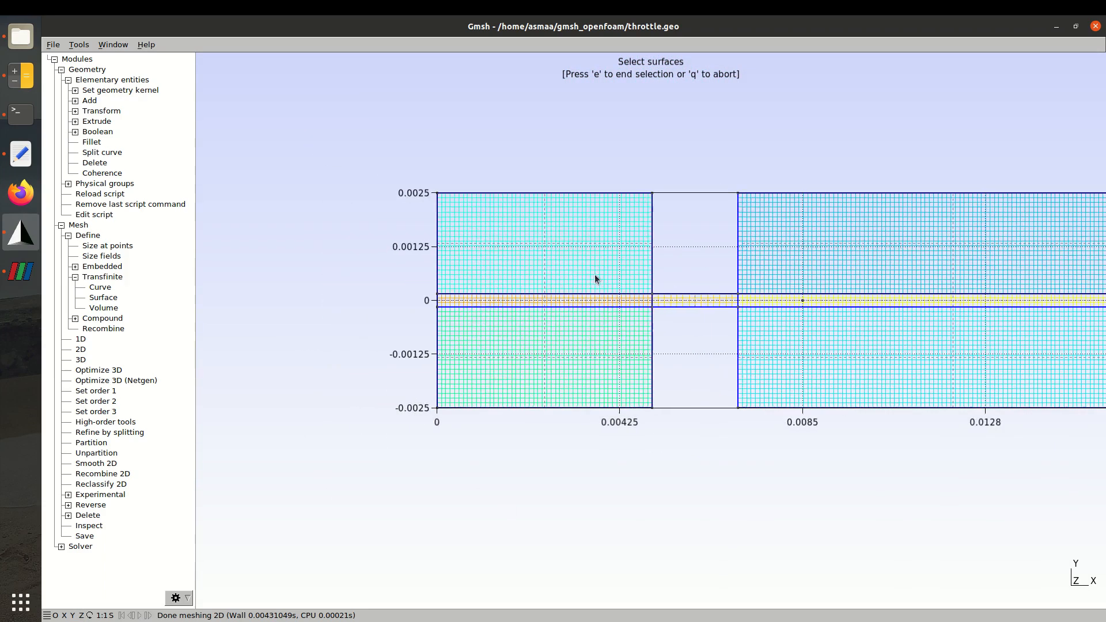
right_drag(689, 349, 548, 348)
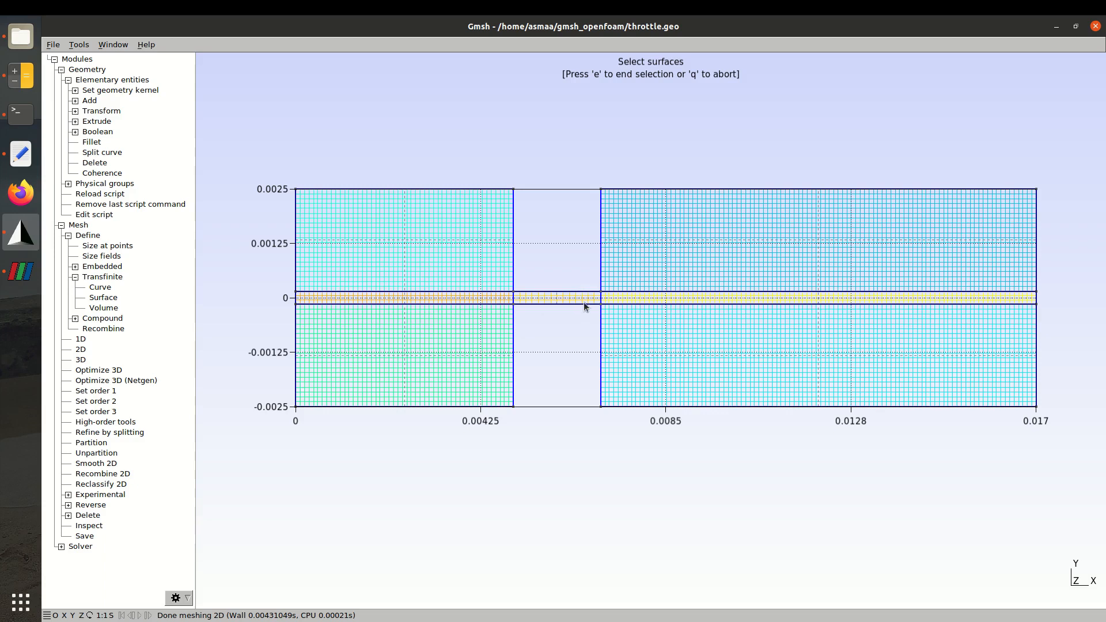
drag(573, 242, 573, 317)
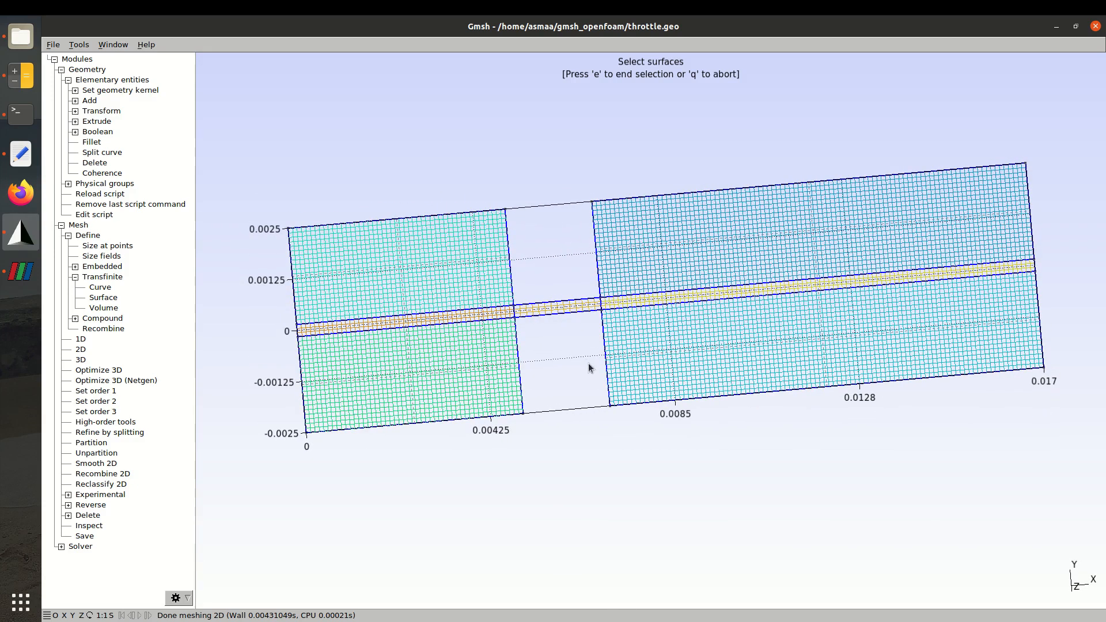
drag(588, 363, 612, 310)
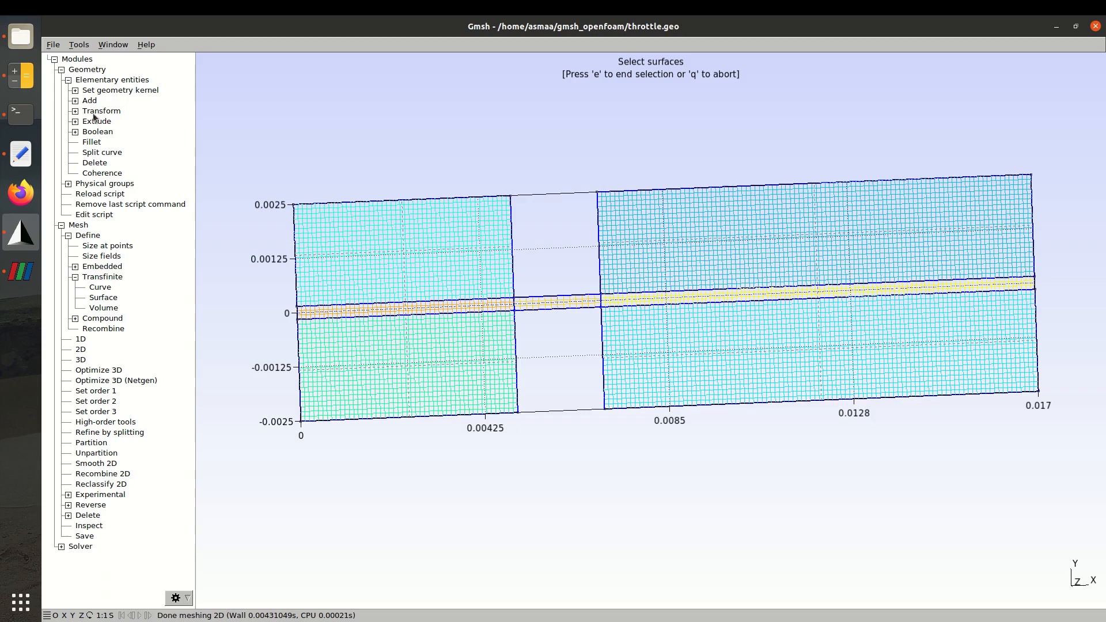
Start extruding geometry entities by translation and open the DZ distance for editing
click(75, 121)
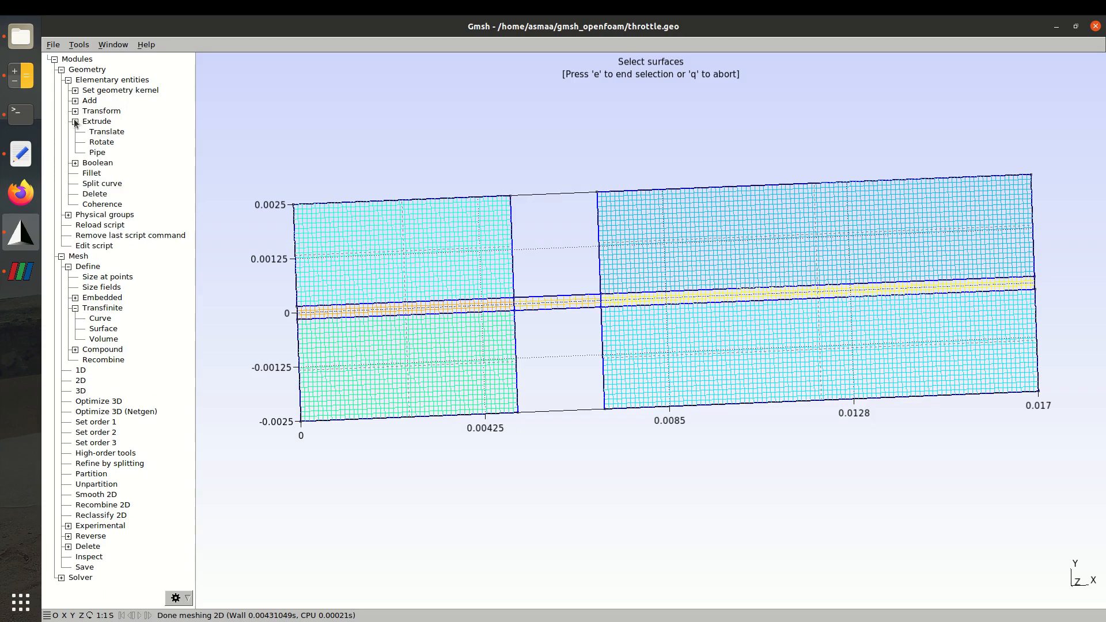
click(106, 133)
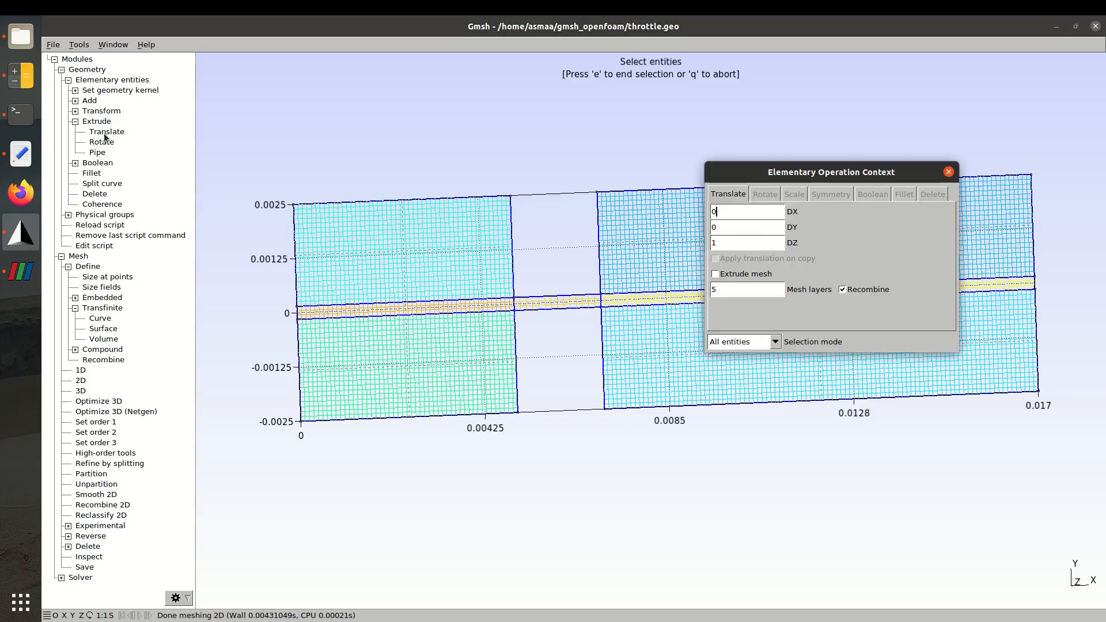
click(772, 242)
Switch to ParaView and look up the Z extent of throttle.OpenFOAM in its dataset bounds
click(21, 271)
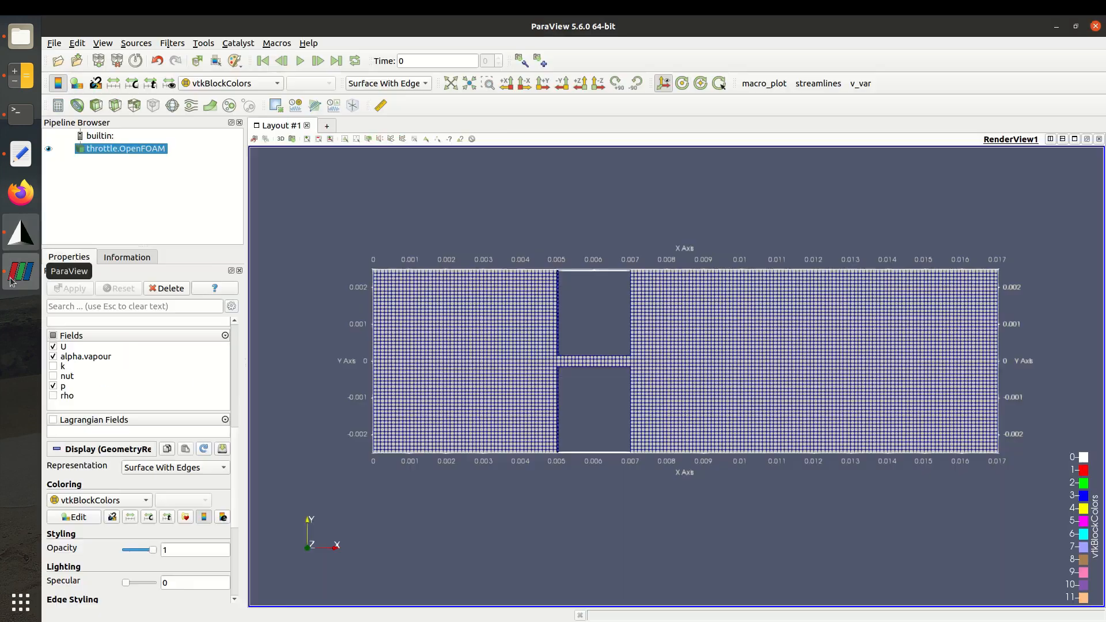
click(131, 191)
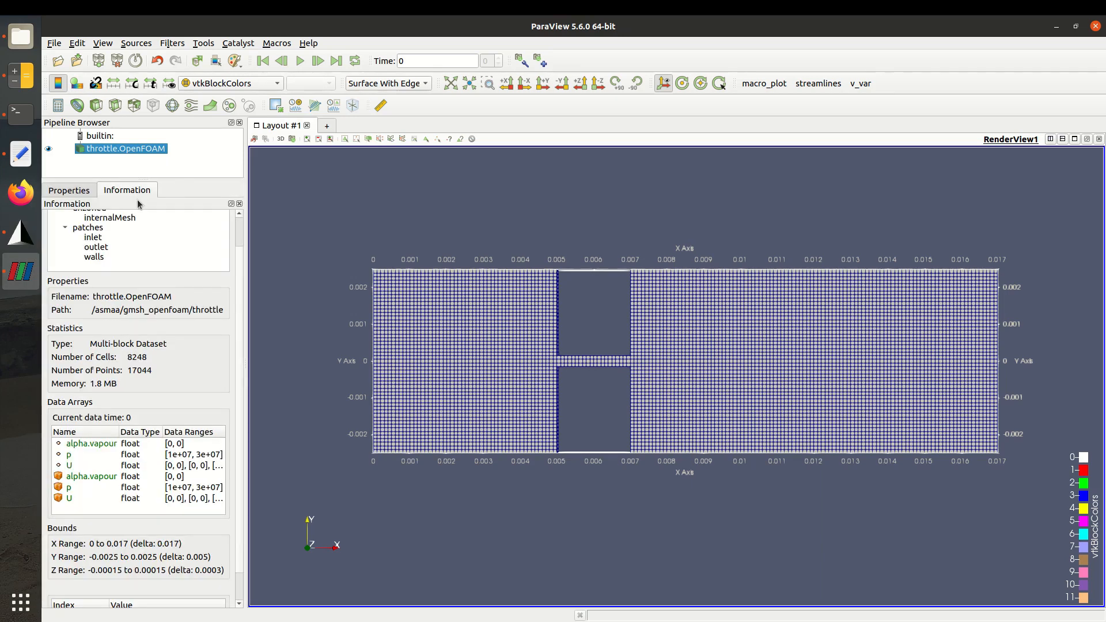
scroll(179, 432, down, 1)
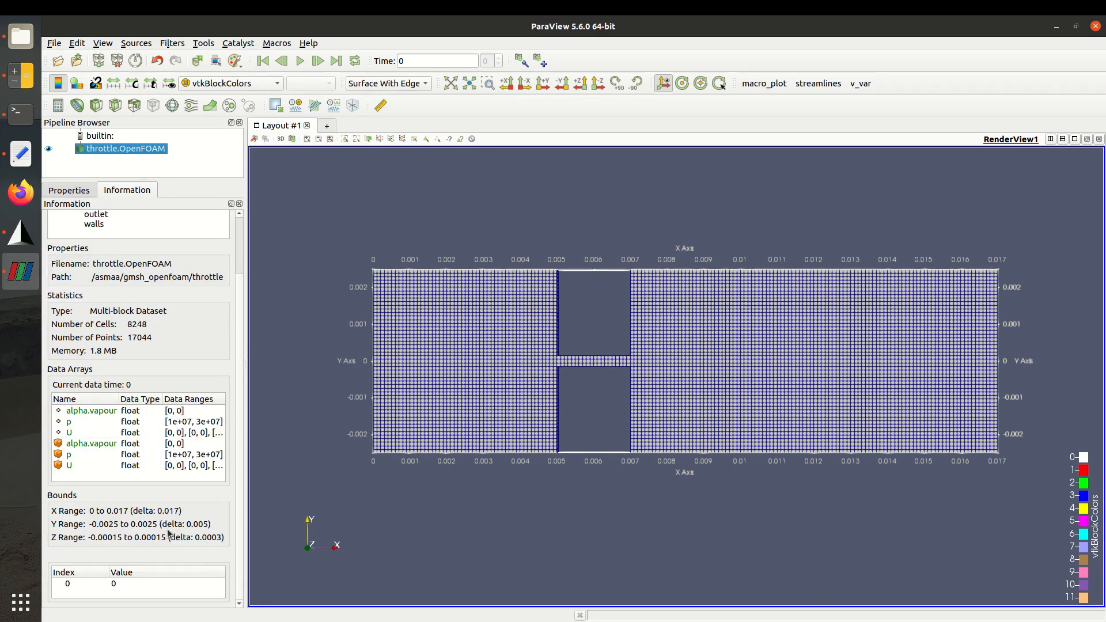
drag(195, 538, 223, 541)
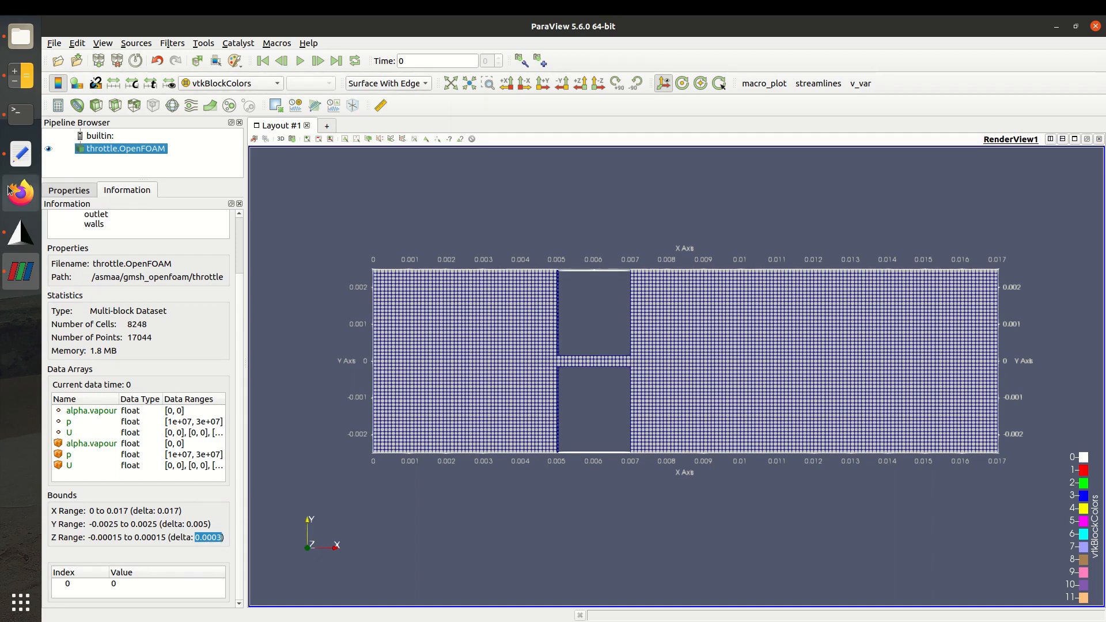
click(17, 152)
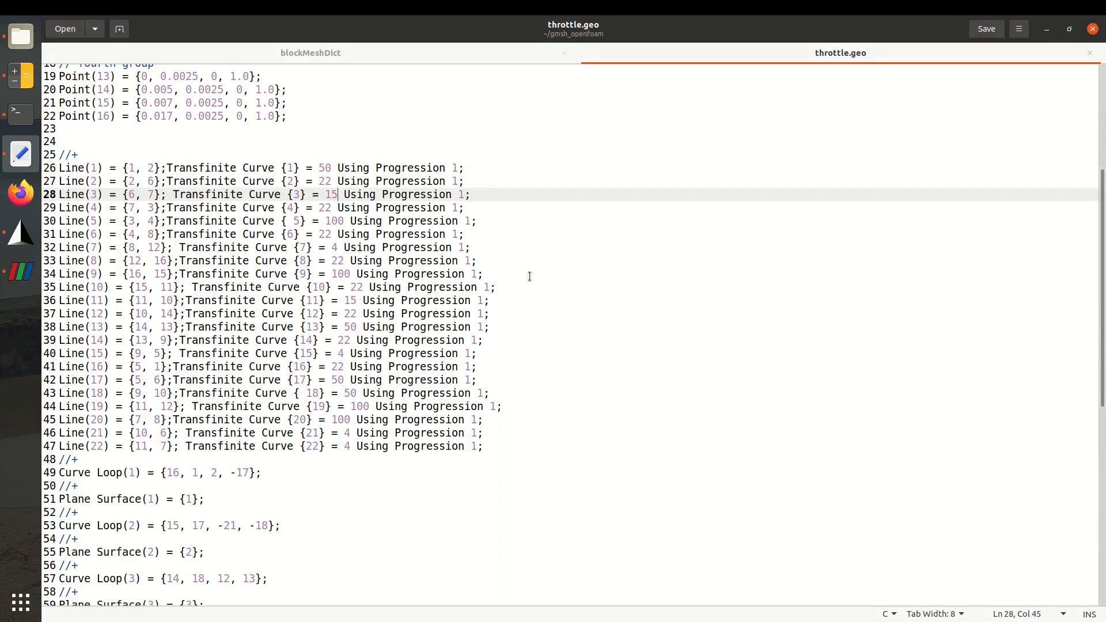
Return to Gmsh and set the extrusion to DZ 0.0003 with mesh extrusion enabled and 1 mesh layer
click(13, 231)
click(772, 242)
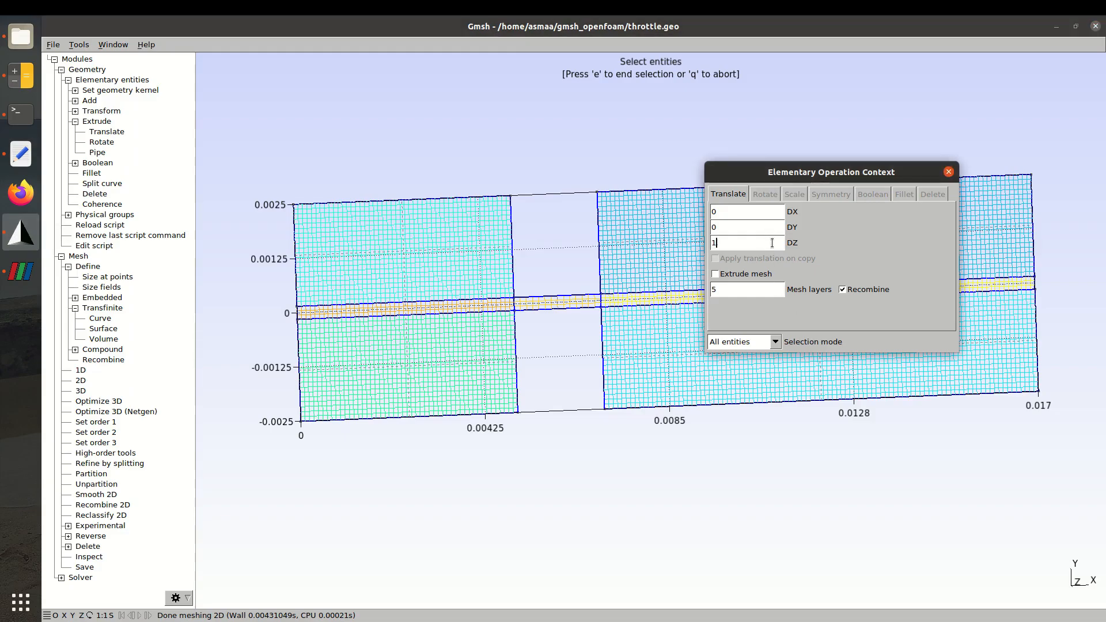
key(BackSpace)
text(0.0003)
key(BackSpace)
text(1)
click(758, 275)
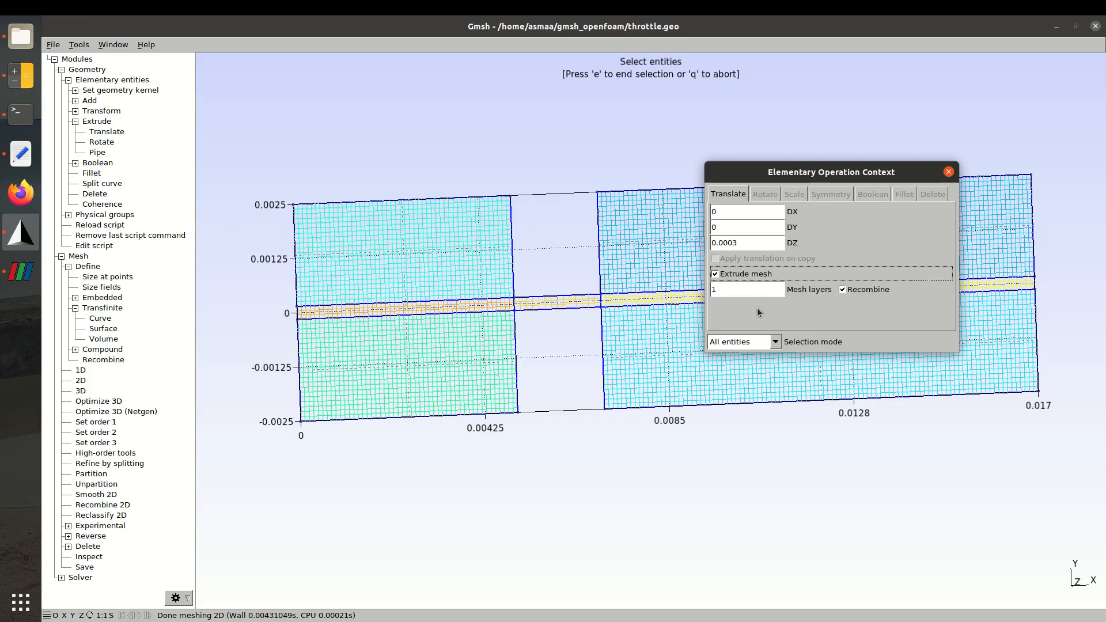
Select all seven throttle surfaces, extrude them with their mesh by 0.0003 in Z and end the extrusion command
click(375, 368)
click(642, 358)
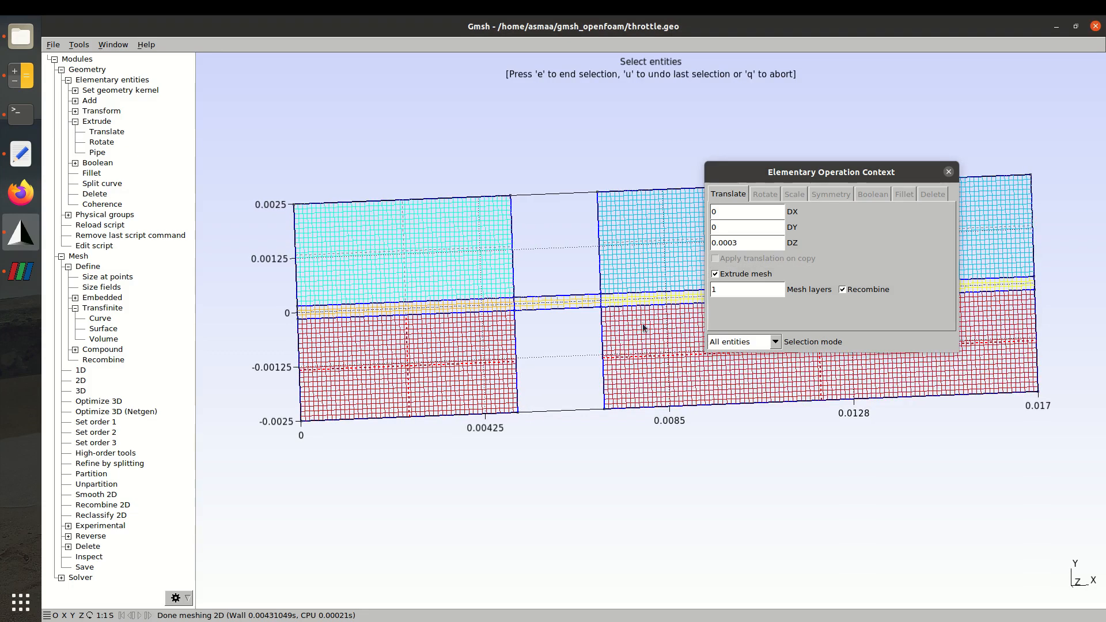
click(643, 300)
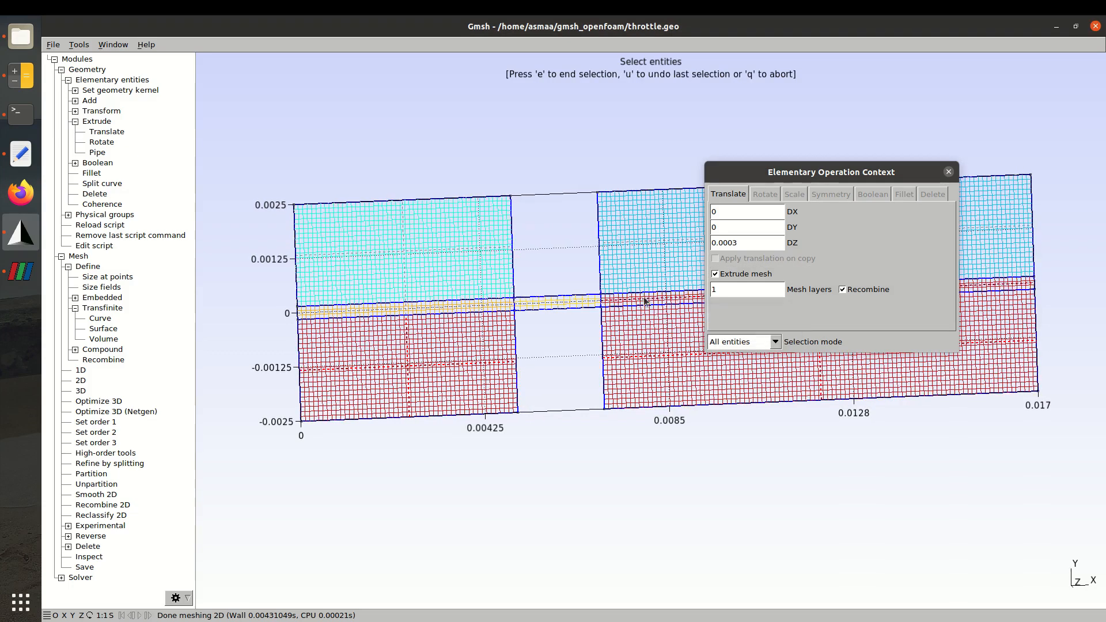
click(666, 270)
click(577, 301)
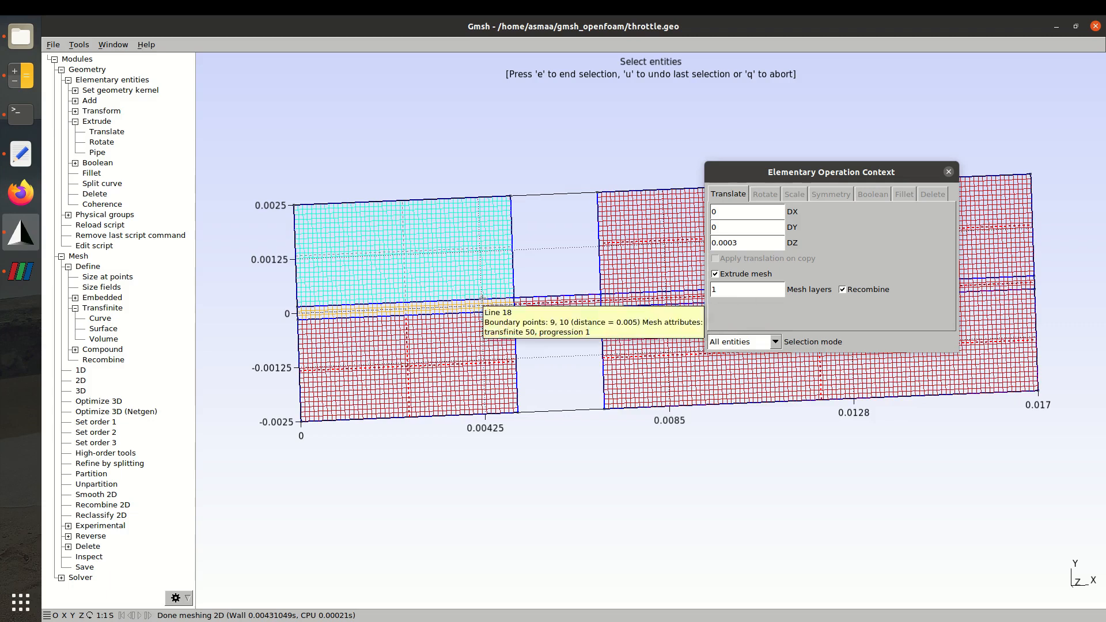
click(483, 308)
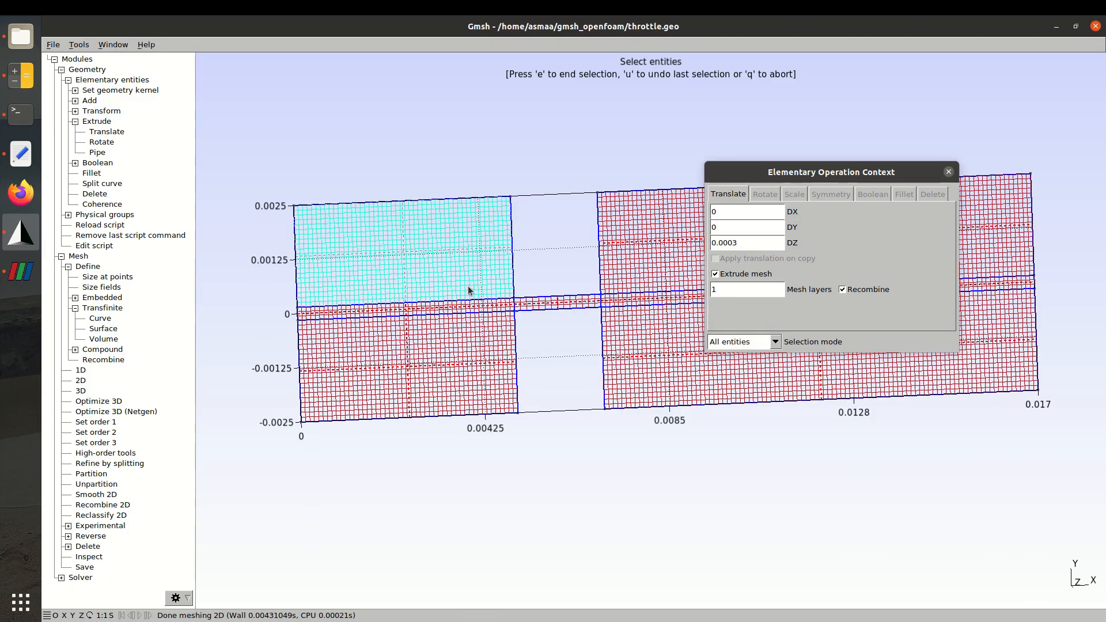
click(462, 249)
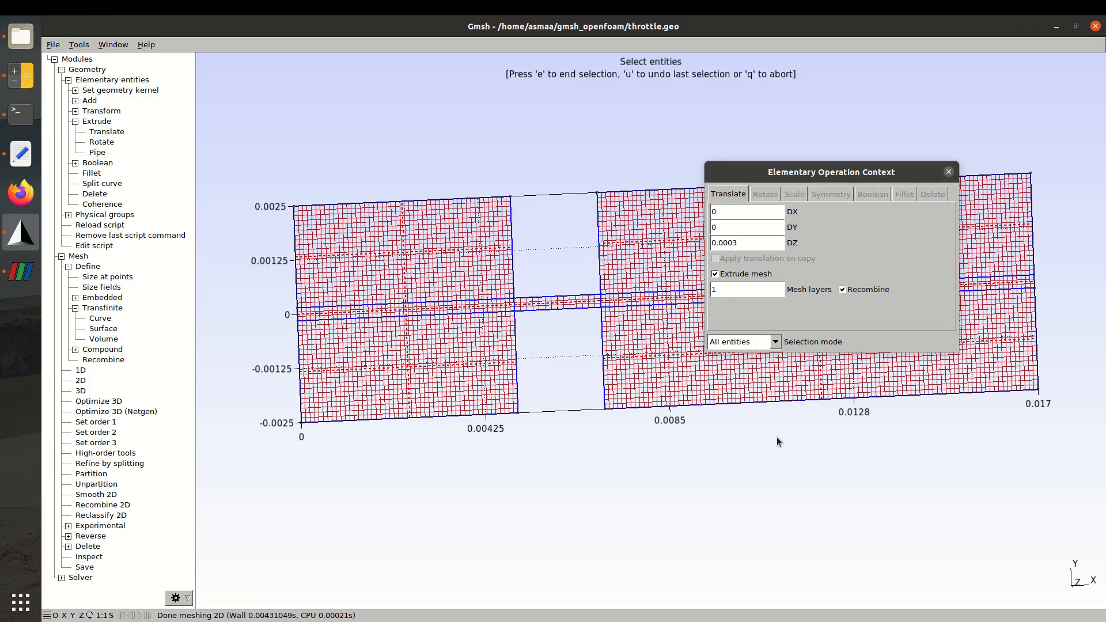
key(e)
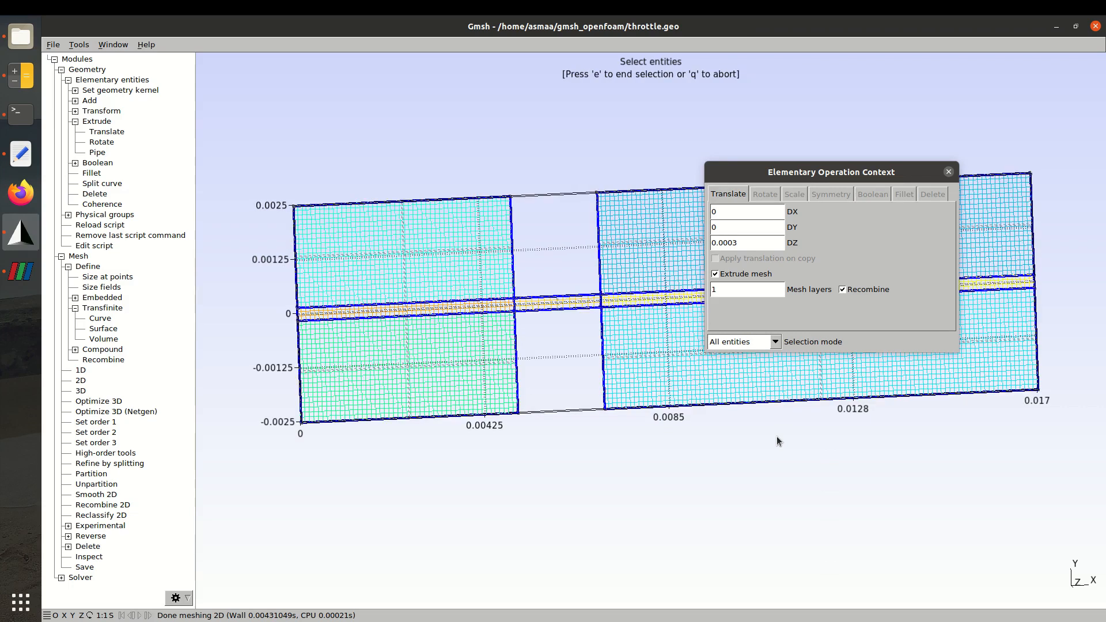
drag(766, 467, 713, 386)
key(q)
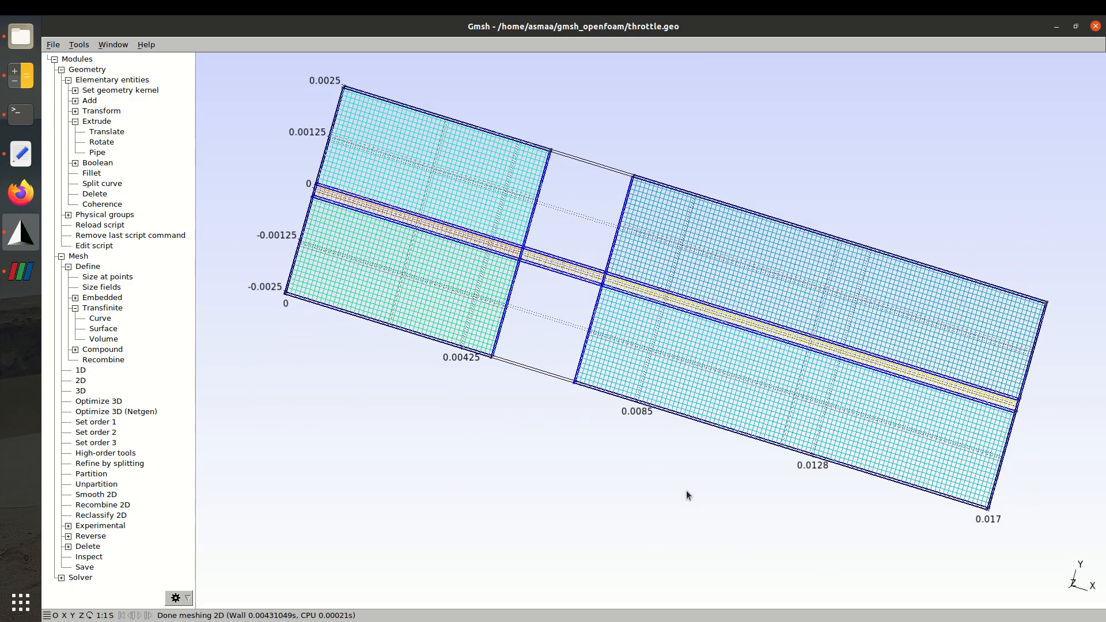
Examine the extruded throttle geometry and its Z thickness from several oblique angles
click(81, 616)
drag(469, 246, 598, 355)
scroll(598, 354, down, 6)
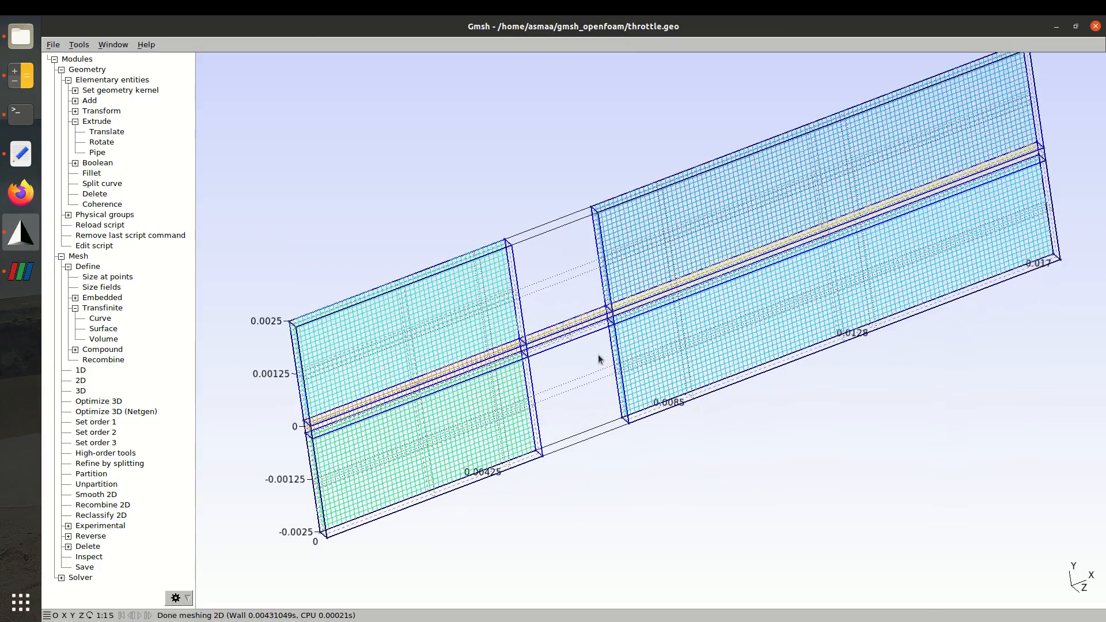
scroll(597, 354, down, 6)
scroll(596, 354, up, 3)
drag(577, 388, 414, 479)
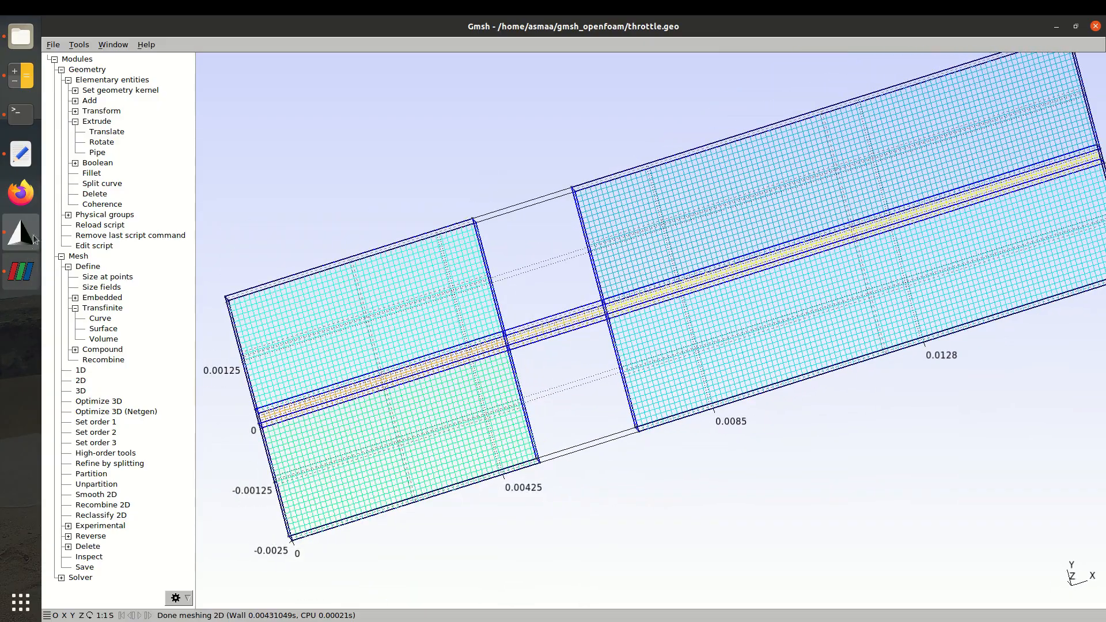
Switch to the text editor and check the Extrude block's Z distance, layer count and Recombine option at the end of throttle.geo
click(26, 154)
click(1049, 77)
scroll(183, 588, down, 5)
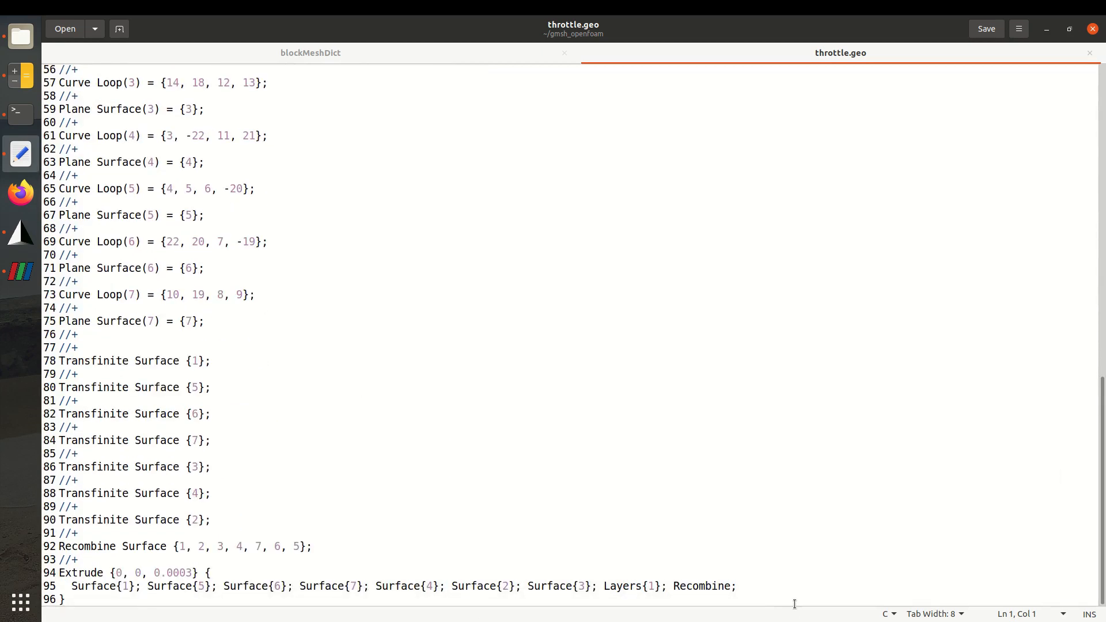
click(652, 586)
drag(651, 586, 648, 585)
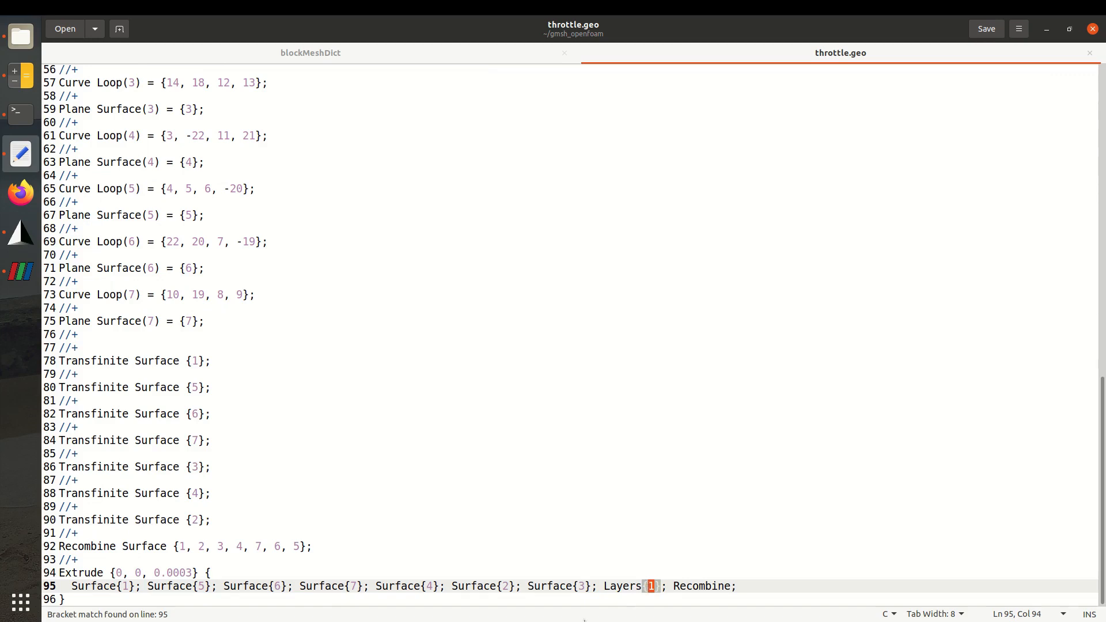
drag(156, 574, 199, 574)
drag(674, 588, 728, 589)
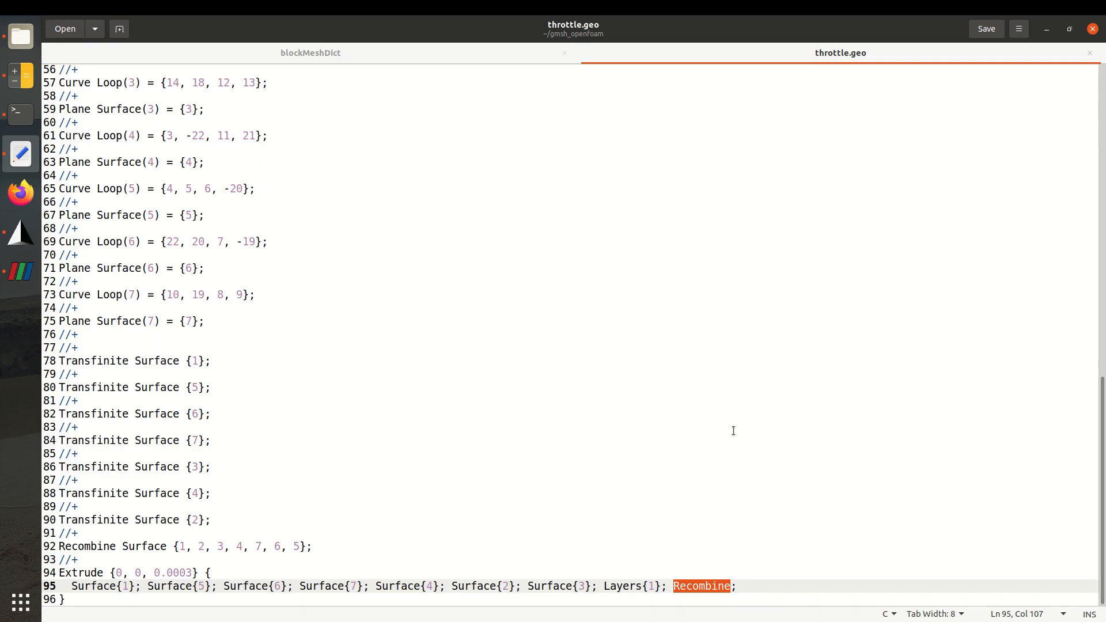
Return to Gmsh, view the full geometry along Z with a slight tilt and start adding a physical surface group
click(17, 242)
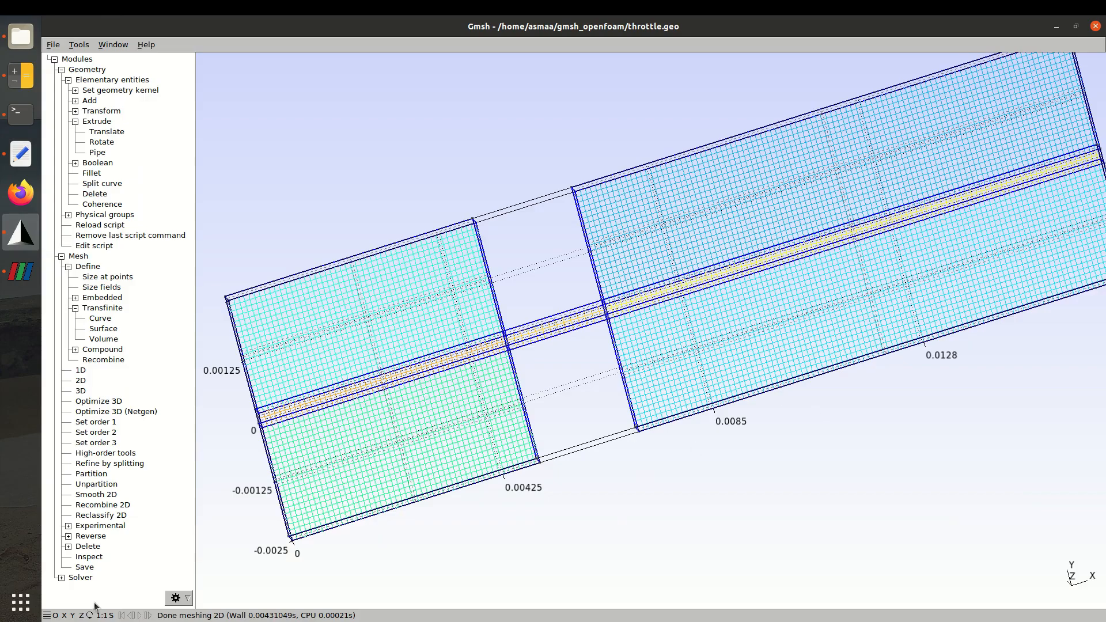
click(81, 616)
scroll(727, 461, down, 2)
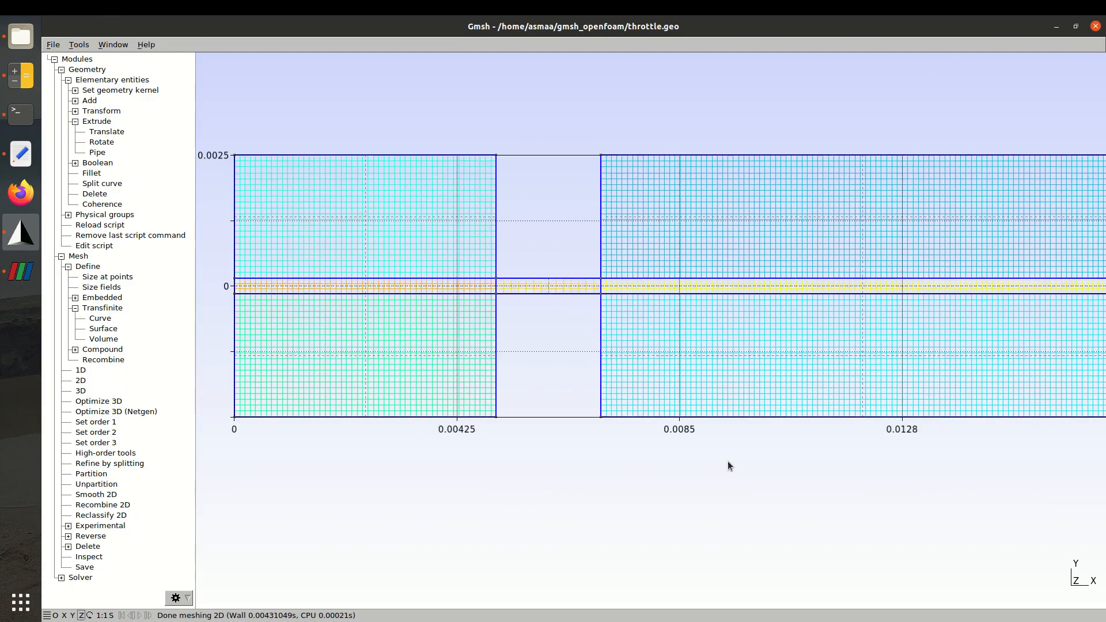
scroll(728, 462, down, 1)
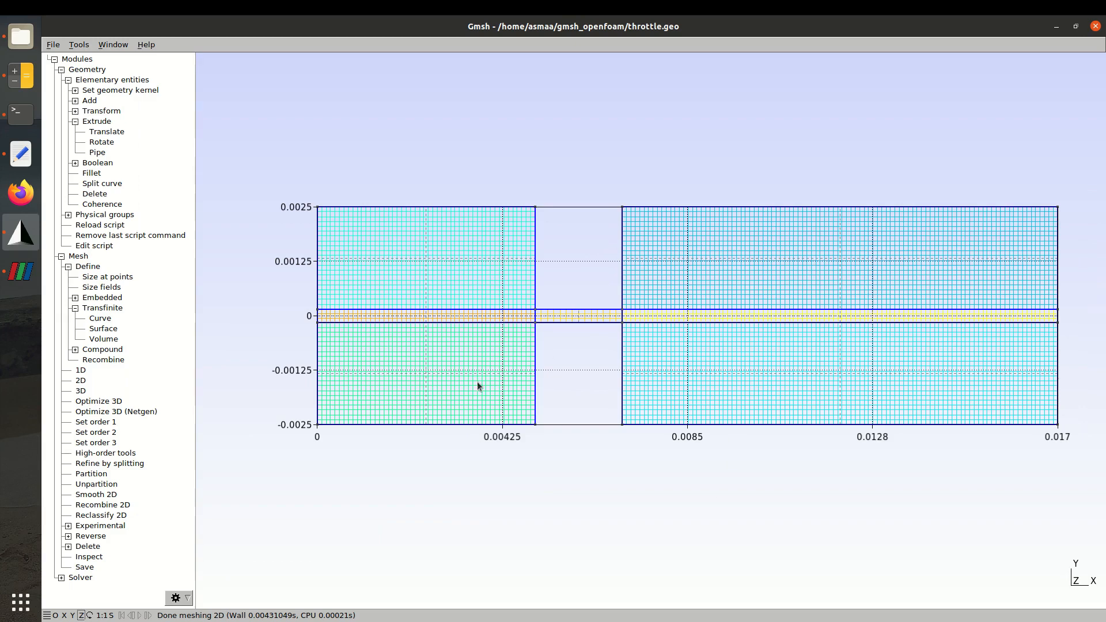
drag(330, 413, 342, 437)
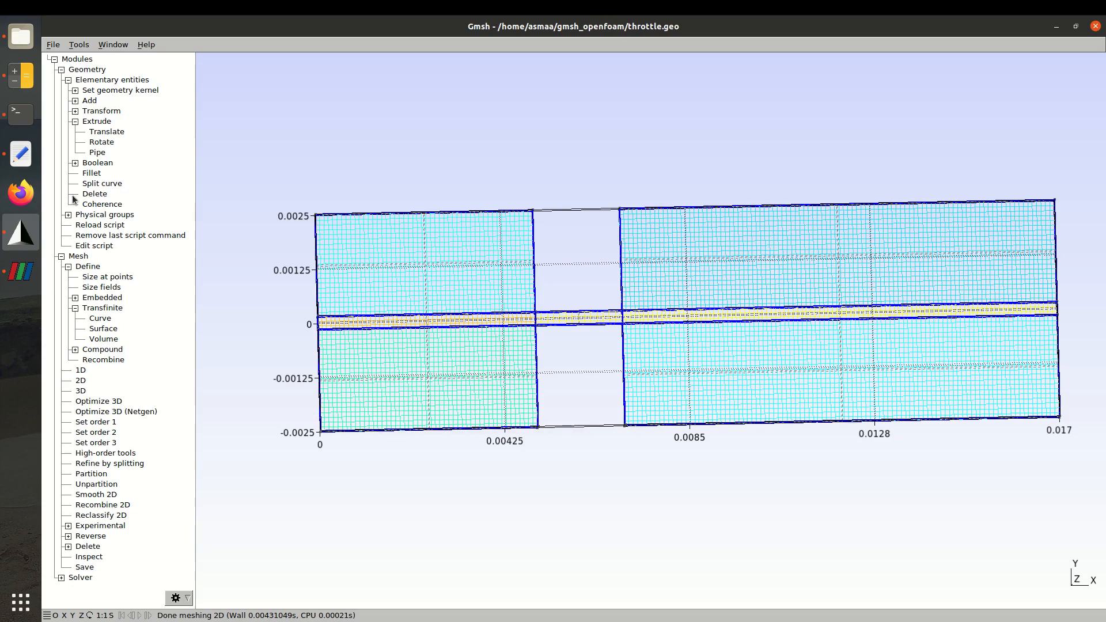
click(68, 215)
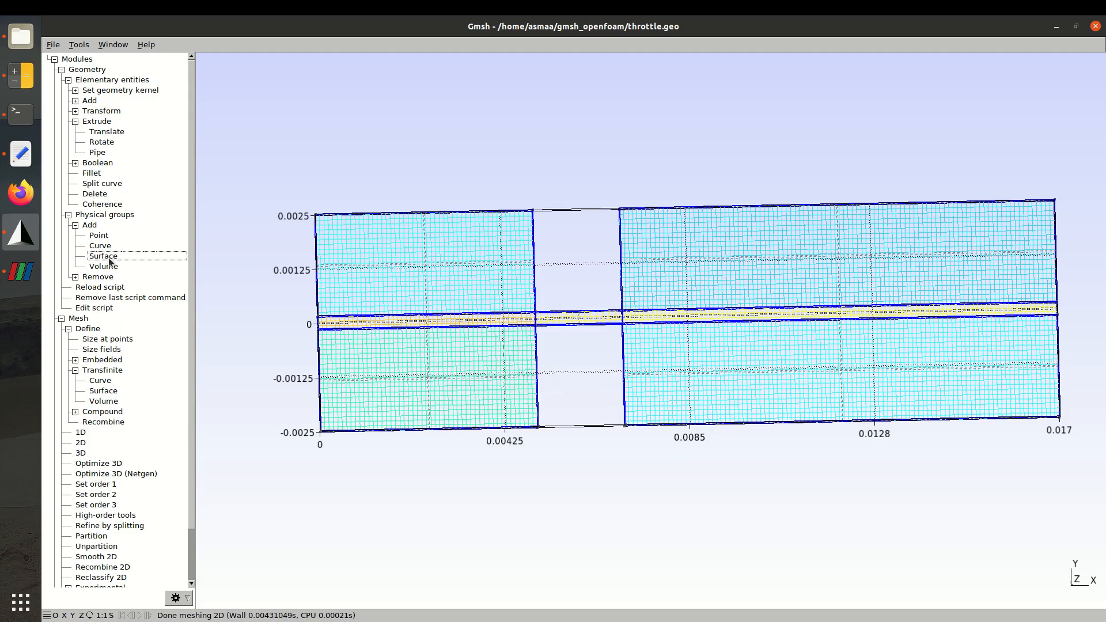
click(147, 257)
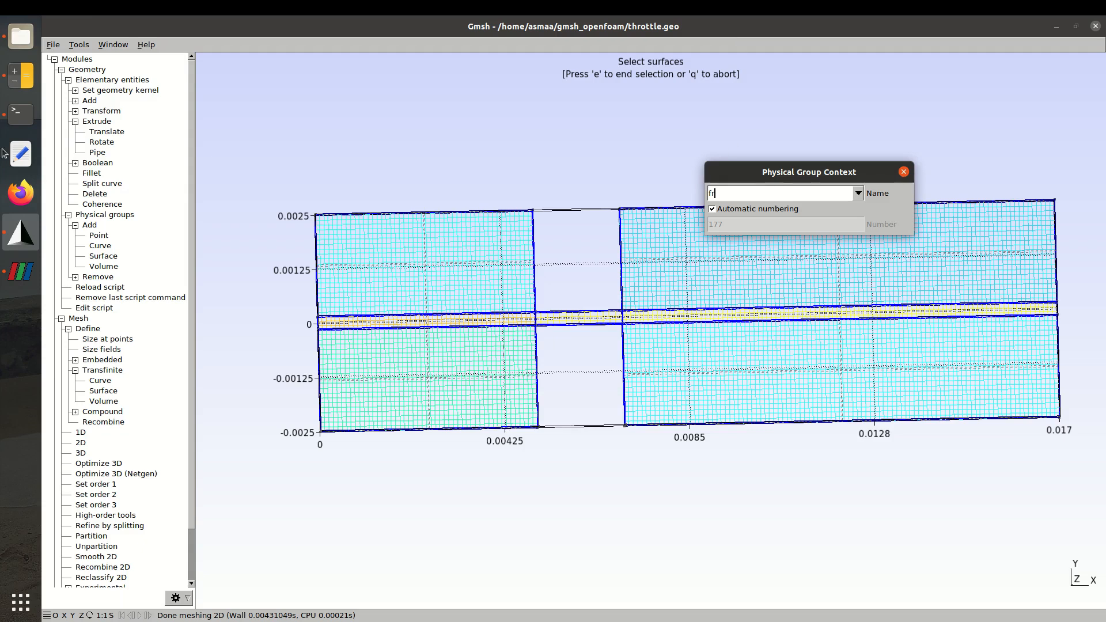
Switch to ParaView, display only the frontBack patch of throttle.OpenFOAM and examine it from different angles
click(30, 281)
click(66, 191)
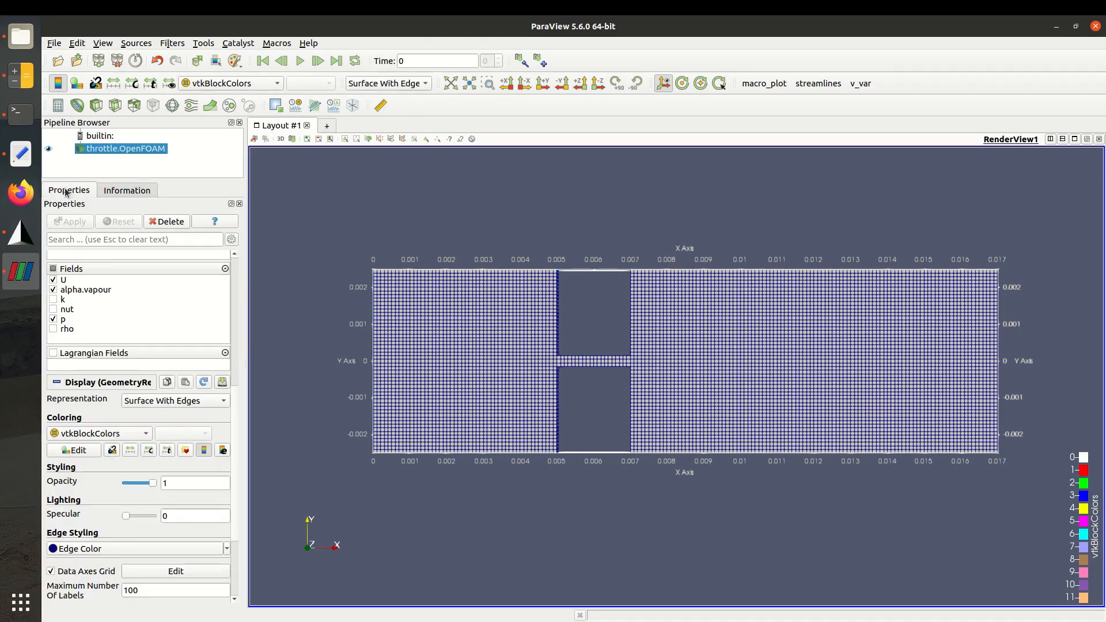
scroll(120, 316, up, 4)
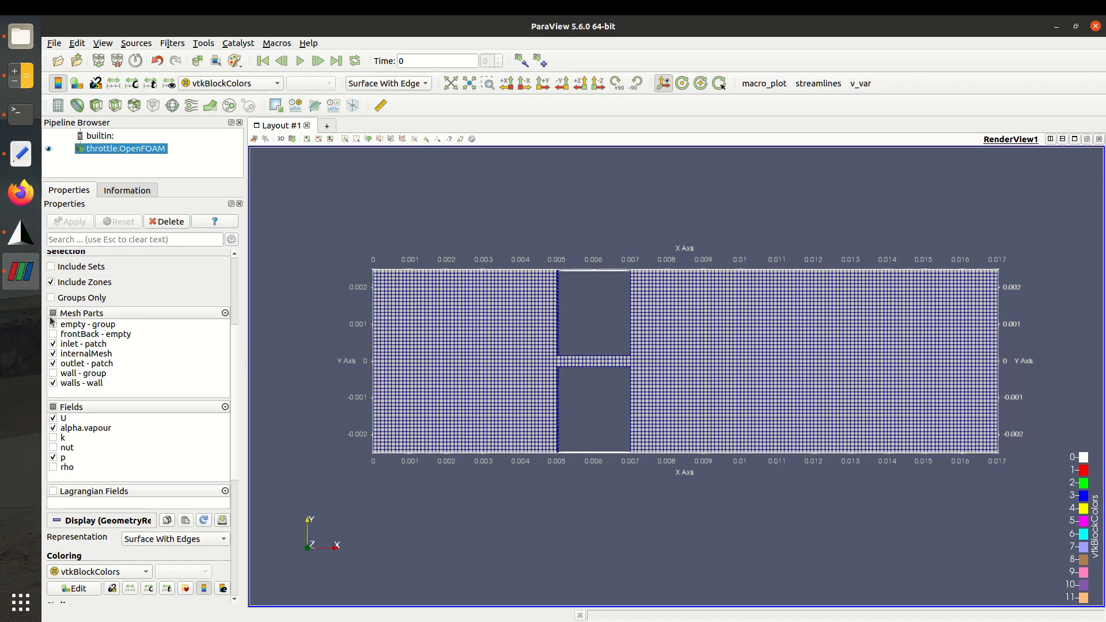
click(55, 314)
click(53, 334)
click(60, 223)
drag(396, 426, 414, 457)
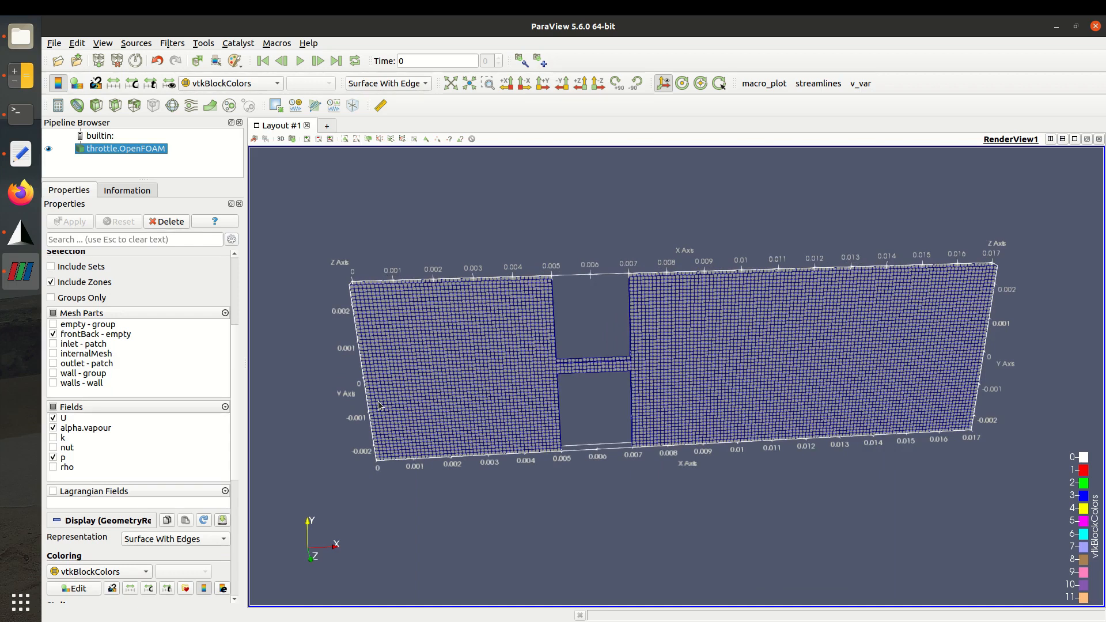
drag(378, 337, 36, 367)
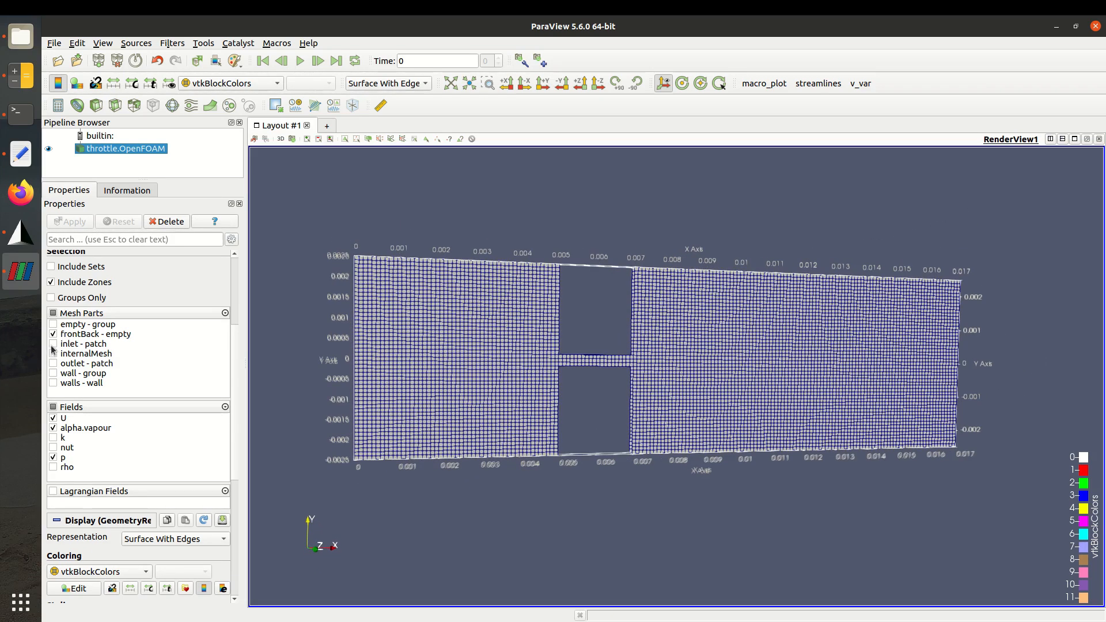
Display the inlet patch instead of frontBack and rotate the view to examine it
click(53, 343)
click(53, 334)
click(71, 222)
drag(452, 424, 17, 428)
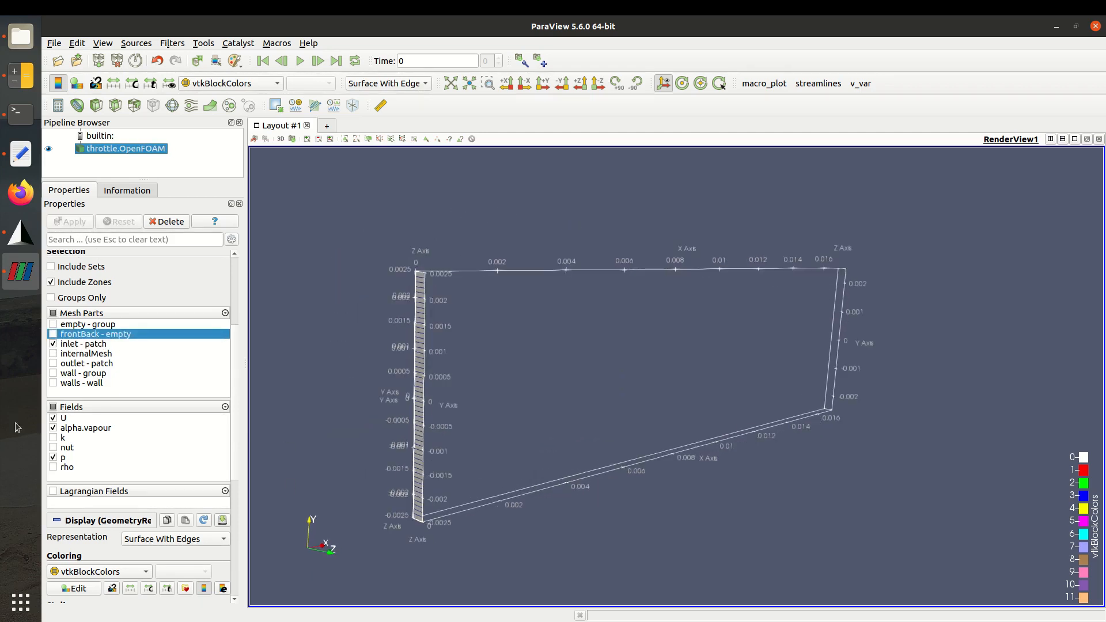
Add the outlet and walls patches to the display to see where each boundary lies
click(53, 363)
click(70, 222)
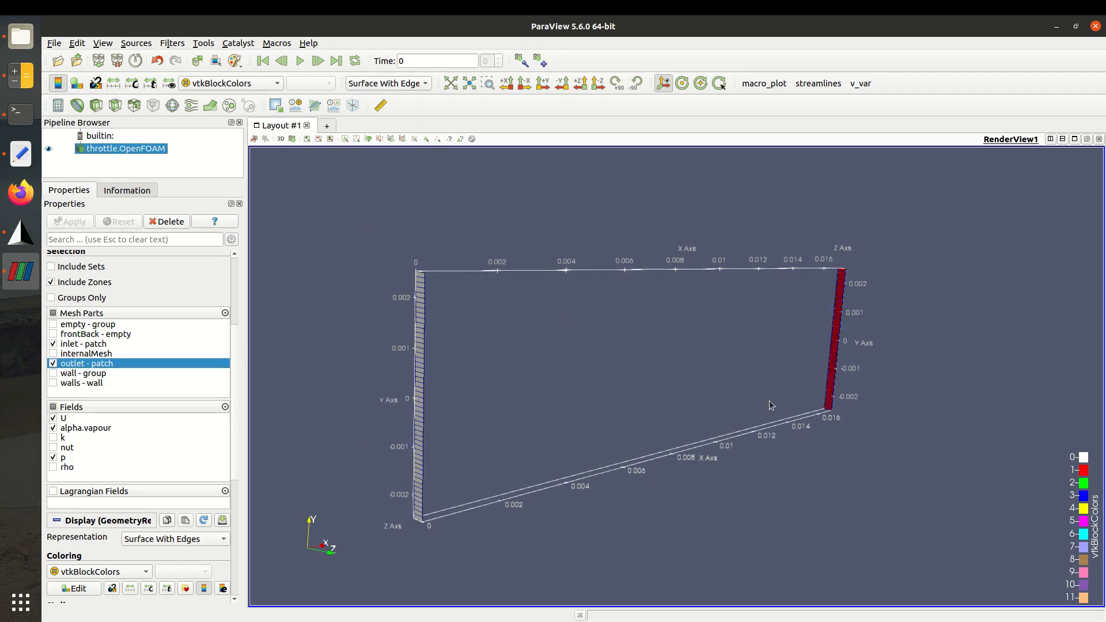
click(53, 384)
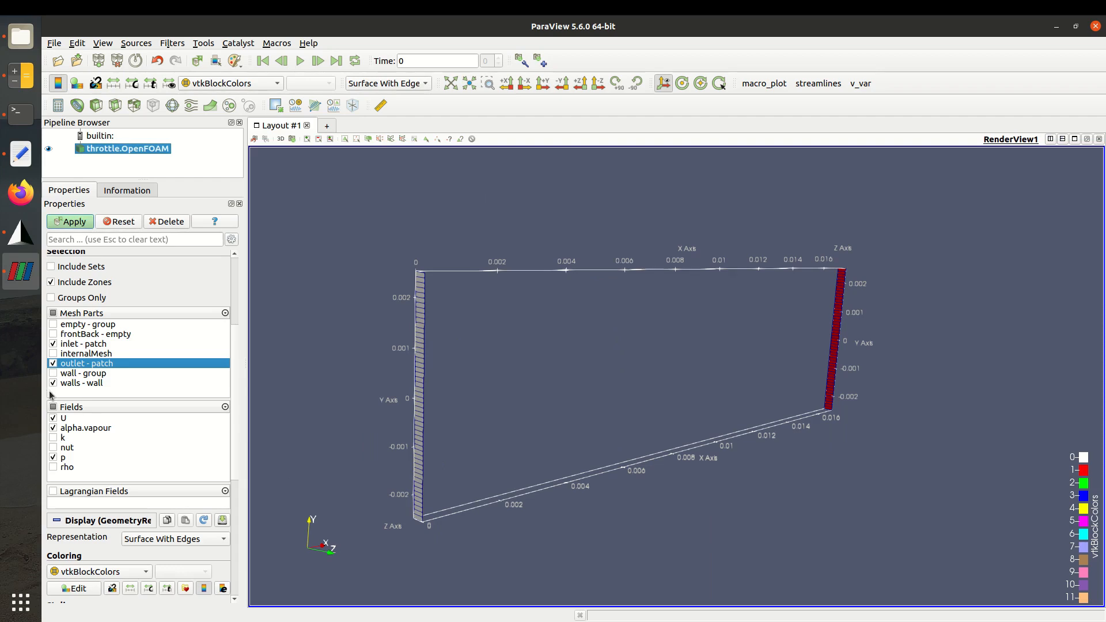
click(81, 227)
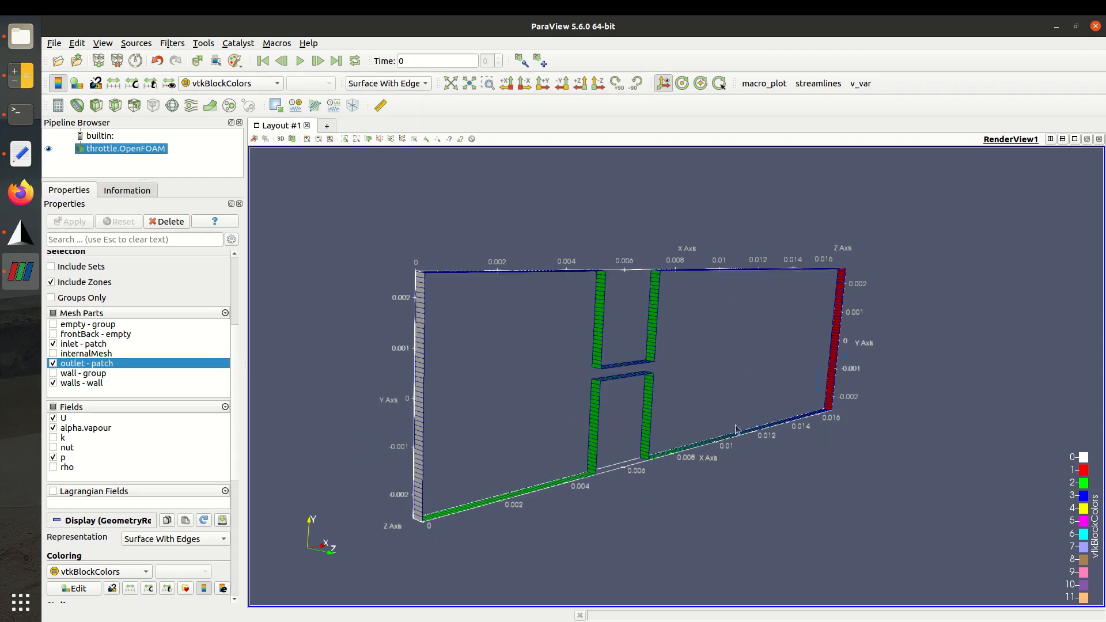
Return to Gmsh, name the physical surface group for the front and back patch, and select both faces of the three inlet-side blocks
click(21, 231)
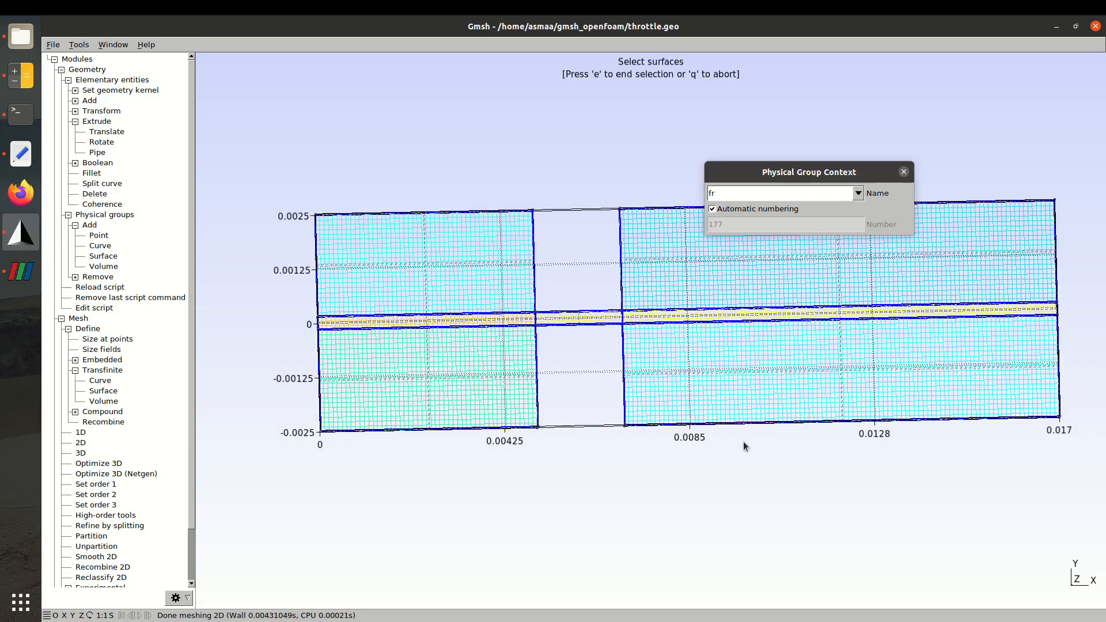
click(752, 193)
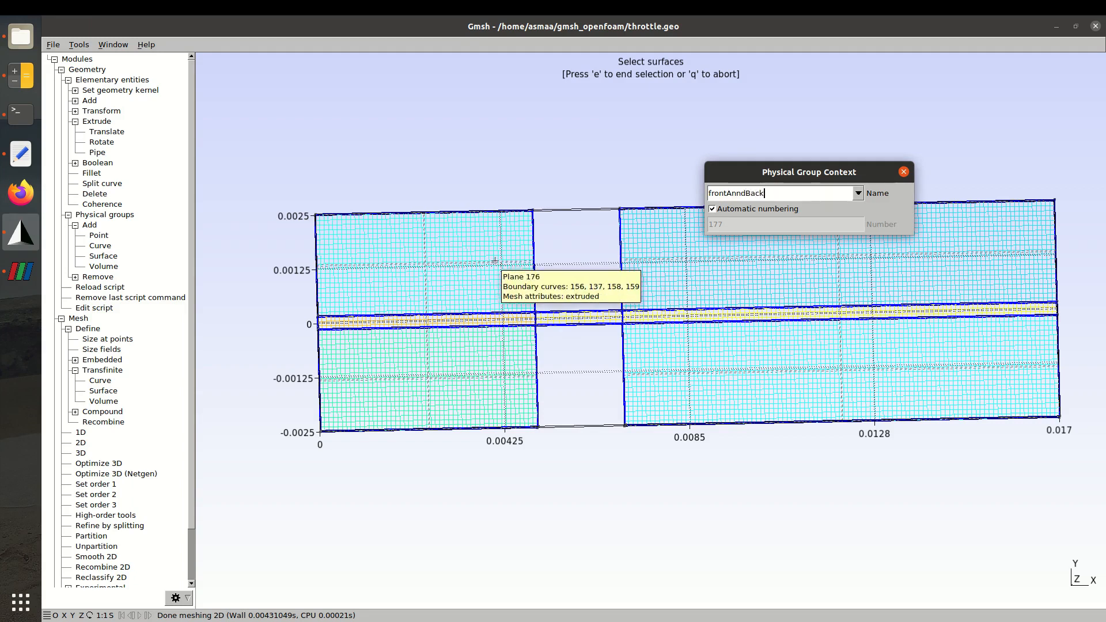
scroll(462, 354, up, 4)
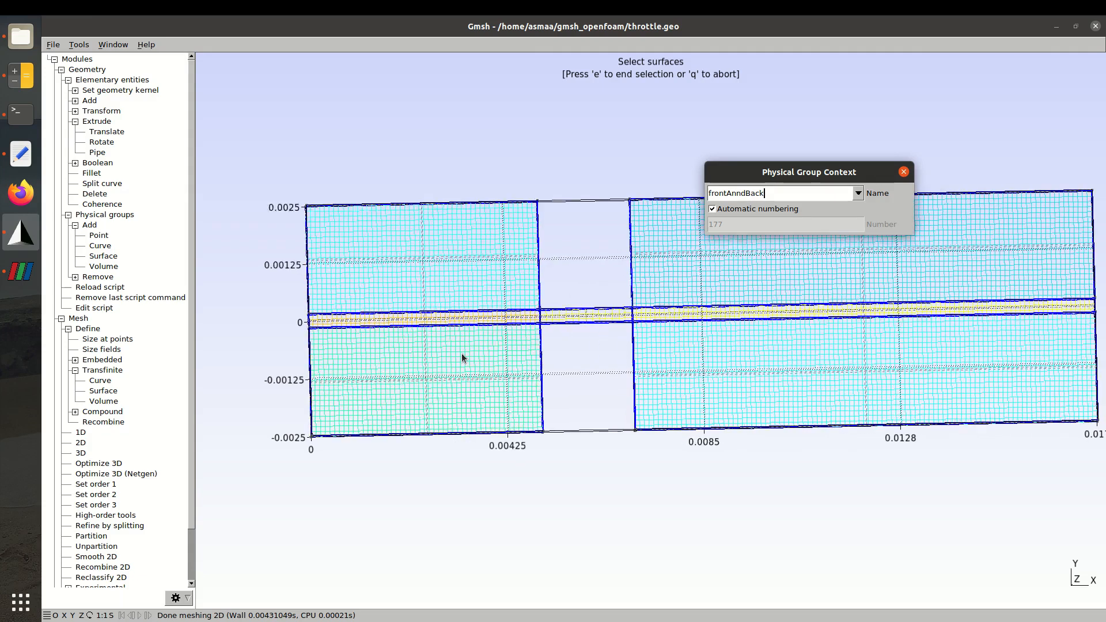
scroll(449, 403, up, 3)
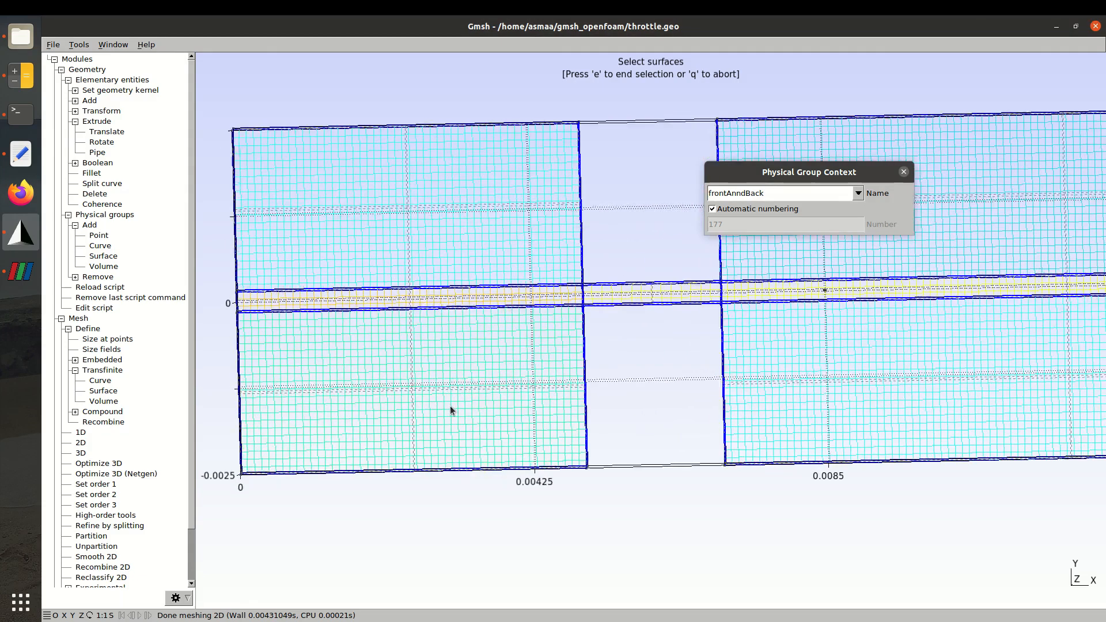
click(375, 191)
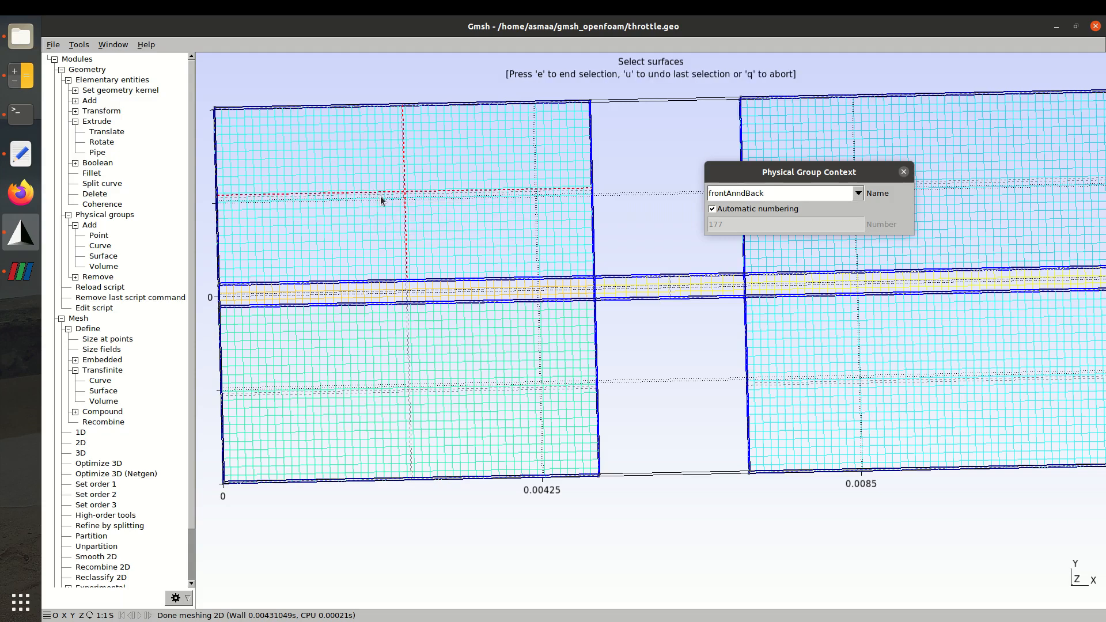
click(397, 195)
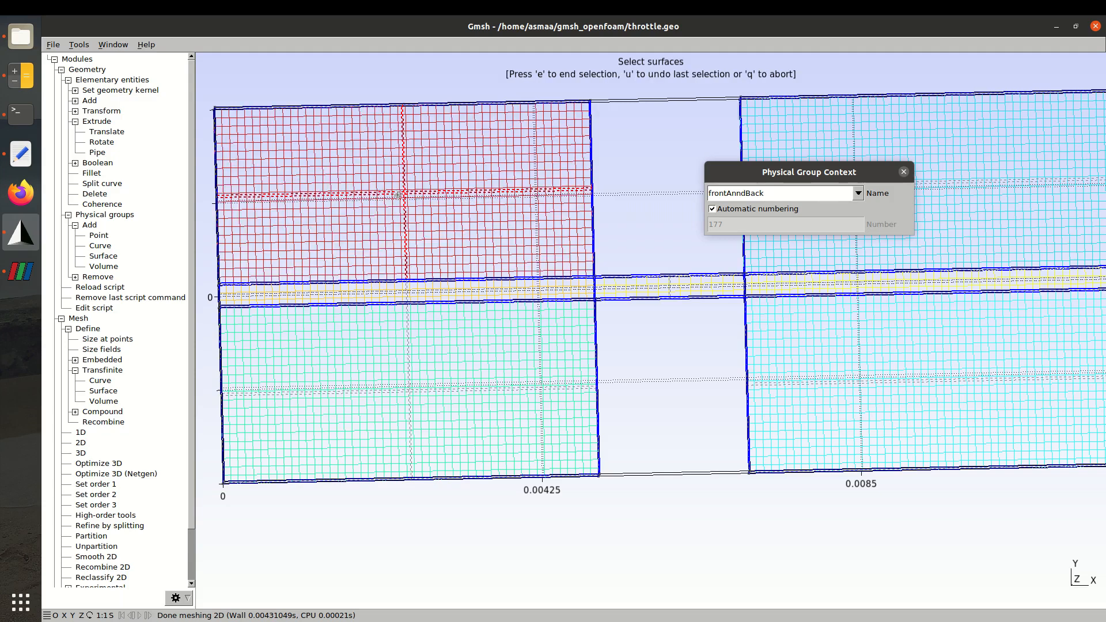
click(376, 296)
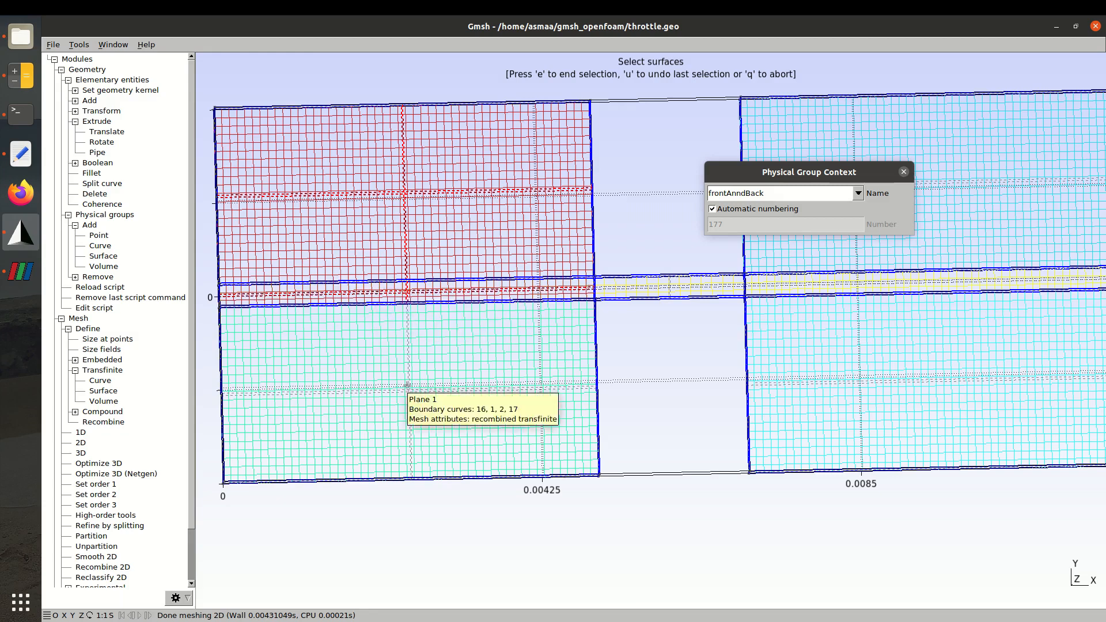
click(406, 391)
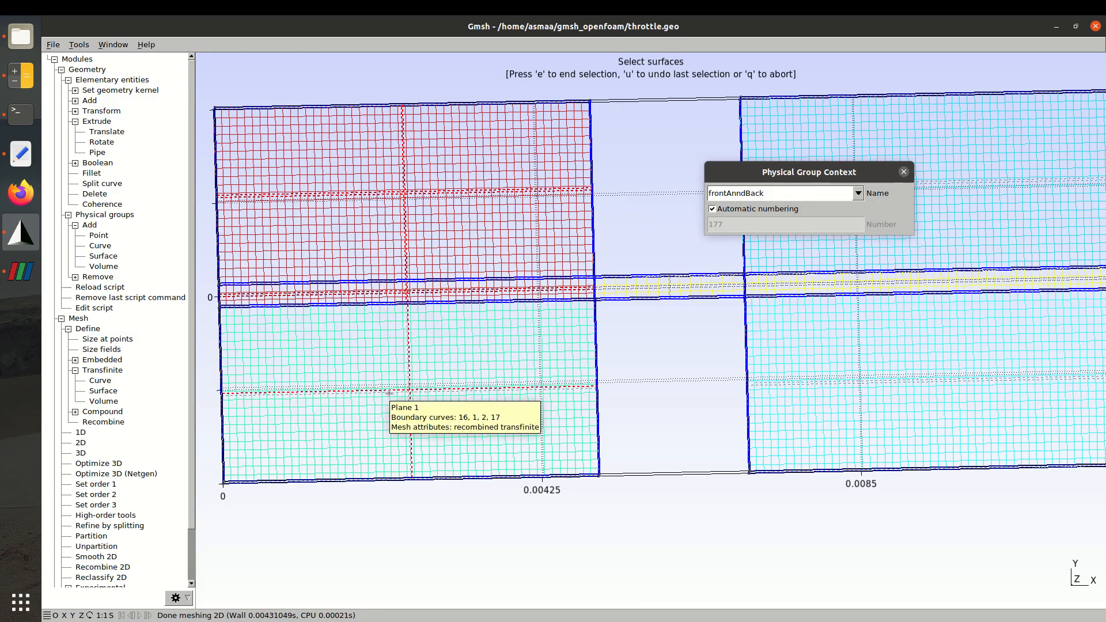
click(390, 392)
Add the front and back faces of the throat block and the three outlet-side blocks to the selection
click(640, 290)
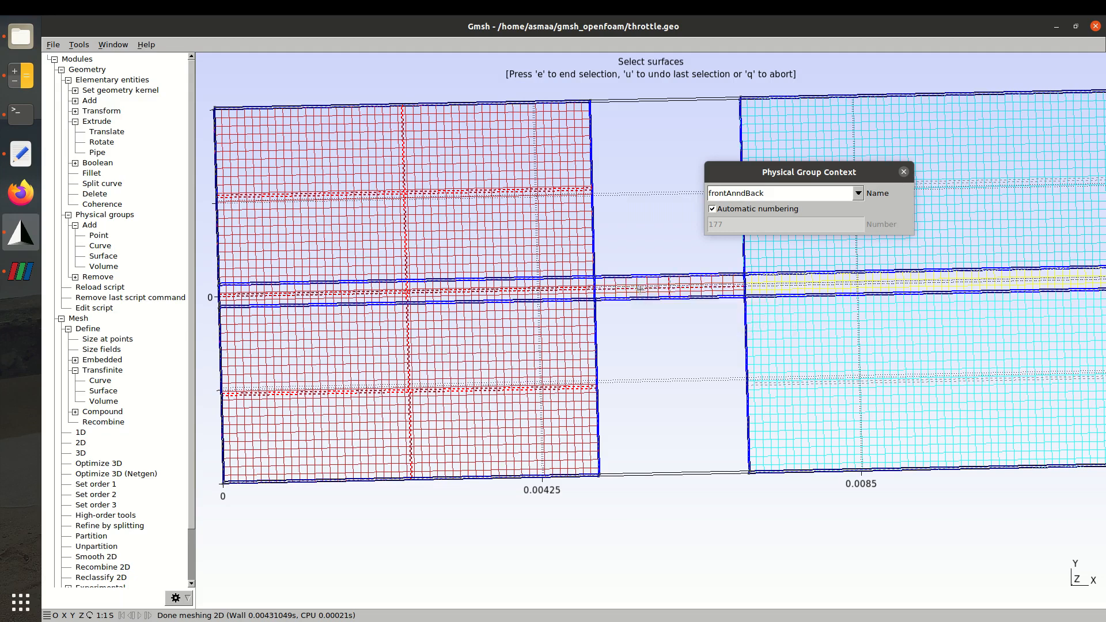
click(788, 383)
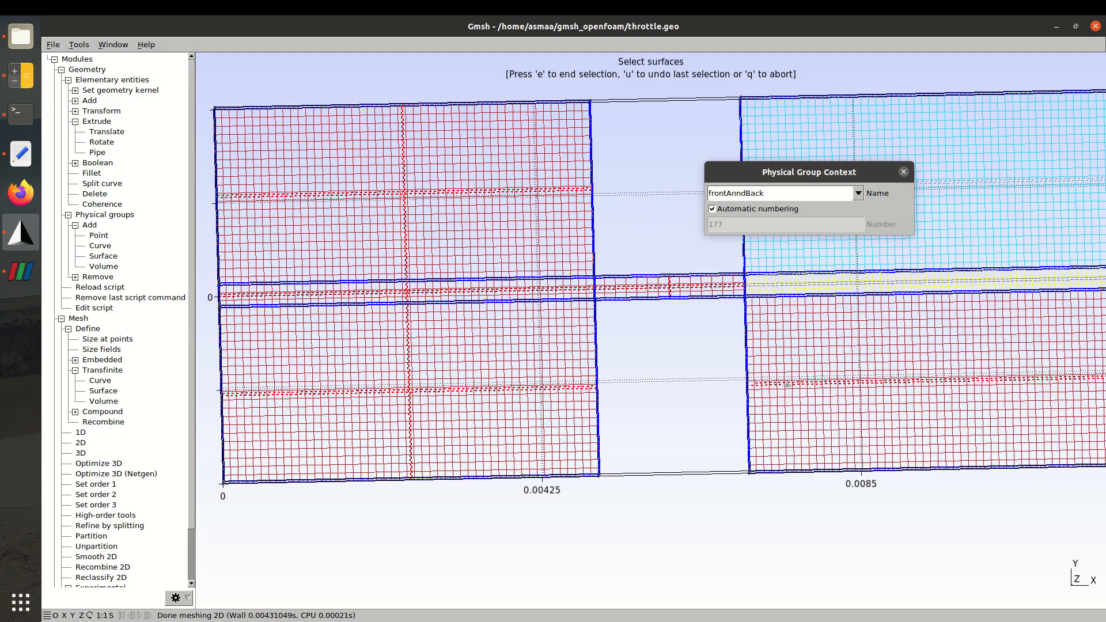
click(787, 283)
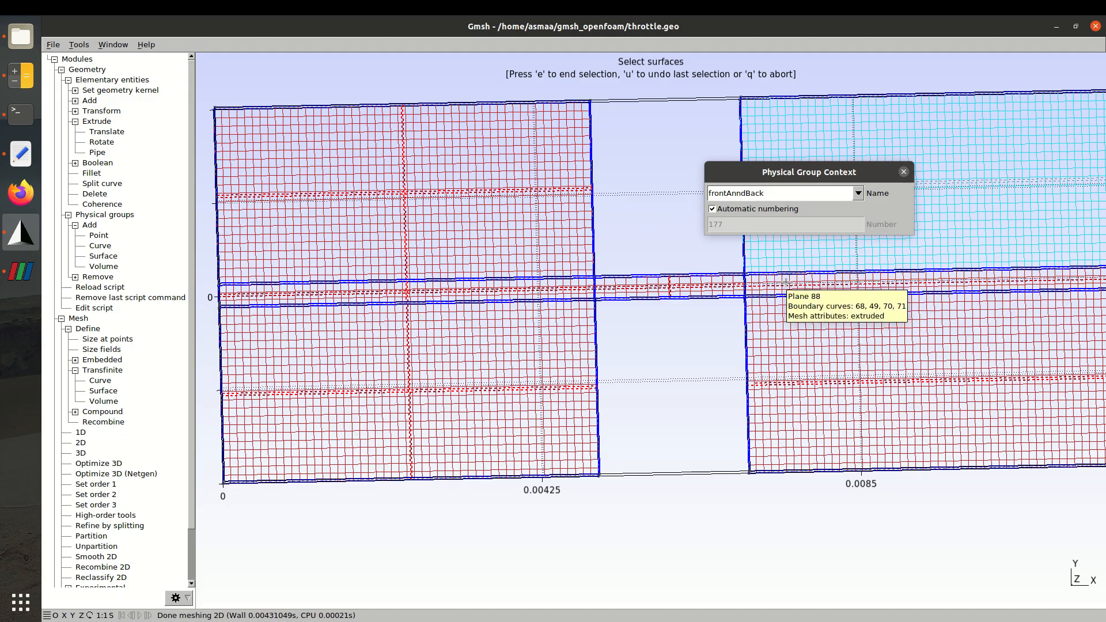
click(961, 183)
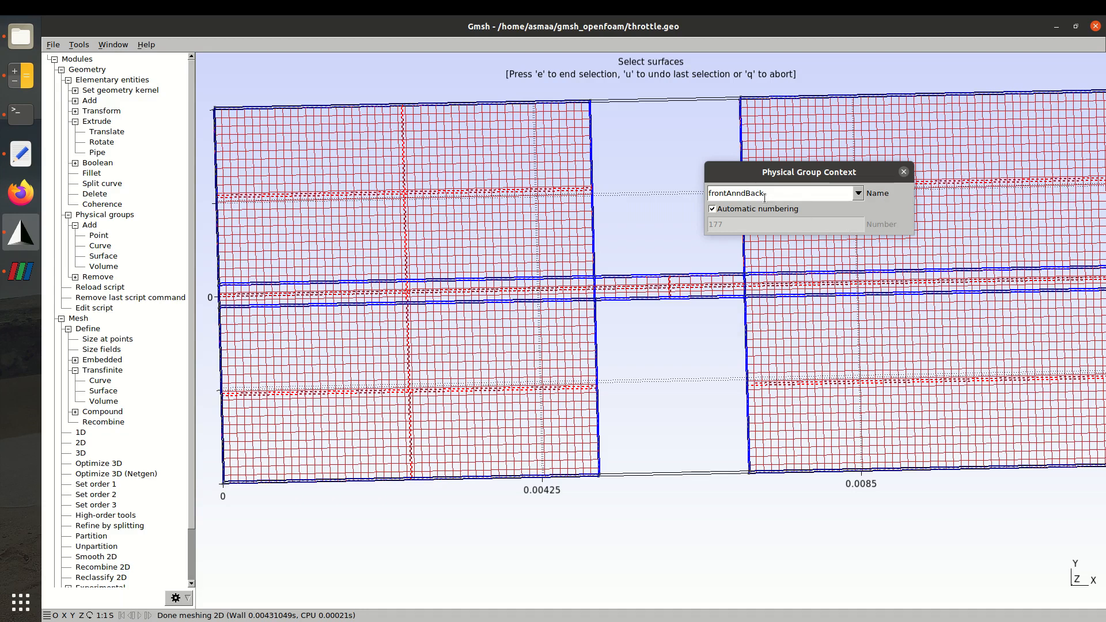
Correct the group name to frontAndBack and create the physical surface group from the selected faces
click(743, 193)
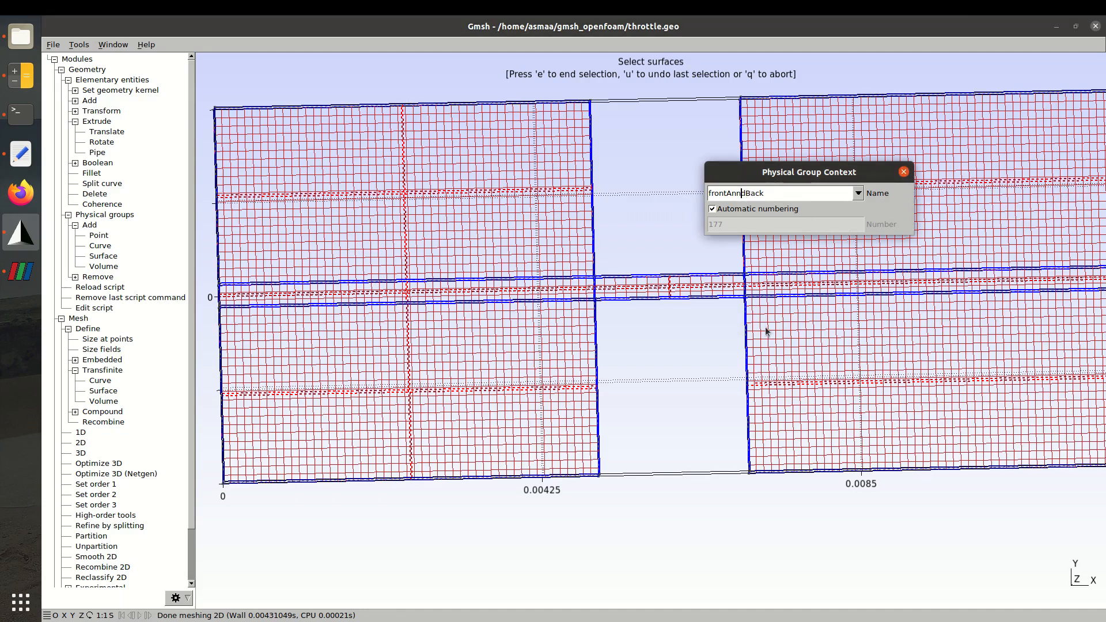
click(677, 254)
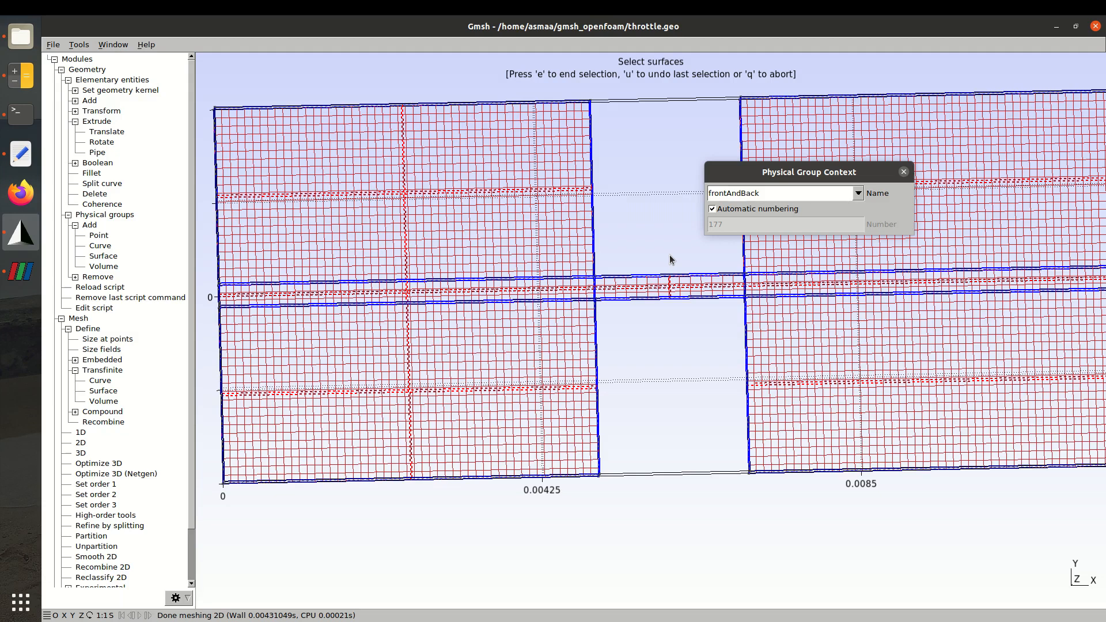
key(e)
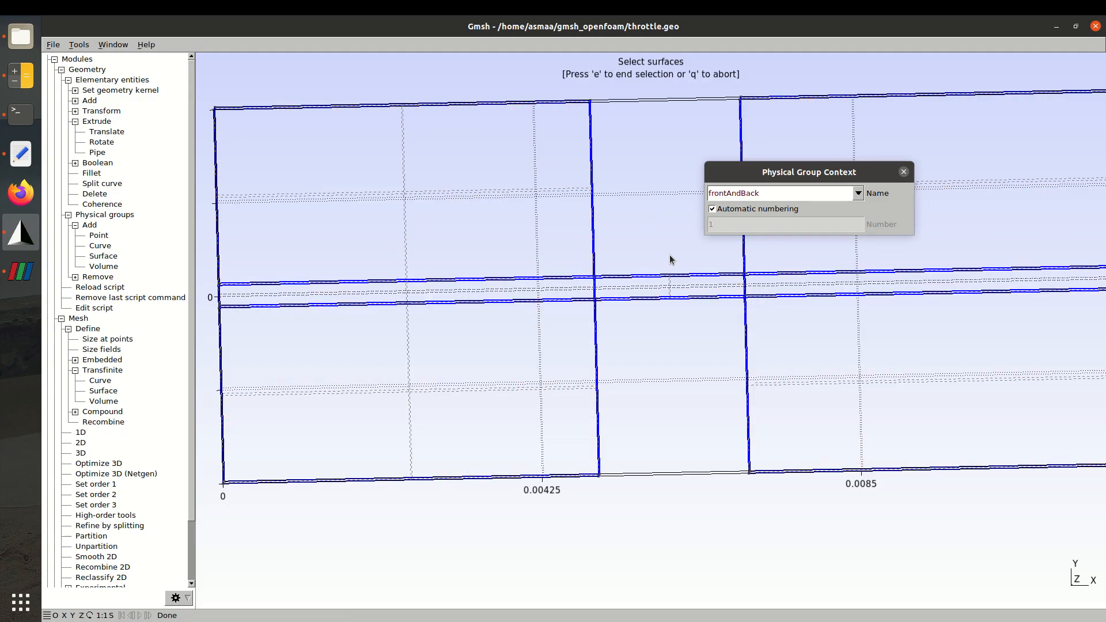
Create a physical surface group named inlet from the thin side faces at X = 0
drag(663, 384, 797, 359)
drag(761, 193, 621, 181)
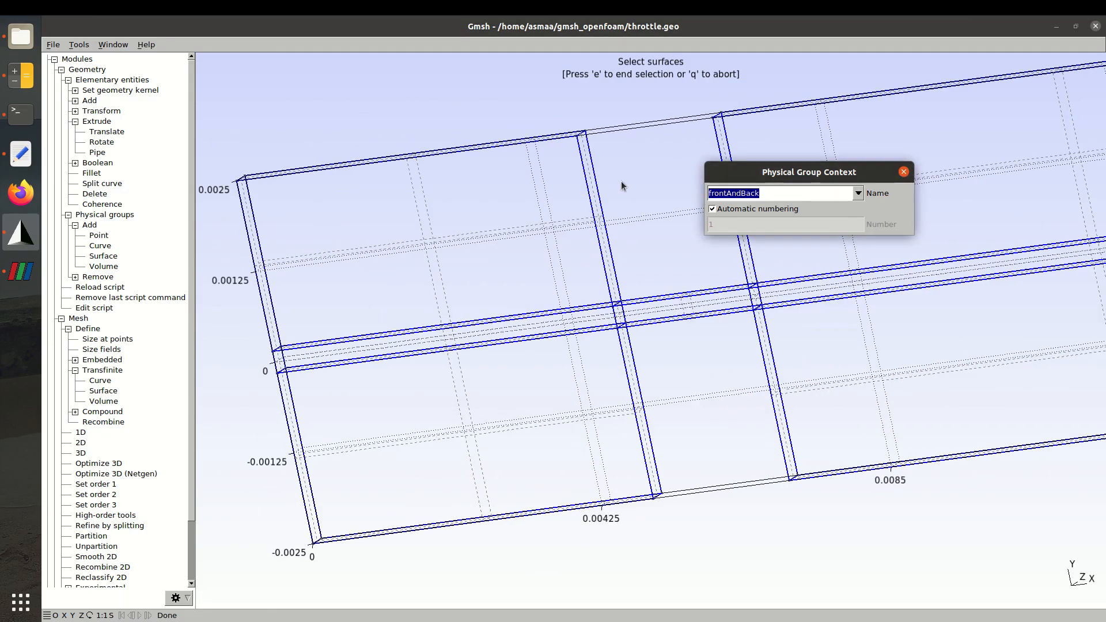
text(inlet)
click(269, 320)
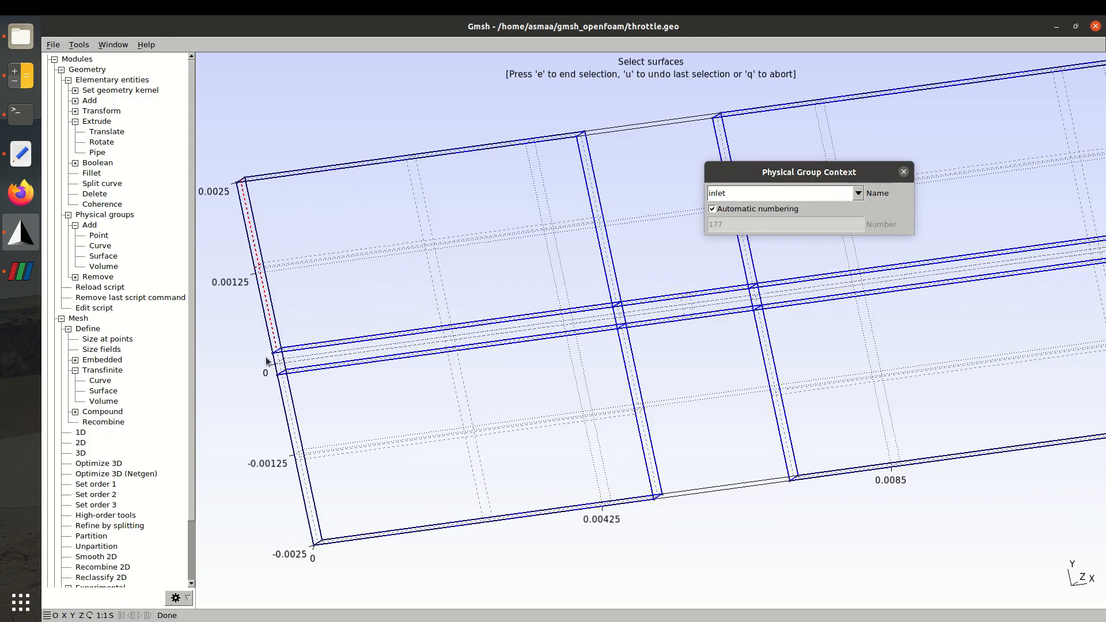
click(290, 414)
key(e)
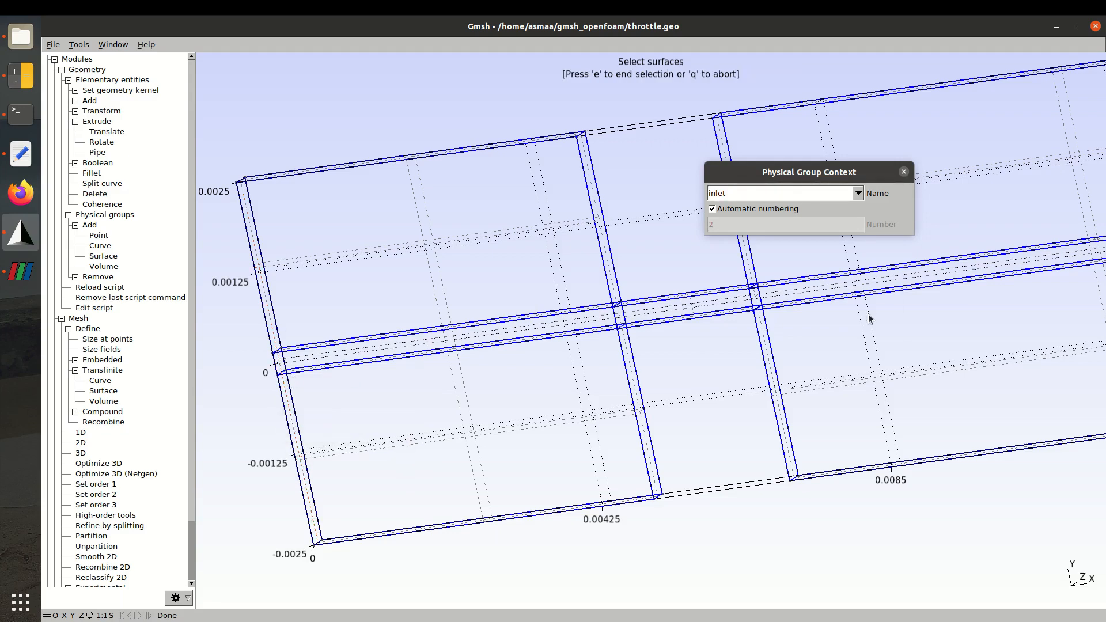
Create a physical surface group named outlet from the thin side faces at X = 0.017
right_drag(754, 336, 180, 385)
right_drag(679, 365, 584, 508)
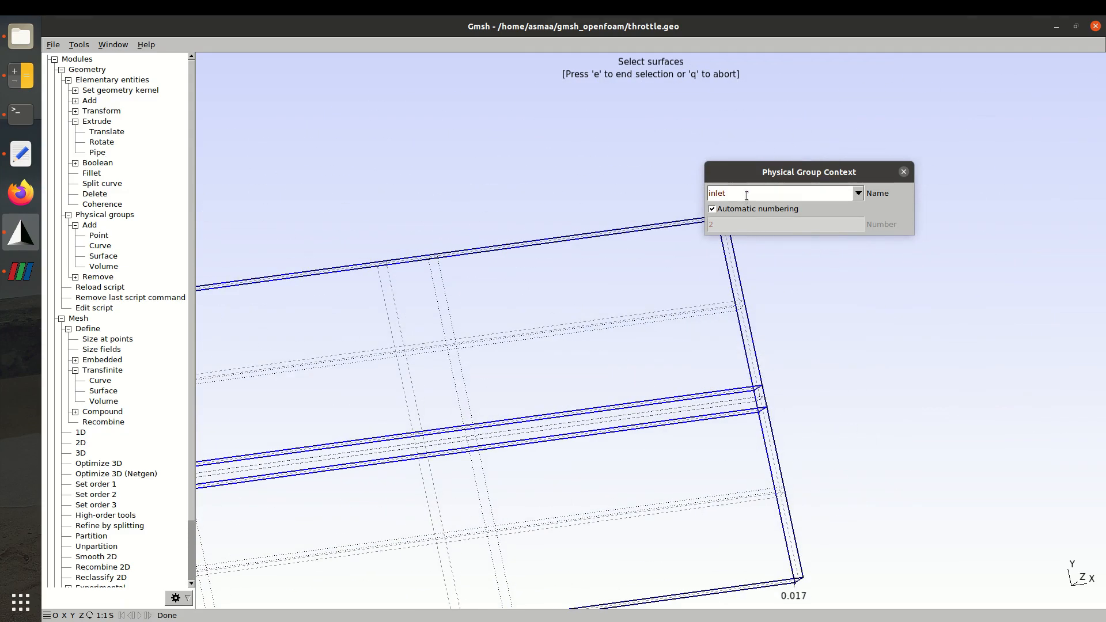
click(707, 217)
text(outlet)
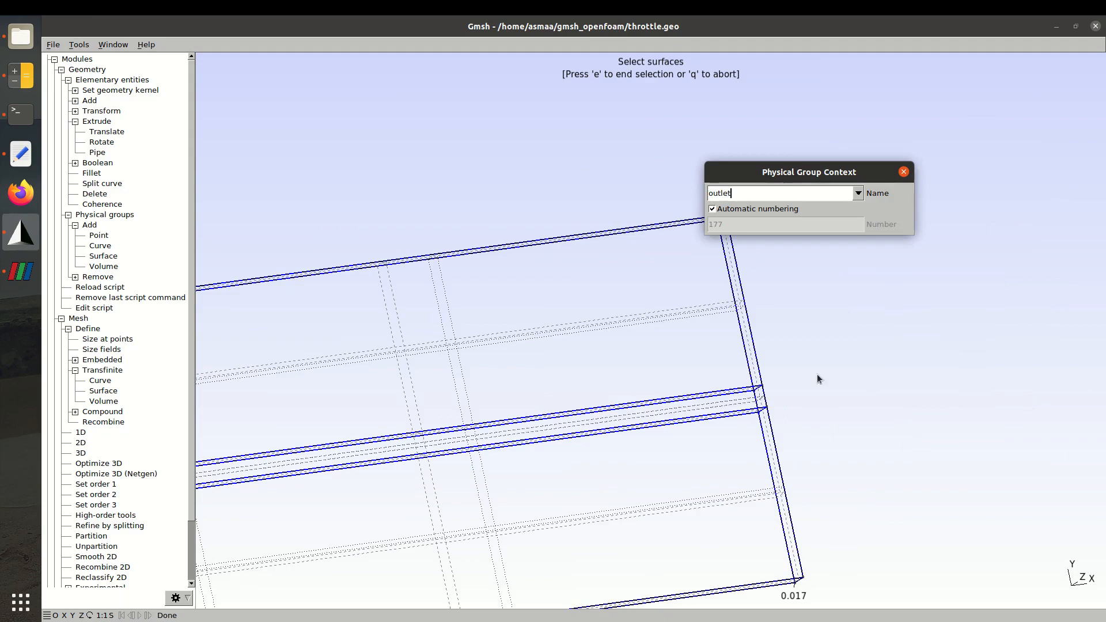
click(757, 369)
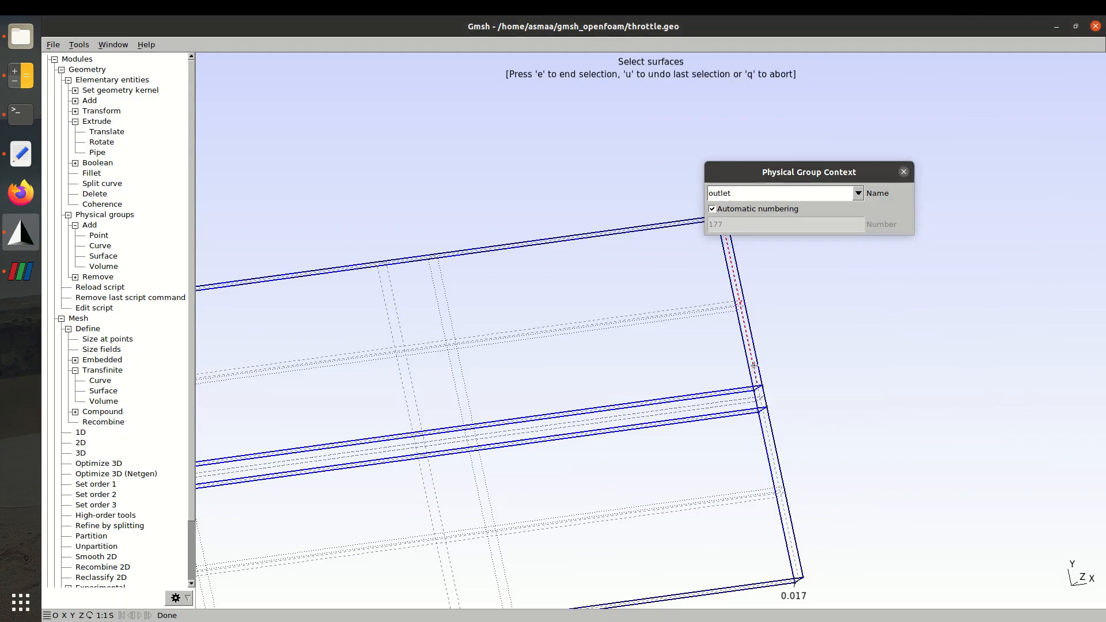
click(775, 442)
key(e)
Name the next physical surface group walls and check the wall patch in ParaView before returning to Gmsh
scroll(845, 444, down, 5)
right_drag(727, 398, 956, 351)
scroll(556, 356, down, 1)
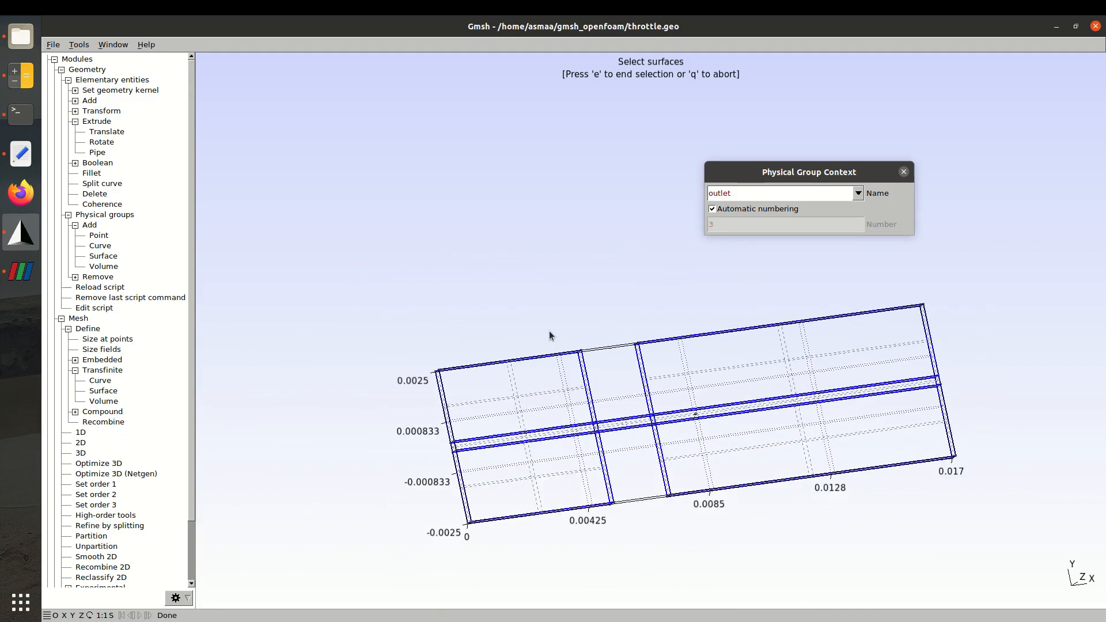
scroll(563, 415, up, 4)
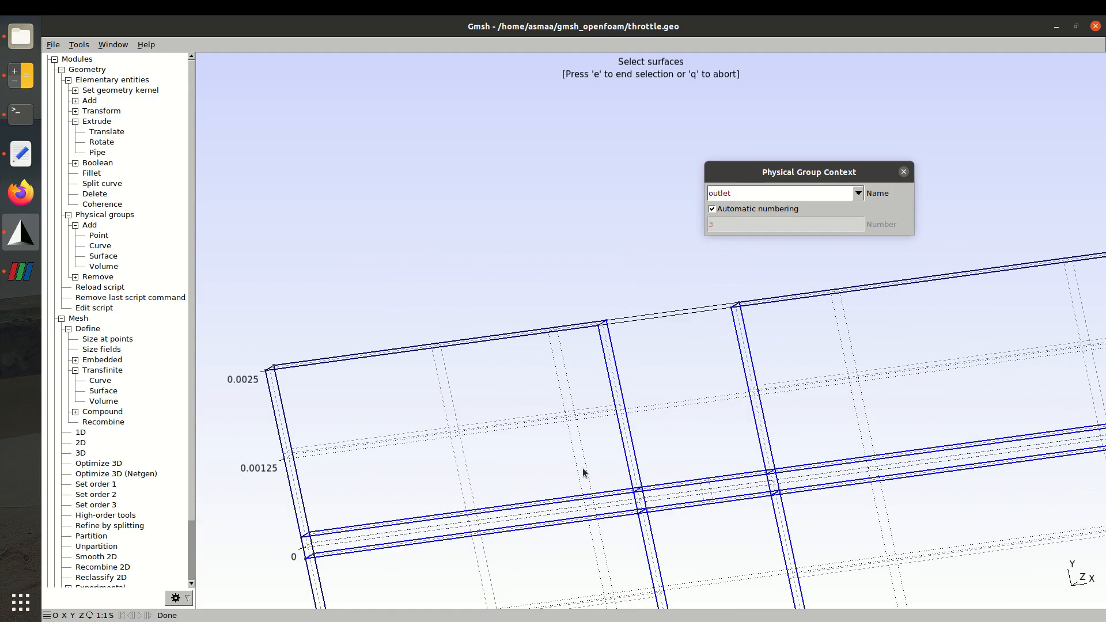
click(737, 193)
text(walls)
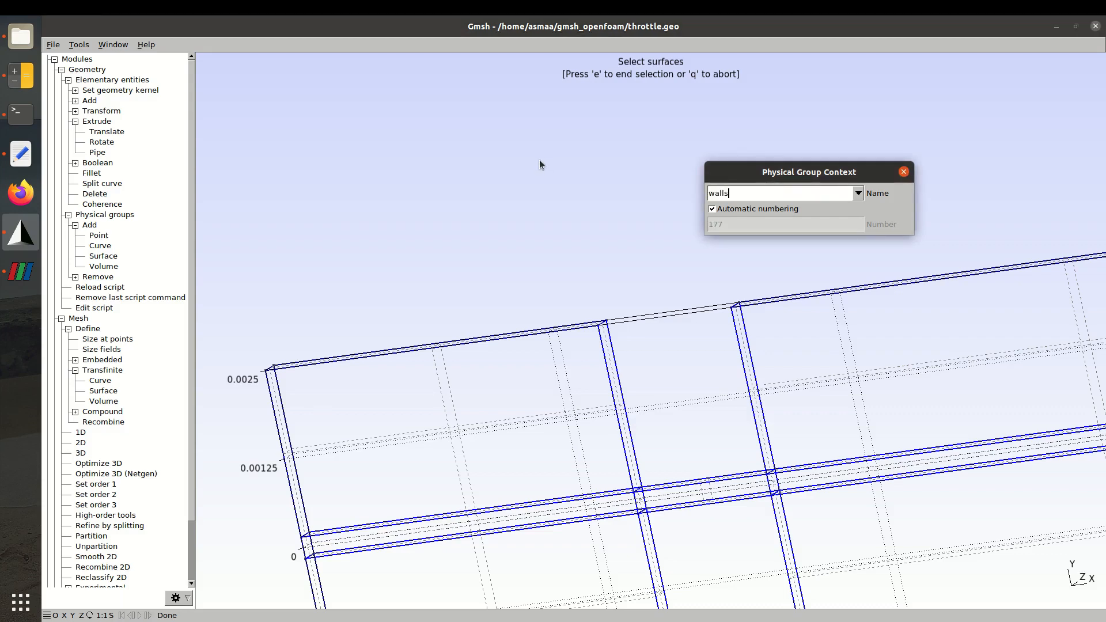
click(21, 271)
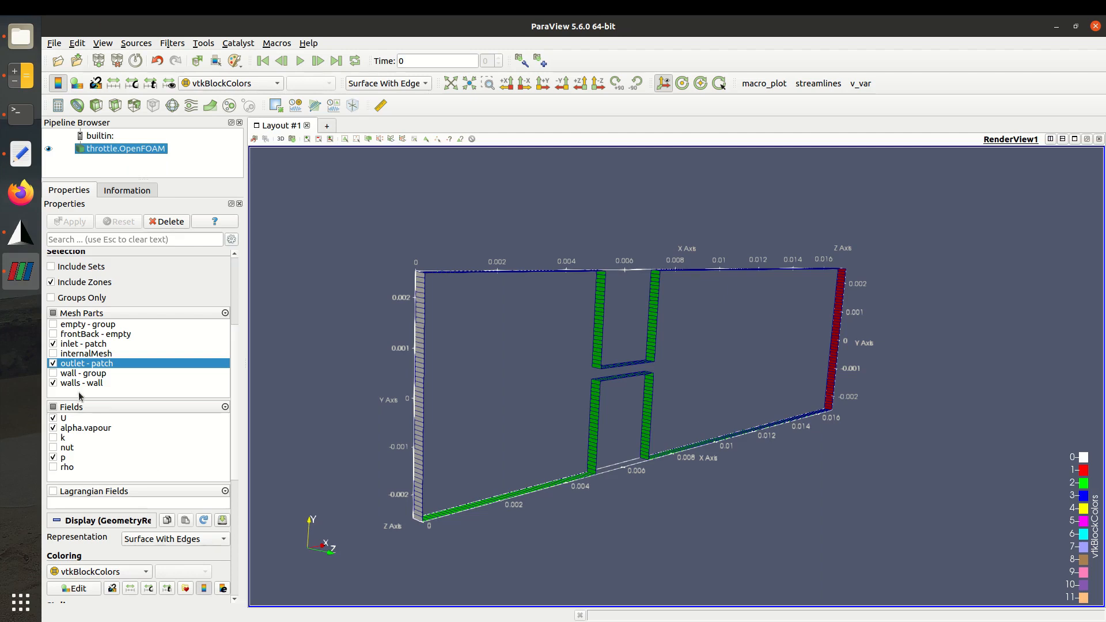
click(21, 155)
click(21, 231)
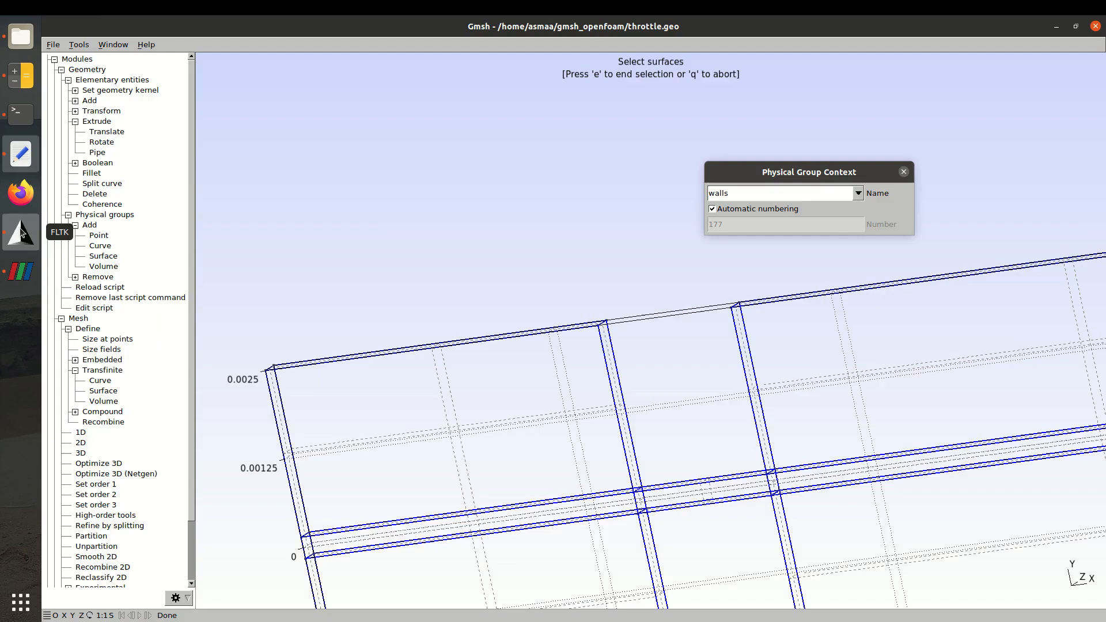
Select the upper boundary faces for the walls group, including the outer top faces and the step and throat faces
click(298, 364)
click(612, 376)
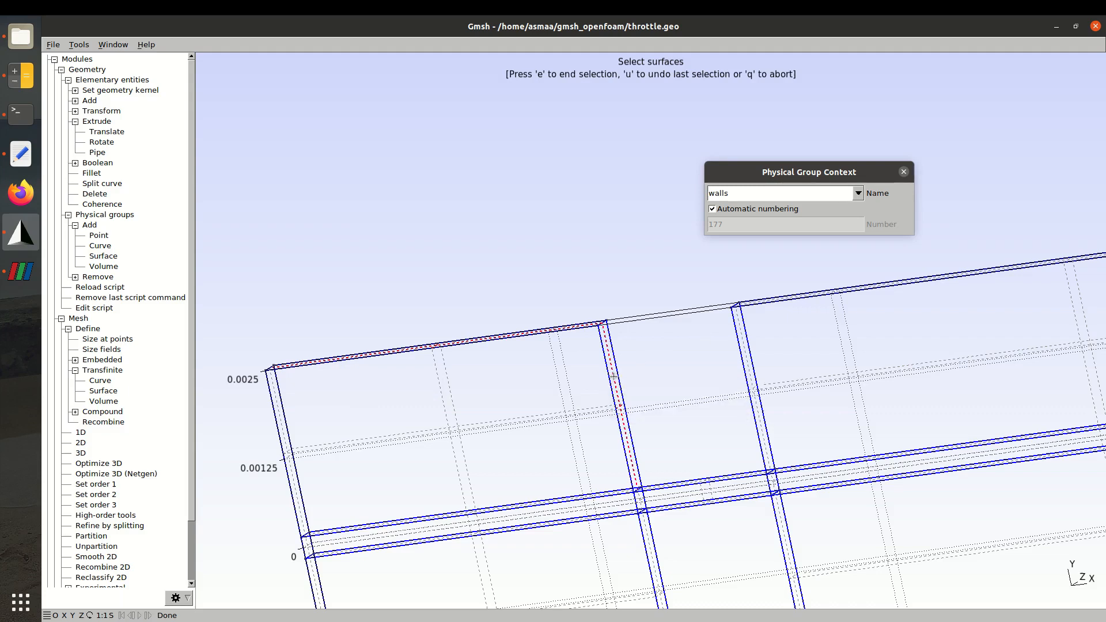
click(673, 485)
click(764, 436)
click(784, 301)
Add the lower boundary faces and the remaining upper step face, create the walls group, and end the surface selection
middle_drag(766, 449, 743, 404)
right_drag(741, 402, 586, 108)
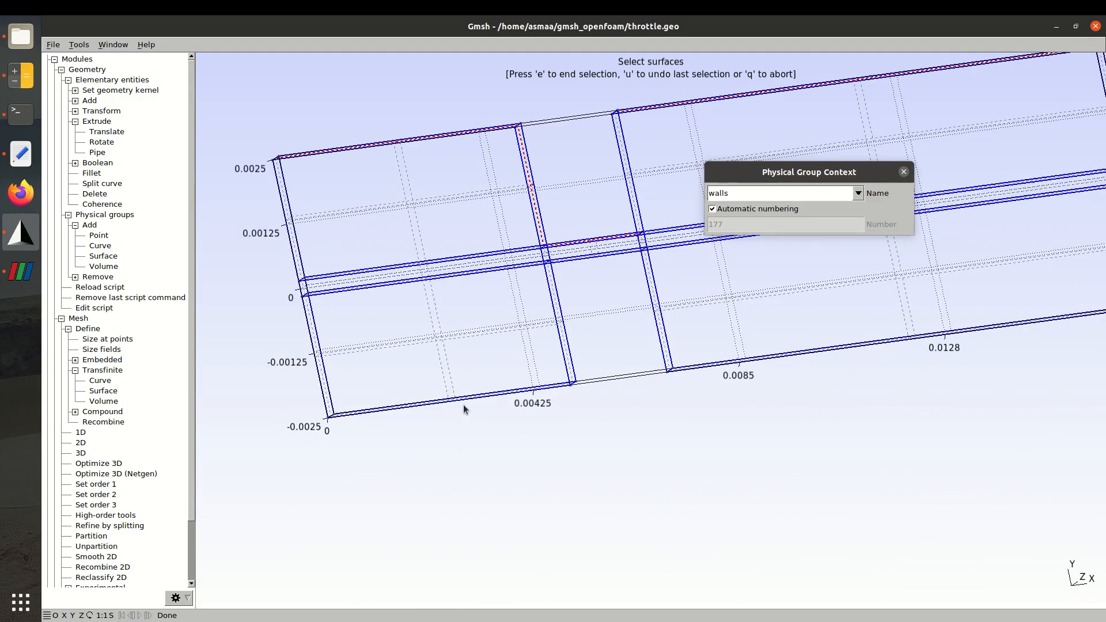
click(566, 363)
click(577, 264)
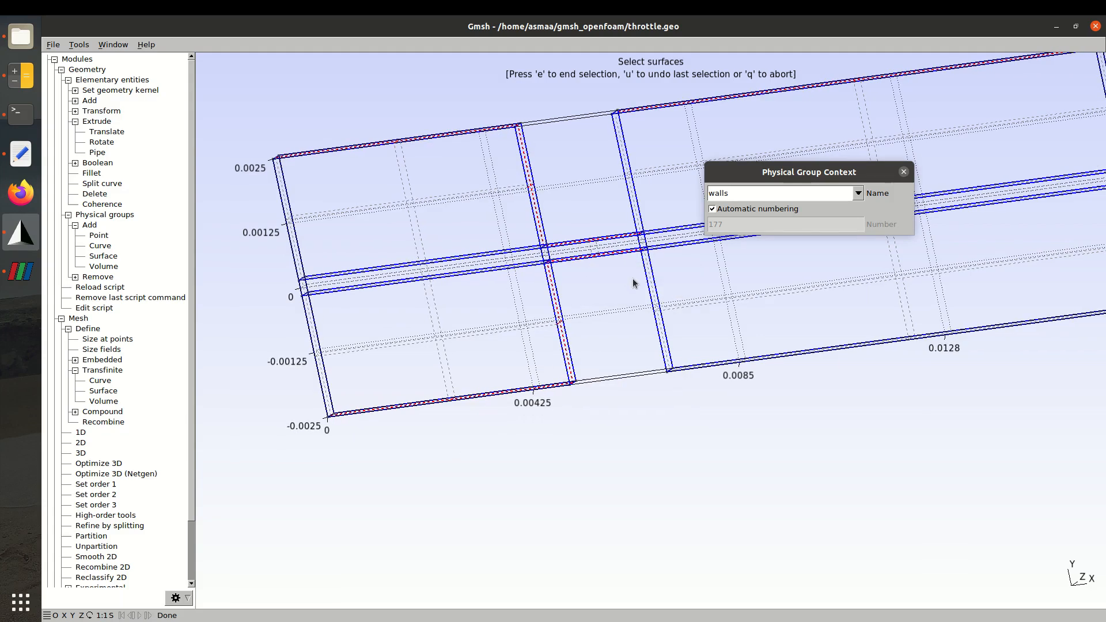
click(655, 286)
click(710, 364)
click(635, 209)
key(e)
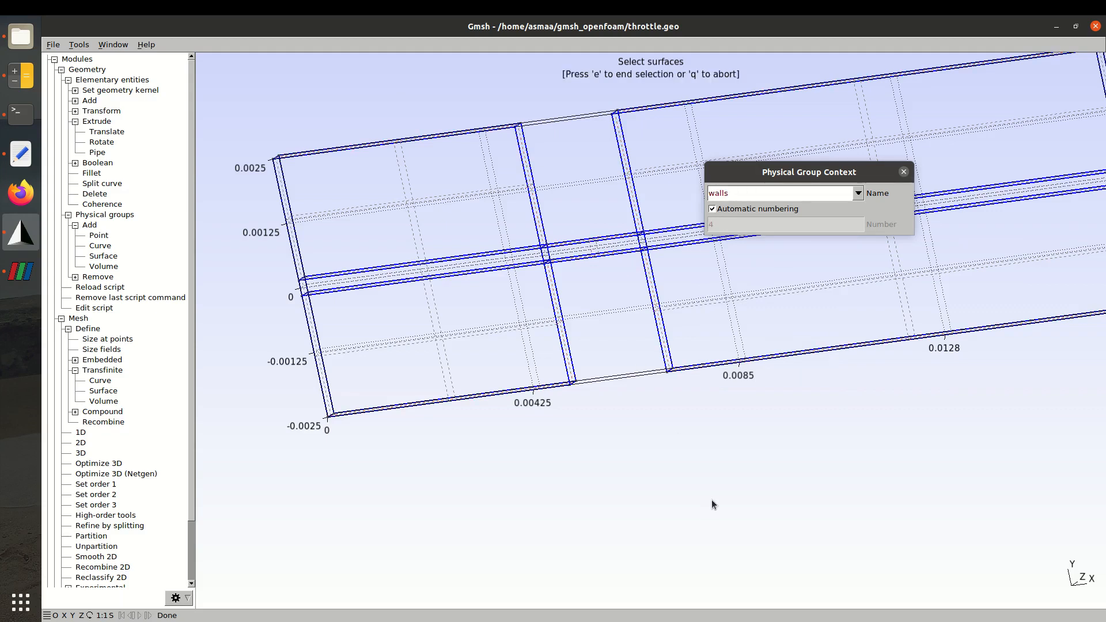
key(q)
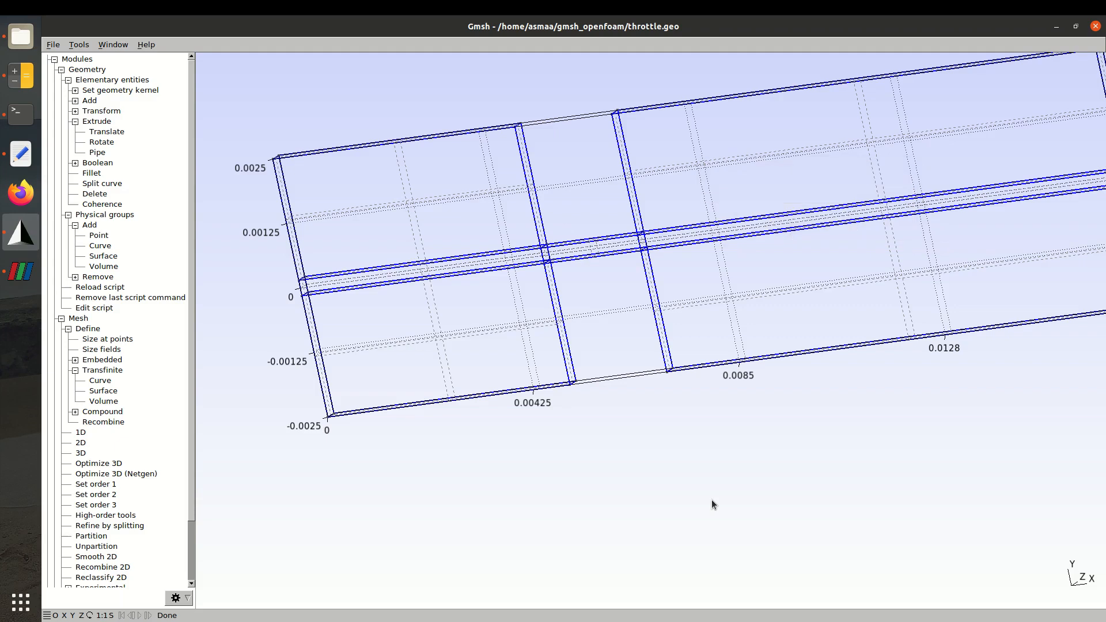
View the geometry along Z, switch to the text editor, reload throttle.geo and examine the Physical Surface definitions at its end
click(82, 615)
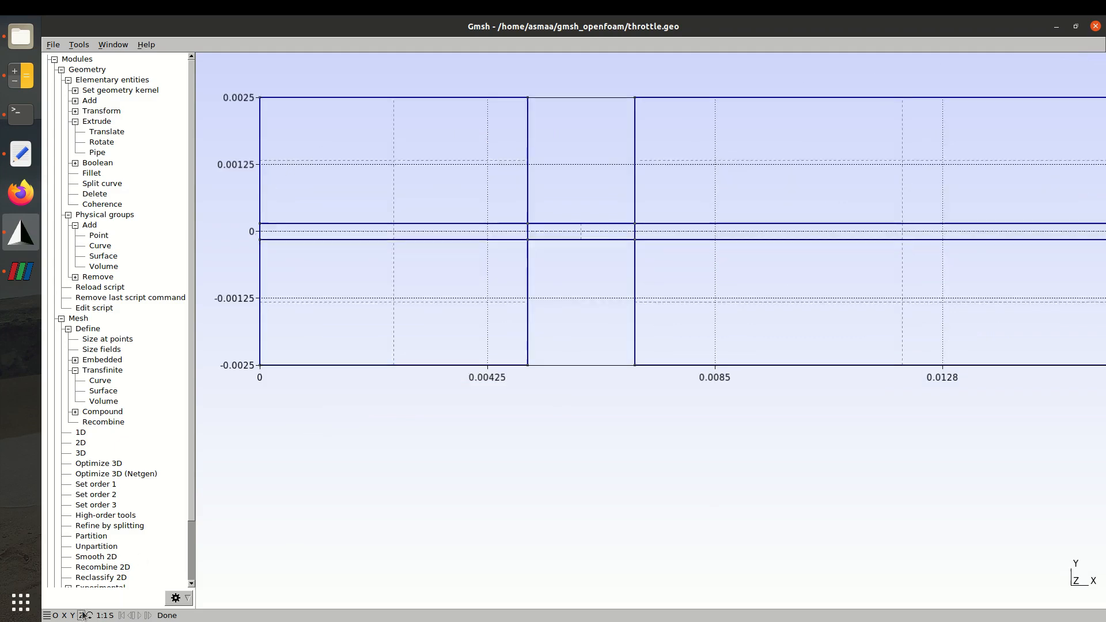
scroll(879, 398, down, 2)
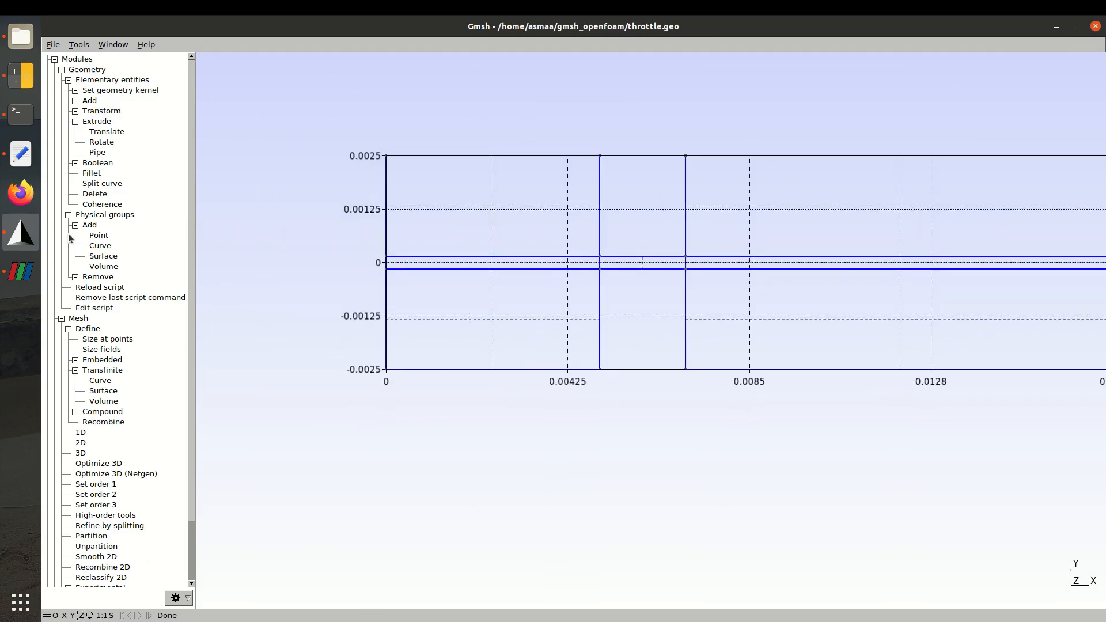
click(13, 156)
click(1050, 76)
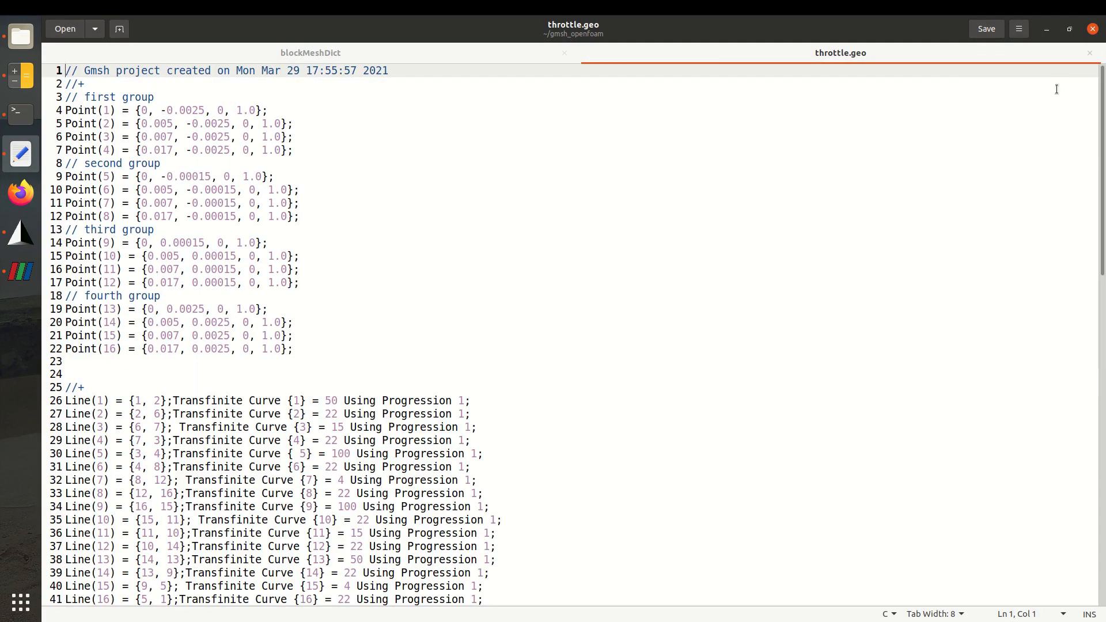
scroll(131, 474, down, 20)
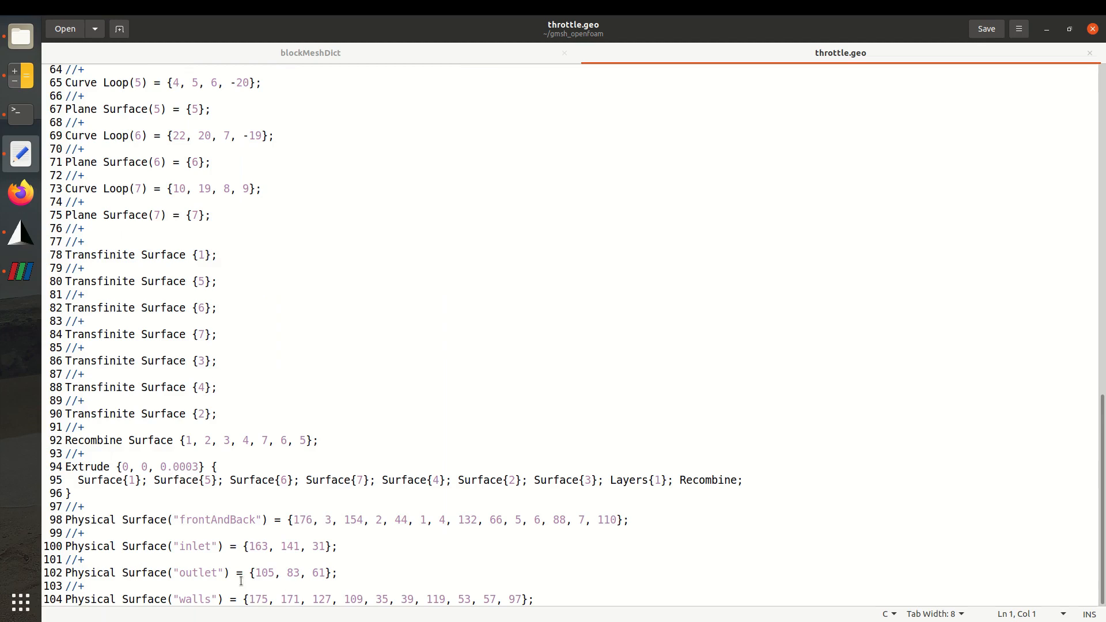
Switch to Gmsh and start a new physical volume group named Volume
double_click(234, 520)
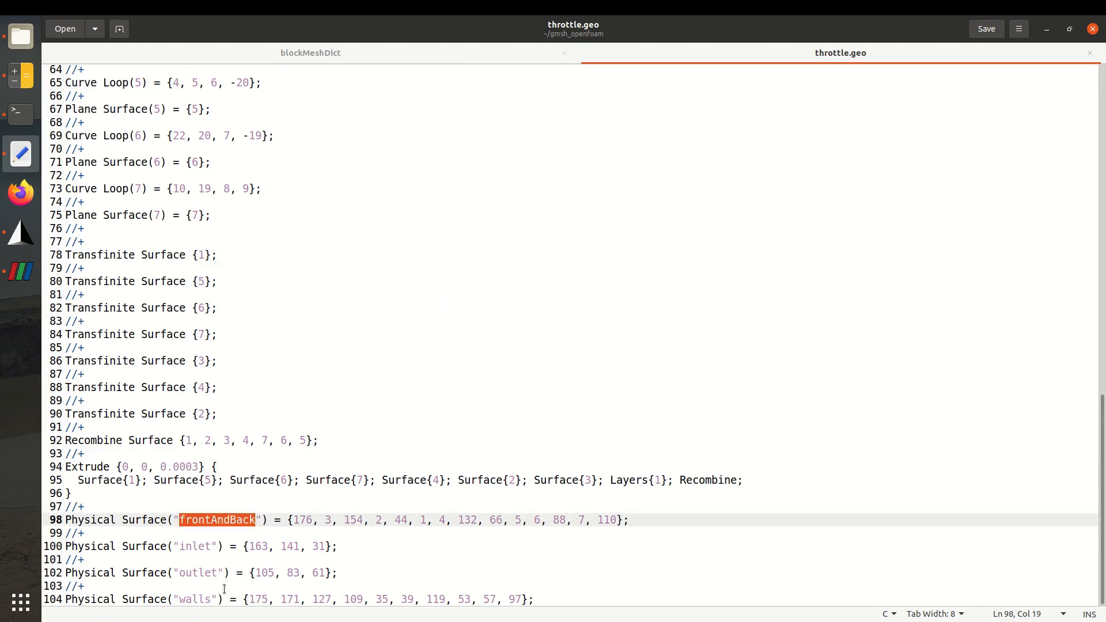
click(21, 233)
scroll(777, 421, down, 3)
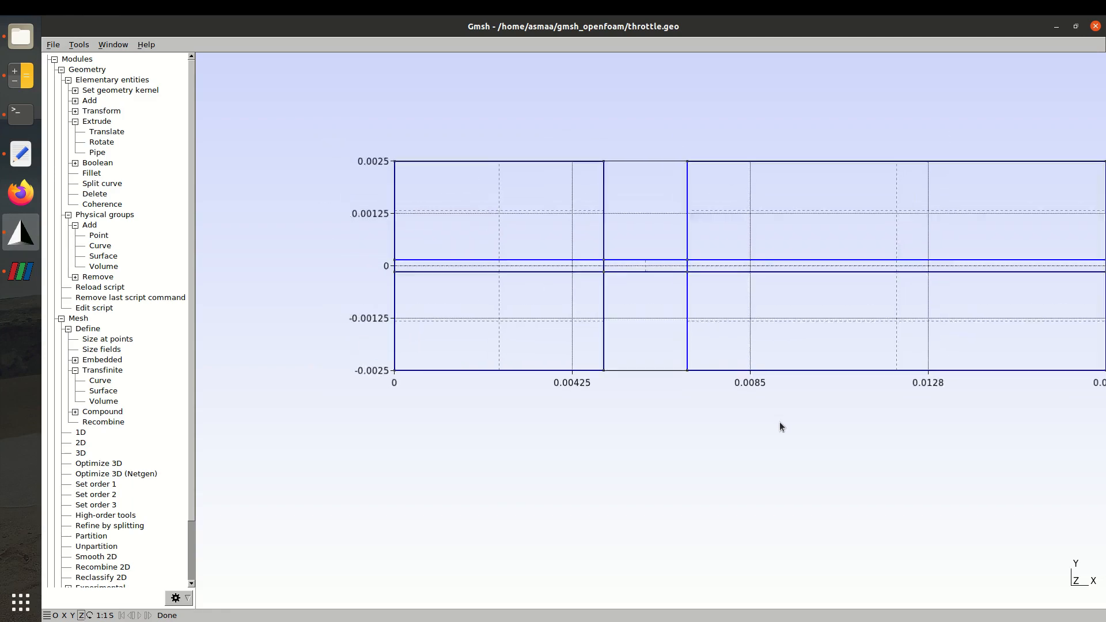
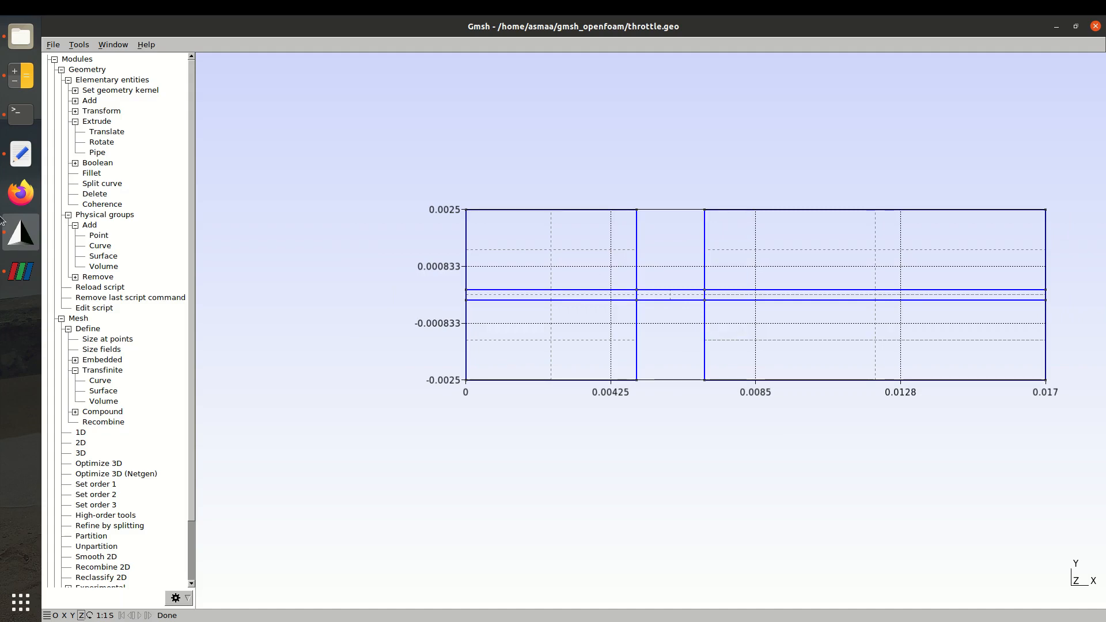
click(114, 269)
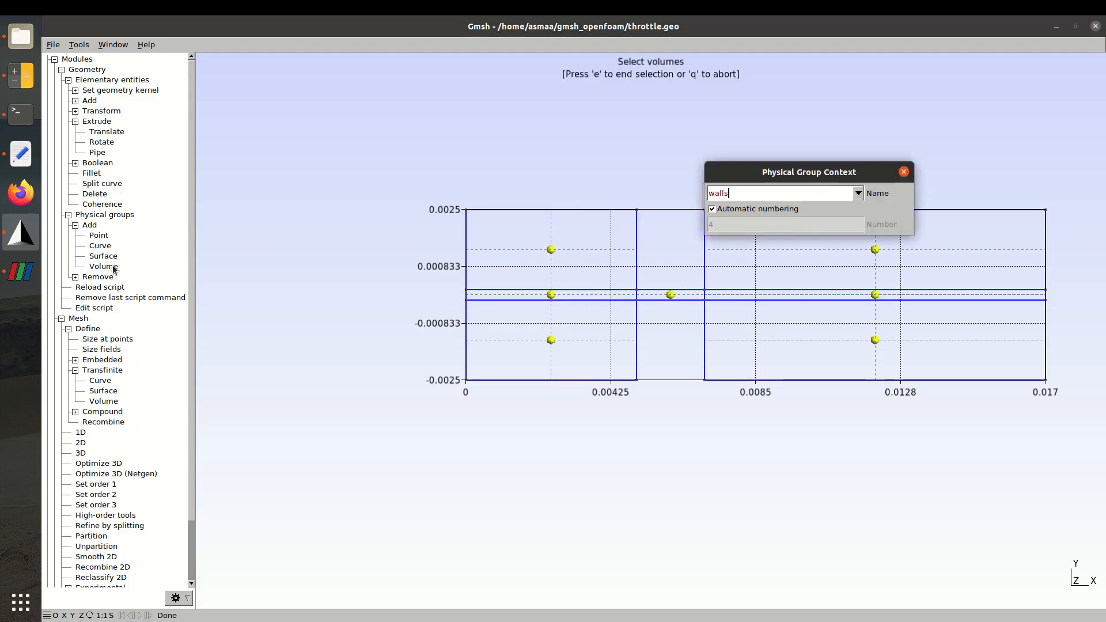
double_click(770, 192)
text(volume)
key(Left)
key(Left)
key(Left)
key(Left)
key(Left)
key(Left)
key(Delete)
text(V)
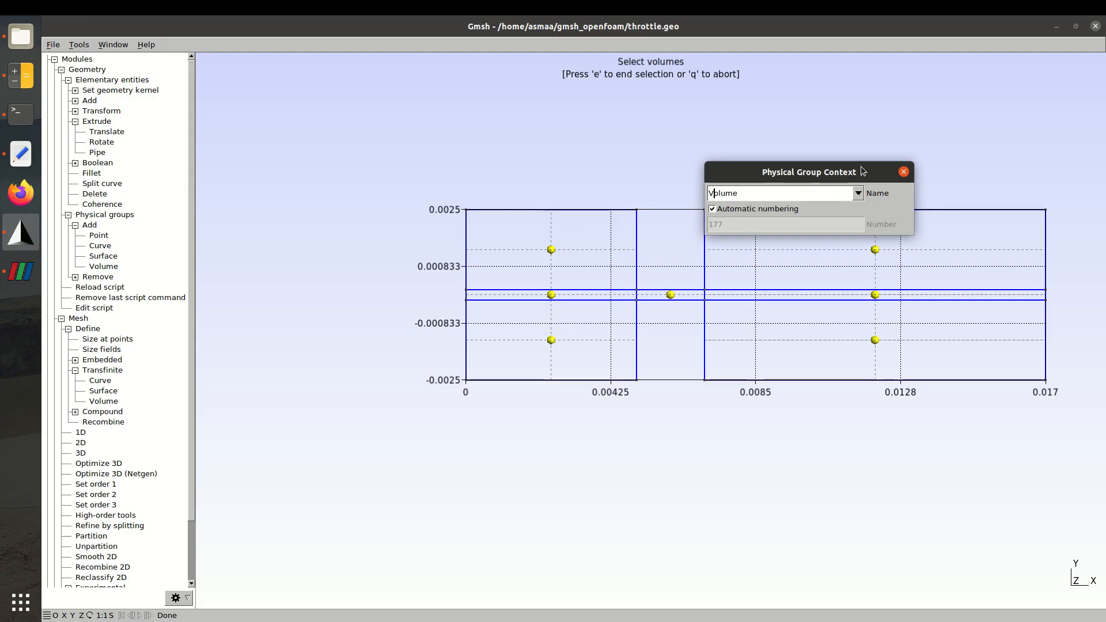
Select all seven volumes of the throttle, create the Volume group, and end the volume selection
click(551, 295)
click(550, 340)
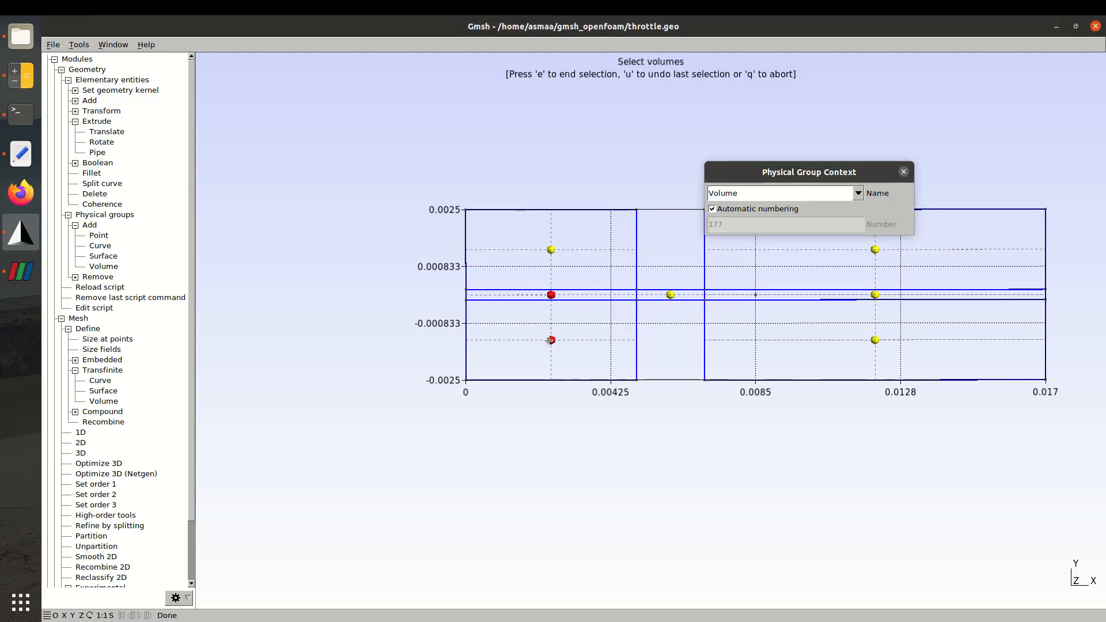
click(551, 249)
click(670, 295)
click(875, 250)
click(876, 295)
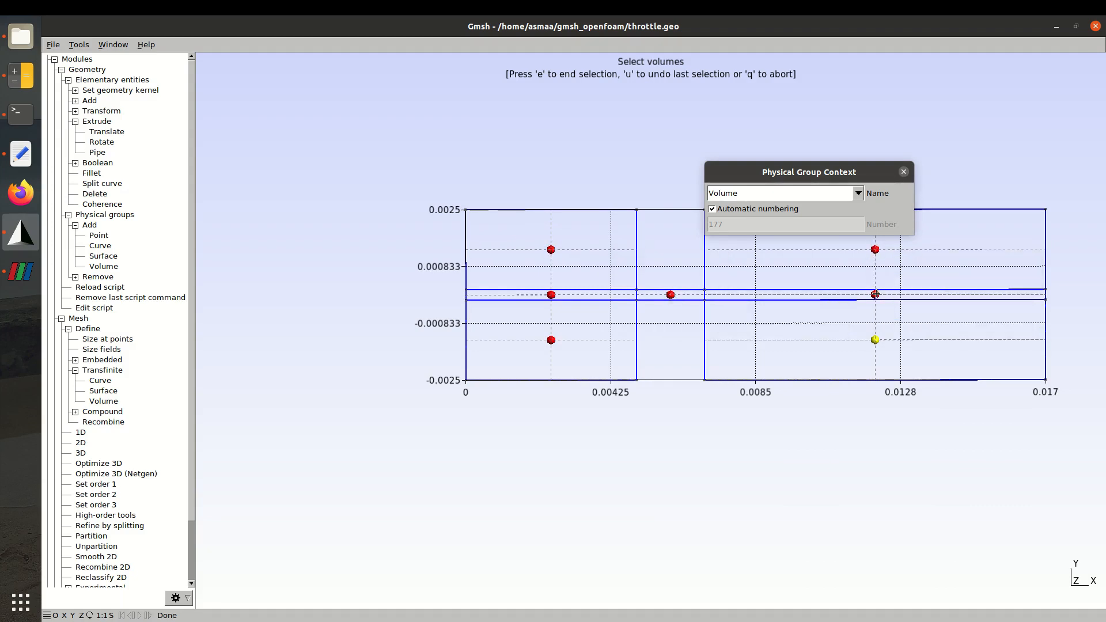
click(875, 341)
key(e)
key(q)
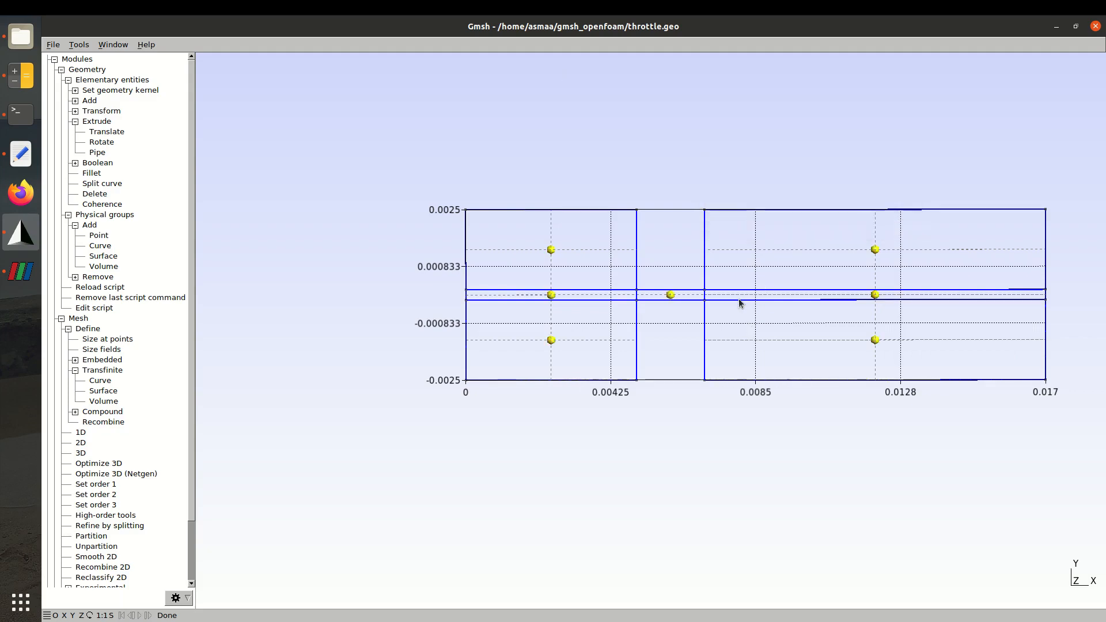
Switch to the text editor, reload throttle.geo, check the Physical Volume definition at its end, and save the file
click(16, 161)
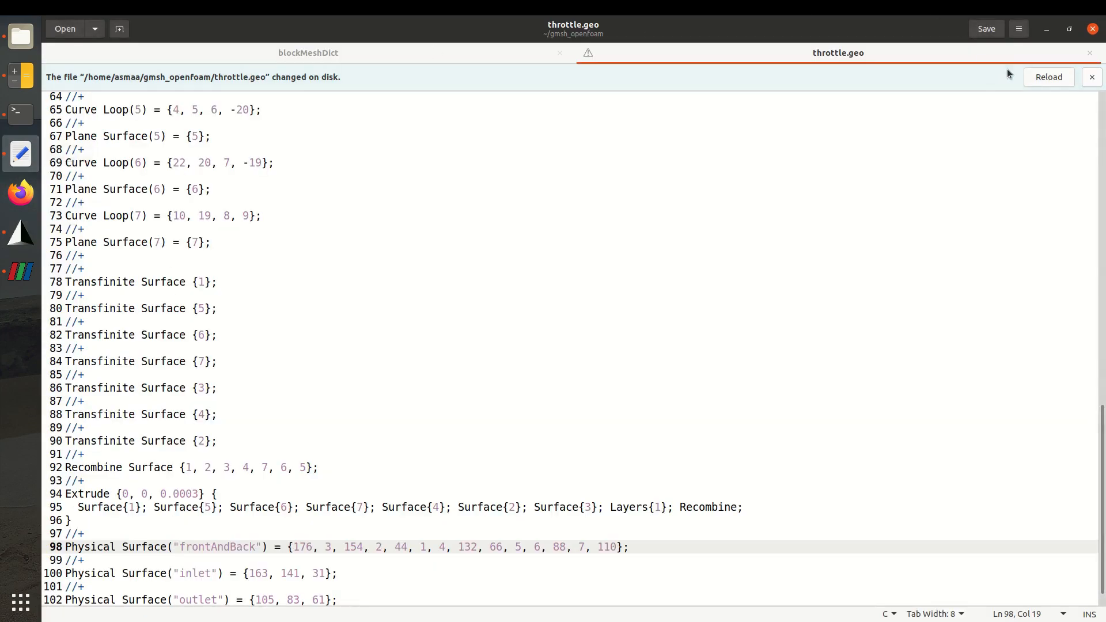
click(1049, 77)
scroll(378, 519, down, 15)
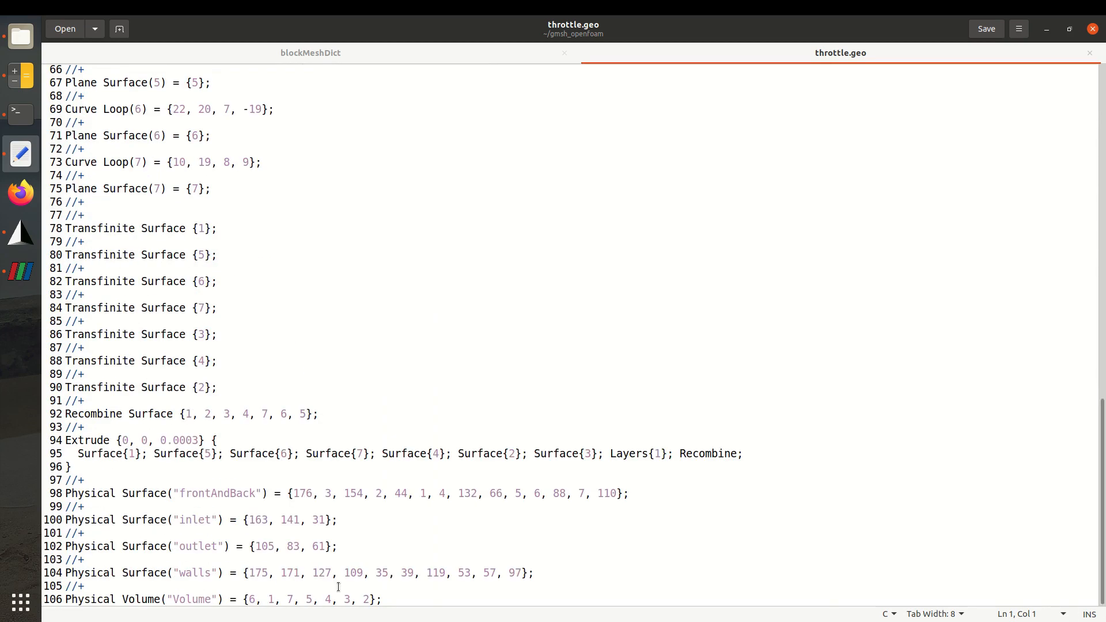
drag(391, 604, 95, 586)
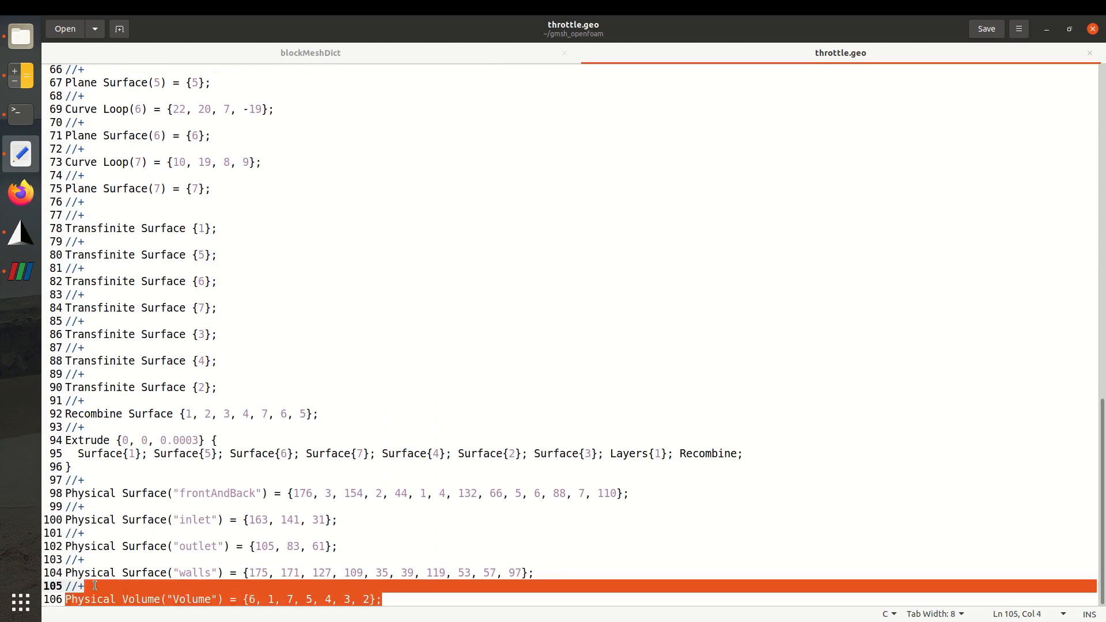
click(95, 586)
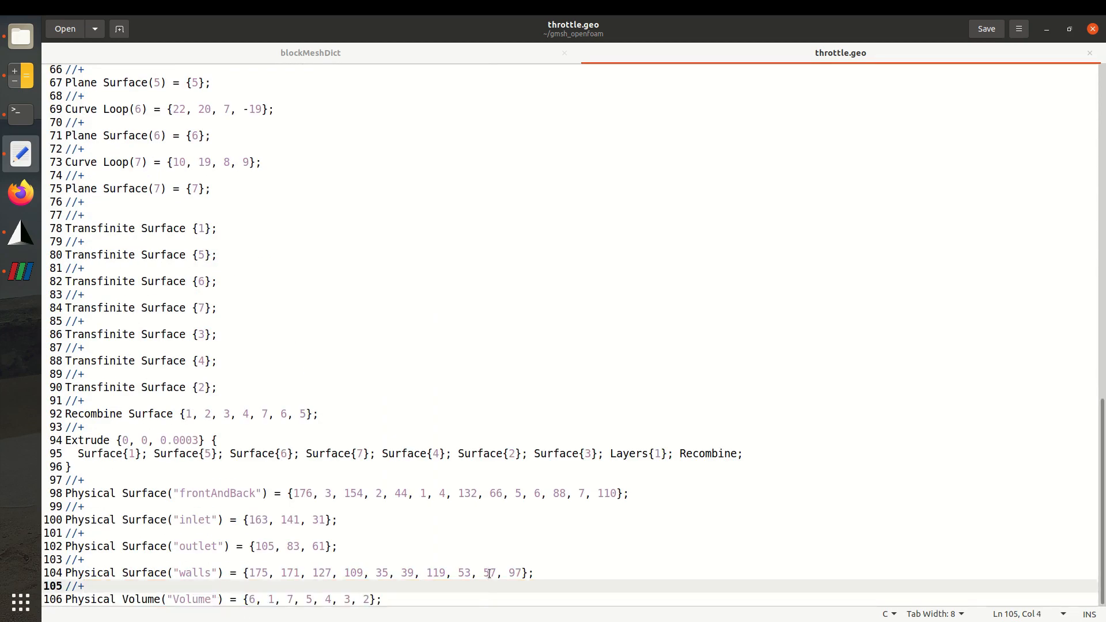
key(ctrl+s)
Switch back to Gmsh, reload the geometry, and generate the 2D and 3D meshes of the throttle
click(21, 232)
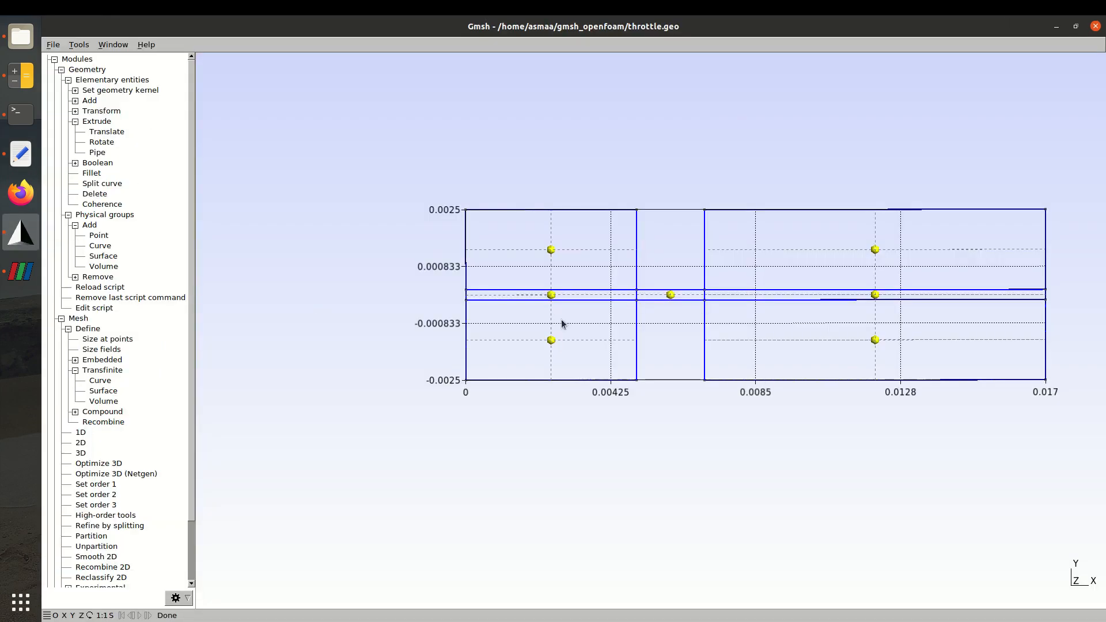
scroll(642, 482, down, 5)
scroll(642, 482, up, 7)
key(0)
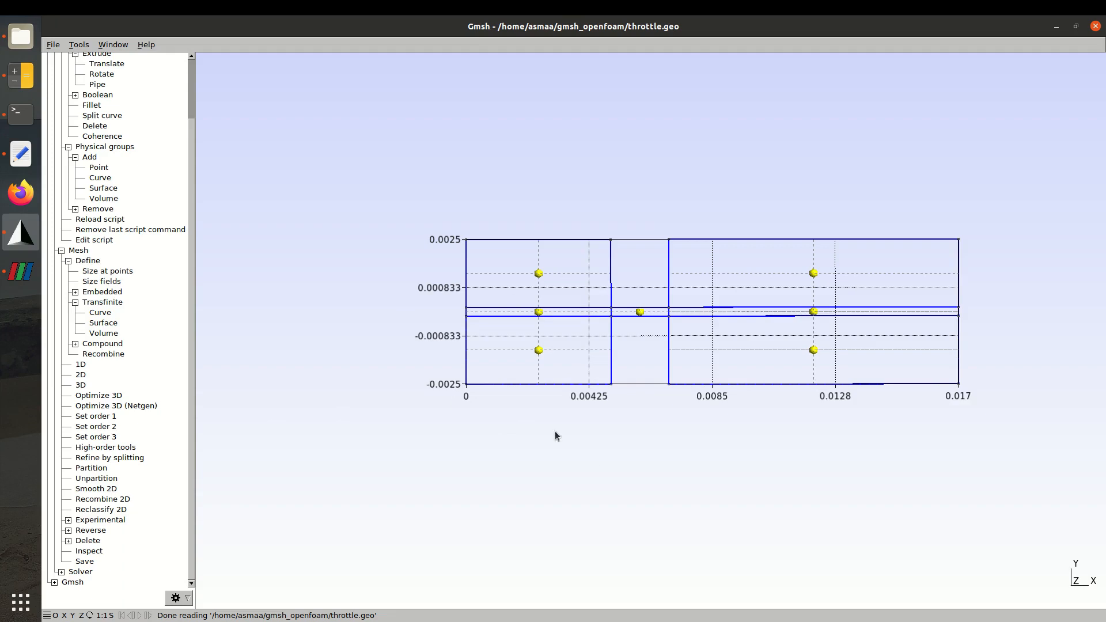
mouse_move(749, 320)
click(80, 376)
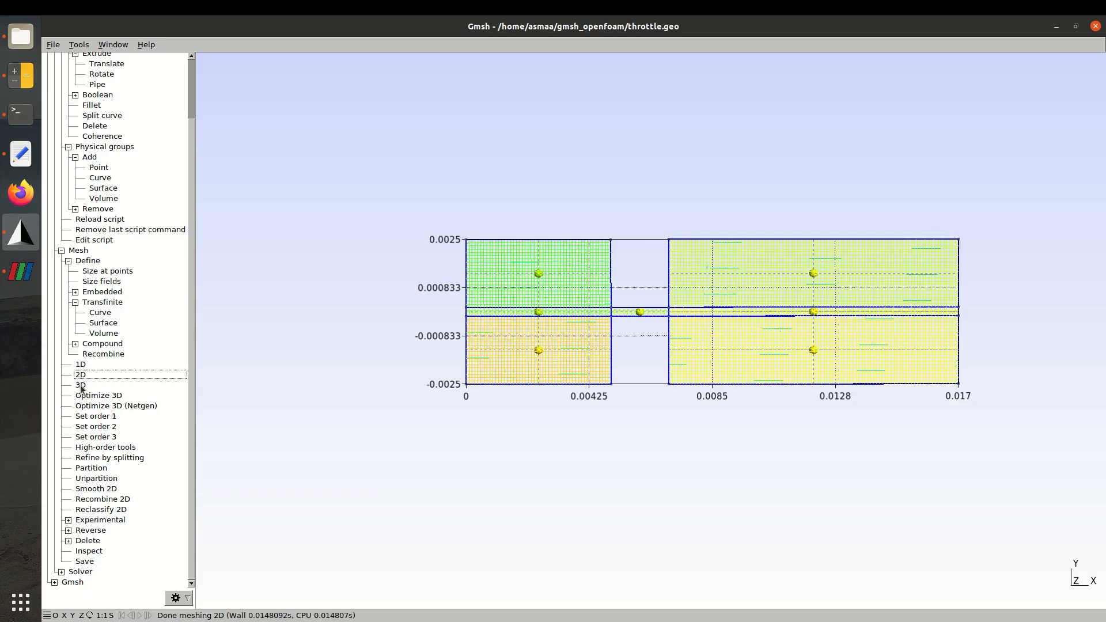
click(81, 387)
click(86, 386)
drag(396, 330, 347, 242)
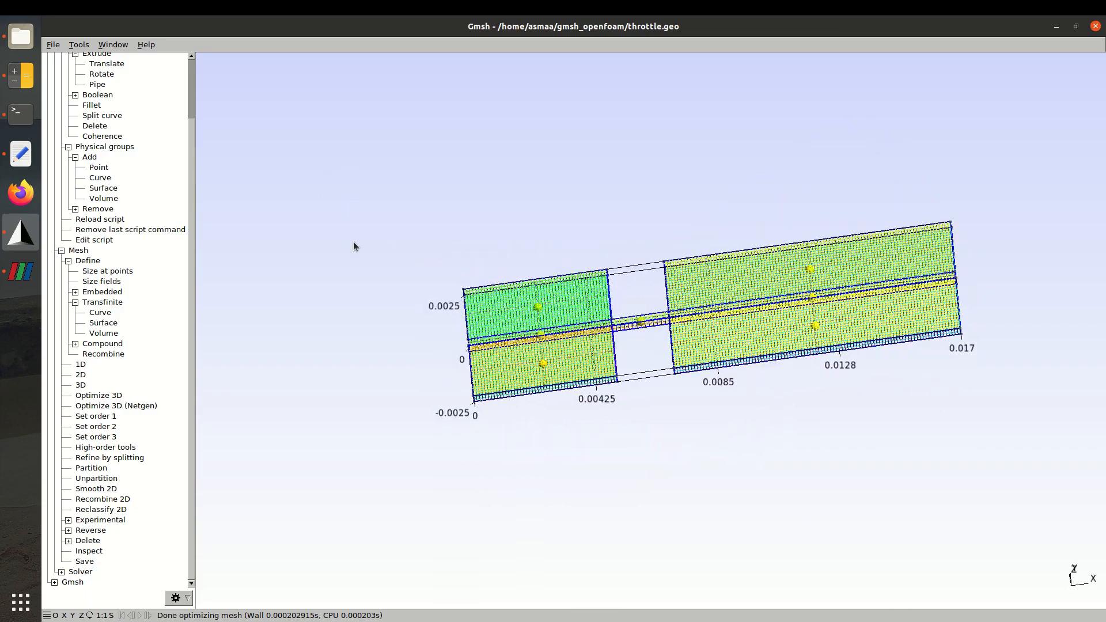
drag(695, 271, 761, 426)
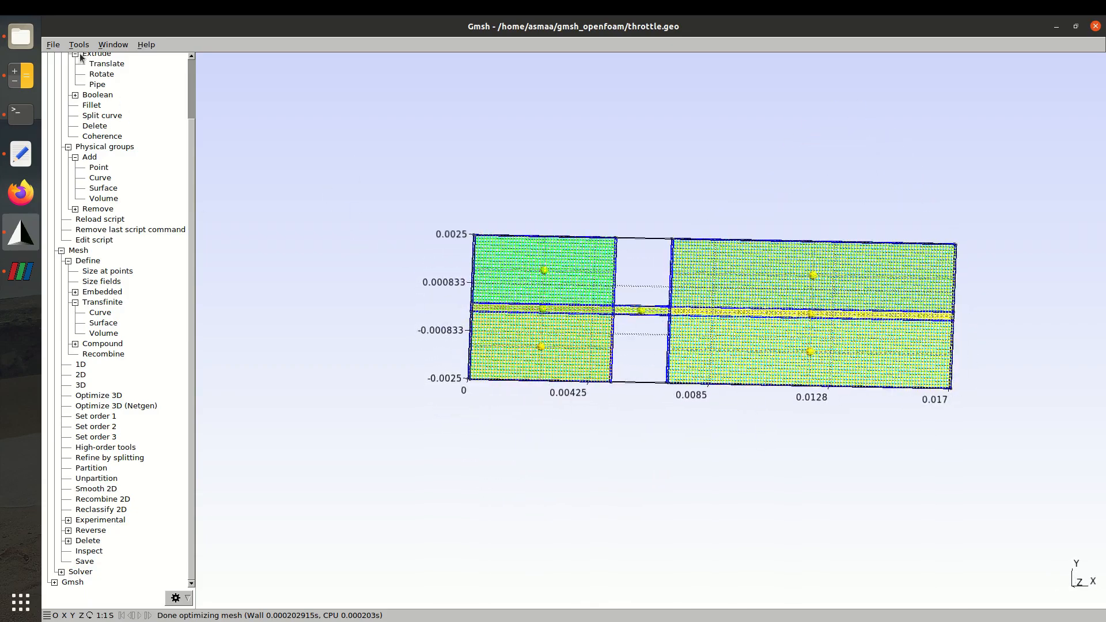
Save the mesh, and start exporting it as throttle.msh in the gmsh_openfoam folder, replacing the existing file
click(53, 44)
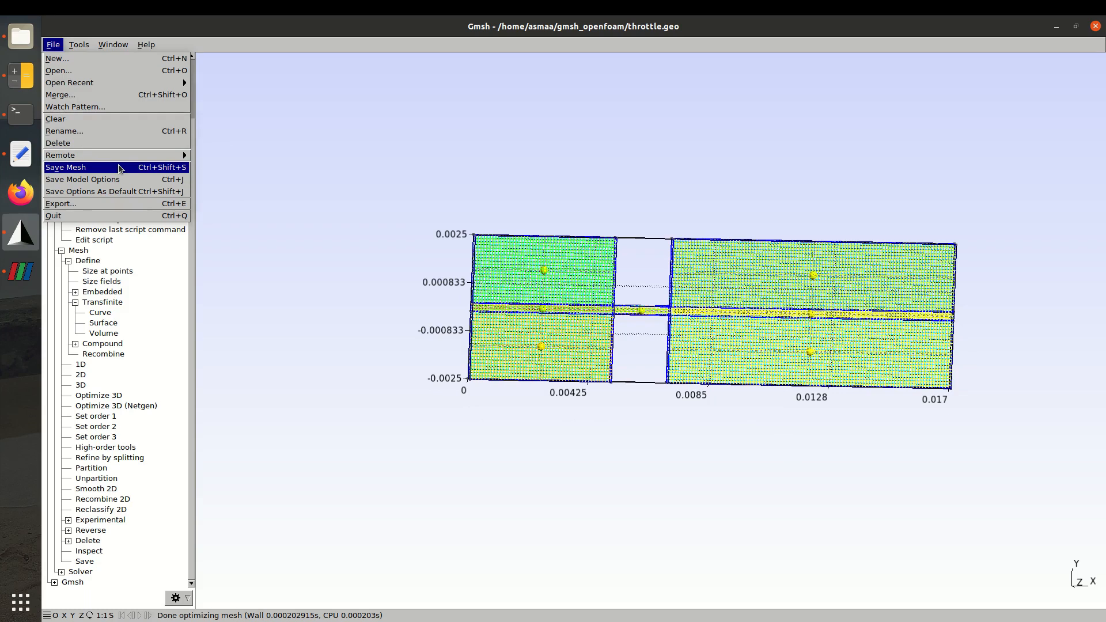
click(66, 167)
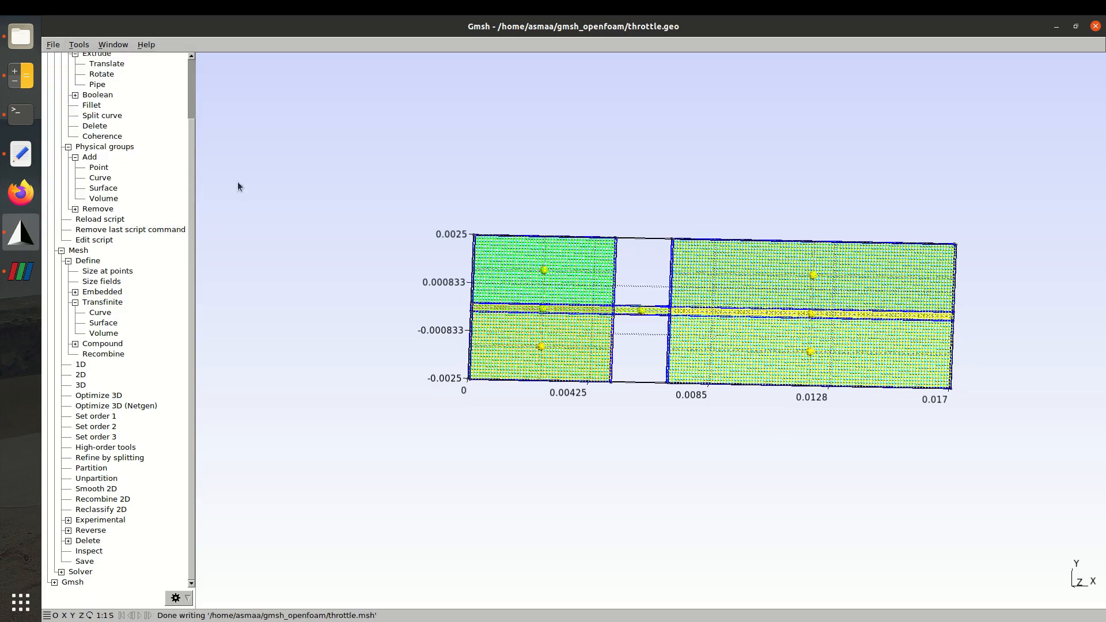
click(51, 46)
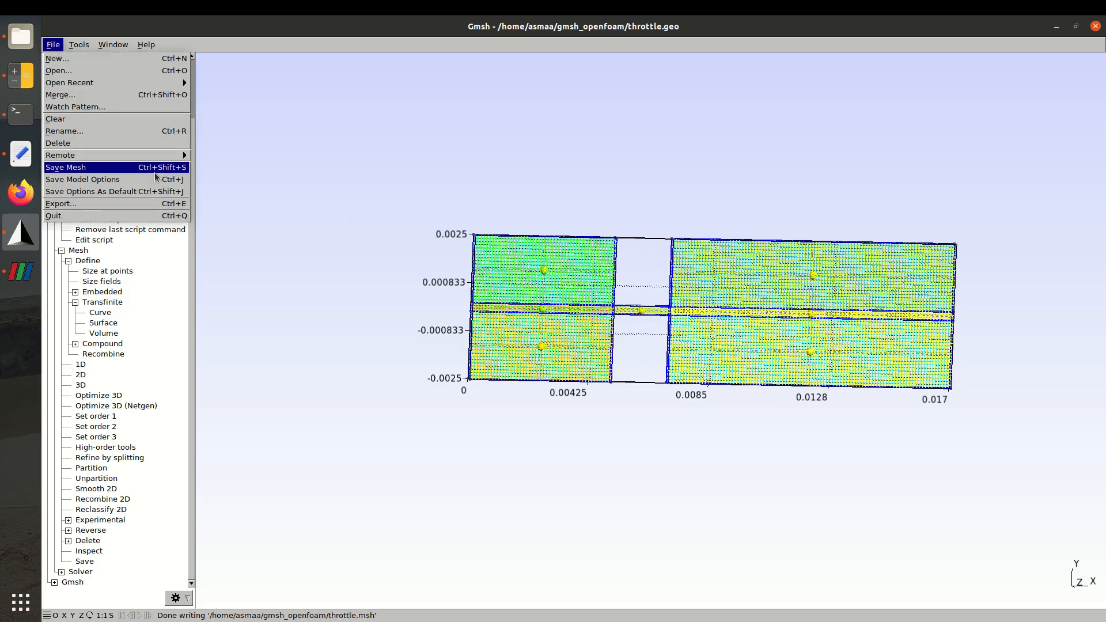
click(163, 204)
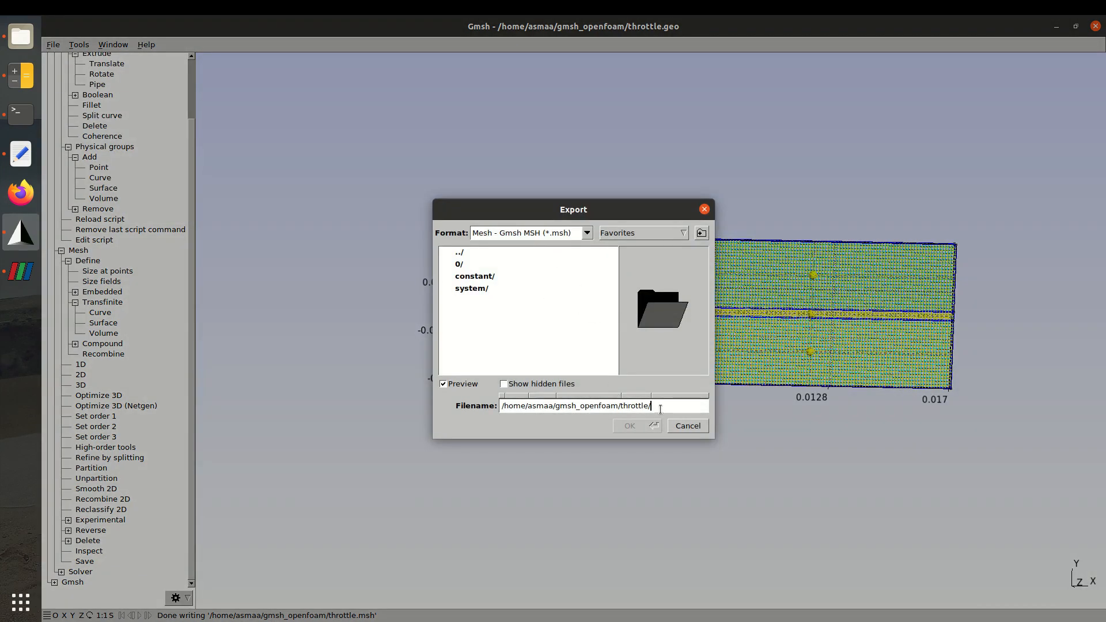
key(BackSpace)
text(.msh)
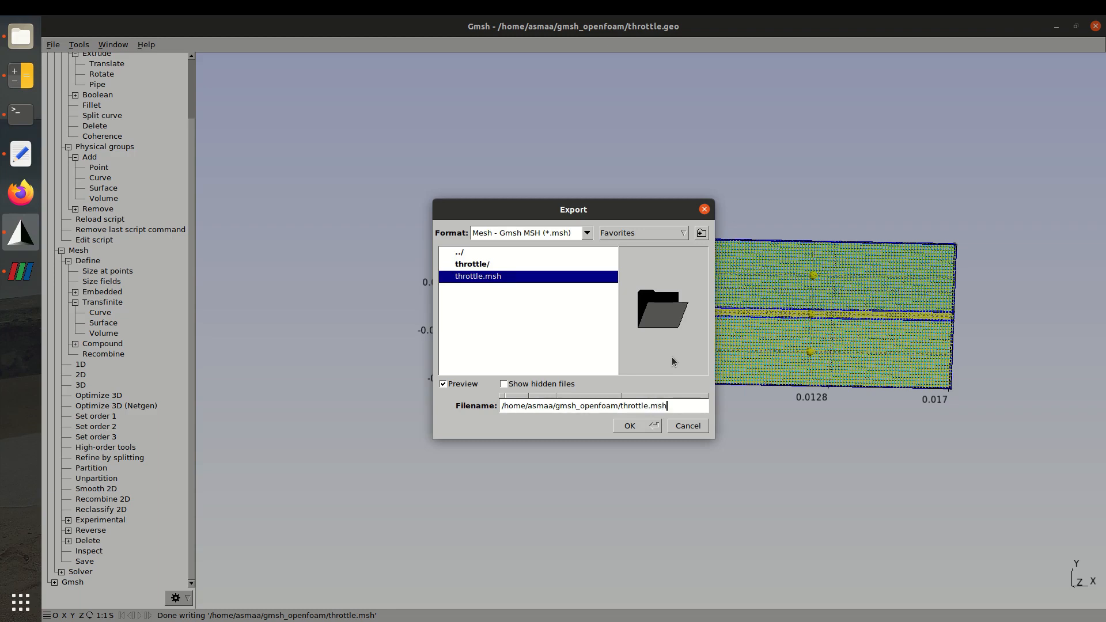
click(651, 426)
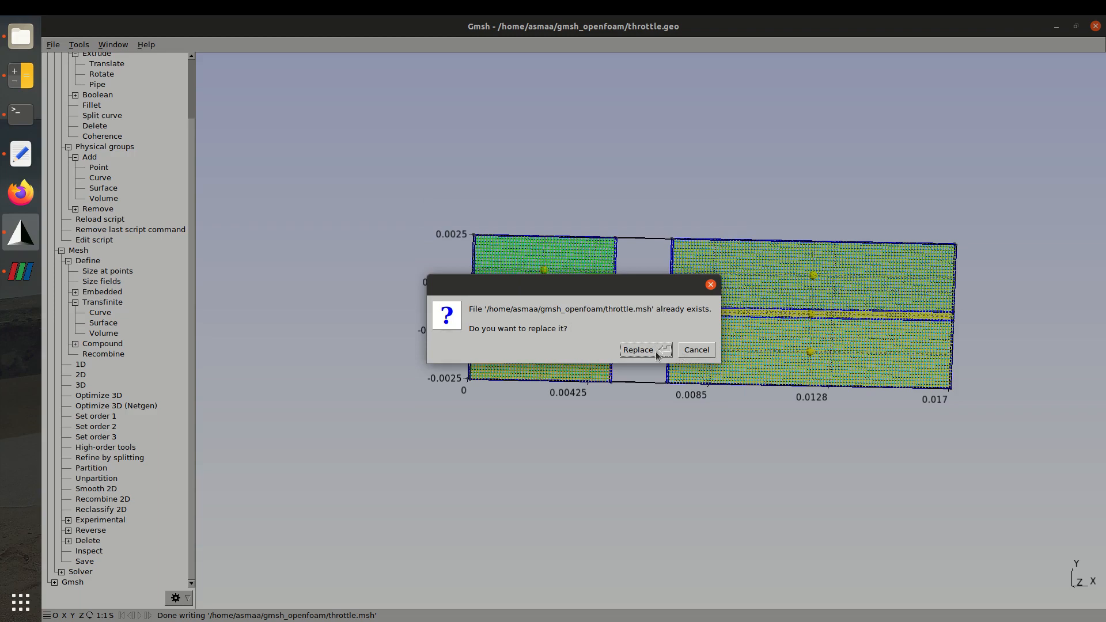
click(657, 352)
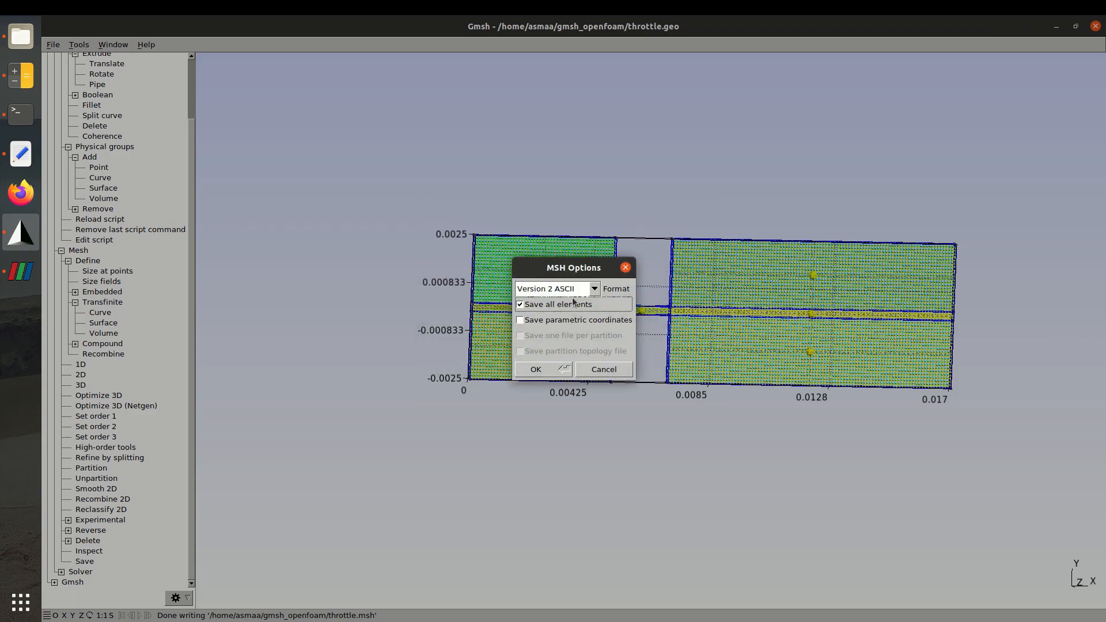
Set the MSH export format to Version 2 ASCII with all elements saved, and complete the export
click(592, 289)
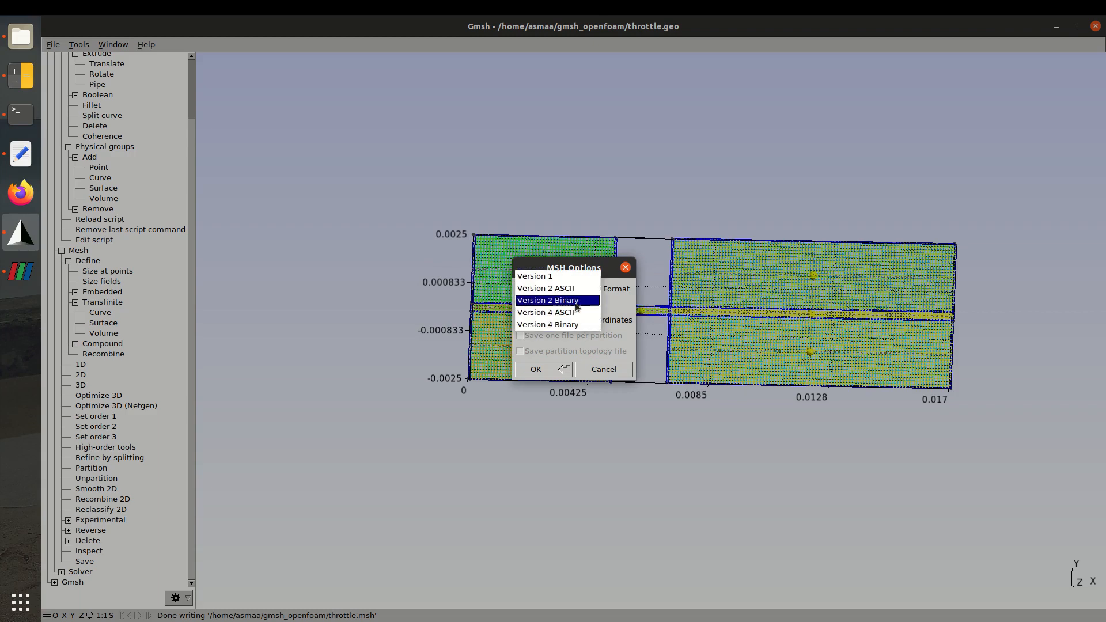
click(584, 325)
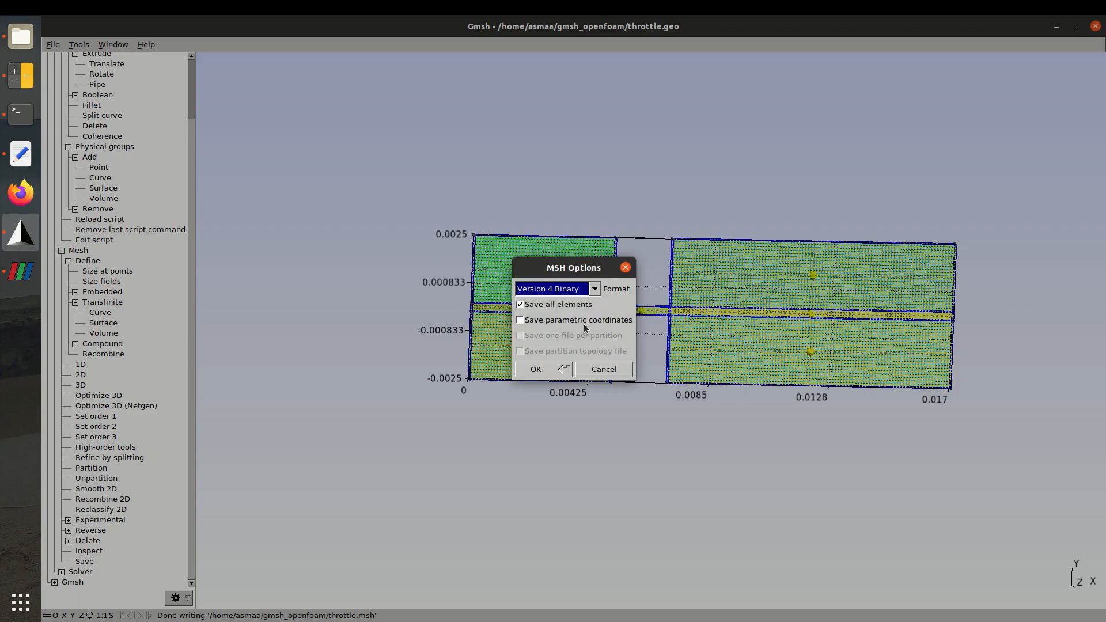
click(568, 294)
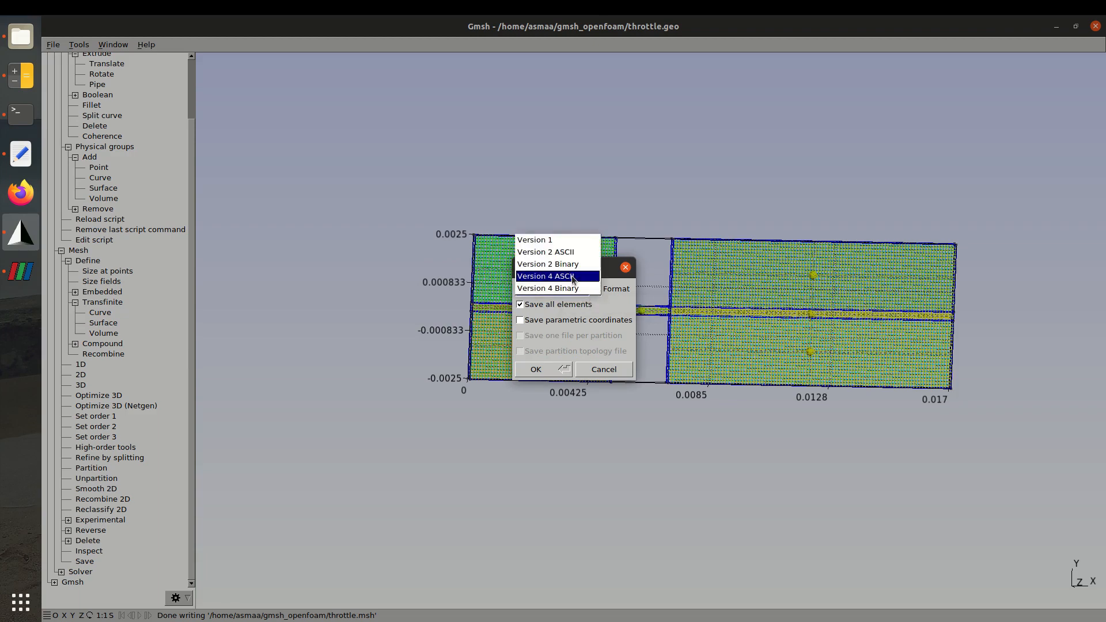
click(574, 278)
click(585, 292)
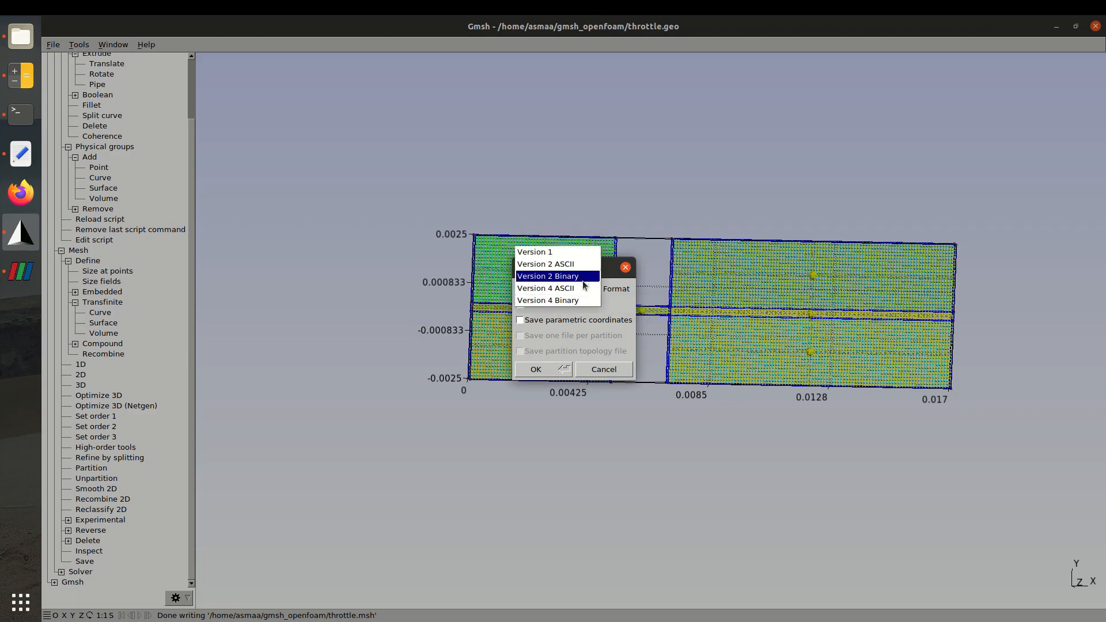
click(584, 269)
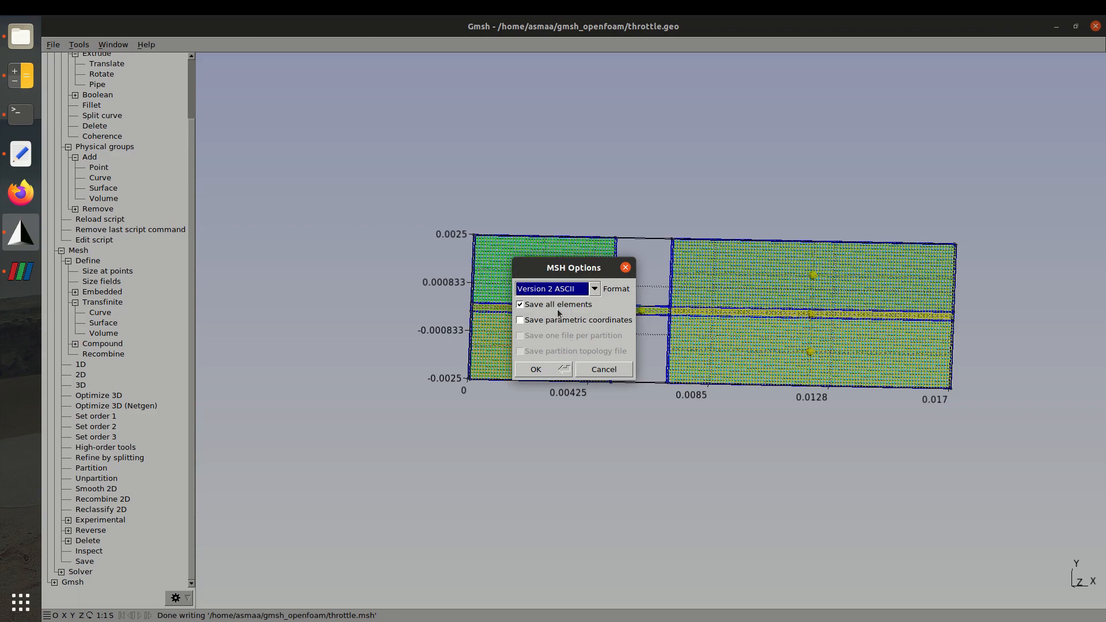
click(555, 371)
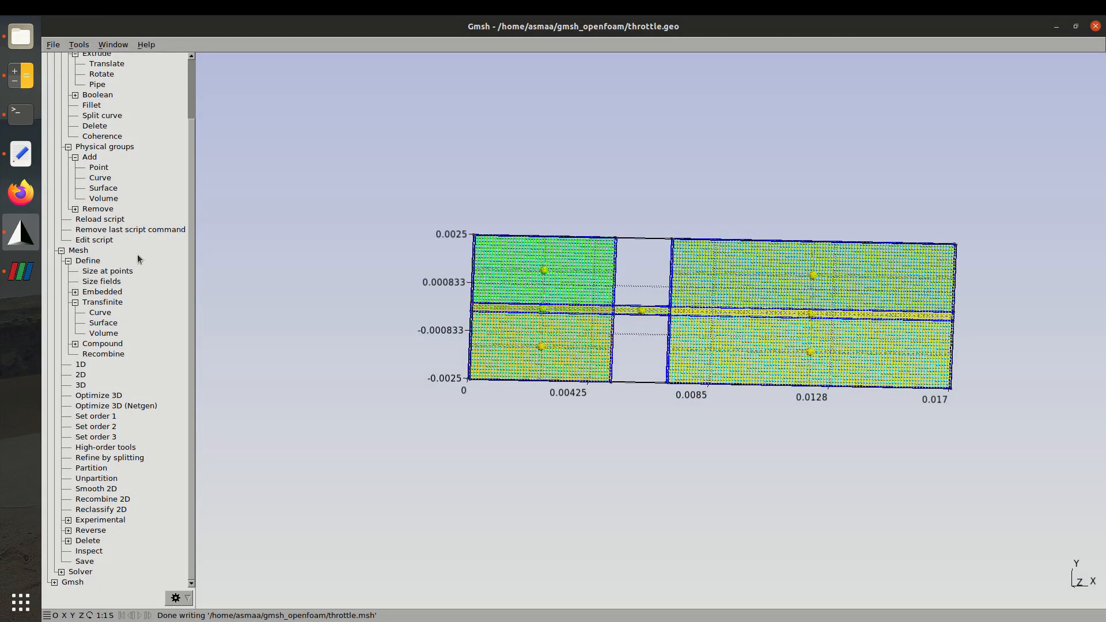
Switch to the file manager, open throttle.msh, and examine its mesh format, physical names and node list
click(21, 36)
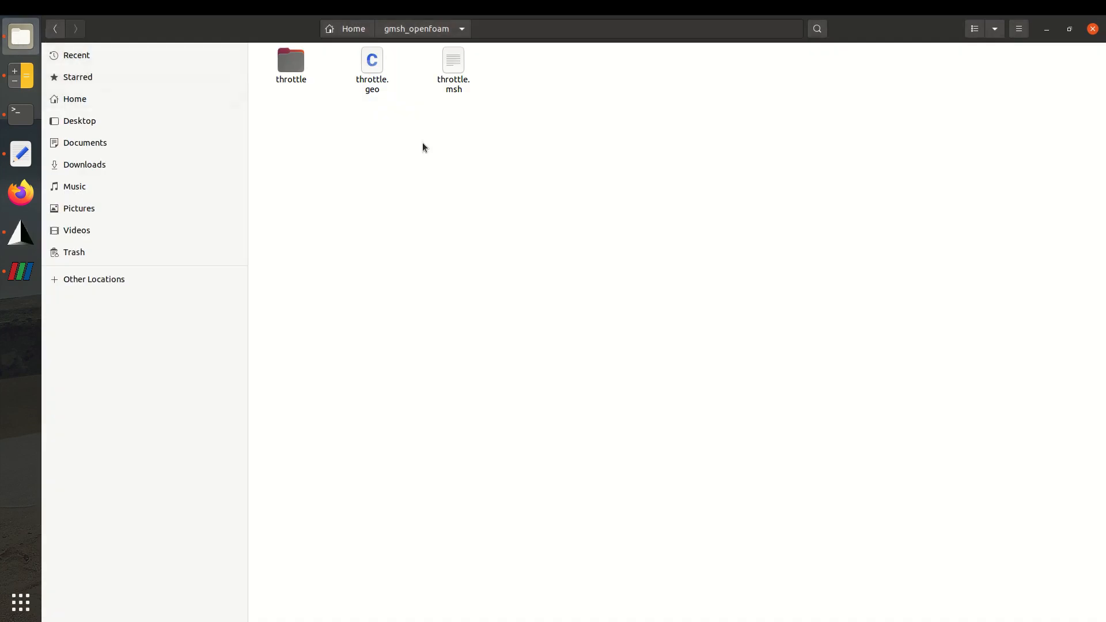
double_click(454, 63)
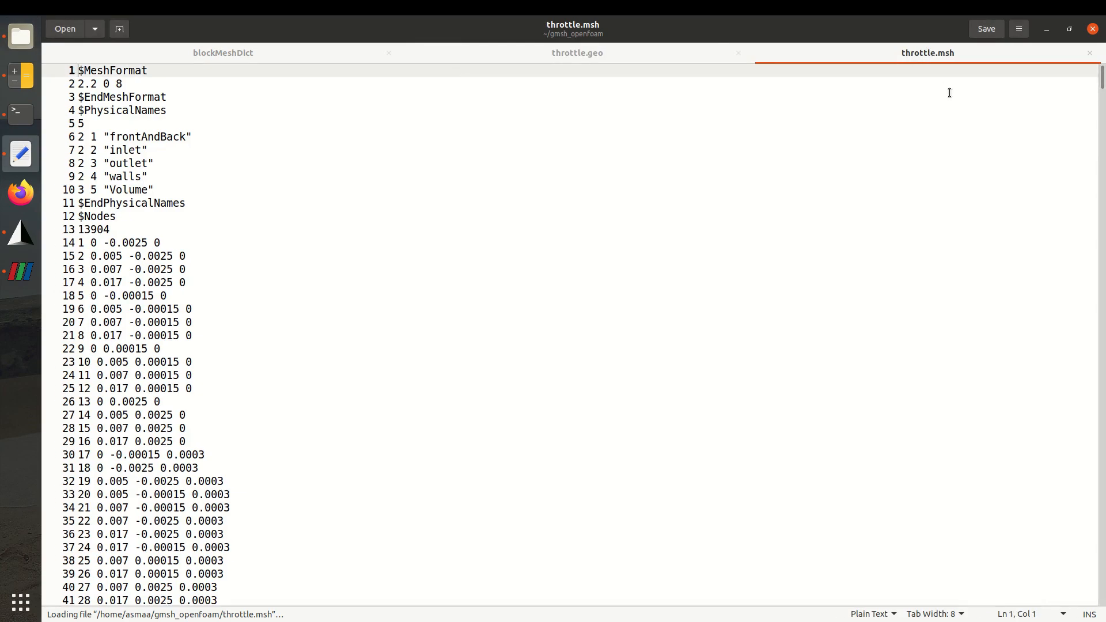
scroll(454, 344, down, 10)
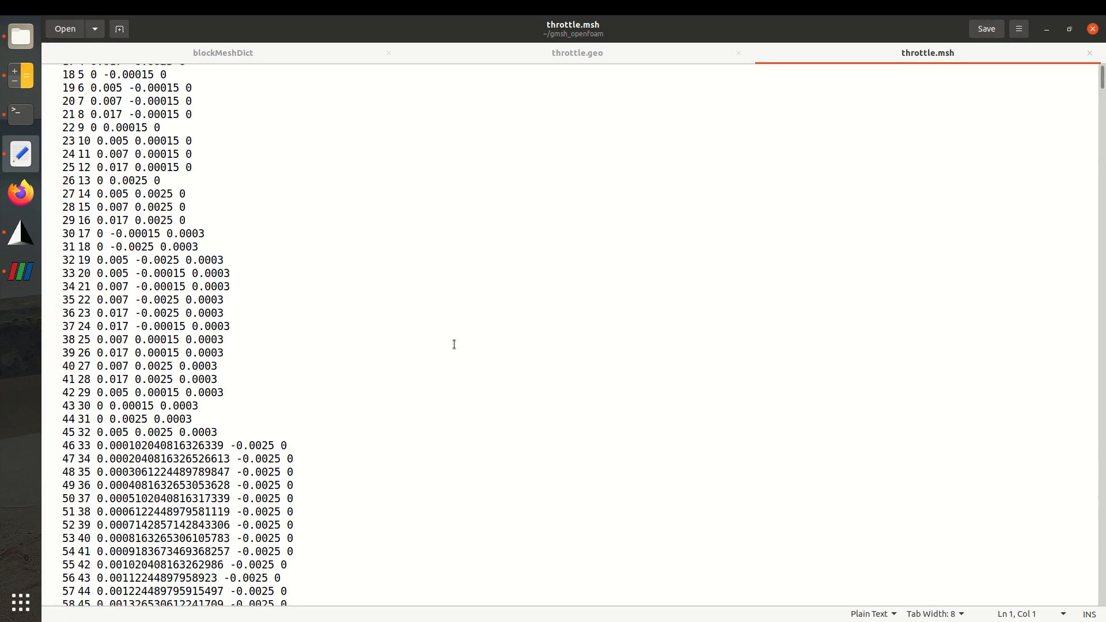
scroll(454, 344, up, 2)
scroll(454, 344, up, 9)
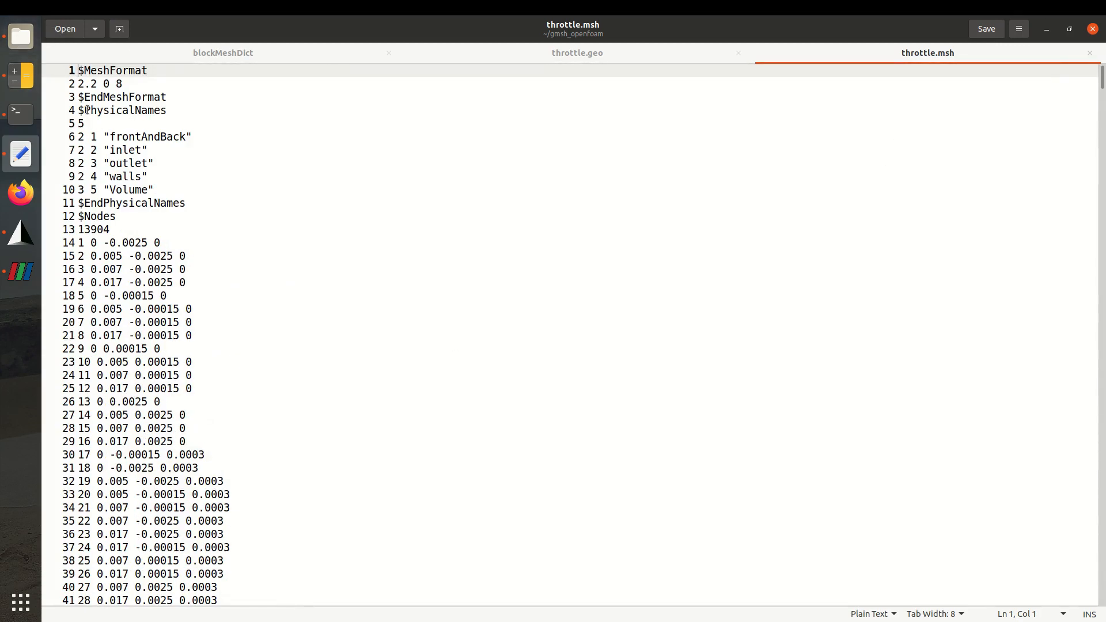
Switch to the file manager, create a folder named gmsh_throttle in gmsh_openfoam, and move throttle.msh into it
click(31, 39)
right_click(686, 163)
click(703, 171)
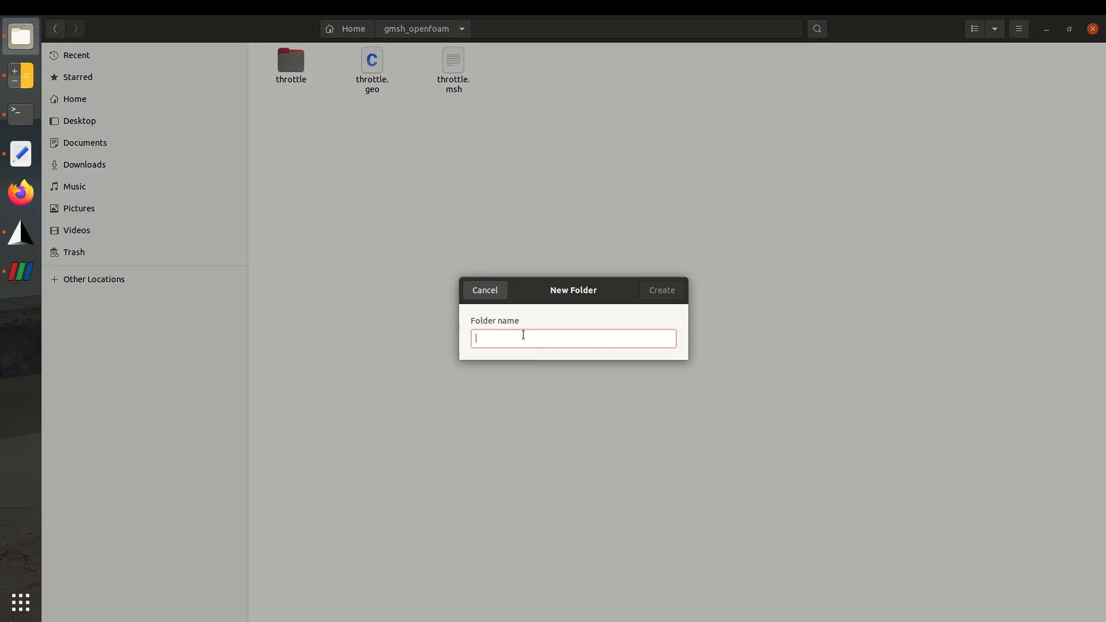
text(gms)
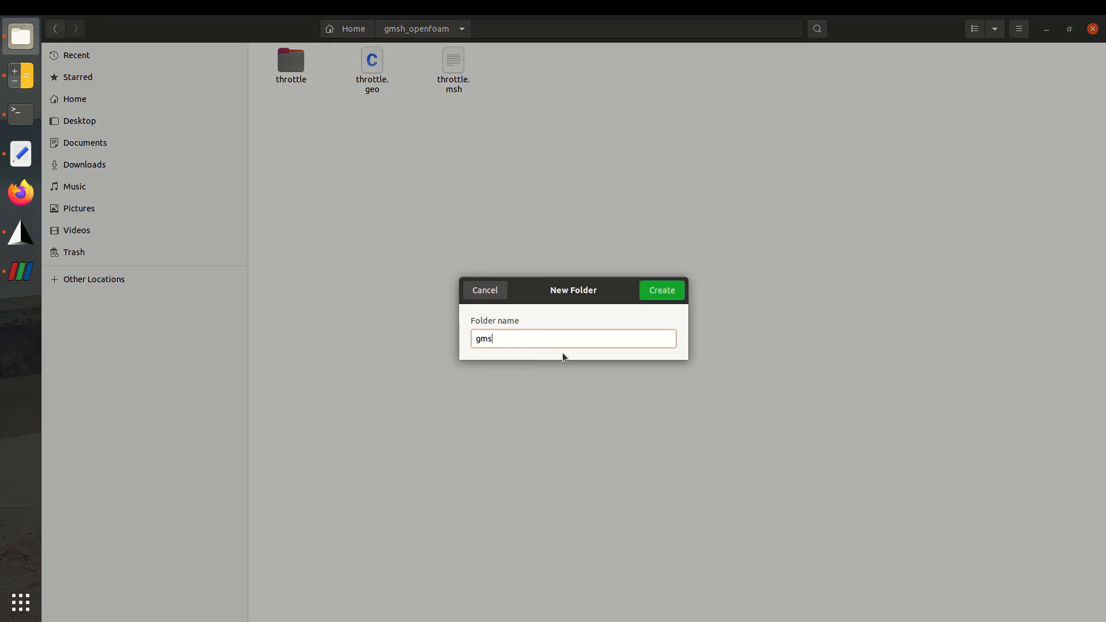
text(h_throttle)
key(Return)
drag(504, 86, 291, 75)
Copy the 0, constant and system folders from the throttle case into gmsh_throttle
double_click(368, 70)
click(290, 60)
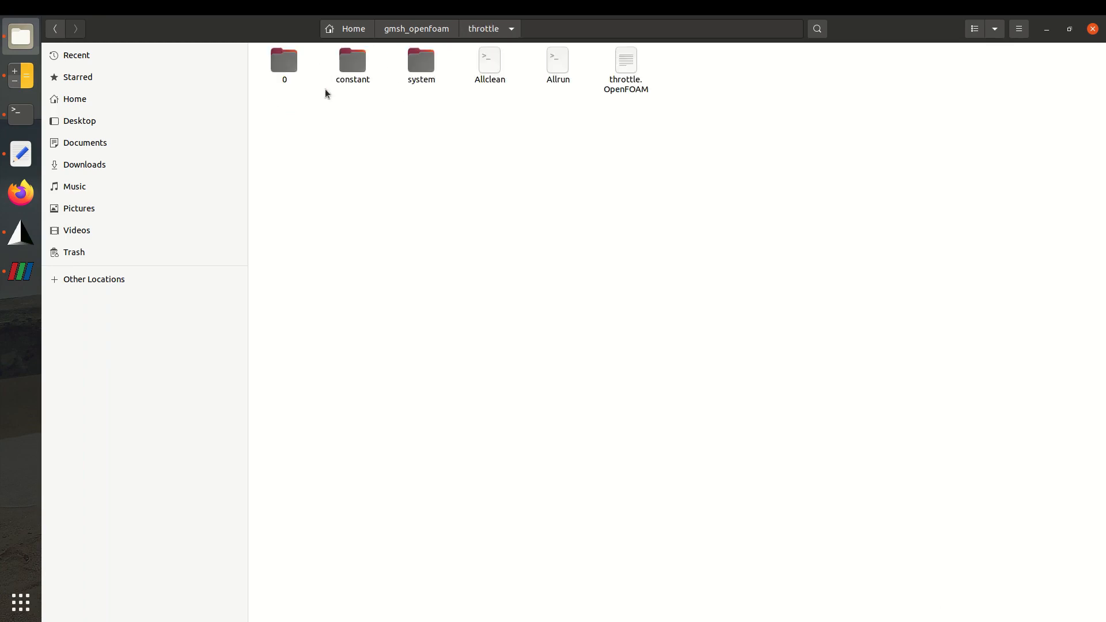
ctrl+click(350, 65)
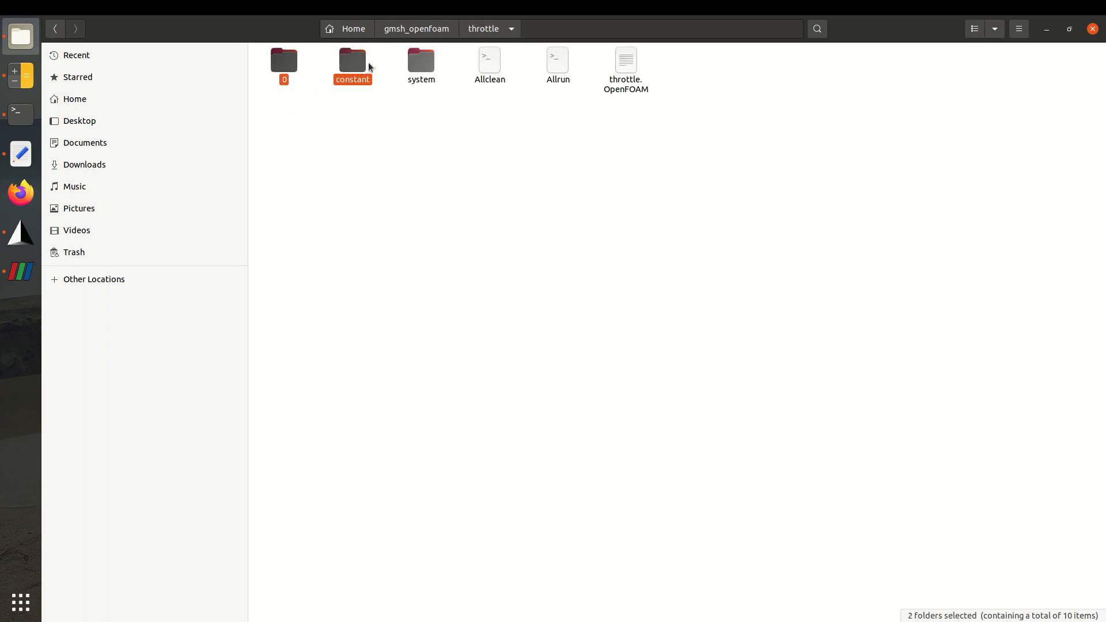
ctrl+click(421, 68)
drag(423, 77, 336, 170)
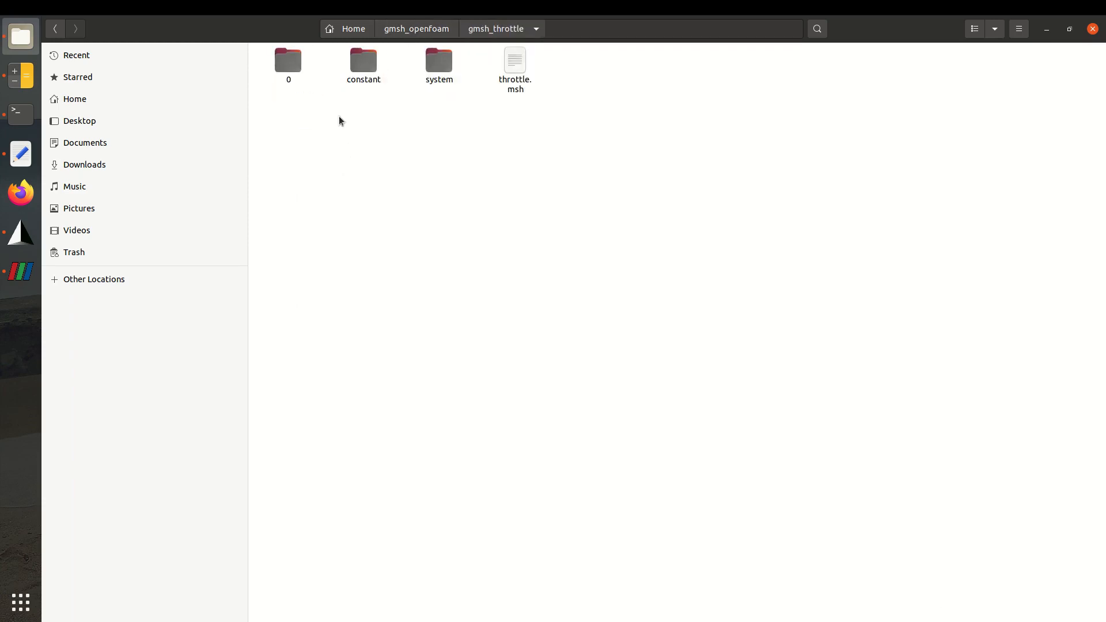
Delete the polyMesh folder from the constant folder of gmsh_throttle and return to the case folder
double_click(354, 67)
click(291, 75)
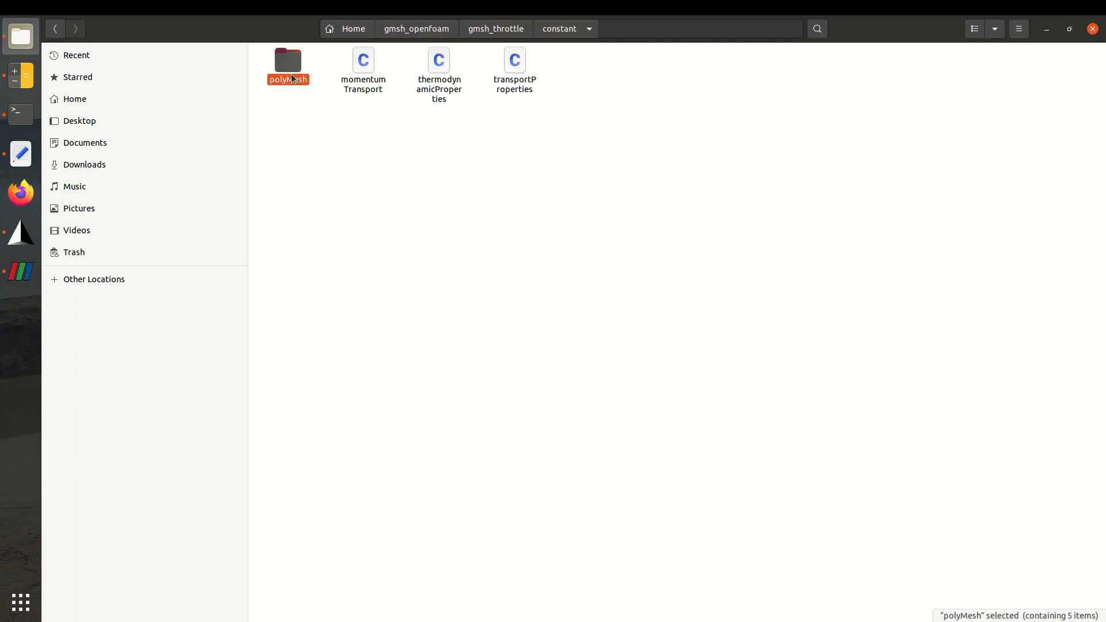
key(Delete)
click(491, 29)
click(490, 125)
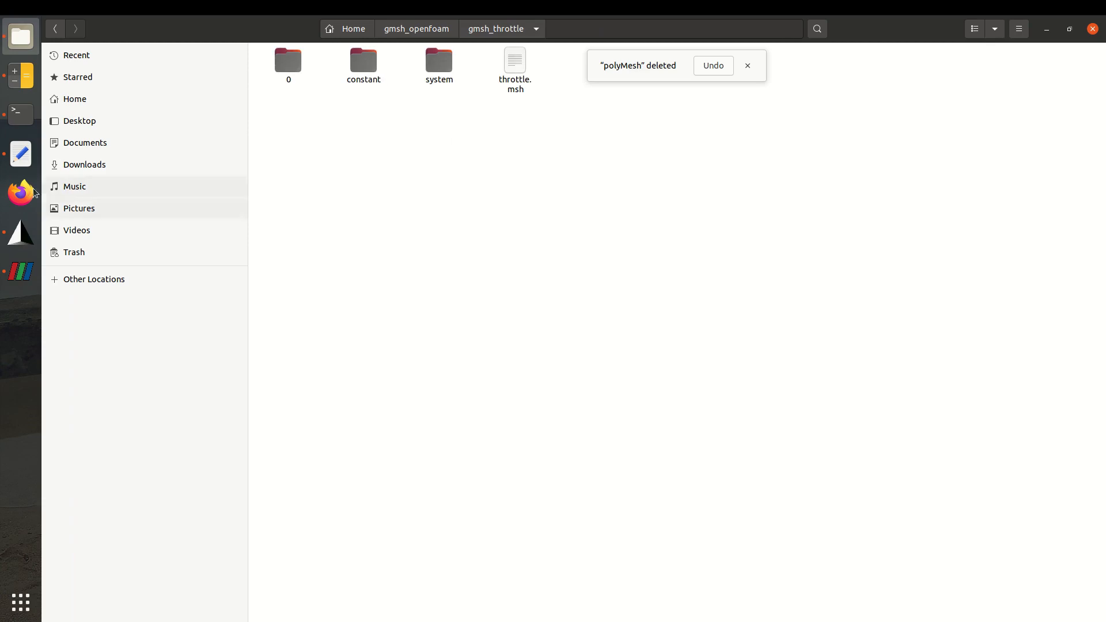
Switch to the terminal, open a new session, and change its directory to gmsh_openfoam/gmsh_throttle
click(20, 114)
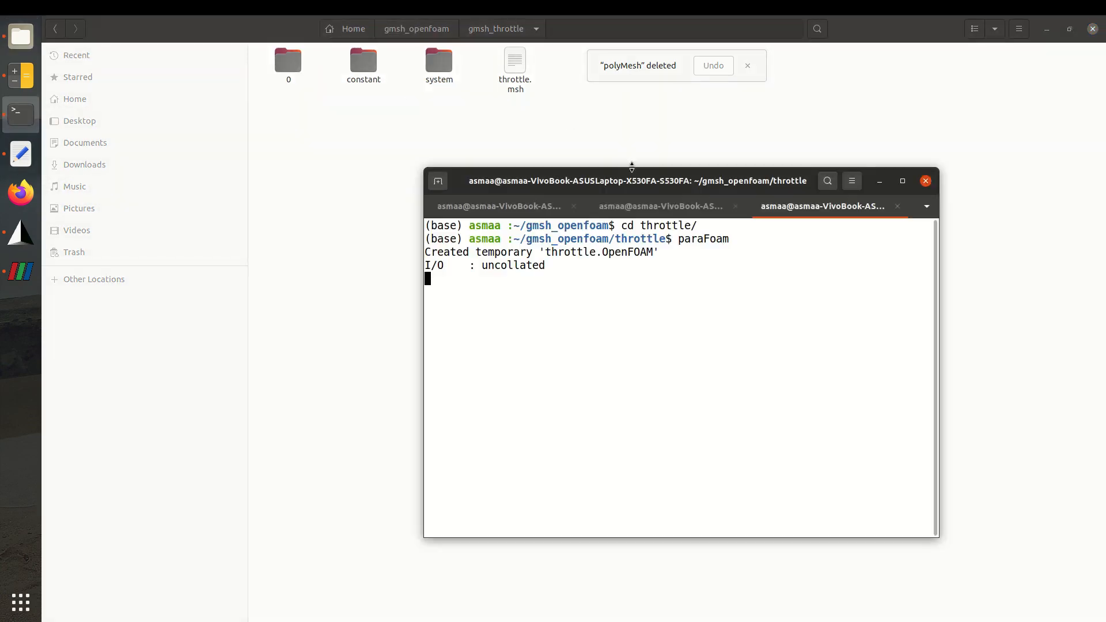
click(661, 207)
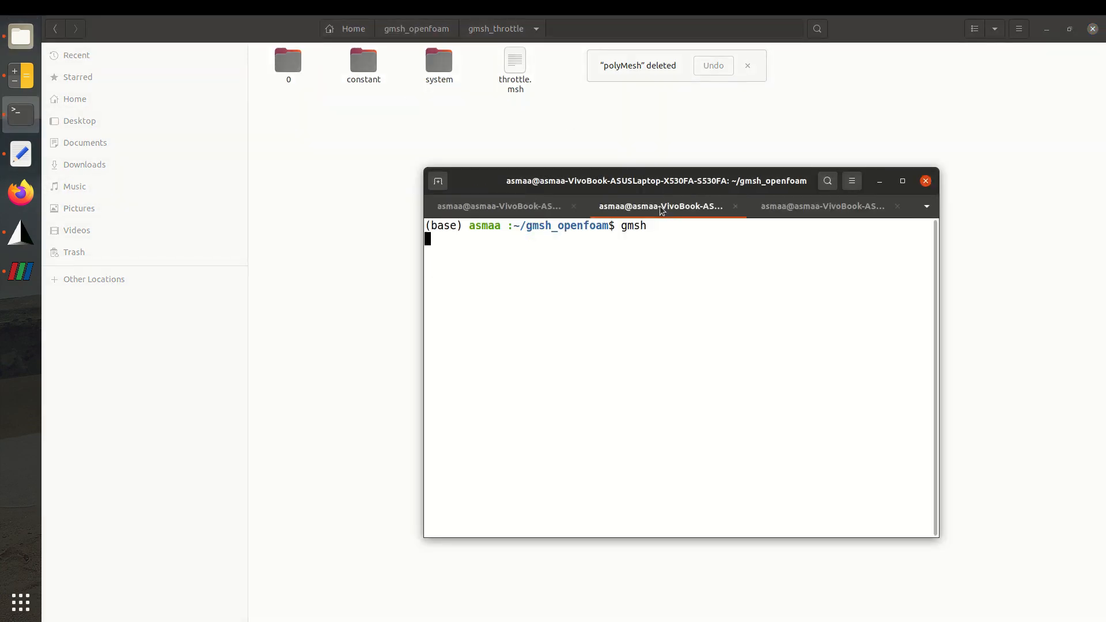
click(890, 211)
key(ctrl+shift+t)
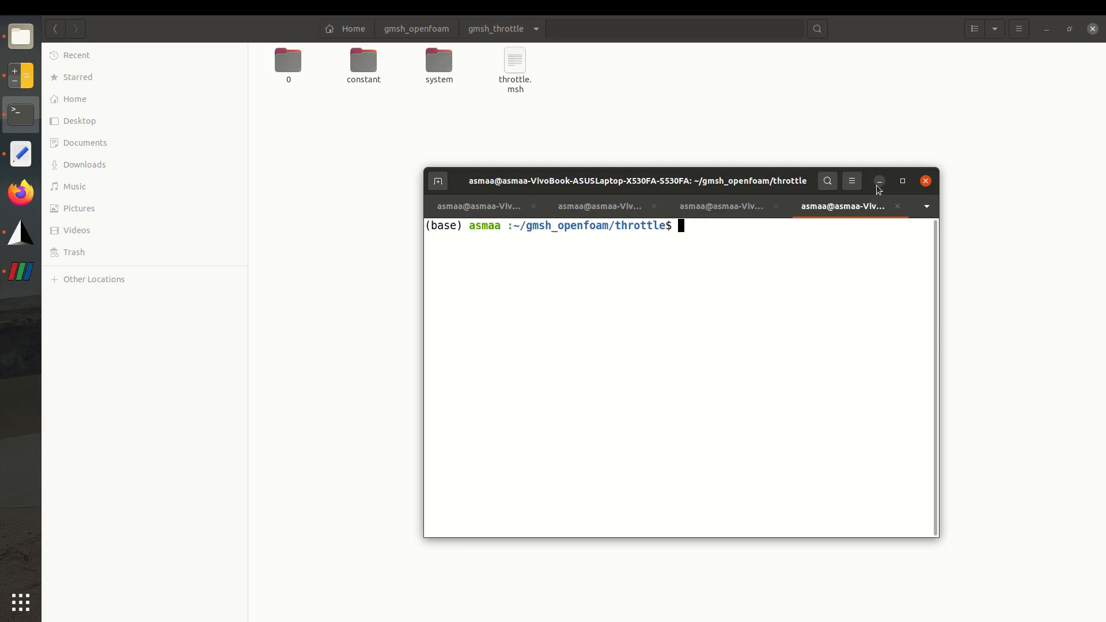
text(..)
key(Return)
text(cd g)
key(Tab)
key(Return)
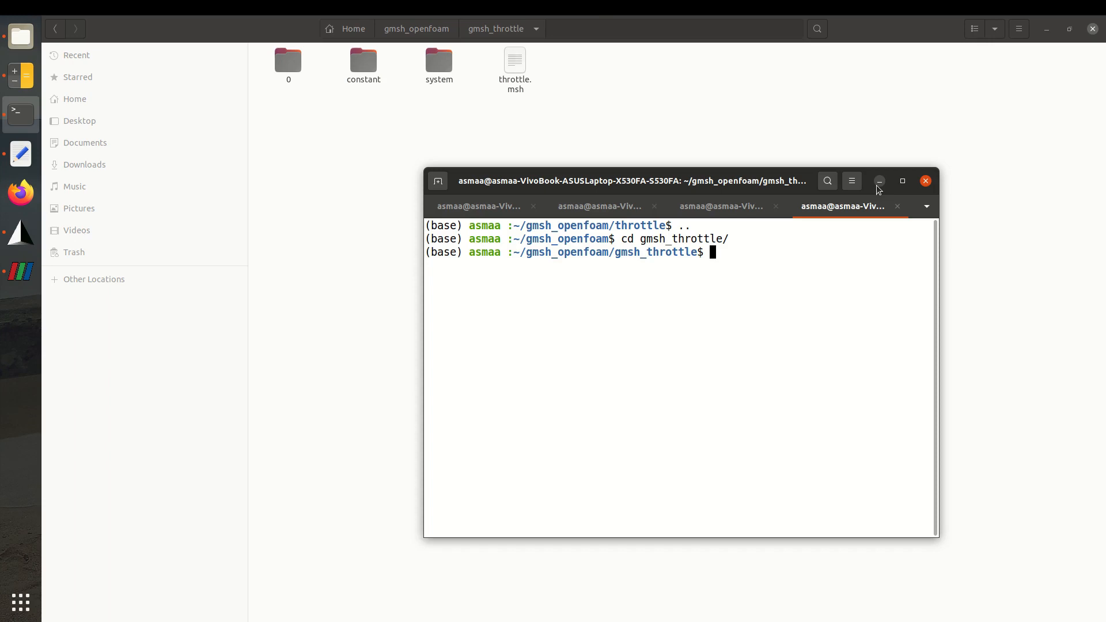
Convert throttle.msh to an OpenFOAM mesh with gmshToFoam
text(gmshT)
key(Tab)
text(th)
key(Tab)
key(Return)
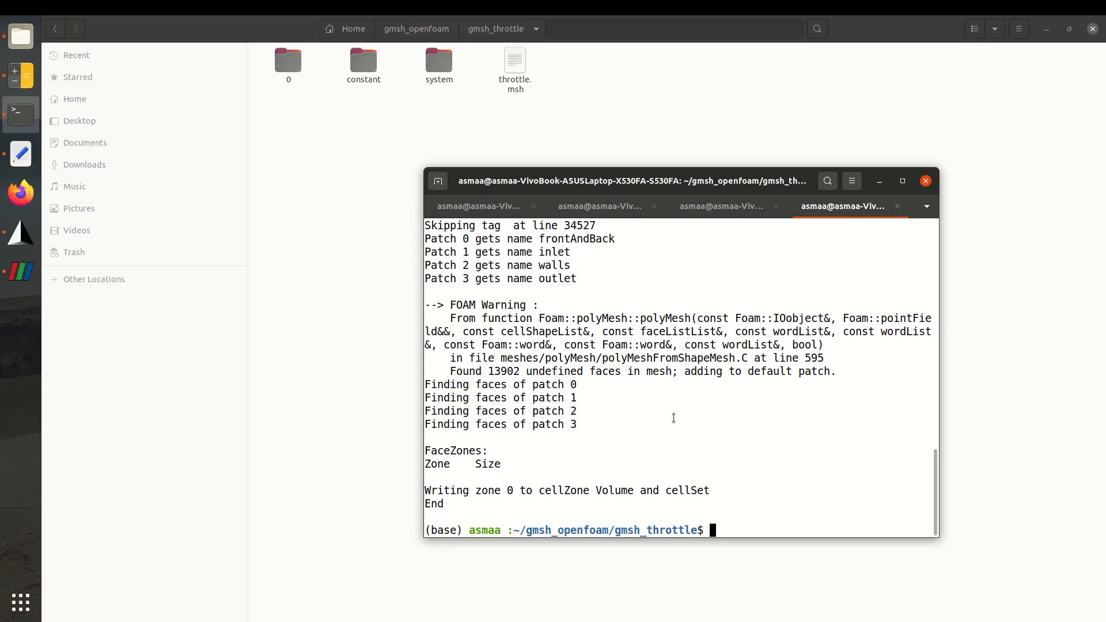
Launch paraFoam for the gmsh_throttle case and load its mesh parts with all fields deselected
text(paraFoa)
text(m)
key(Return)
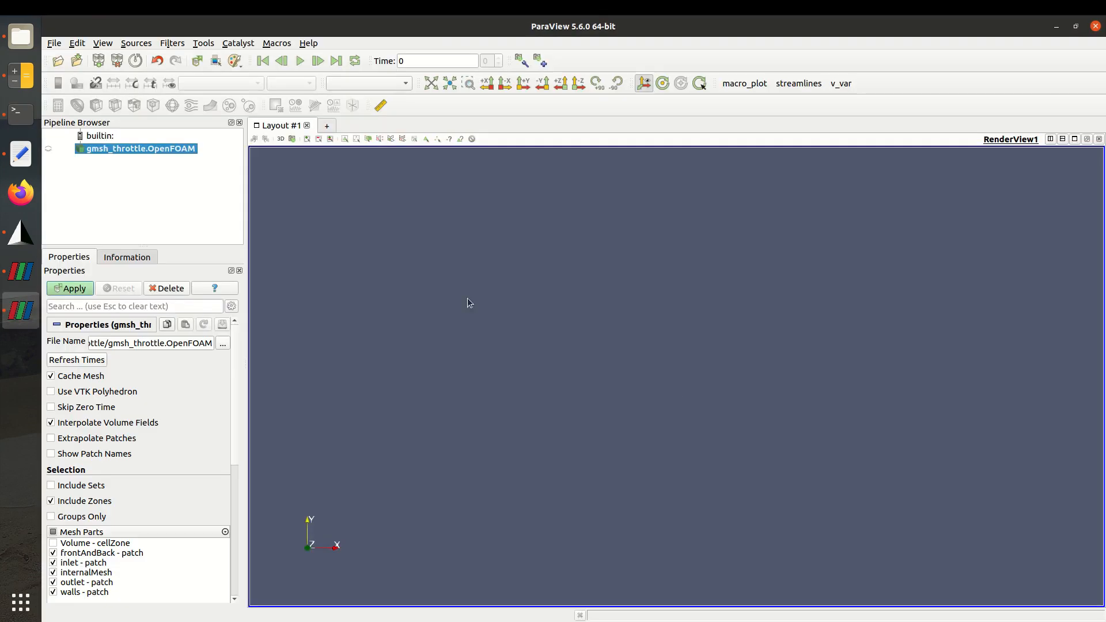
scroll(187, 441, down, 2)
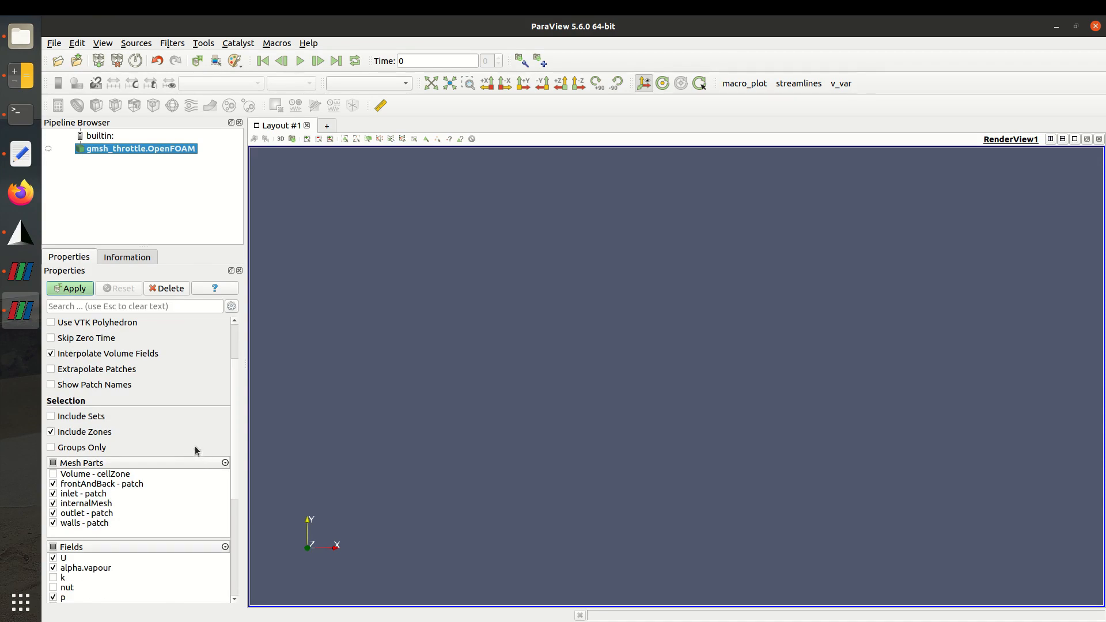
scroll(200, 453, down, 1)
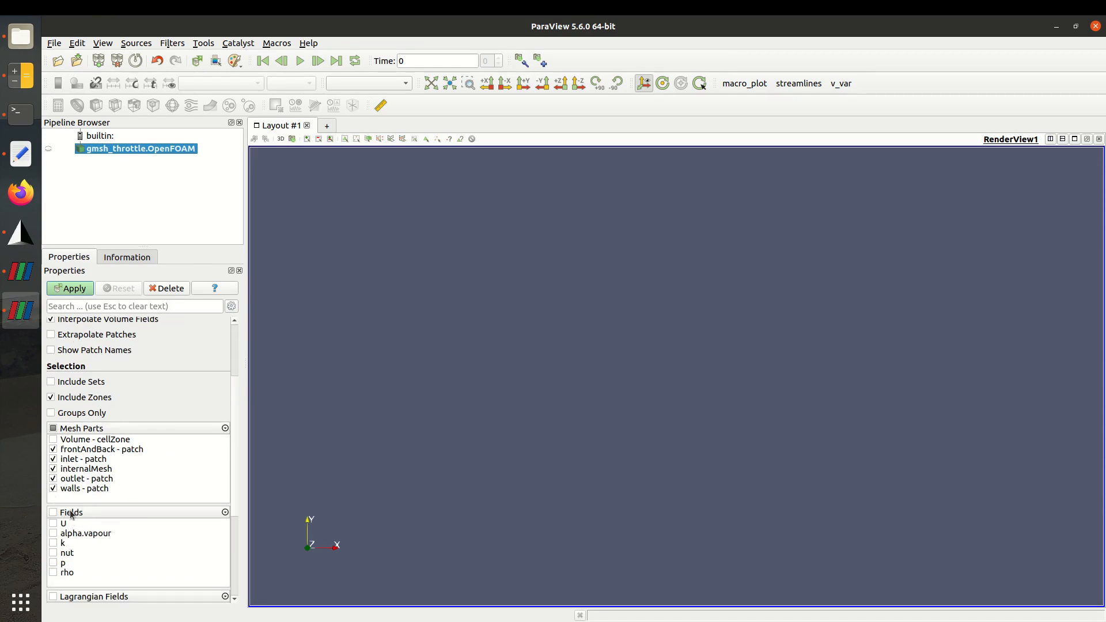
click(78, 292)
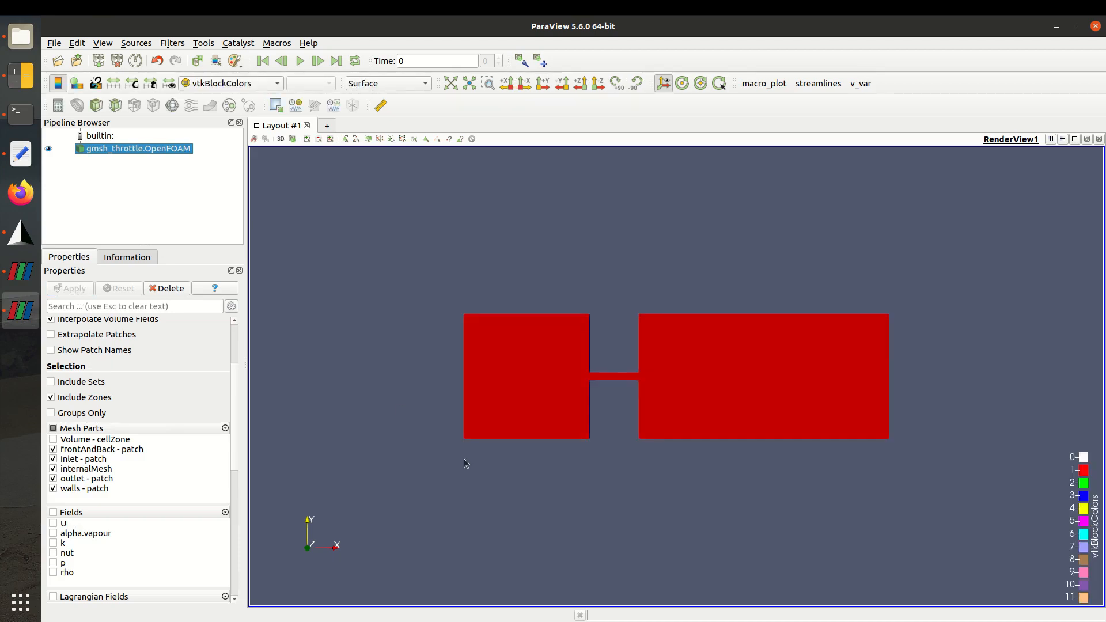
Display the throttle mesh as Surface With Edges and view its cells up close
click(391, 83)
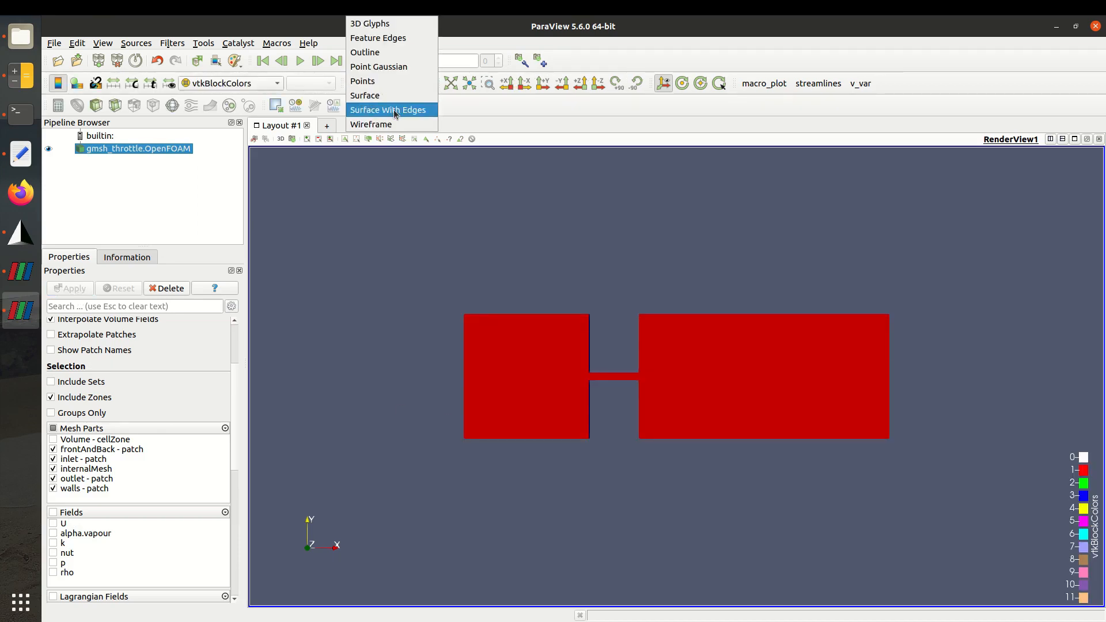
click(386, 109)
scroll(493, 404, up, 2)
scroll(493, 403, up, 2)
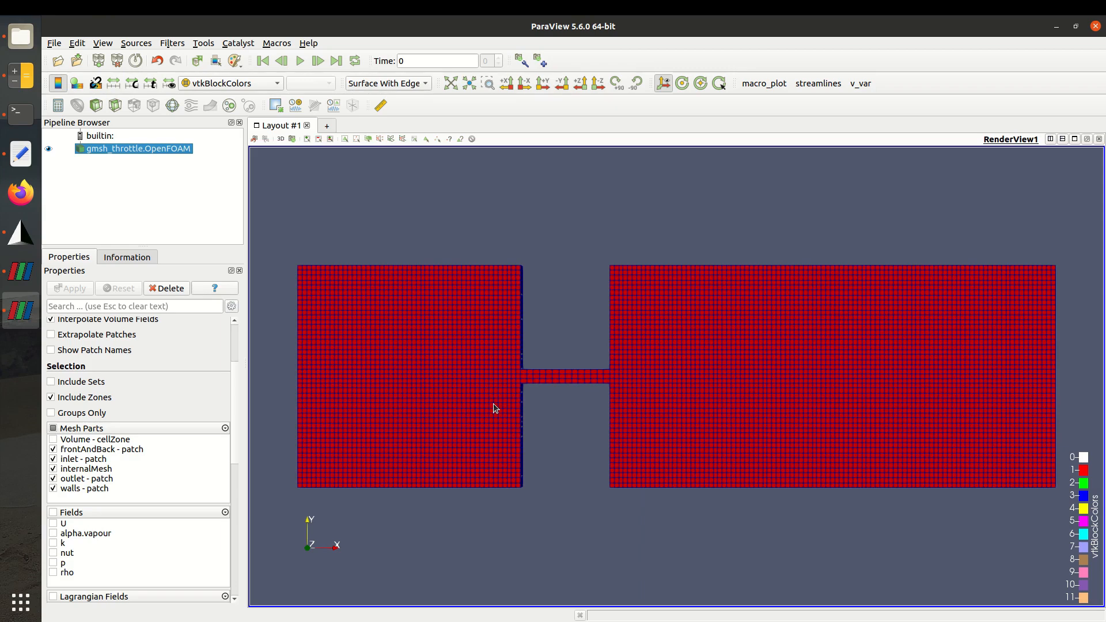
Show only the frontAndBack patch, add the inlet patch, and inspect both from an oblique angle
click(53, 428)
click(53, 449)
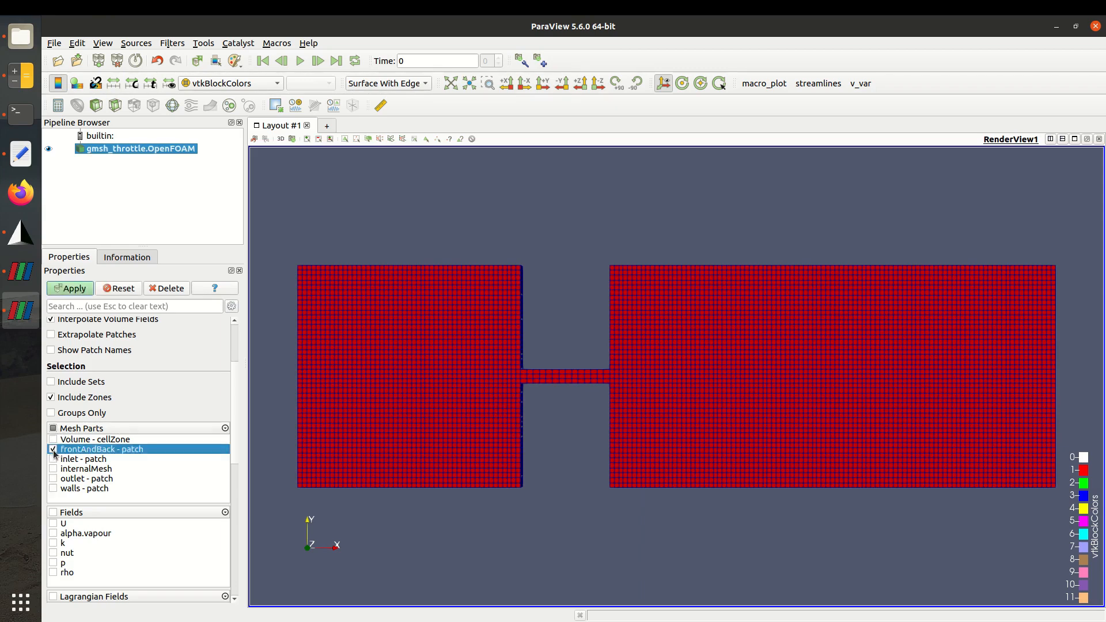
click(59, 295)
drag(465, 206, 545, 315)
click(53, 459)
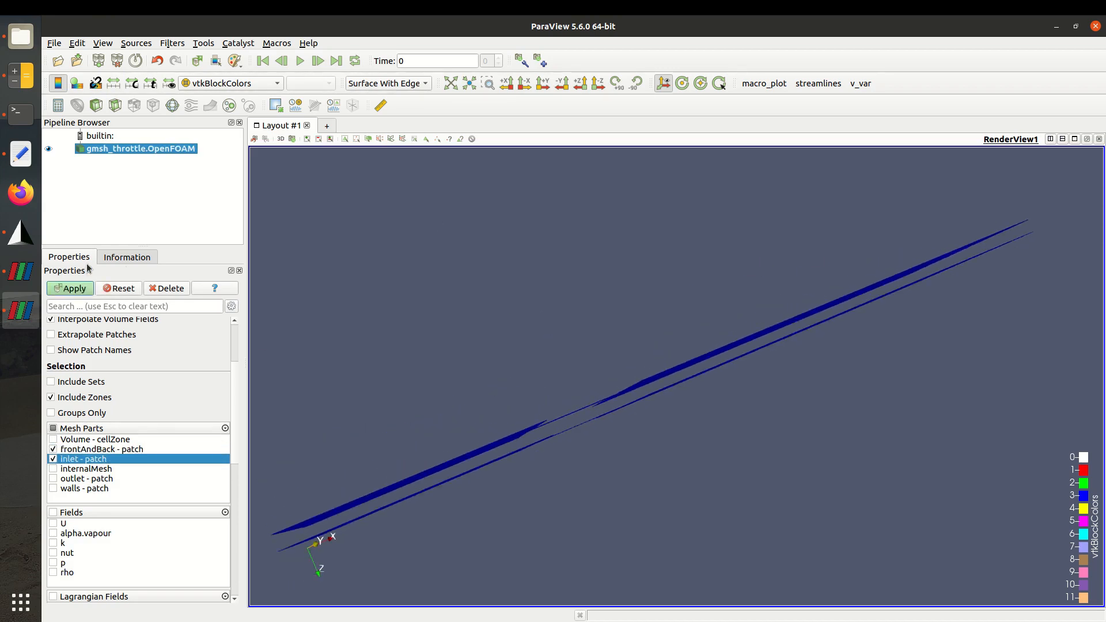
click(69, 288)
mouse_move(354, 407)
mouse_down()
mouse_move(362, 379)
mouse_move(357, 401)
mouse_up()
Show the outlet and walls patches with the inlet, hide frontAndBack, and inspect the throttle boundaries
click(53, 479)
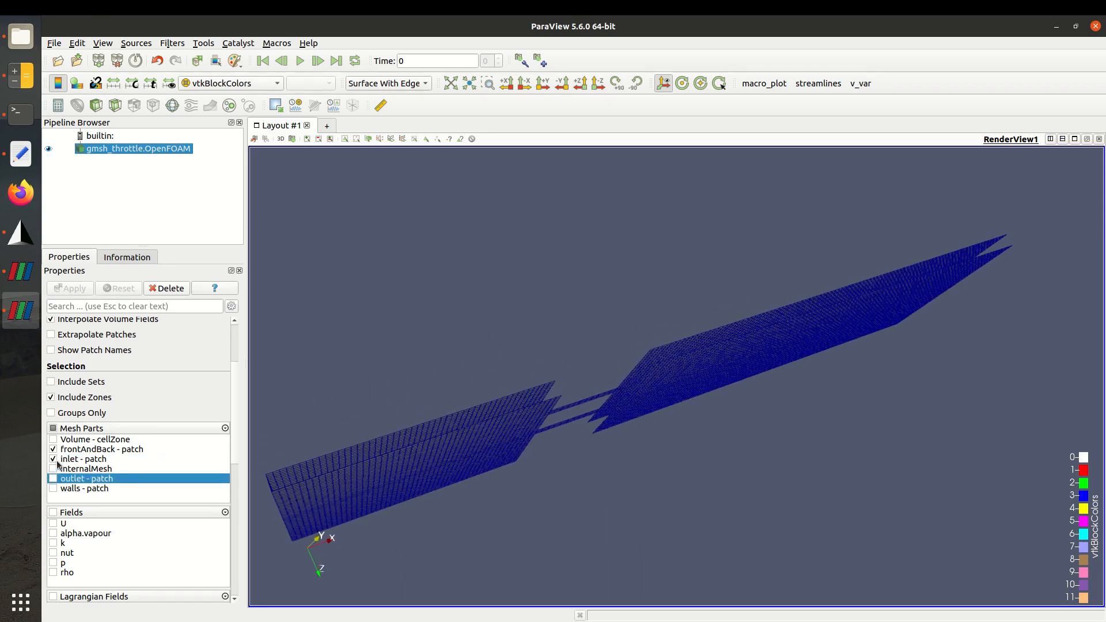
click(69, 289)
click(53, 449)
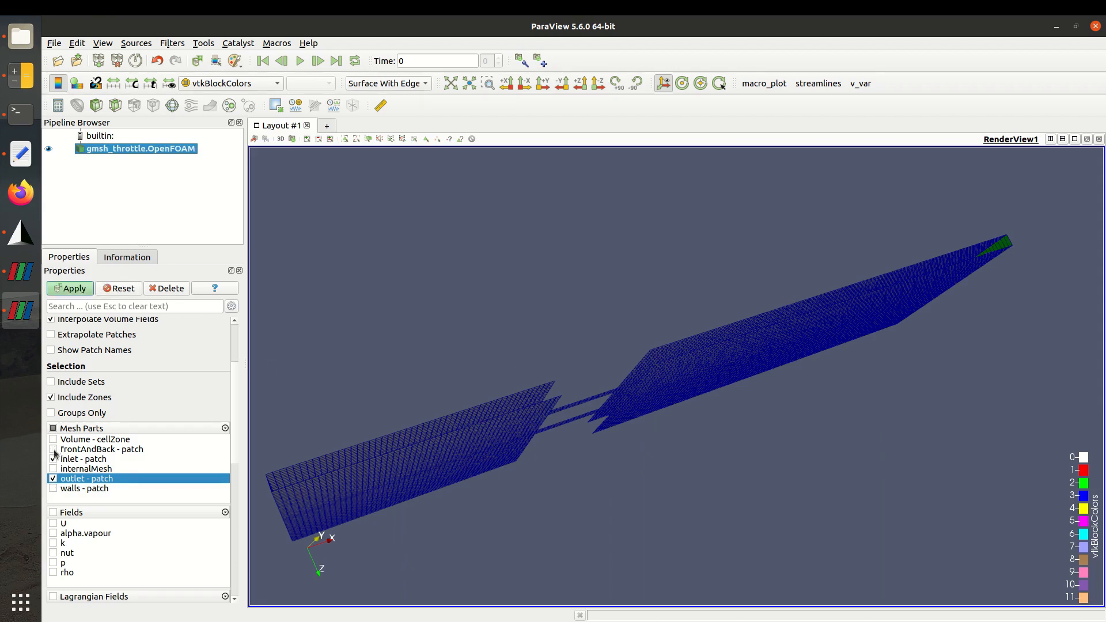
click(53, 489)
click(79, 291)
drag(397, 448, 454, 476)
scroll(210, 460, down, 2)
scroll(209, 461, up, 3)
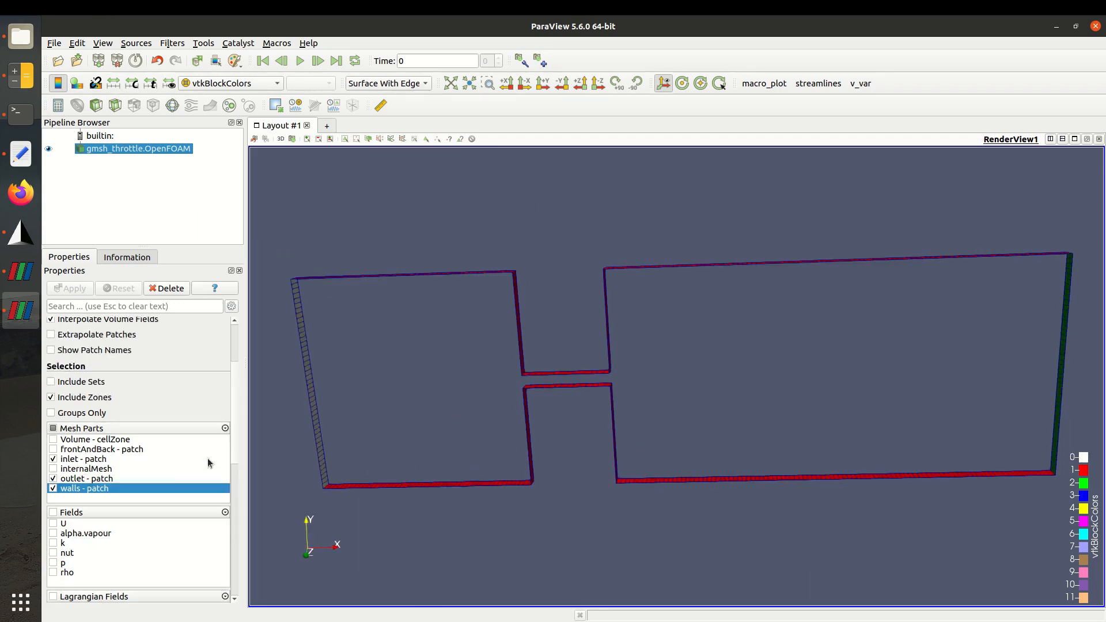
Close ParaView and open the boundary file from the gmsh_throttle case's constant/polyMesh folder at its patch definitions
click(1097, 24)
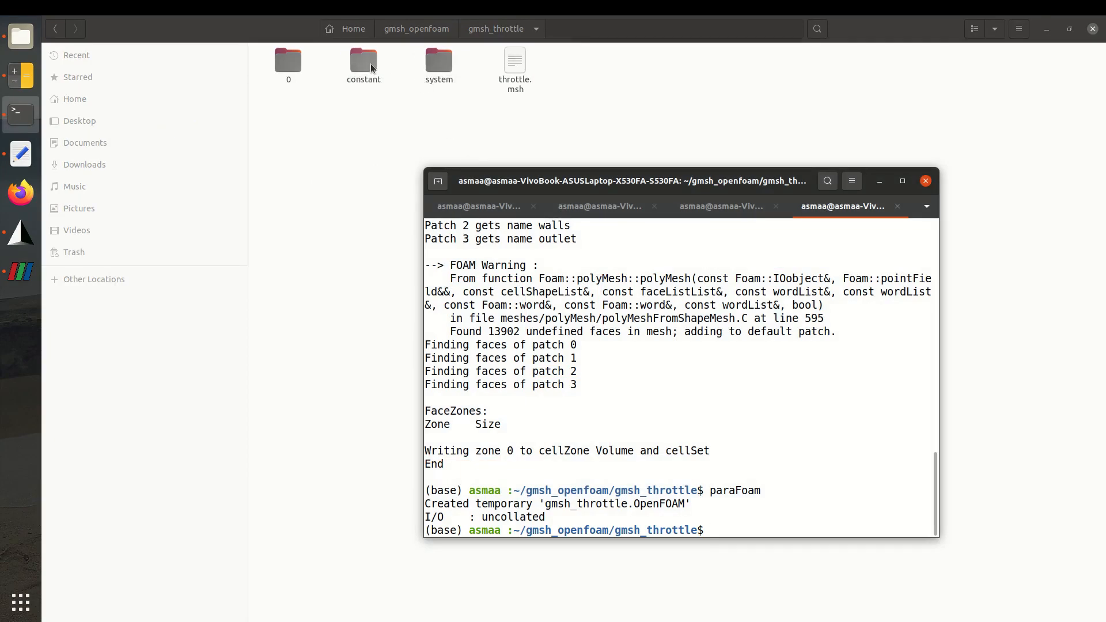
double_click(372, 68)
double_click(296, 68)
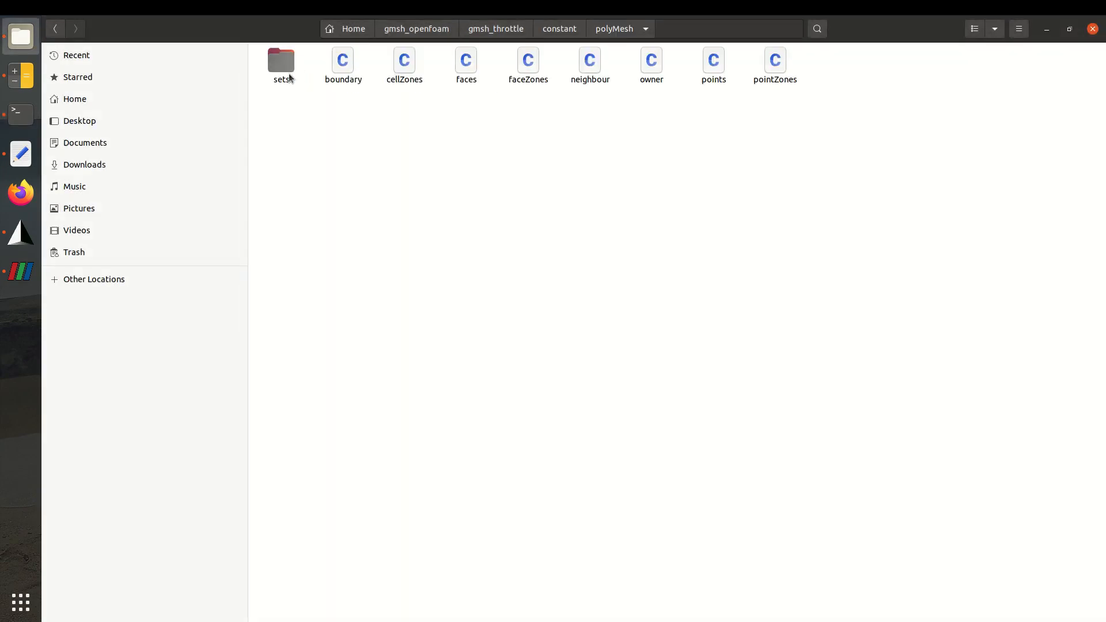
double_click(343, 68)
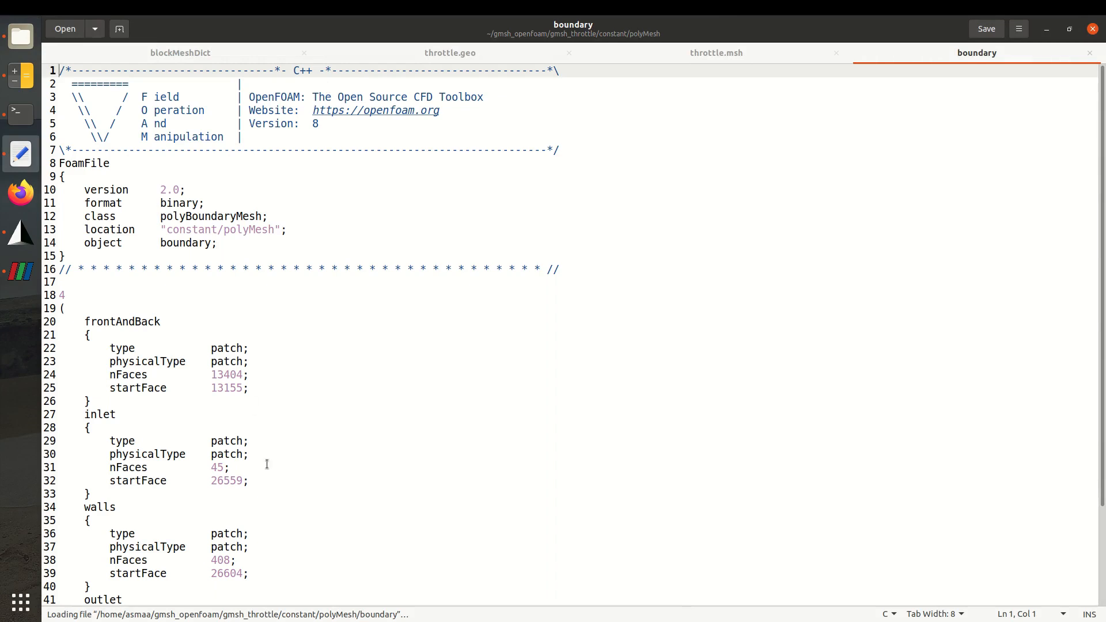
scroll(255, 409, down, 3)
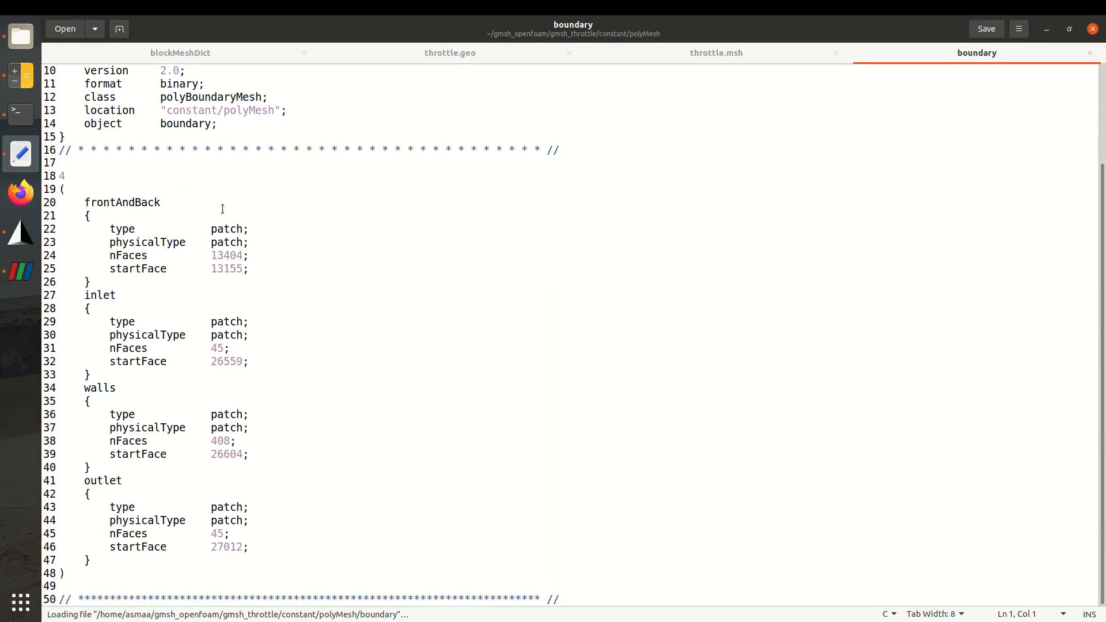
Set the frontAndBack type to empty and the walls type to wall, and save the boundary file
double_click(228, 230)
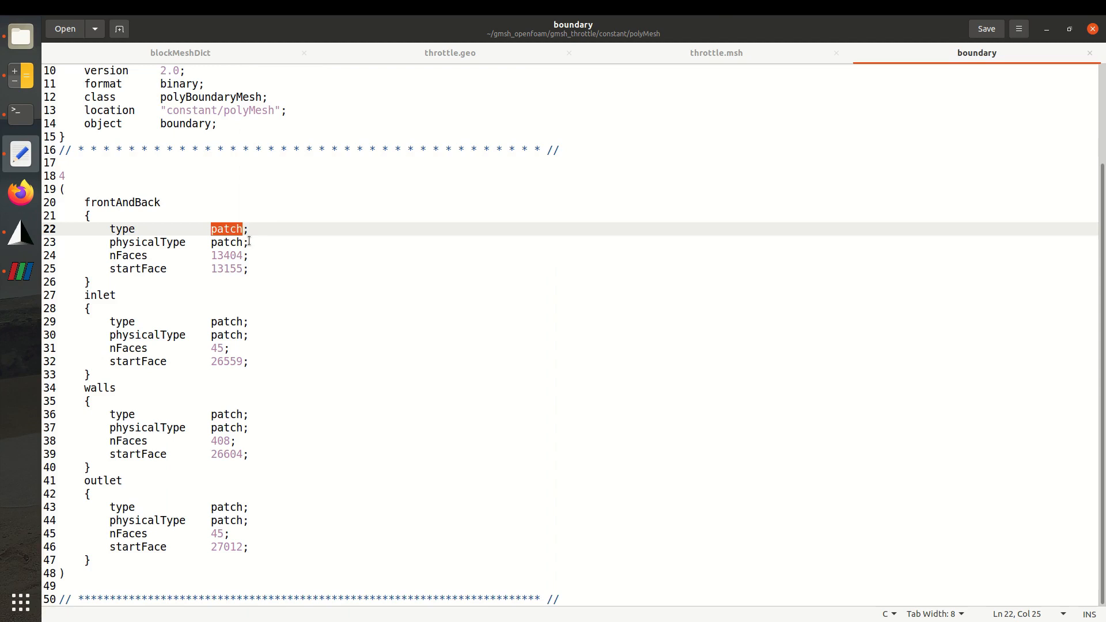
text(empty)
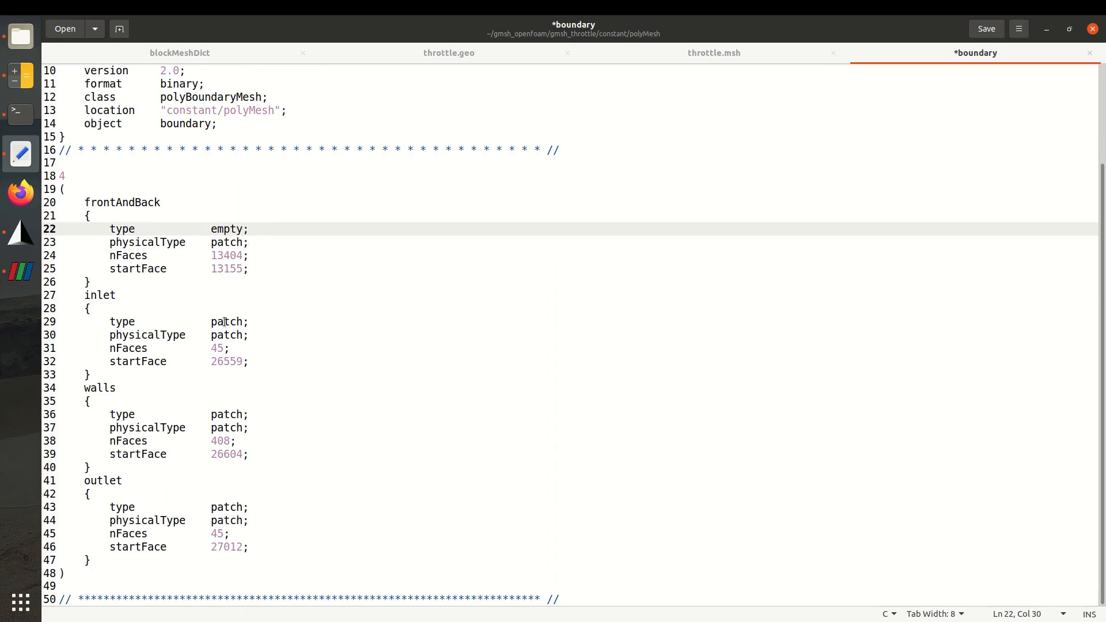
double_click(234, 417)
text(wall)
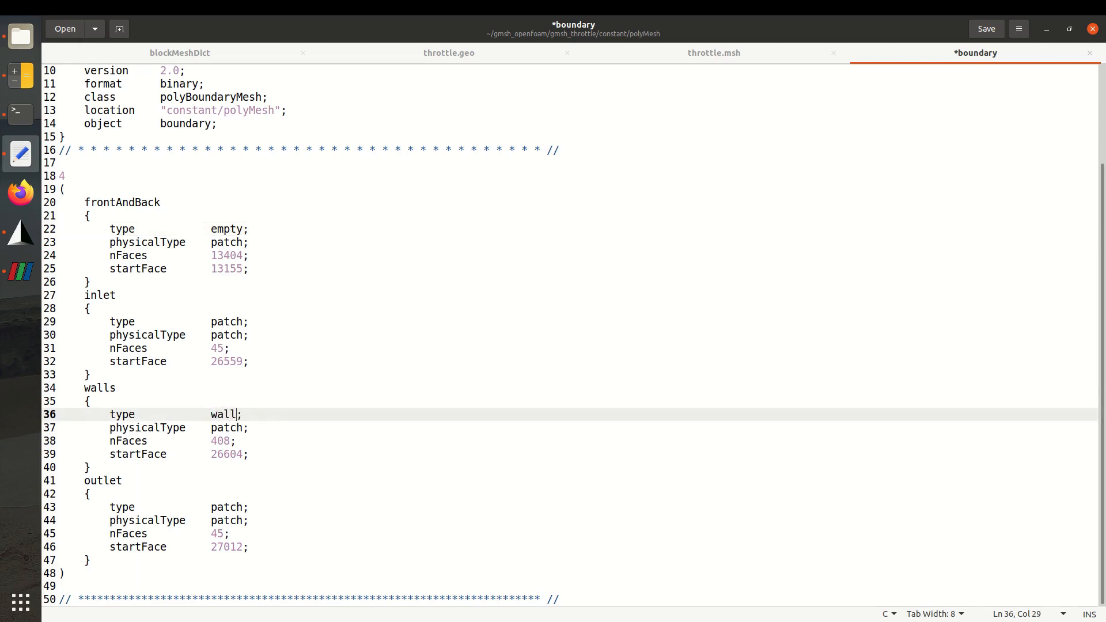
key(ctrl+s)
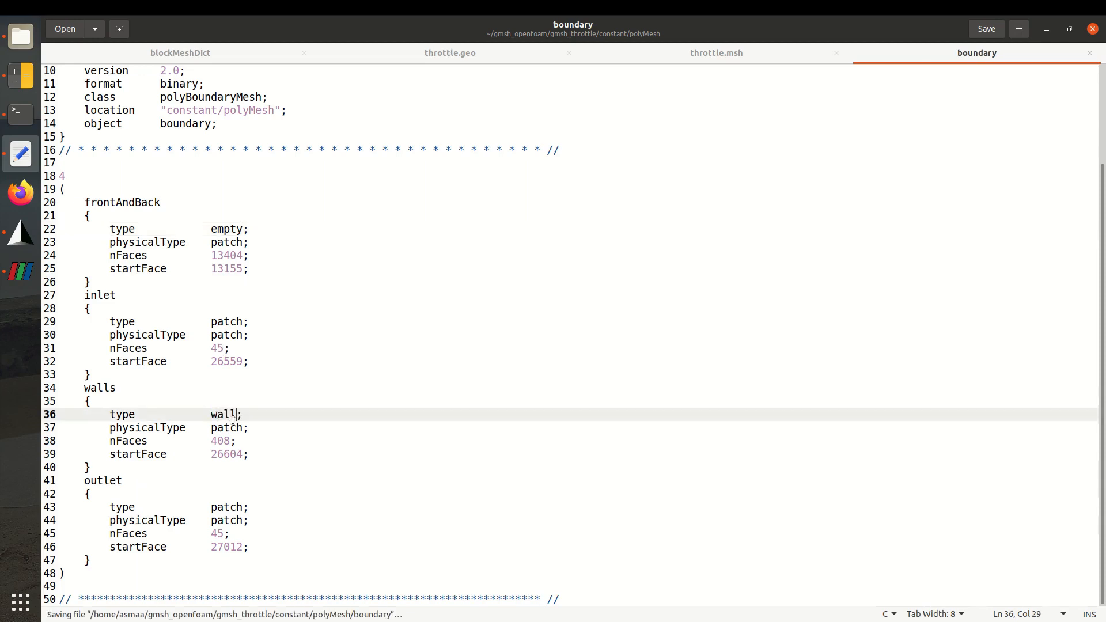
Switch to the terminal, relaunch paraFoam for the gmsh_throttle case, and load the mesh with the revised patch types
click(8, 118)
key(Up)
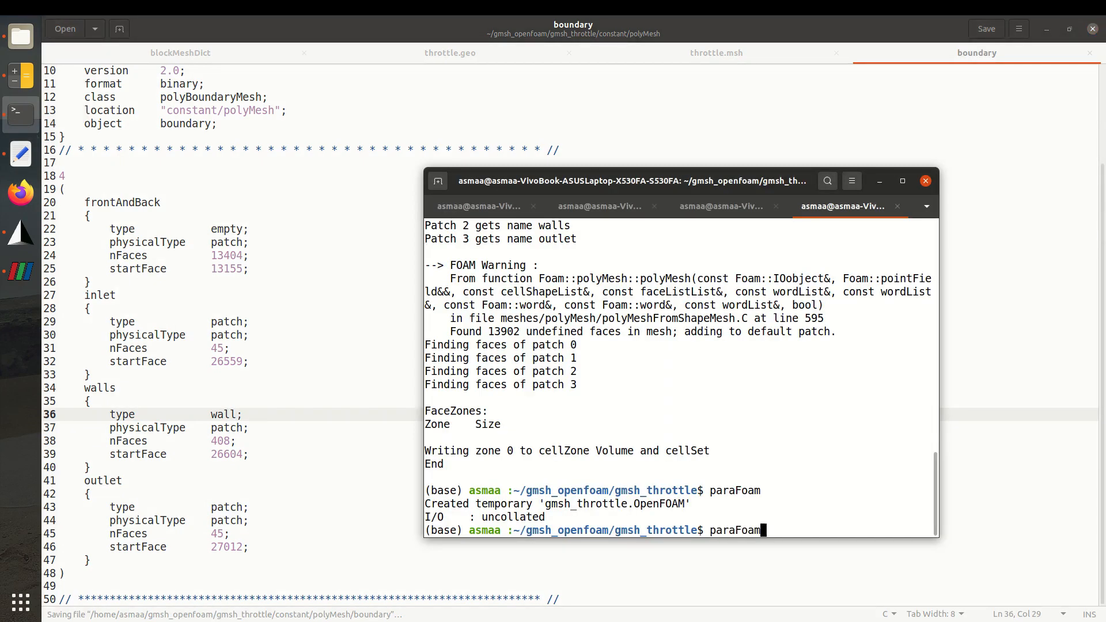
key(Return)
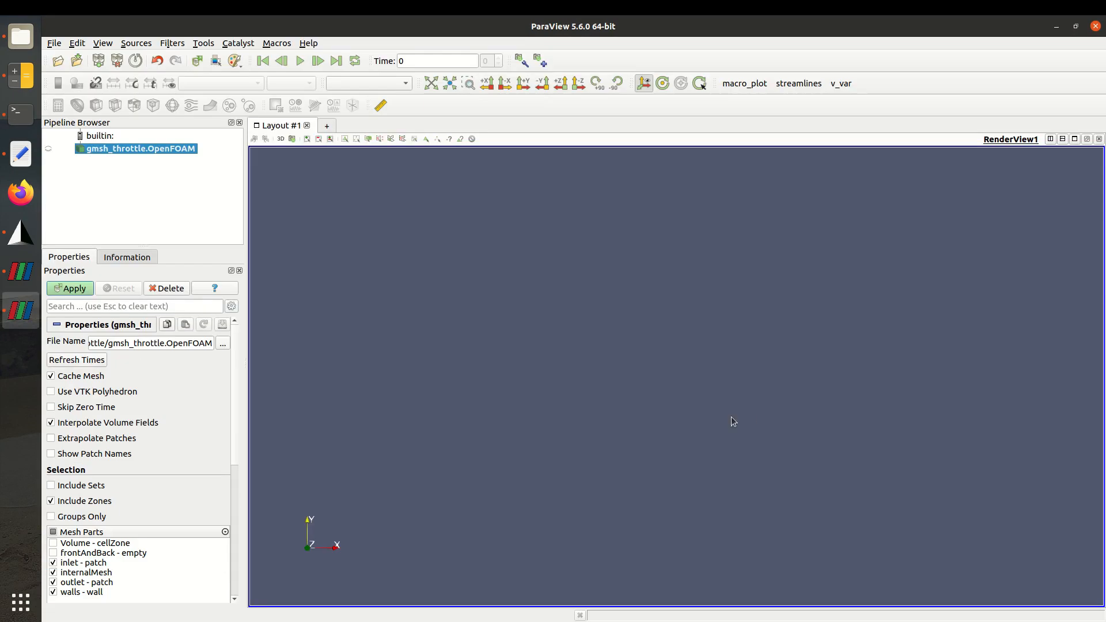
click(83, 289)
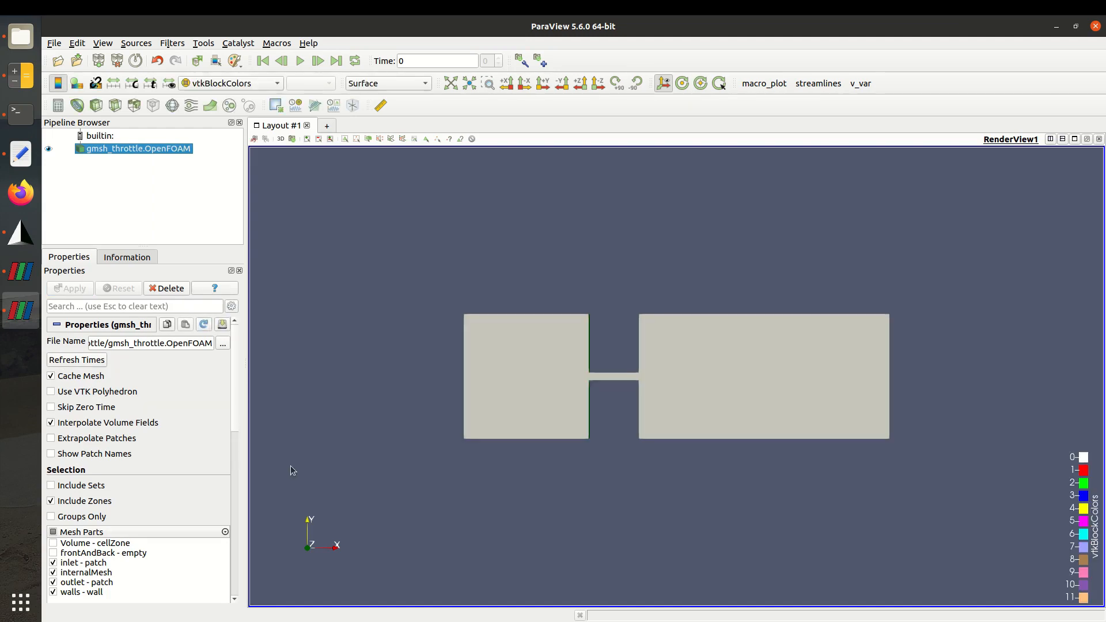
scroll(211, 447, down, 3)
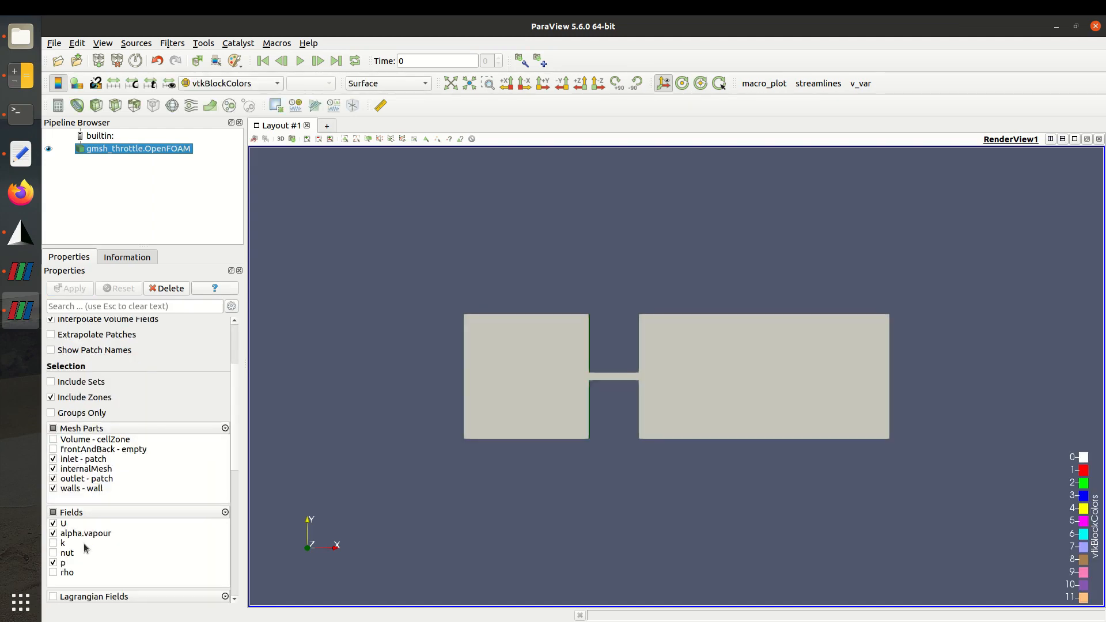
Examine the reloaded gmsh_throttle mesh with its revised patch types, and close ParaView
click(212, 85)
click(201, 37)
drag(463, 352, 461, 412)
click(1096, 26)
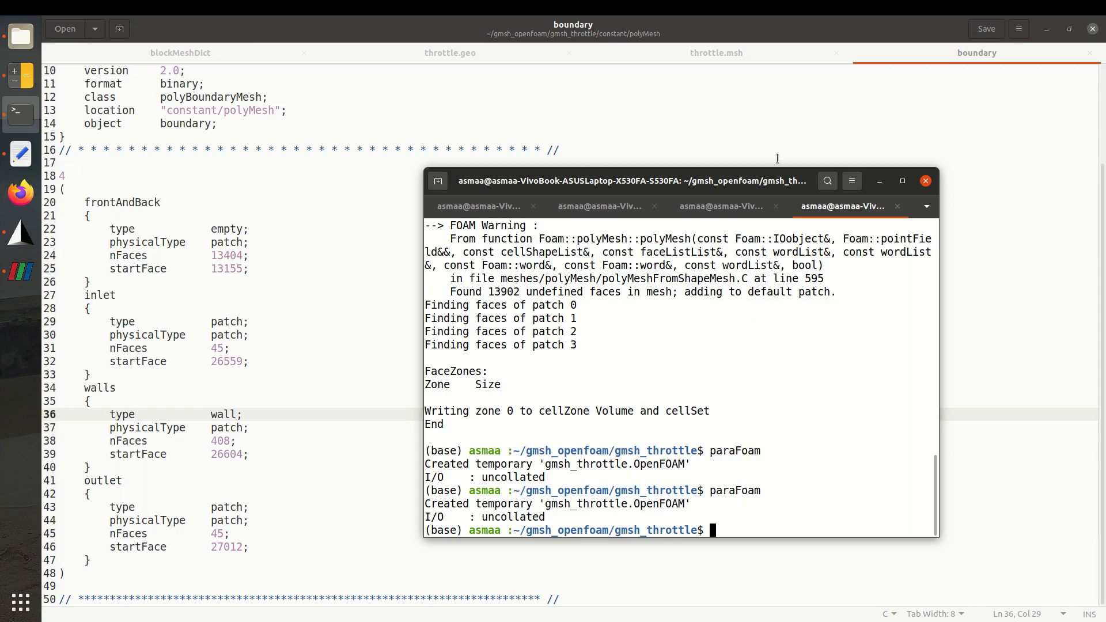
Switch to throttle.geo in the text editor and set the Extrude z distance to 0.005
click(720, 73)
click(714, 56)
click(432, 56)
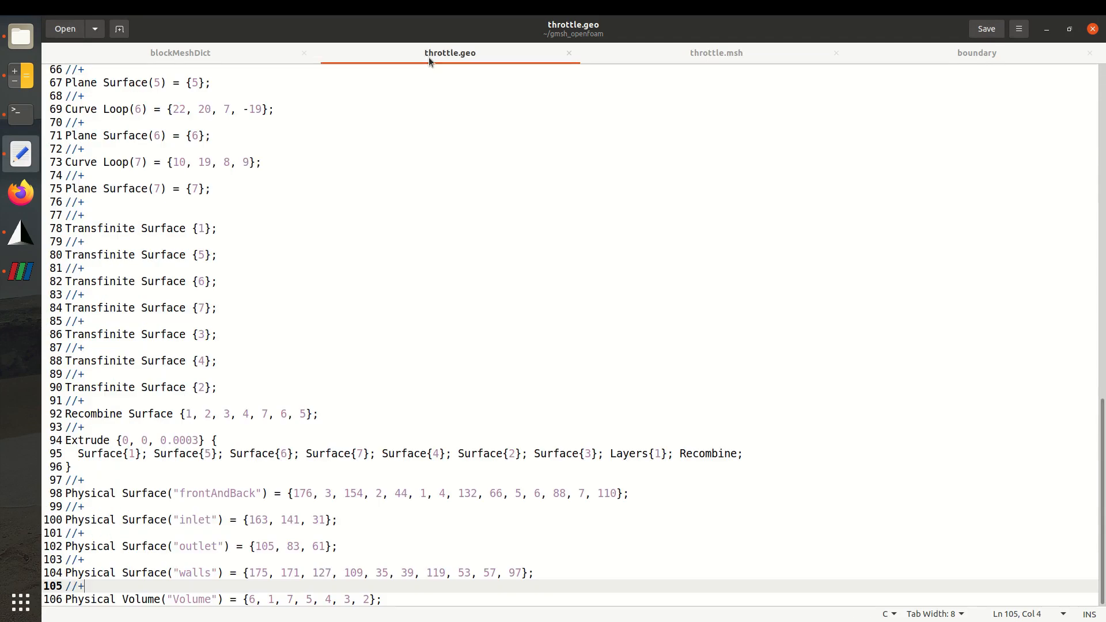
click(66, 440)
drag(66, 440, 195, 440)
double_click(185, 441)
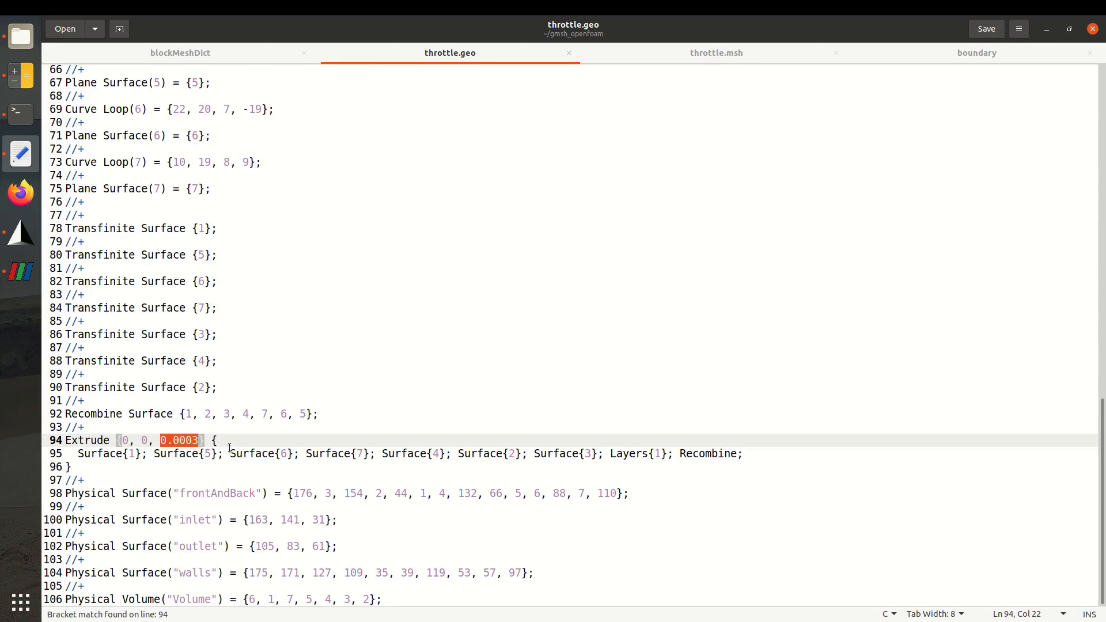
scroll(229, 449, up, 5)
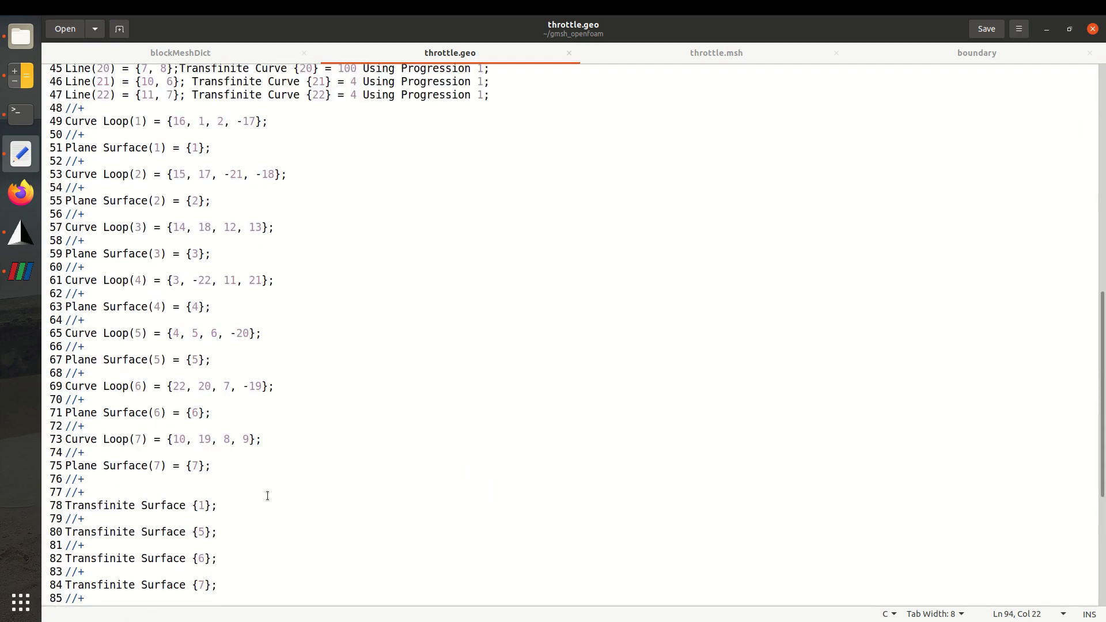
scroll(259, 463, down, 5)
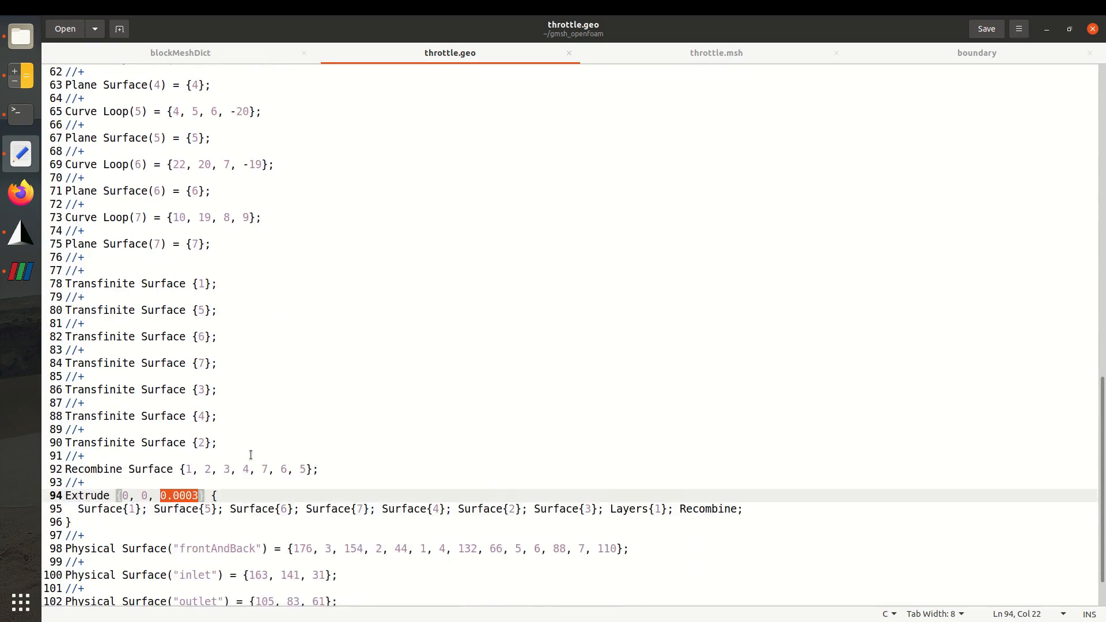
key(Right)
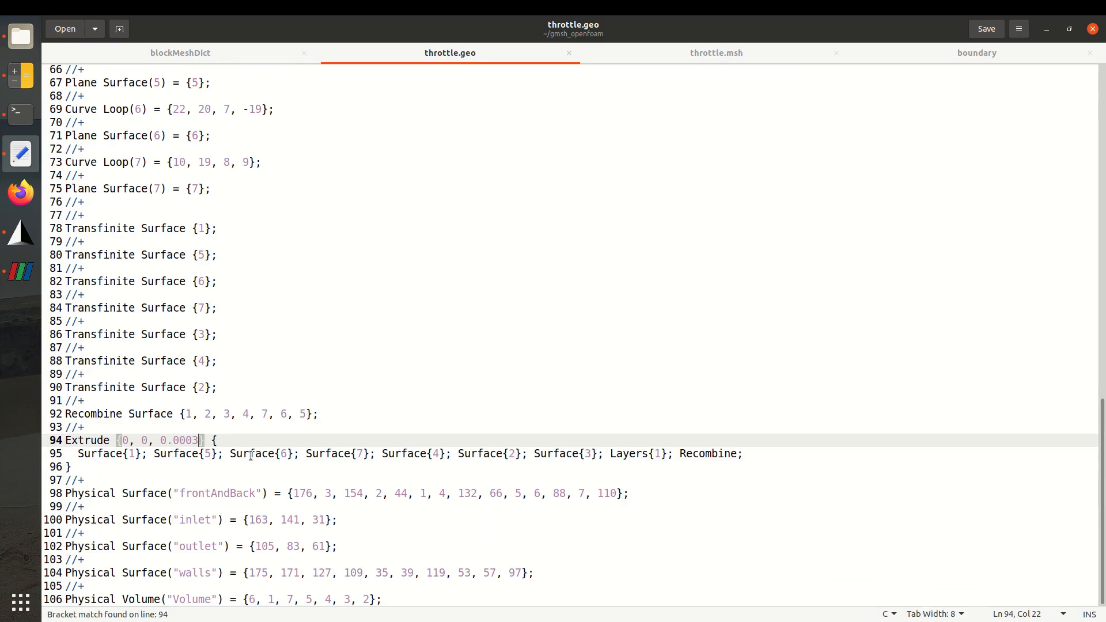
key(BackSpace)
key(BackSpace)
text(5)
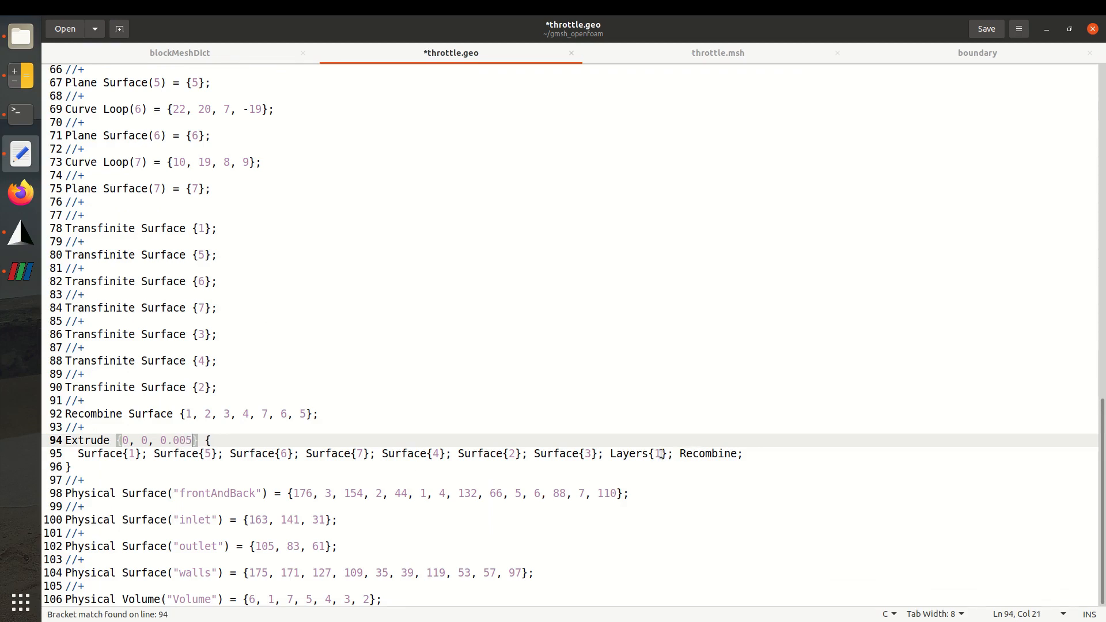
Set the extrusion's Layers value to 50 and save throttle.geo
drag(661, 454, 657, 454)
text(50)
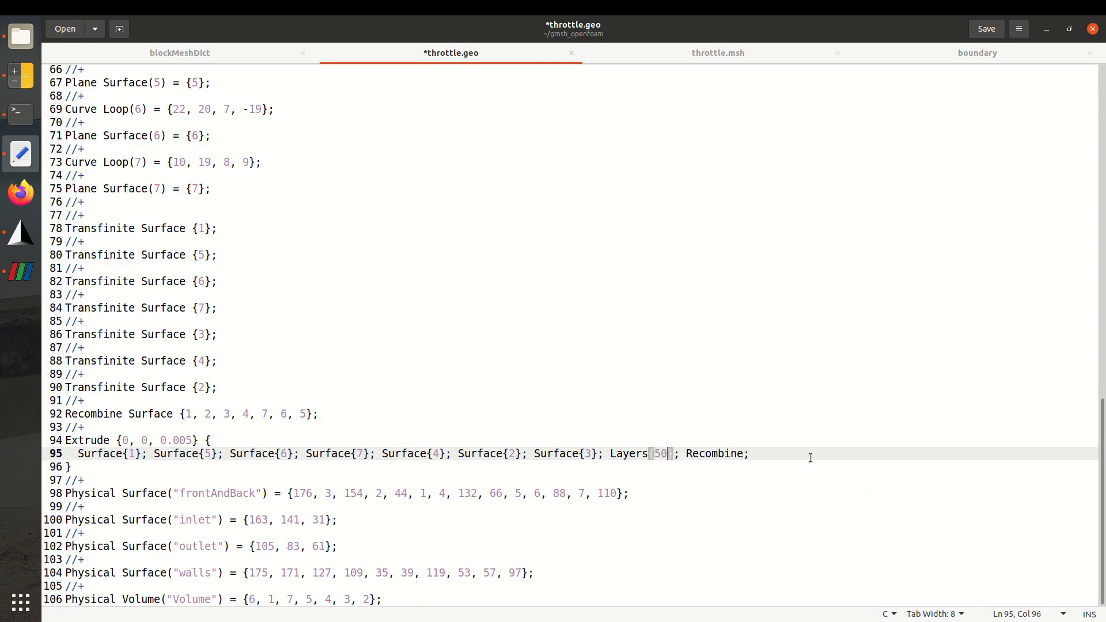
click(975, 30)
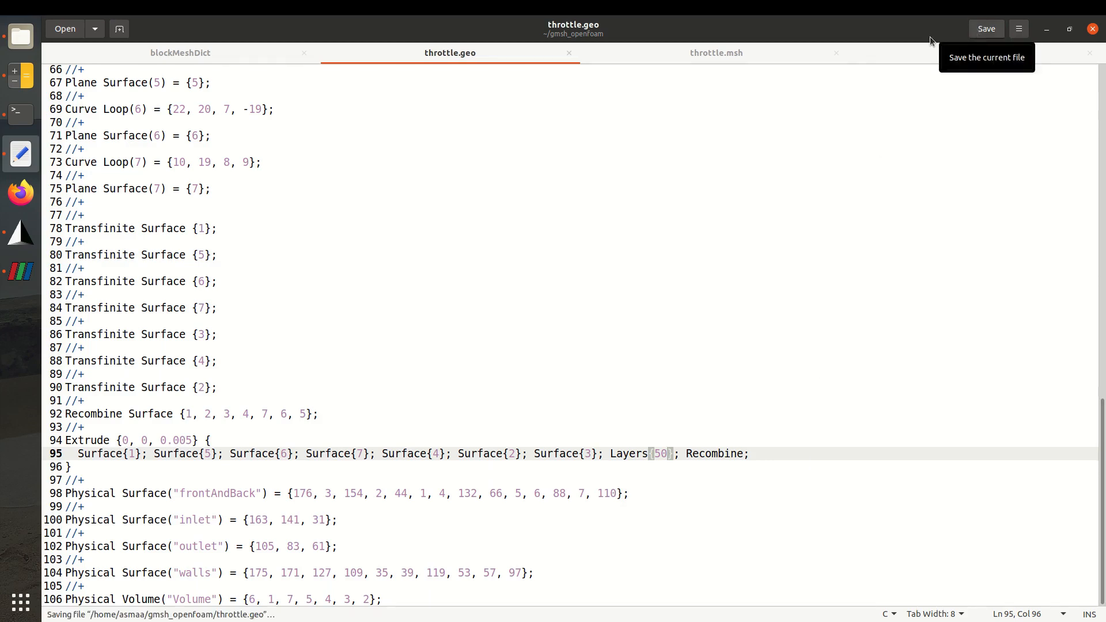
Switch to Gmsh, reload the throttle script, and generate the 2D and 3D meshes
click(21, 233)
click(93, 219)
drag(342, 308, 253, 367)
click(82, 375)
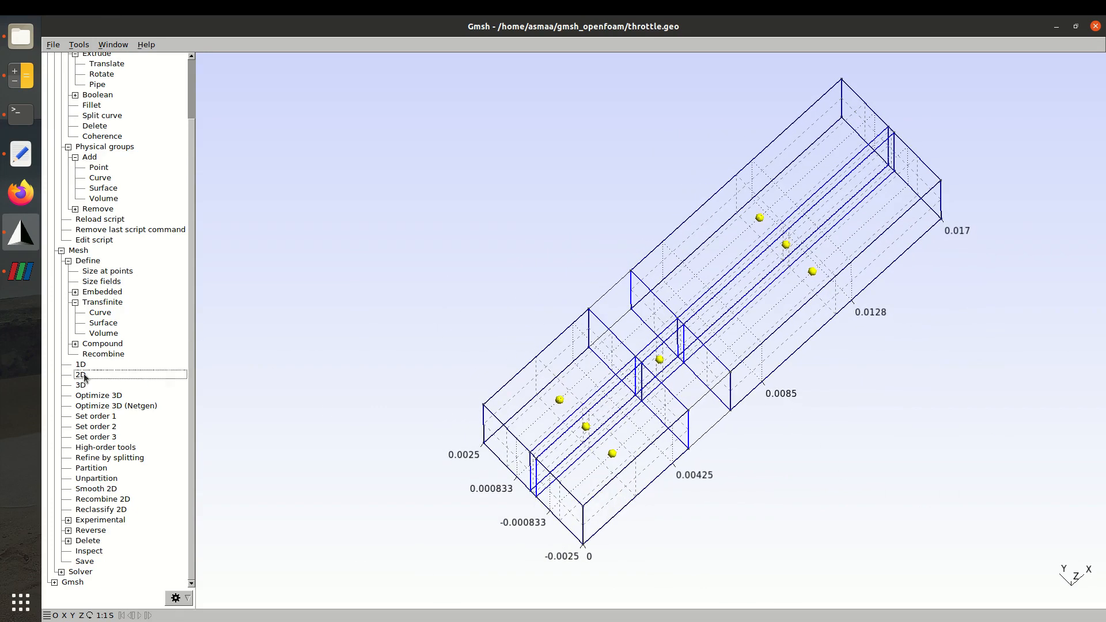
click(79, 385)
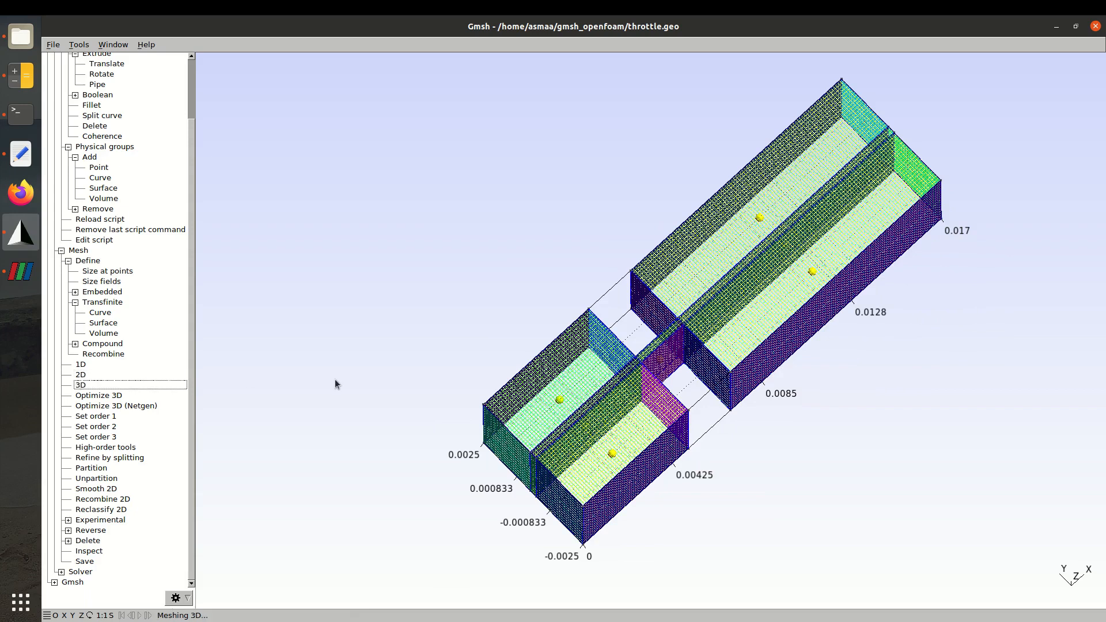
Examine the thickened 3D throttle mesh from the Y, Z and X directions and from oblique angles
drag(635, 237, 667, 182)
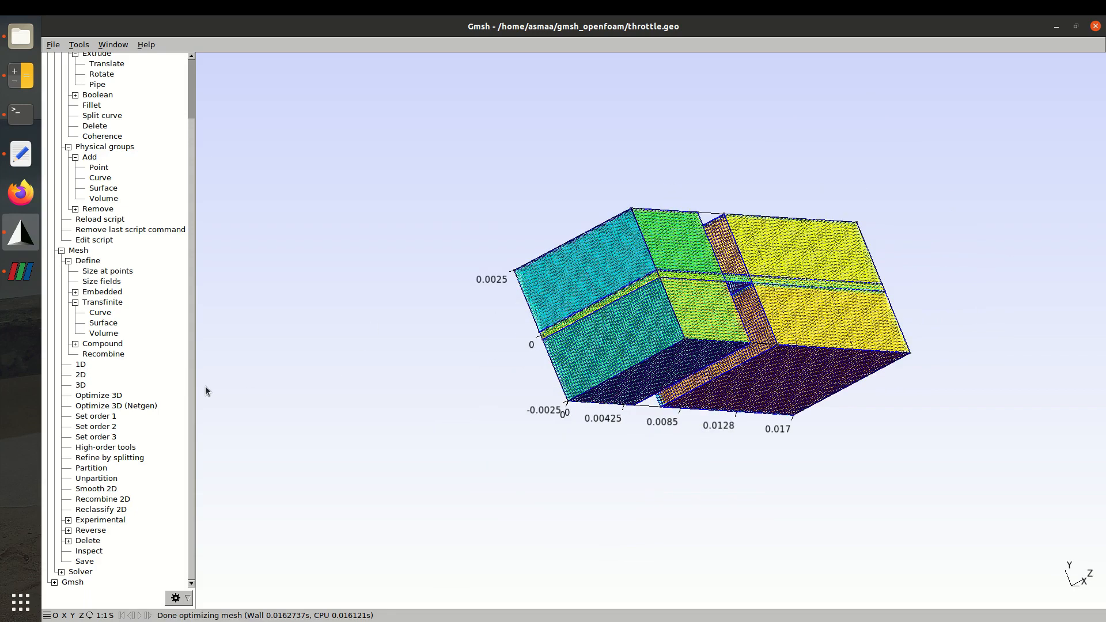
drag(434, 365, 501, 373)
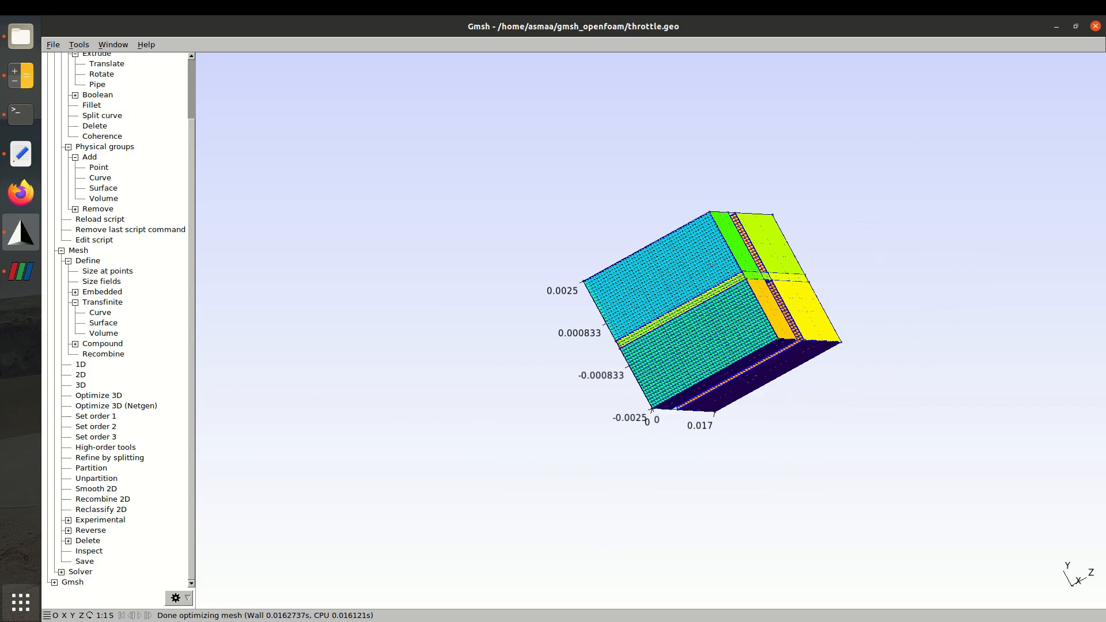
click(72, 616)
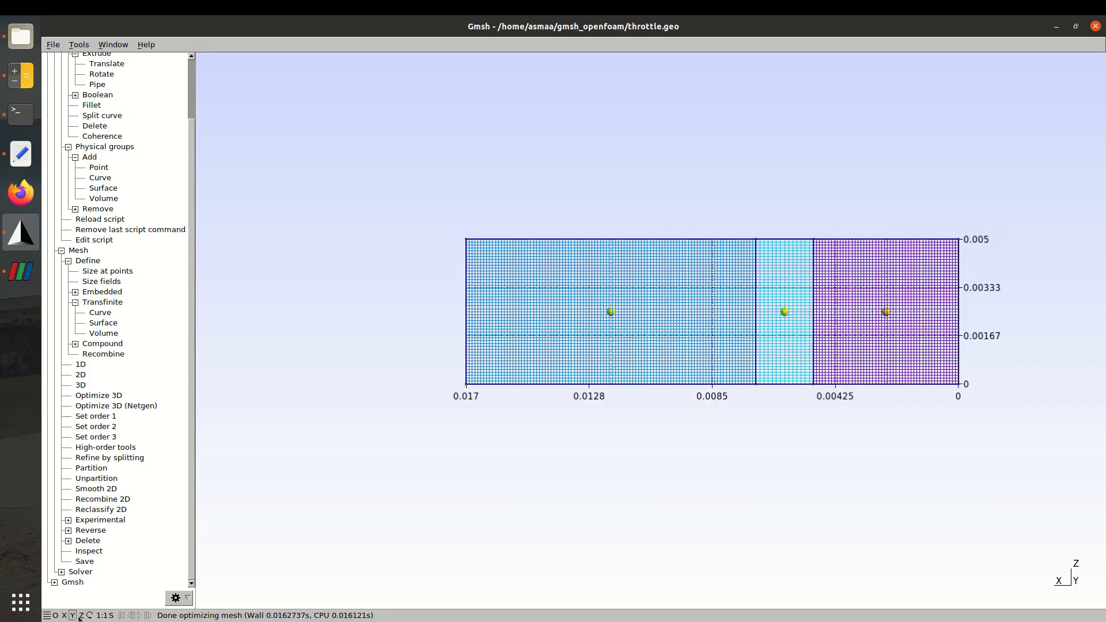
click(80, 616)
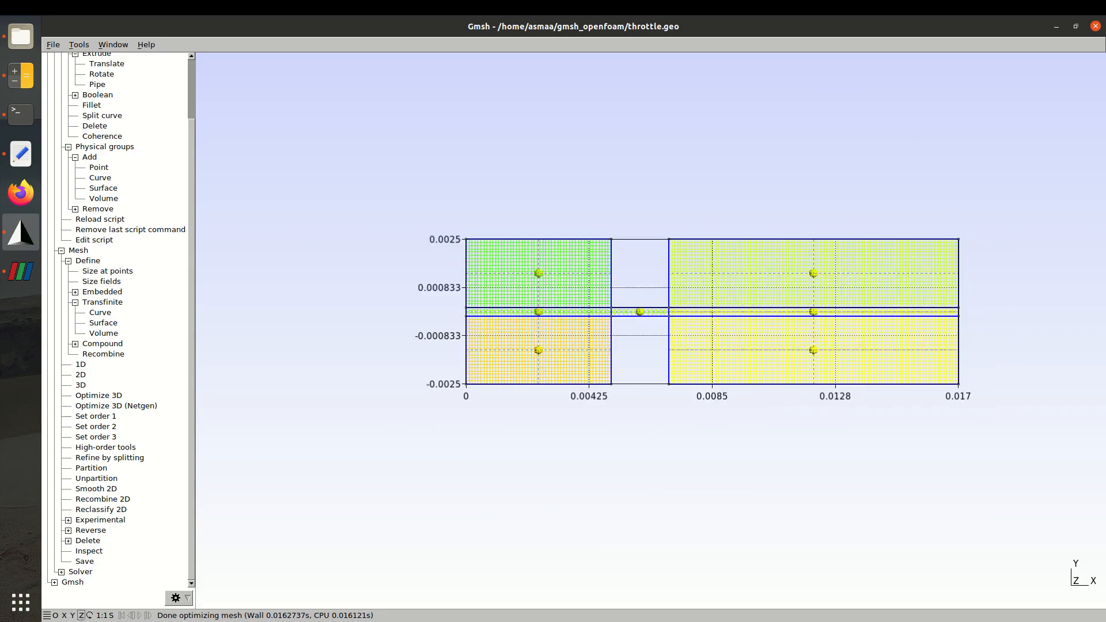
click(64, 616)
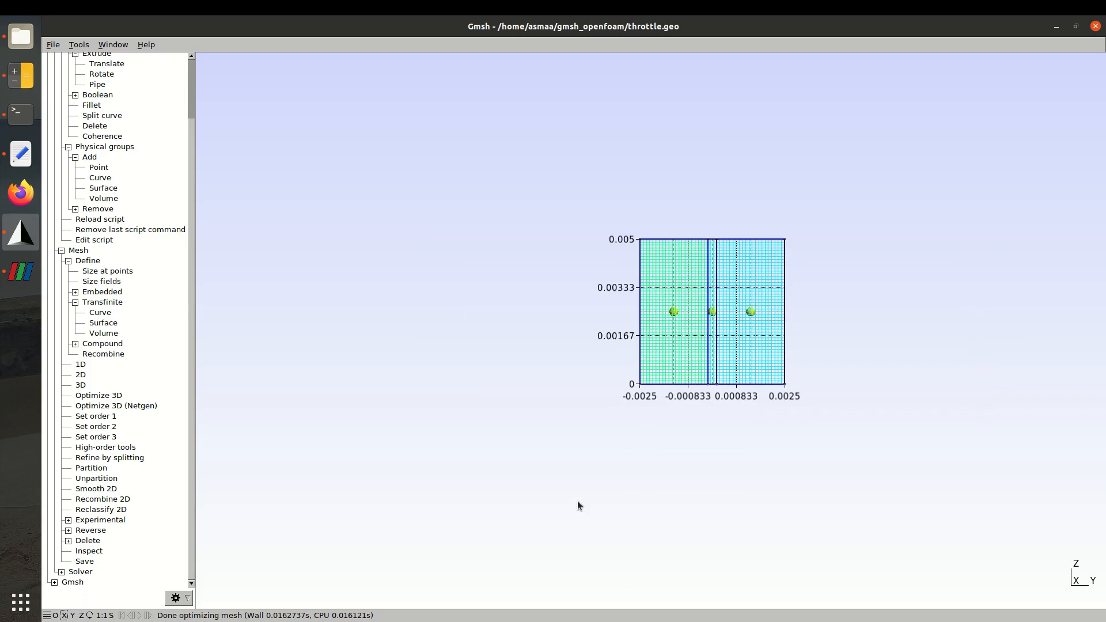
scroll(577, 501, up, 5)
scroll(577, 500, up, 3)
scroll(576, 500, up, 3)
drag(815, 366, 702, 455)
drag(847, 362, 850, 212)
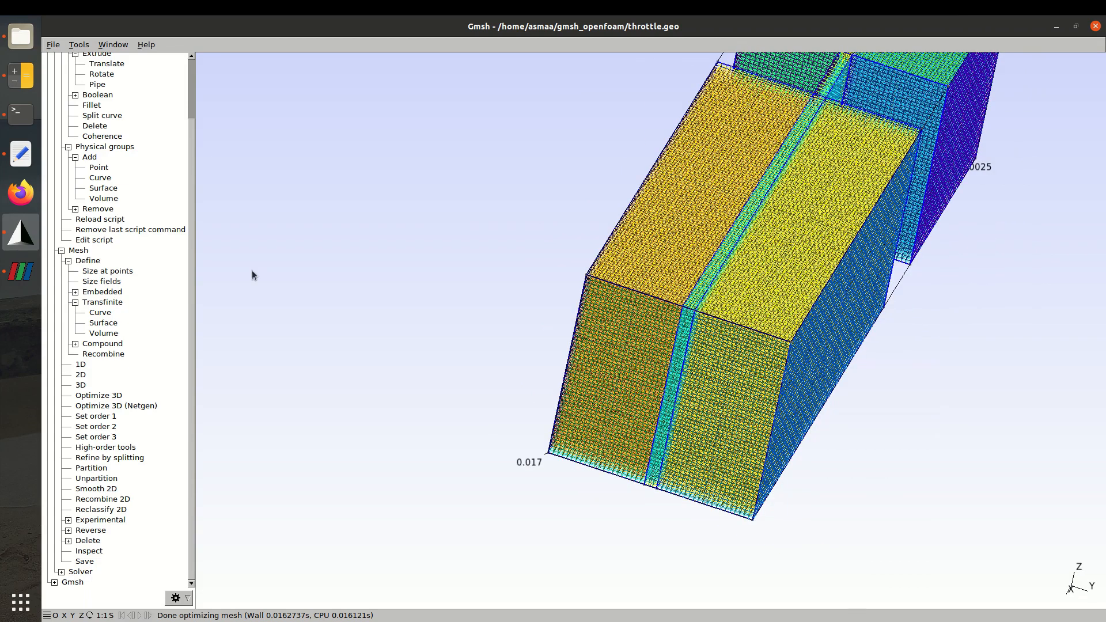
Export the mesh as throttle3d.msh into the gmsh_openfoam folder in Version 2 ASCII format
click(53, 45)
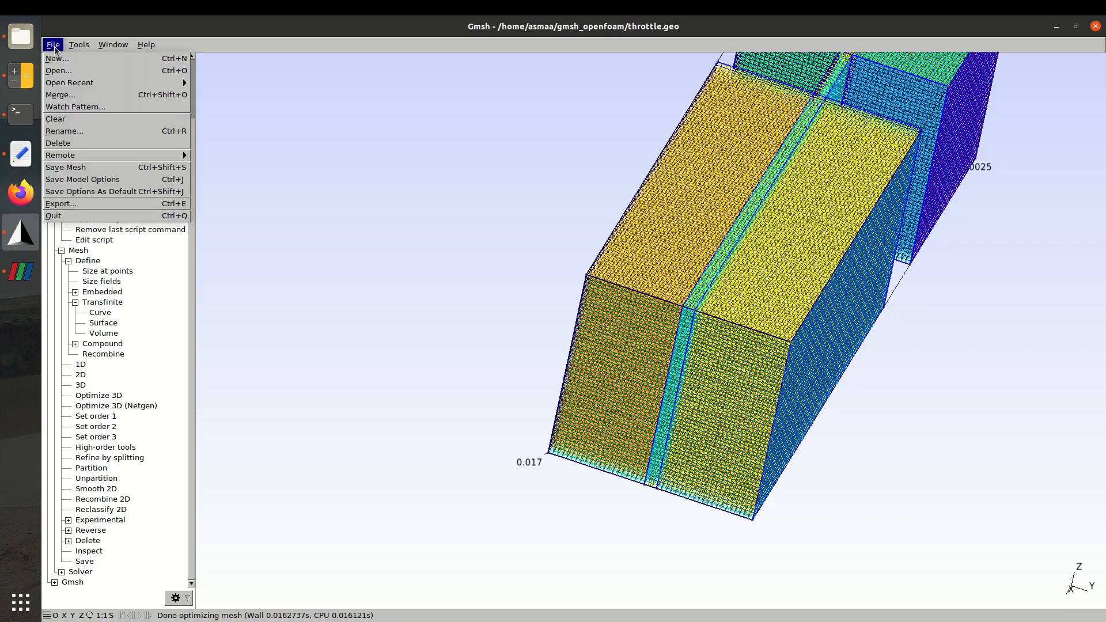
click(98, 203)
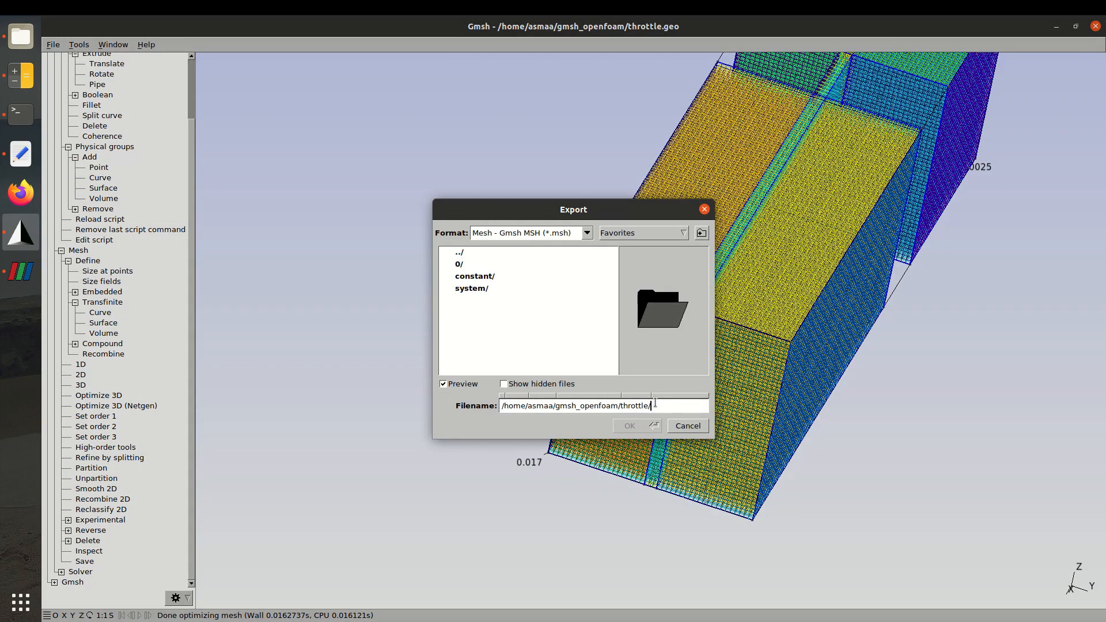
text(3d.msh)
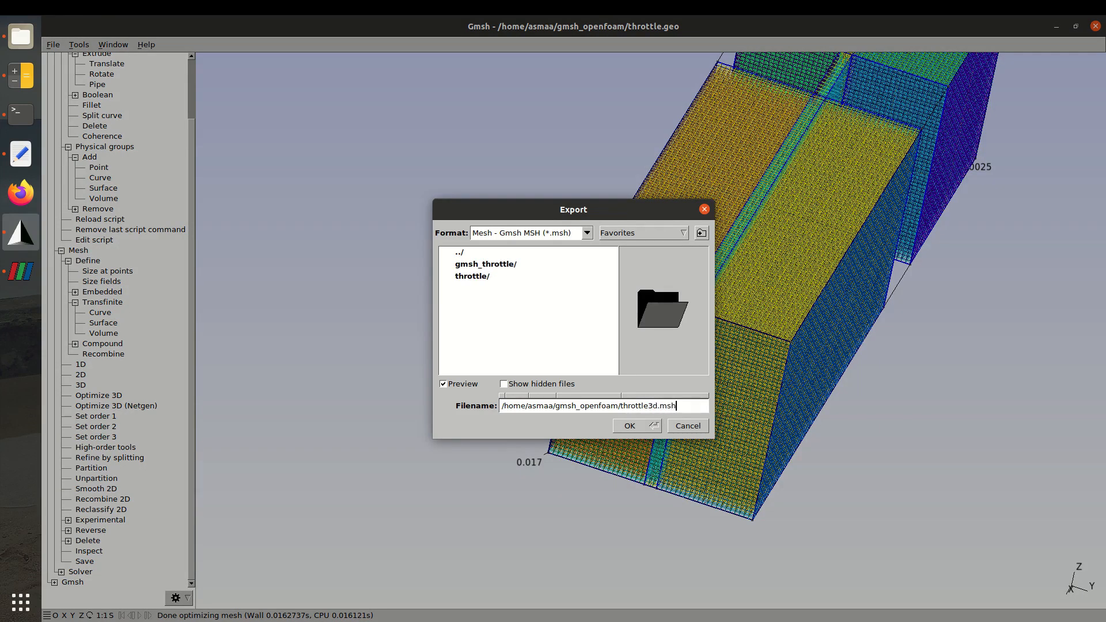
key(Return)
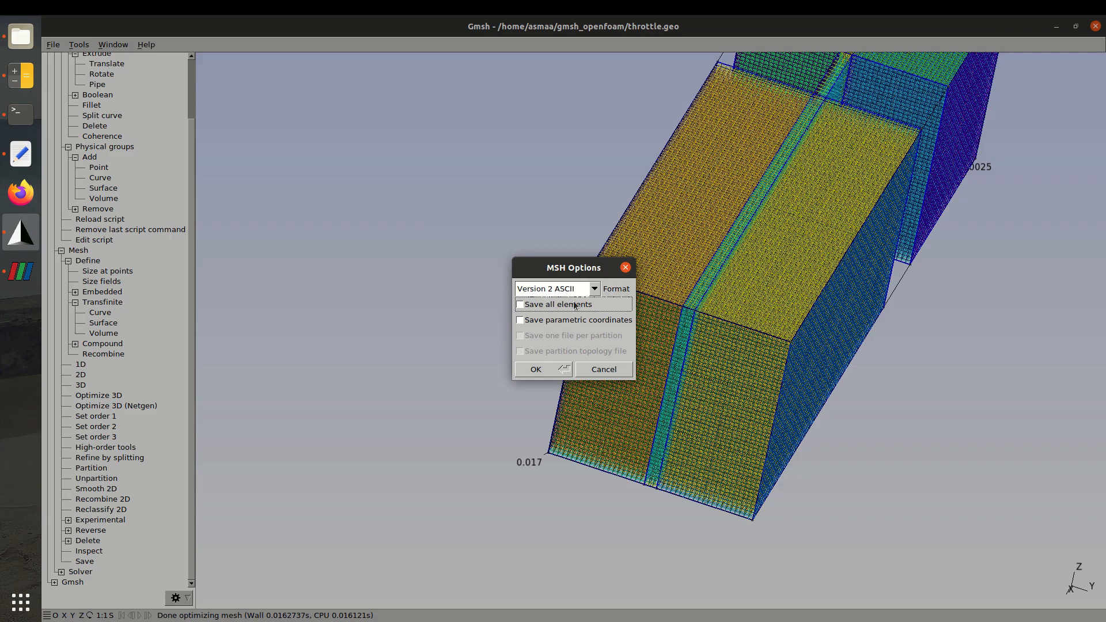
click(565, 370)
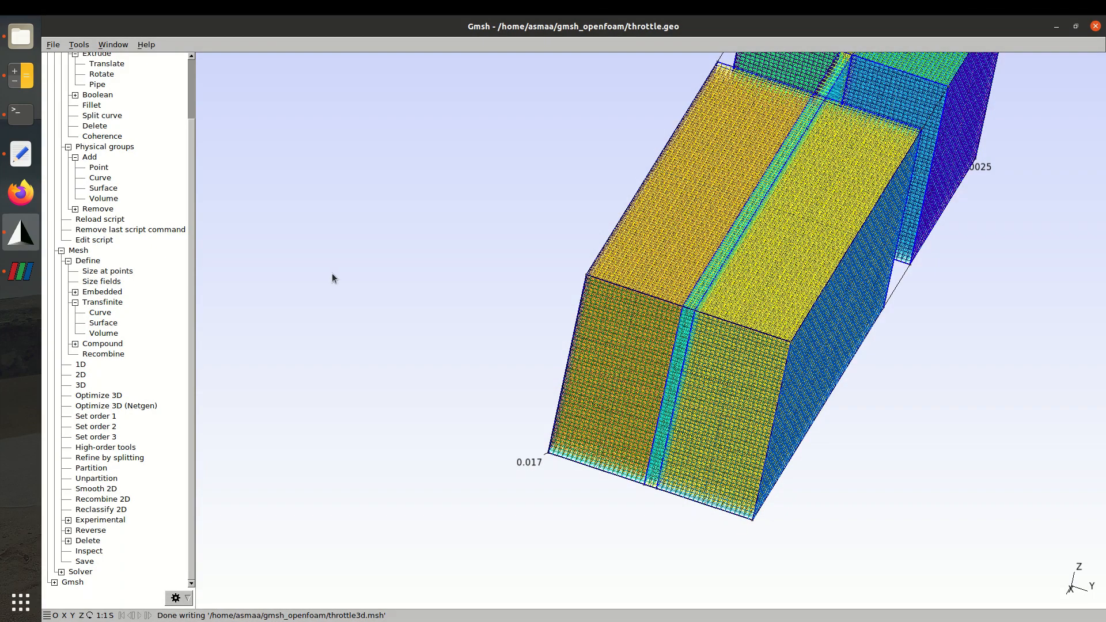
Switch to the file manager and duplicate the gmsh_throttle case folder inside gmsh_openfoam
click(20, 36)
click(484, 92)
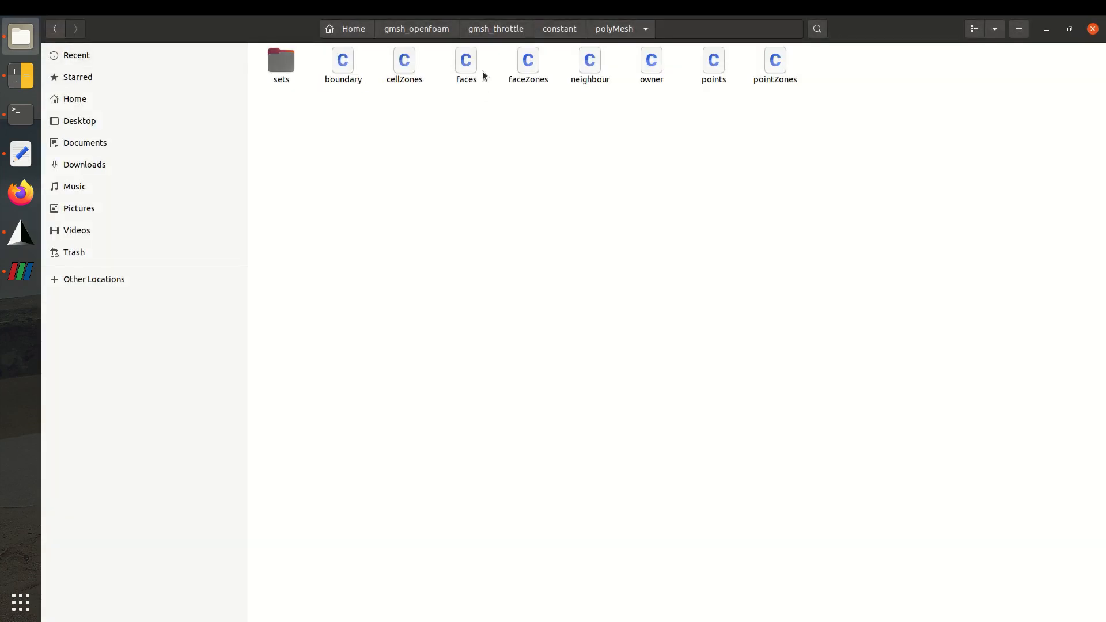
click(495, 28)
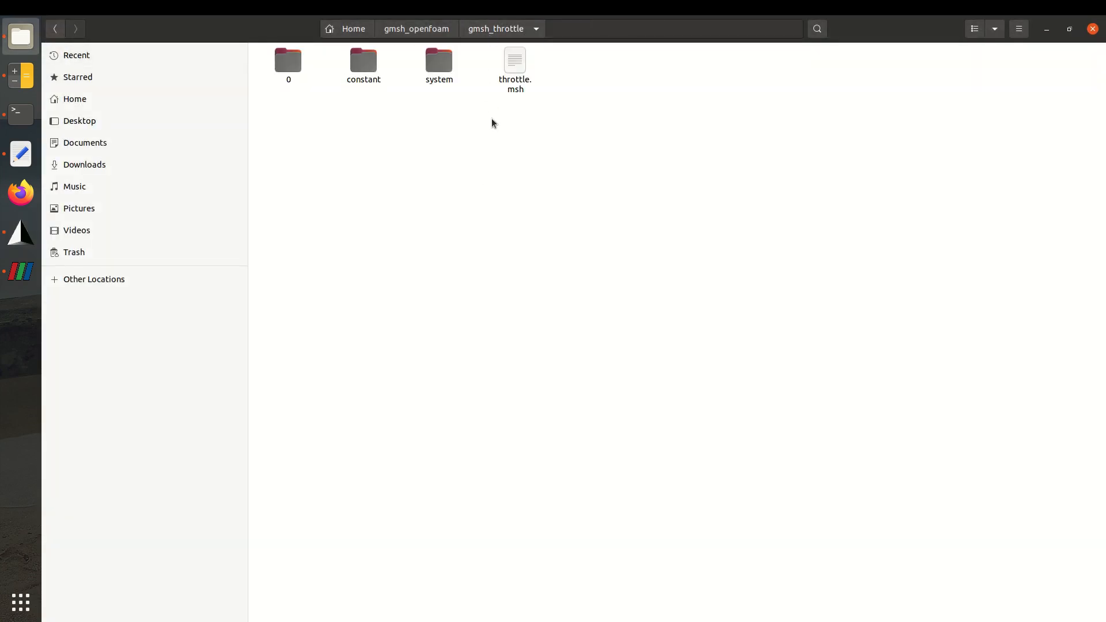
click(444, 30)
click(515, 72)
click(531, 142)
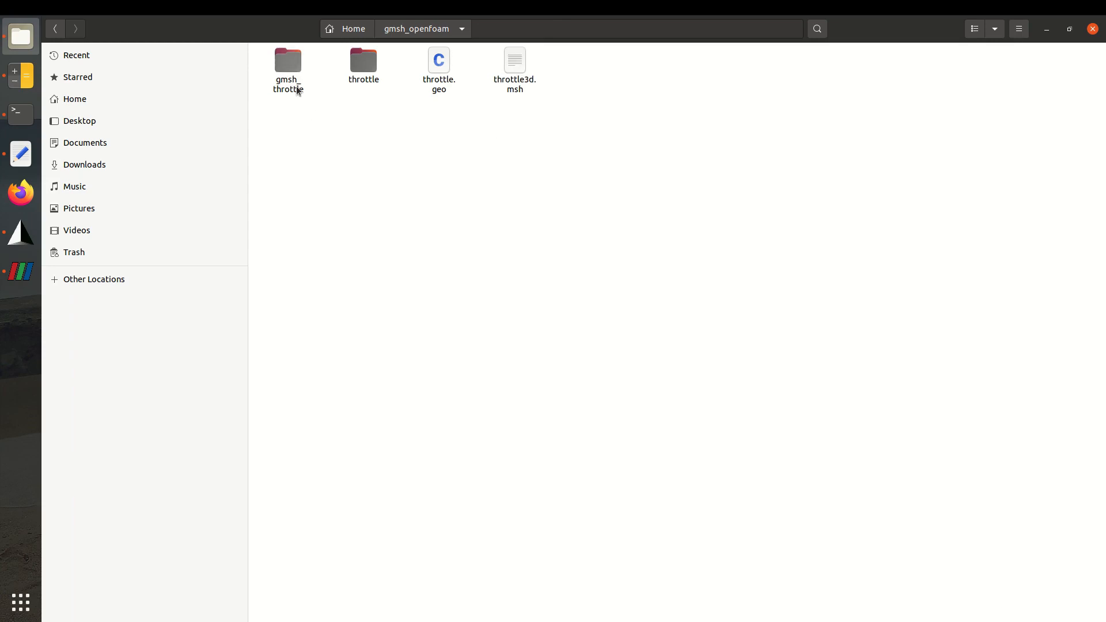
click(296, 86)
key(ctrl+c)
key(ctrl+v)
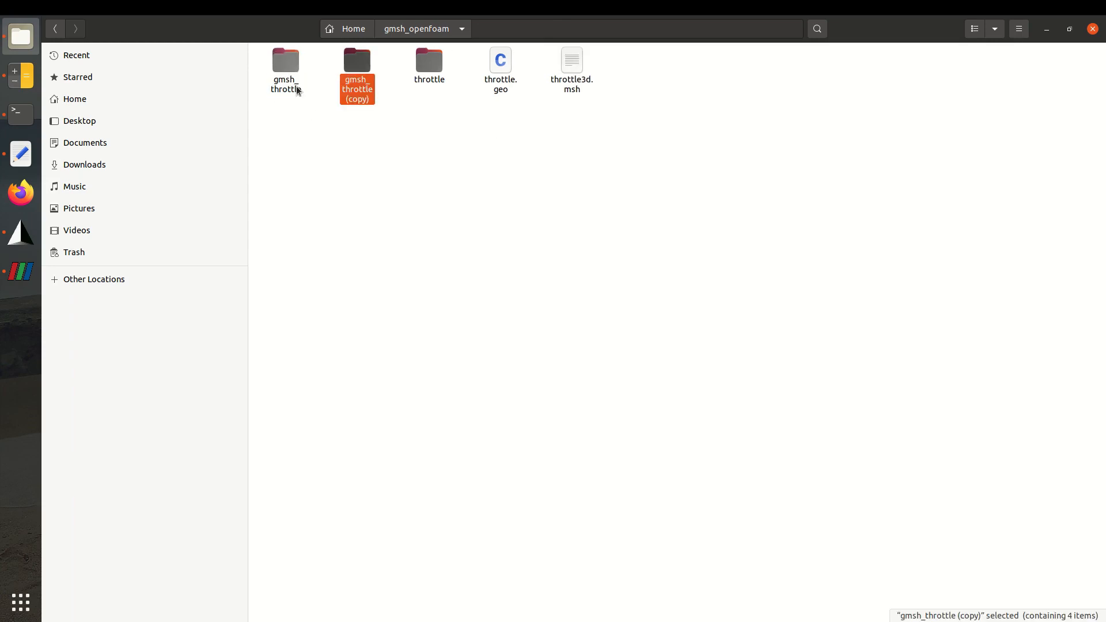
Rename the copied case folder as gmsh_throttle3D
right_click(353, 84)
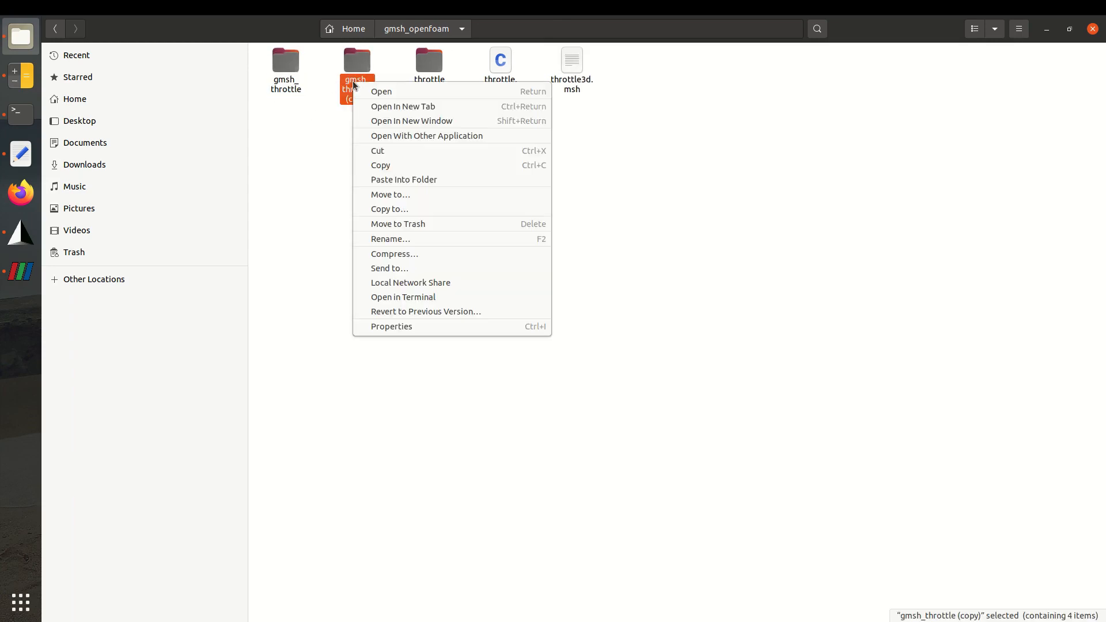
click(422, 236)
key(End)
key(BackSpace)
key(BackSpace)
key(BackSpace)
key(BackSpace)
key(BackSpace)
key(BackSpace)
key(BackSpace)
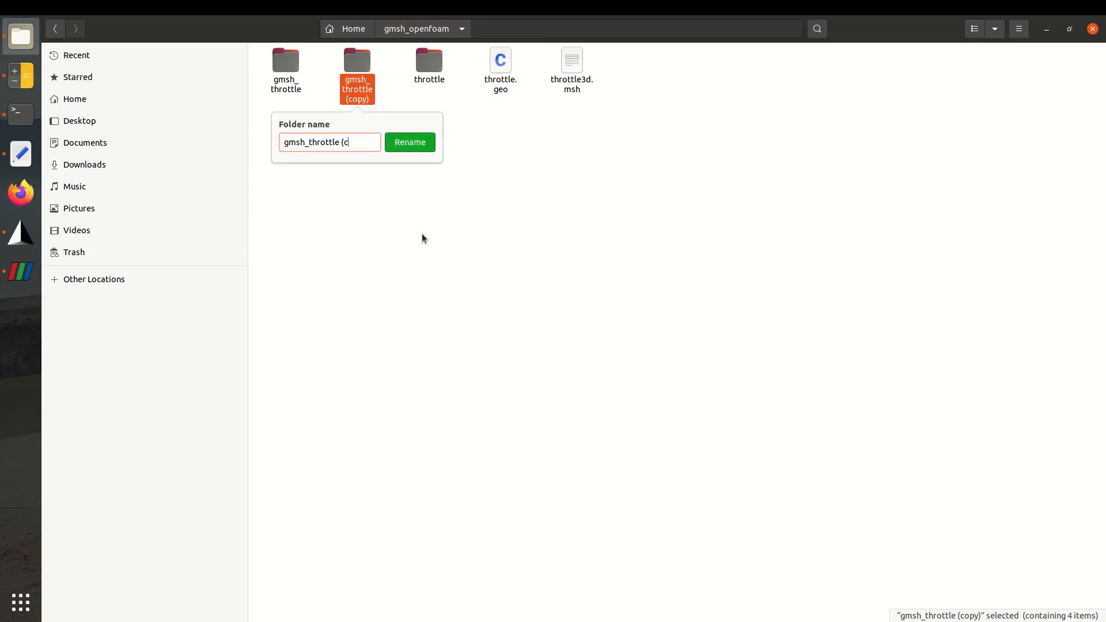
text(3D)
key(Return)
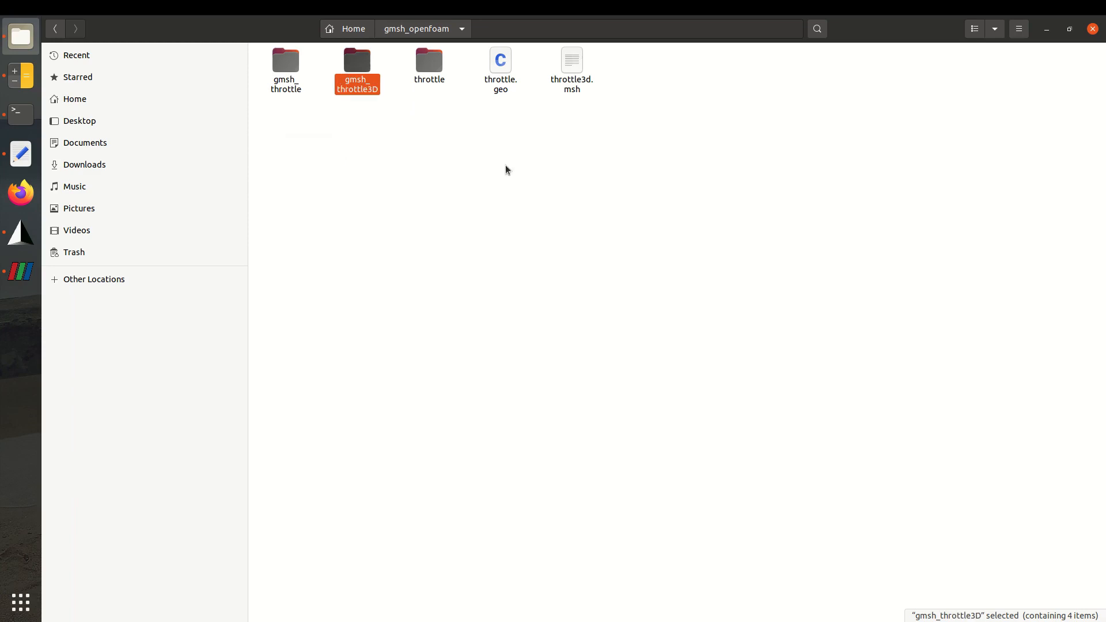
Move throttle3d.msh into the gmsh_throttle3D folder and open that folder
drag(567, 88, 354, 89)
click(364, 71)
double_click(364, 71)
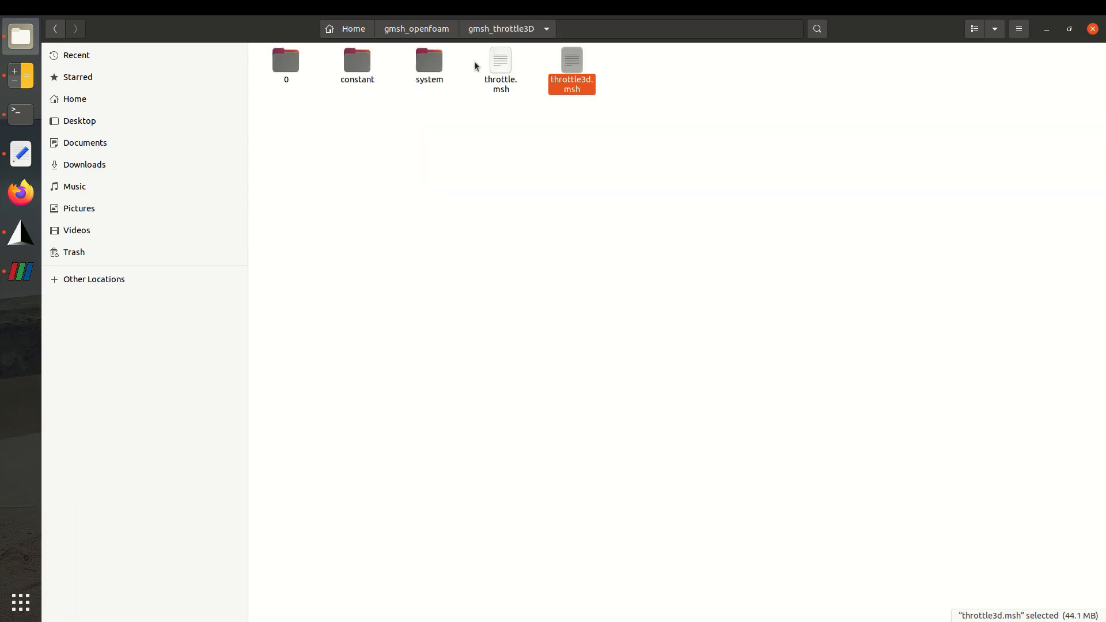
Delete the old throttle.msh and the constant folder's polyMesh from the gmsh_throttle3D case
key(Delete)
double_click(362, 62)
click(294, 62)
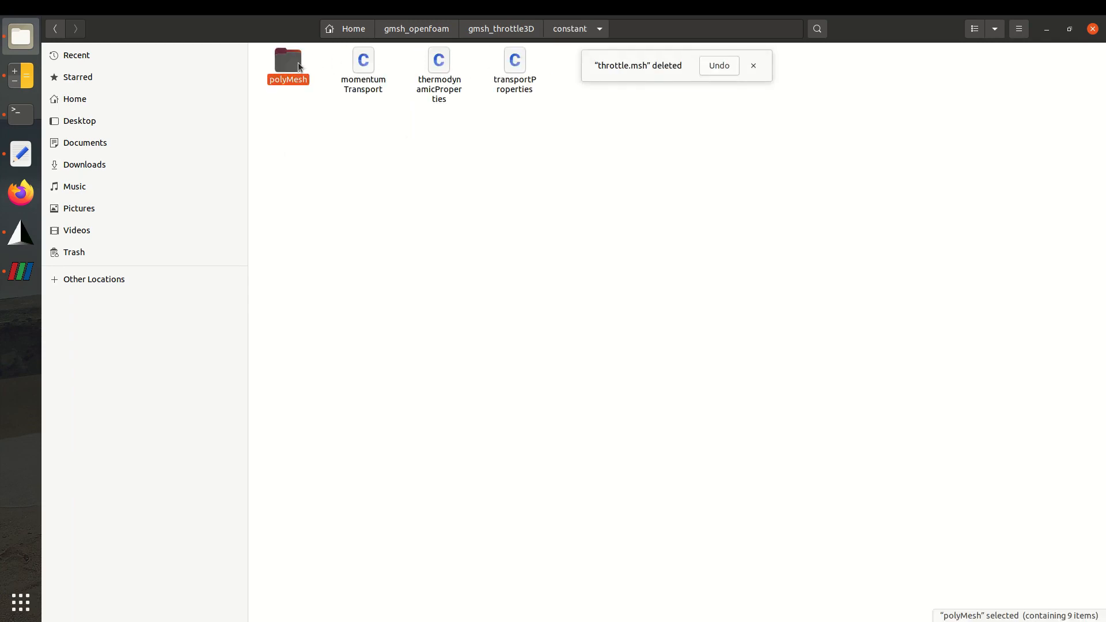
key(Delete)
click(498, 30)
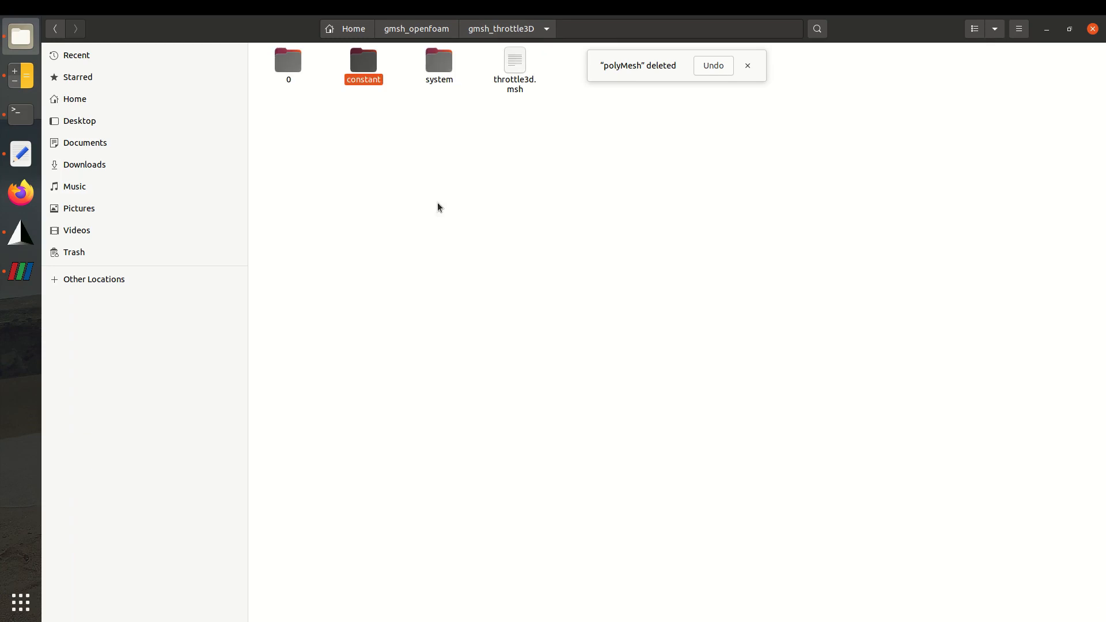
Switch to the terminal and move up to the gmsh_openfoam directory
click(8, 122)
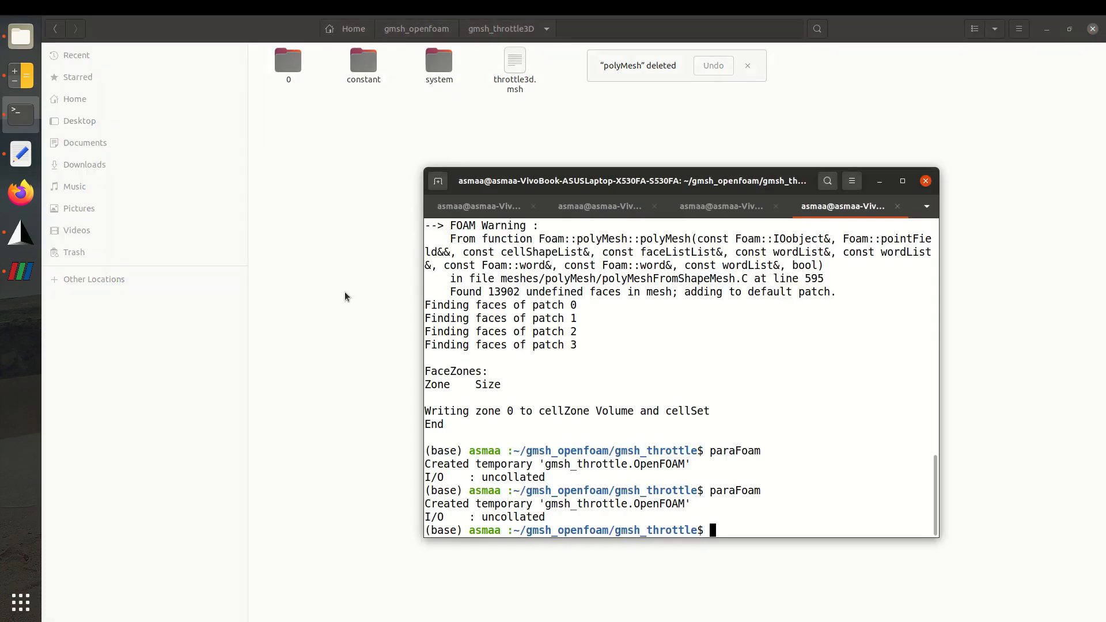
text(..)
key(Return)
text(cd )
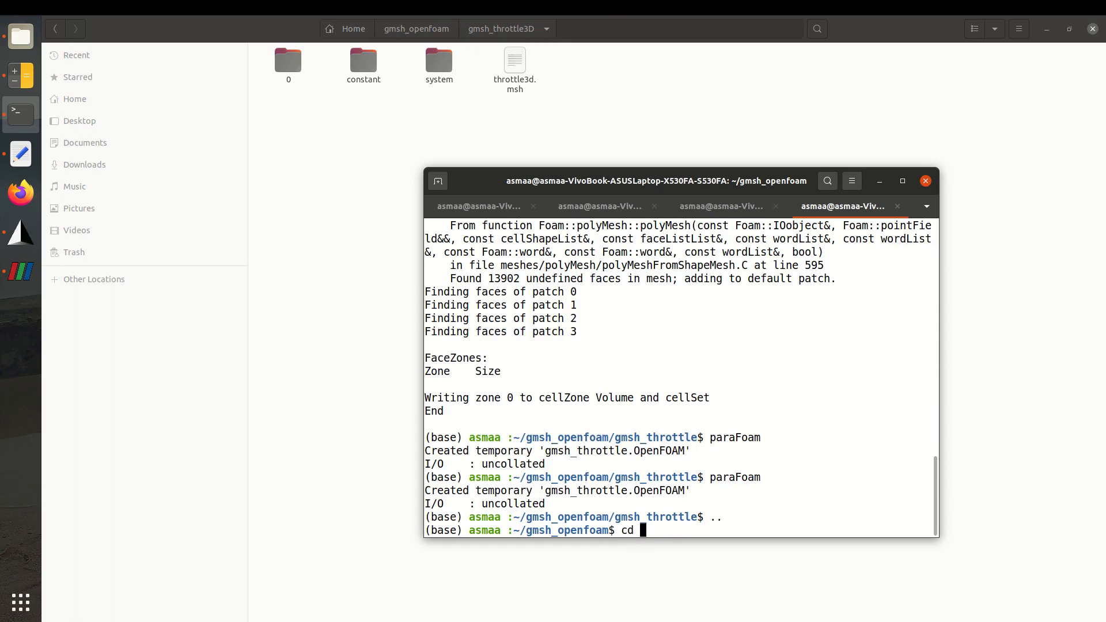
text(throttle/)
key(BackSpace)
key(BackSpace)
key(BackSpace)
key(BackSpace)
key(BackSpace)
key(BackSpace)
key(BackSpace)
key(BackSpace)
key(BackSpace)
Enter the gmsh_throttle3D case directory and convert throttle3d.msh to an OpenFOAM mesh with gmshToFoam
text(gmsh_throttle3D/)
key(Return)
text(gmshToFoam)
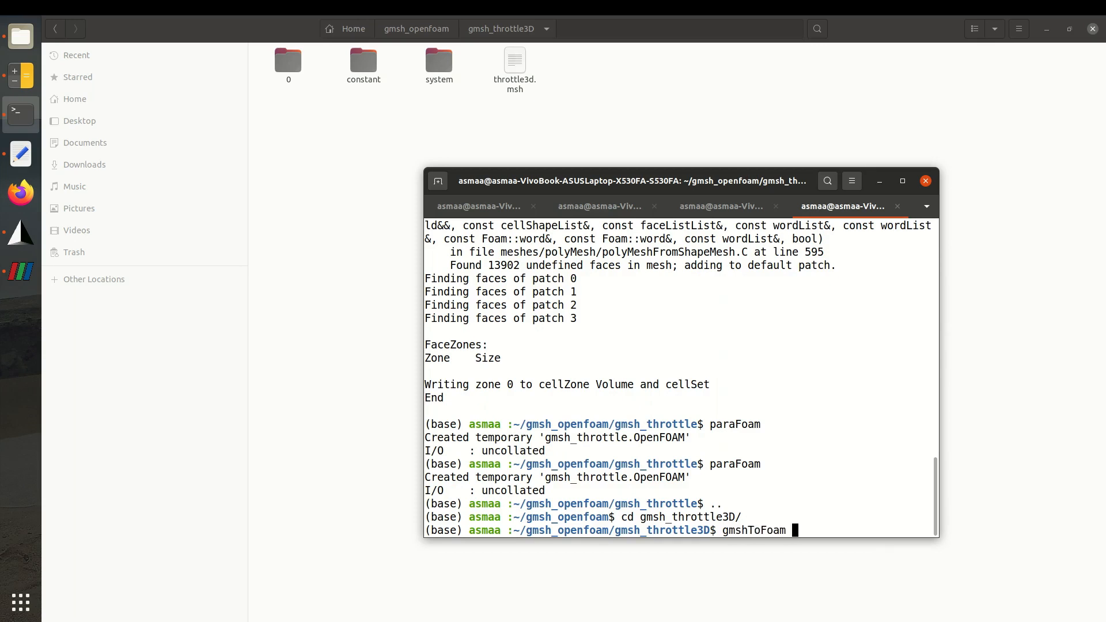
key(Return)
key(Up)
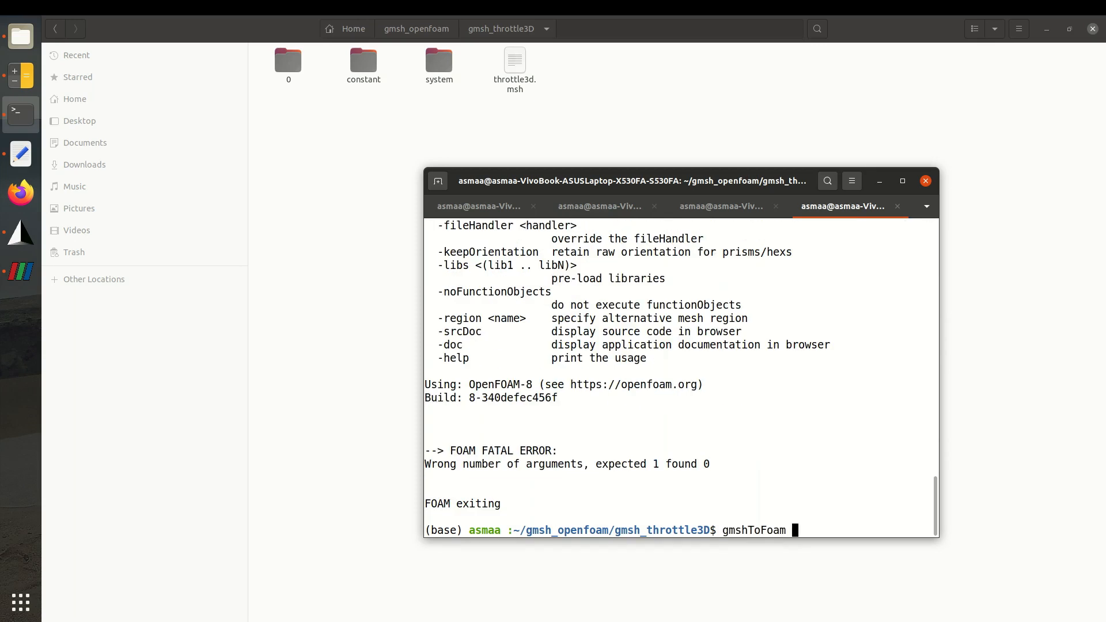
text(throttle3d.msh)
key(Return)
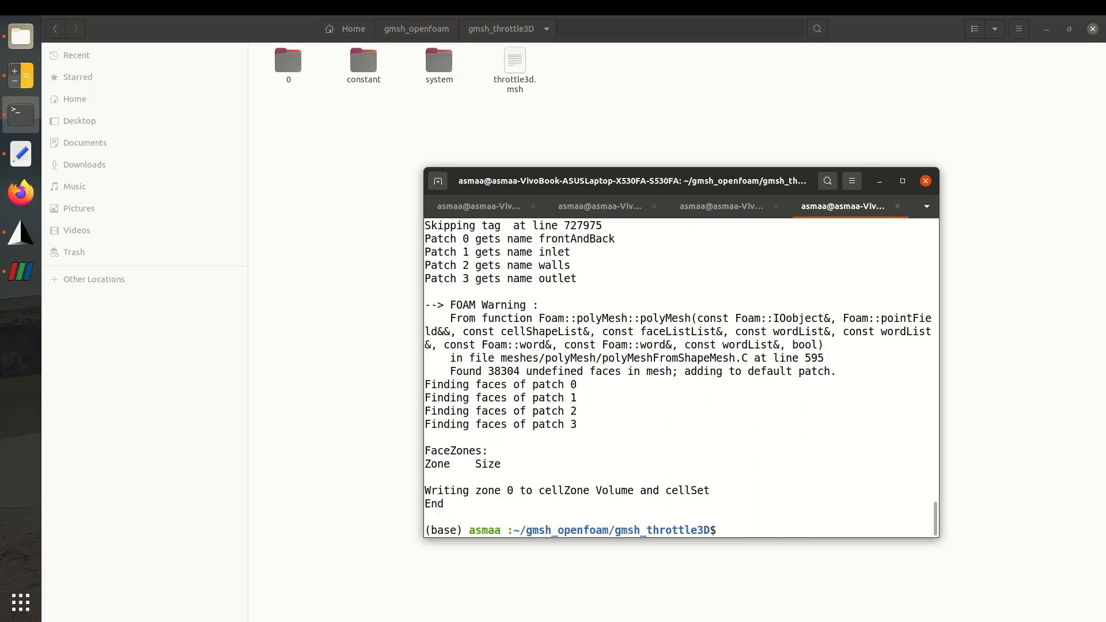
Open the case's constant/polyMesh/boundary file in gedit from the terminal
text(gedit co)
key(Tab)
text(p)
key(Tab)
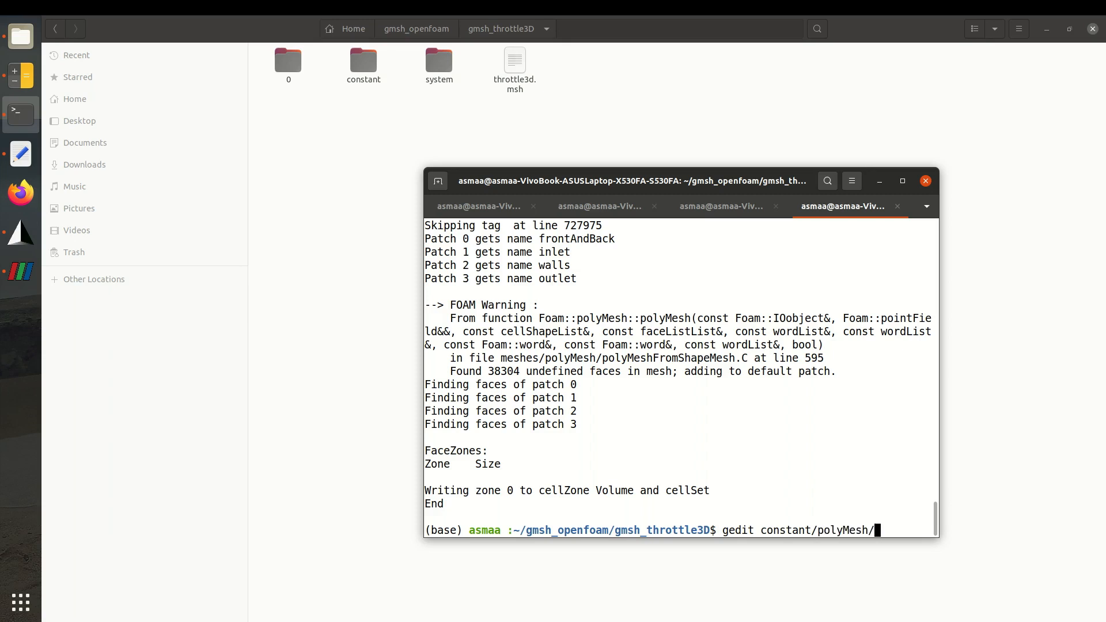
text(bo)
key(Tab)
key(Return)
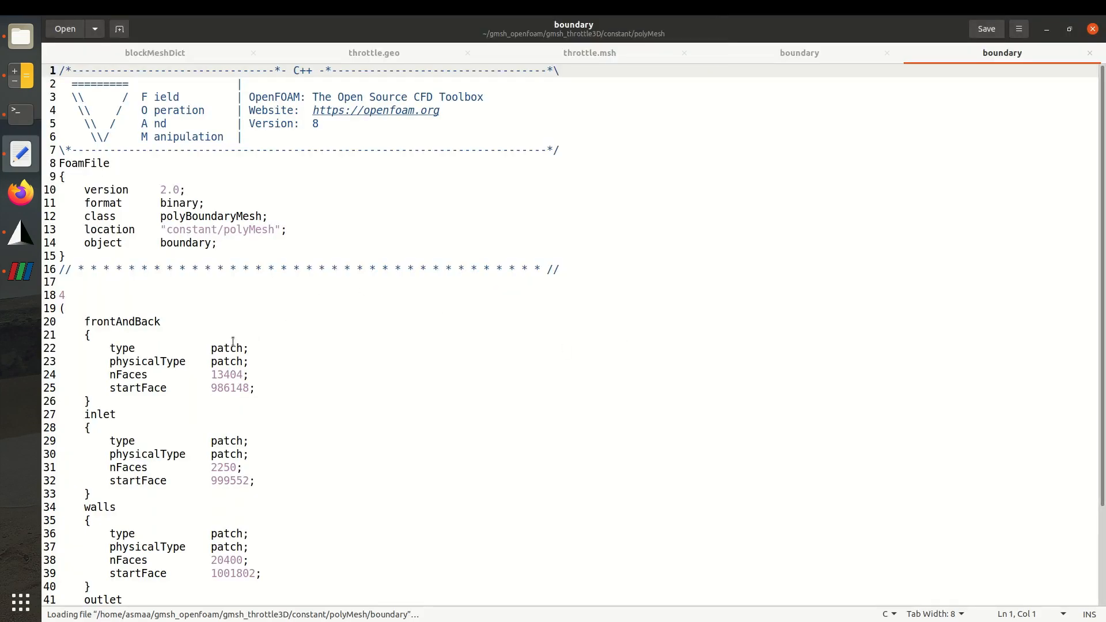
double_click(227, 348)
text(empty)
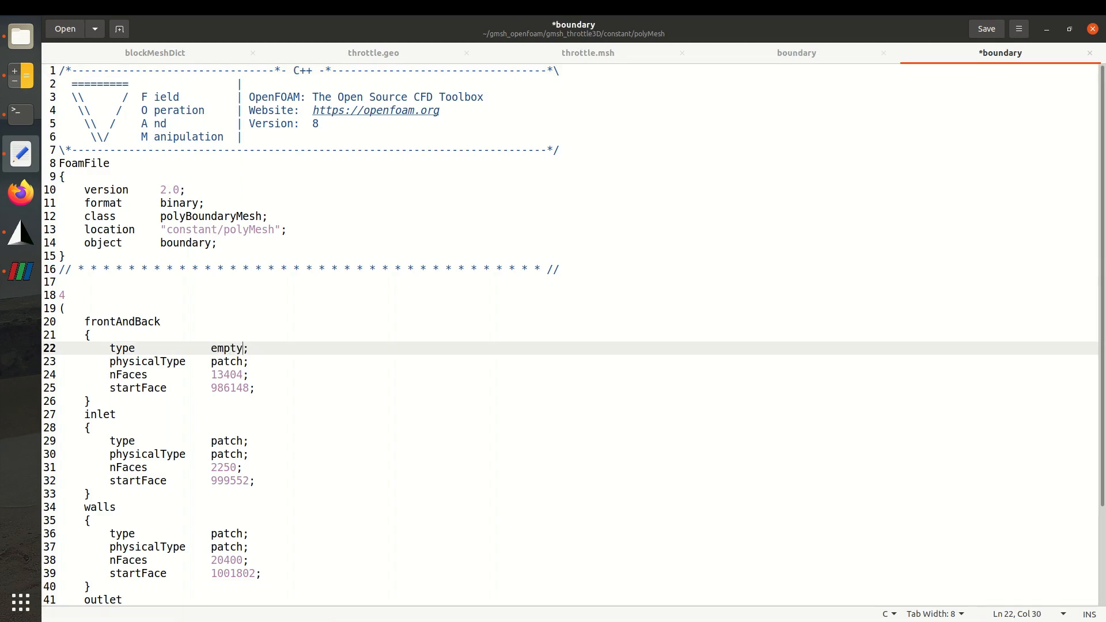
scroll(571, 335, down, 3)
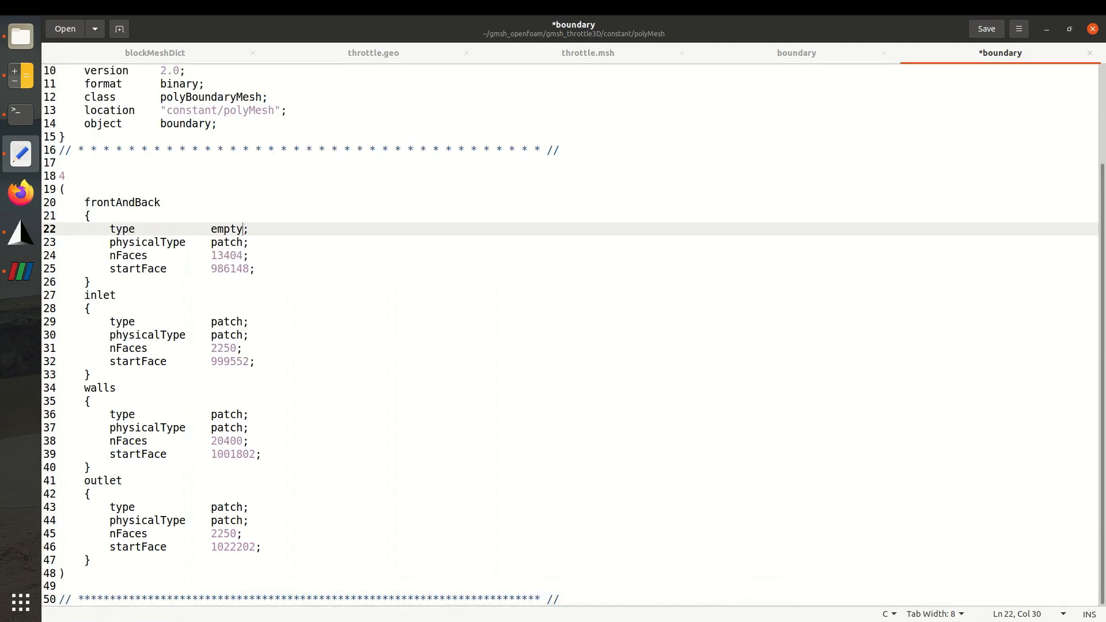
Set the type of the frontAndBack and walls patches to wall and save the boundary file
double_click(224, 231)
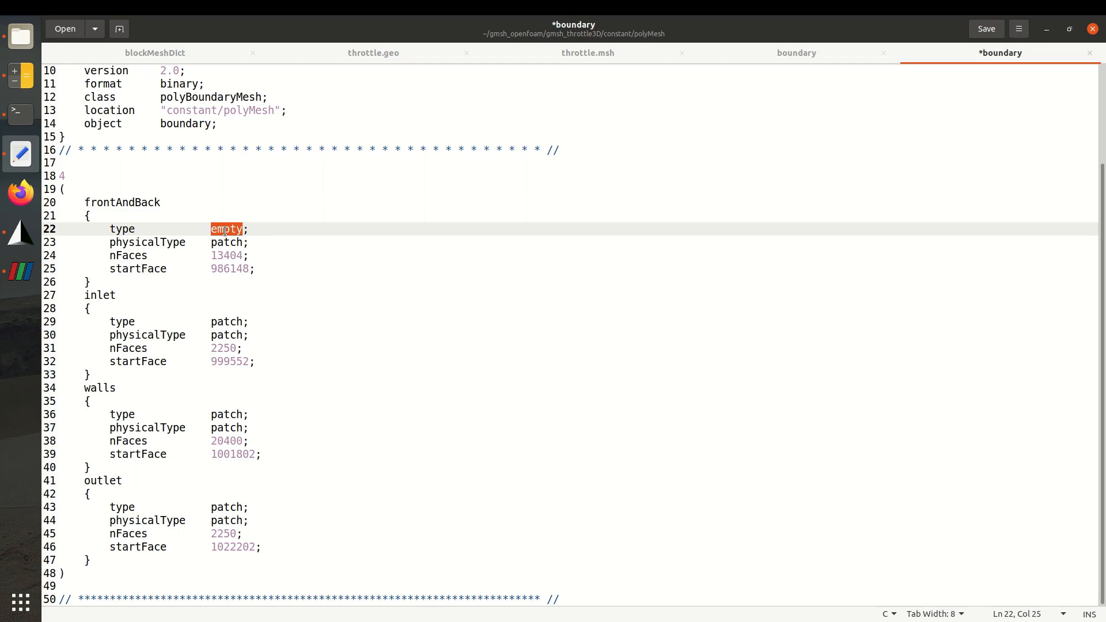
text(wall)
key(ctrl+s)
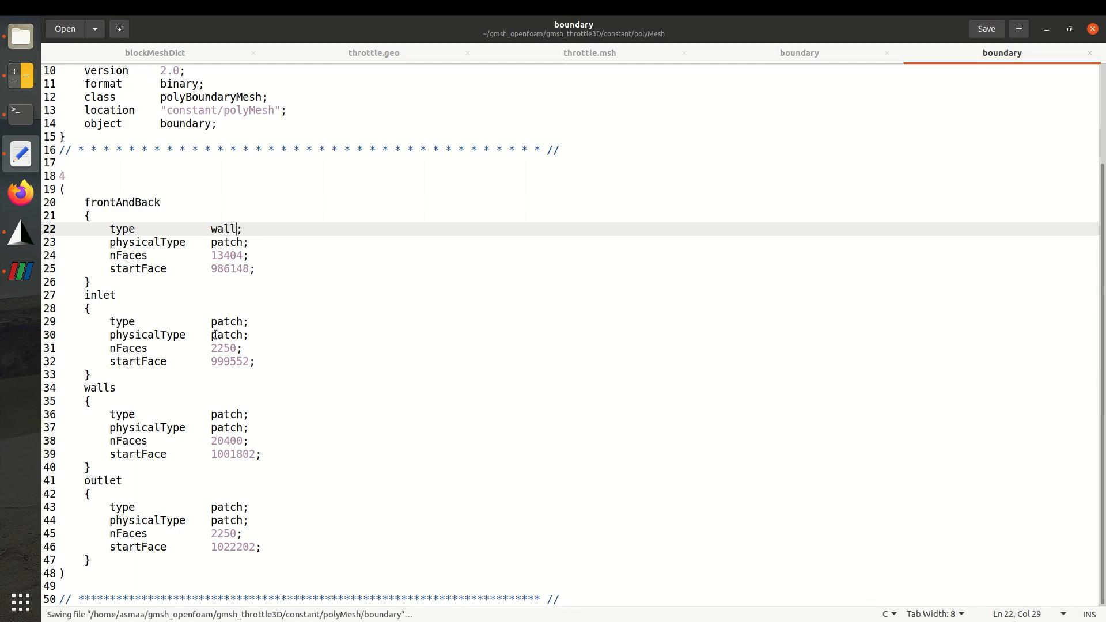
double_click(226, 412)
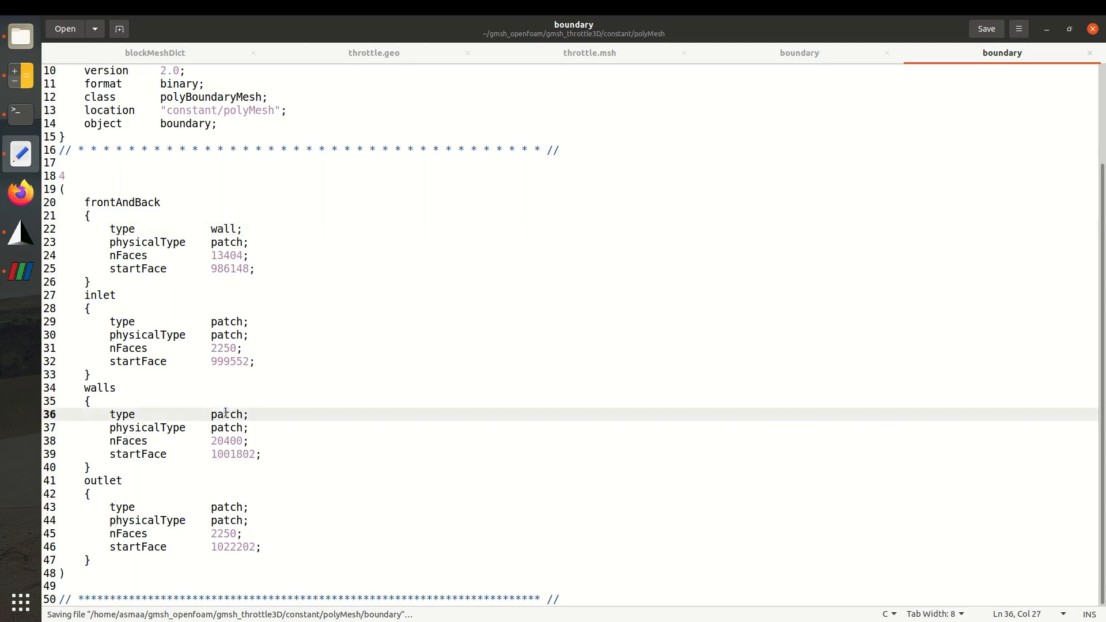
text(wall)
key(ctrl+s)
Launch paraFoam from the terminal for the gmsh_throttle3D case and load the mesh parts with all fields deselected
click(19, 118)
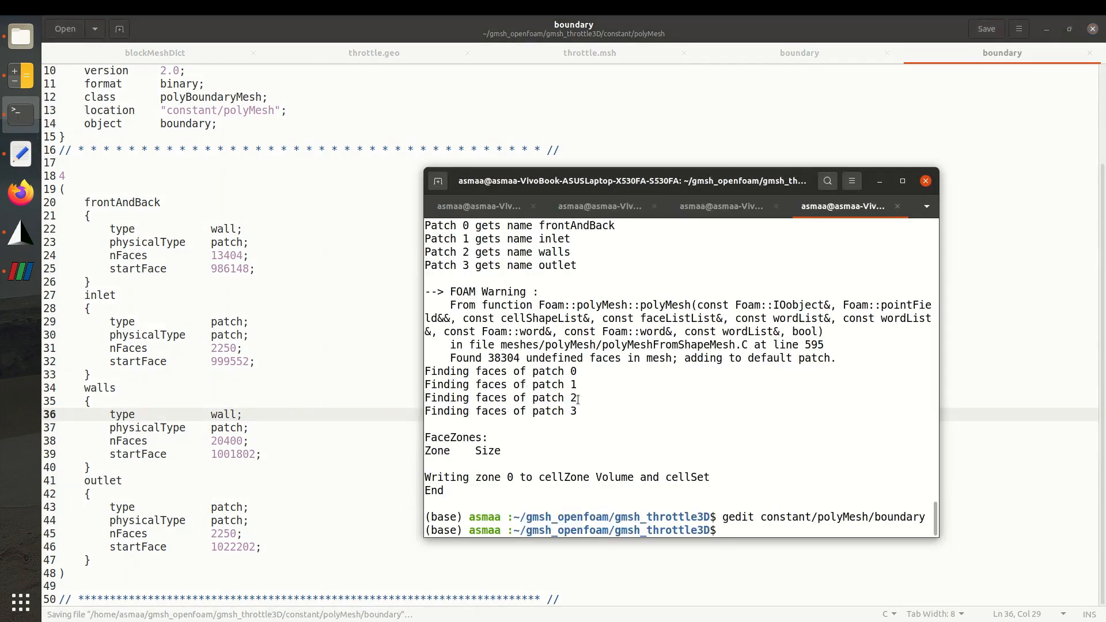
text(paraFoam)
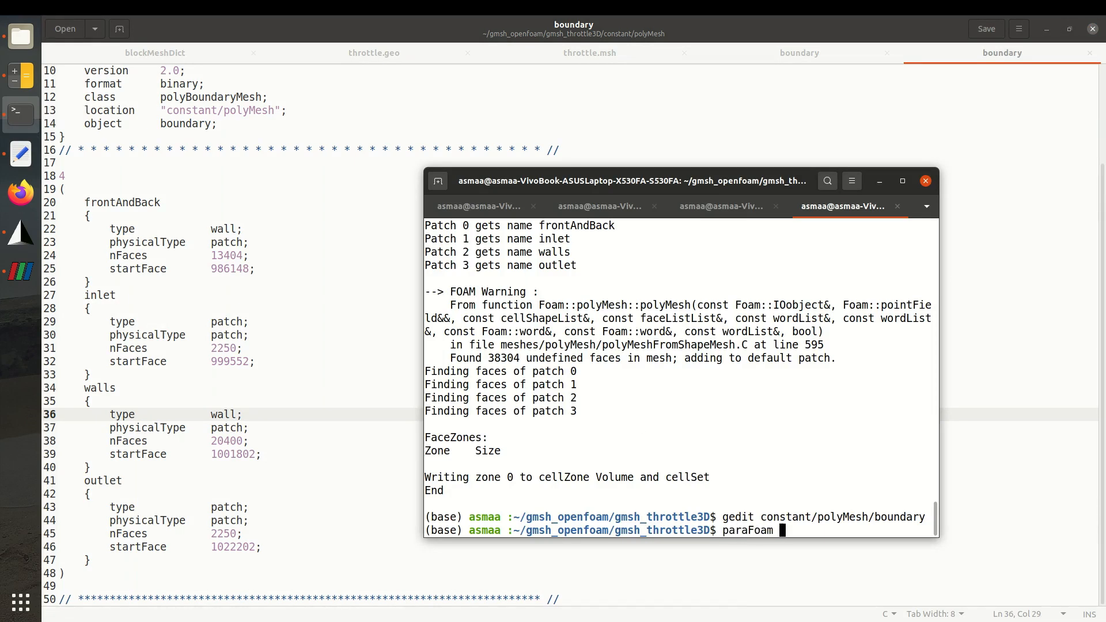
key(Return)
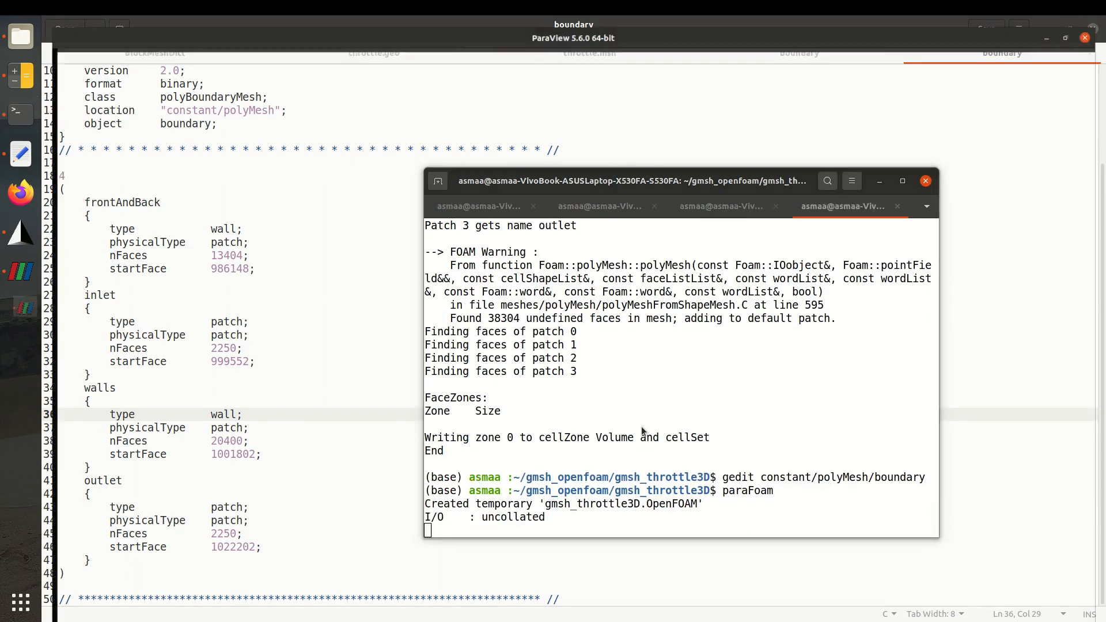
scroll(144, 495, down, 4)
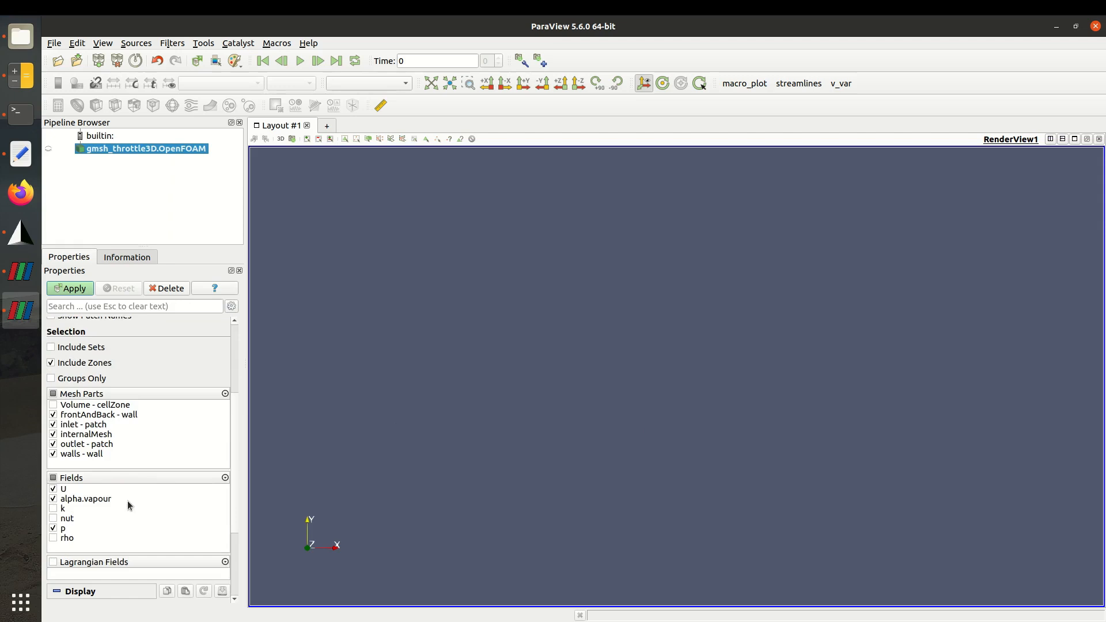
click(104, 478)
click(72, 288)
Inspect the 3D throttle mesh from several sides and set its representation to Surface With Edges
drag(593, 337, 578, 395)
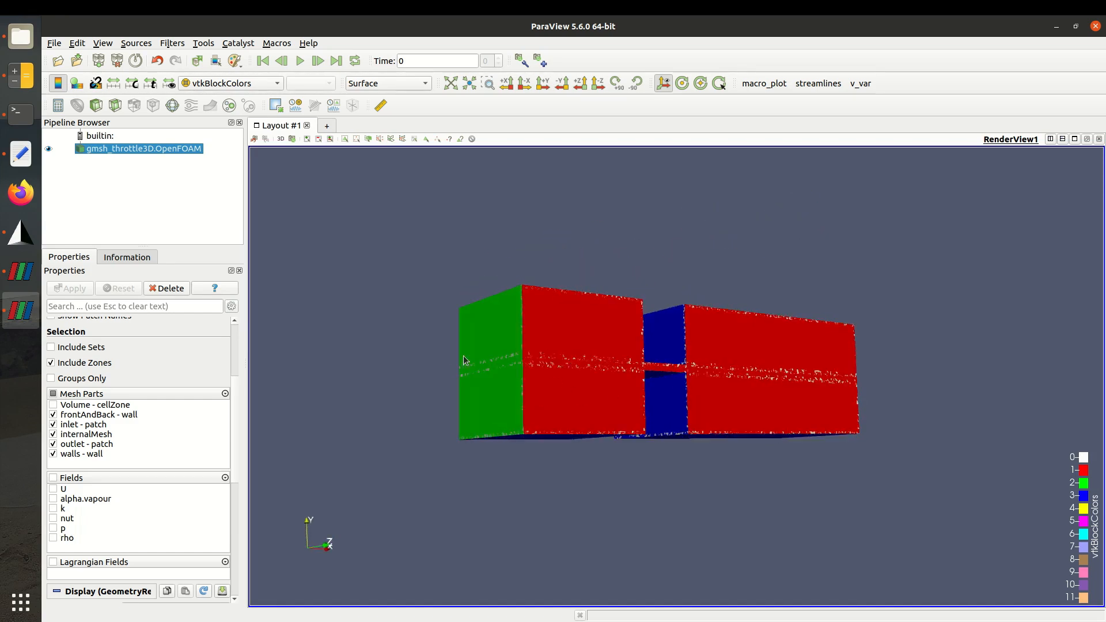
drag(572, 371, 337, 383)
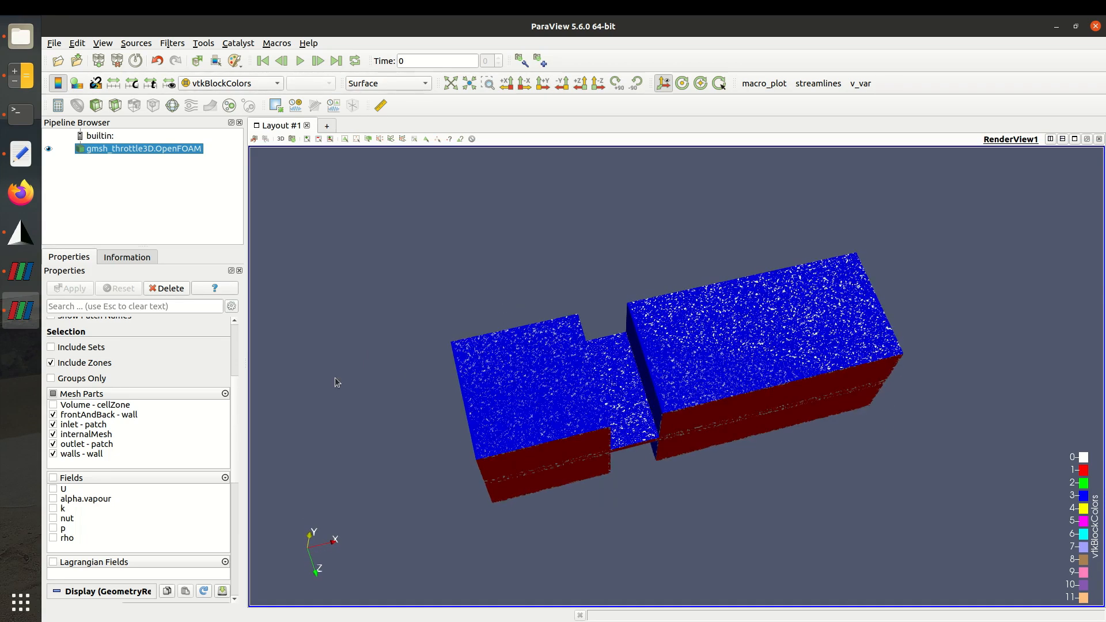
click(399, 86)
key(Return)
drag(492, 302, 524, 267)
drag(728, 324, 403, 346)
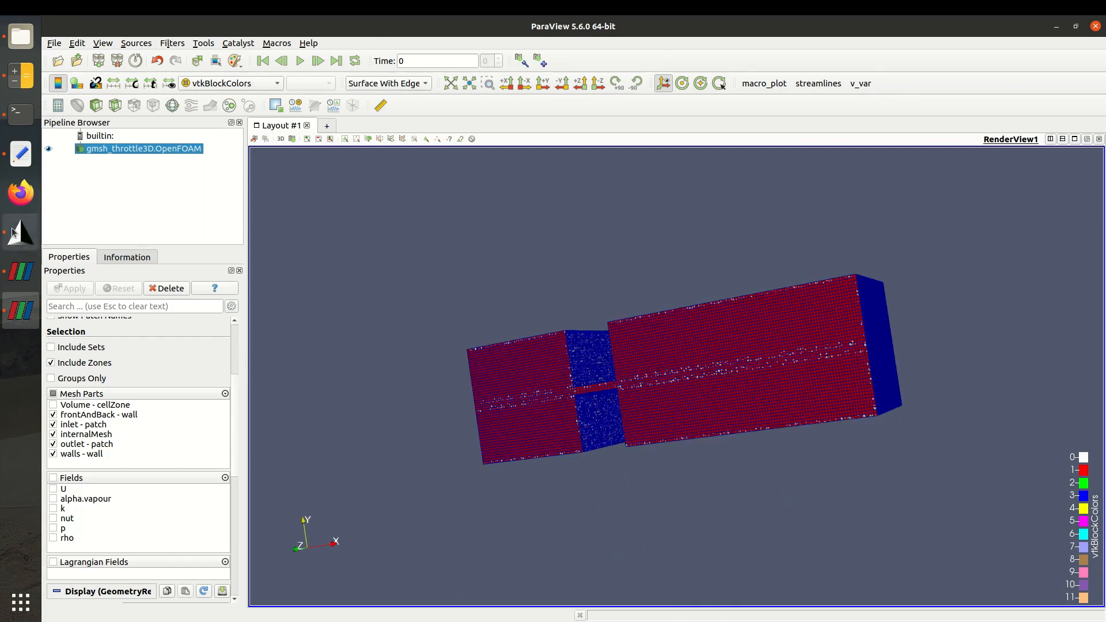
Switch to gedit and review the surface, transfinite and extrusion definitions in throttle.geo
click(13, 233)
click(21, 154)
scroll(601, 270, up, 1)
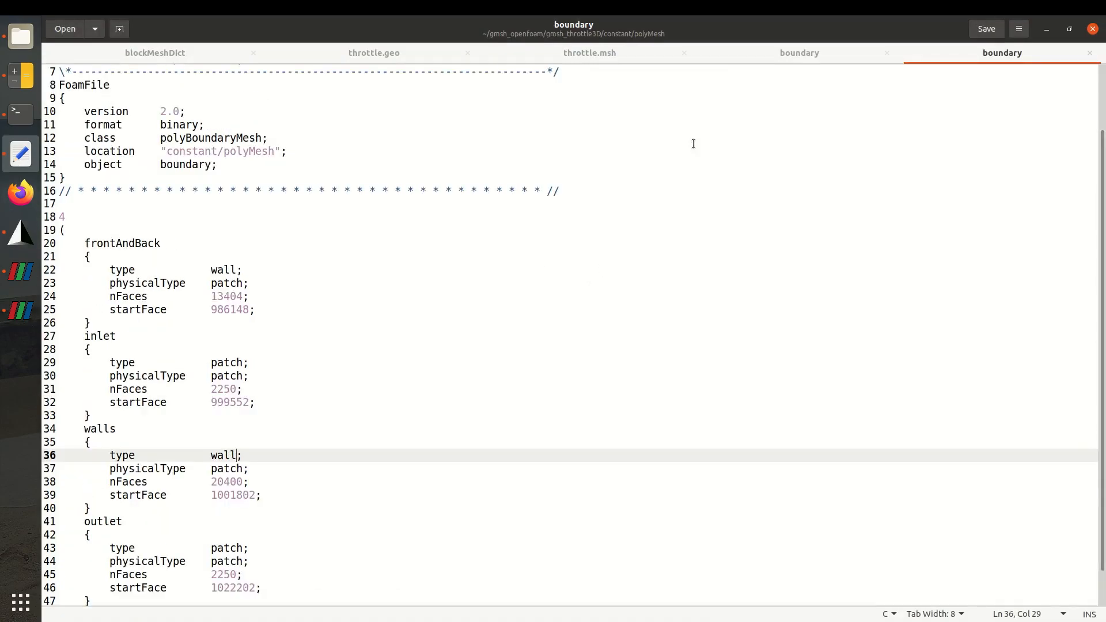
click(523, 51)
click(417, 51)
scroll(571, 319, up, 15)
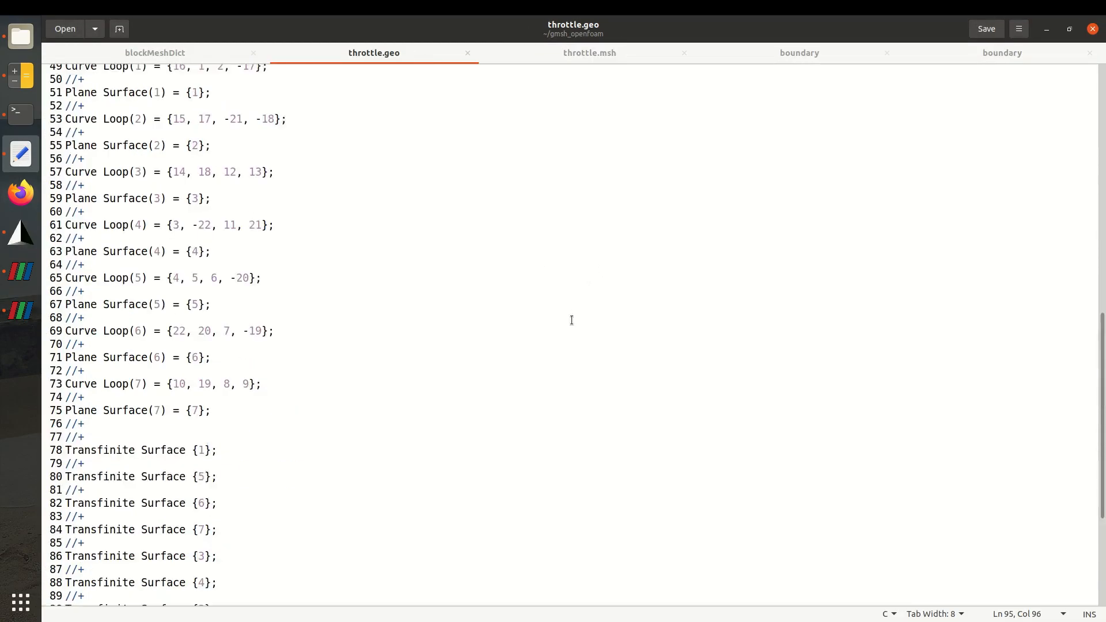
scroll(572, 320, up, 6)
scroll(423, 456, down, 20)
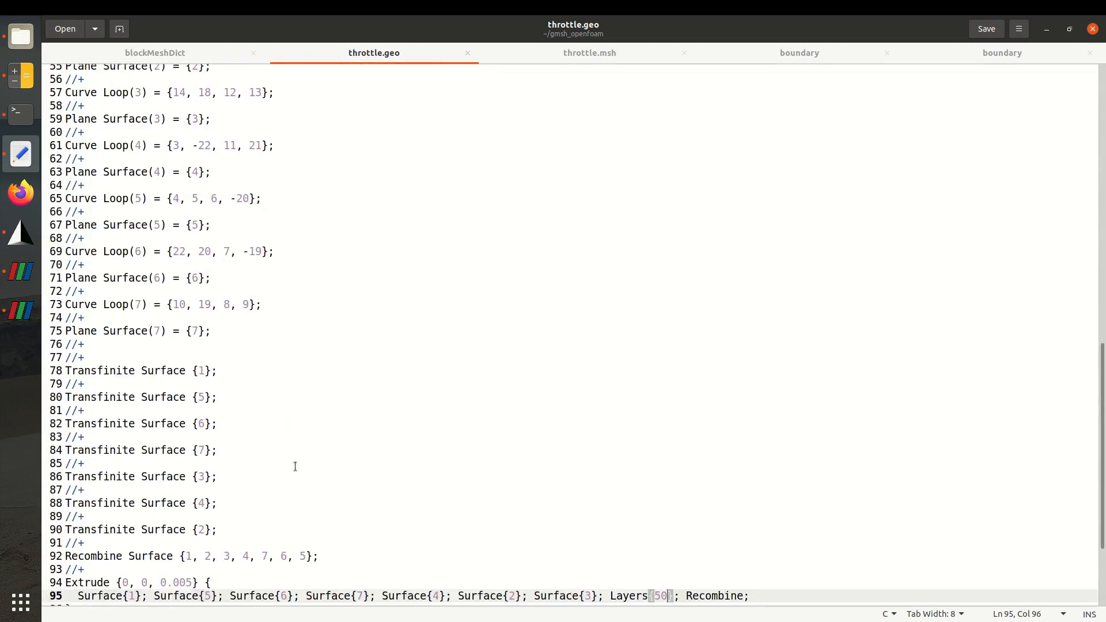
Switch to Gmsh and examine the extruded throttle mesh from another angle
click(21, 233)
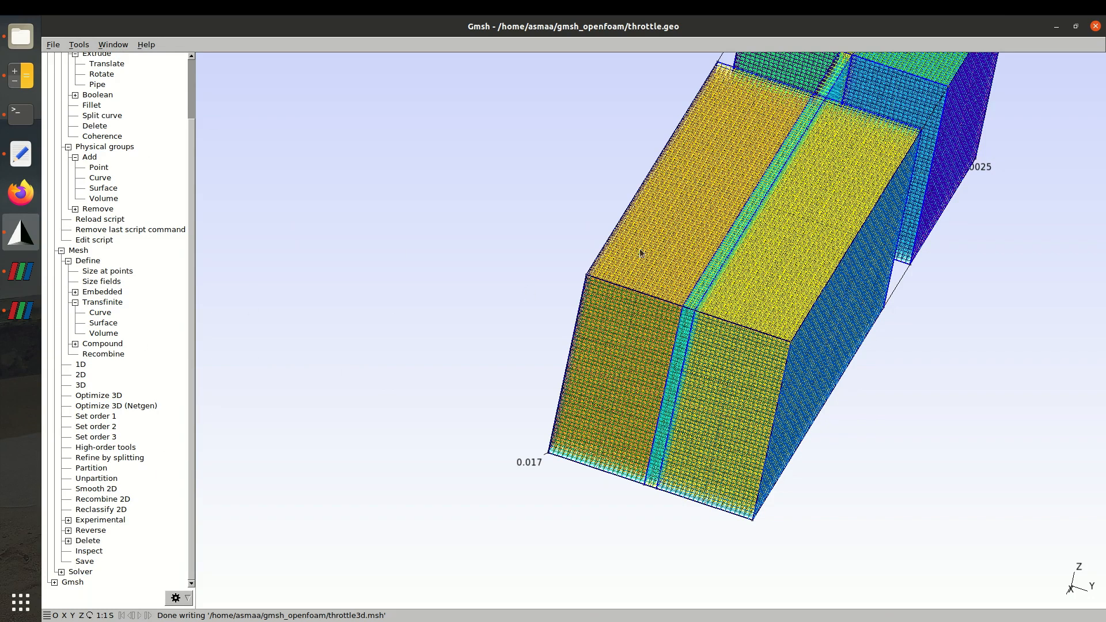
drag(594, 298, 503, 250)
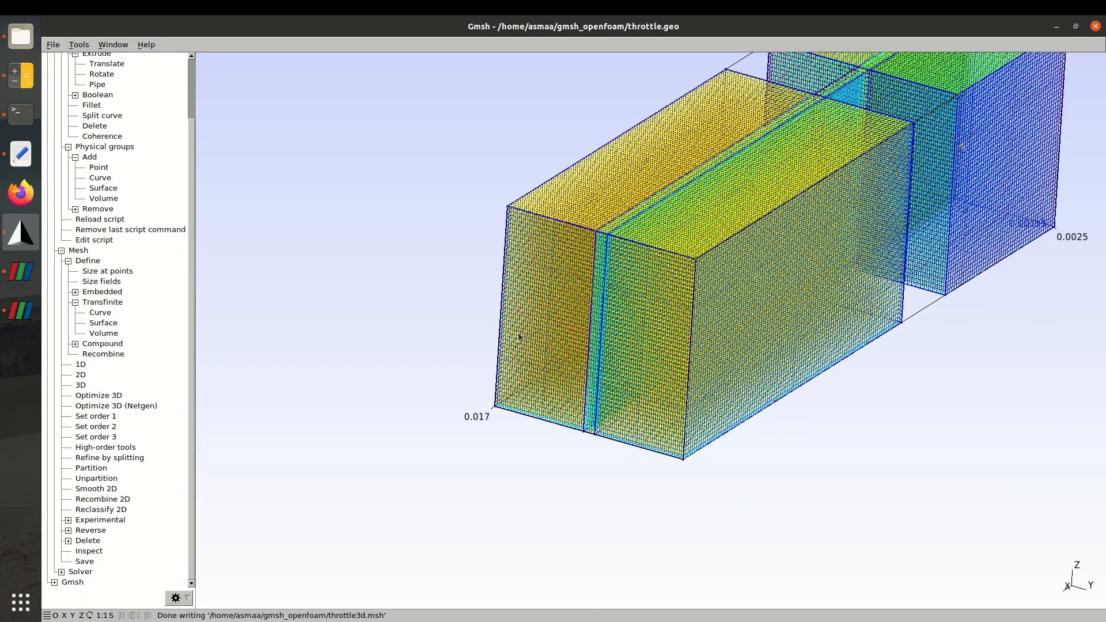